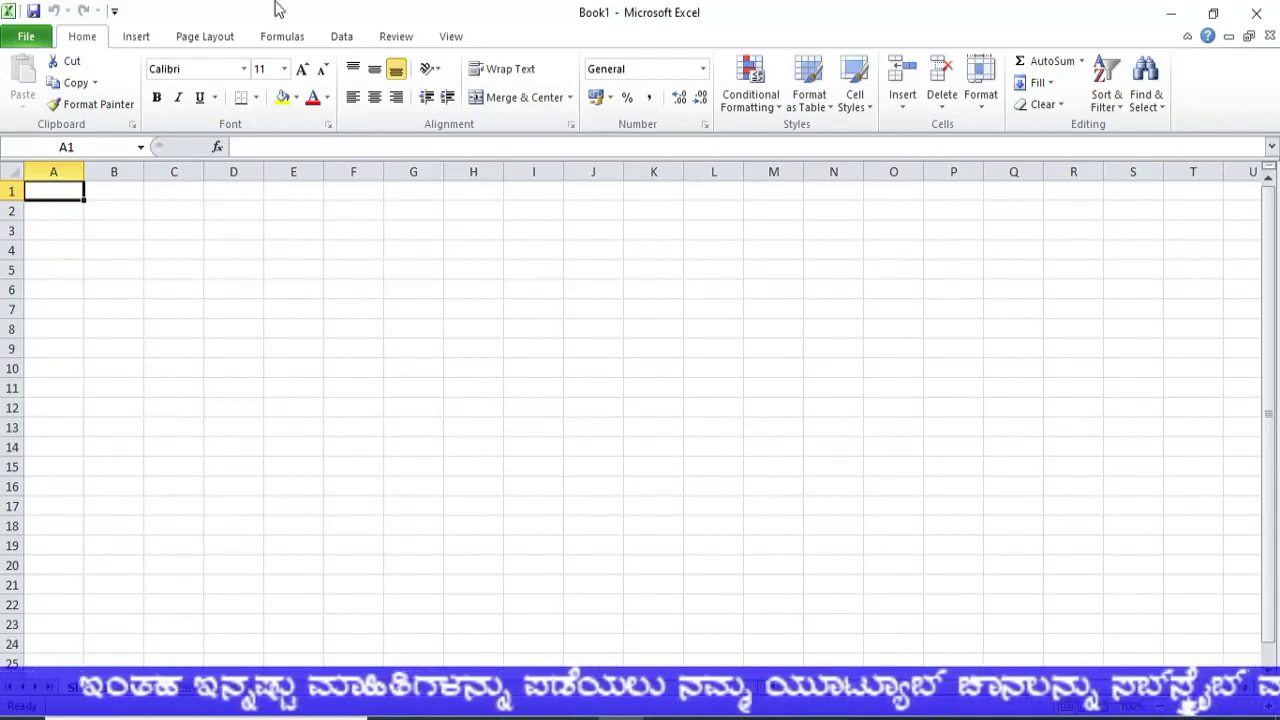
# Leave the file menu, go back to the empty worksheet and select cell A2
pyautogui.click(26, 38)
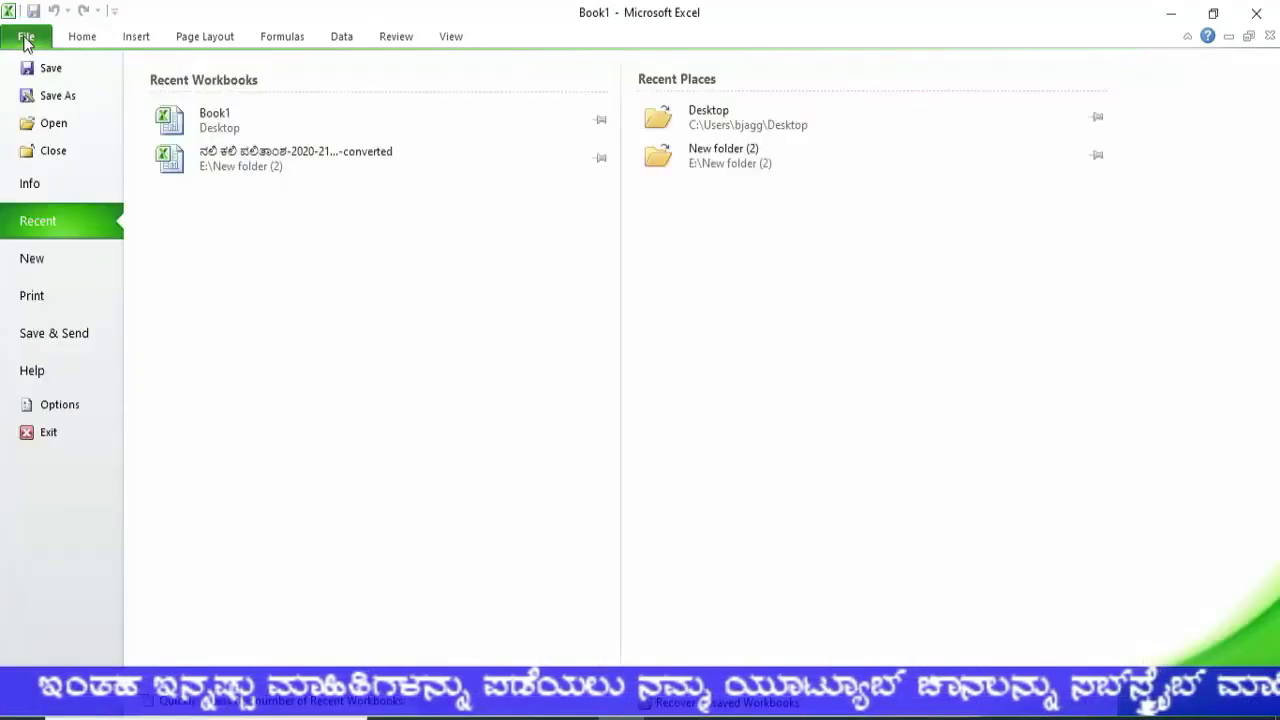
pyautogui.click(92, 37)
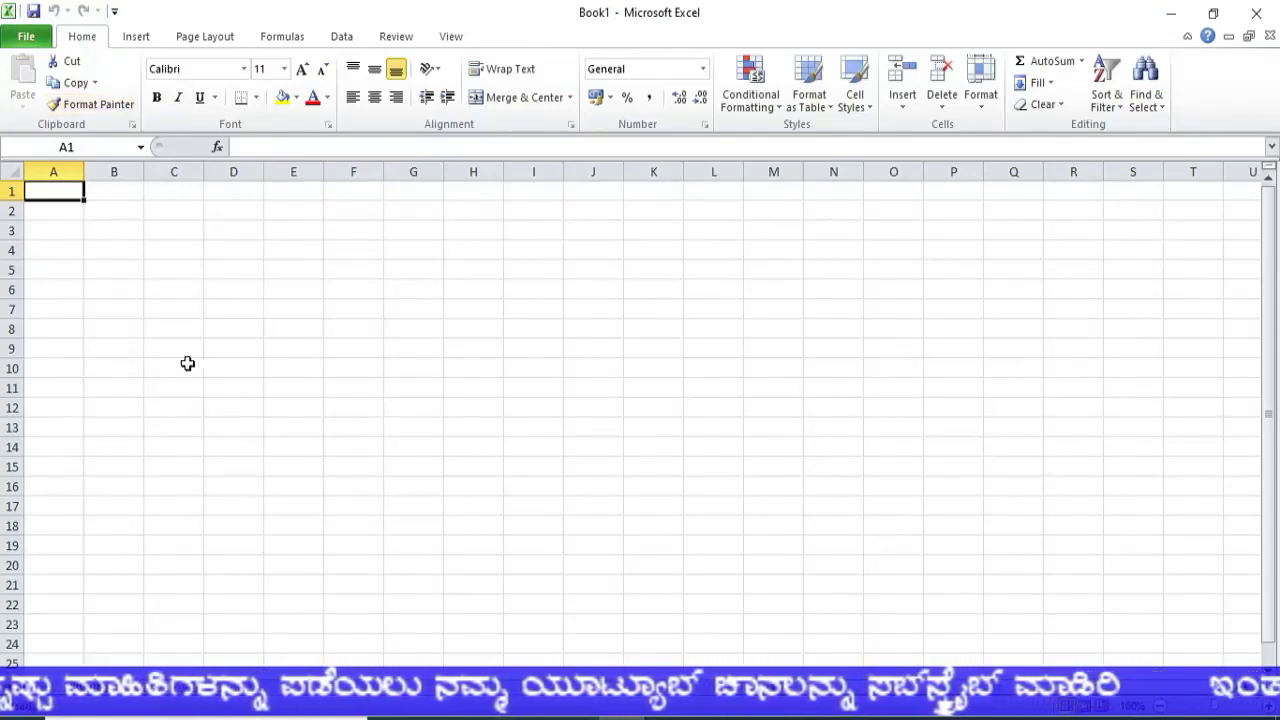
pyautogui.click(62, 217)
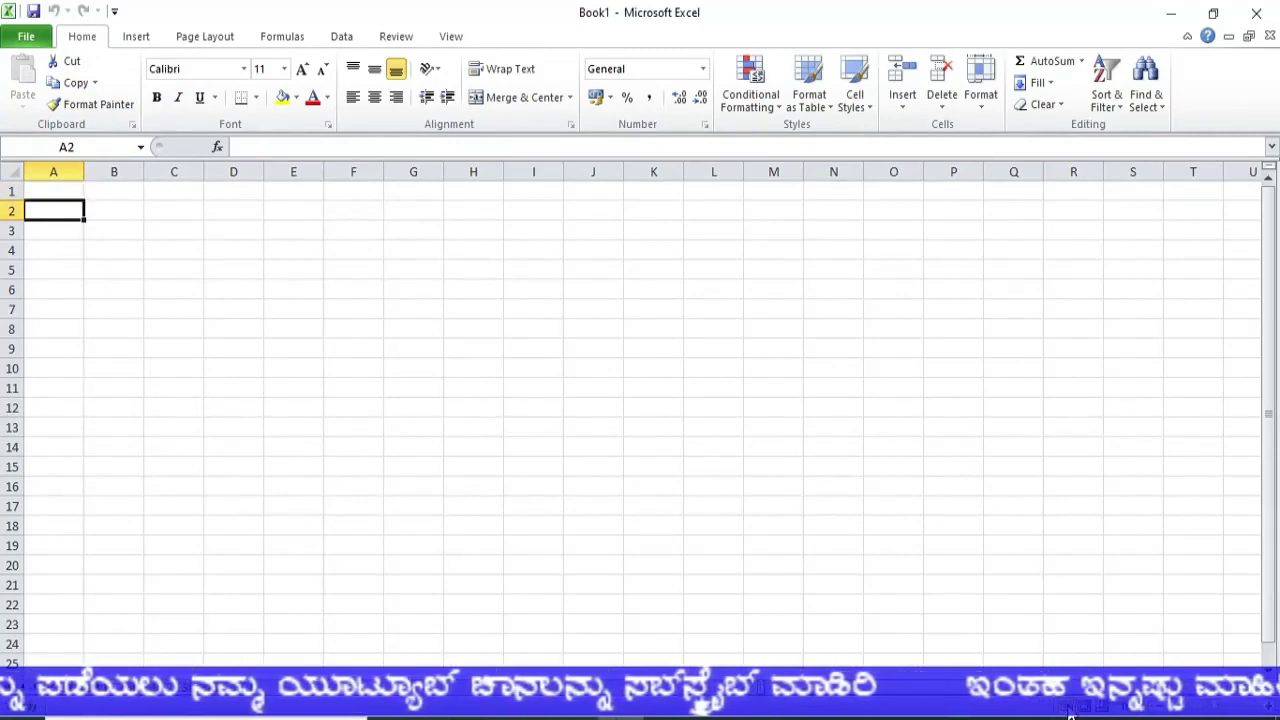
# Cycle through Page Layout and Page Break Preview back to Normal, then bring up 5th marks card.pdf
pyautogui.click(1087, 708)
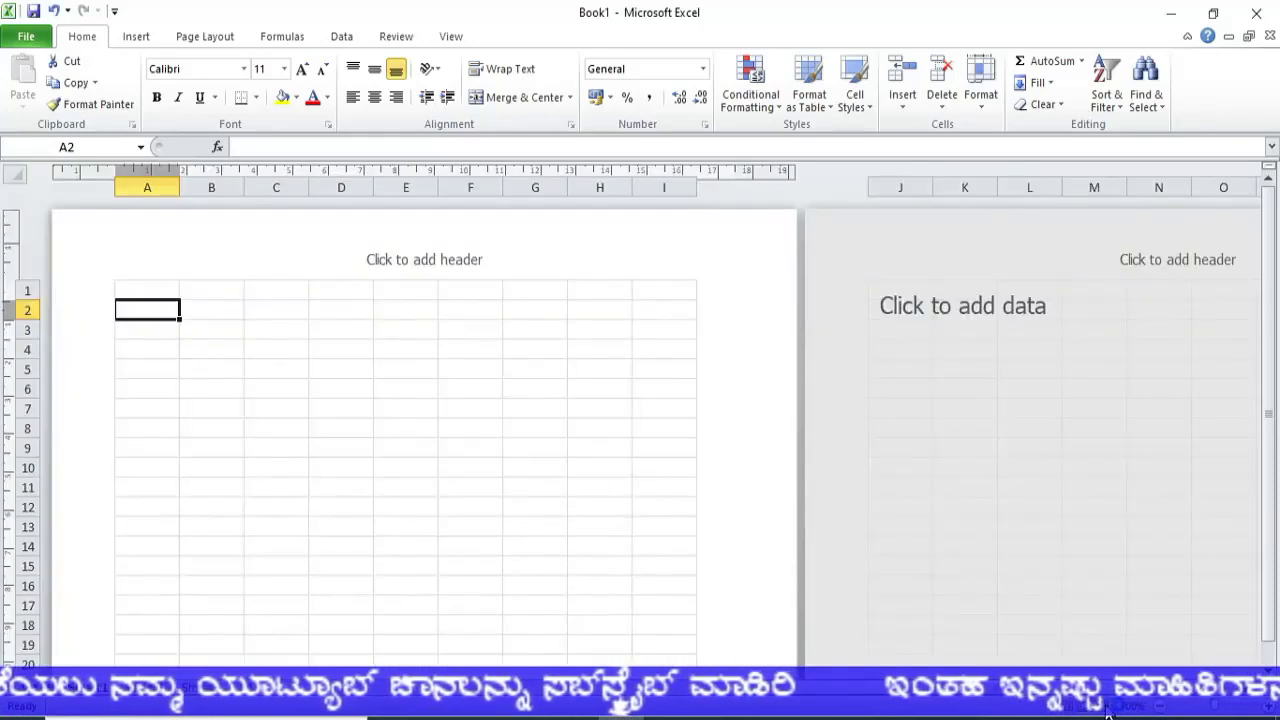
pyautogui.click(1103, 708)
pyautogui.click(1071, 707)
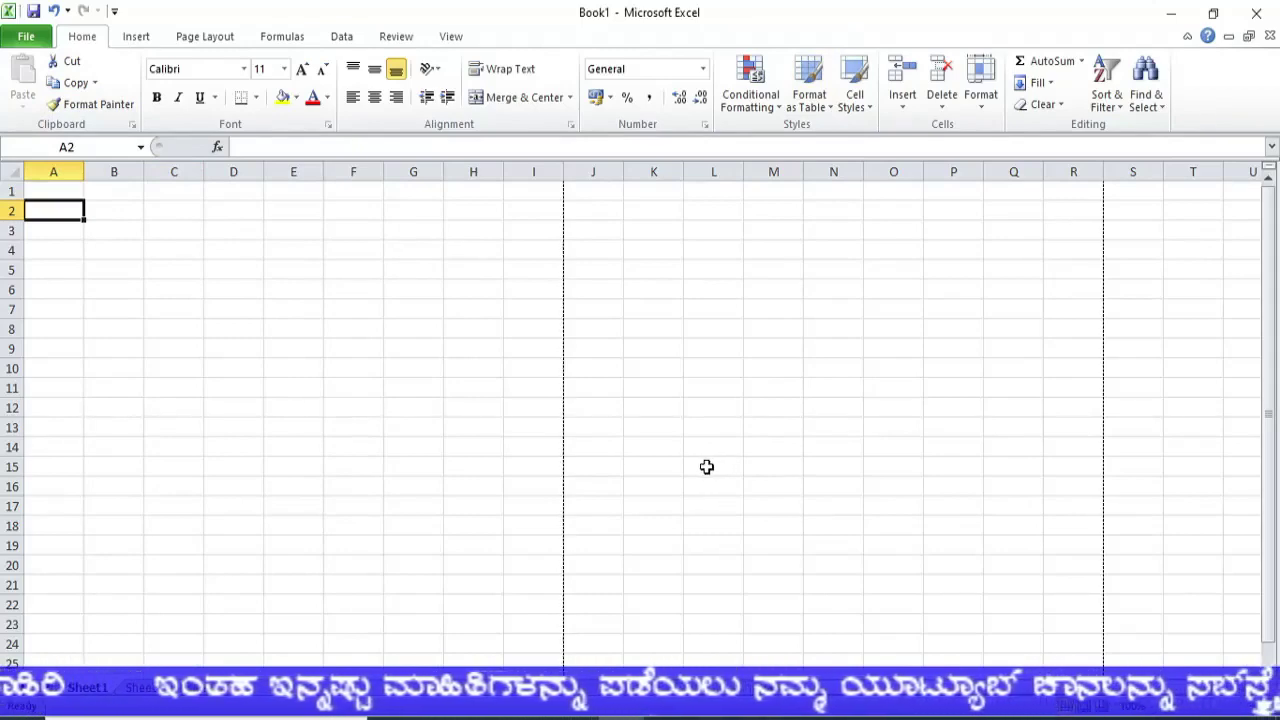
pyautogui.click(708, 715)
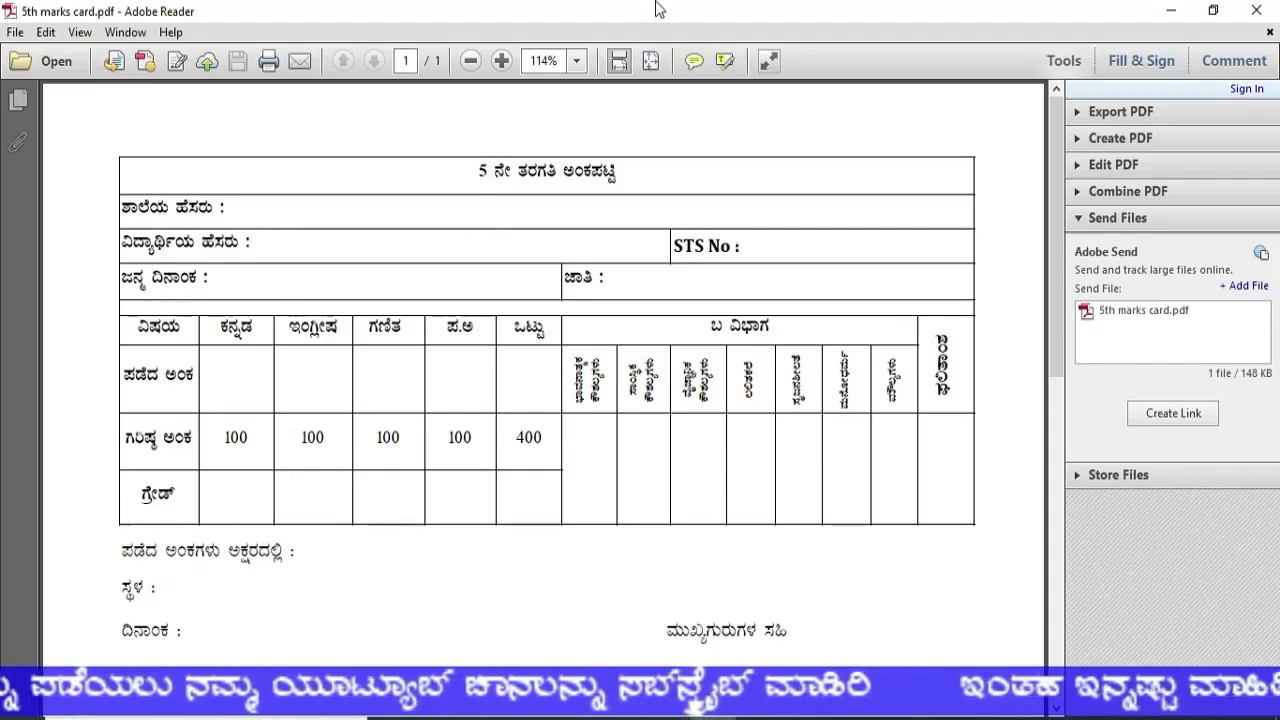
# Maximize the Reader window and select the title, school name, student name and birth date labels
pyautogui.moveTo(657, 9); pyautogui.dragTo(848, 42)
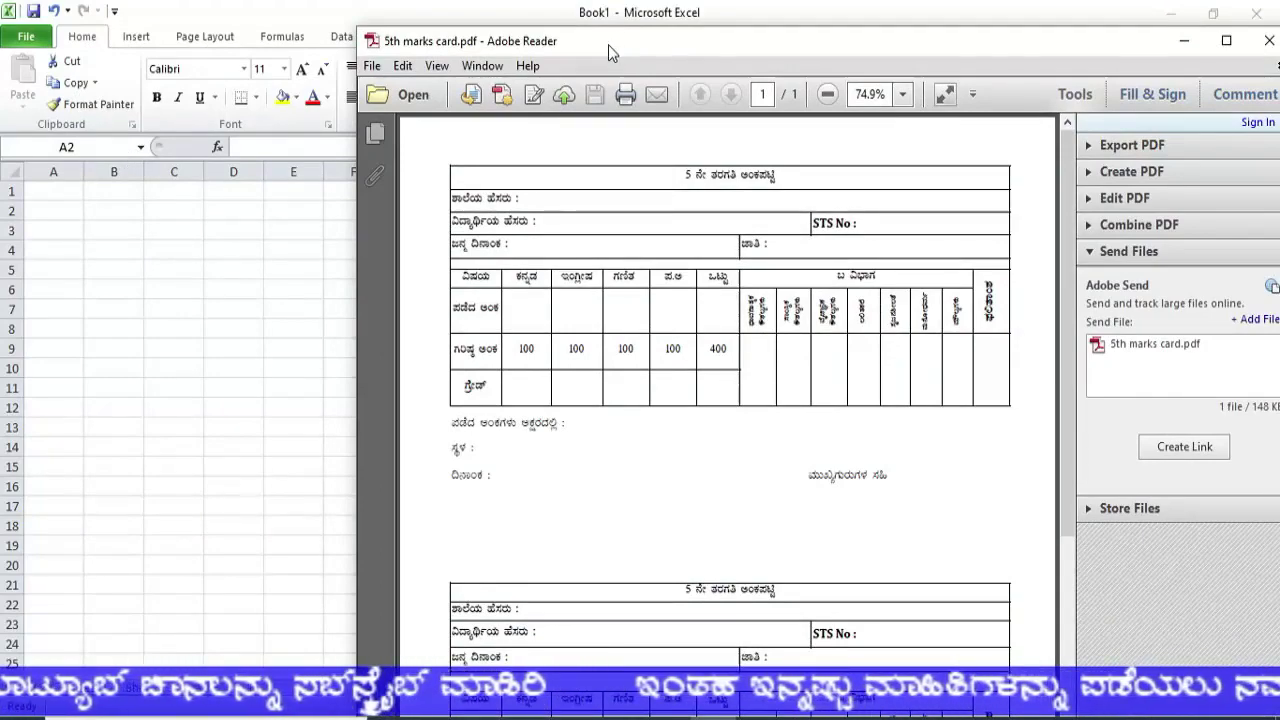
pyautogui.doubleClick(612, 52)
pyautogui.moveTo(478, 172); pyautogui.dragTo(625, 177)
pyautogui.moveTo(121, 207); pyautogui.dragTo(228, 205)
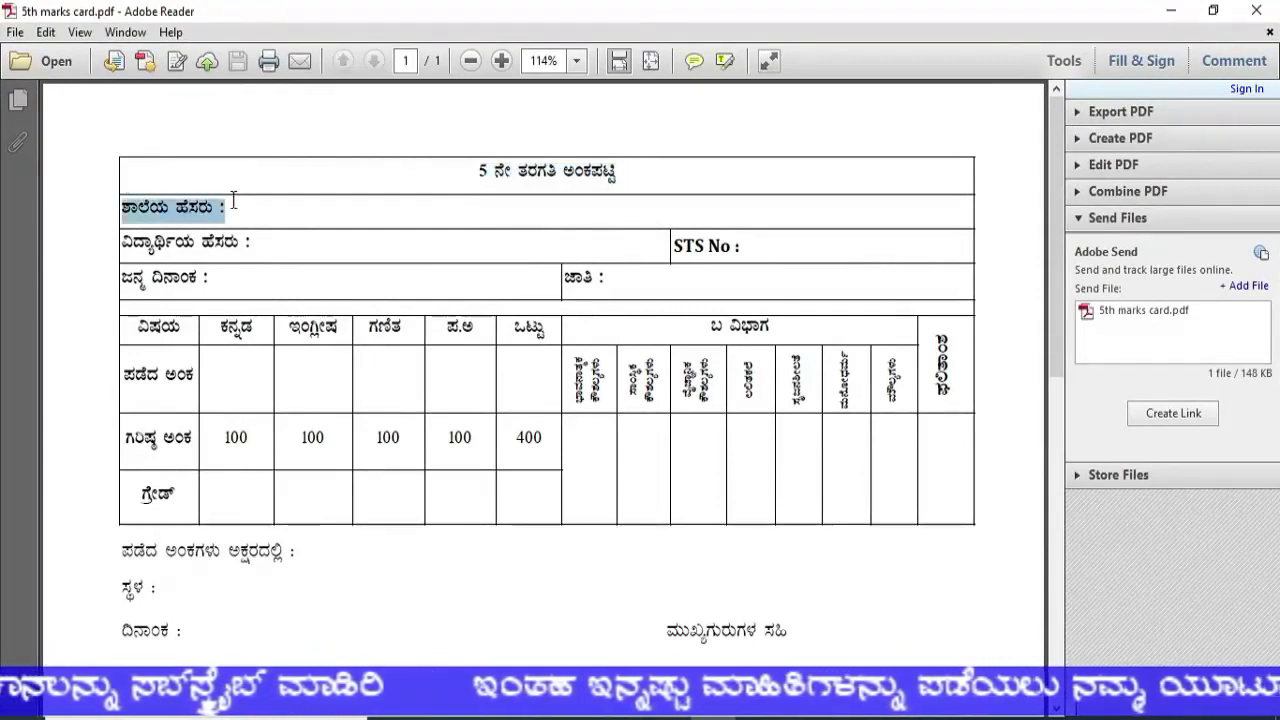
pyautogui.moveTo(121, 242); pyautogui.dragTo(251, 242)
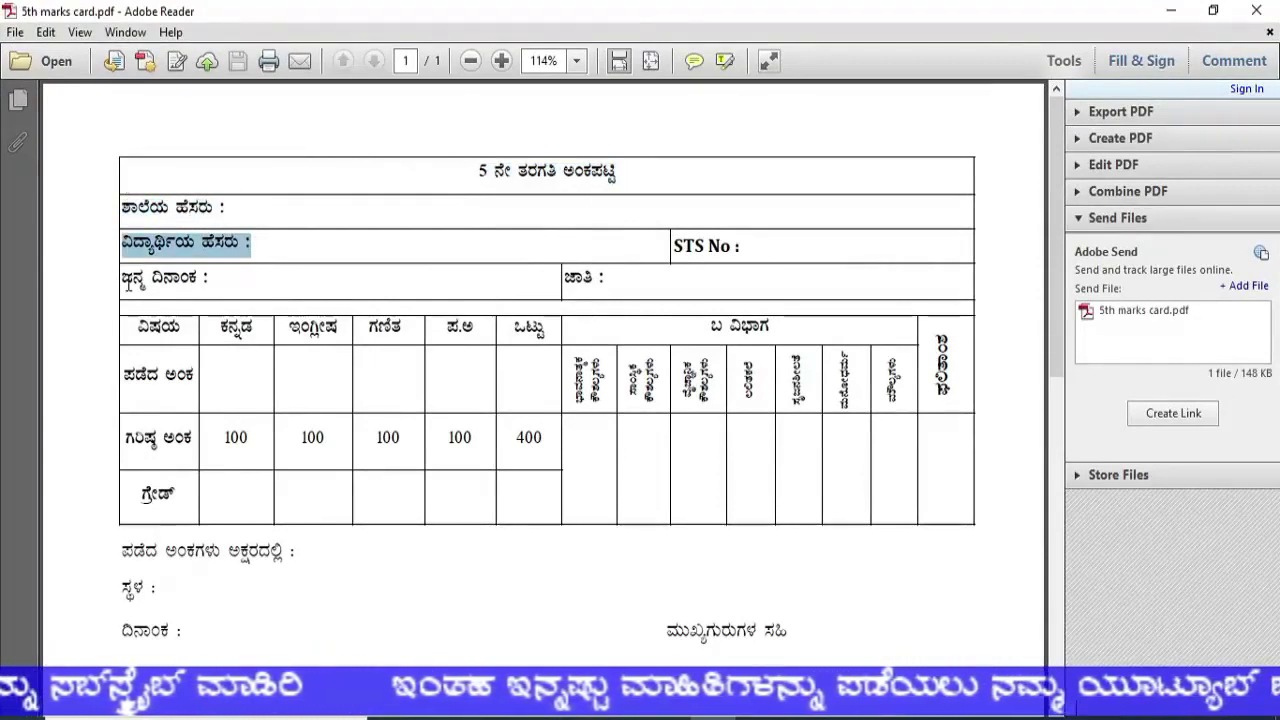
pyautogui.moveTo(124, 280); pyautogui.dragTo(232, 284)
# Select the caste, STS No, subject, marks obtained, maximum marks and grade labels
pyautogui.moveTo(563, 281); pyautogui.dragTo(614, 283)
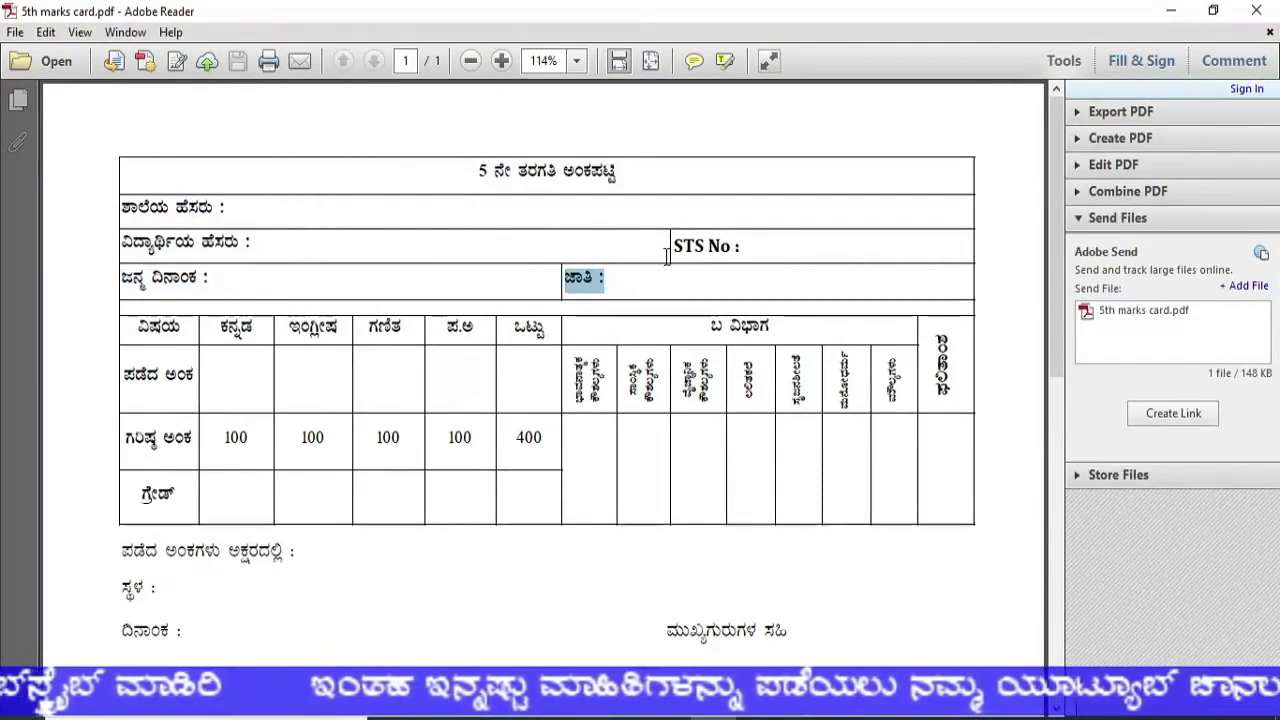
pyautogui.moveTo(670, 246); pyautogui.dragTo(760, 246)
pyautogui.moveTo(138, 327); pyautogui.dragTo(193, 330)
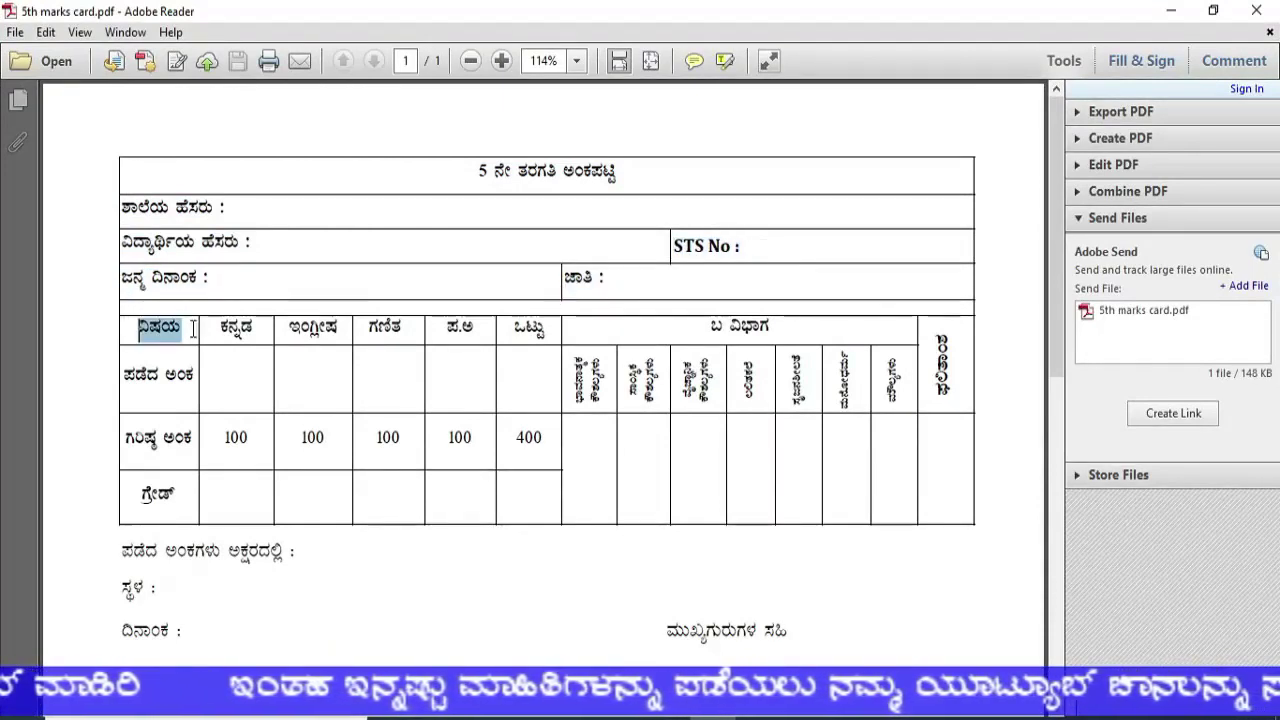
pyautogui.moveTo(124, 374); pyautogui.dragTo(205, 373)
pyautogui.moveTo(124, 438); pyautogui.dragTo(203, 450)
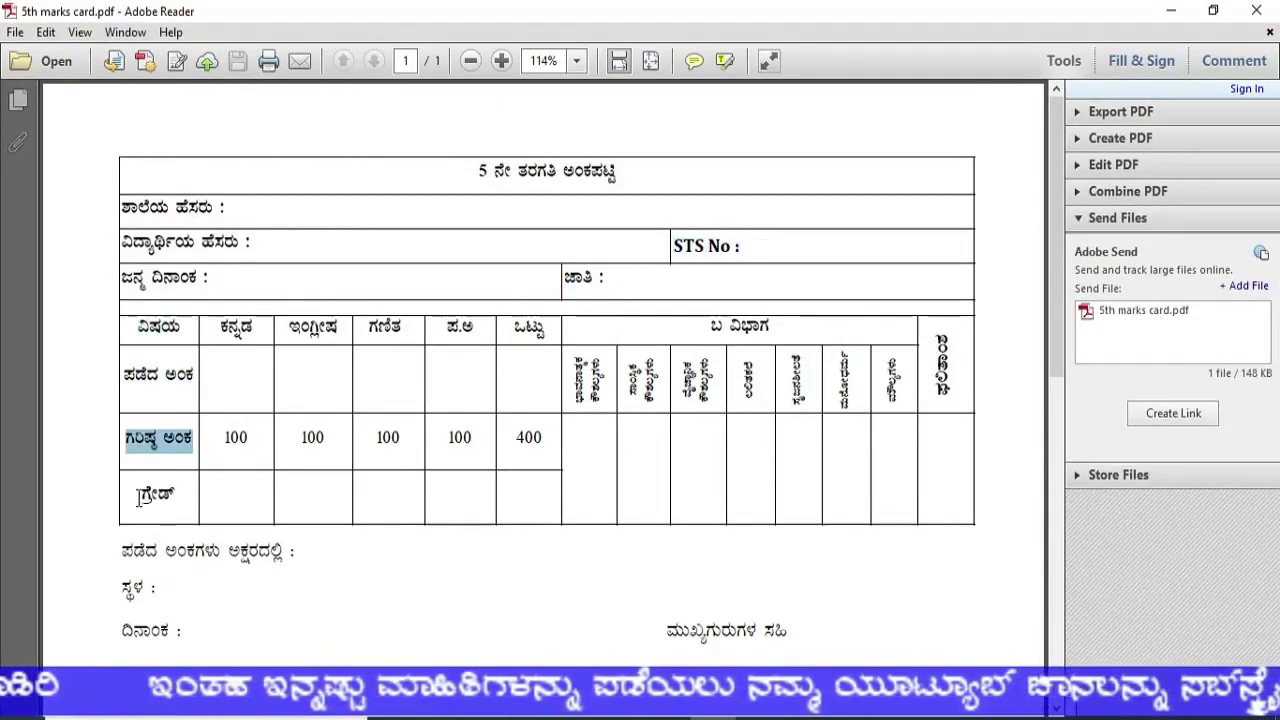
pyautogui.moveTo(138, 497); pyautogui.dragTo(178, 497)
# Select all the PDF text, clear the selection, and close Adobe Reader
pyautogui.hotkey('ctrl', 'a')
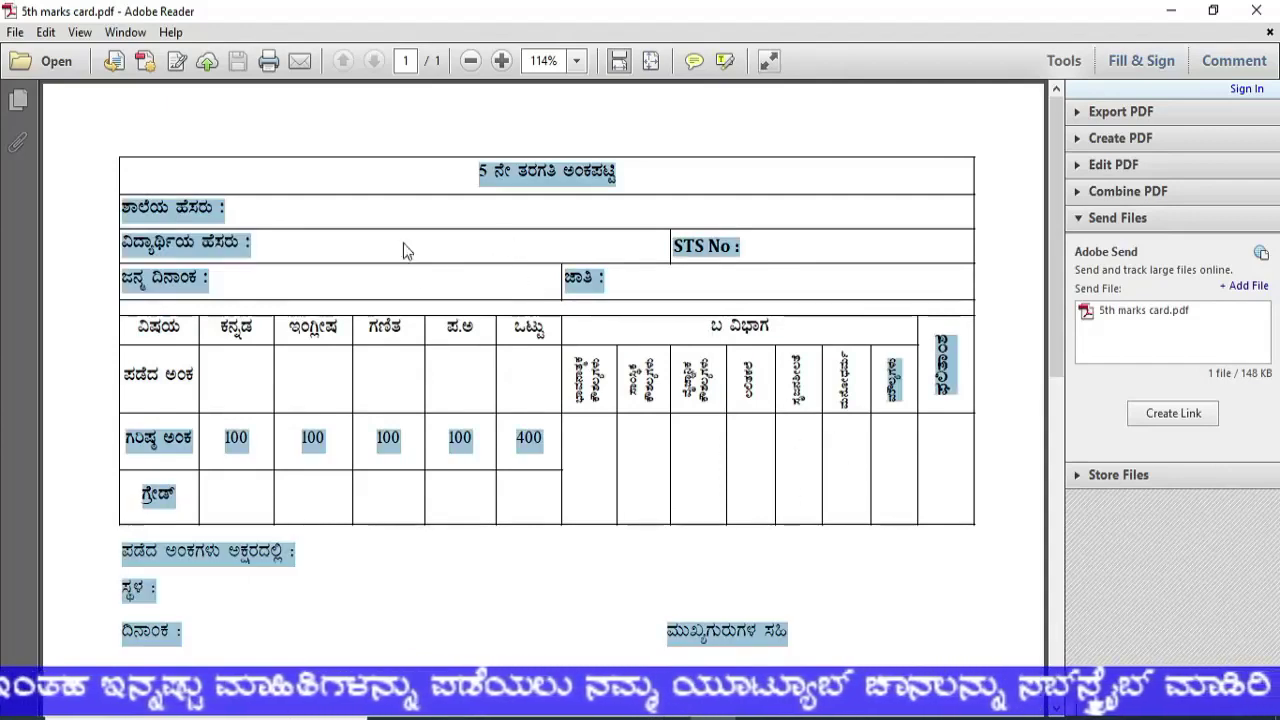
pyautogui.click(708, 338)
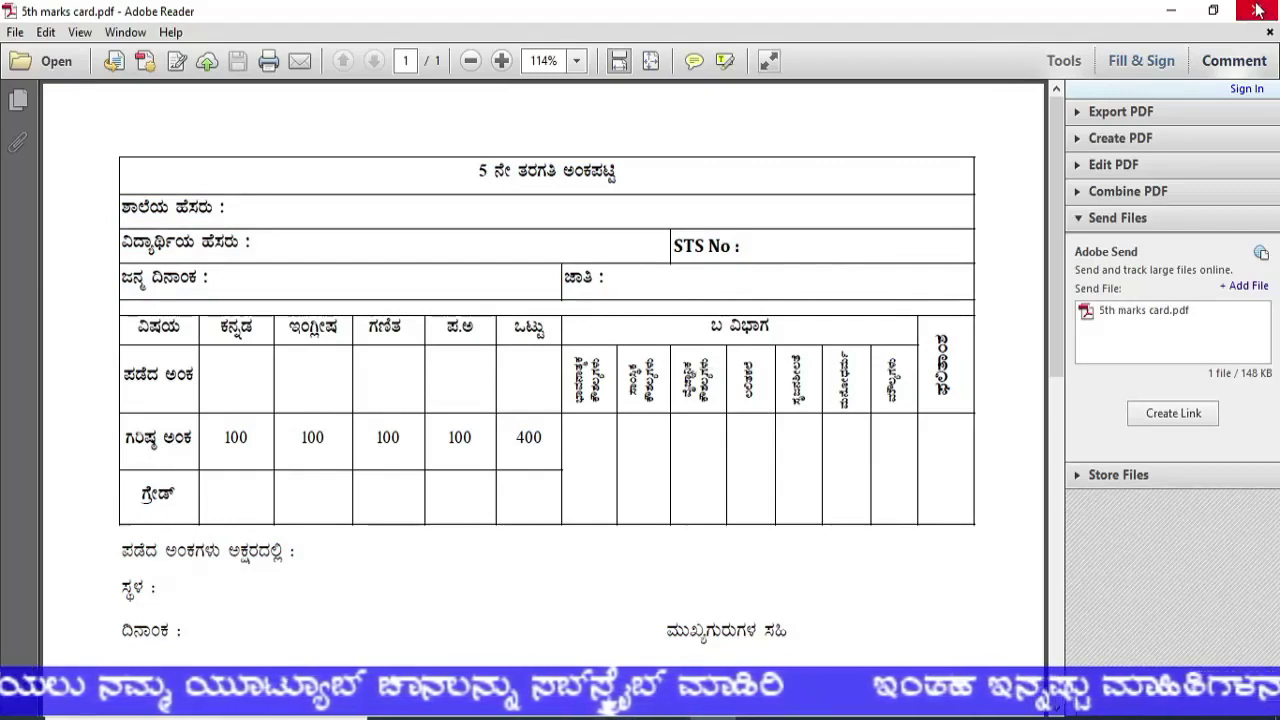
pyautogui.click(1257, 10)
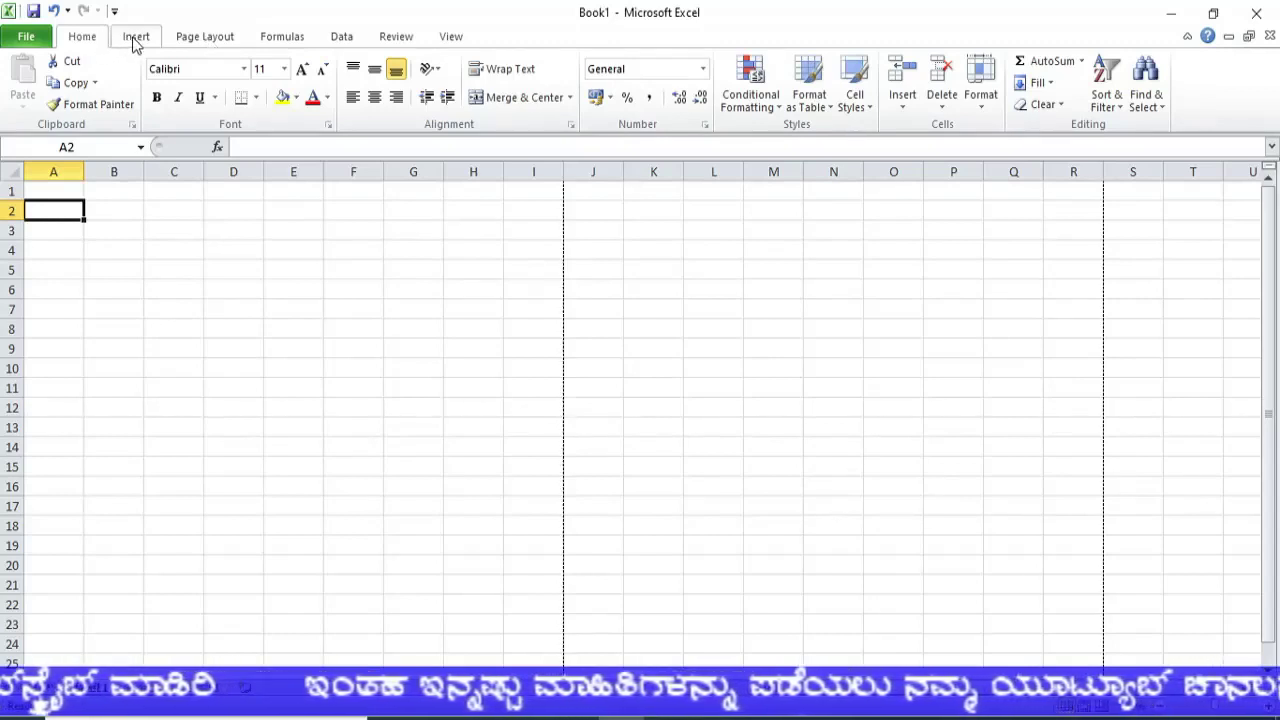
# Choose A4 under Size and Landscape under Orientation on the Page Layout tab
pyautogui.click(216, 42)
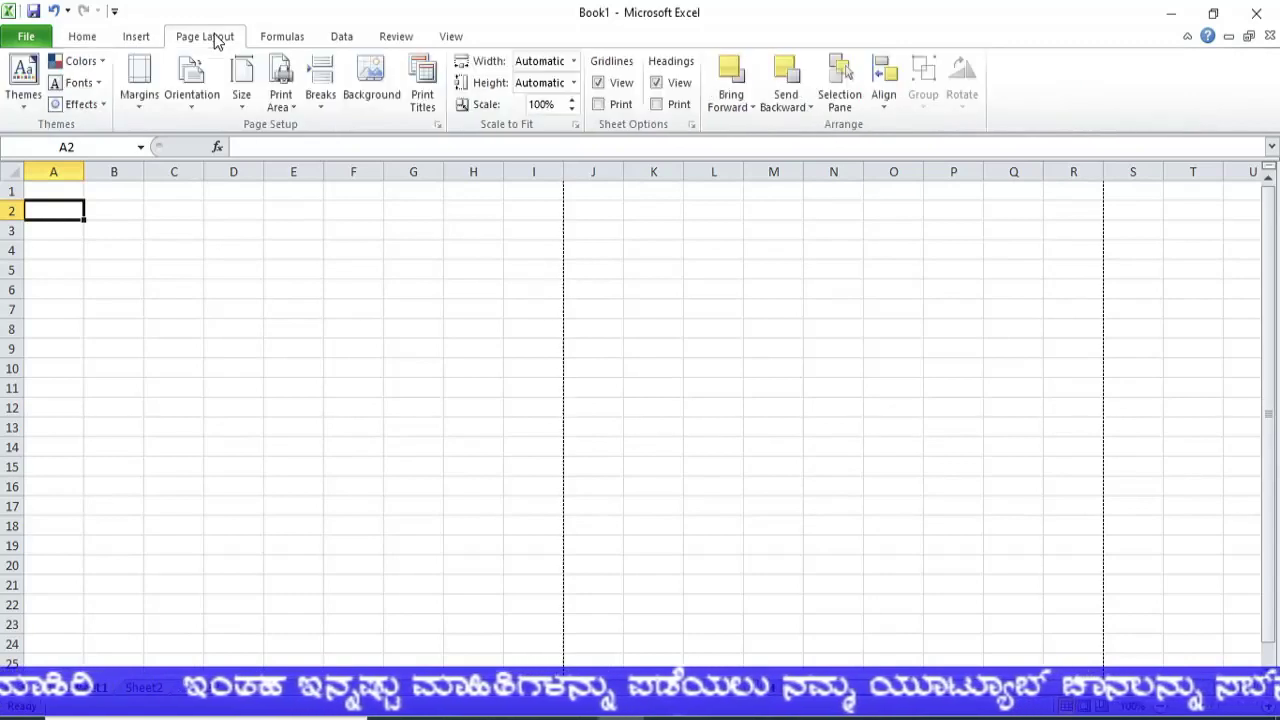
pyautogui.click(245, 102)
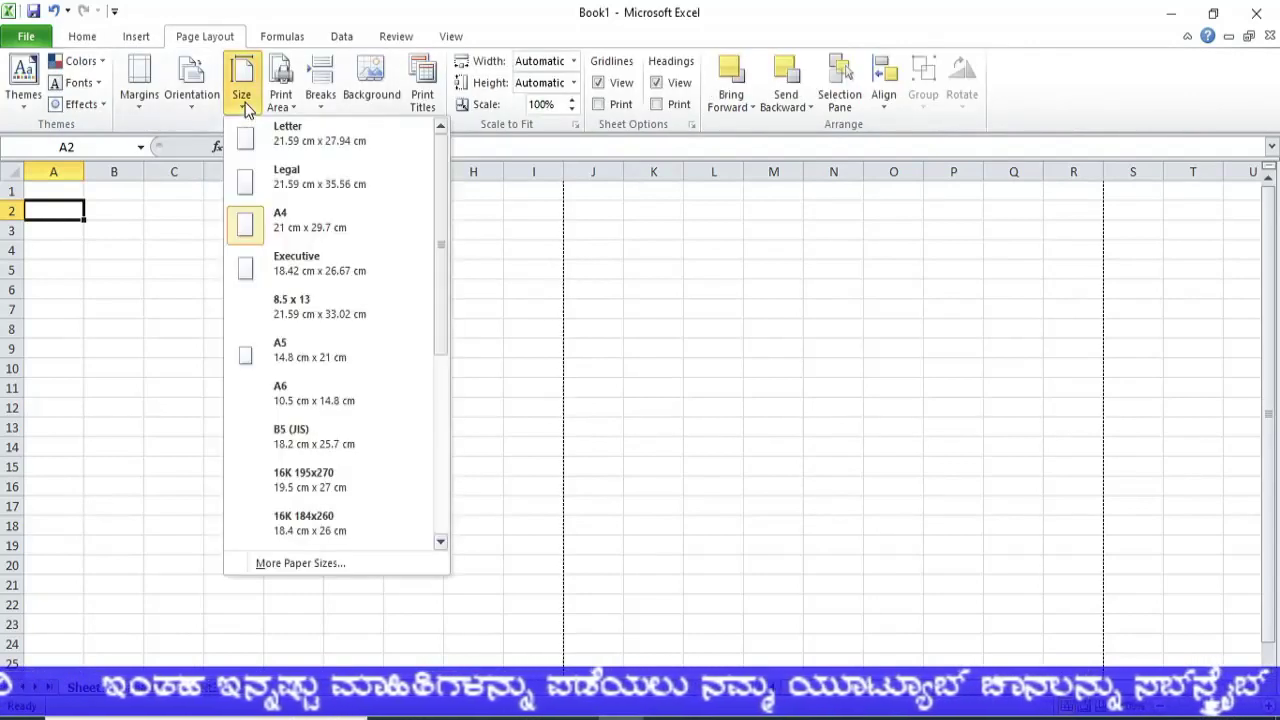
pyautogui.click(331, 227)
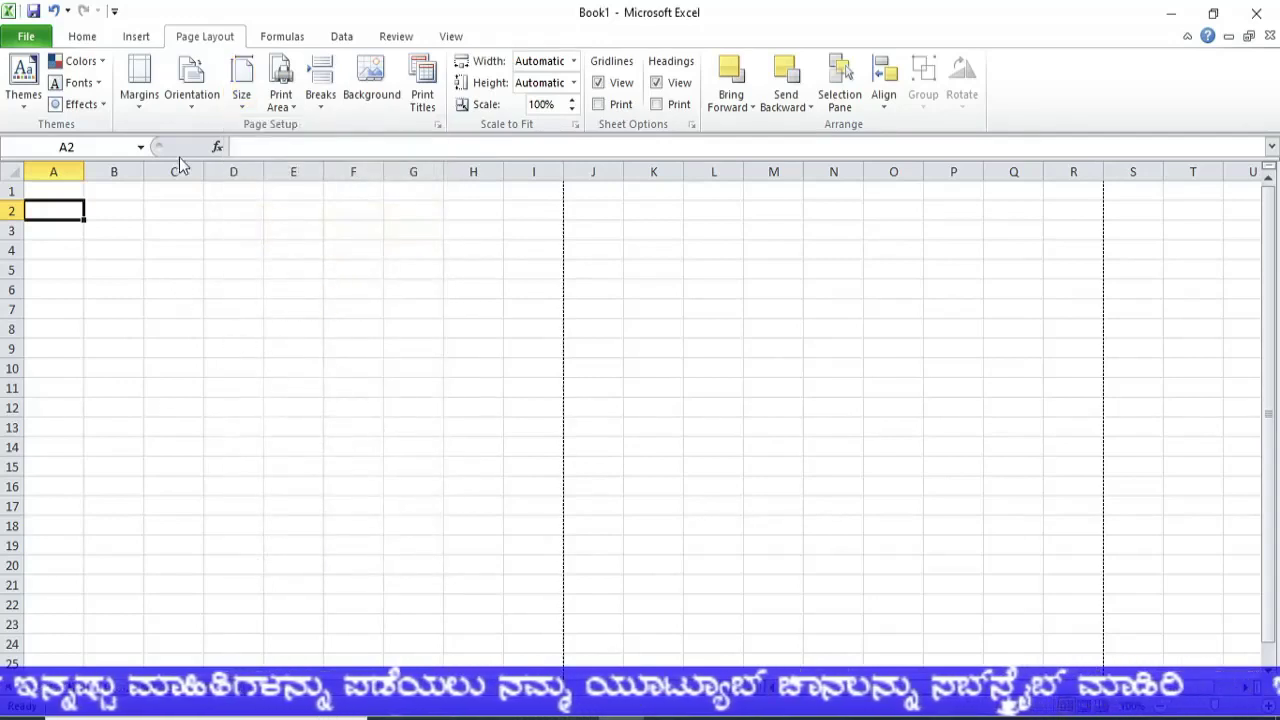
pyautogui.click(194, 104)
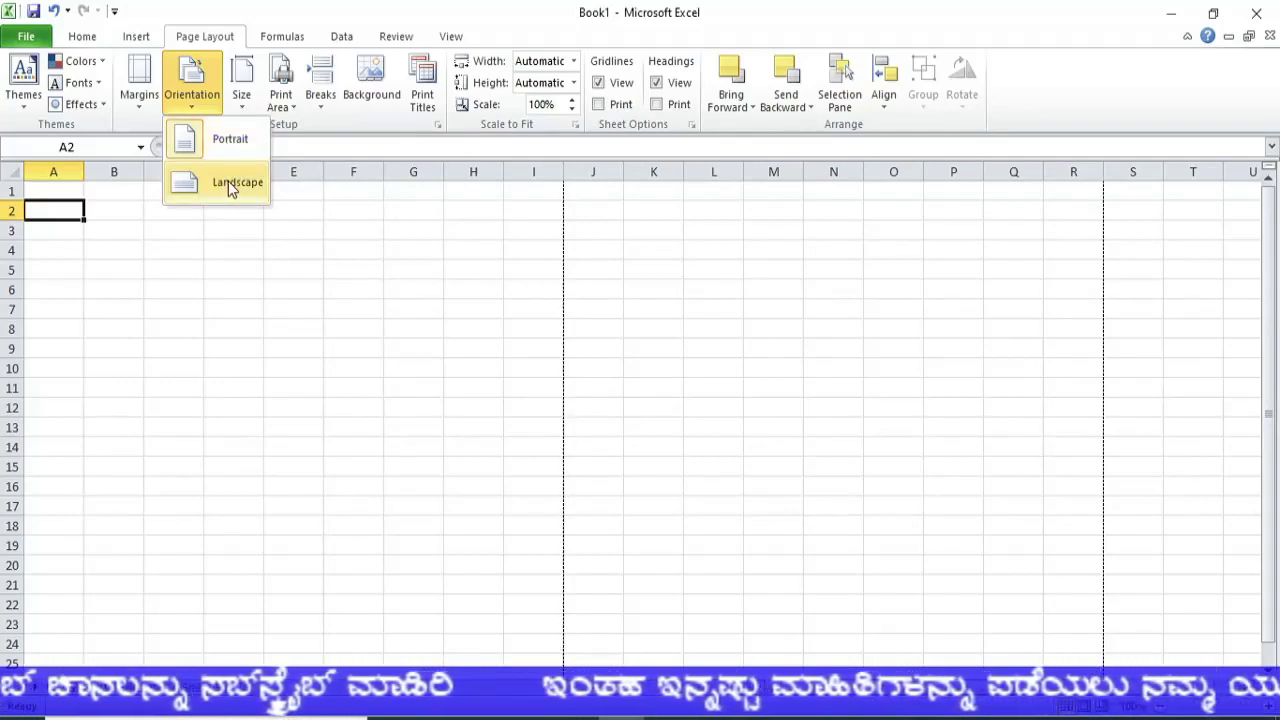
pyautogui.click(229, 184)
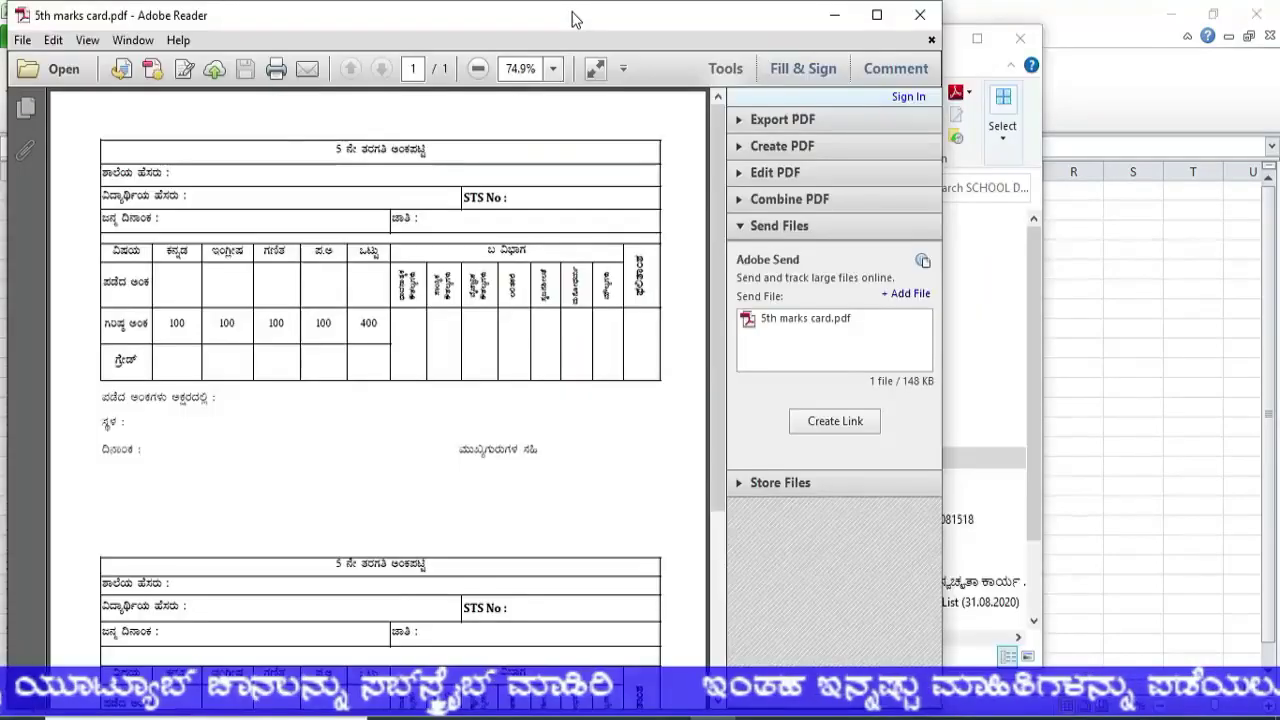
# Move the marks card PDF aside and type into cell A1 of the sheet
pyautogui.moveTo(571, 14); pyautogui.dragTo(908, 52)
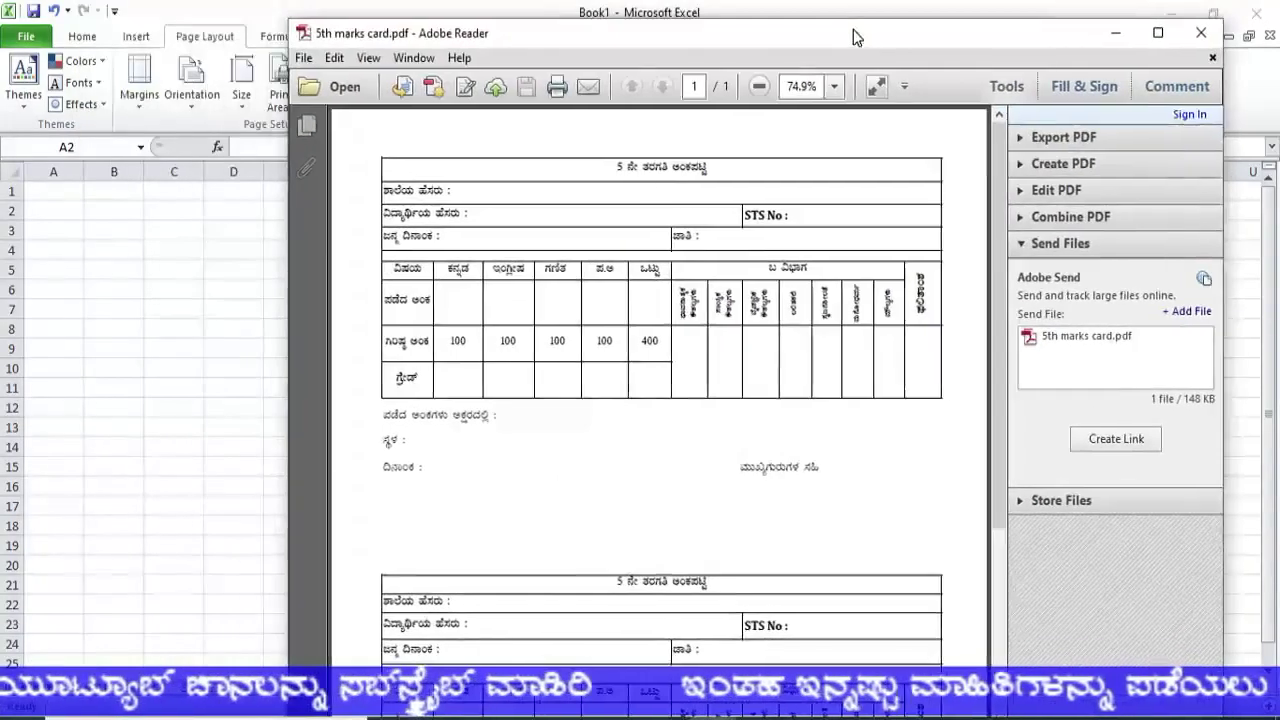
pyautogui.click(72, 191)
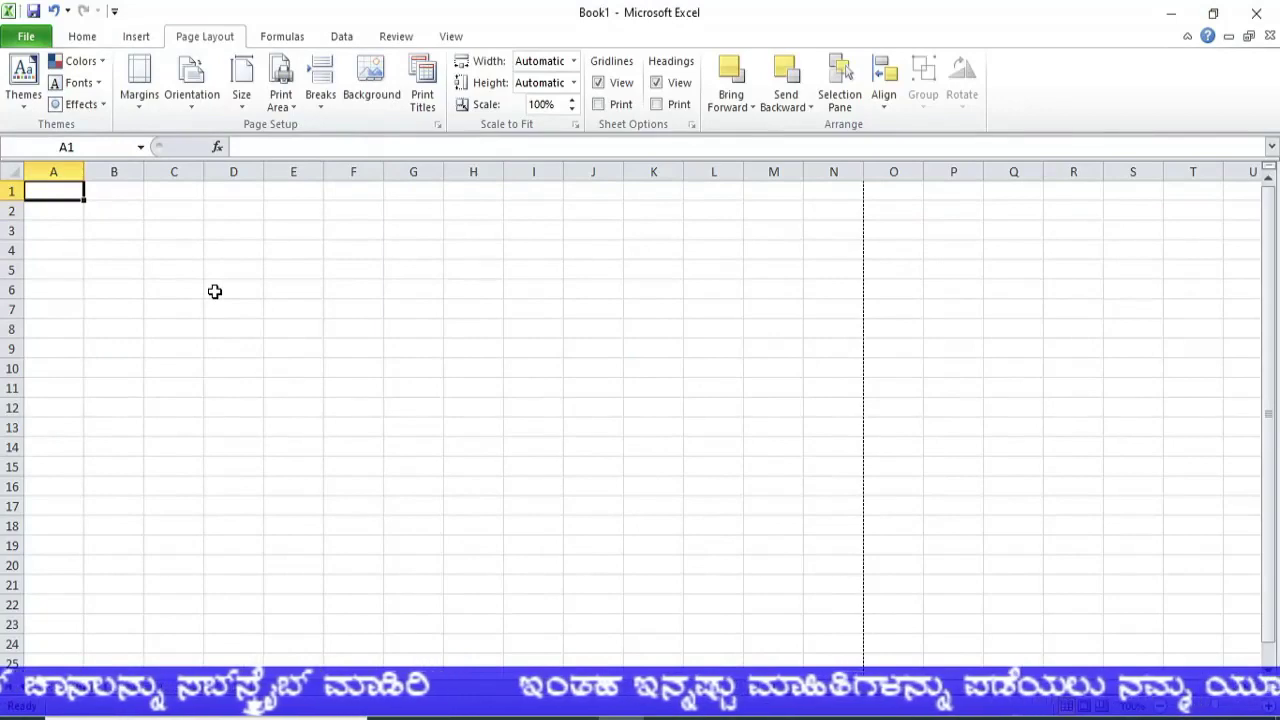
pyautogui.write('a')
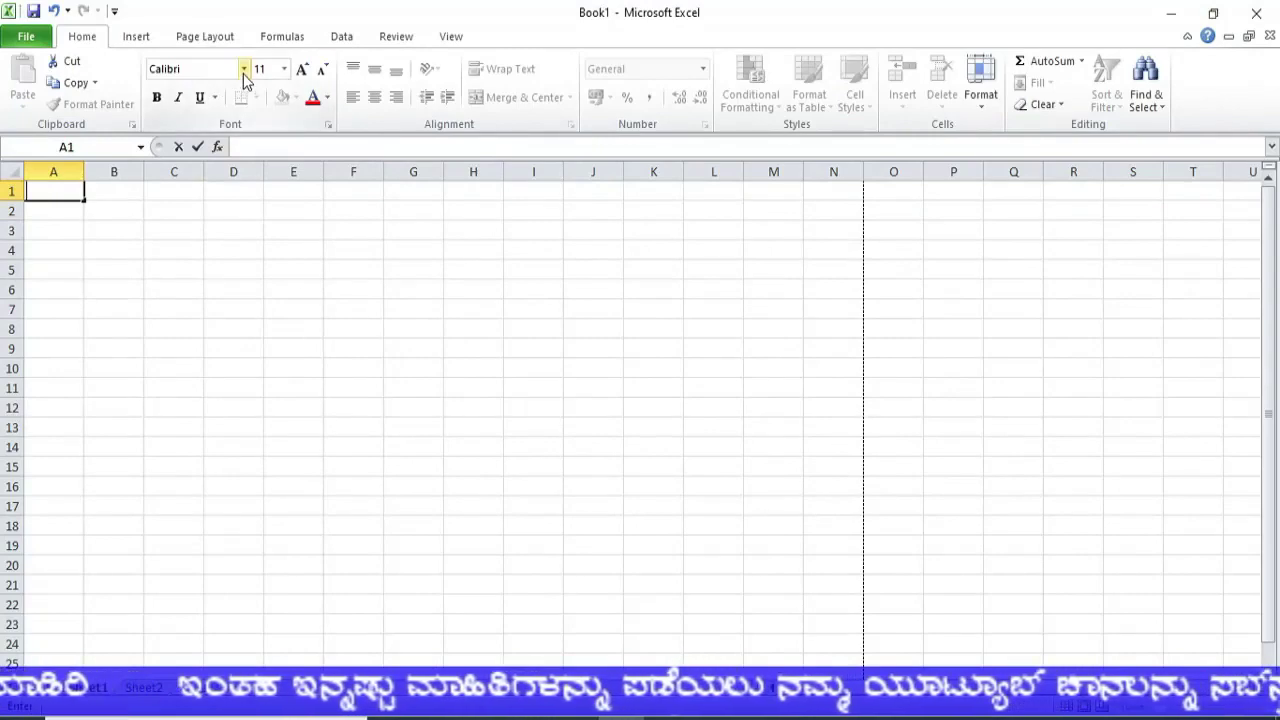
# Launch Nudi 4.0 from the desktop, pick its keyboard layout from the tray, and re-maximize Excel
pyautogui.doubleClick(502, 8)
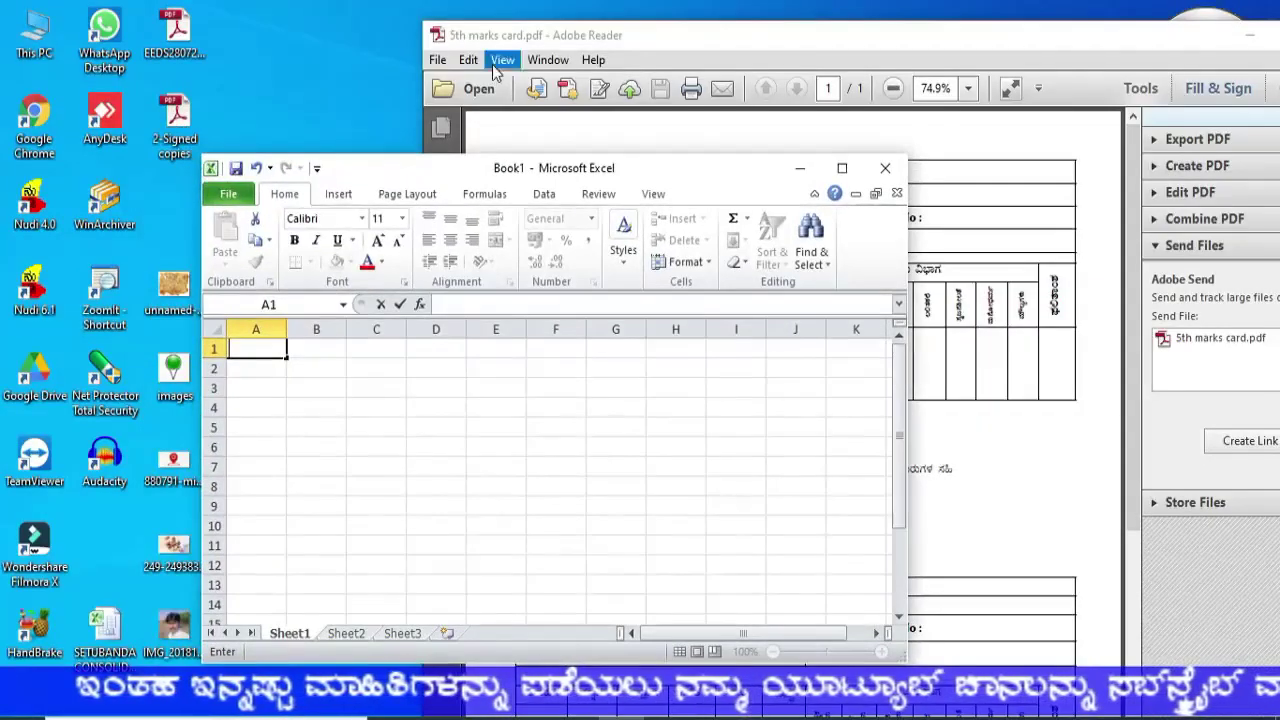
pyautogui.doubleClick(35, 207)
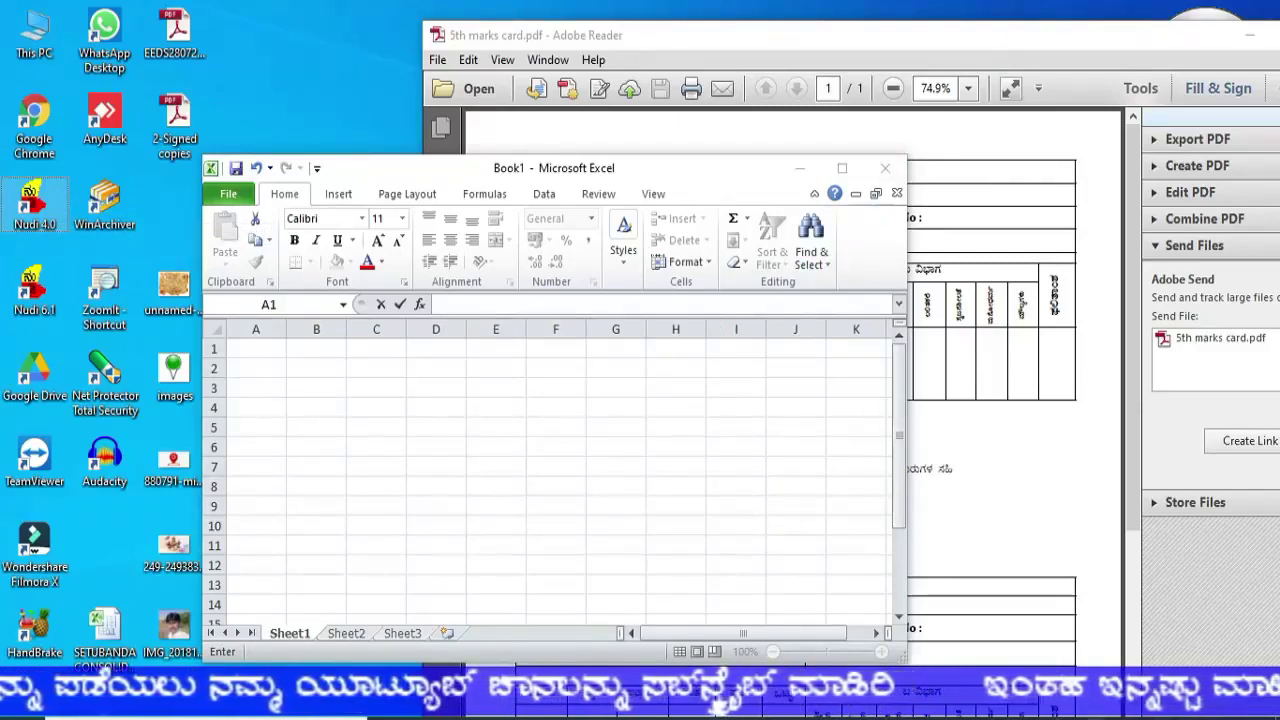
pyautogui.rightClick(1055, 712)
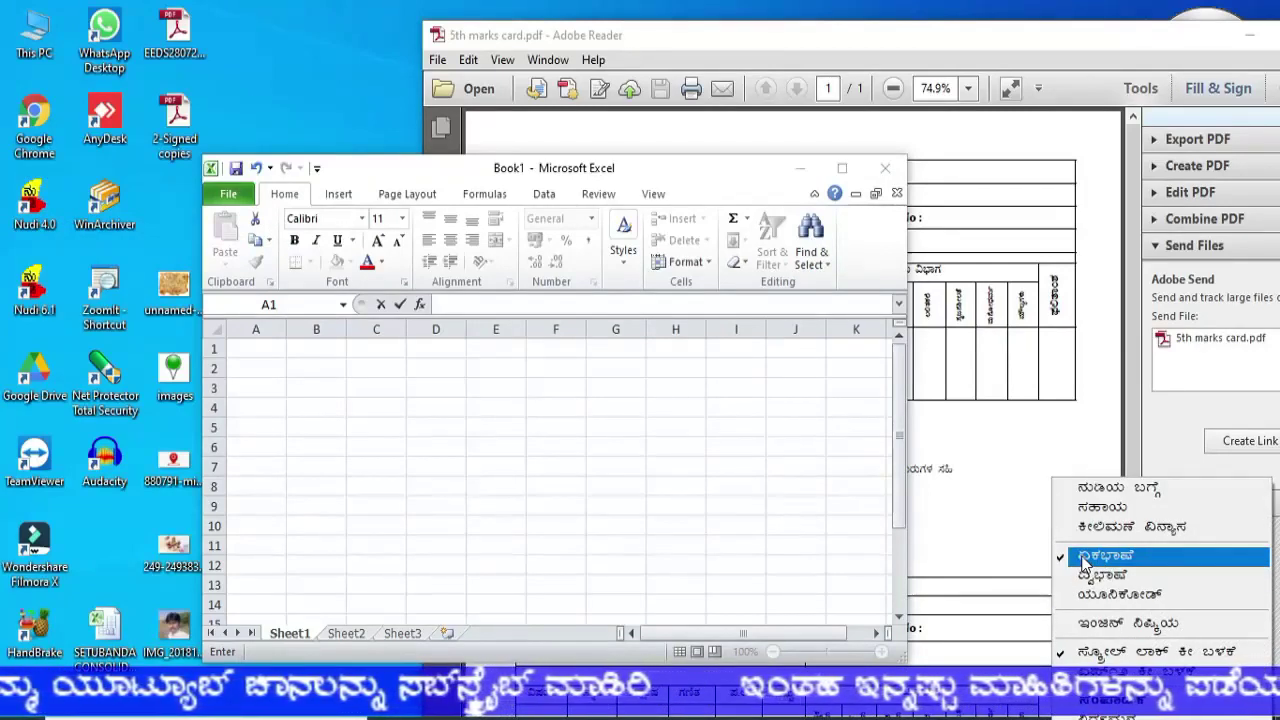
pyautogui.doubleClick(695, 168)
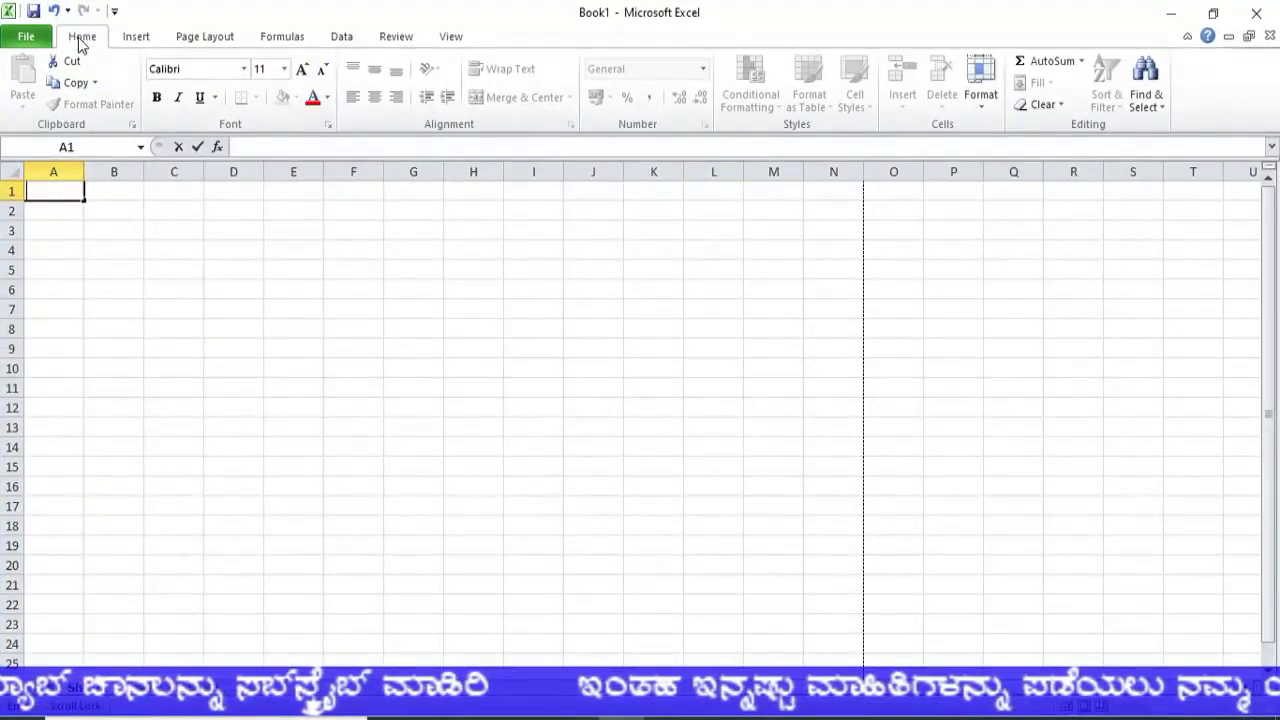
# Browse the font list, then set cell A1's font size to 12
pyautogui.click(244, 69)
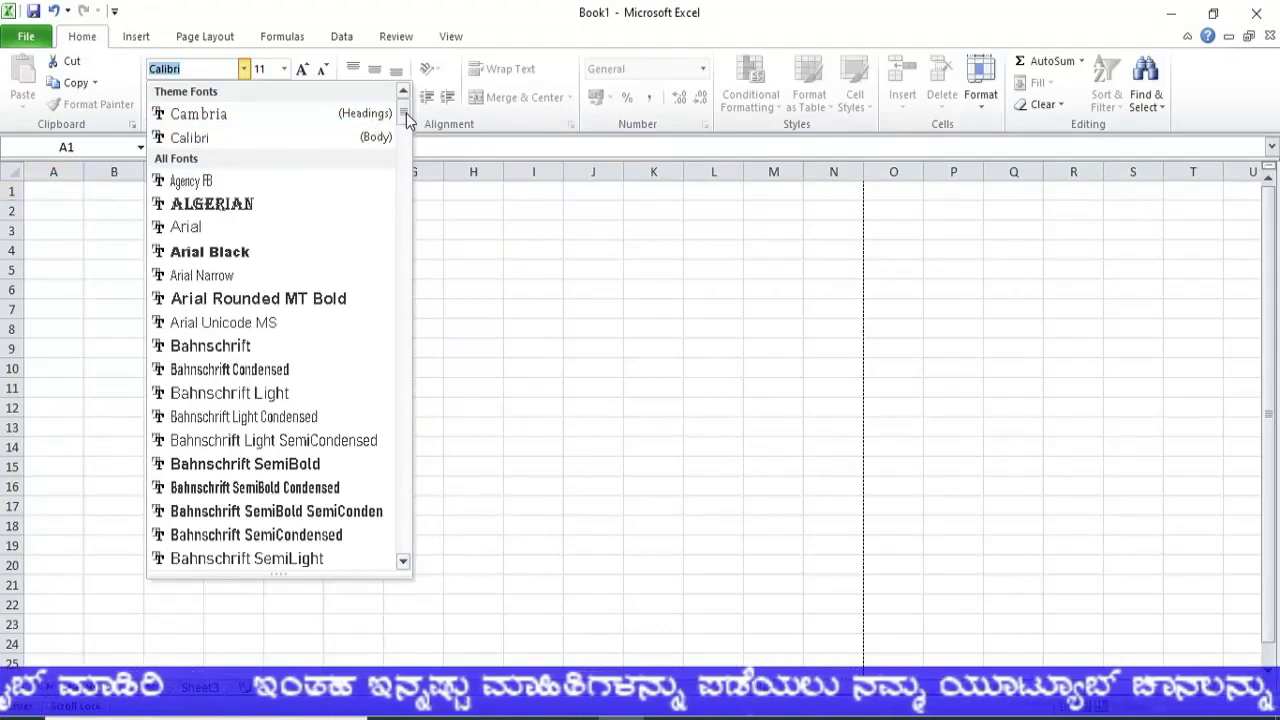
pyautogui.moveTo(406, 120); pyautogui.dragTo(404, 252)
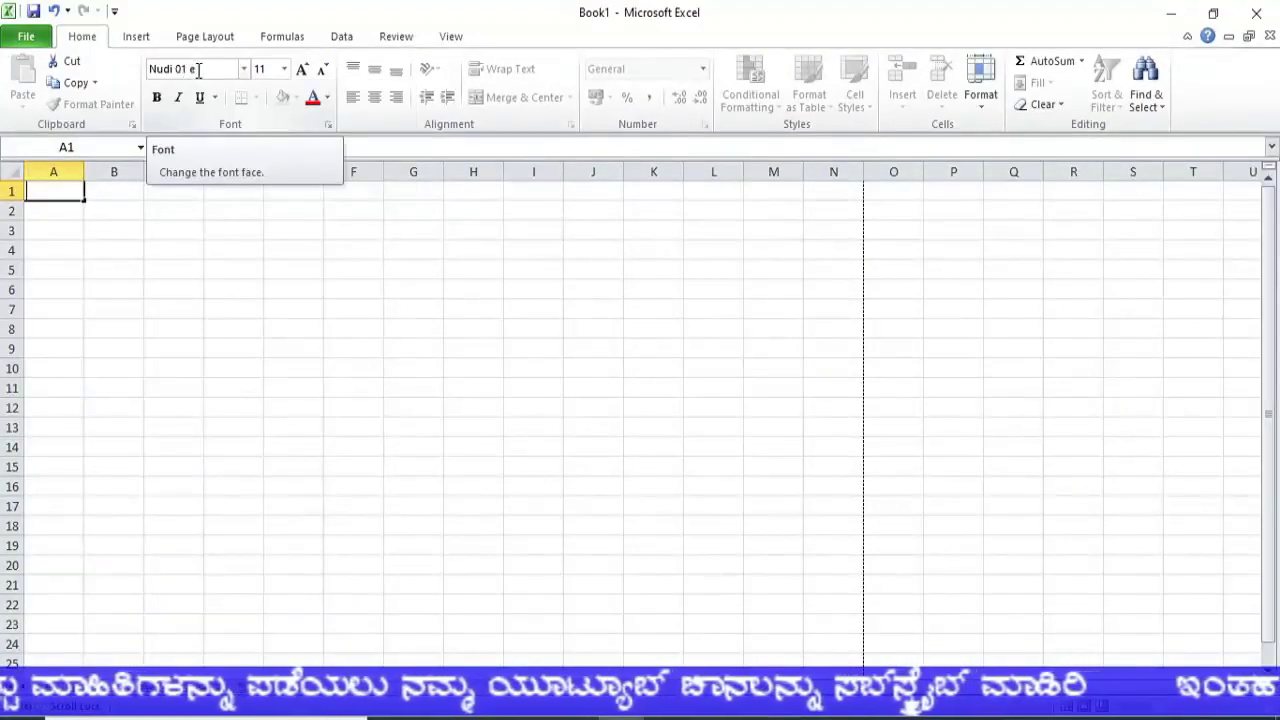
pyautogui.click(214, 303)
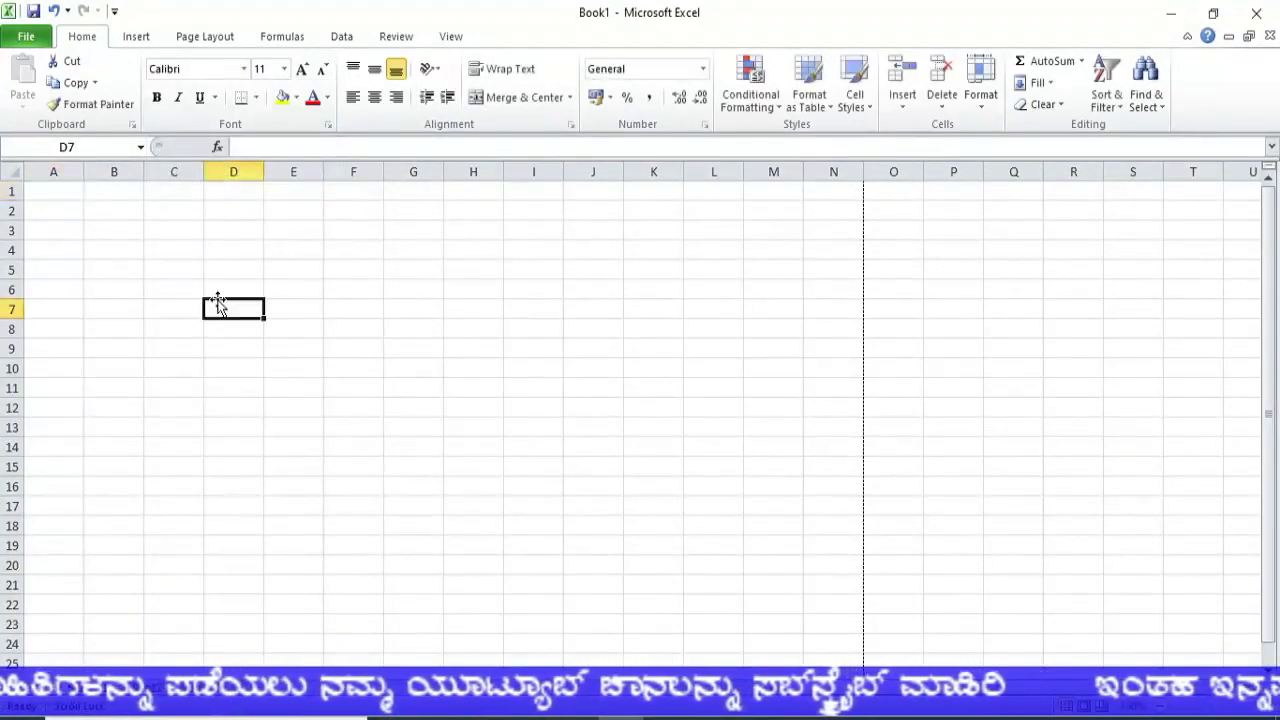
pyautogui.click(63, 188)
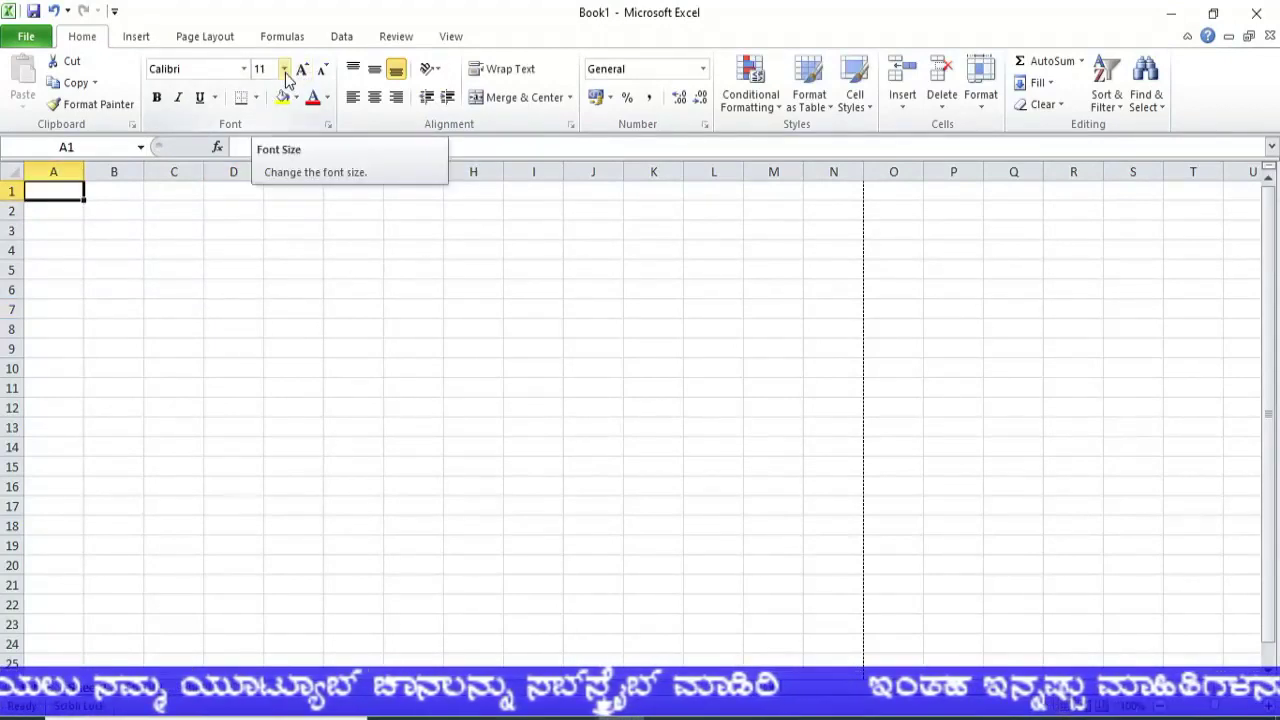
pyautogui.click(285, 69)
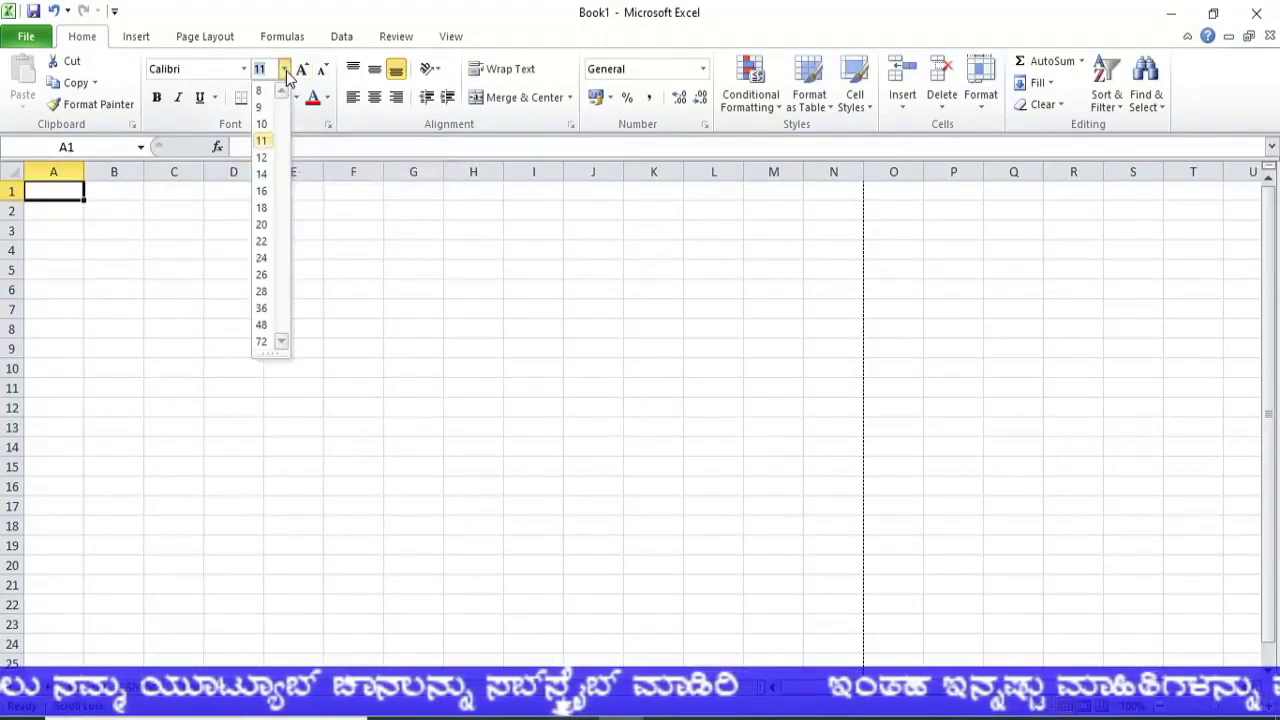
pyautogui.click(262, 157)
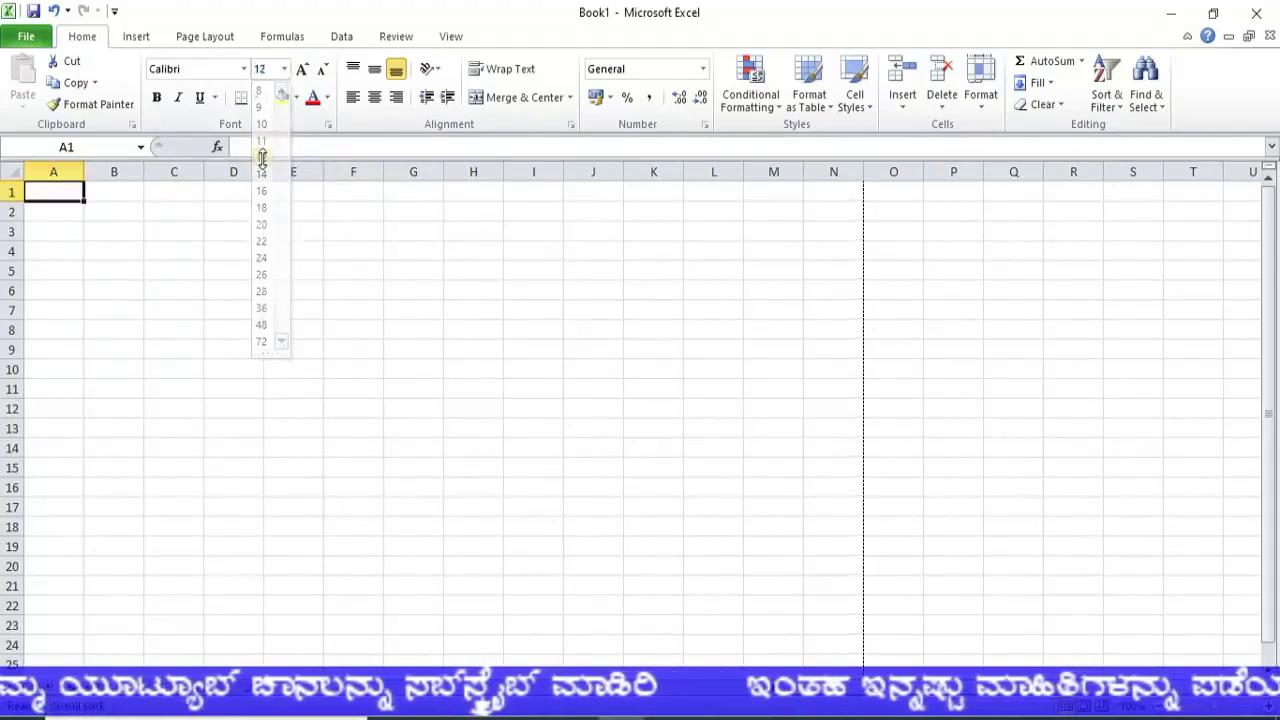
# Delete the stray text typed into A1 and move between cells C6, D6 and A1
pyautogui.click(316, 304)
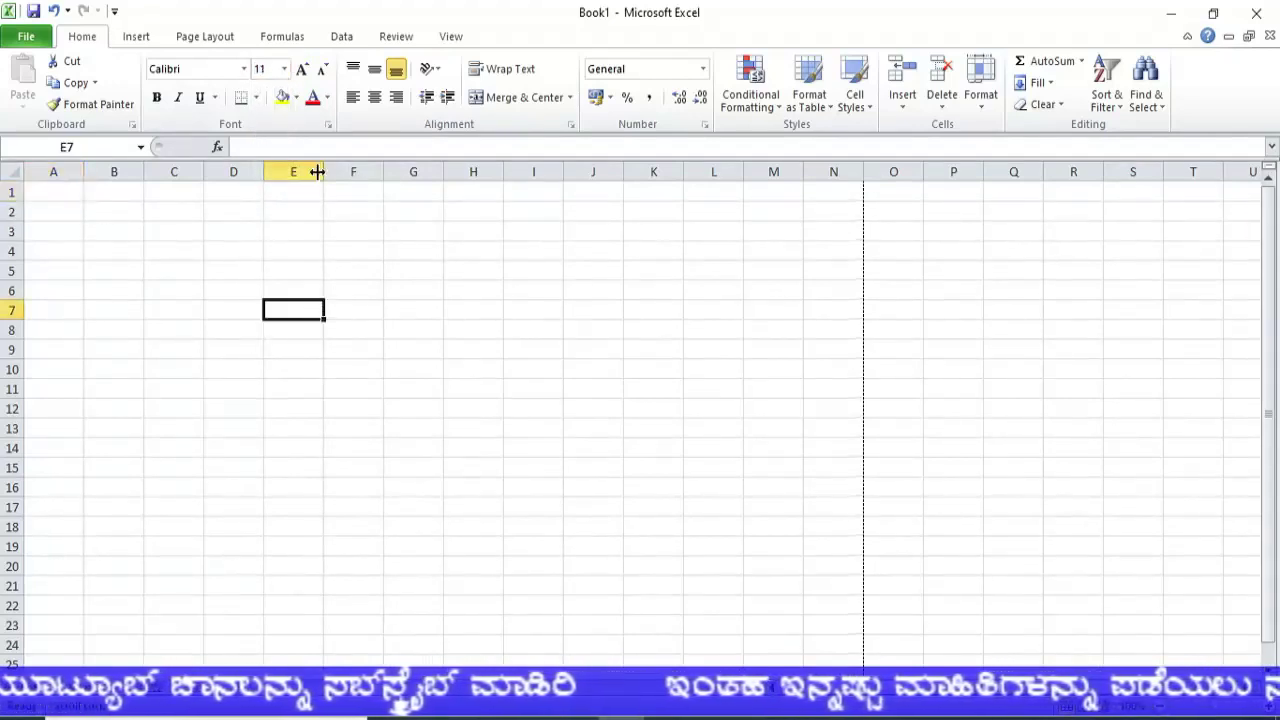
pyautogui.click(58, 189)
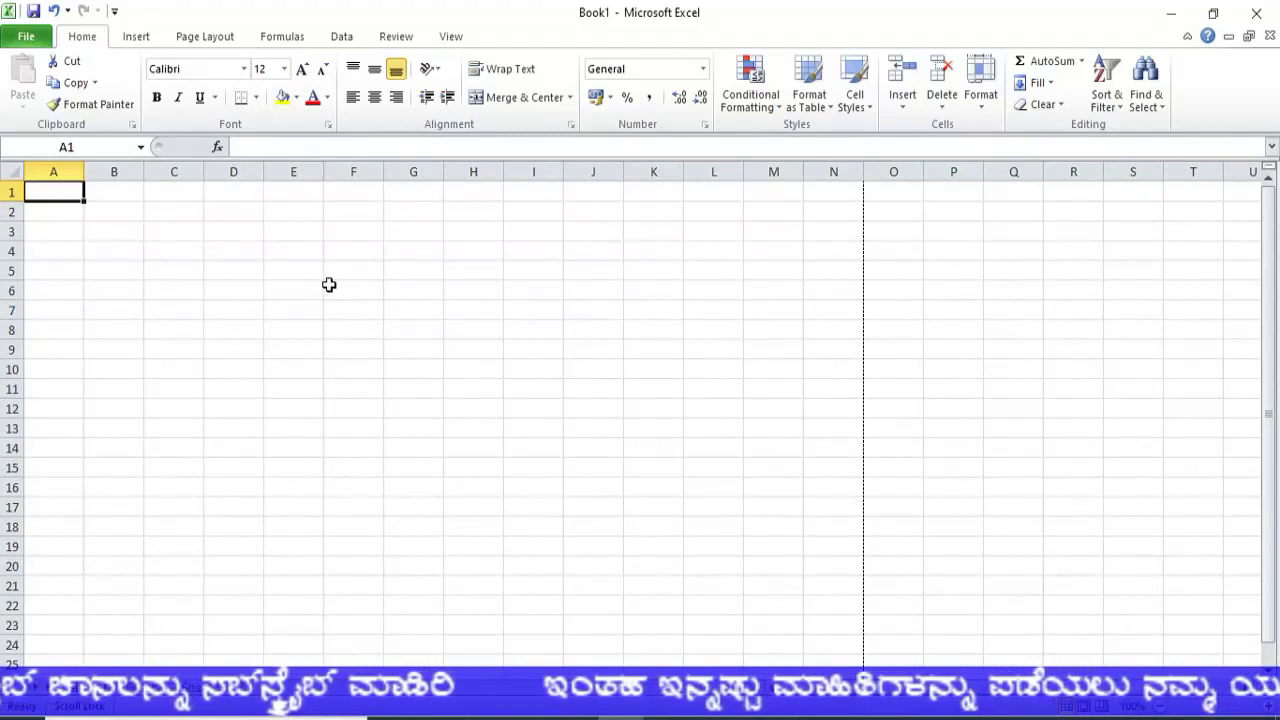
pyautogui.write('CA')
pyautogui.press('BackSpace')
pyautogui.press('BackSpace')
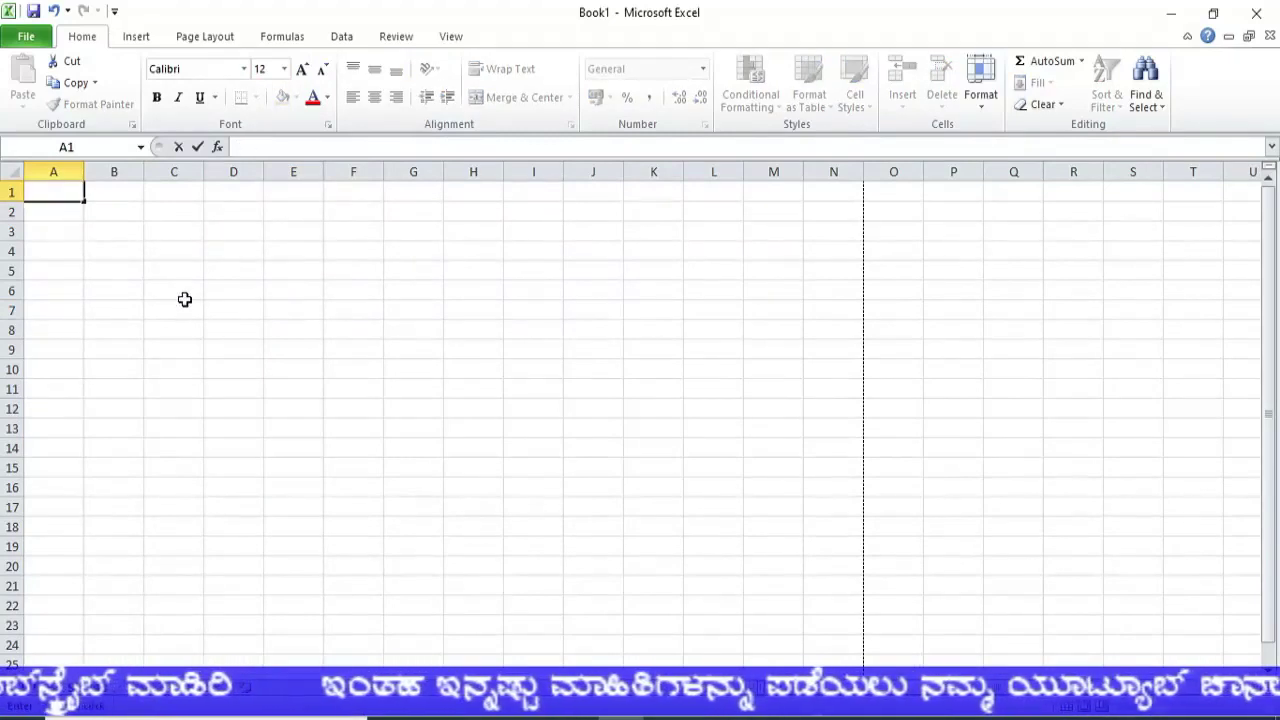
pyautogui.click(177, 296)
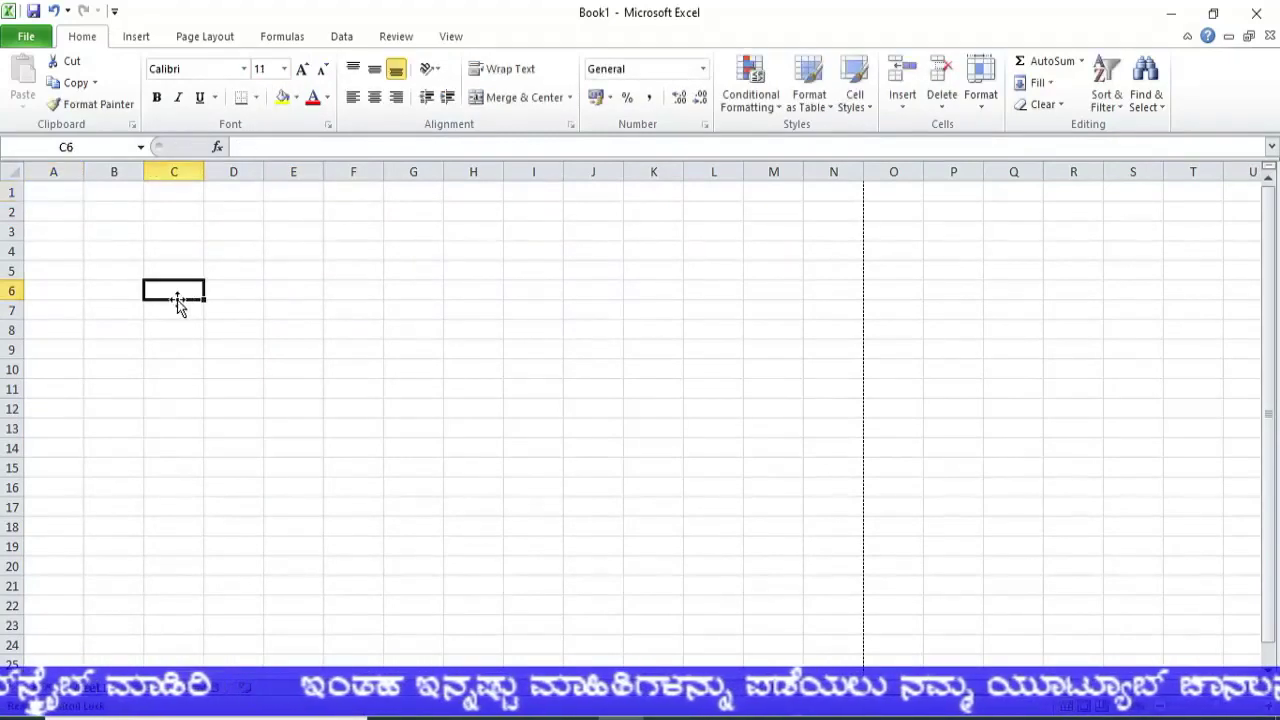
pyautogui.click(61, 196)
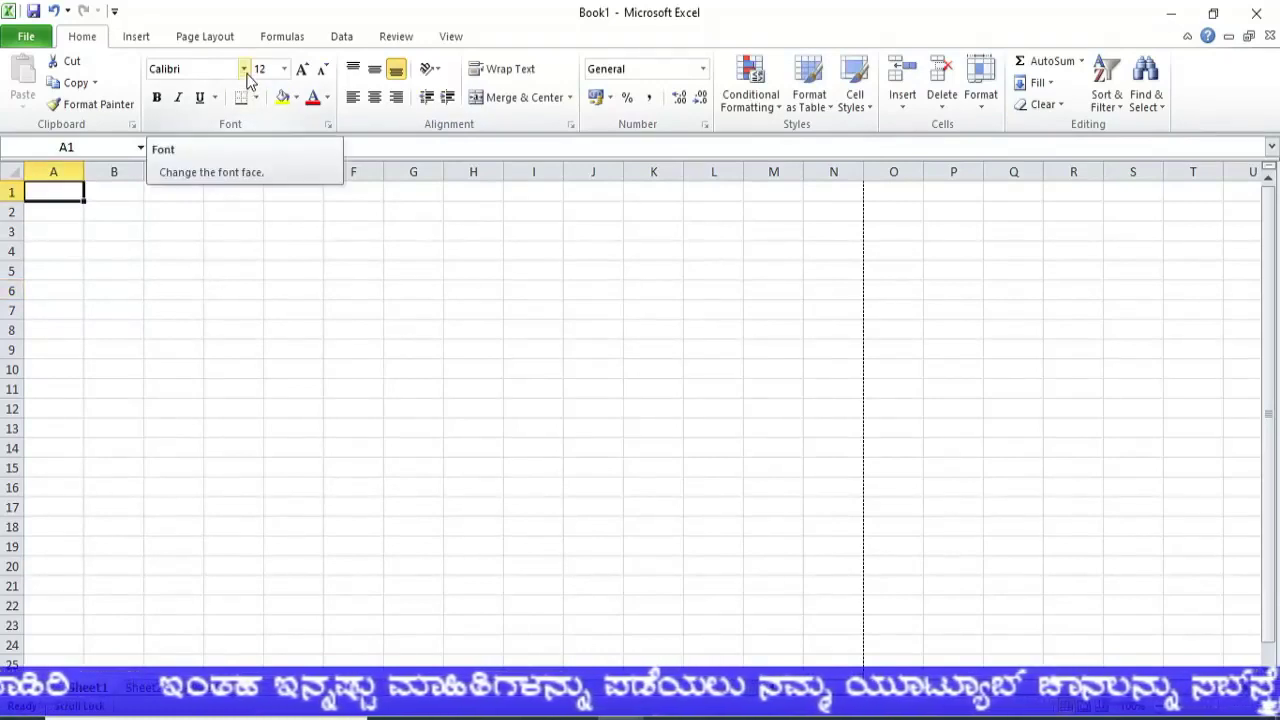
pyautogui.click(212, 288)
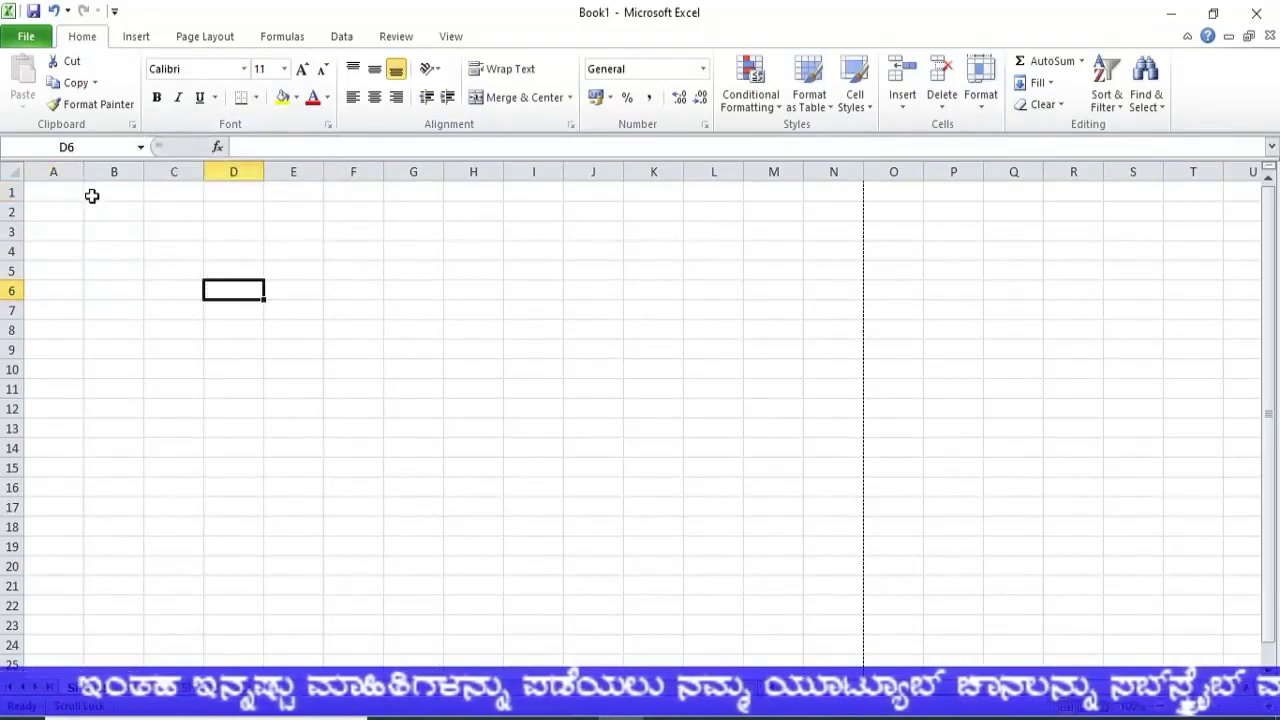
# Select the whole sheet and apply the Nudi 01 e font to it
pyautogui.click(12, 171)
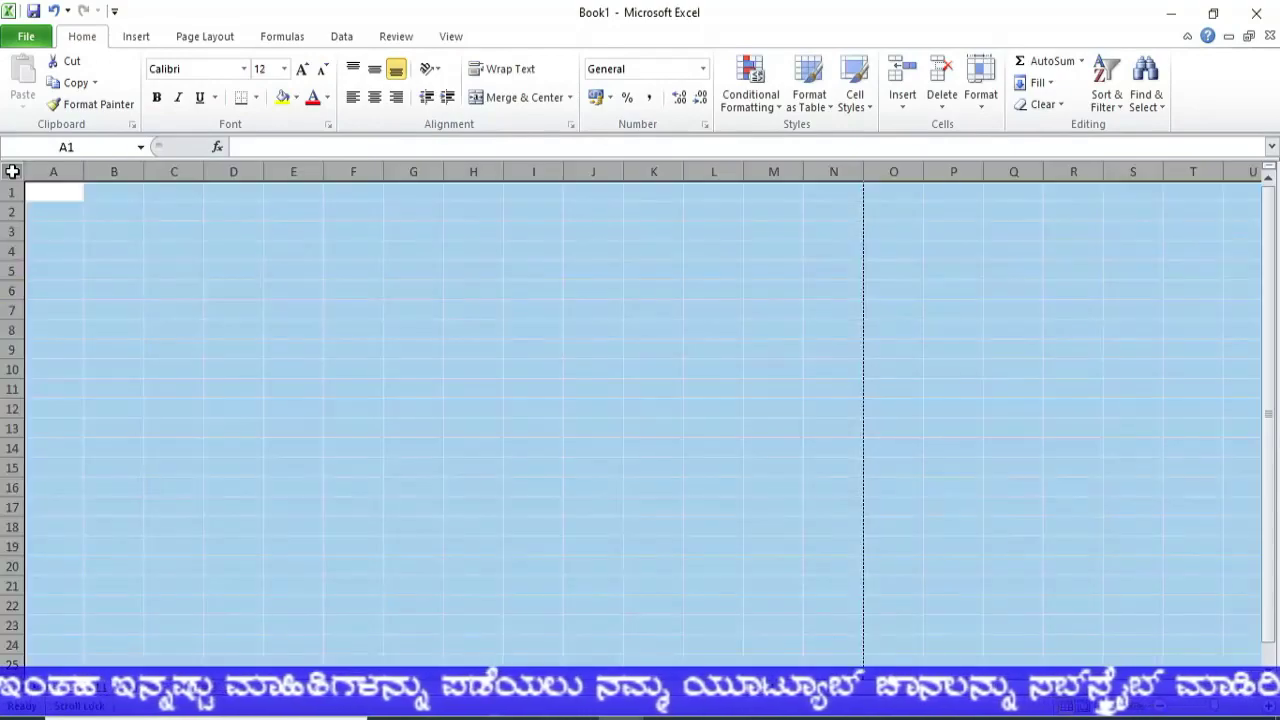
pyautogui.click(243, 68)
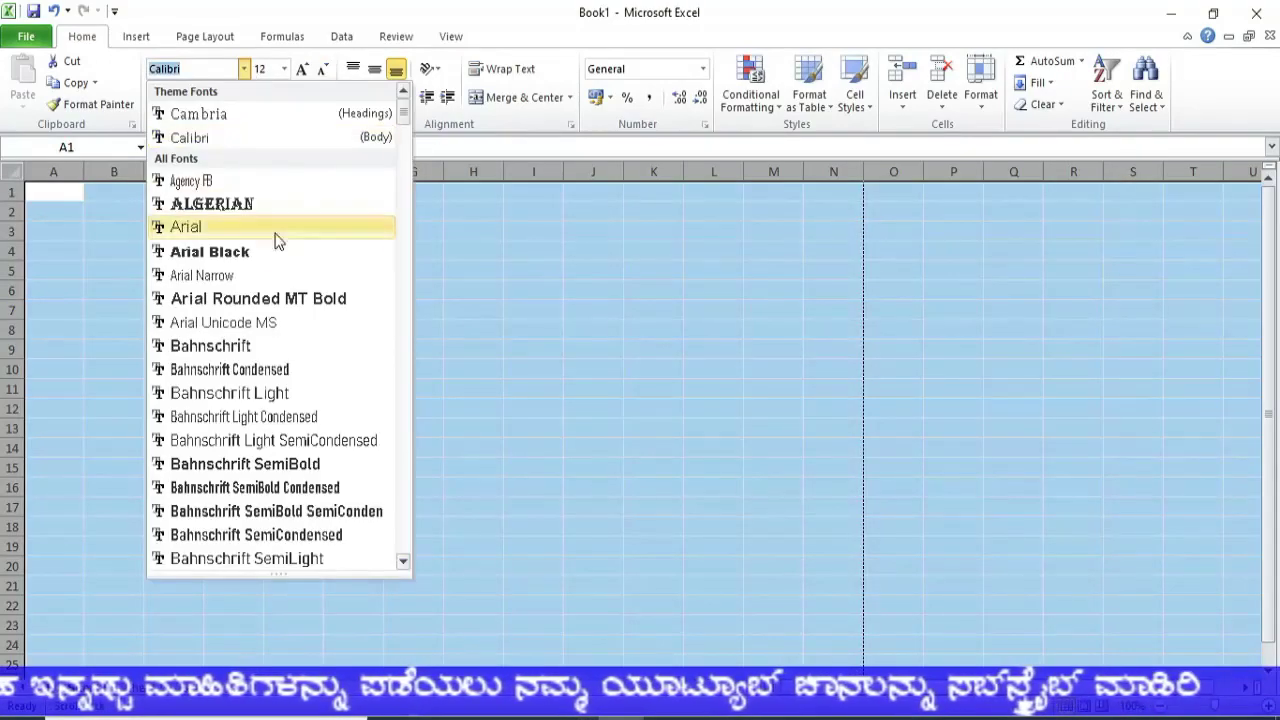
pyautogui.moveTo(403, 114); pyautogui.dragTo(408, 339)
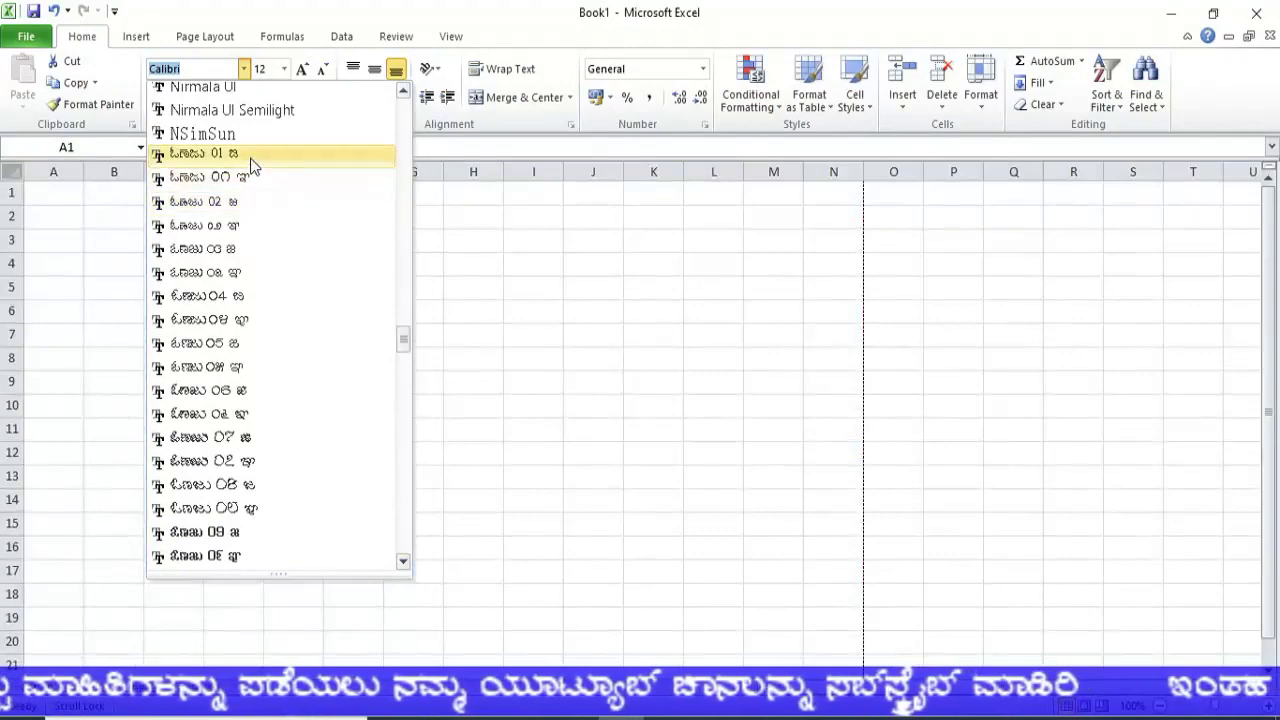
pyautogui.click(246, 156)
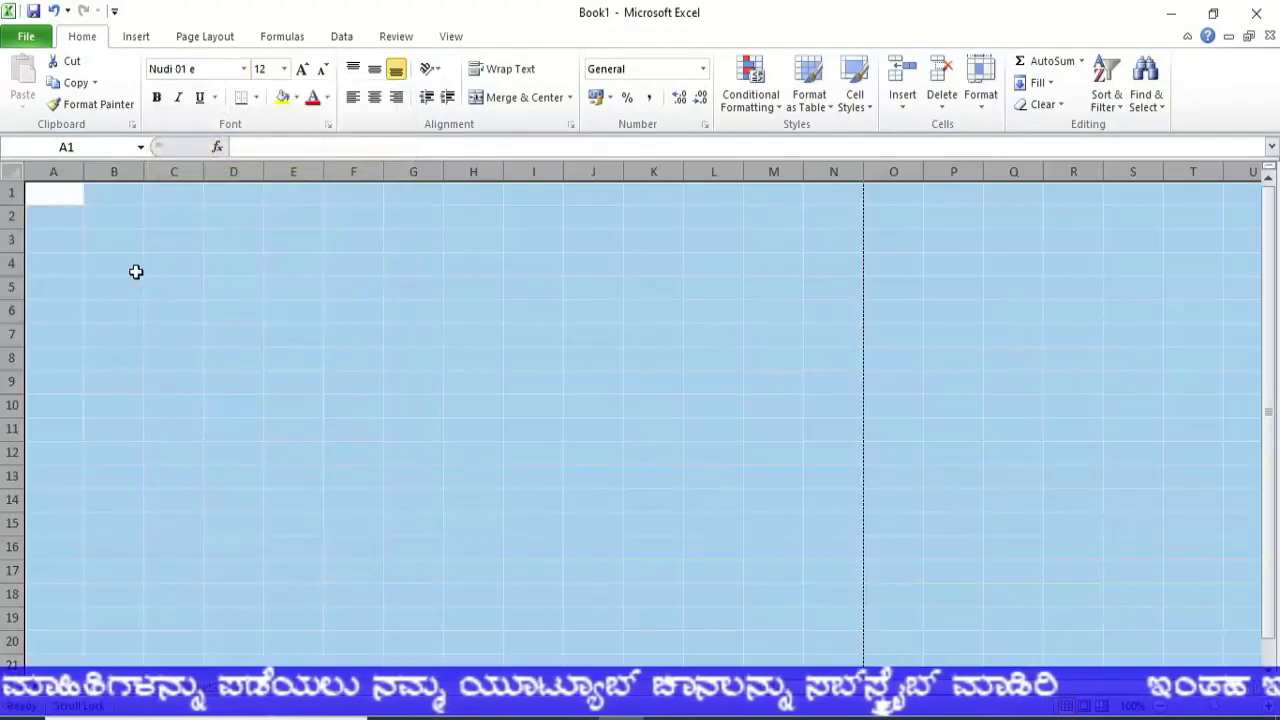
pyautogui.click(56, 198)
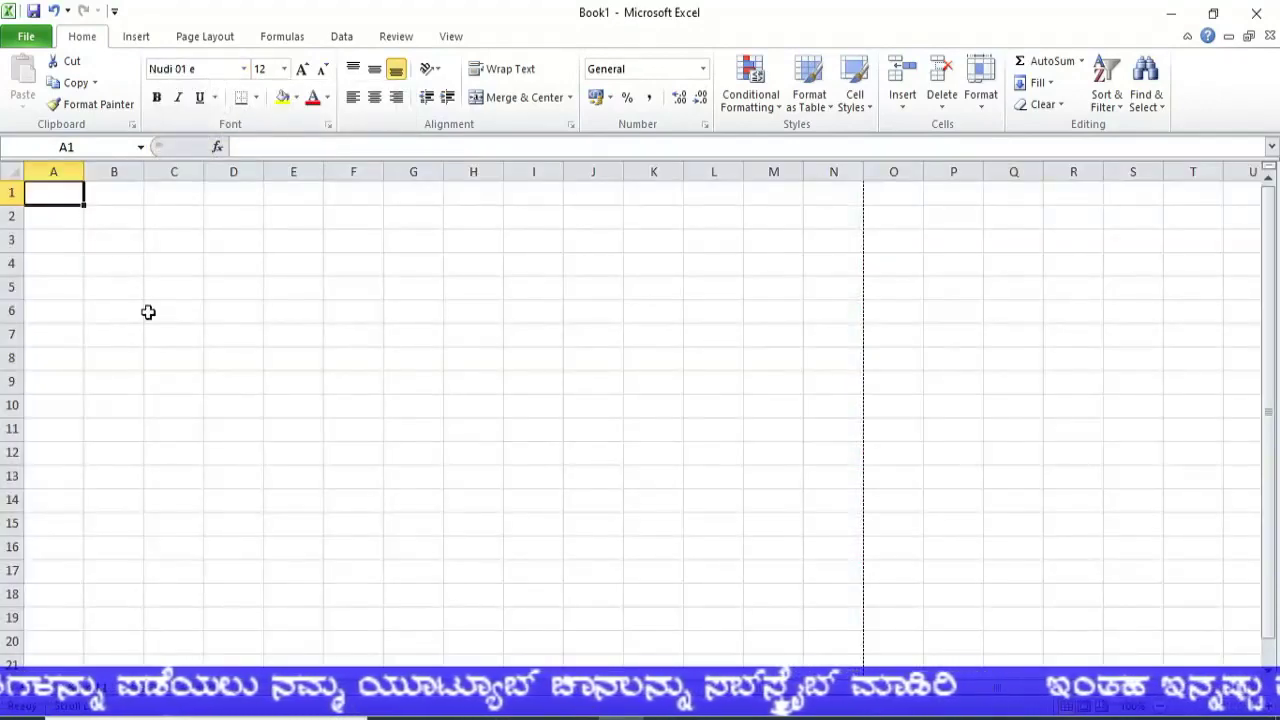
pyautogui.click(240, 280)
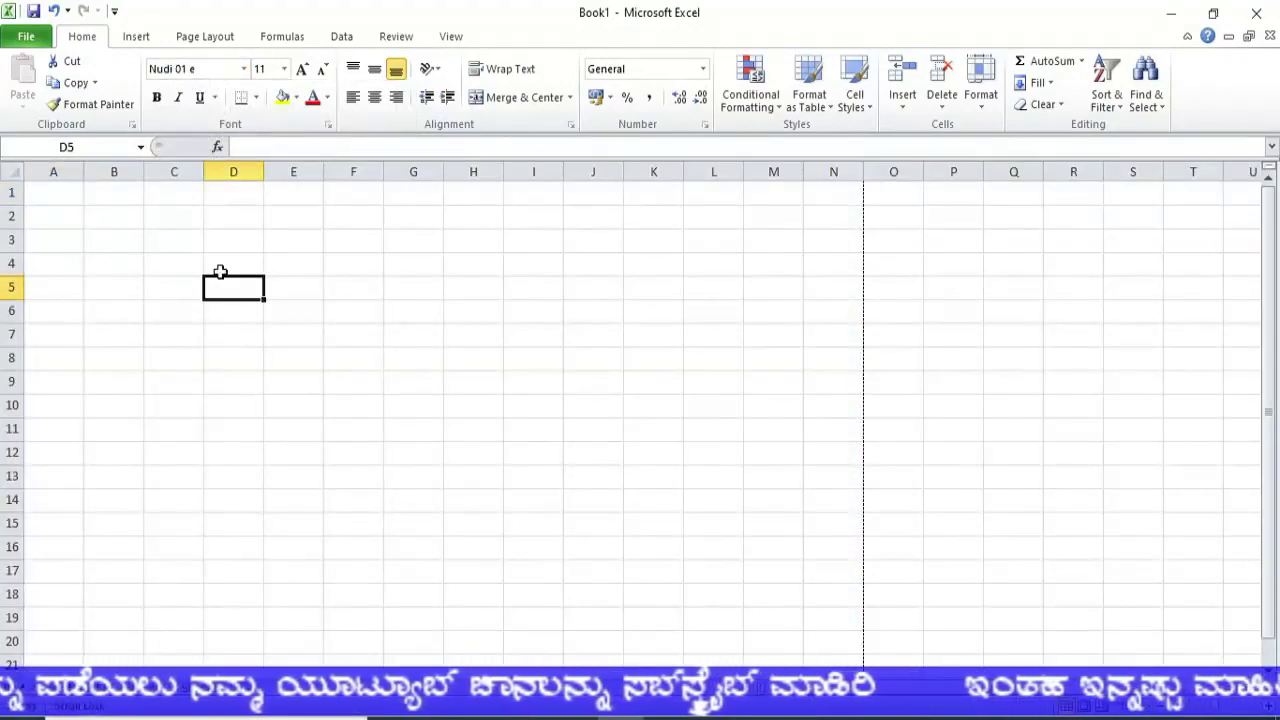
# Type the Kannada title '5 ನೇ ತರಗತಿ ಅಂಕಪಟ್ಟಿ' into A1 and move on to A2
pyautogui.click(67, 201)
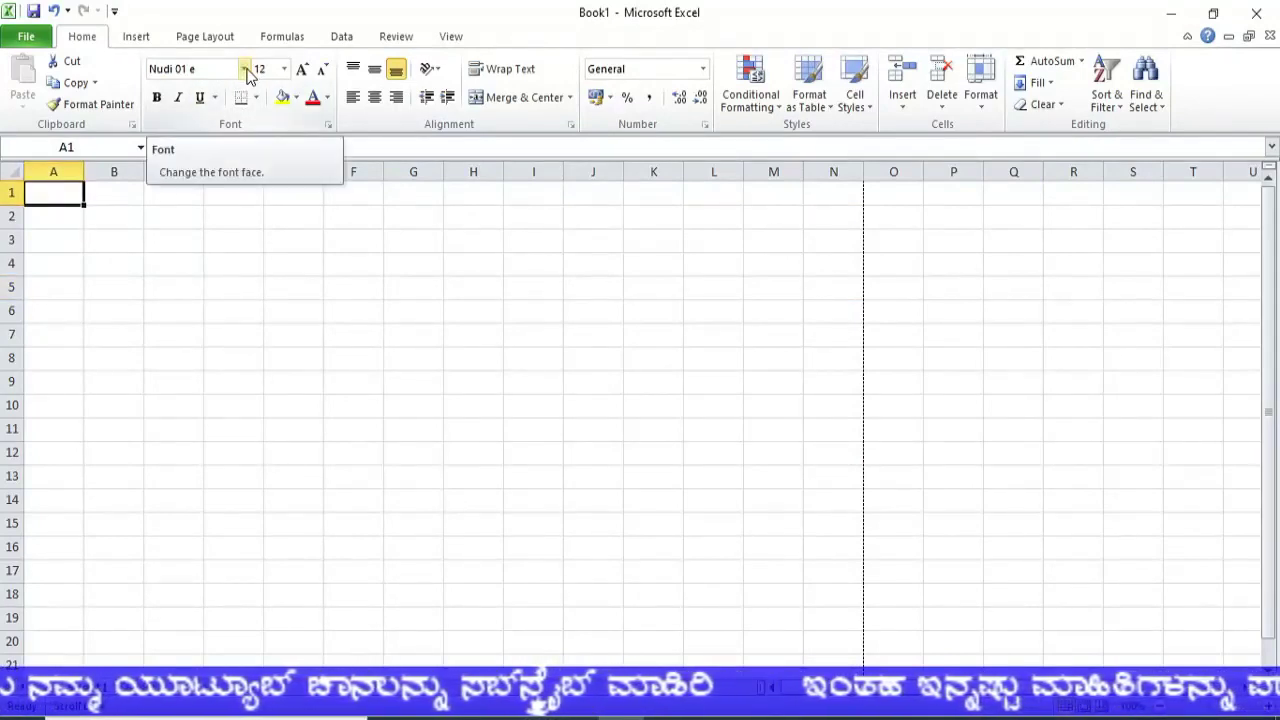
pyautogui.click(11, 172)
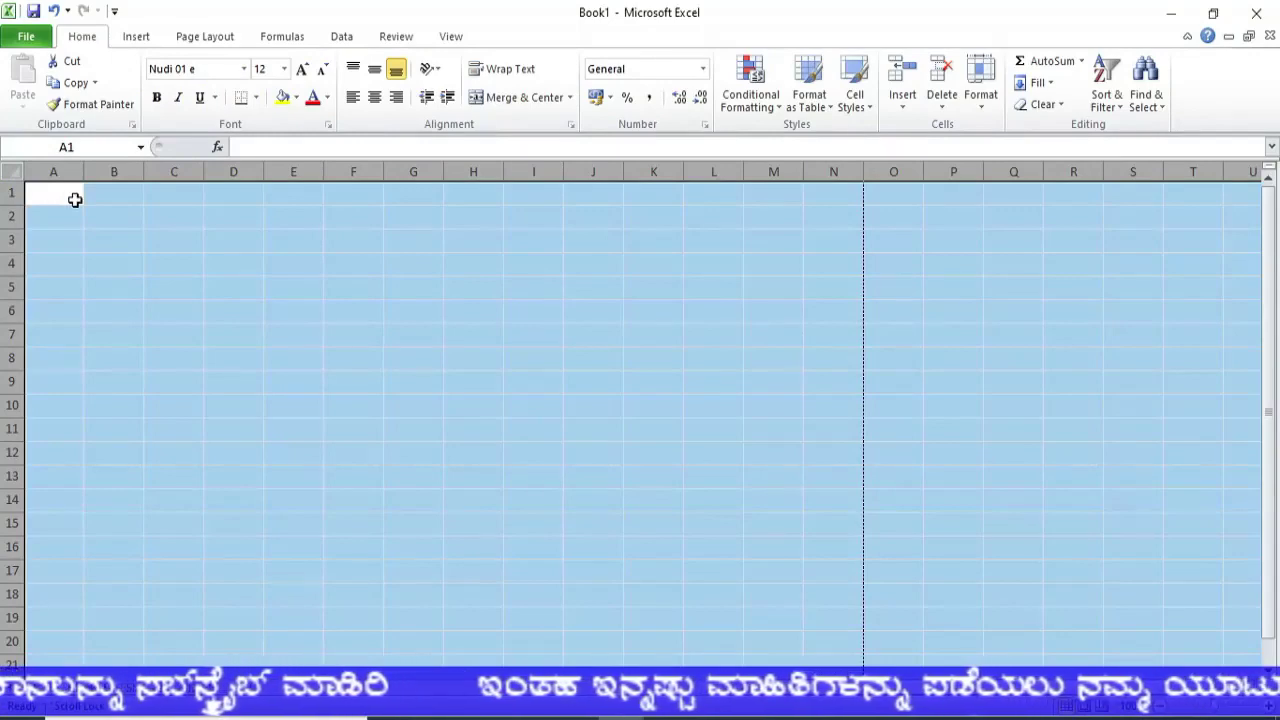
pyautogui.click(63, 197)
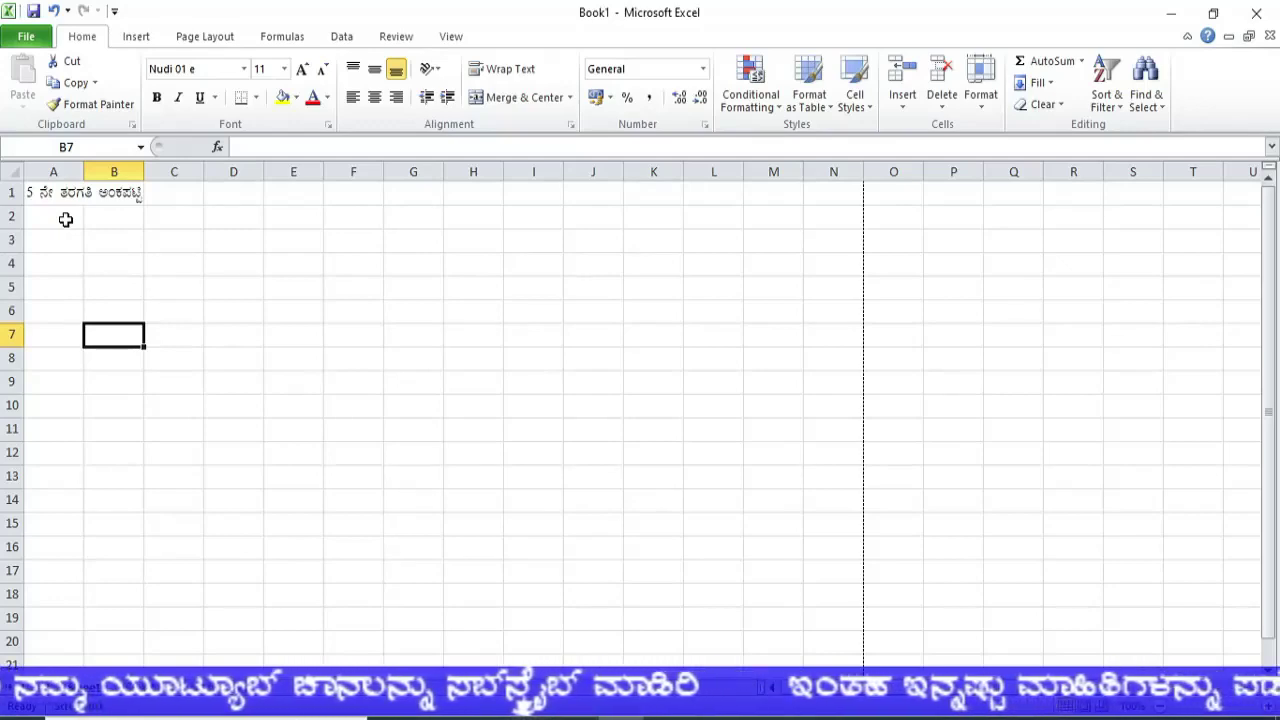
pyautogui.click(63, 220)
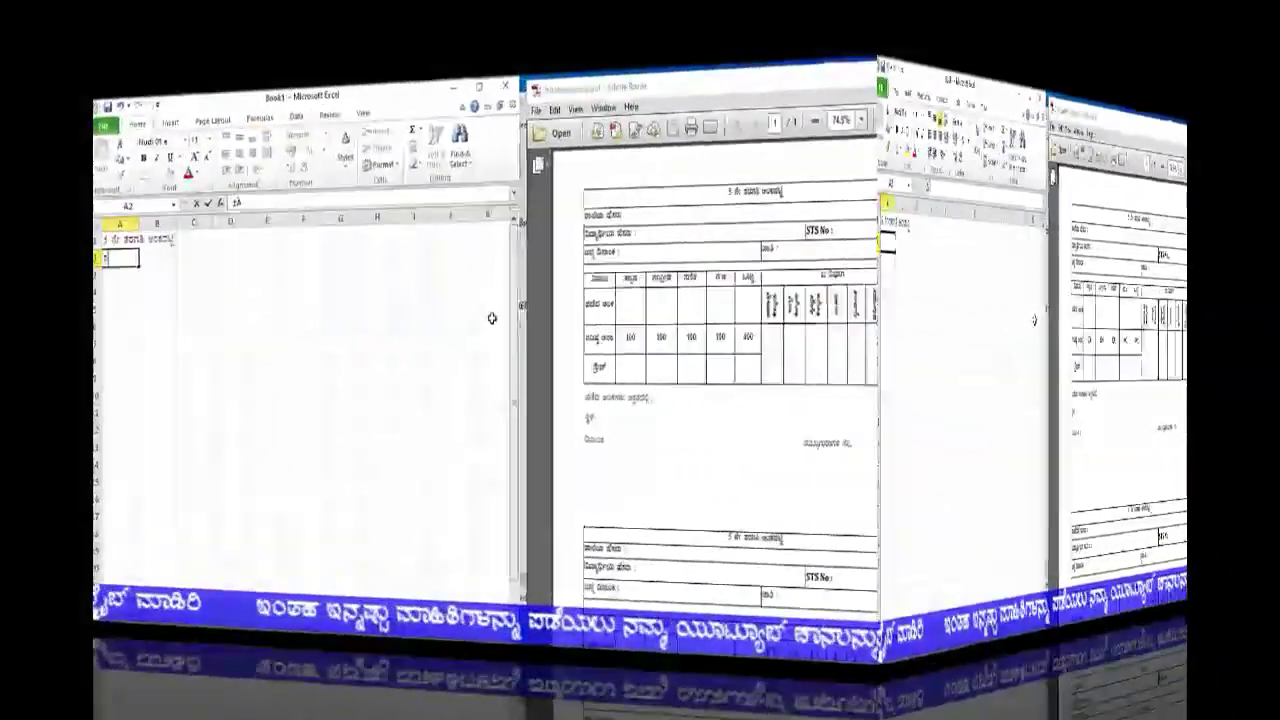
# Type the Kannada labels for school name, student name, birth date through grade into A2–A8
pyautogui.write('esaru')
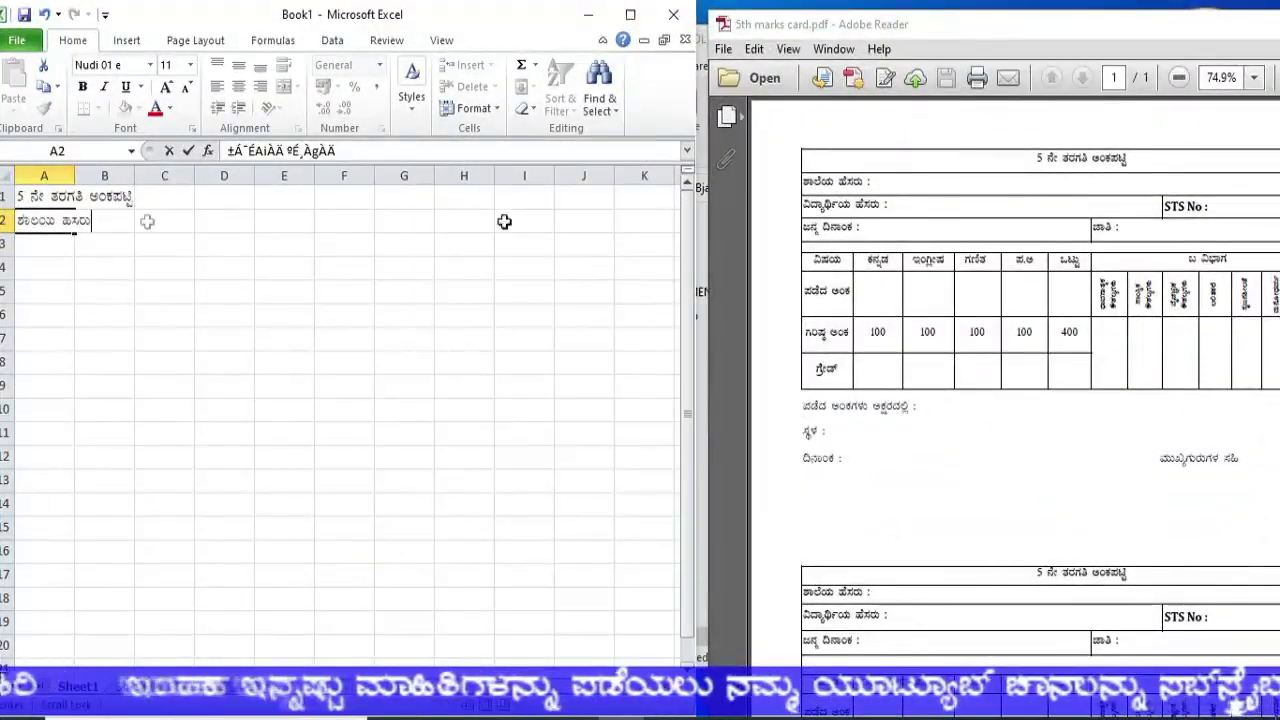
pyautogui.press('Return')
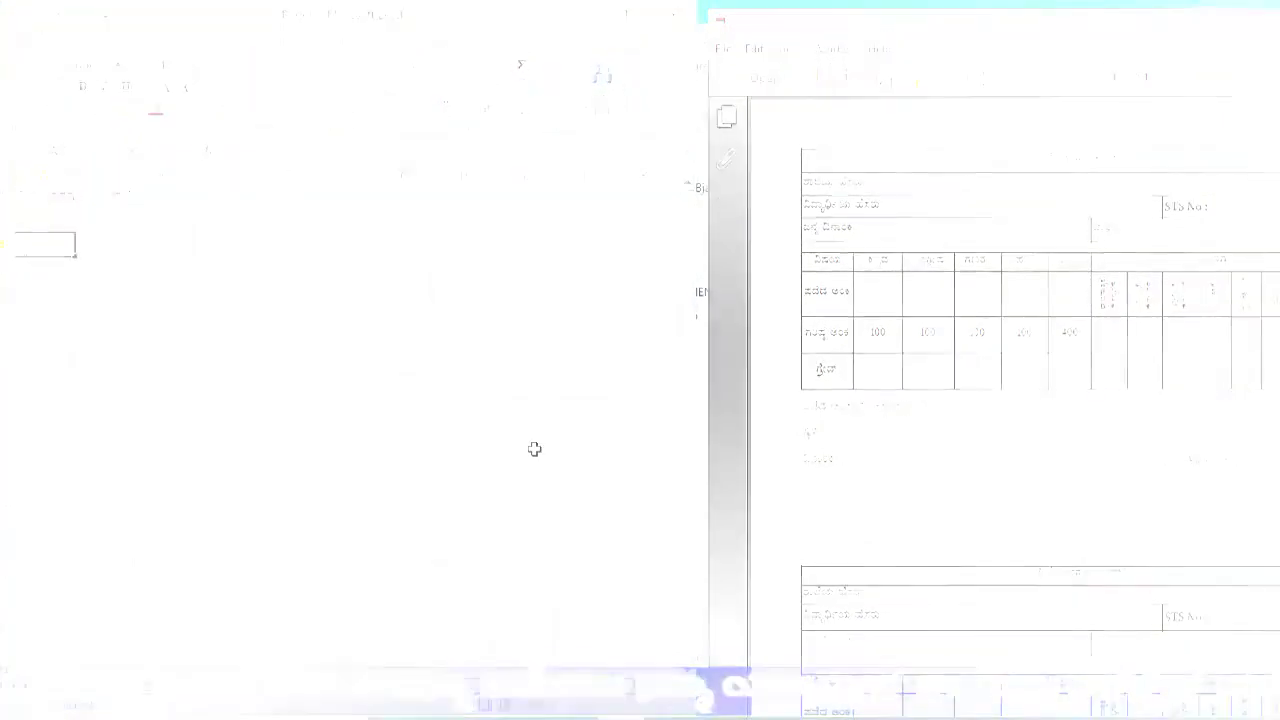
pyautogui.write('vidya')
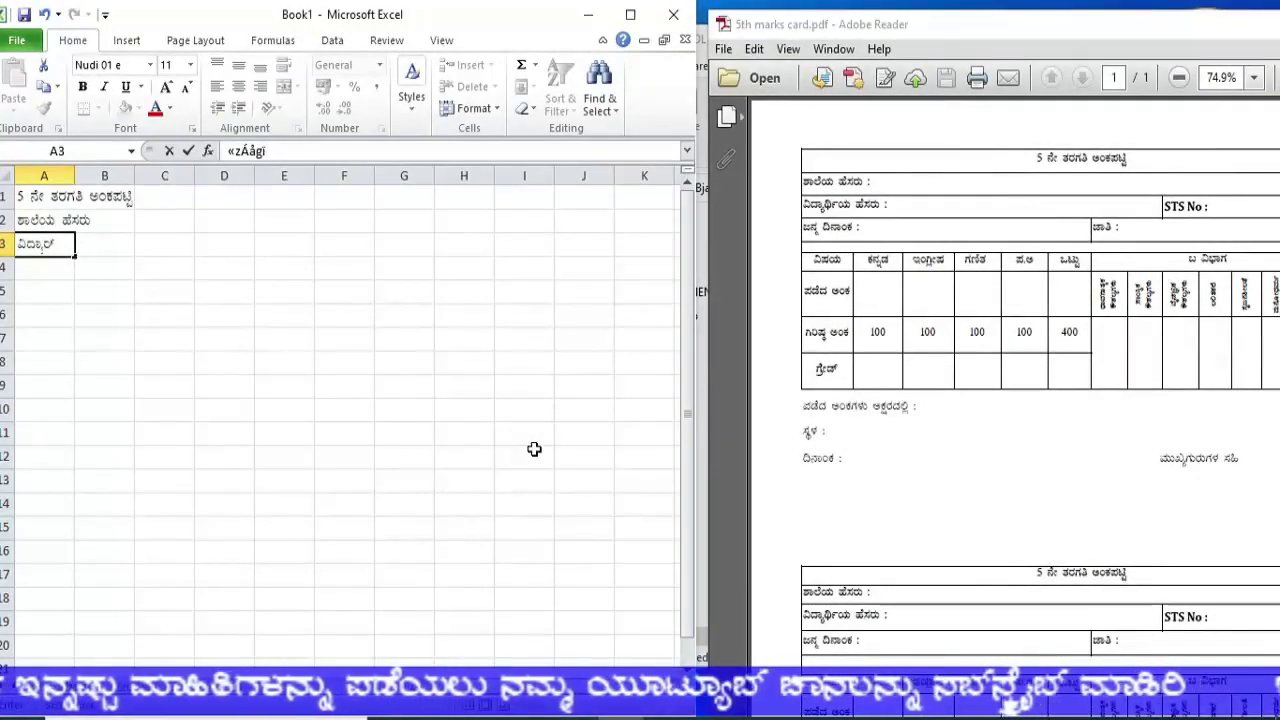
pyautogui.write('rthi')
pyautogui.write('i')
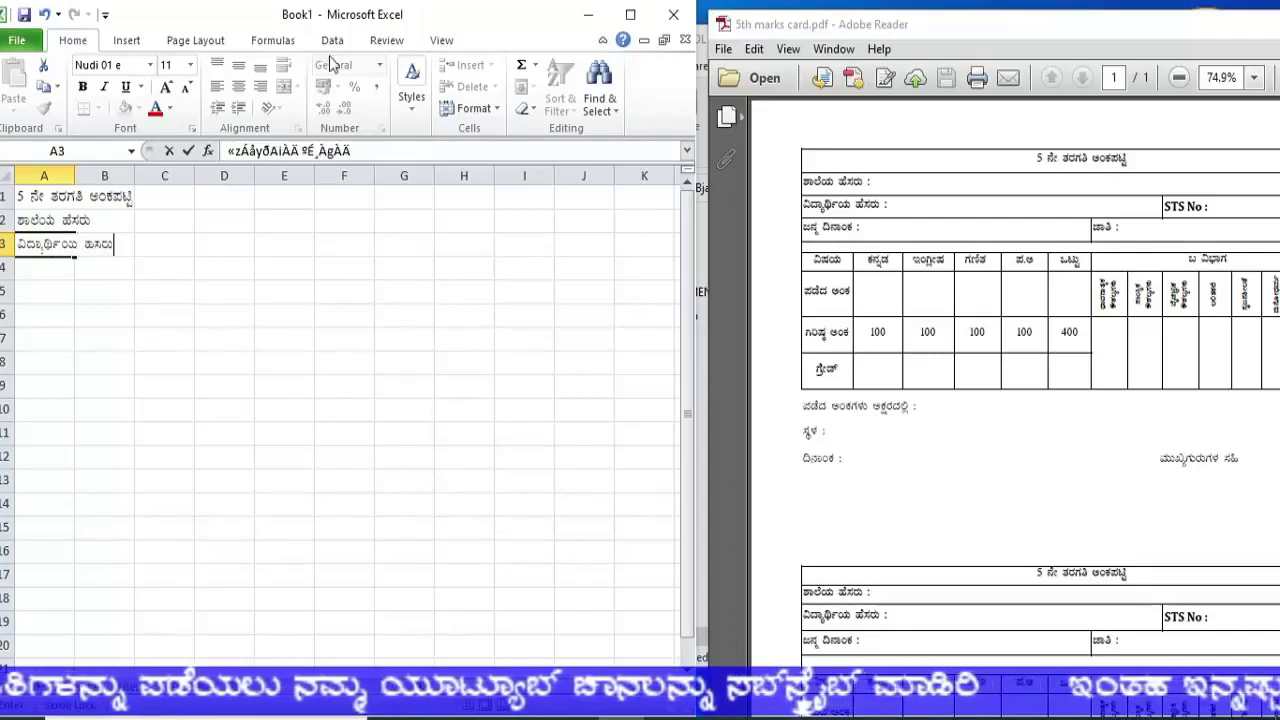
pyautogui.click(40, 269)
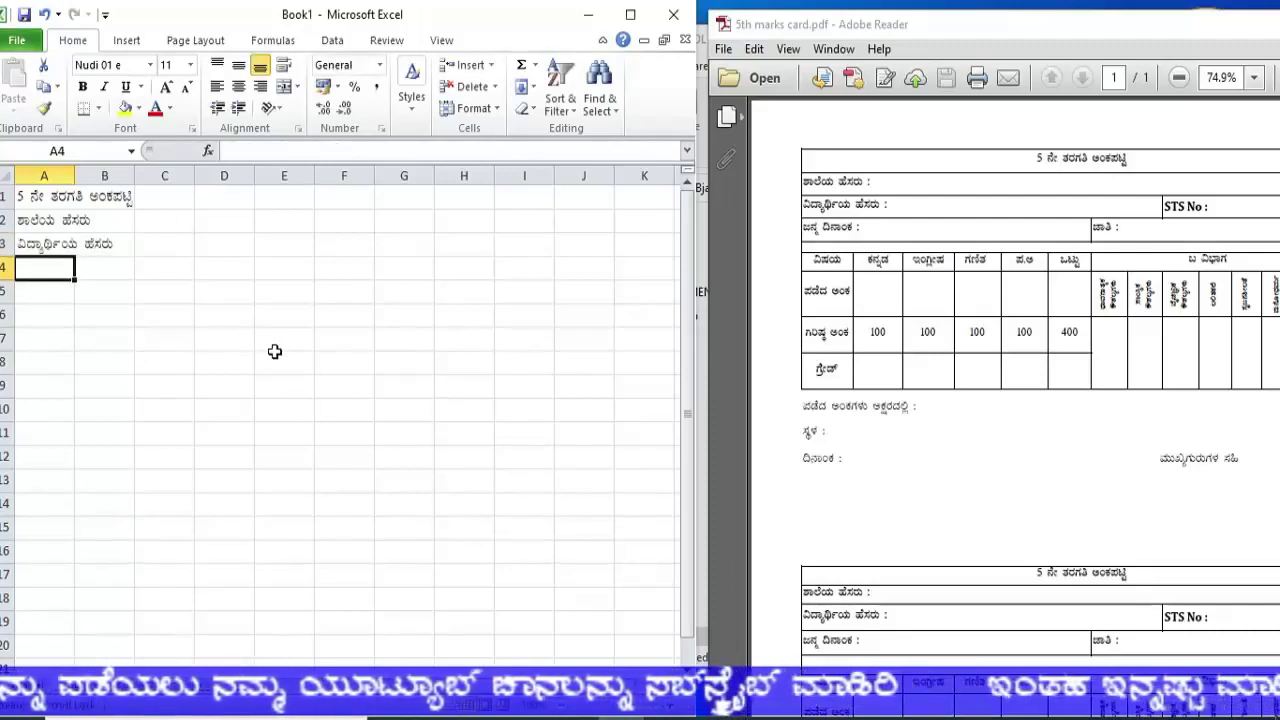
pyautogui.write('d£Àä')
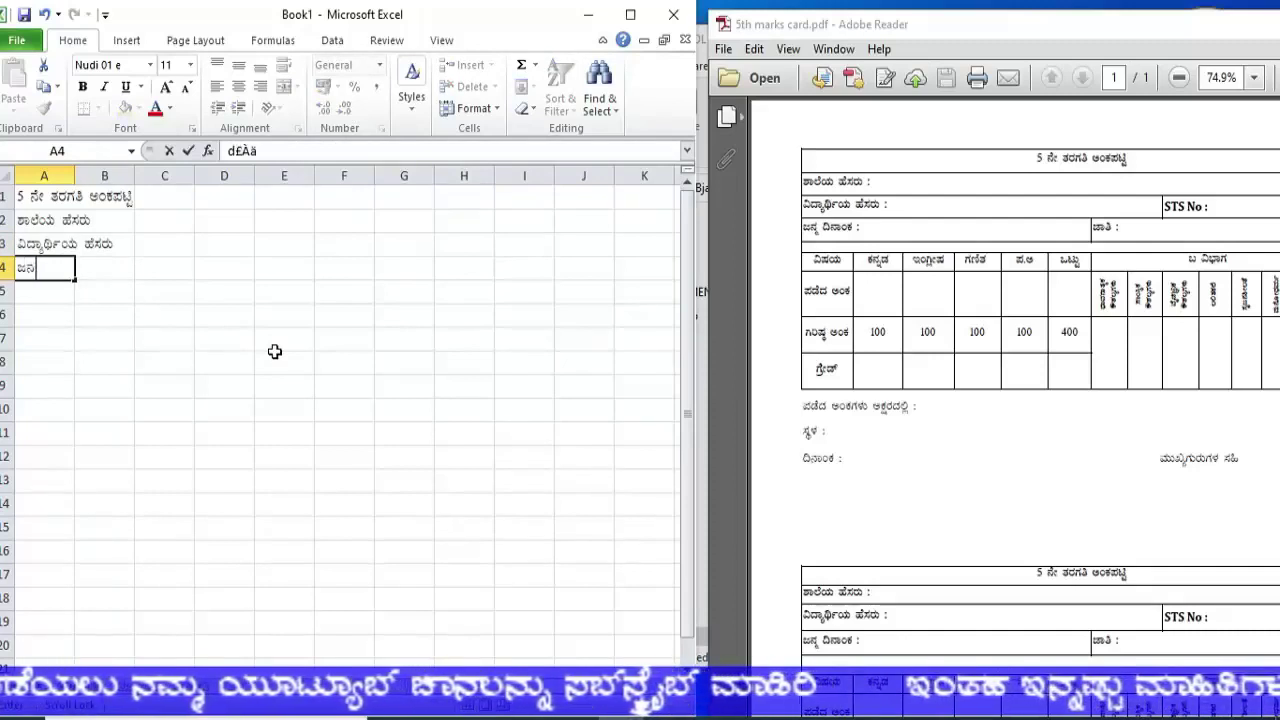
pyautogui.write('AM')
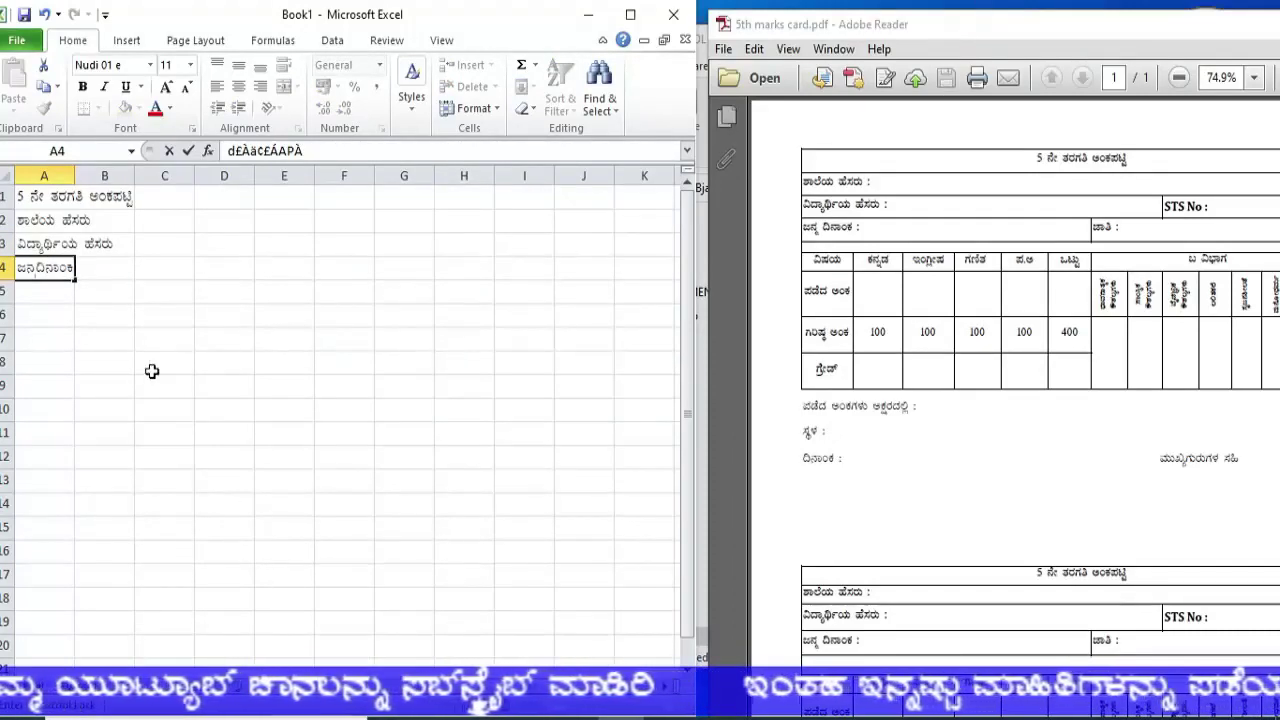
pyautogui.click(48, 290)
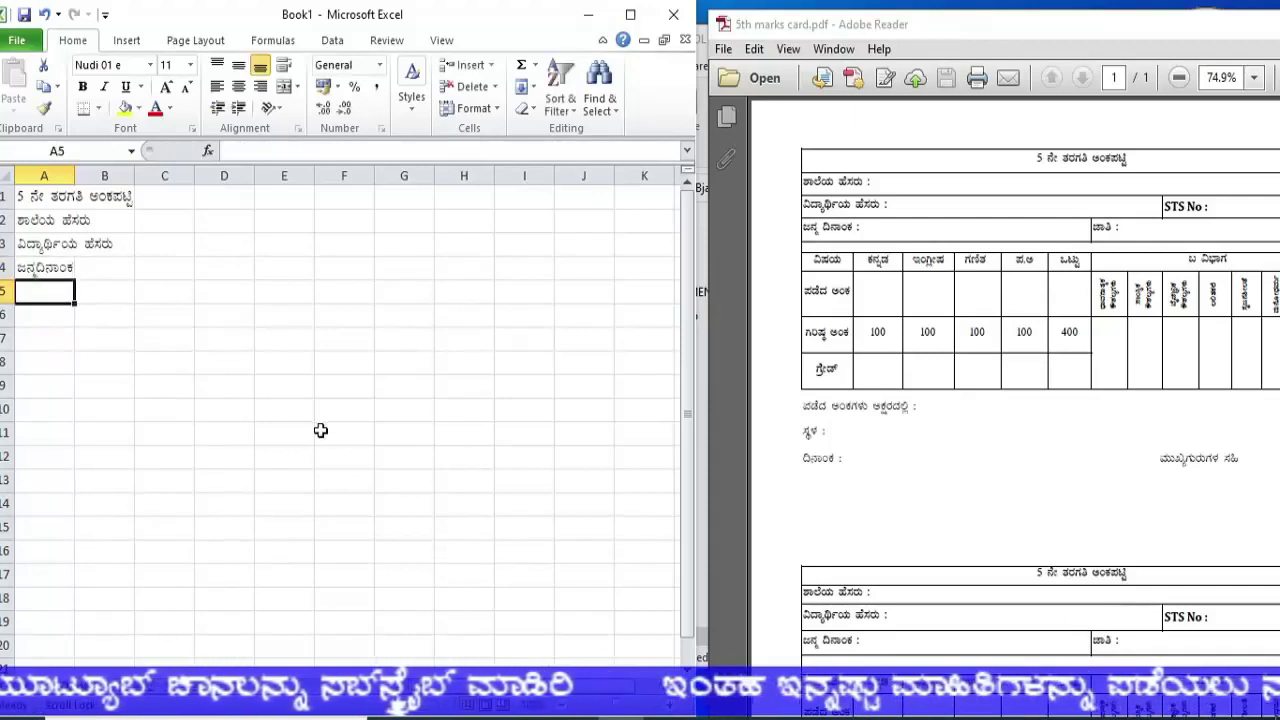
pyautogui.write('«µÀAiÀÄ')
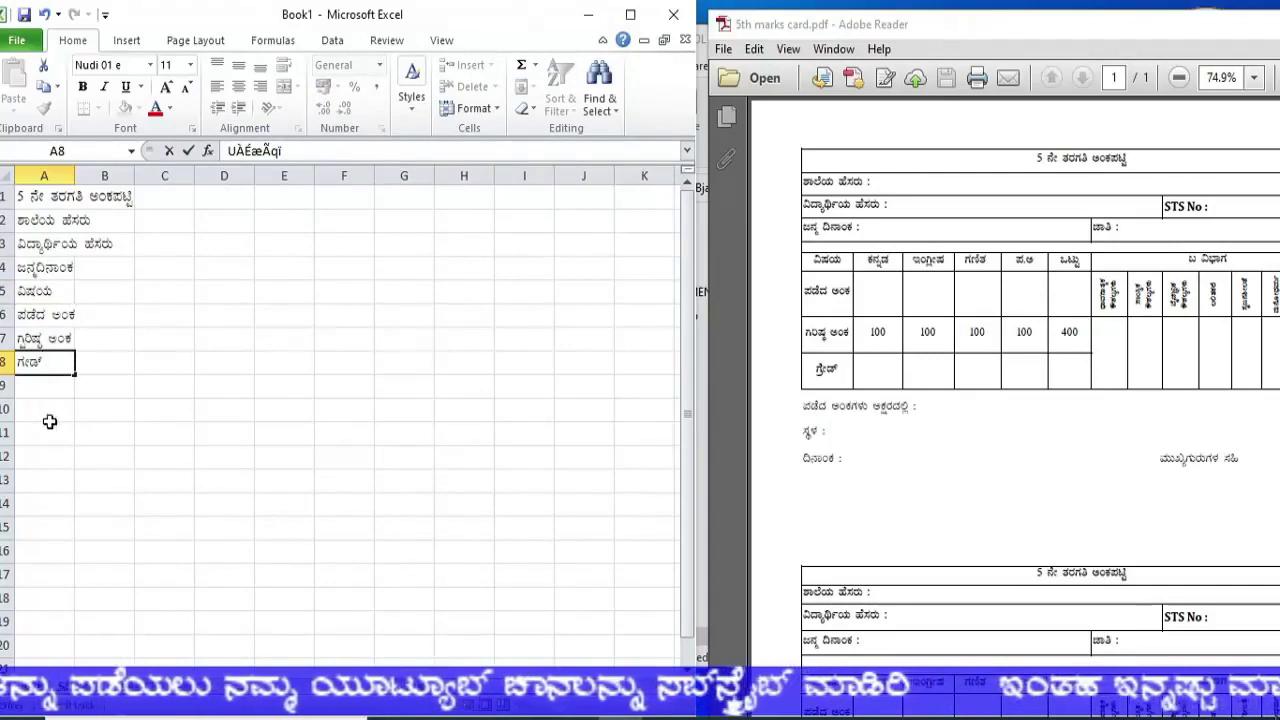
pyautogui.click(36, 394)
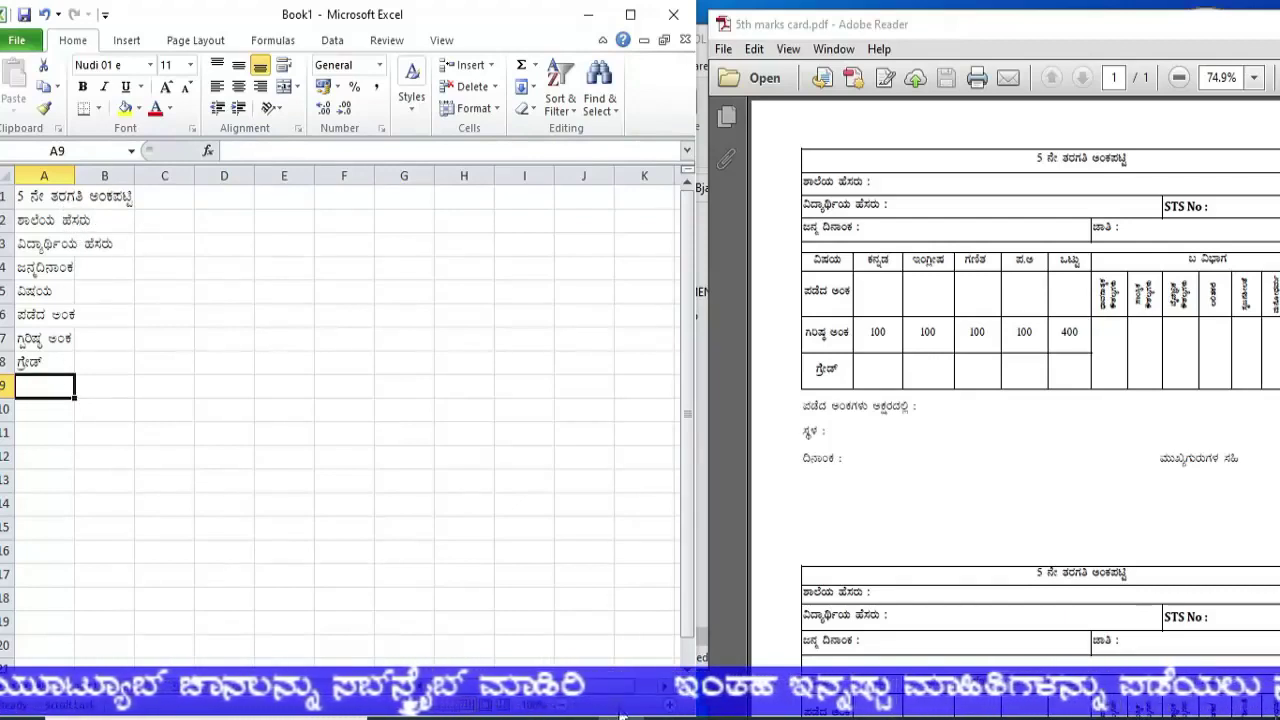
# Zoom in on the sheet and correct the A7 label to ಗರಿಷ್ಠ ಅಂಕ
pyautogui.click(674, 712)
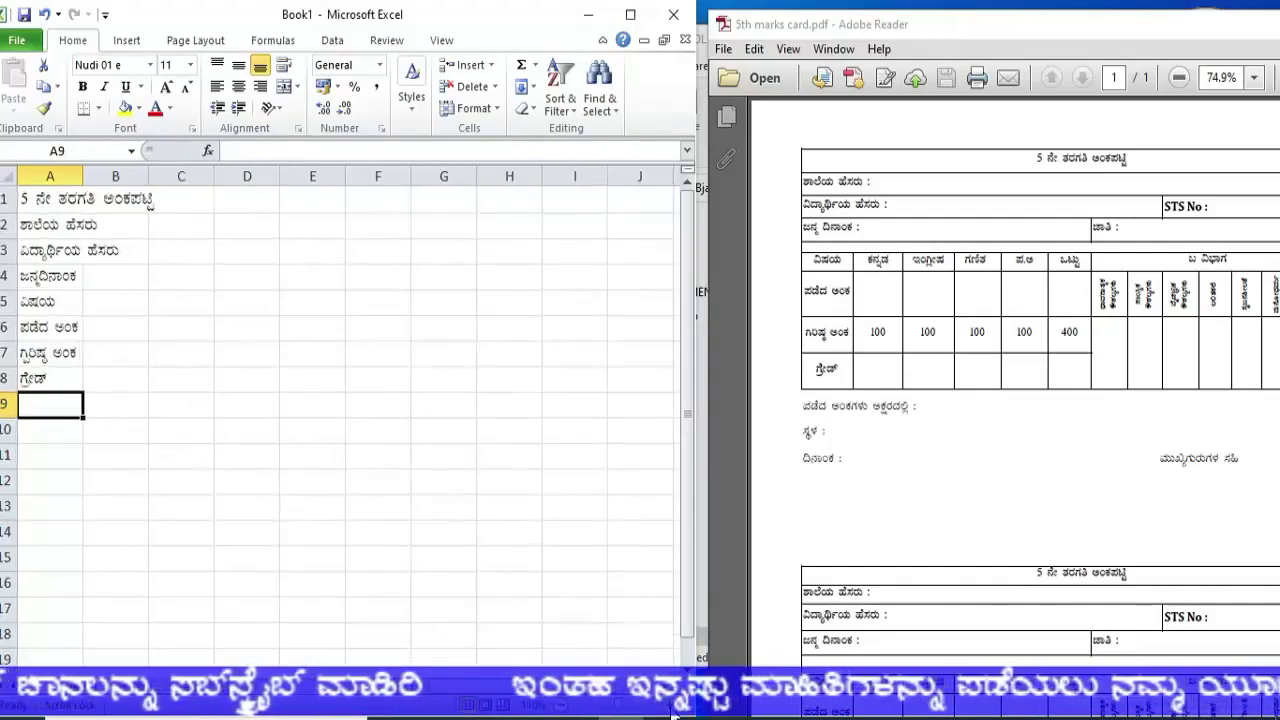
pyautogui.click(674, 712)
pyautogui.click(674, 712)
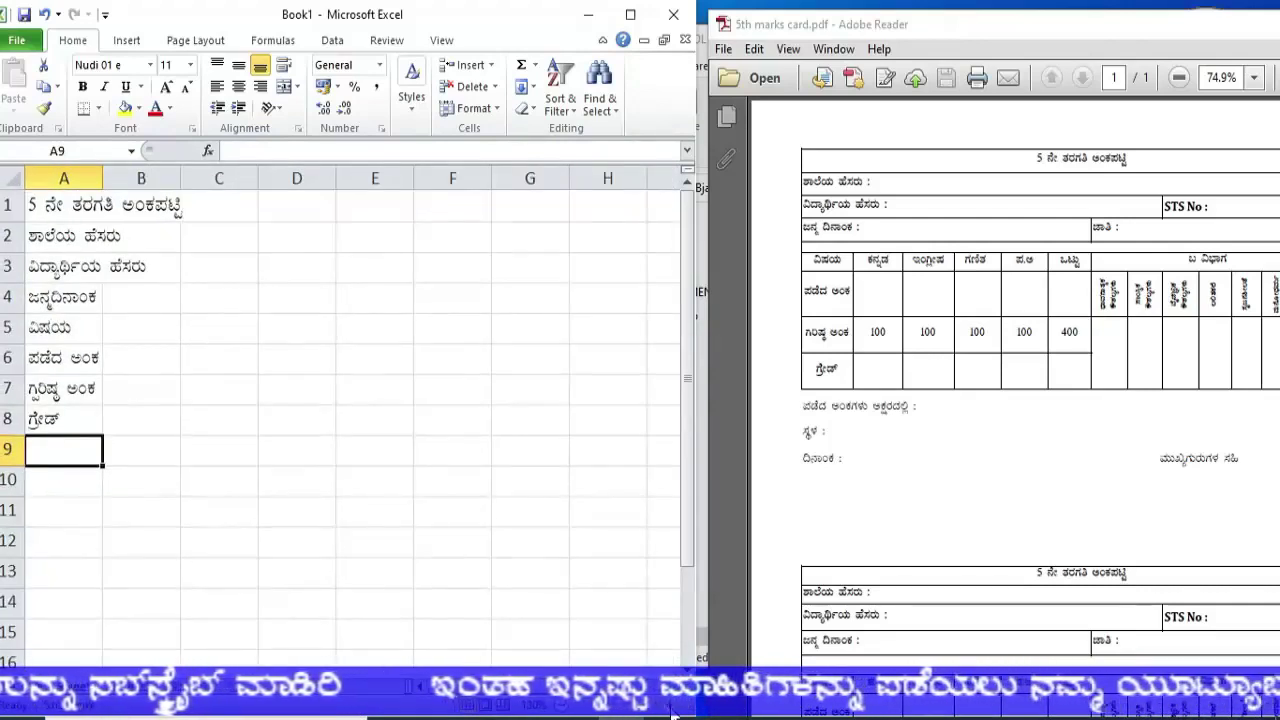
pyautogui.click(674, 712)
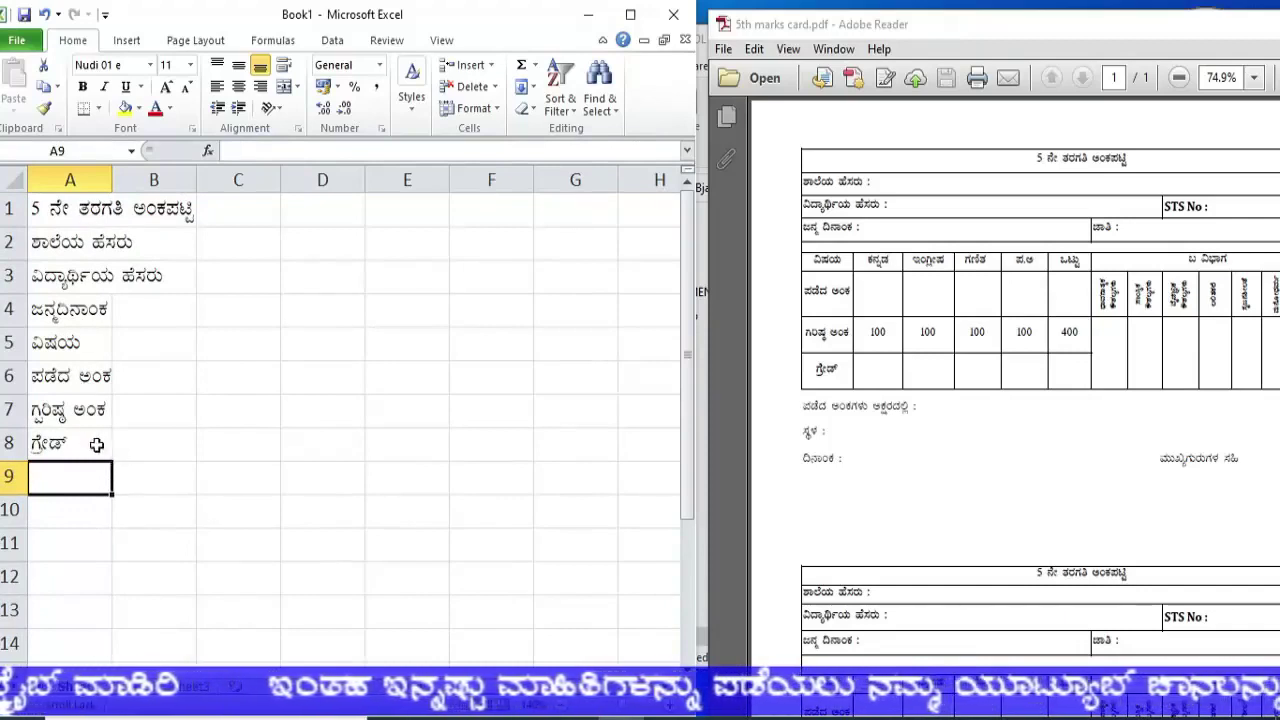
pyautogui.click(40, 413)
pyautogui.doubleClick(45, 413)
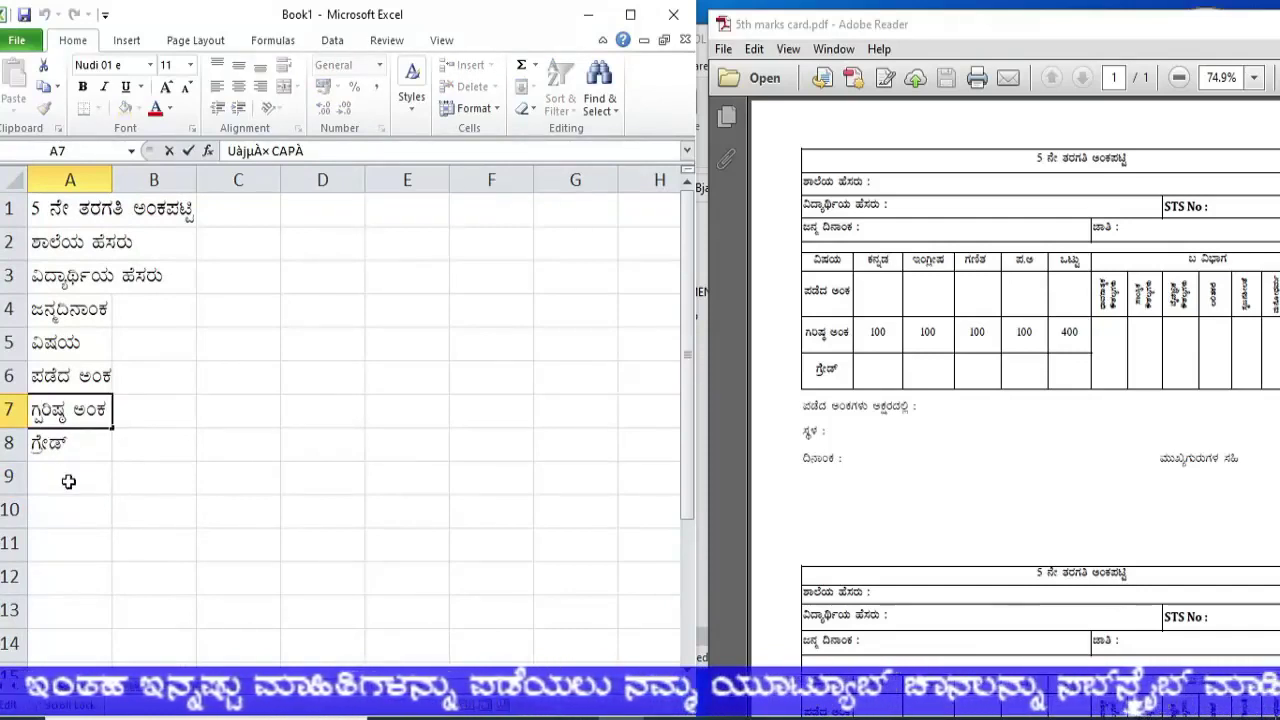
pyautogui.click(150, 478)
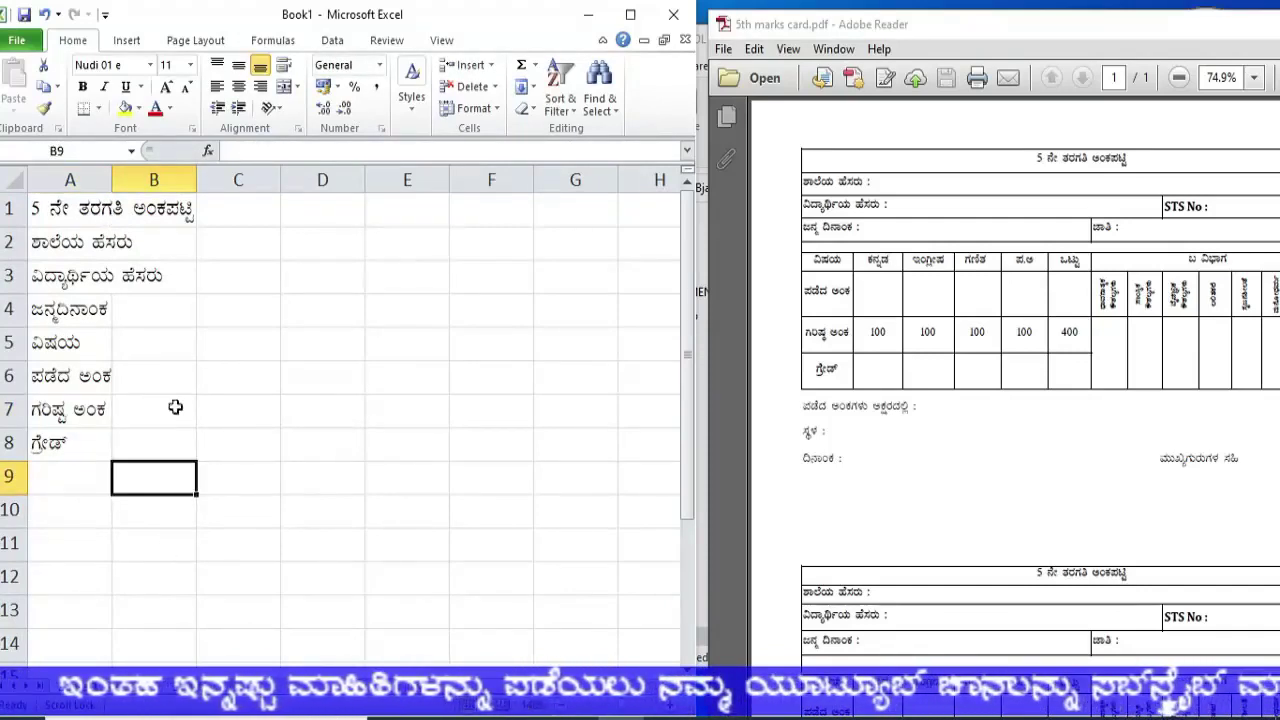
# Enter the subject headings ಕನ್ನಡ in B5 and ಇಂಗ್ಲೀಷ in C5
pyautogui.click(148, 346)
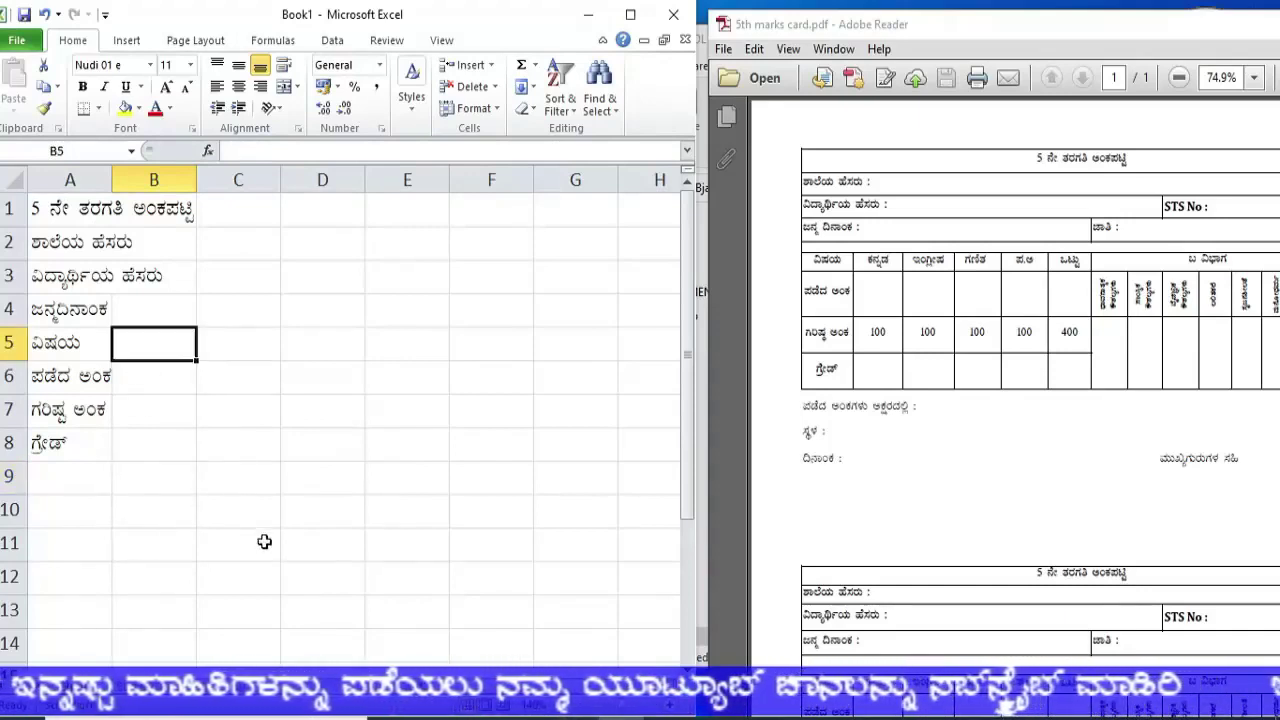
pyautogui.write('PÀEÀß')
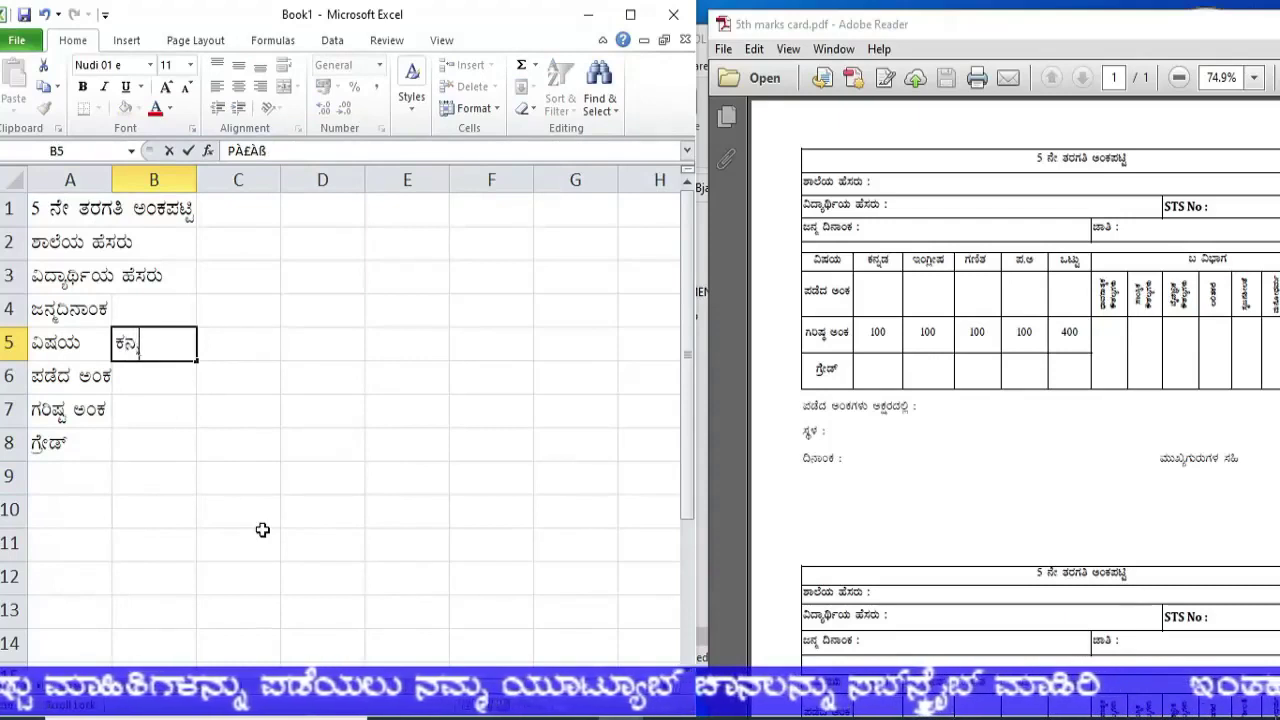
pyautogui.write('qÀ')
pyautogui.press('Tab')
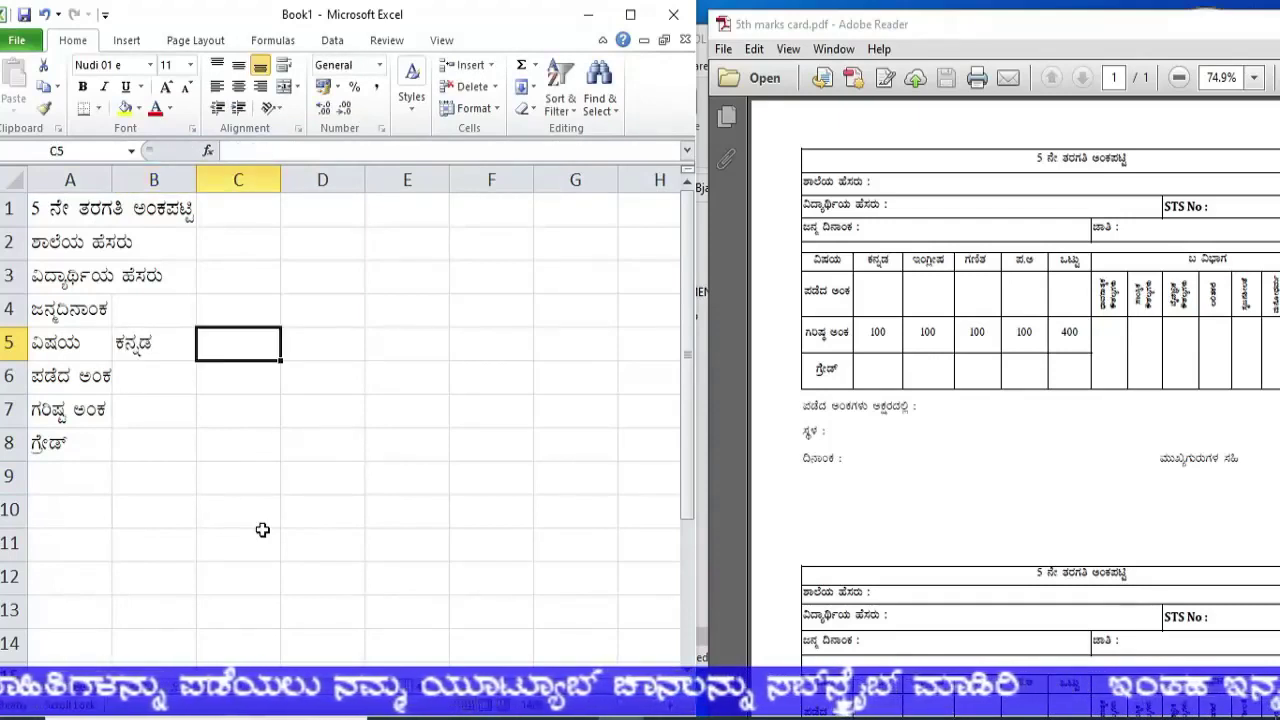
pyautogui.write('EAUÀæ')
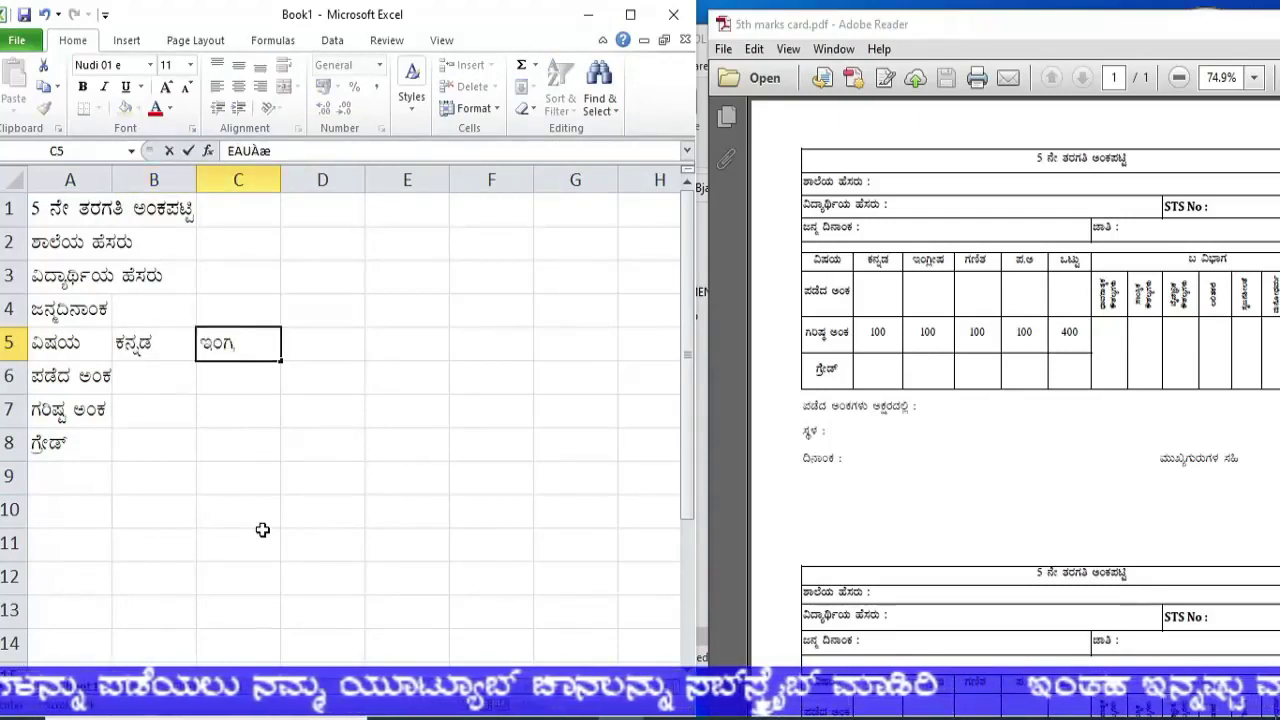
pyautogui.press('BackSpace')
pyautogui.press('BackSpace')
pyautogui.write('UÀè')
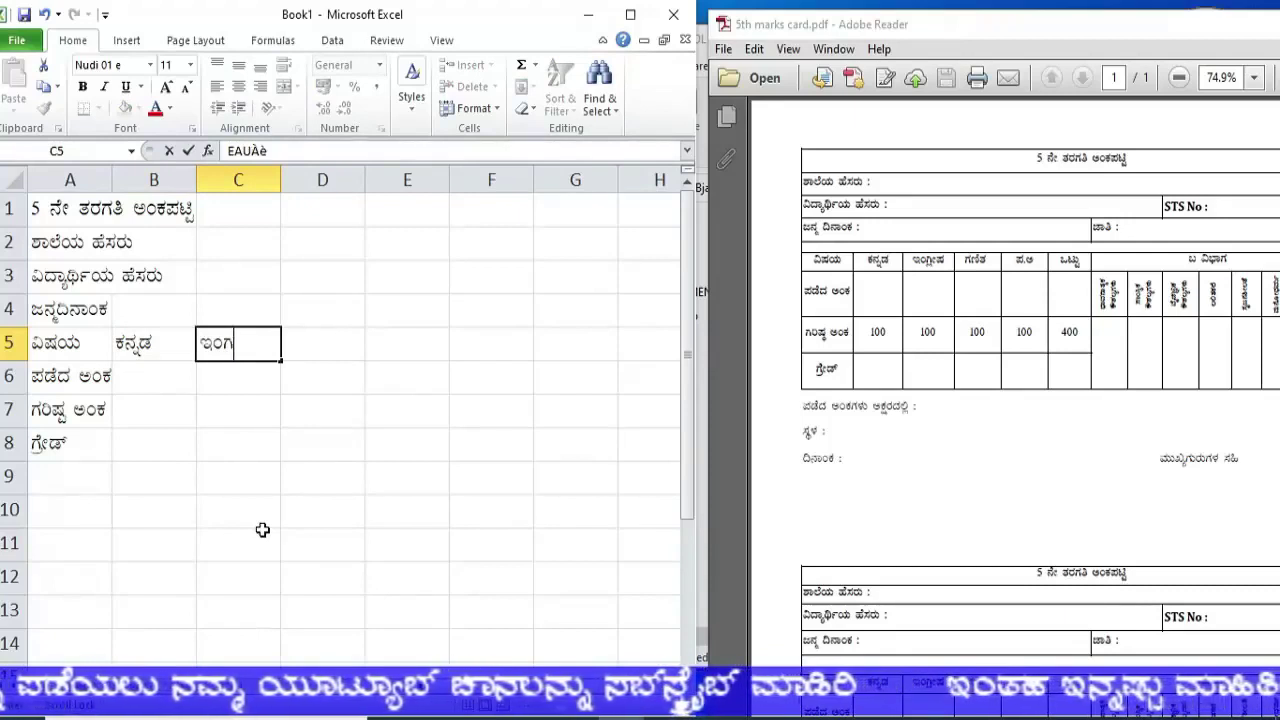
pyautogui.press('BackSpace')
pyautogui.press('BackSpace')
pyautogui.press('BackSpace')
pyautogui.write('VèÃµÀ')
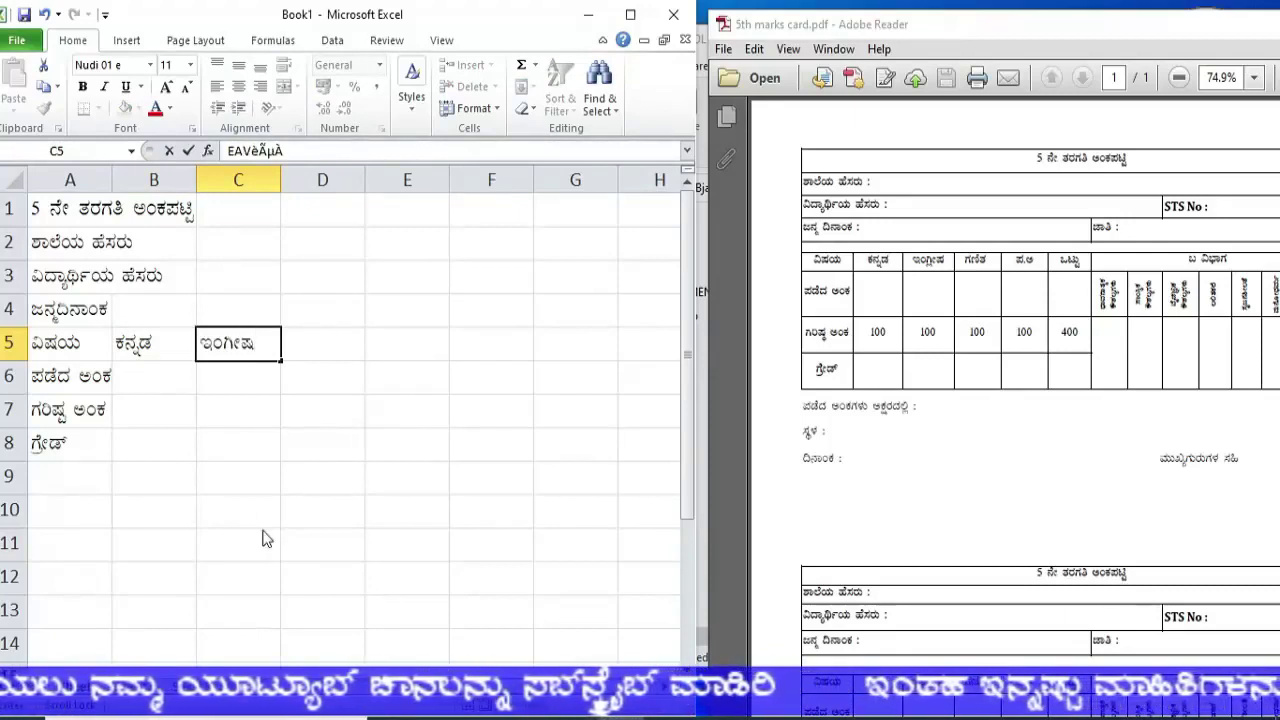
pyautogui.press('Tab')
# Enter ಗಣಿತ, ಪ.ಅ, ಒಟ್ಟು and ಬ ವಿಭಾಗ in D5 through G5
pyautogui.write('UÀt')
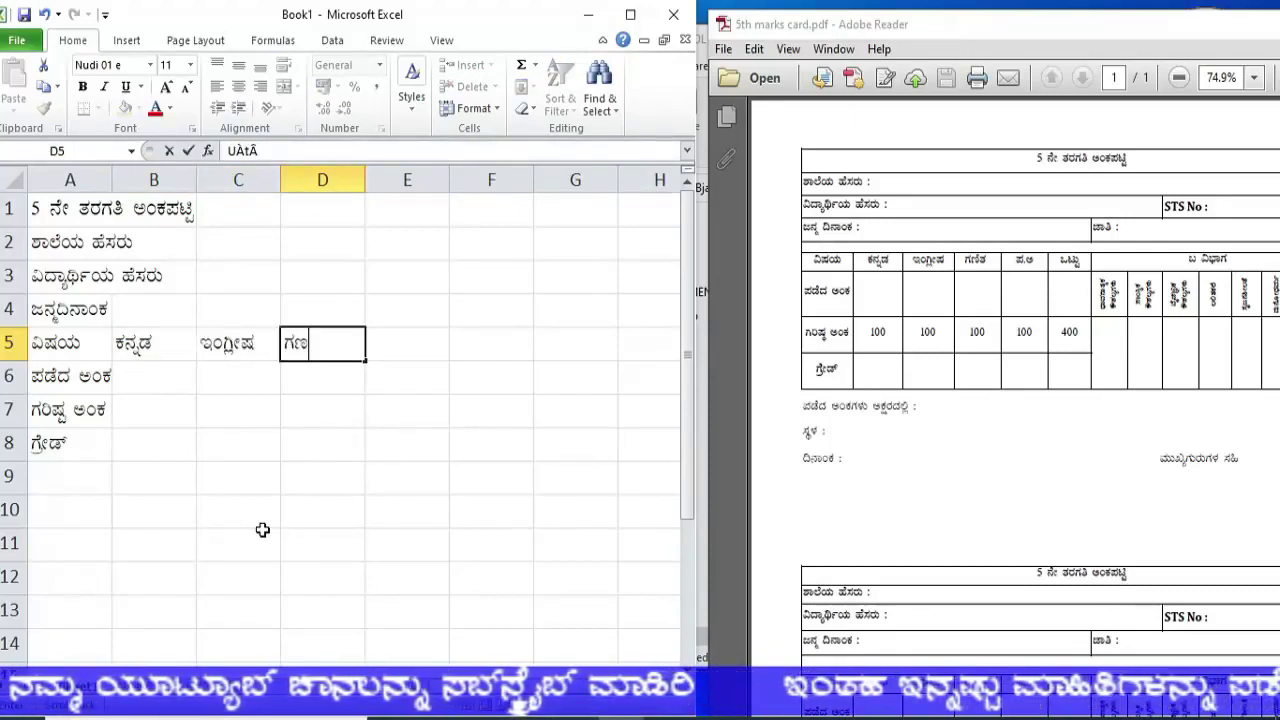
pyautogui.write('vÀ')
pyautogui.press('Tab')
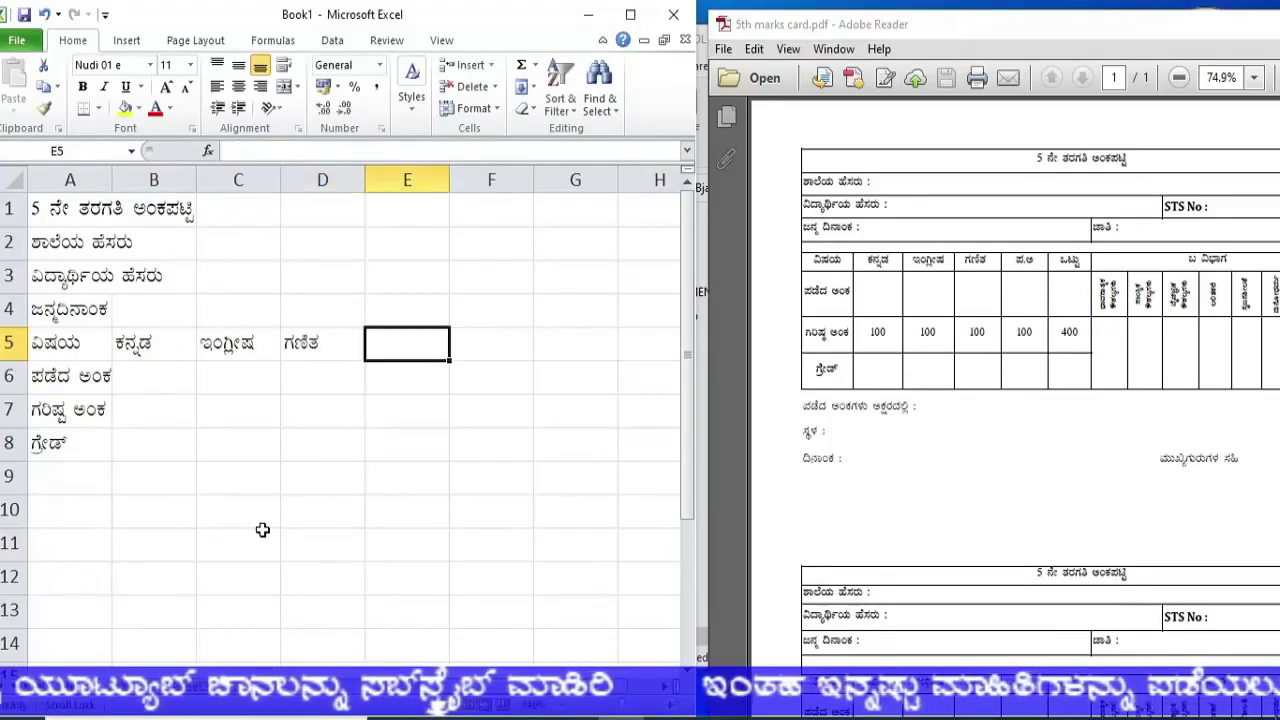
pyautogui.write('¥À.C')
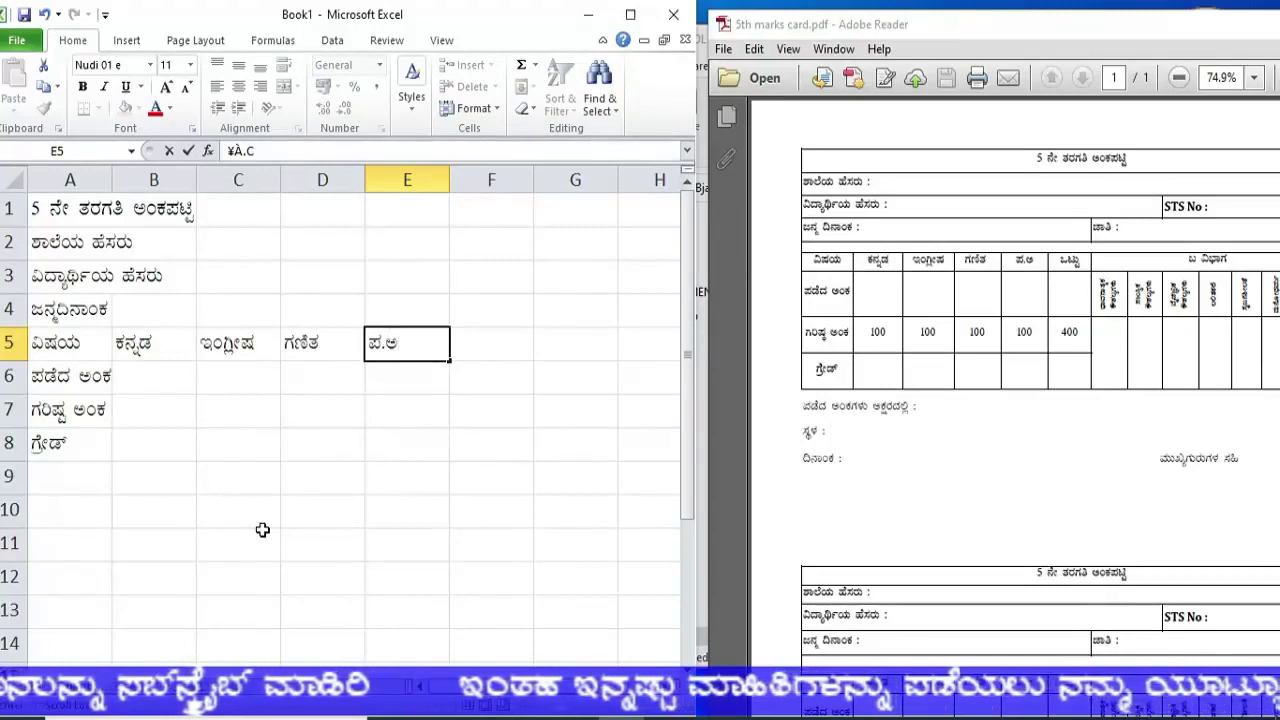
pyautogui.press('Tab')
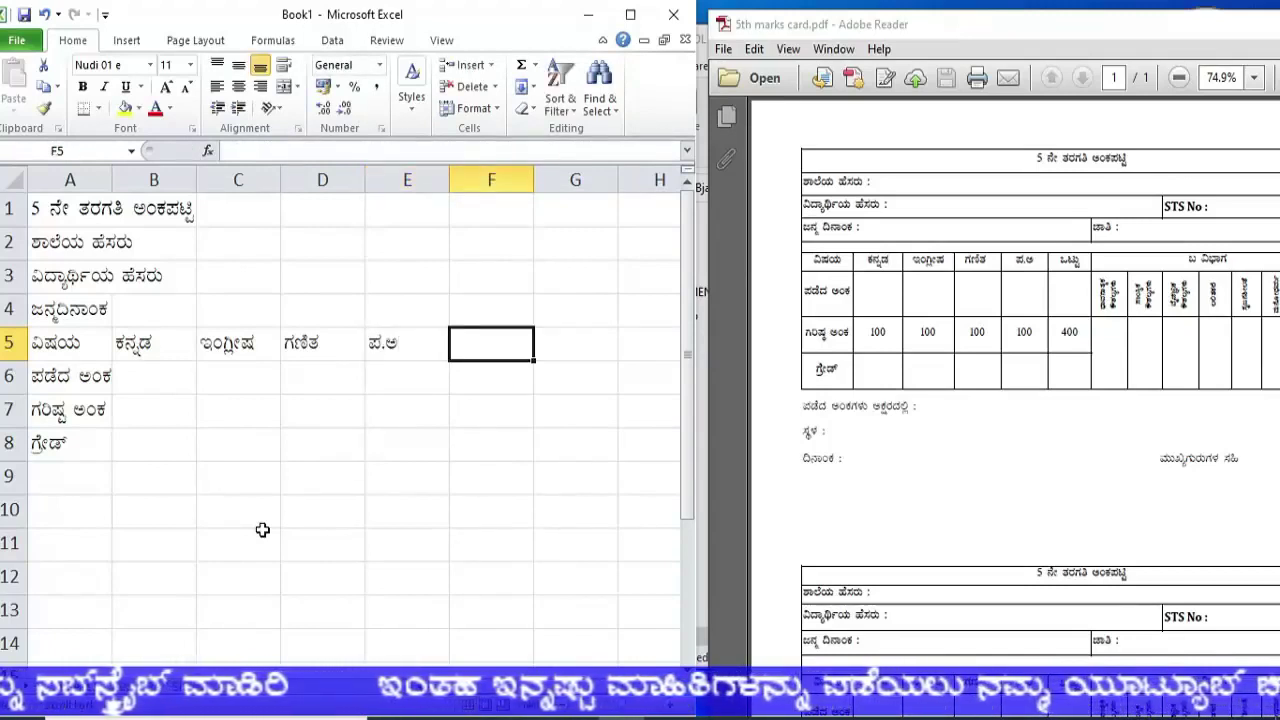
pyautogui.write('MlÄÖ')
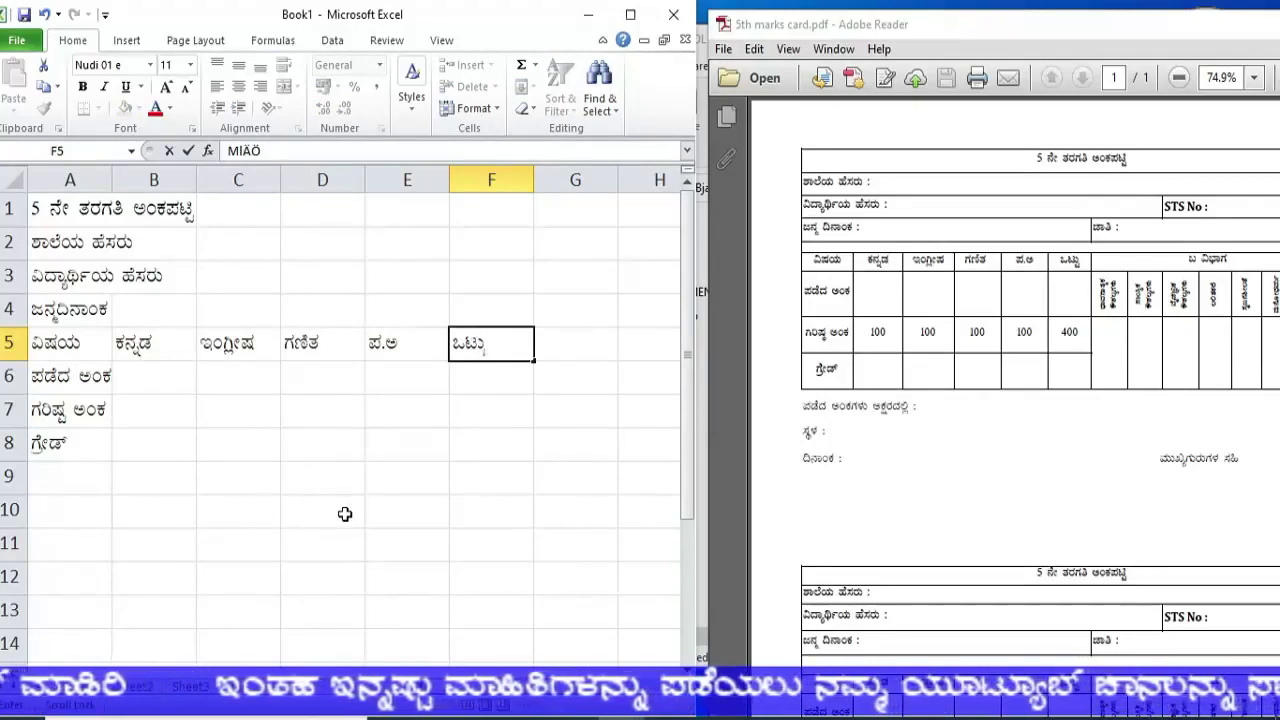
pyautogui.click(108, 350)
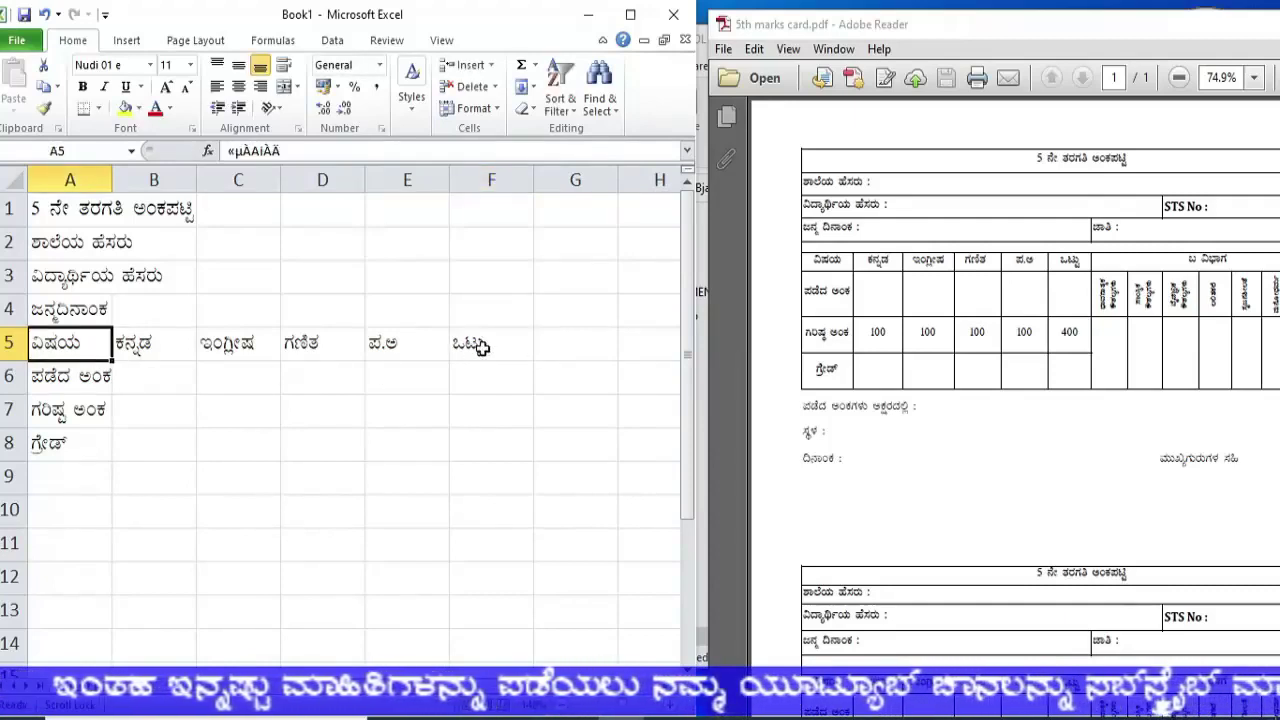
pyautogui.click(565, 352)
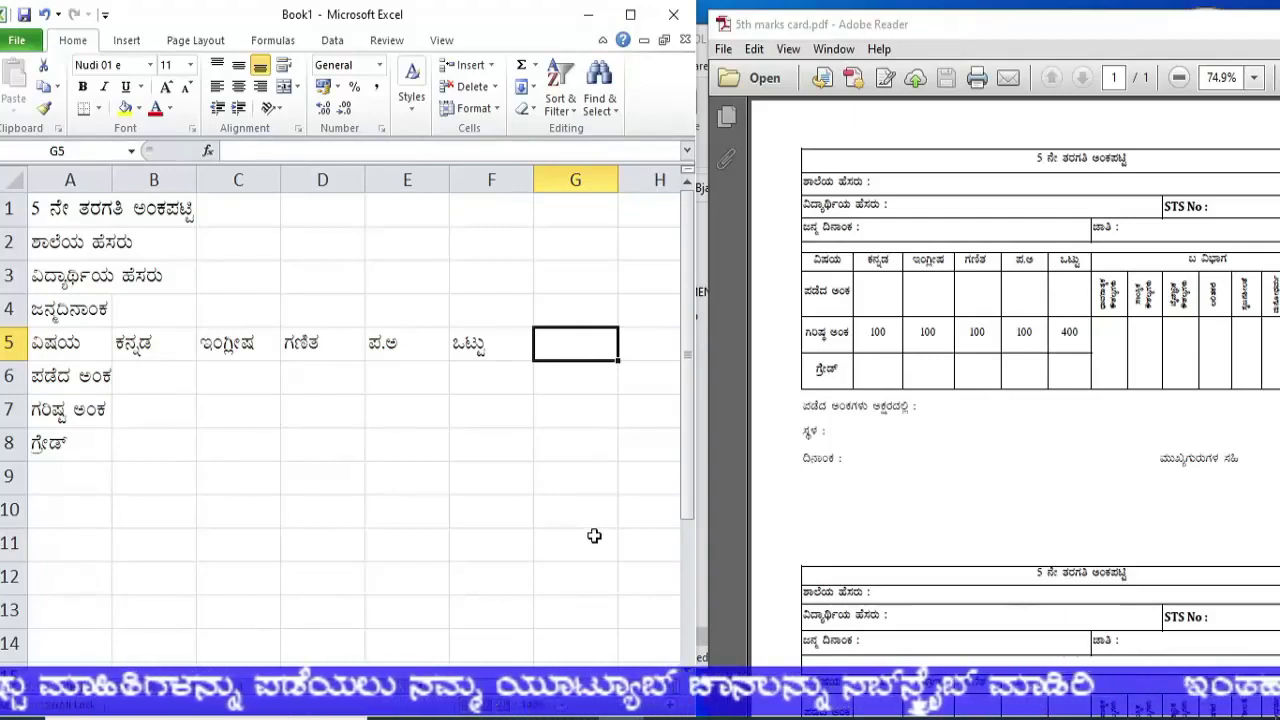
pyautogui.write('b viBAg')
pyautogui.press('Return')
pyautogui.press('Return')
pyautogui.press('Return')
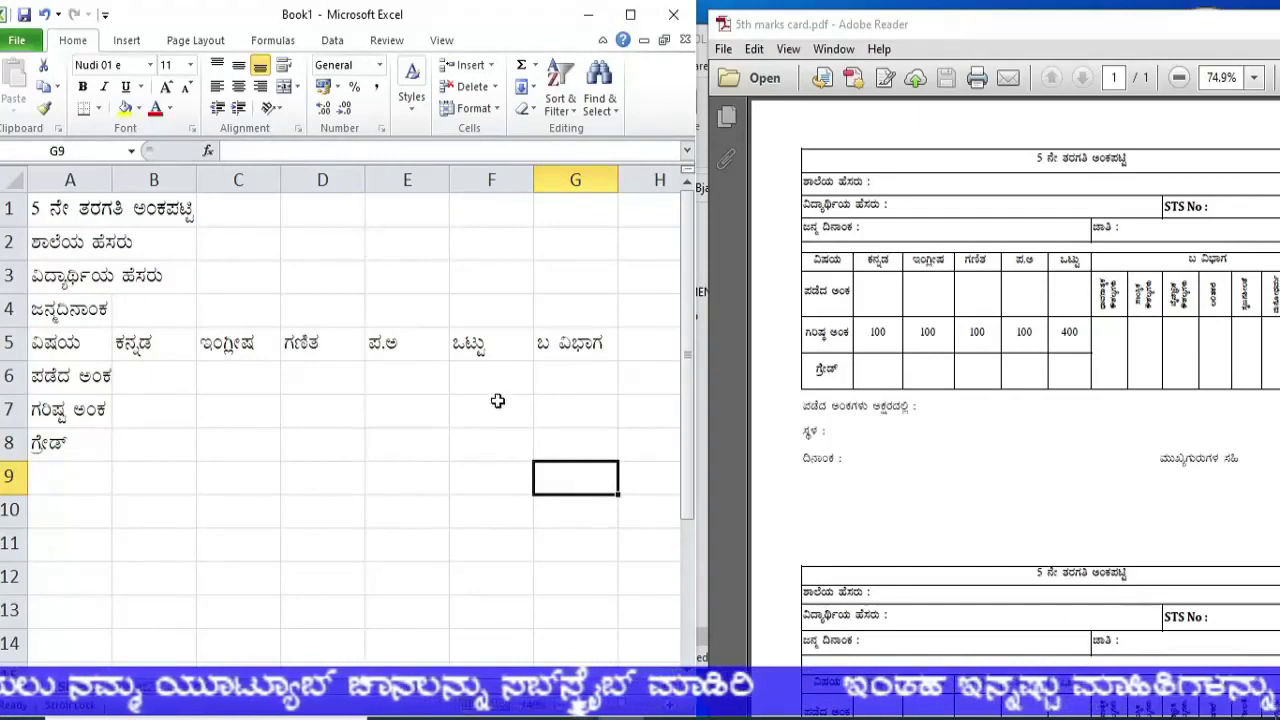
# Scroll the reference marks card PDF to check the row 6 headings, then return to G6
pyautogui.click(586, 380)
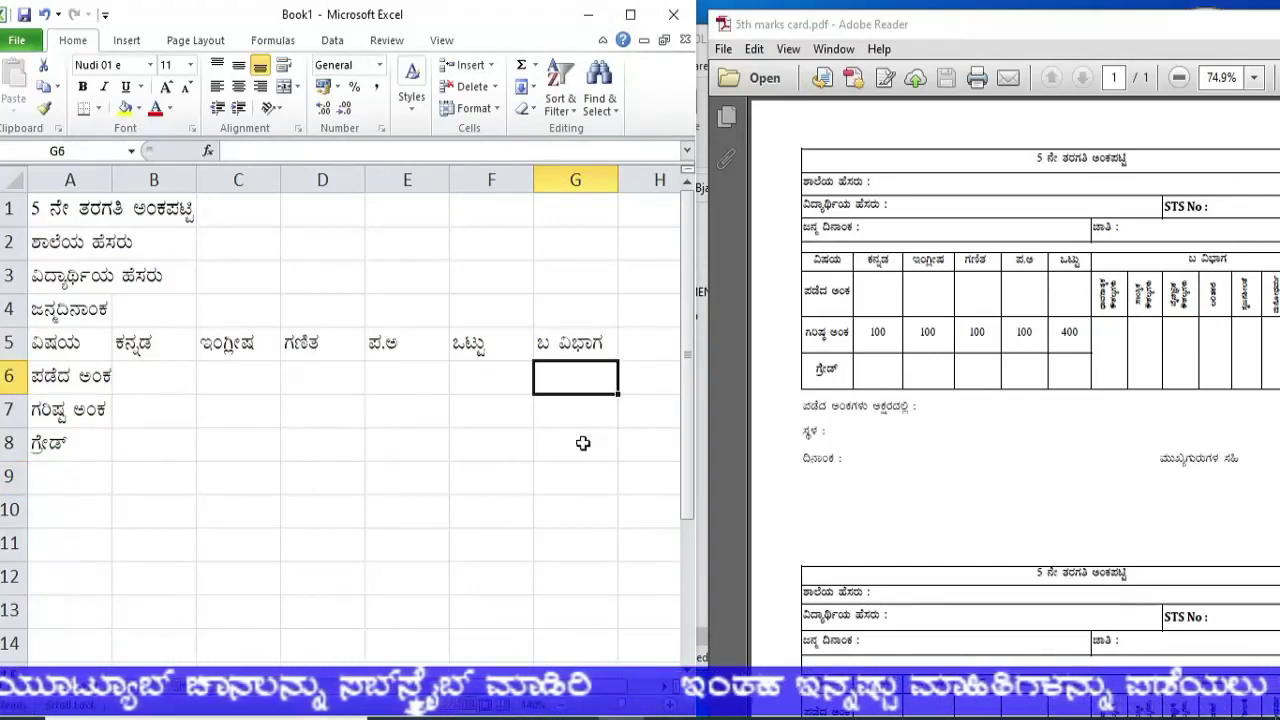
pyautogui.click(1150, 371)
pyautogui.scroll(3, 1150, 378)
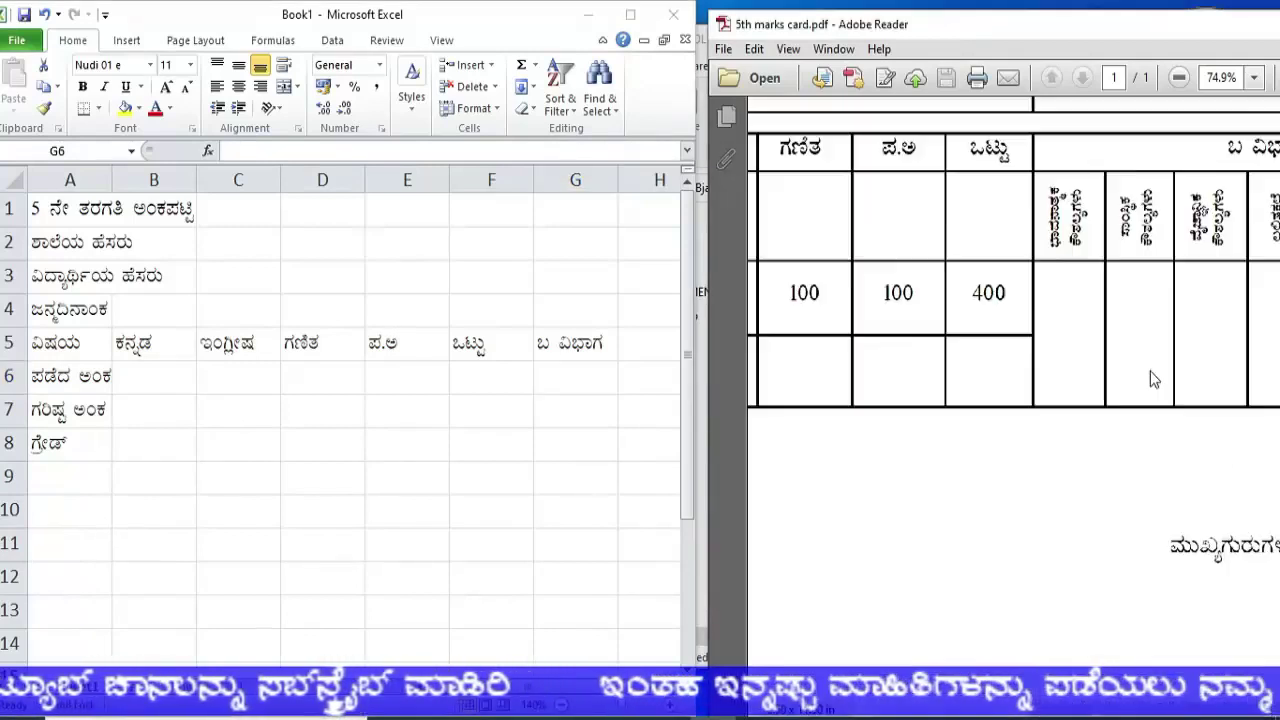
pyautogui.scroll(3, 1150, 375)
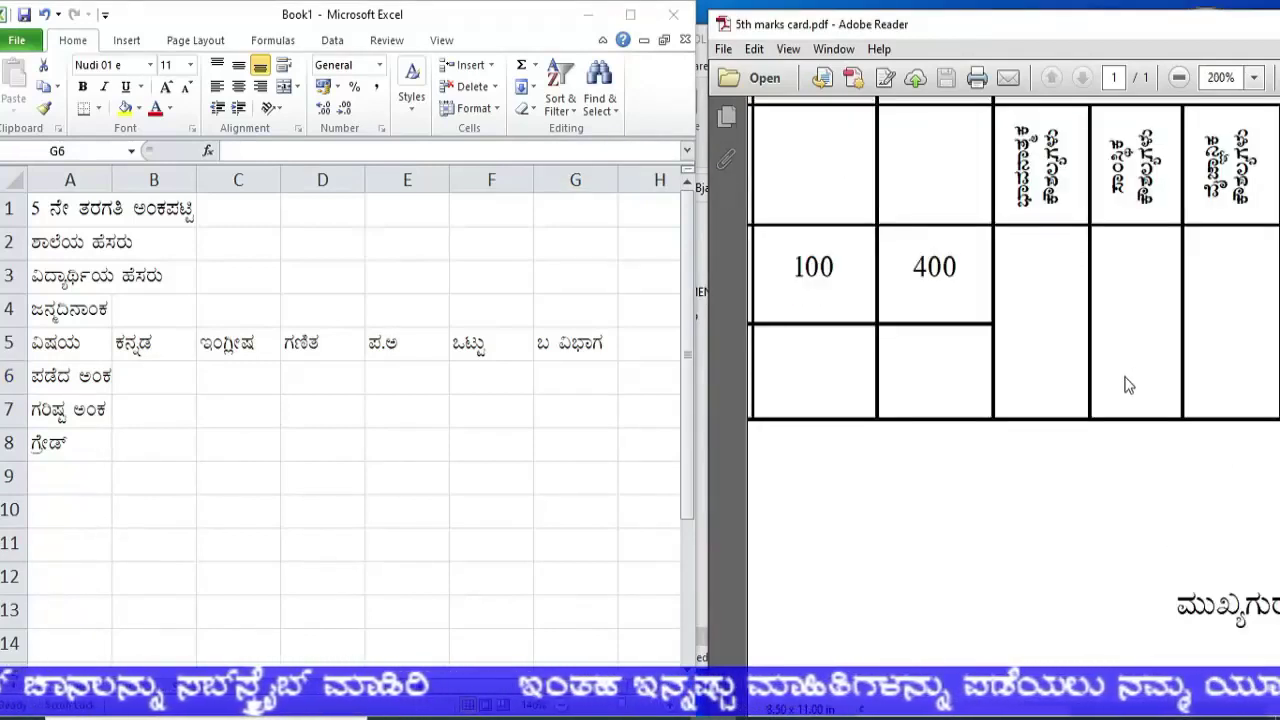
pyautogui.click(1160, 712)
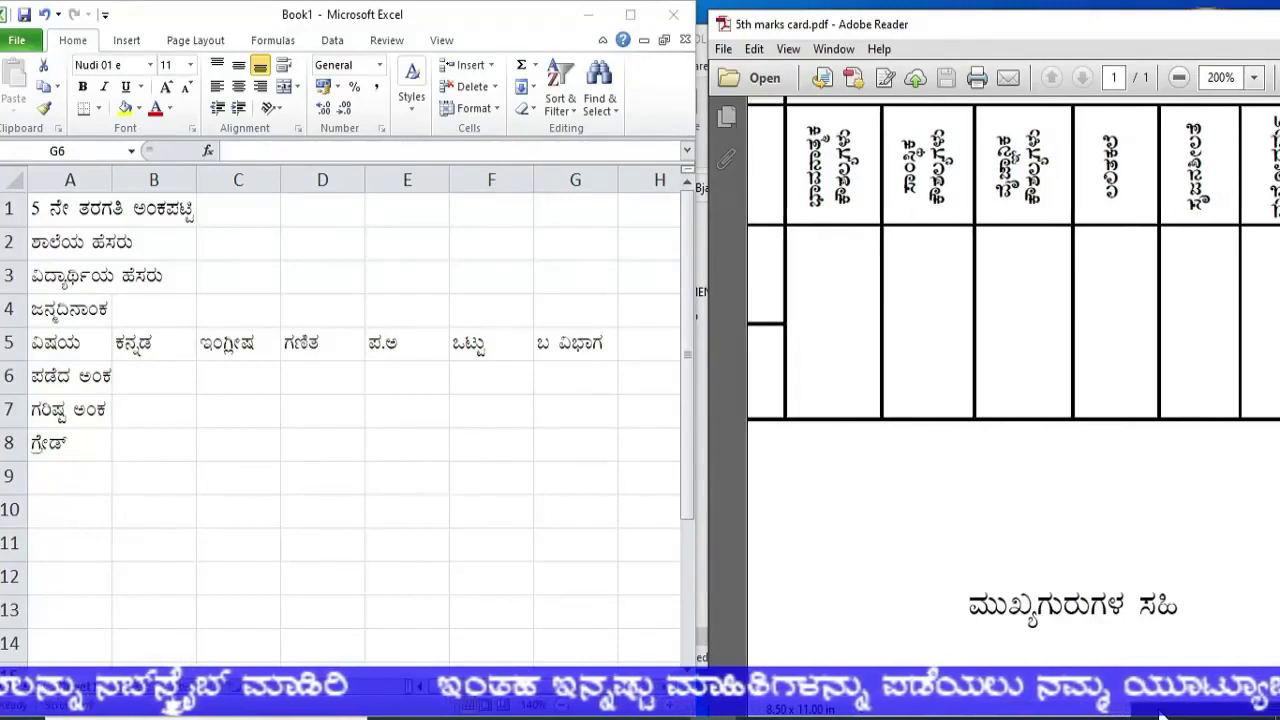
pyautogui.click(575, 376)
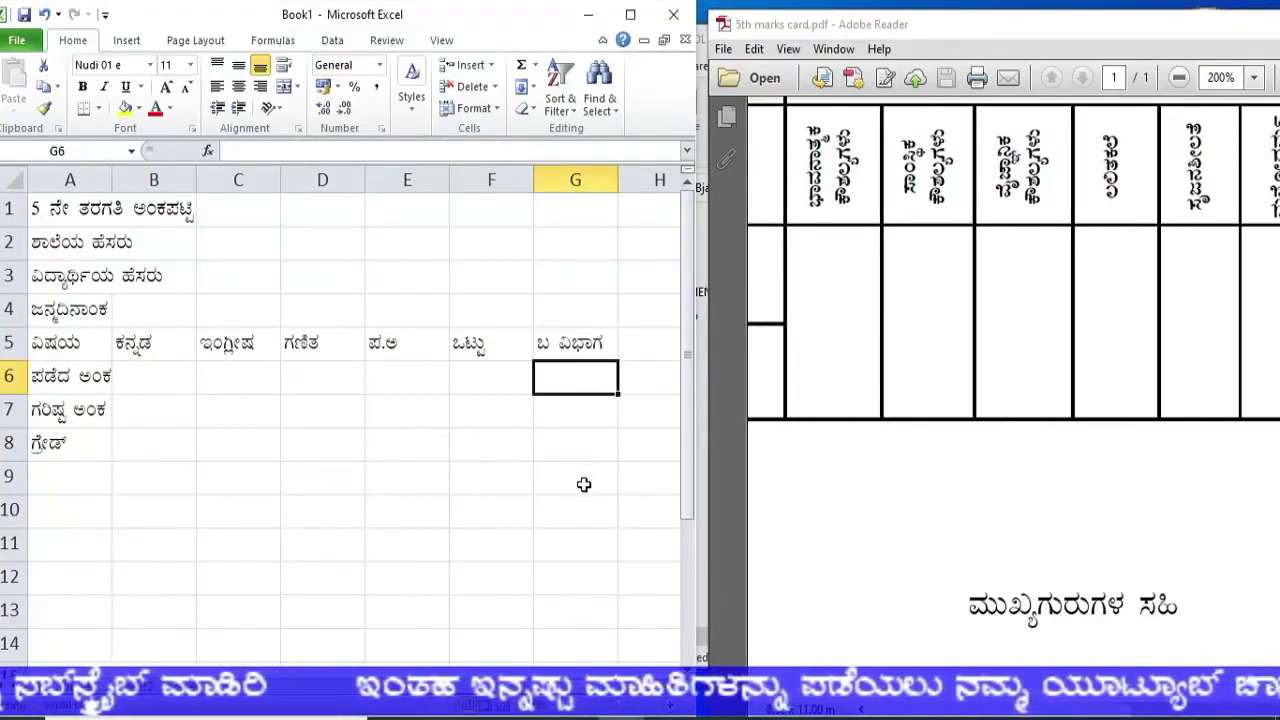
# Enter ಭಾವನಾತ್ಮಕ ಕೌಶಲ್ಯಗಳು in G6 and the following headings through ಮೌಲ್ಯಗಳು in M6
pyautogui.write('ಭಾವನಾತ್')
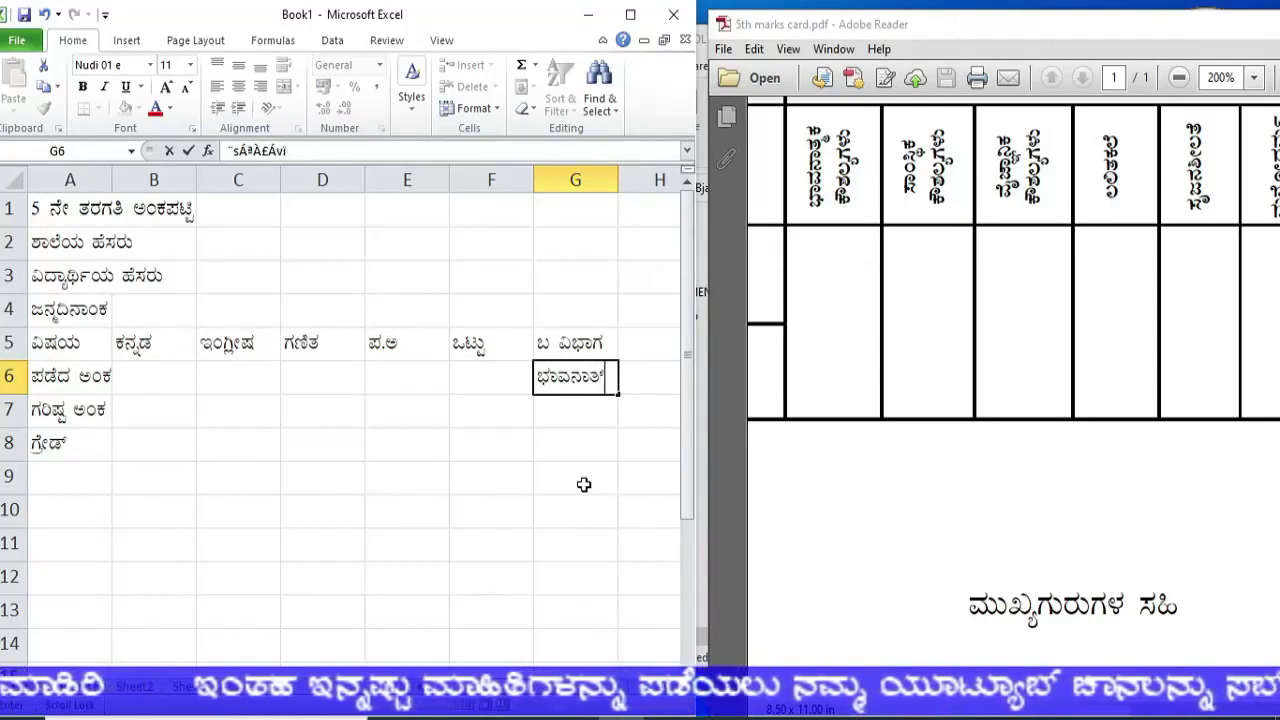
pyautogui.write('ಮಕ ಕೌ')
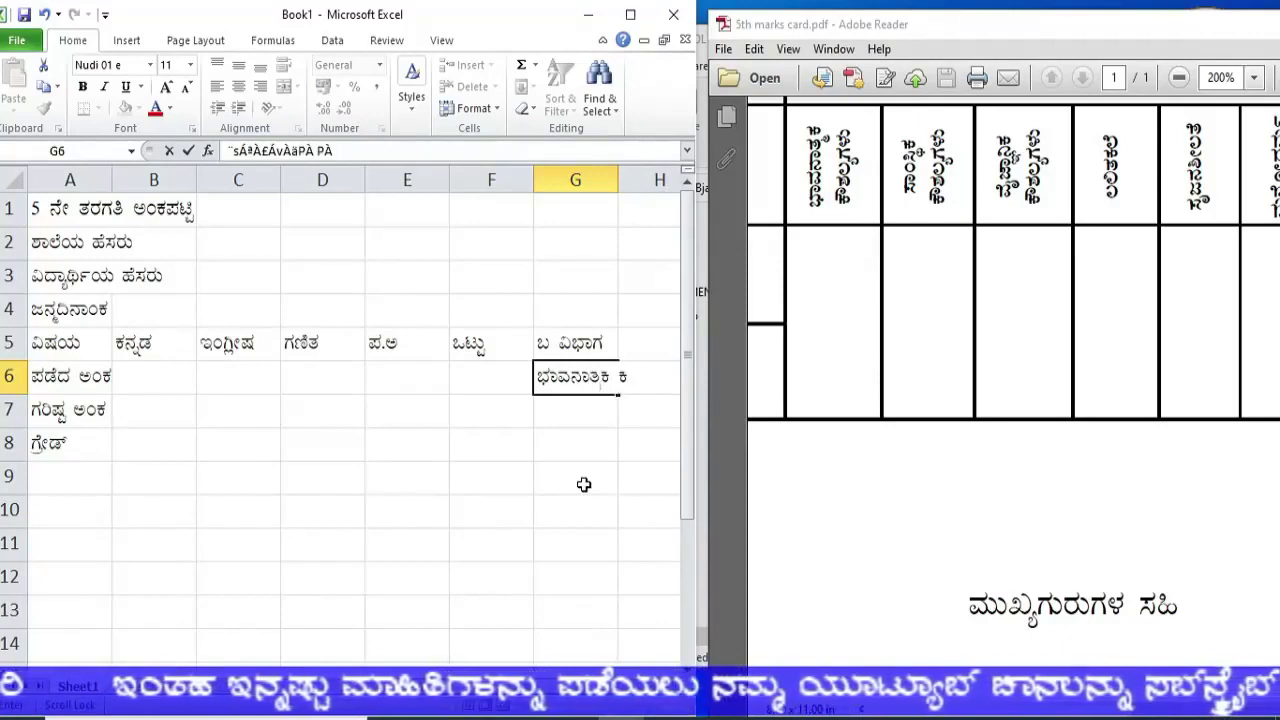
pyautogui.write('ಶಲ್ಯಗಳ')
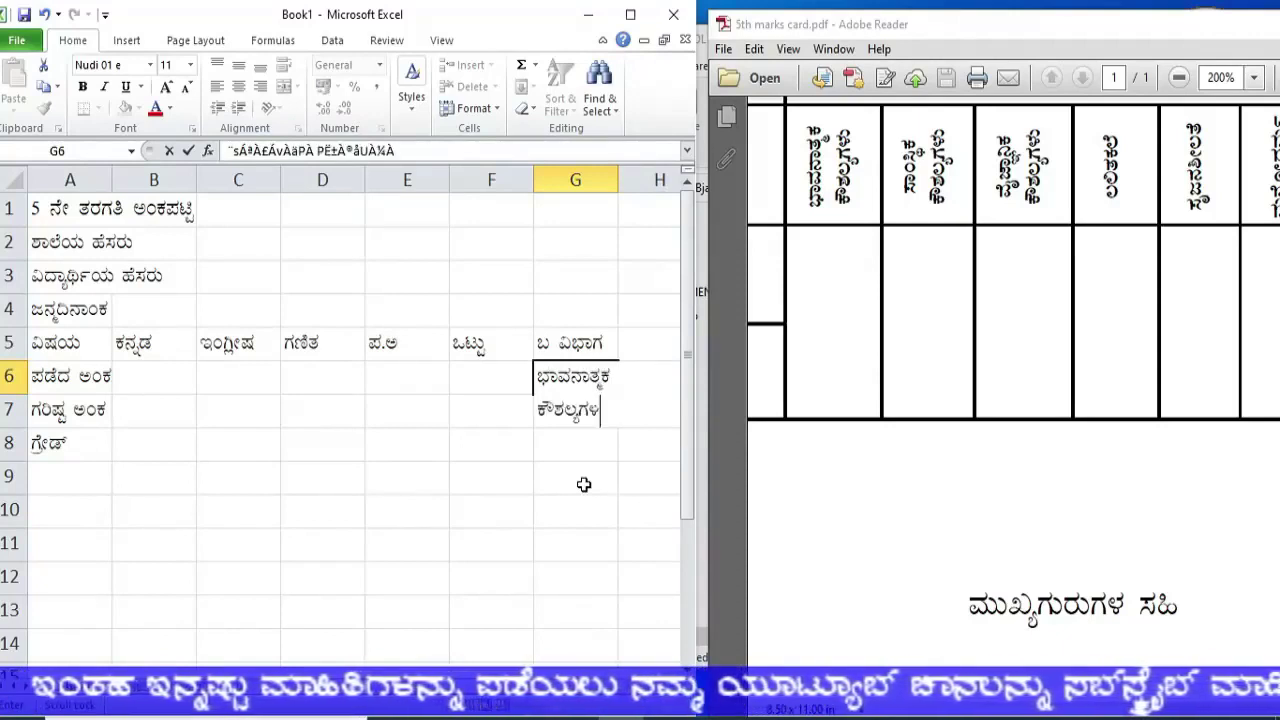
pyautogui.write('ು')
pyautogui.press('Tab')
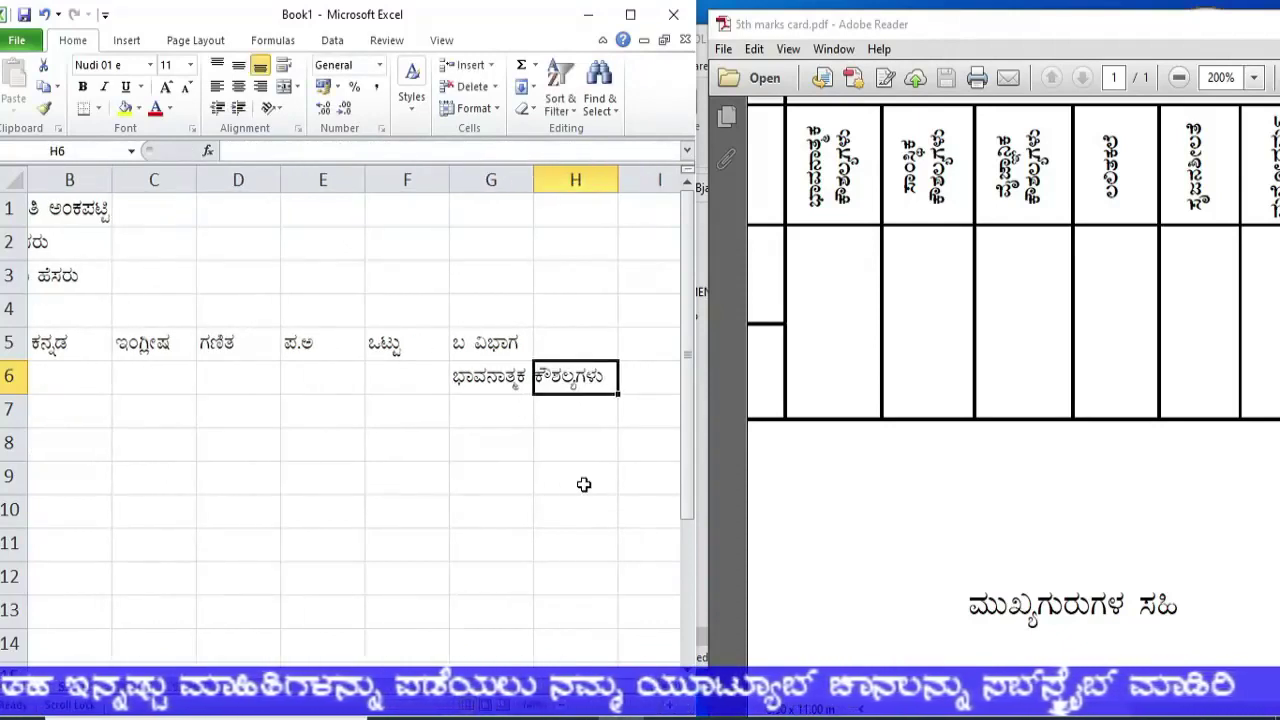
pyautogui.write('ಸಾಂಸ್')
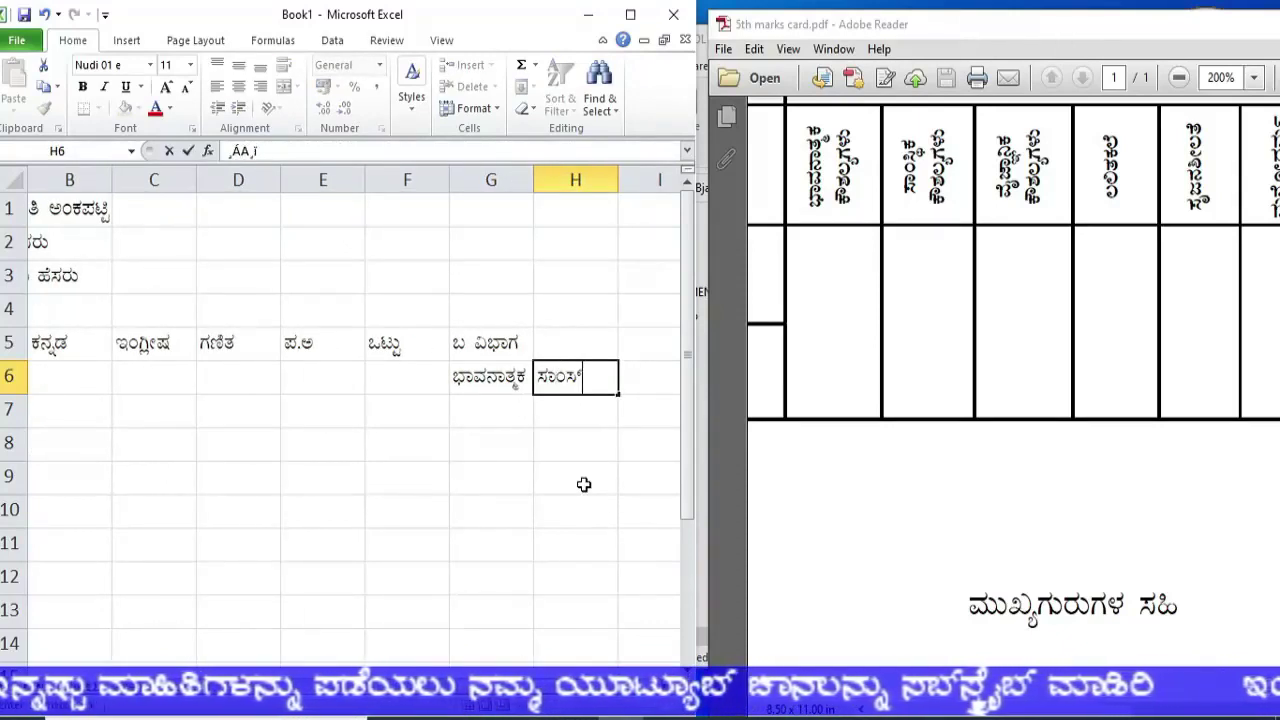
pyautogui.write('ಕೃ')
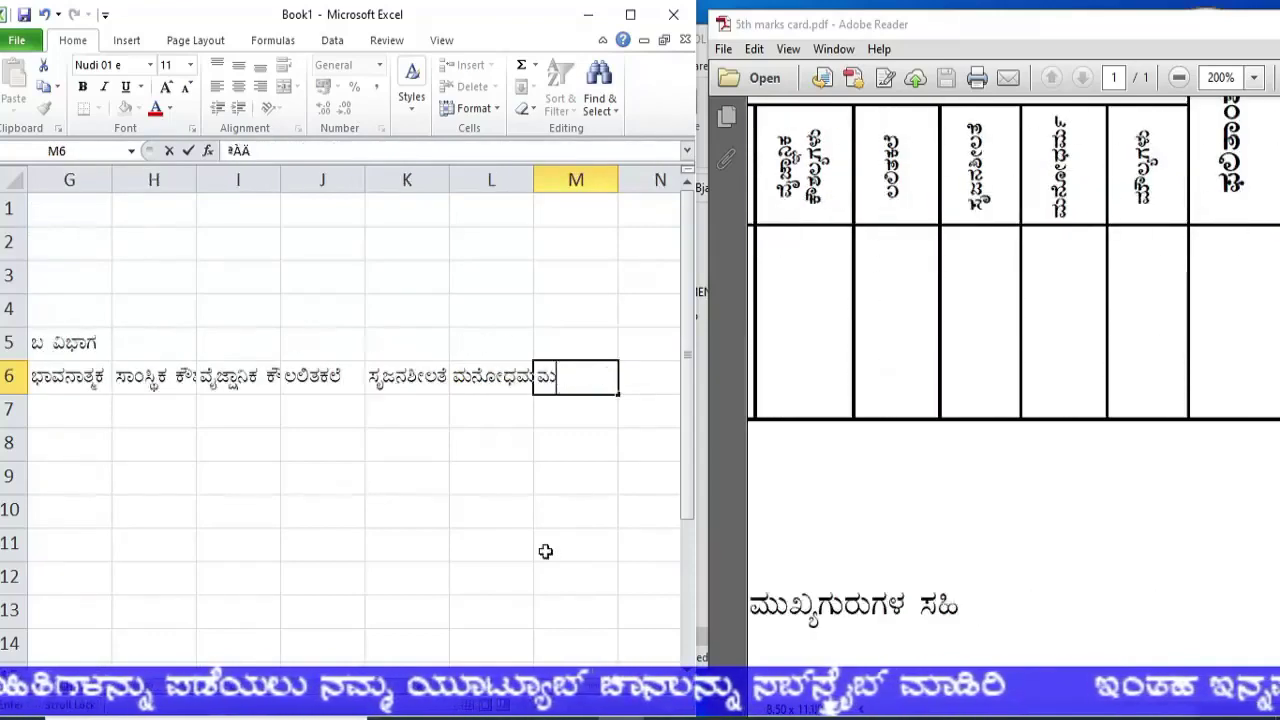
pyautogui.write('®åUÀ¼À')
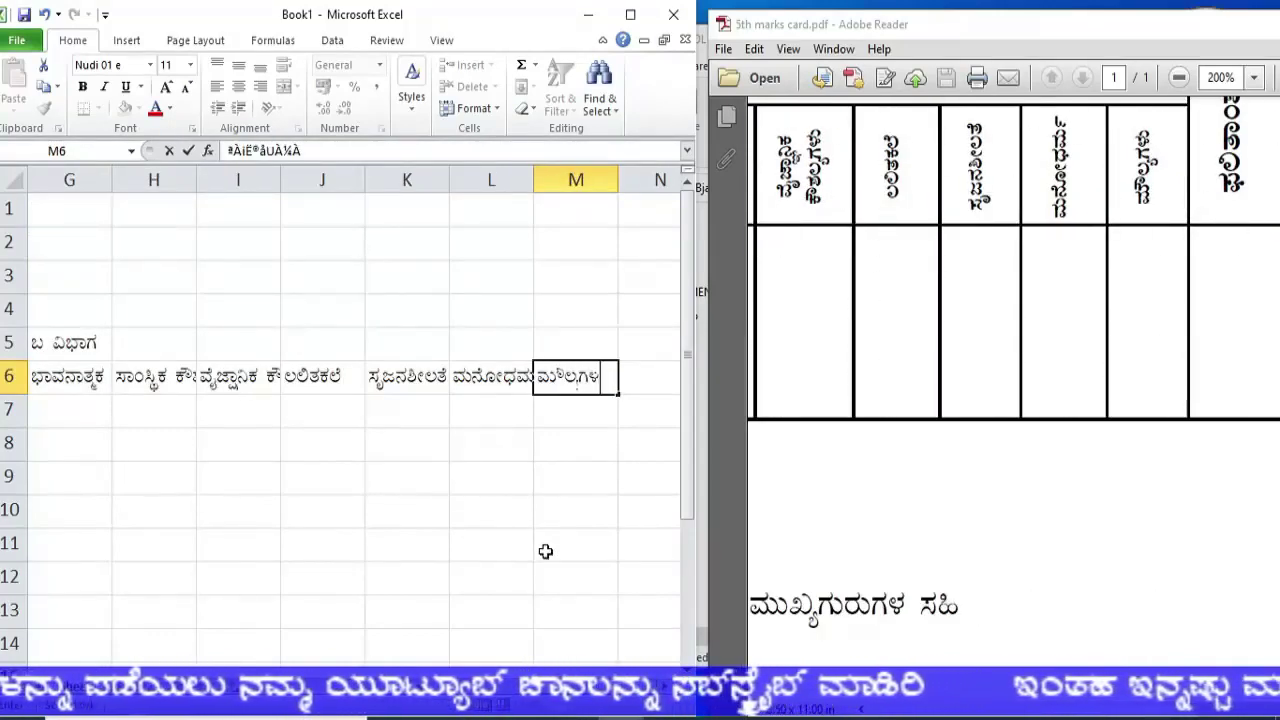
pyautogui.write('Ä')
pyautogui.click(512, 507)
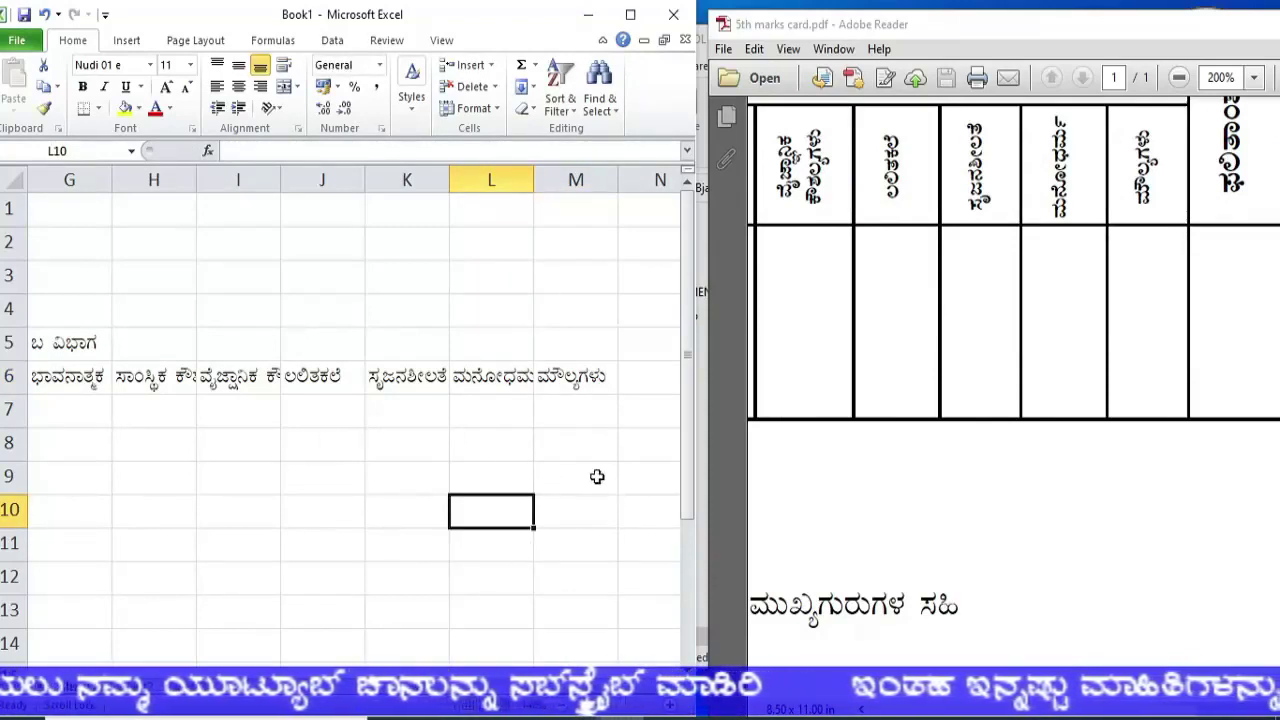
# Type ಫಲಿತಾಂಶ into cell N6
pyautogui.click(646, 378)
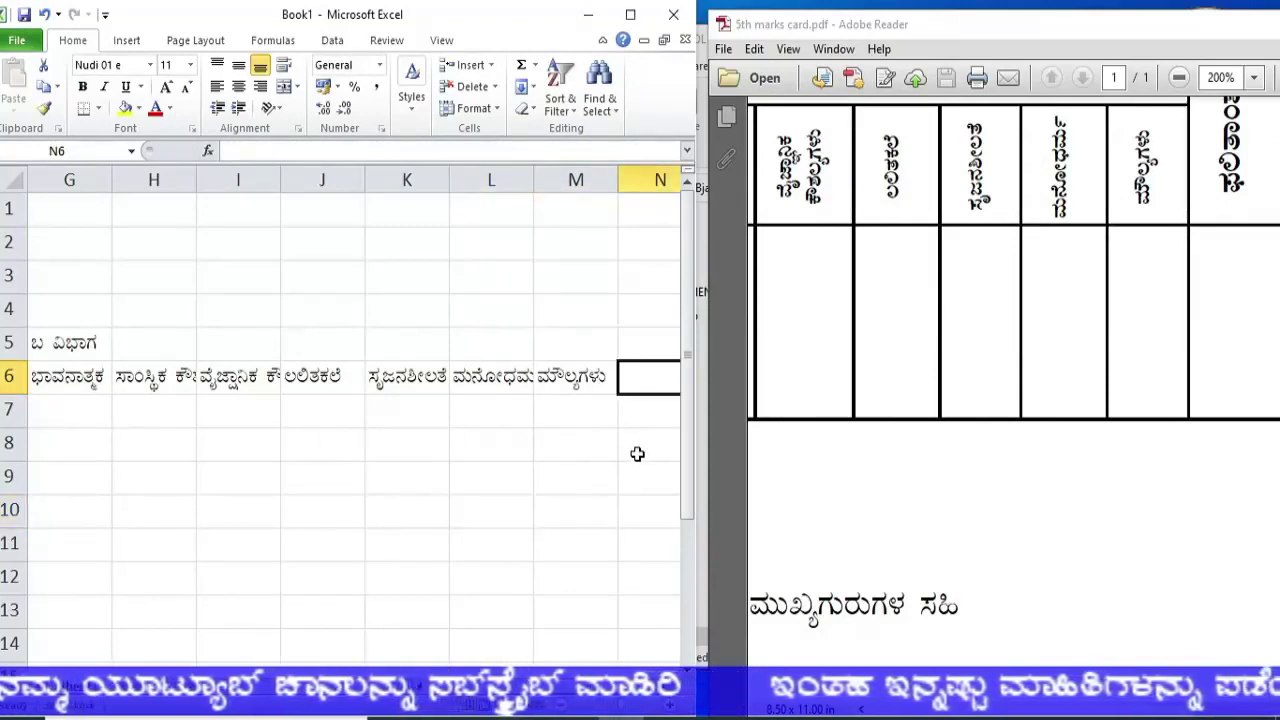
pyautogui.write('¥sÀ')
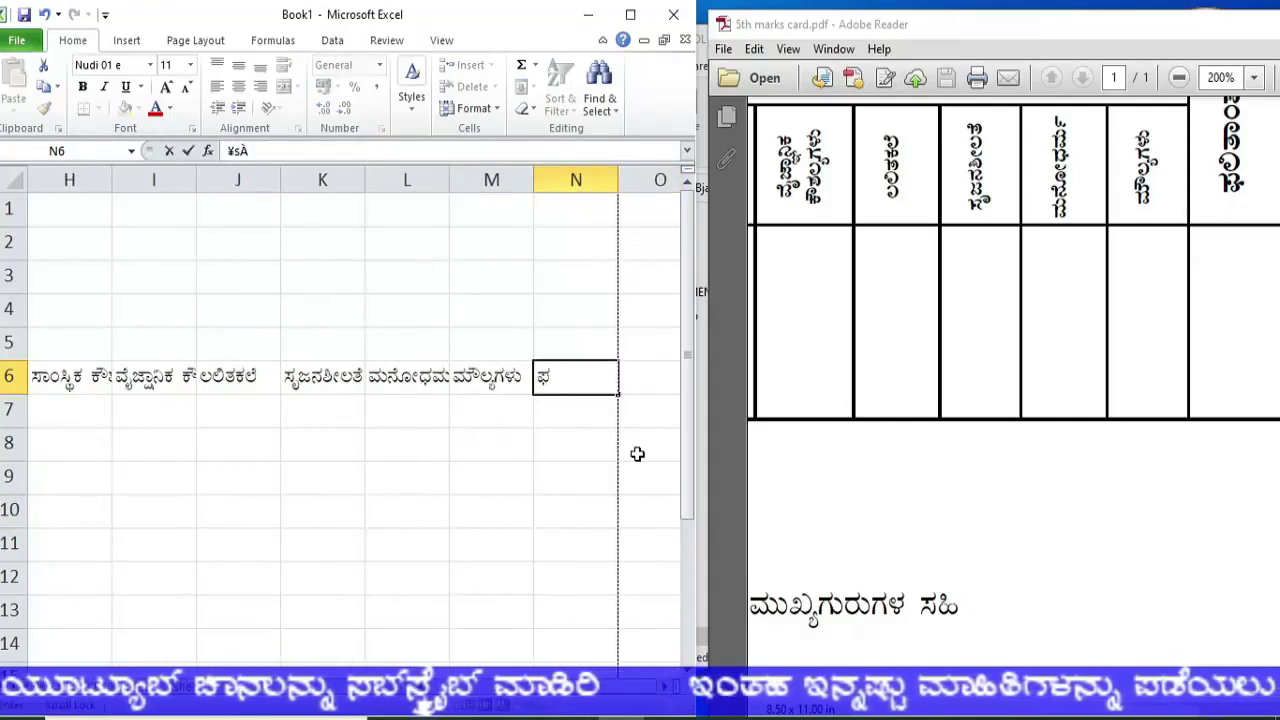
pyautogui.write('°VÁA±À')
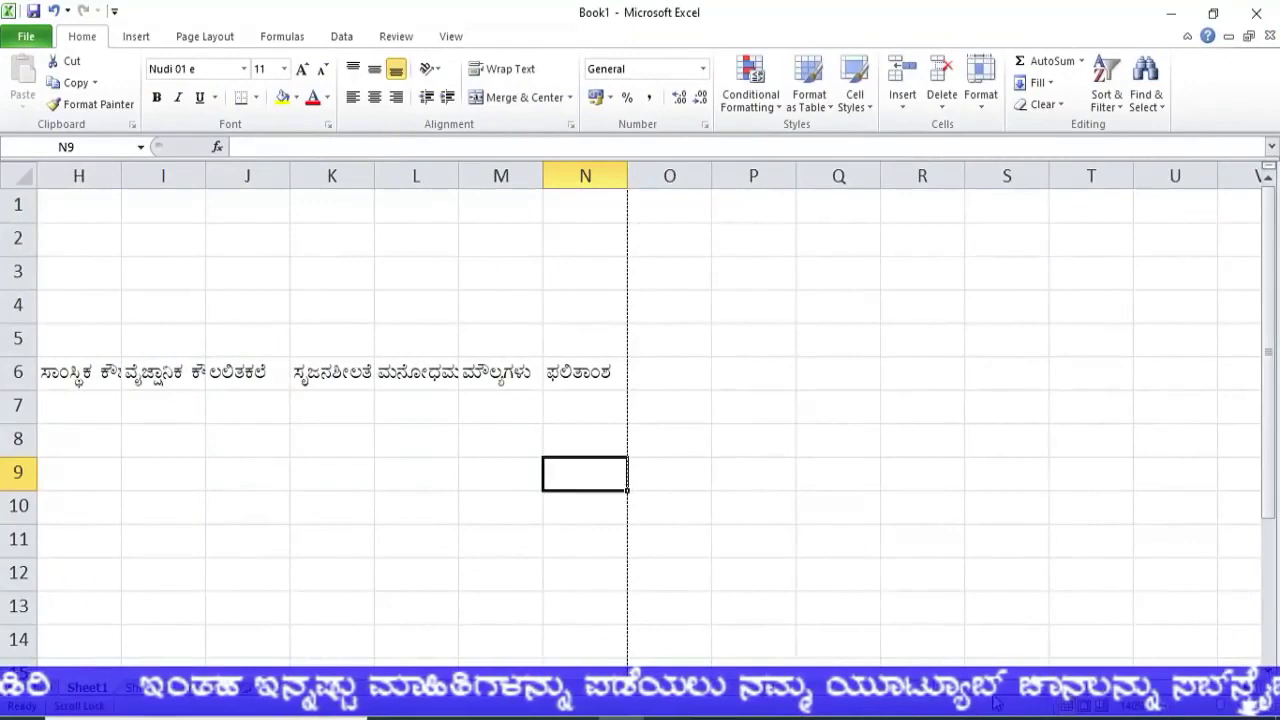
pyautogui.moveTo(885, 705); pyautogui.dragTo(840, 705)
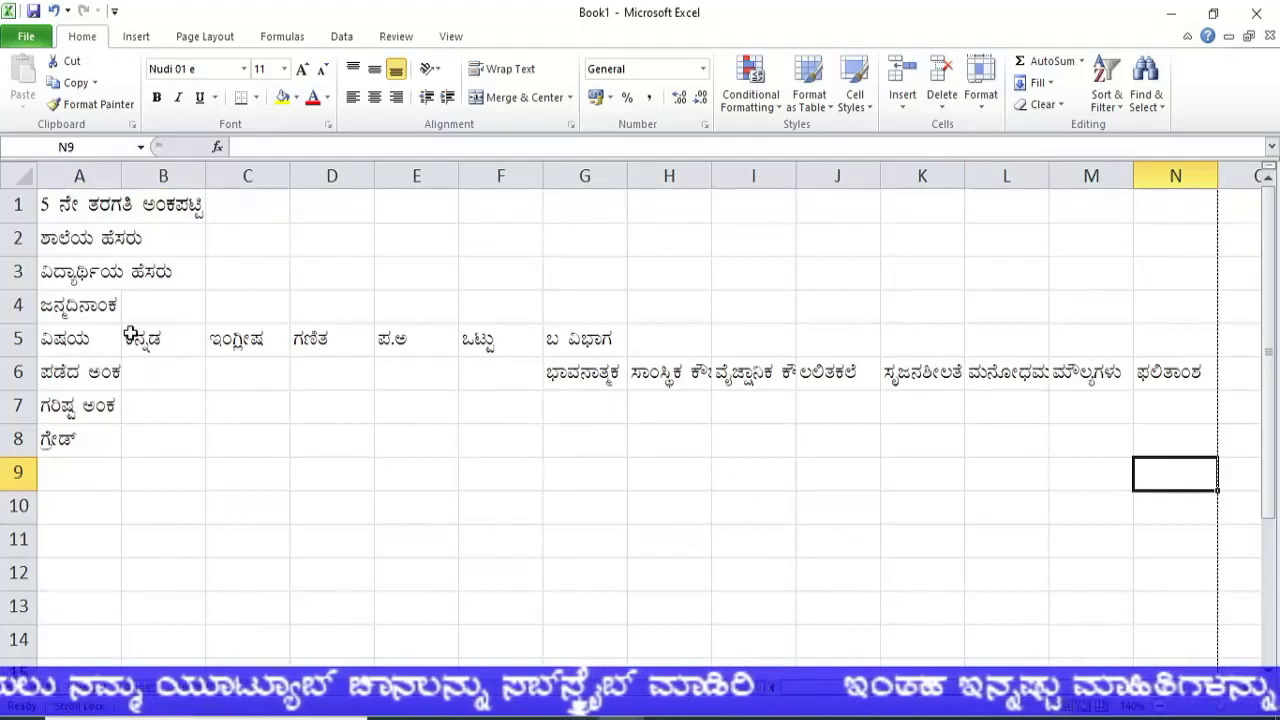
# Apply Merge & Center to A1:N1 so the title heads the marks card
pyautogui.click(73, 206)
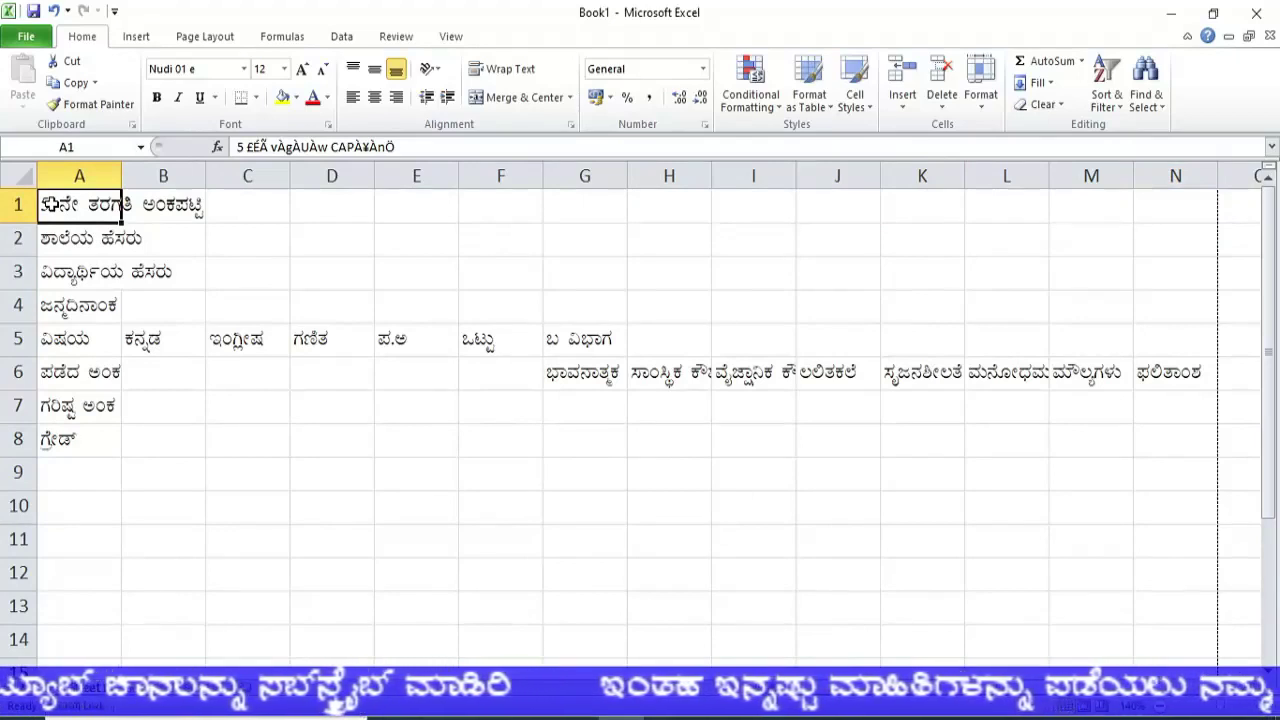
pyautogui.moveTo(50, 203); pyautogui.dragTo(1165, 214)
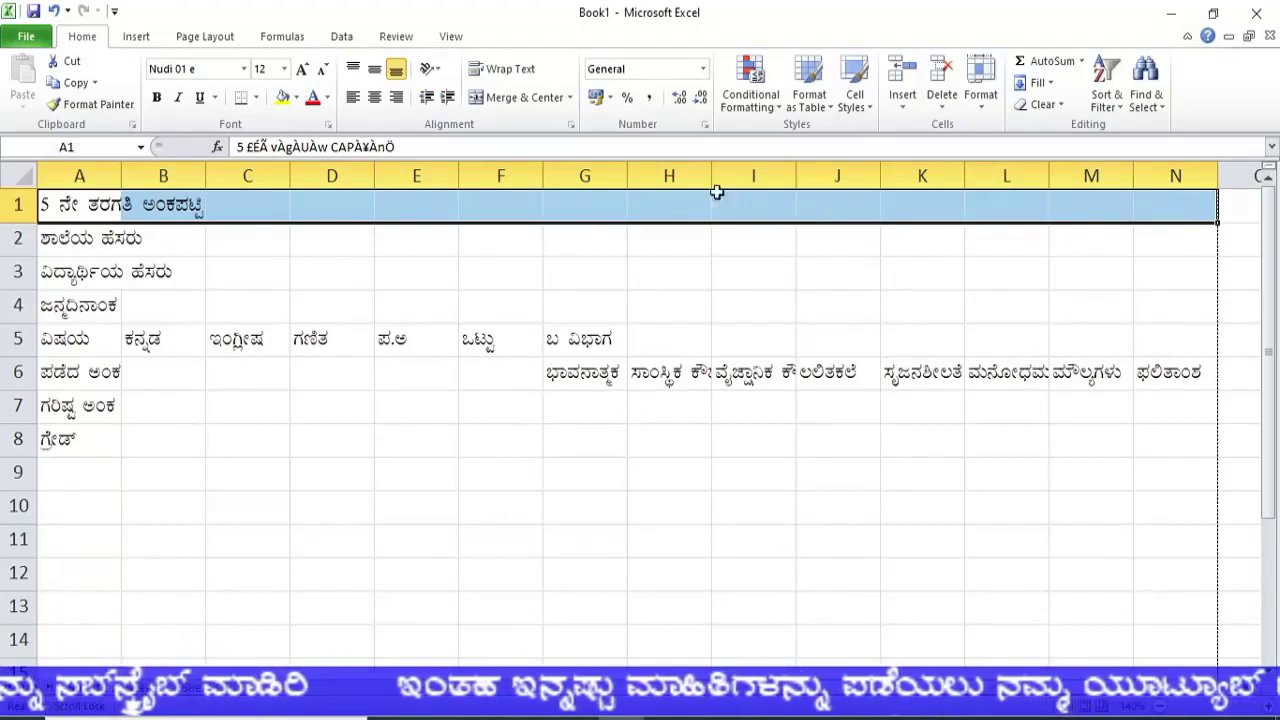
pyautogui.click(512, 100)
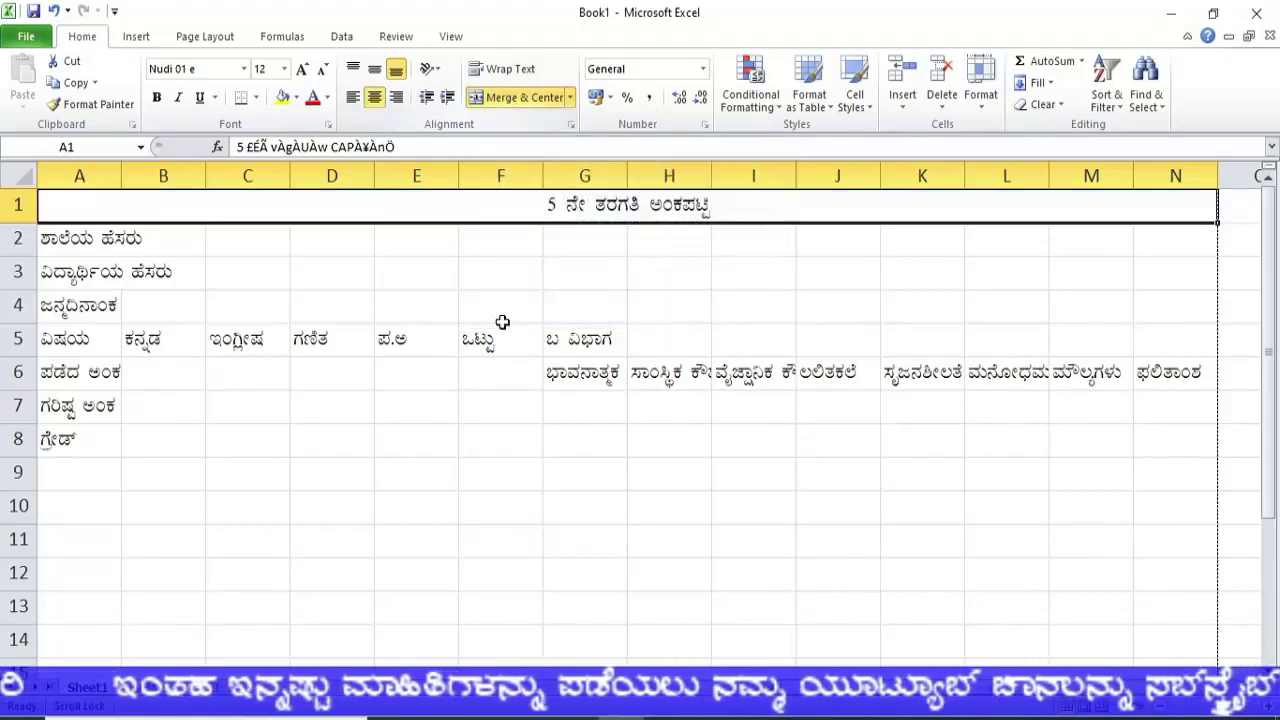
pyautogui.click(127, 245)
# Merge the school name label across A2:N2
pyautogui.click(92, 245)
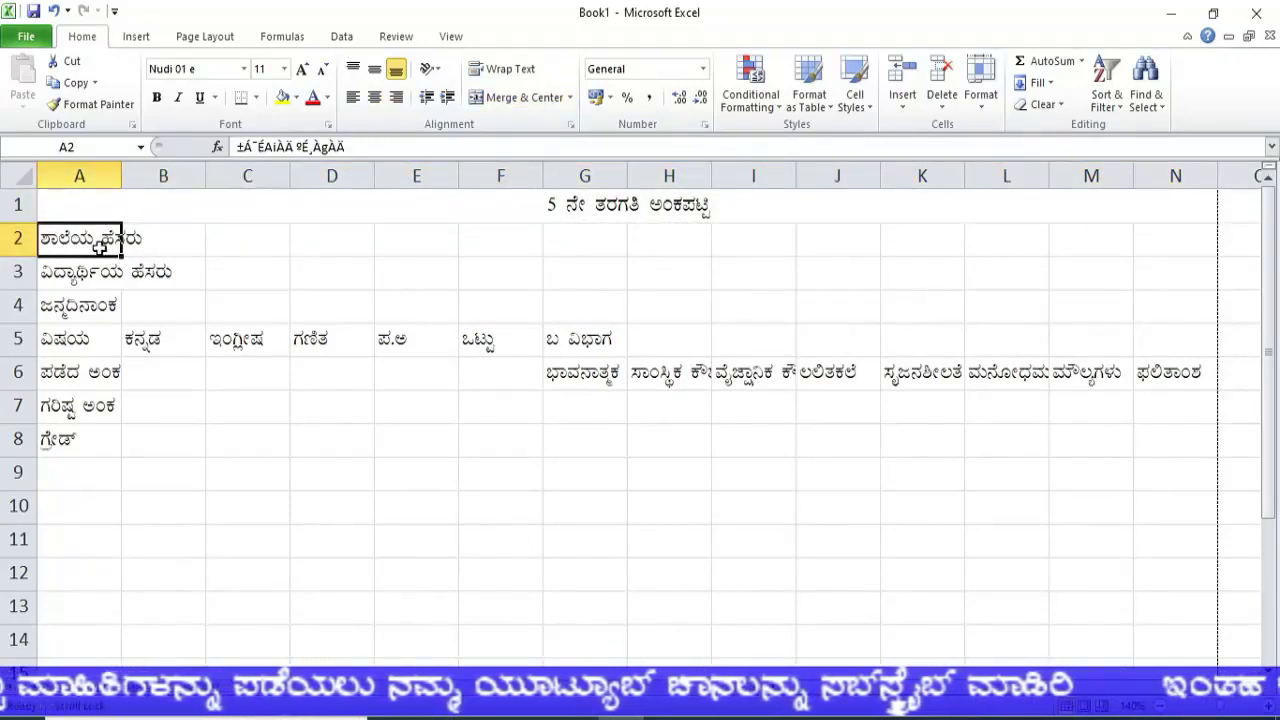
pyautogui.click(153, 244)
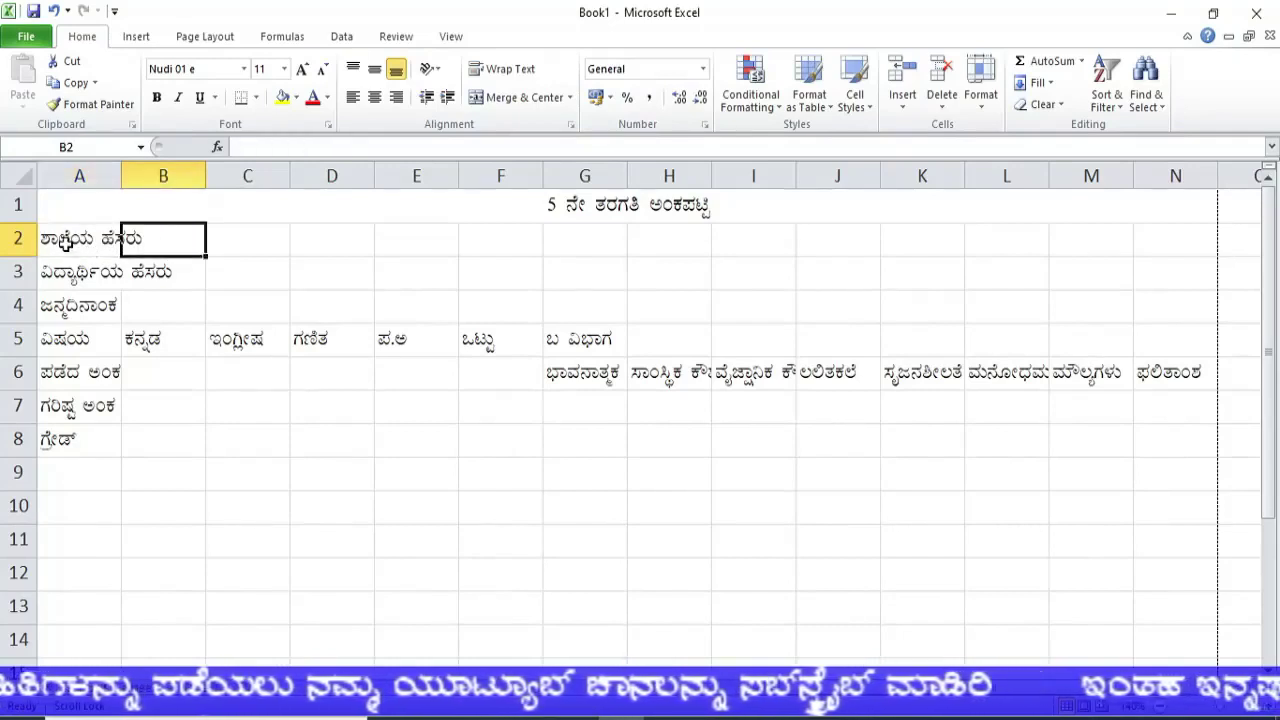
pyautogui.moveTo(108, 240)
pyautogui.mouseDown()
pyautogui.moveTo(1154, 240)
pyautogui.moveTo(1128, 237)
pyautogui.mouseUp()
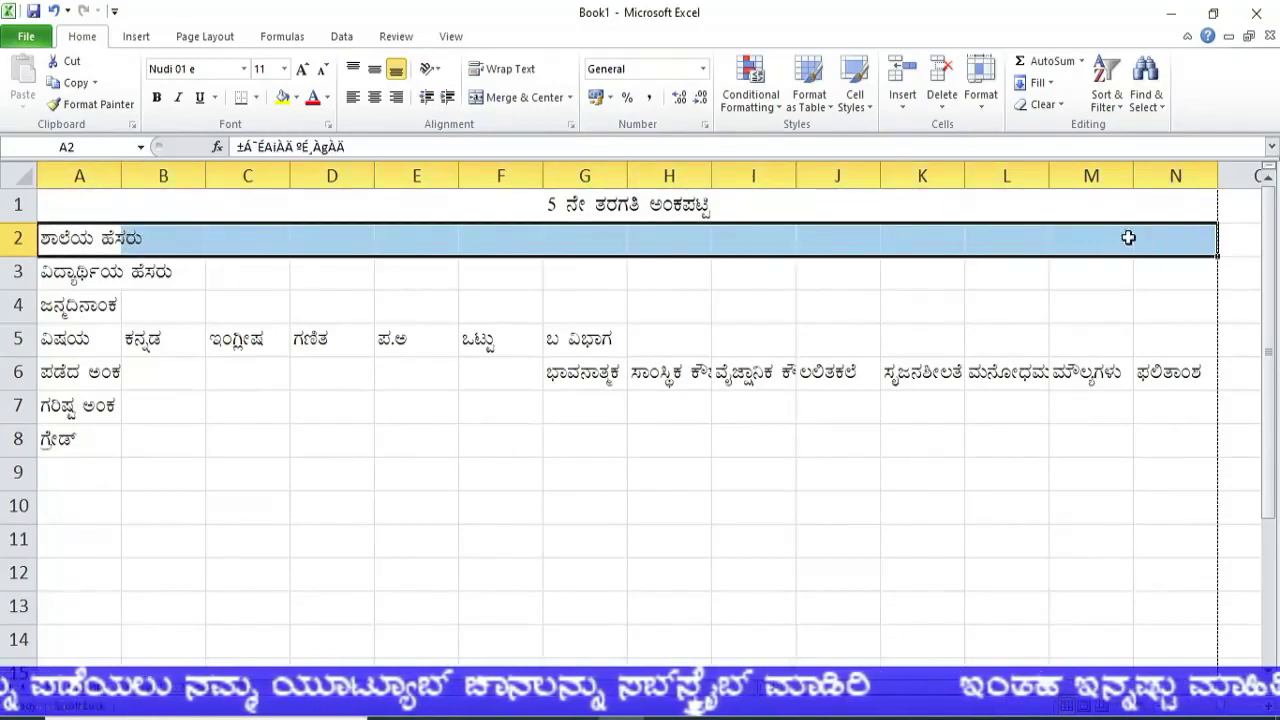
pyautogui.click(534, 97)
# Merge A3:H3, left-align the student name label and add a colon to it
pyautogui.click(100, 278)
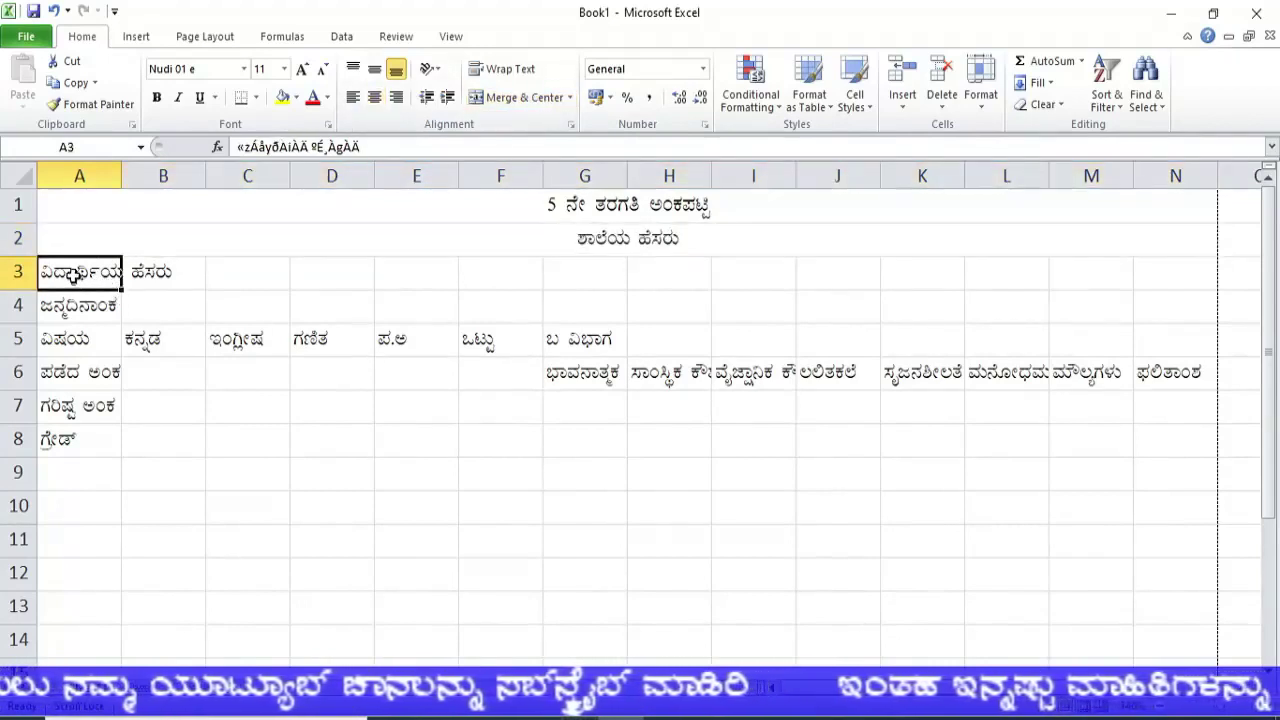
pyautogui.moveTo(74, 271)
pyautogui.mouseDown()
pyautogui.moveTo(717, 271)
pyautogui.moveTo(692, 275)
pyautogui.mouseUp()
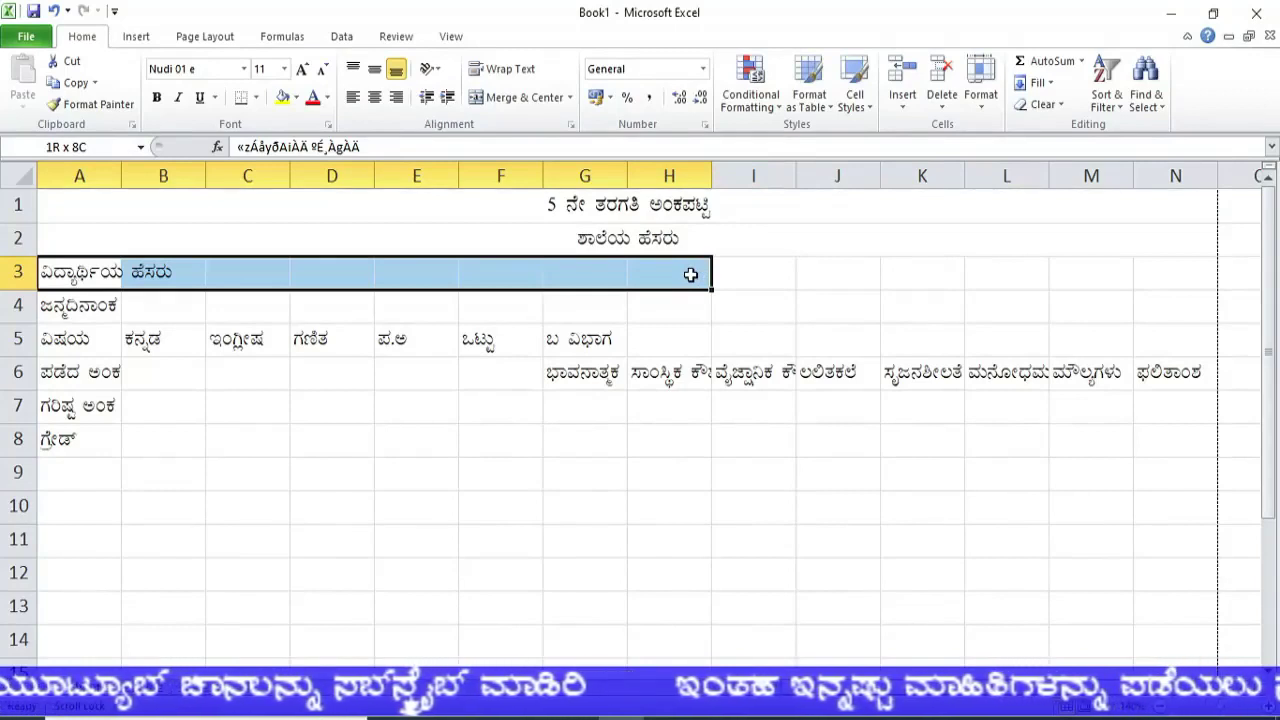
pyautogui.click(524, 97)
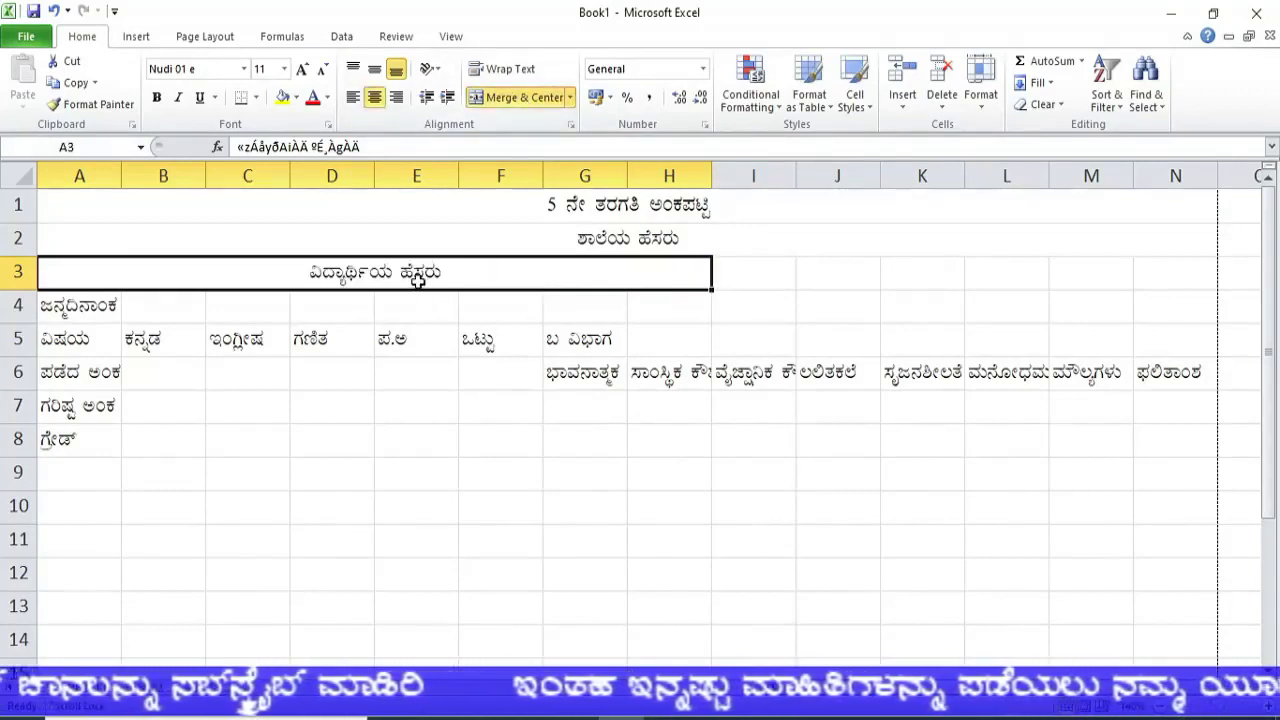
pyautogui.click(353, 97)
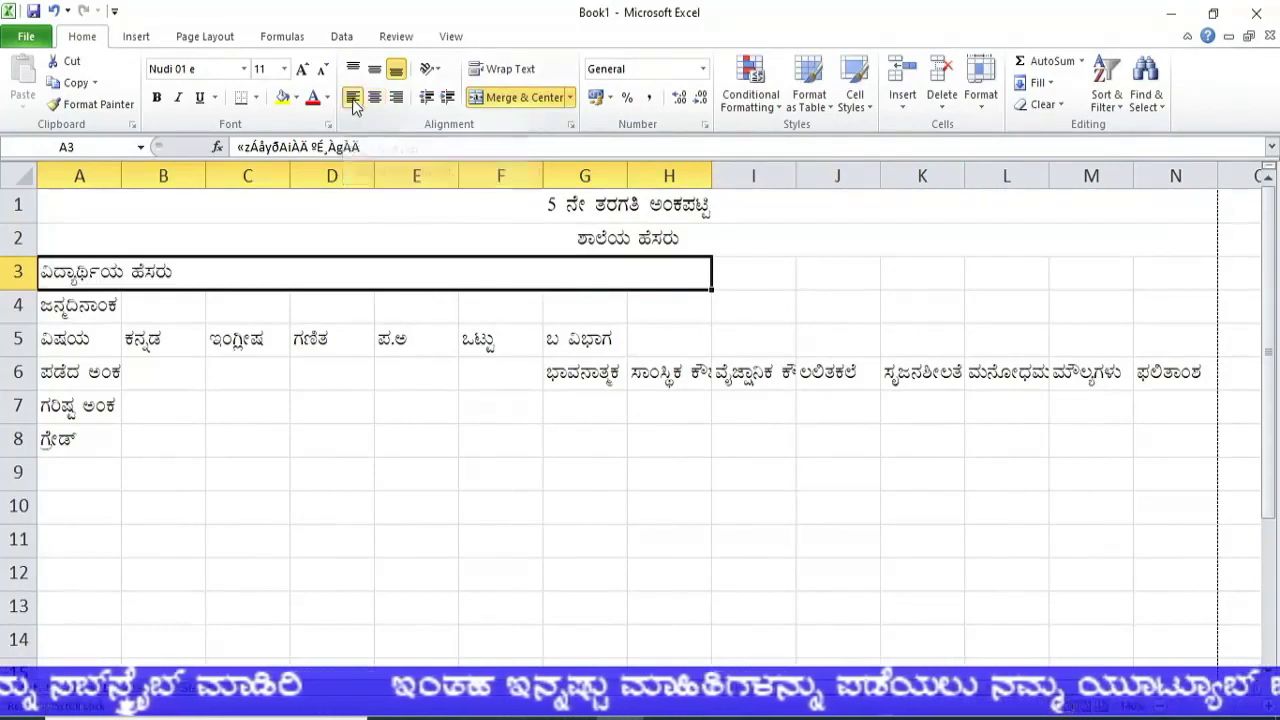
pyautogui.doubleClick(184, 268)
pyautogui.write(':')
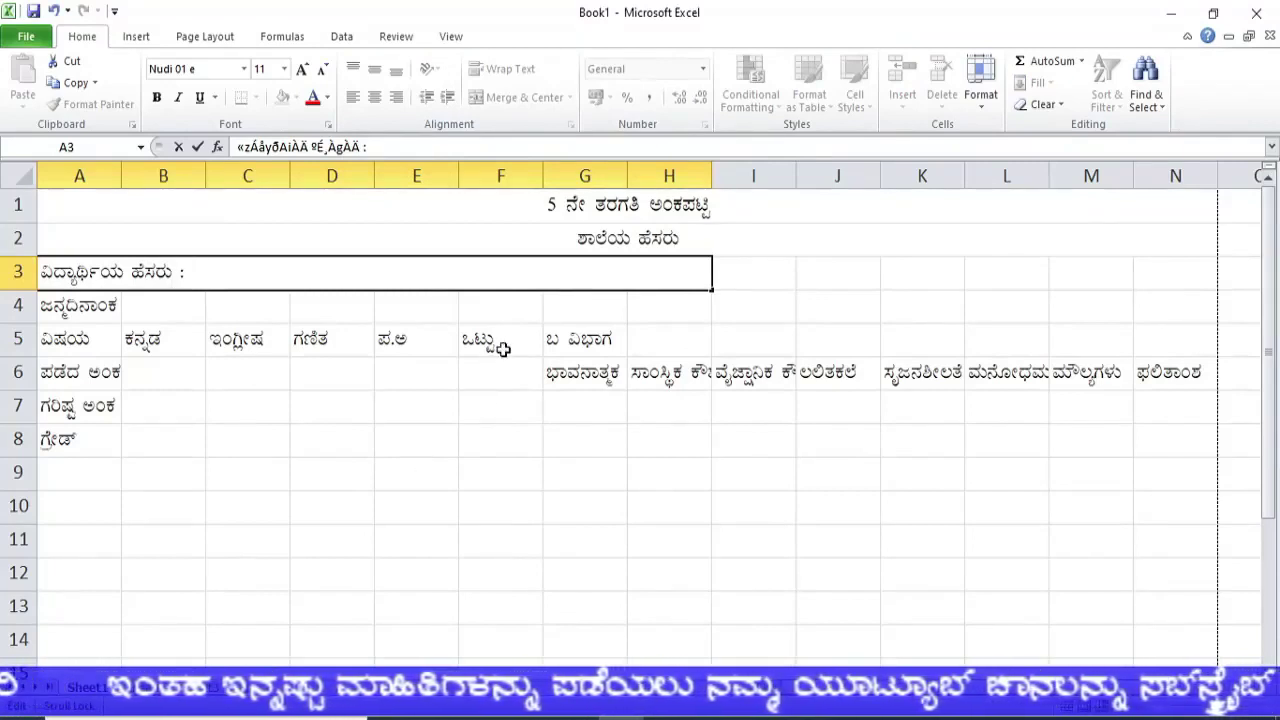
# Left-align the merged school name label so it reads 'ಶಾಲೆಯ ಹೆಸರು :'
pyautogui.click(595, 240)
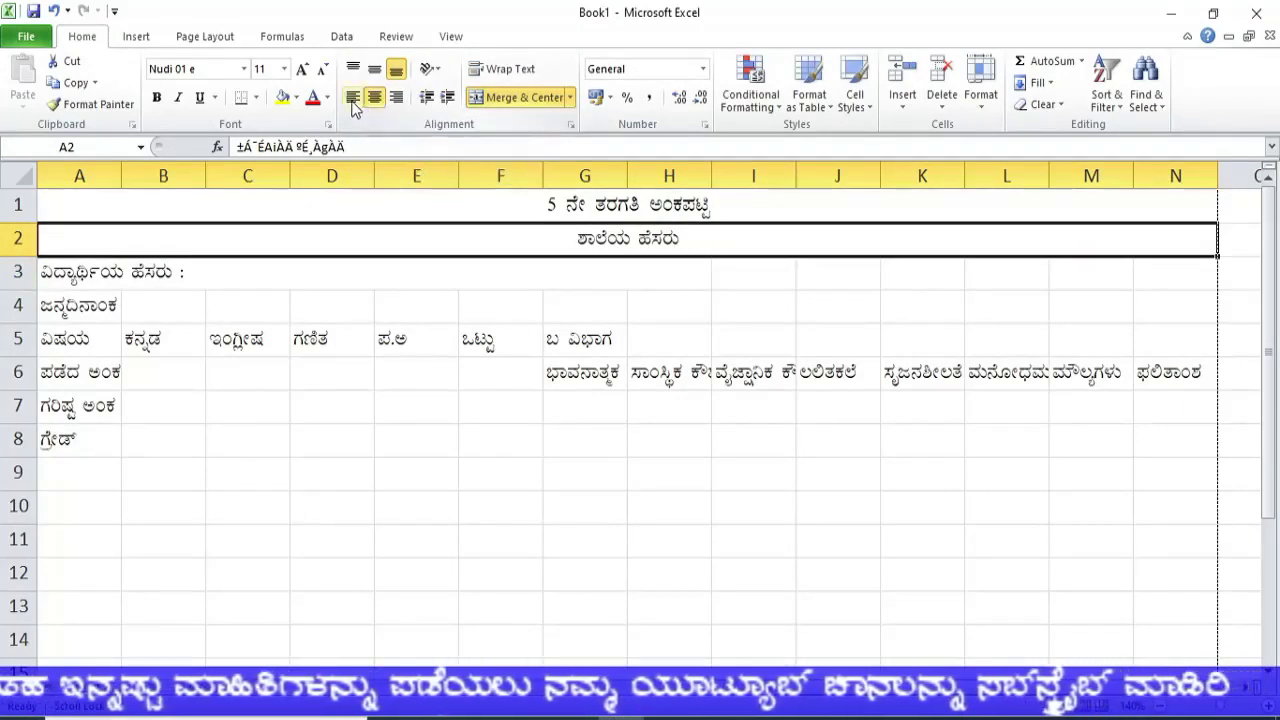
pyautogui.click(352, 97)
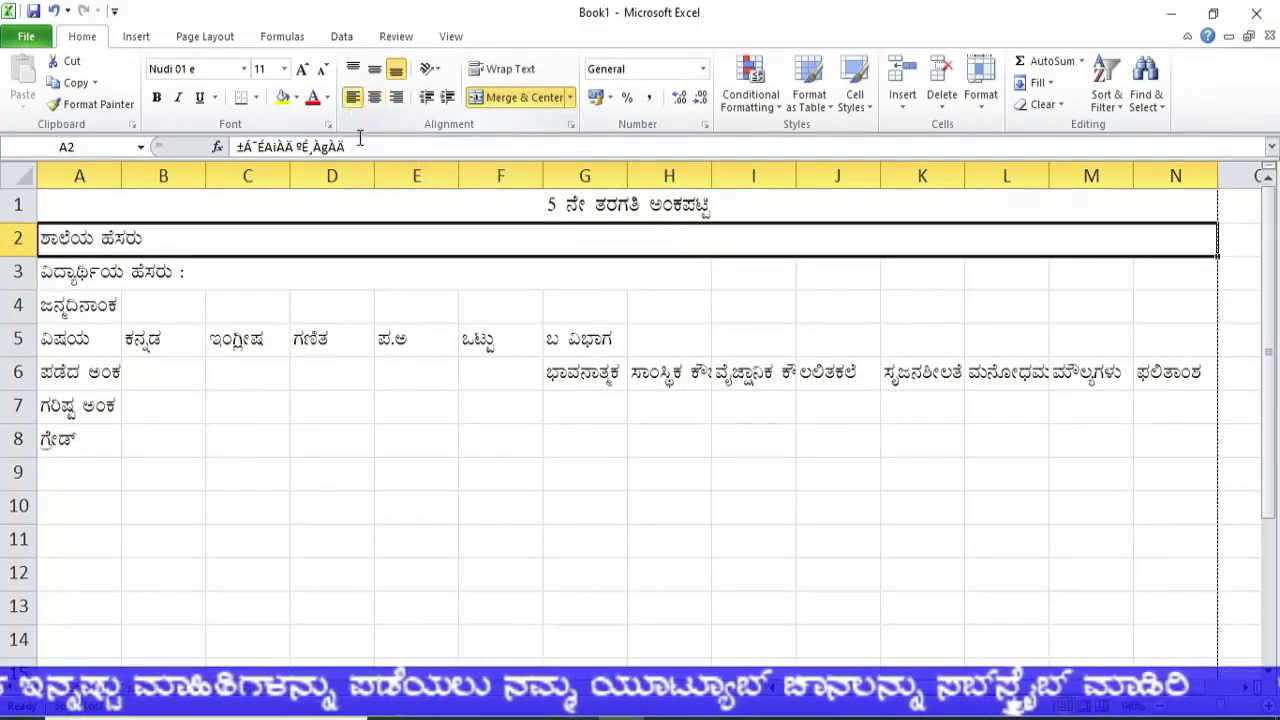
pyautogui.doubleClick(197, 243)
pyautogui.write(':')
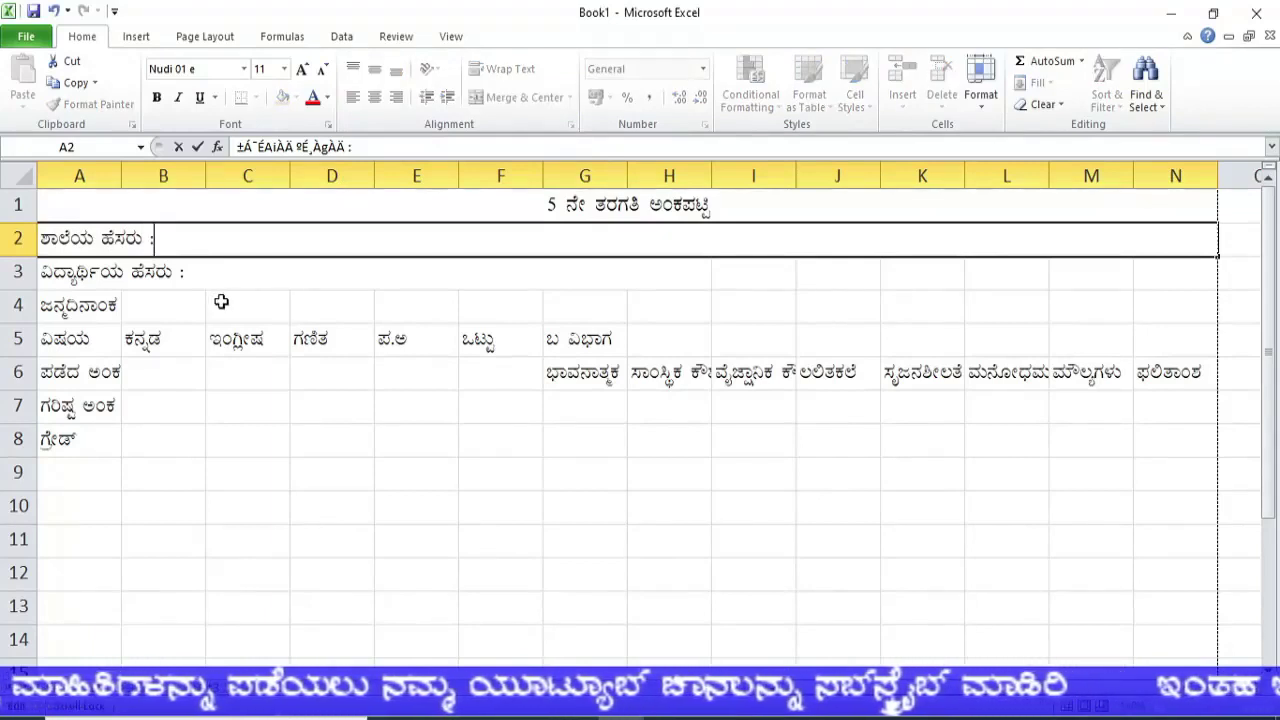
pyautogui.click(220, 400)
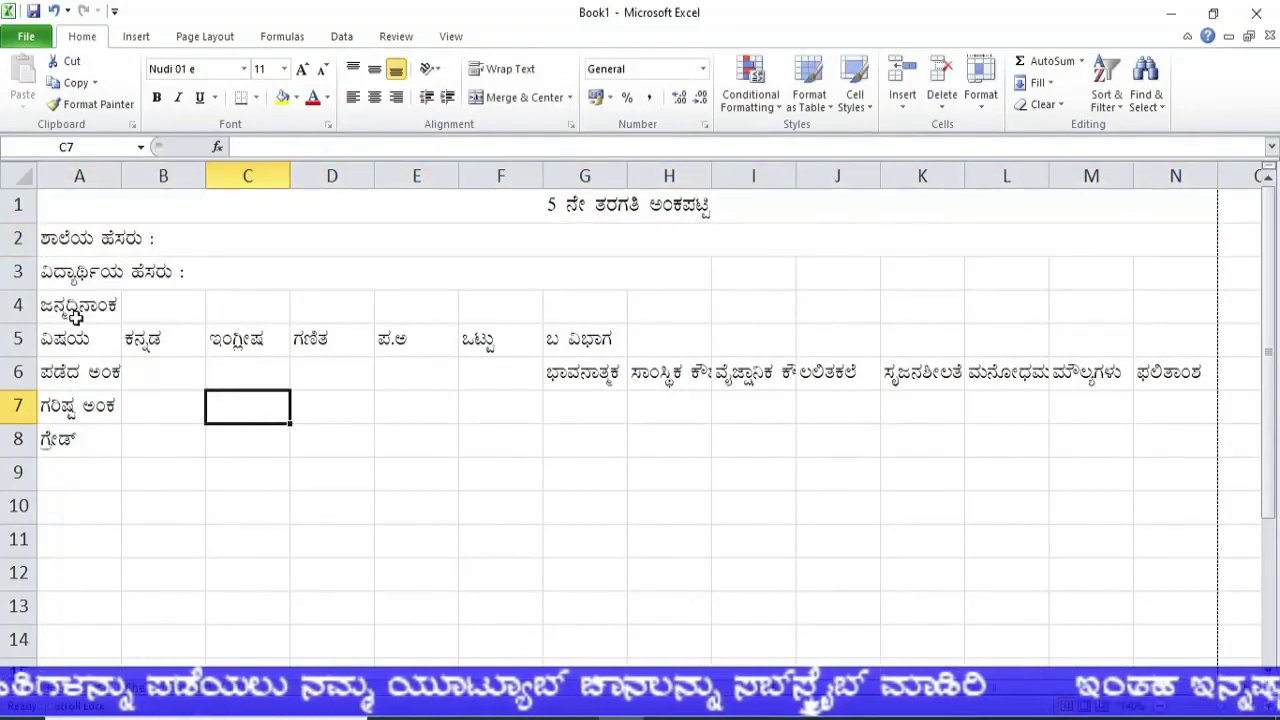
# Merge A4:C4 and left-align the date-of-birth label
pyautogui.moveTo(85, 306); pyautogui.dragTo(230, 306)
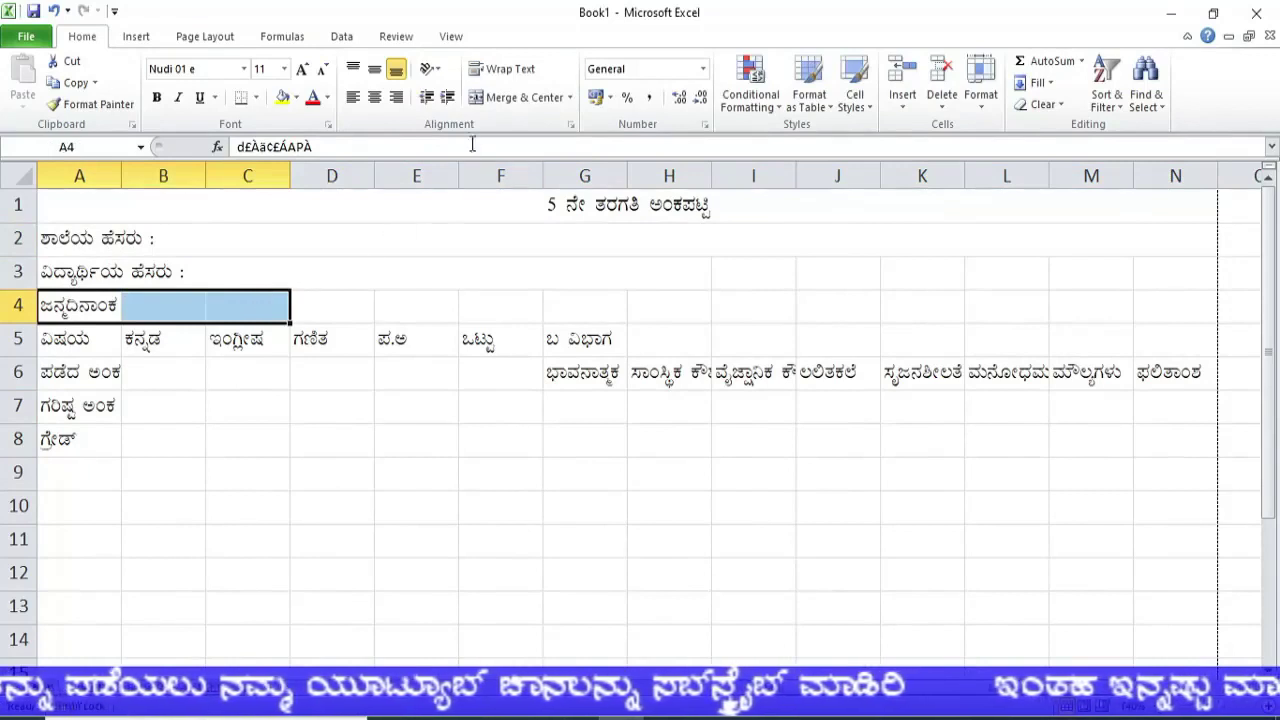
pyautogui.click(490, 97)
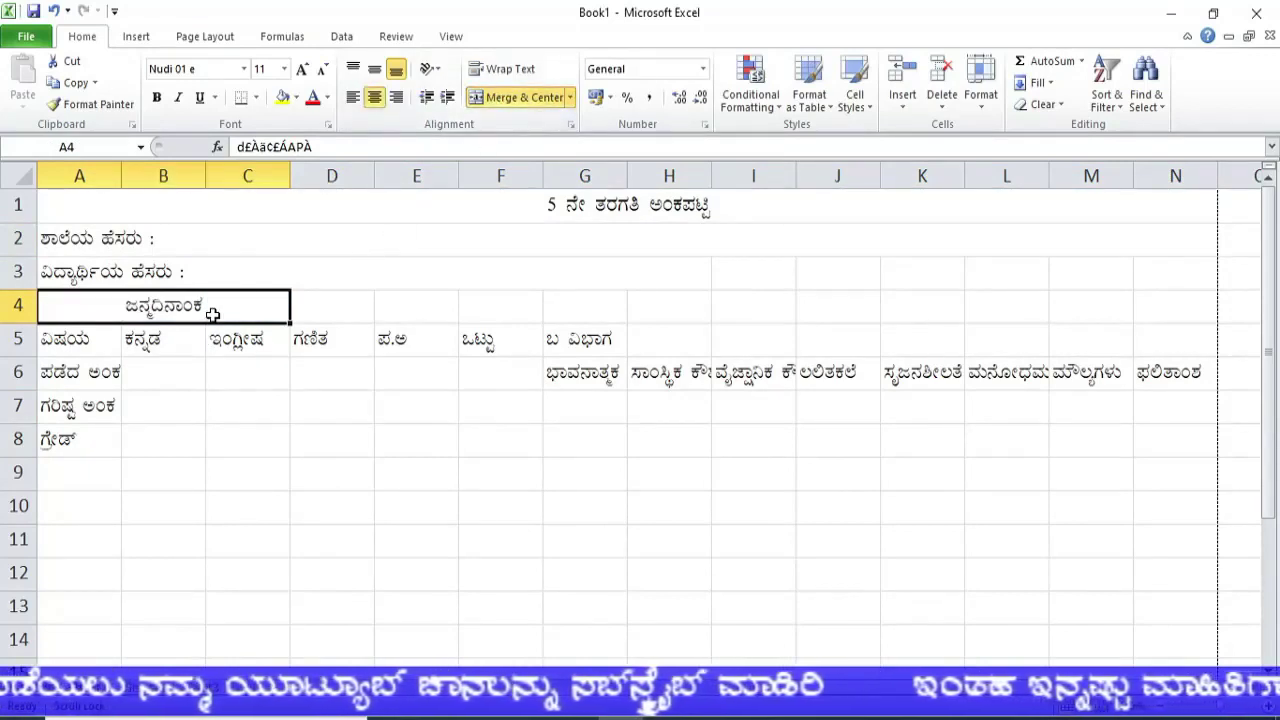
pyautogui.click(352, 97)
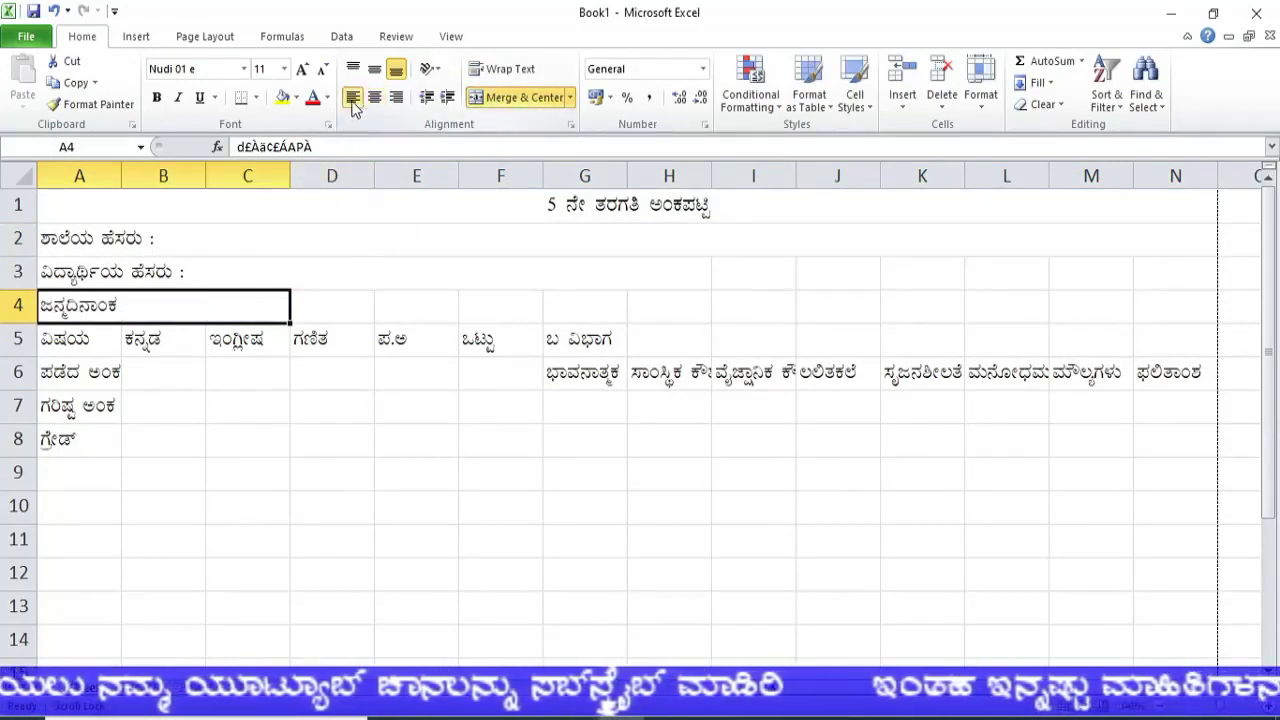
pyautogui.click(294, 487)
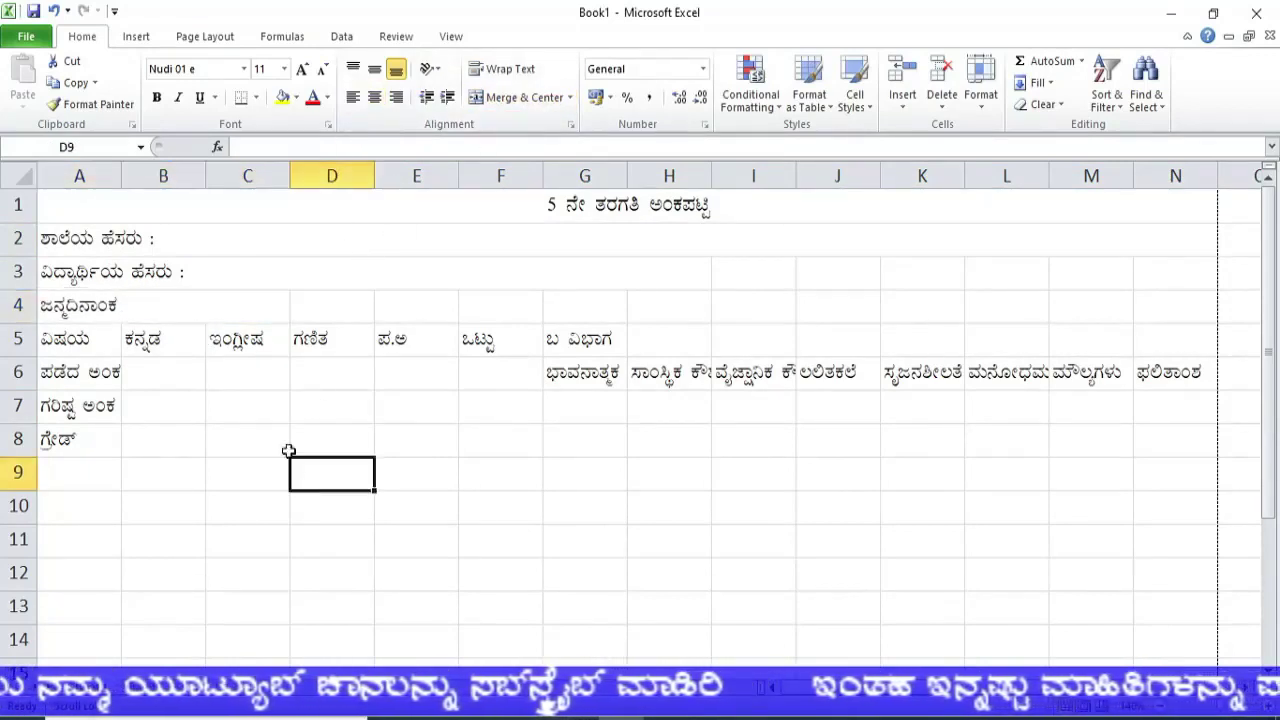
# Apply middle vertical alignment to the whole sheet, then try top and middle on row 2
pyautogui.click(20, 177)
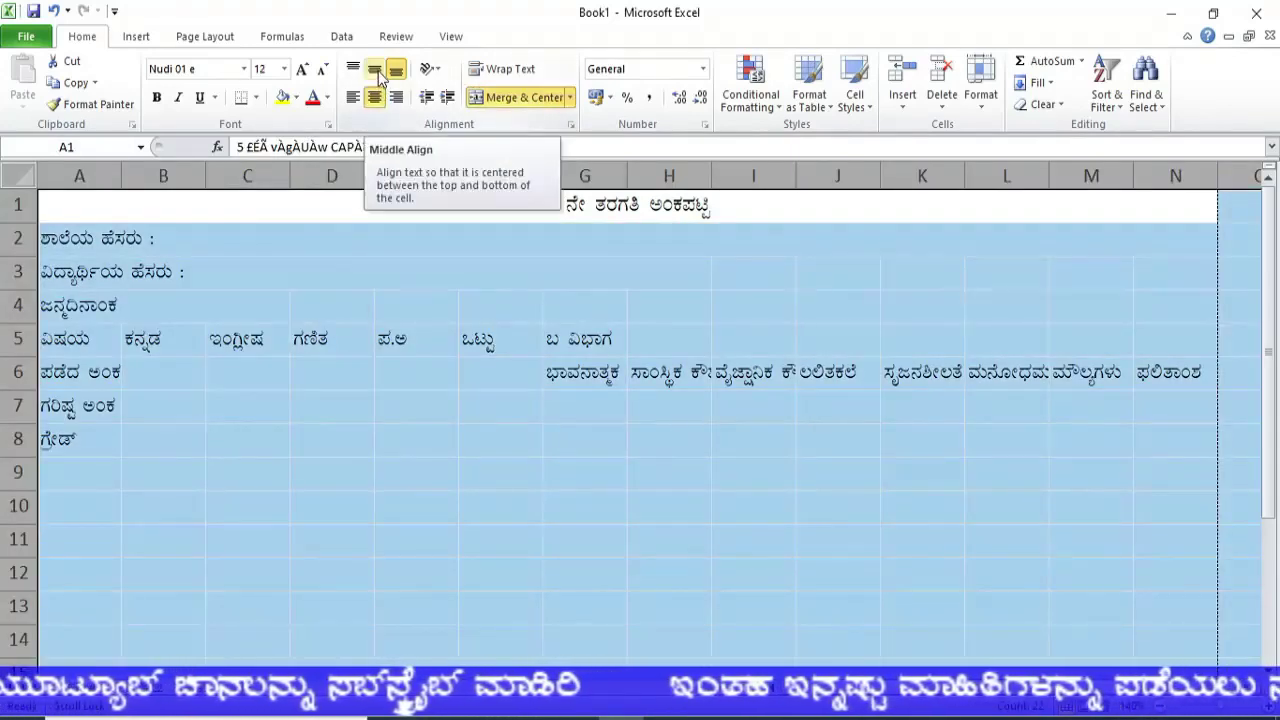
pyautogui.click(379, 72)
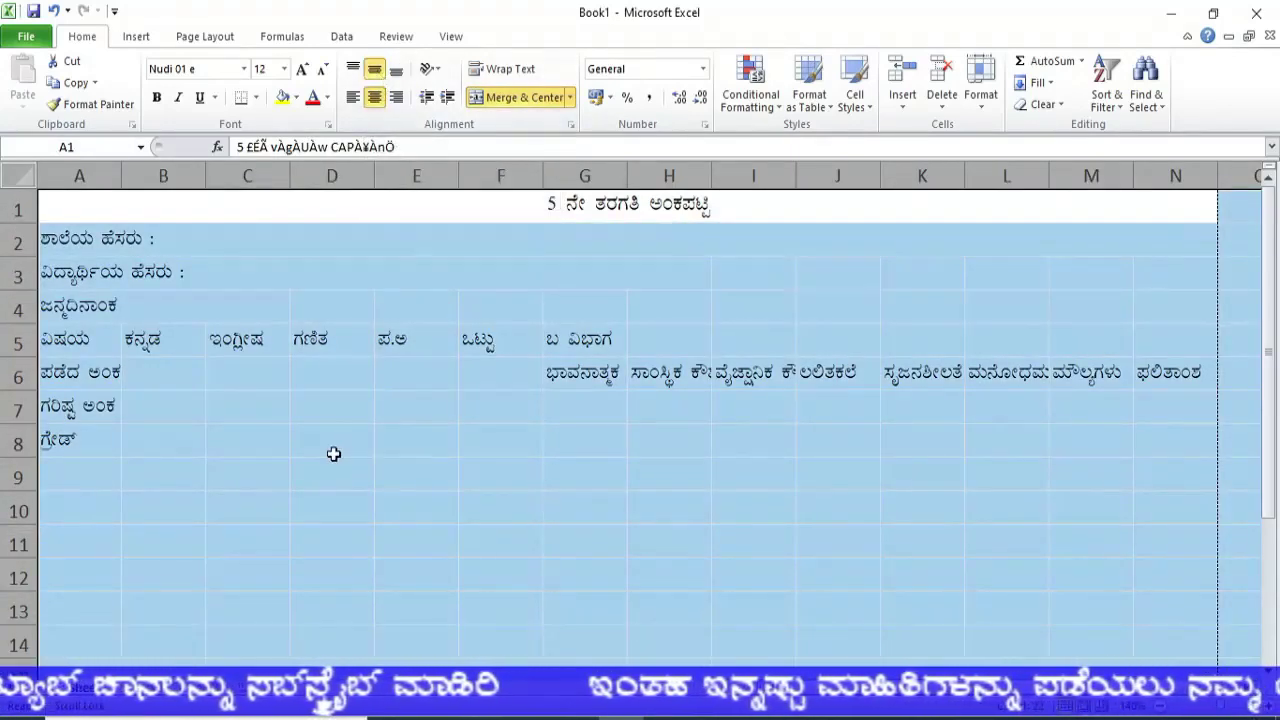
pyautogui.click(323, 400)
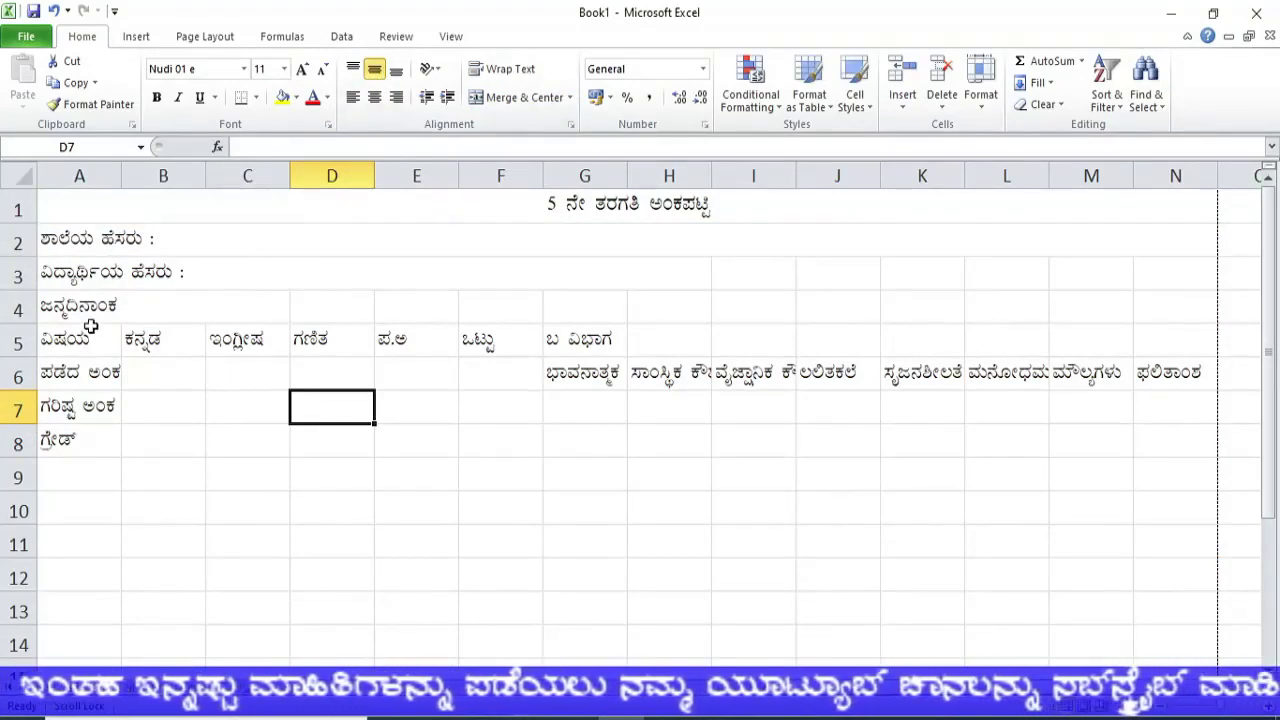
pyautogui.click(155, 243)
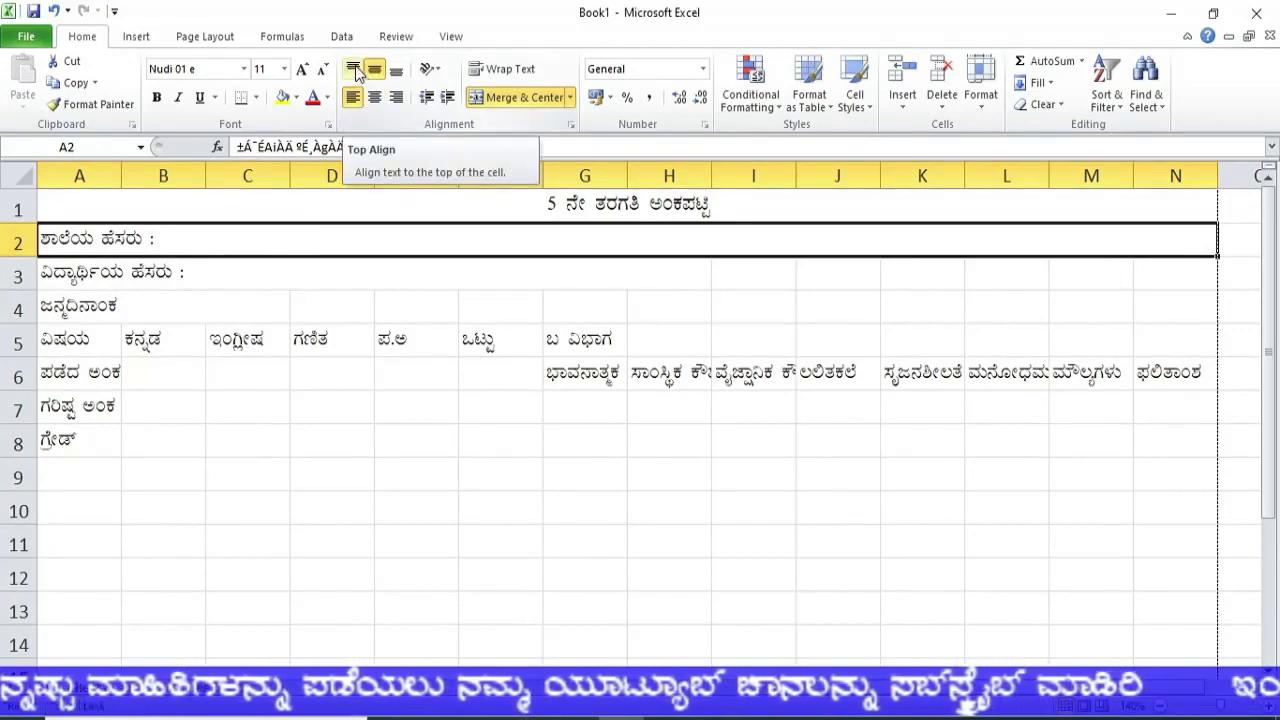
pyautogui.click(355, 70)
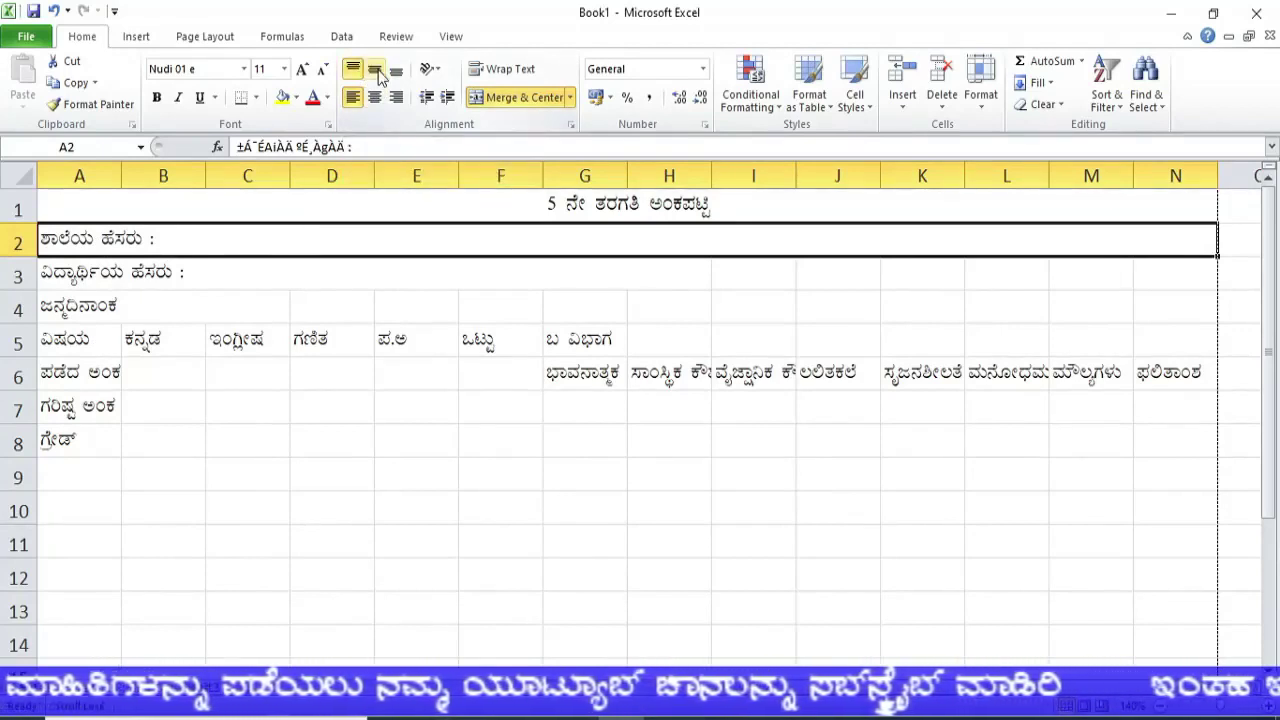
pyautogui.click(377, 71)
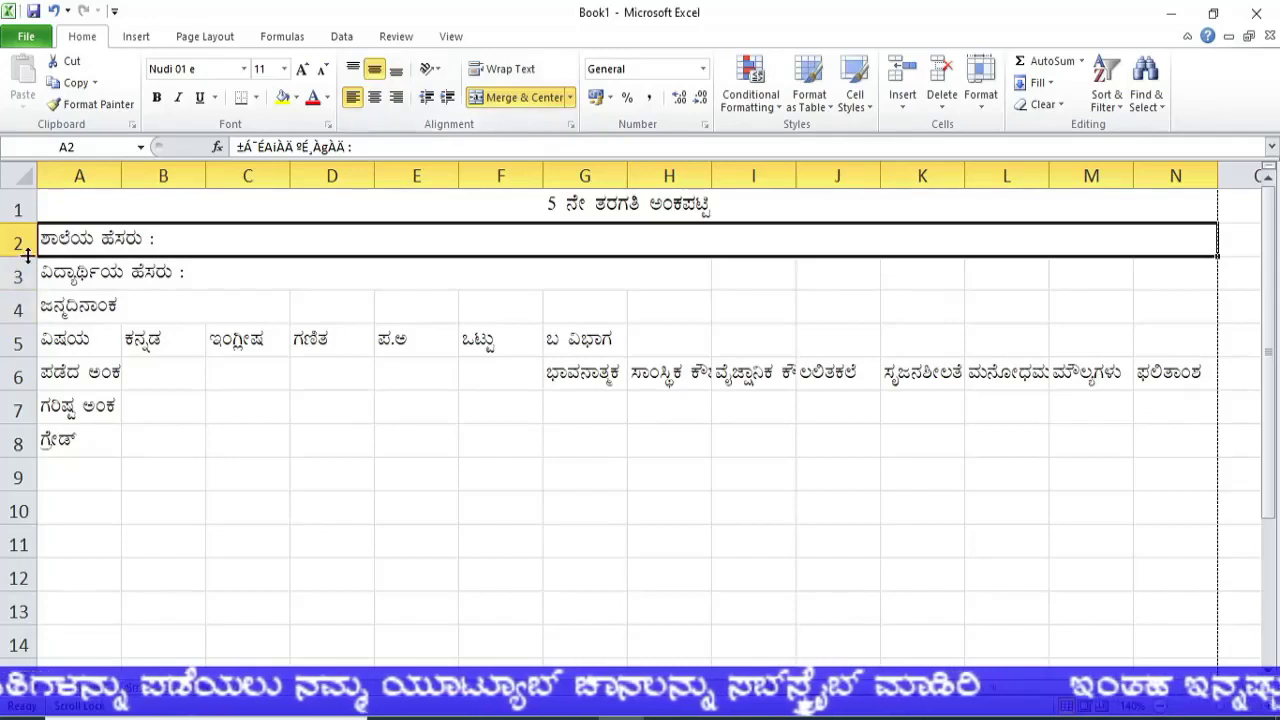
# Make row 2 taller and try top, middle and bottom, ending with middle sheet-wide
pyautogui.moveTo(18, 256); pyautogui.dragTo(18, 286)
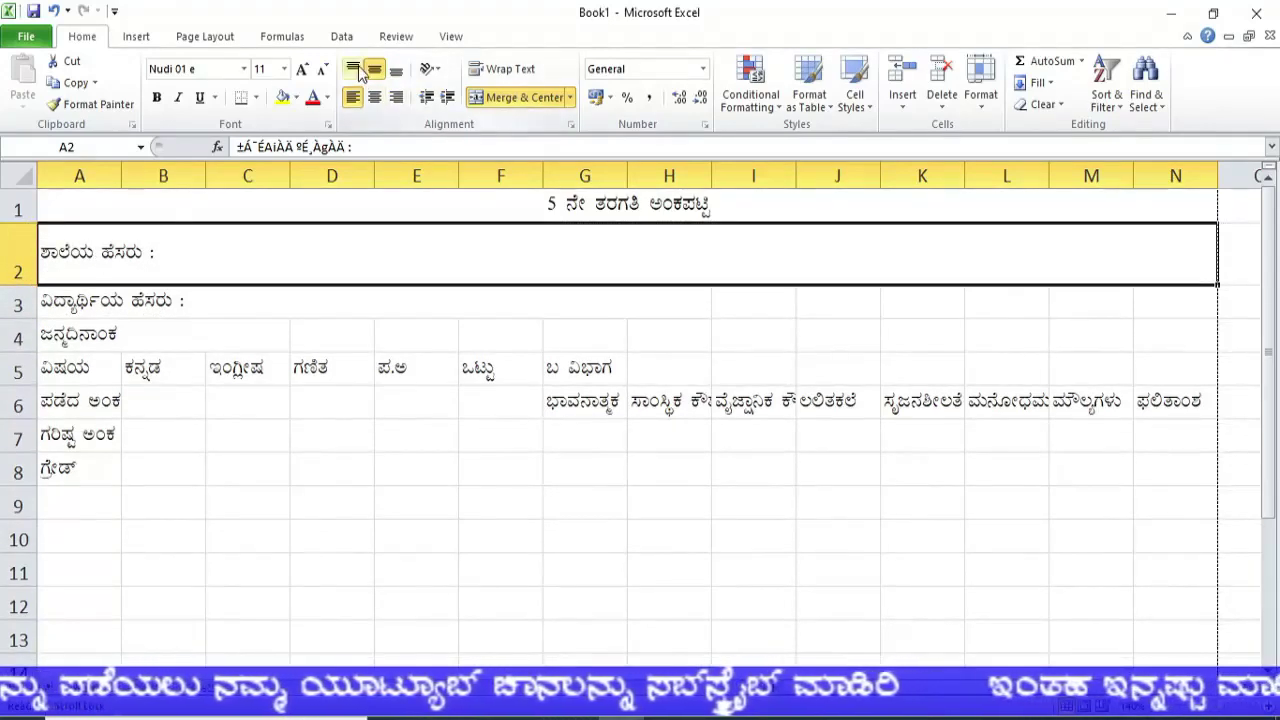
pyautogui.click(355, 70)
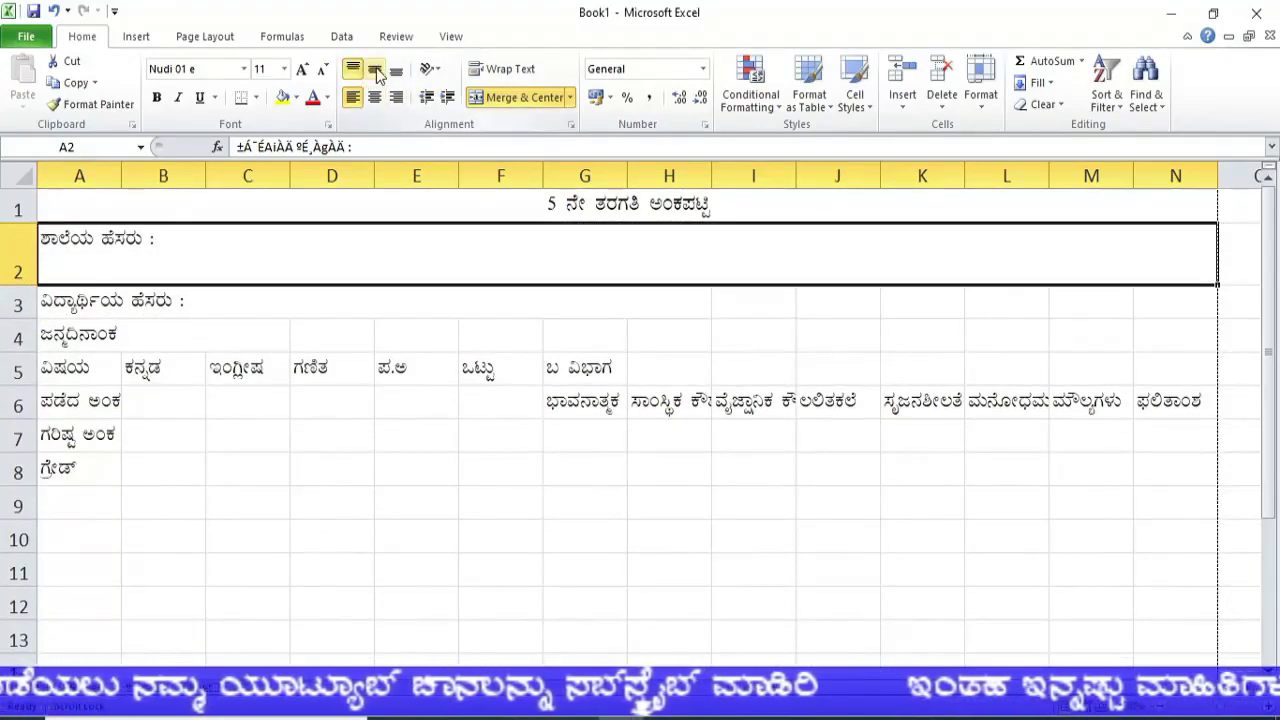
pyautogui.click(376, 72)
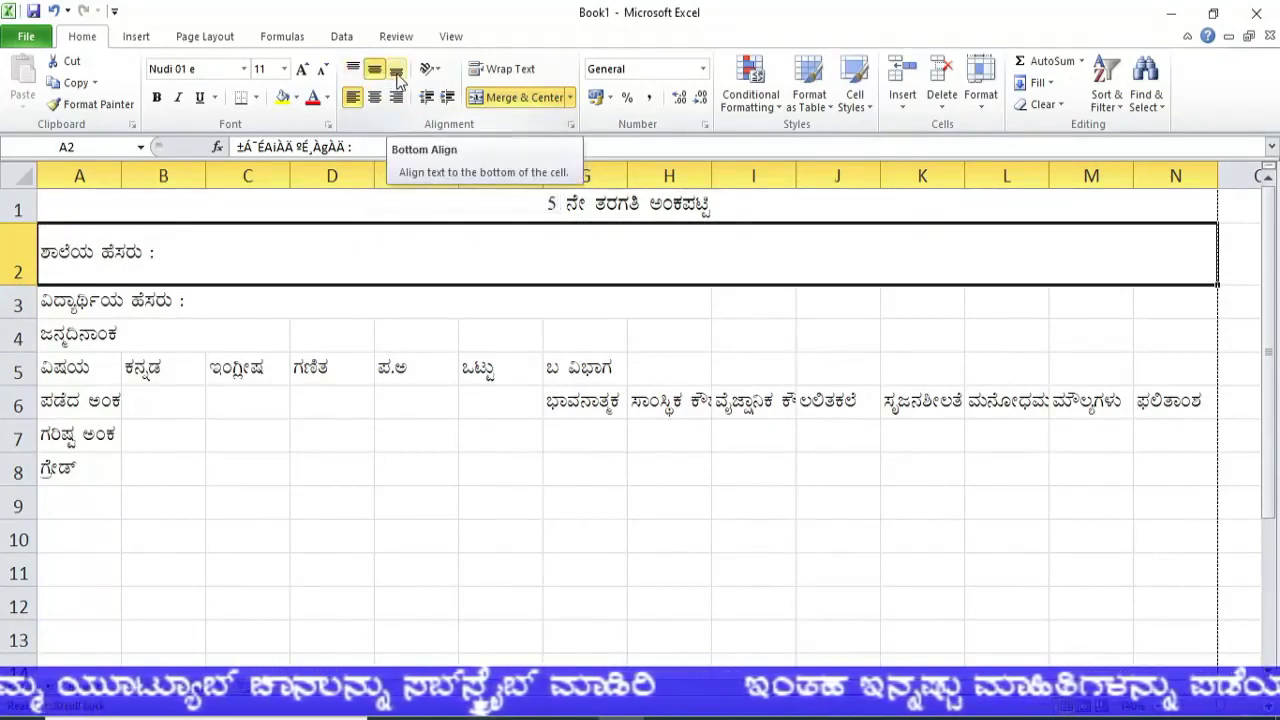
pyautogui.click(397, 76)
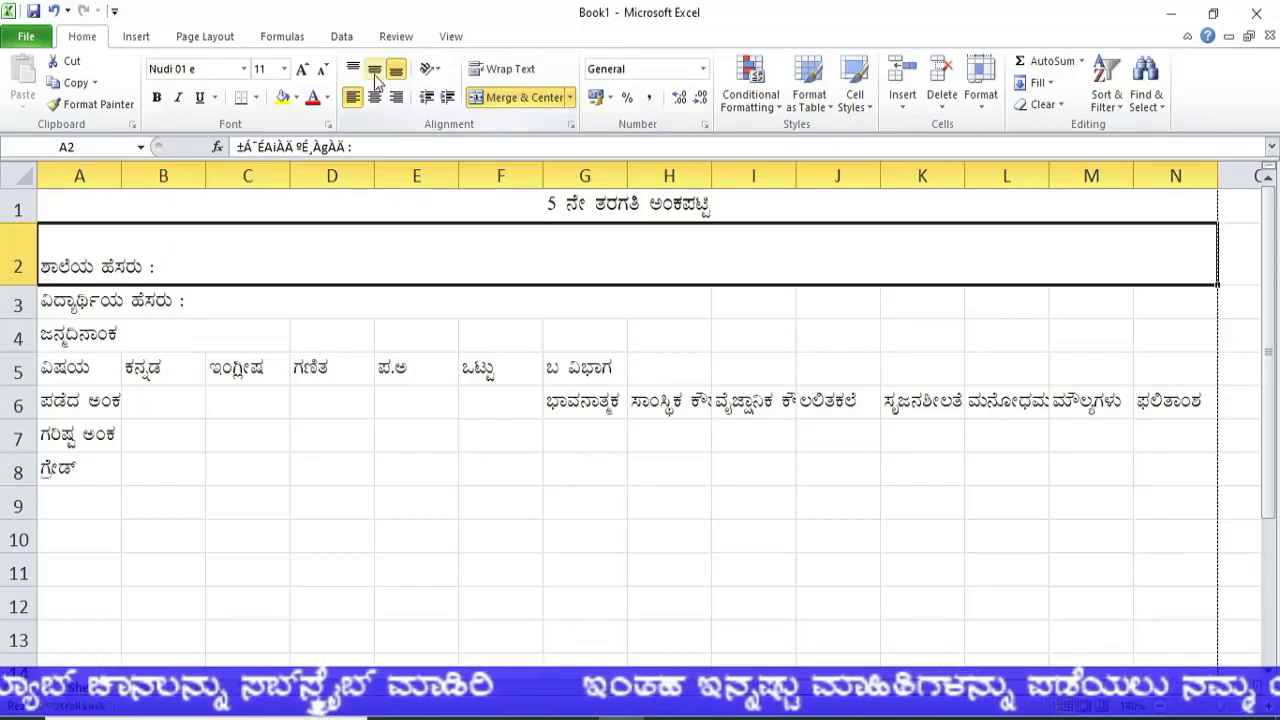
pyautogui.click(376, 76)
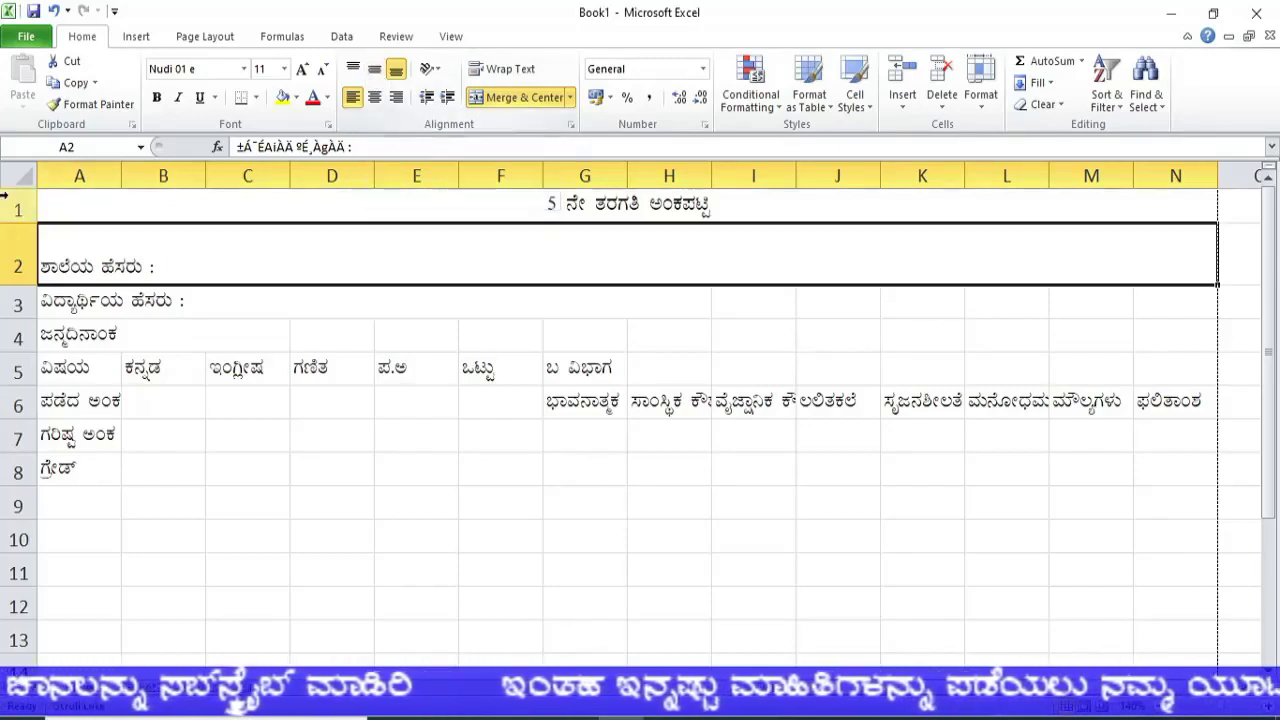
pyautogui.click(20, 172)
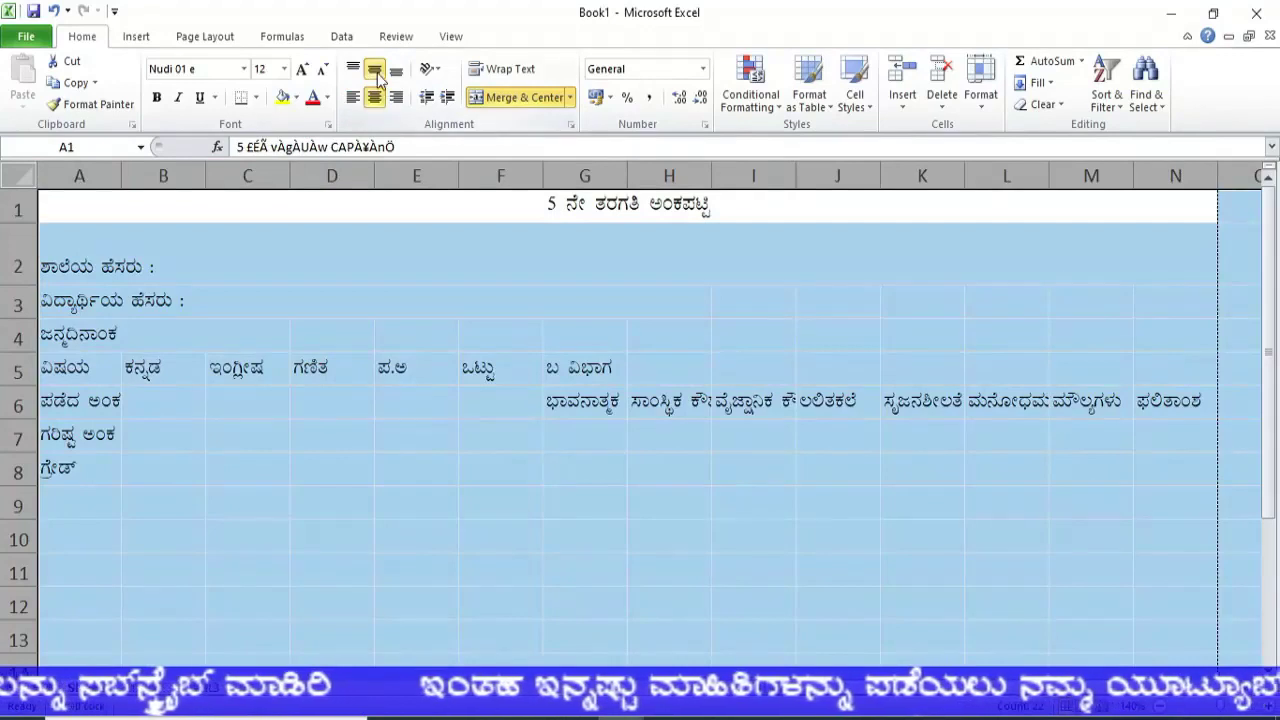
pyautogui.click(374, 72)
pyautogui.click(216, 368)
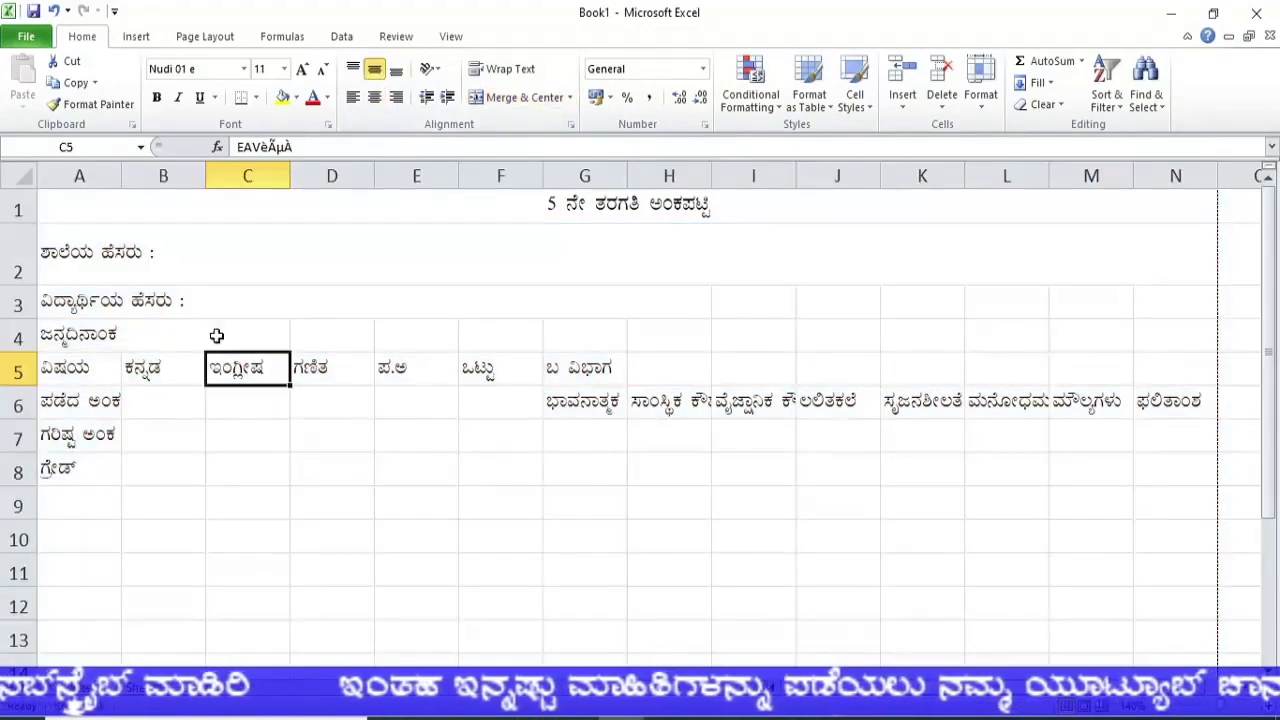
# Return row 2 to normal height and merge cells I3:N3
pyautogui.moveTo(23, 287); pyautogui.dragTo(24, 262)
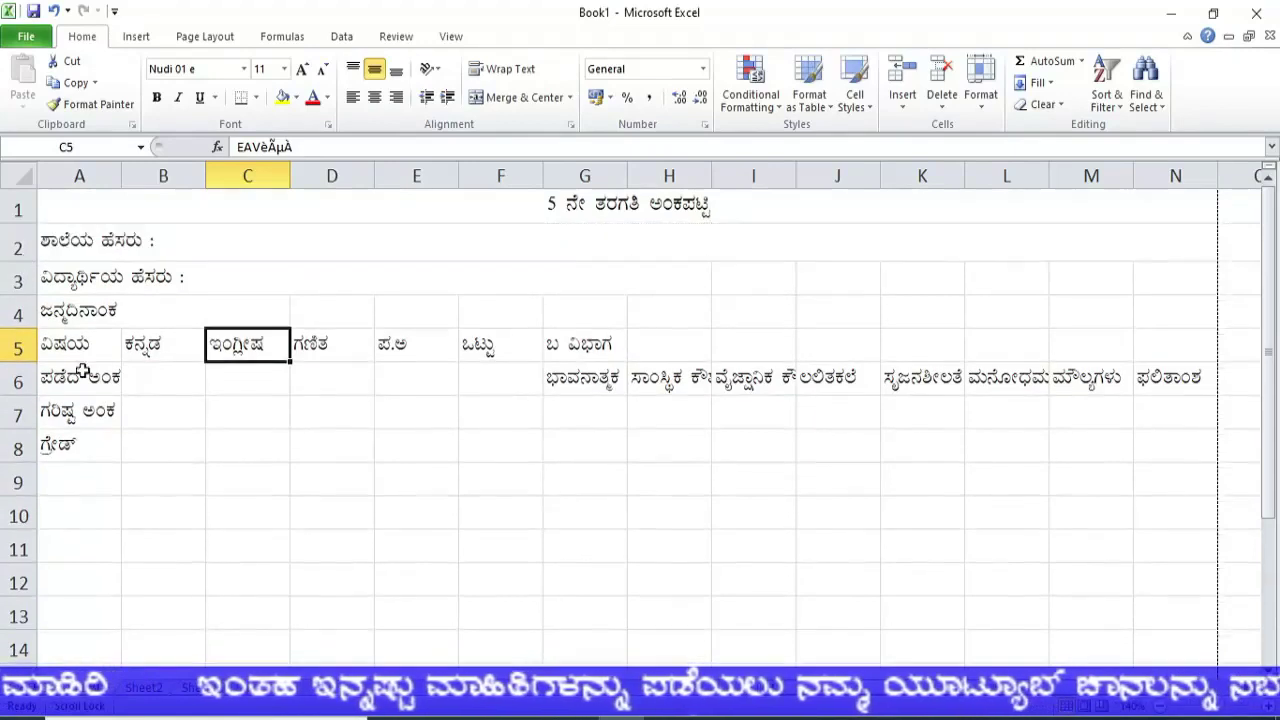
pyautogui.click(588, 491)
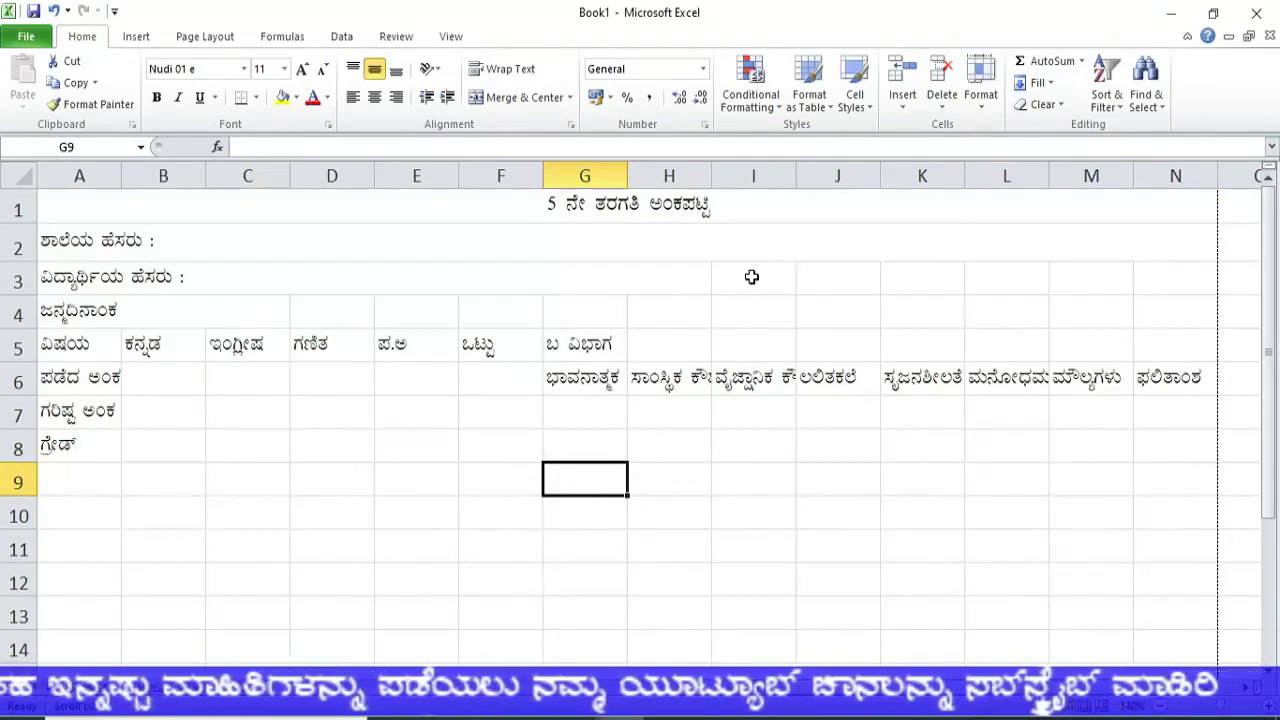
pyautogui.moveTo(752, 277); pyautogui.dragTo(1150, 280)
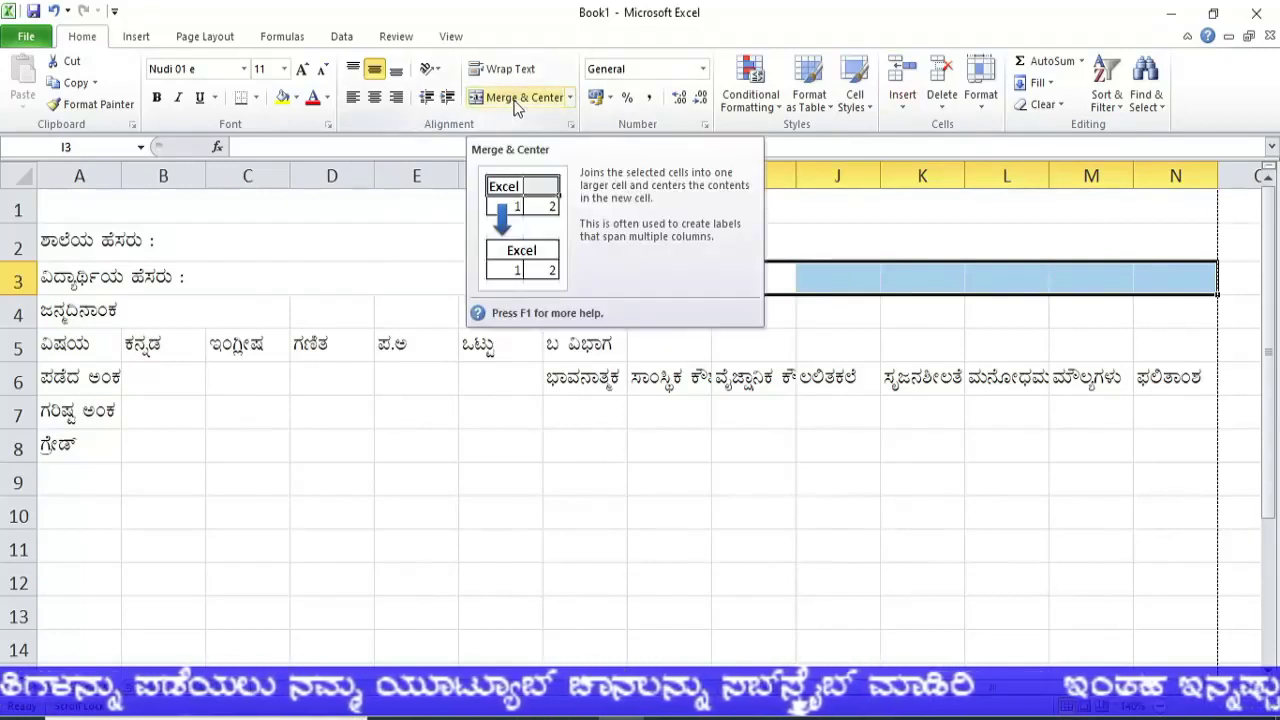
pyautogui.click(517, 107)
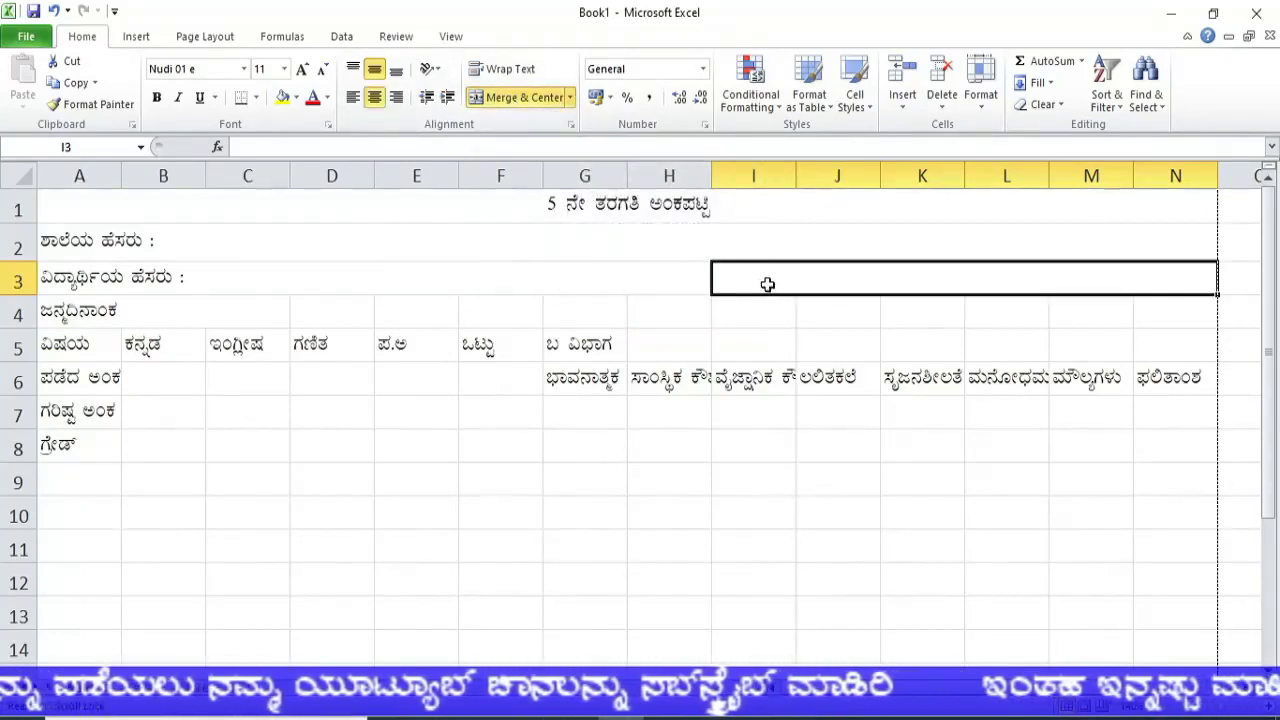
# Enter the 'ಎಸ್.ಎ.ಟಿ.ಎಸ್ ನಂ :' label in I3:N3 and left-align it
pyautogui.write('J,')
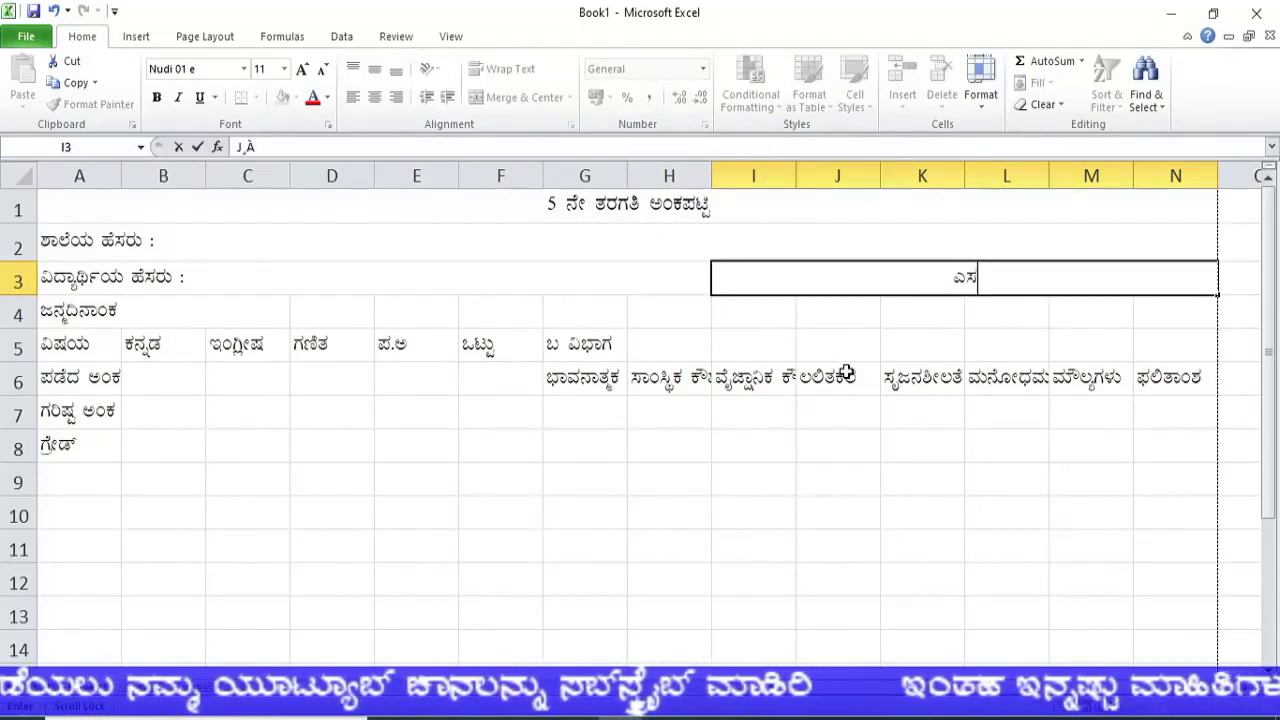
pyautogui.write('i')
pyautogui.write('J.')
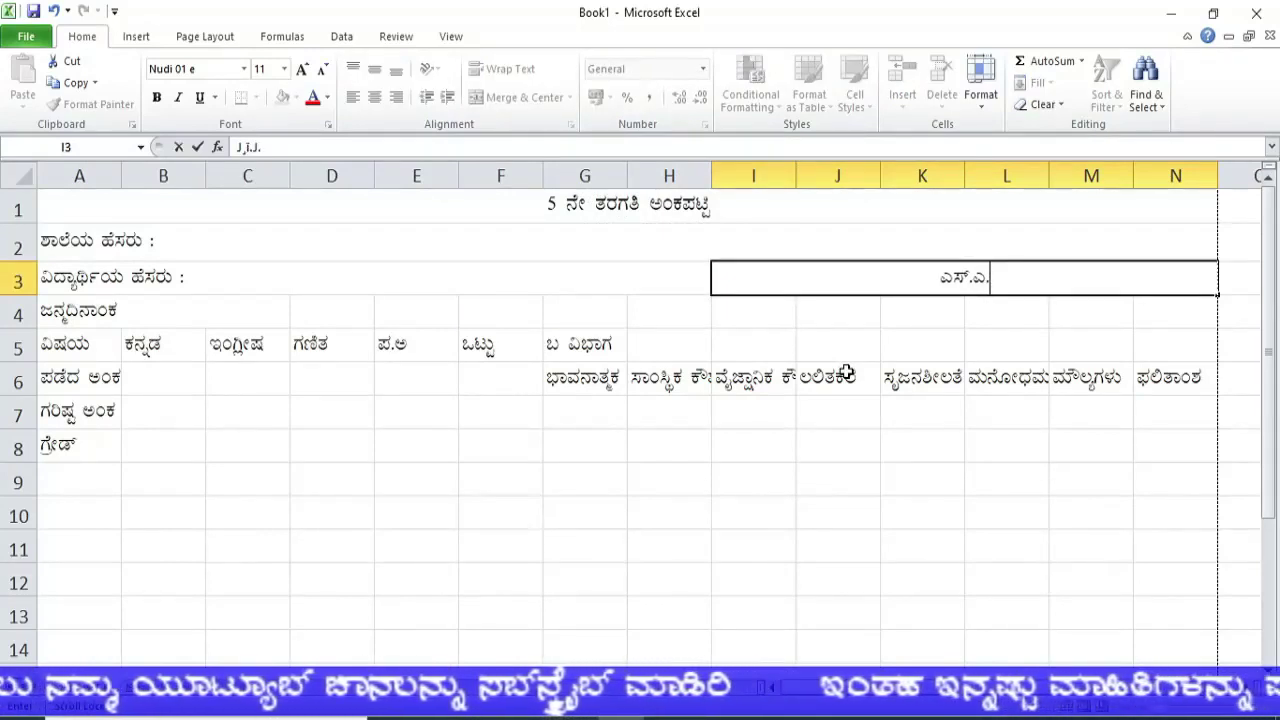
pyautogui.write('n.Ji')
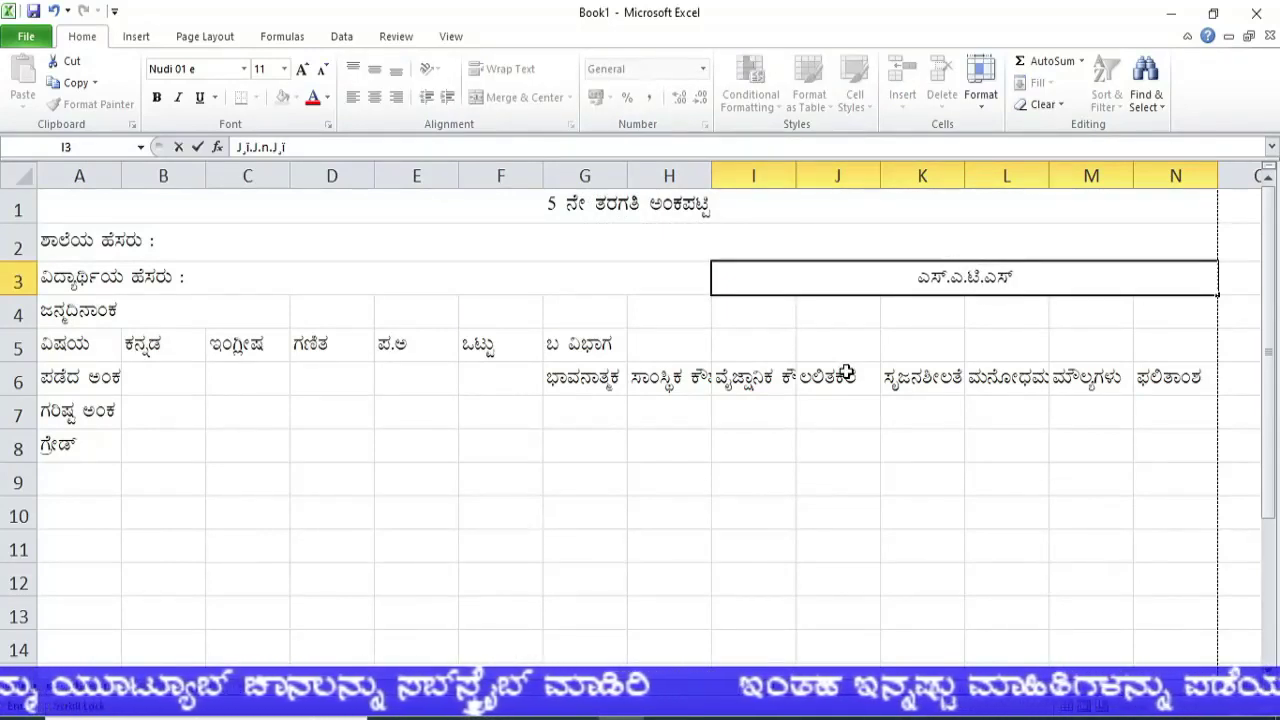
pyautogui.write(' £ÀA')
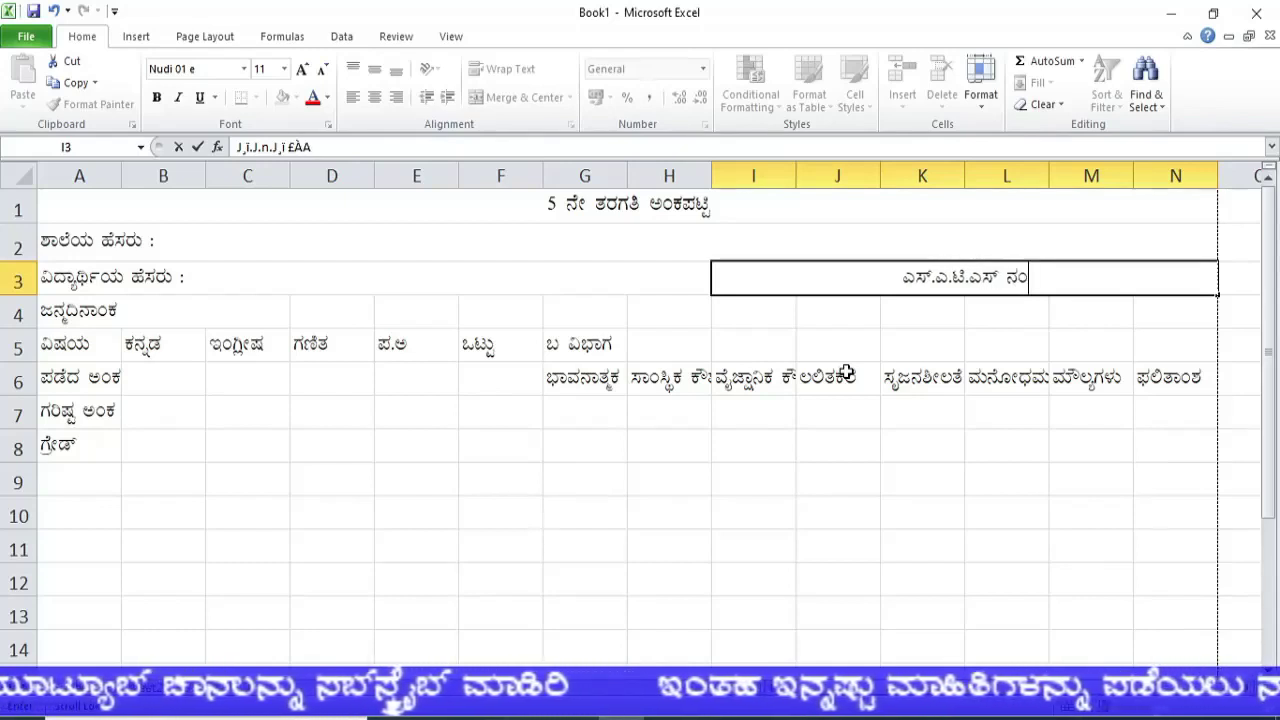
pyautogui.write(' :')
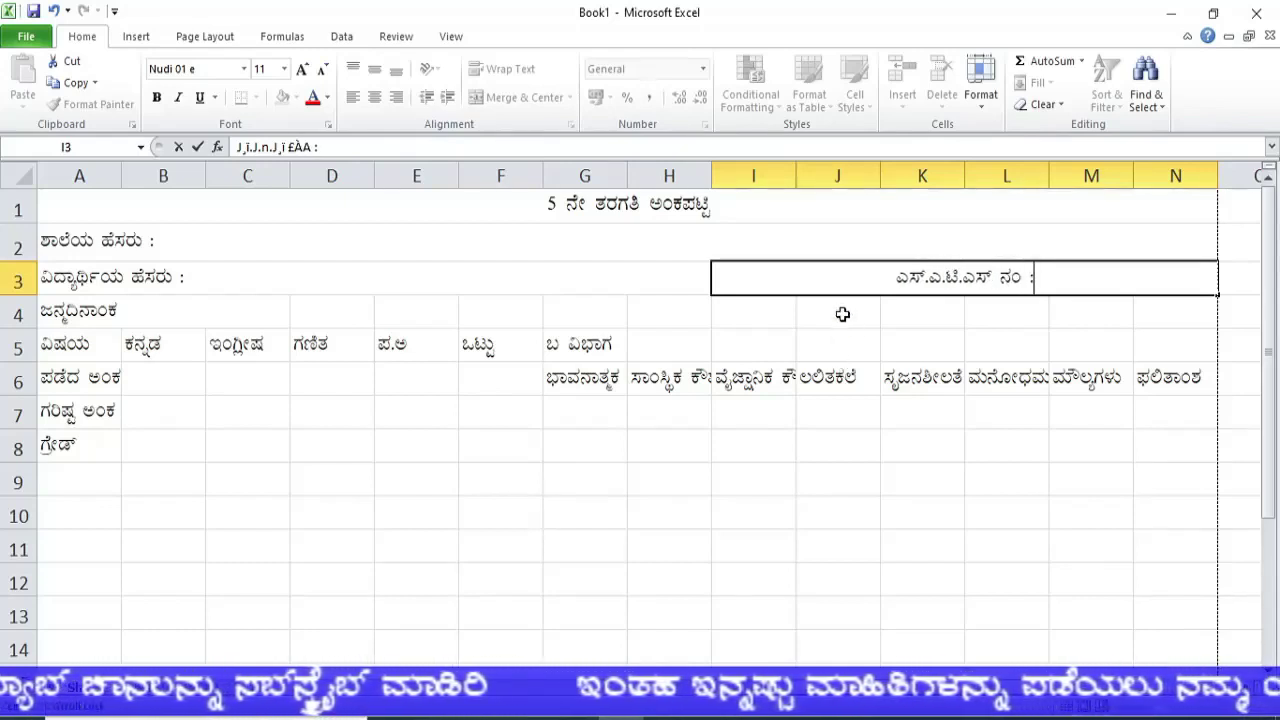
pyautogui.press('Return')
pyautogui.click(808, 277)
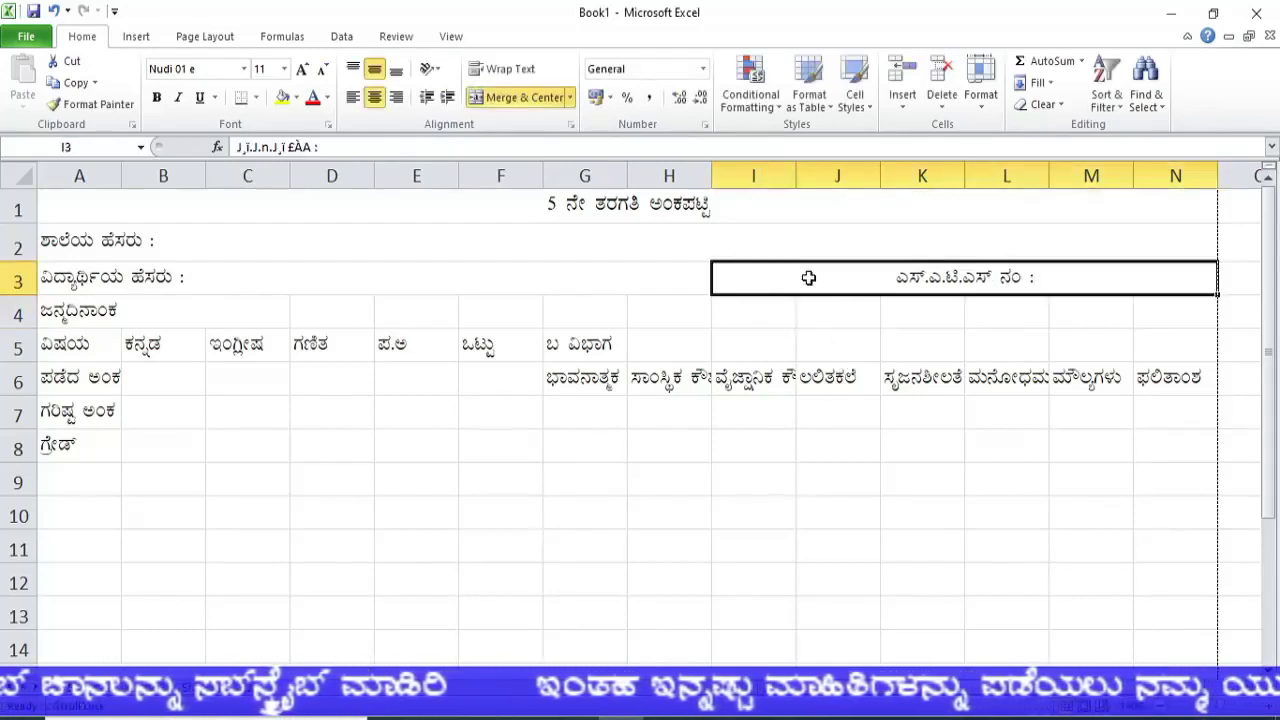
pyautogui.click(353, 97)
pyautogui.click(335, 512)
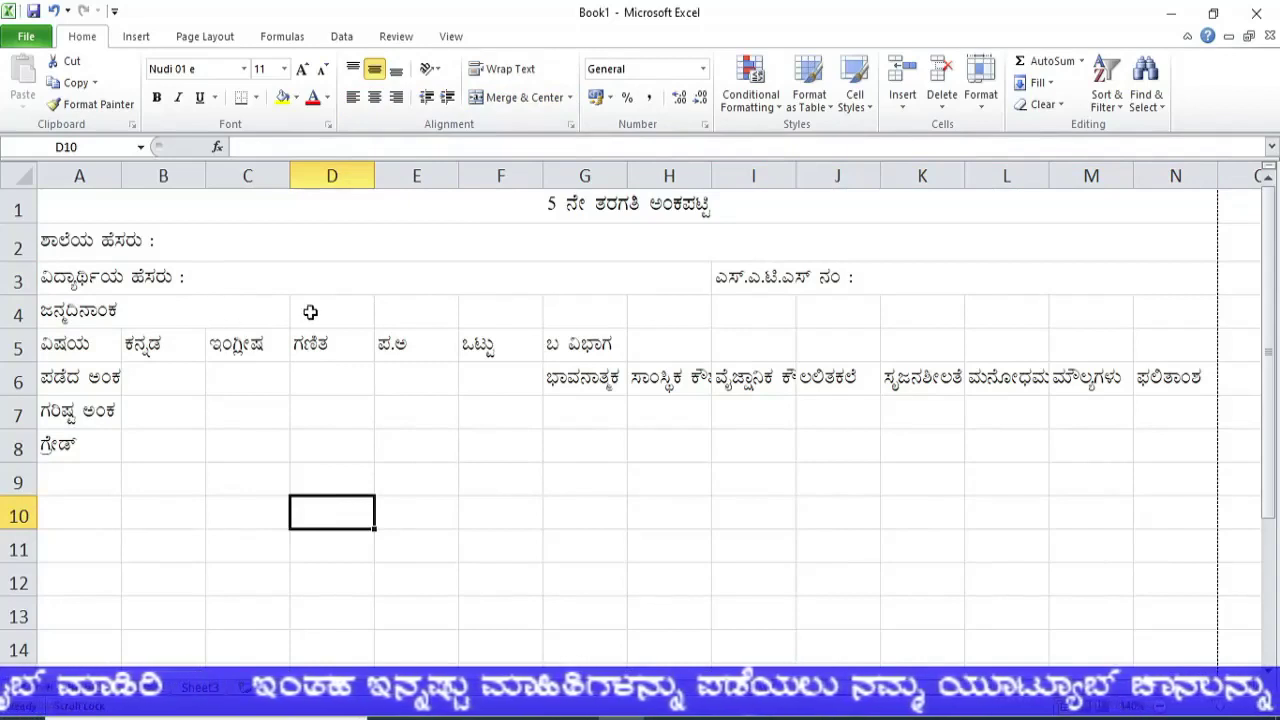
# Merge A4:D4 and left-align the 'ಜನ್ಮದಿನಾಂಕ' label in it
pyautogui.moveTo(90, 314); pyautogui.dragTo(364, 309)
pyautogui.click(518, 97)
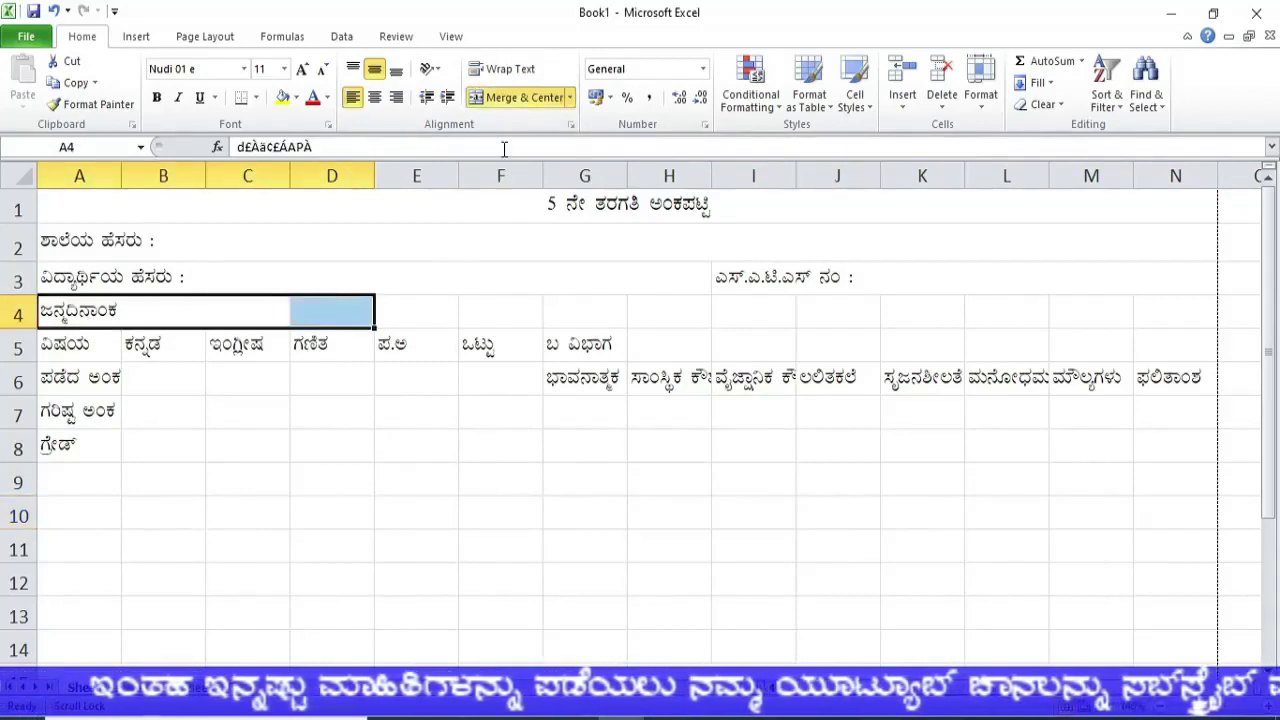
pyautogui.click(520, 100)
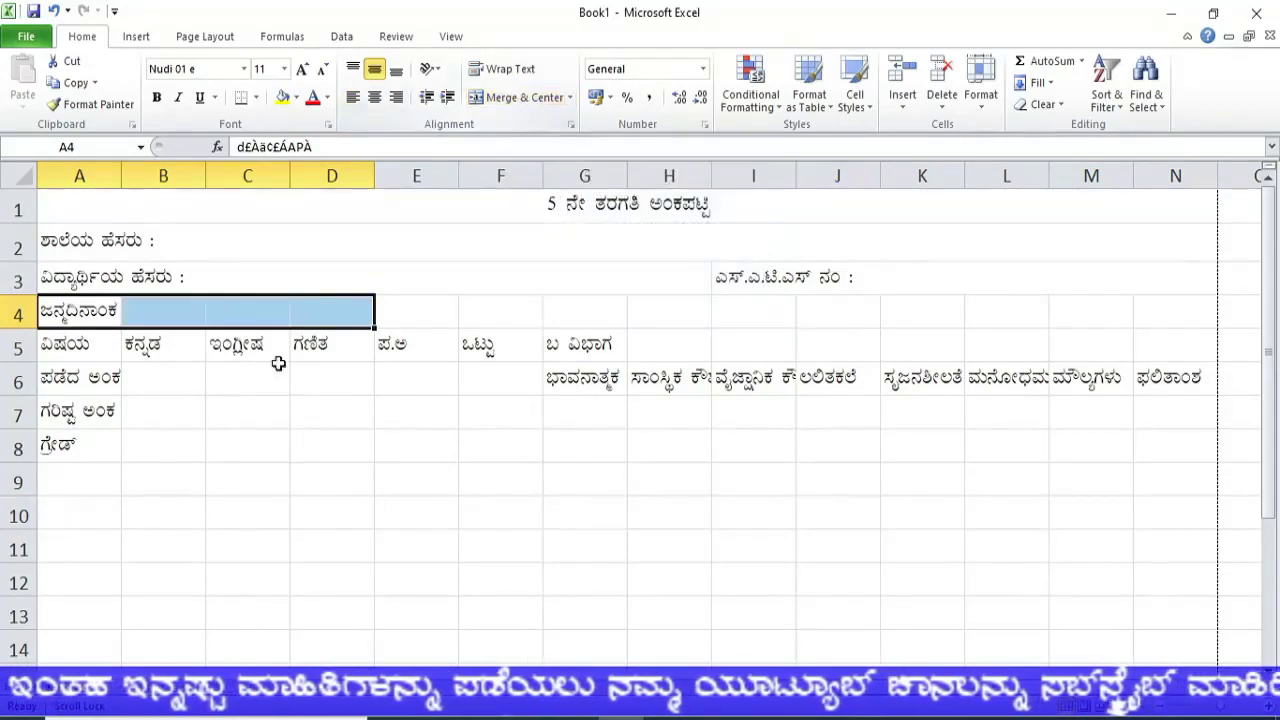
pyautogui.click(425, 505)
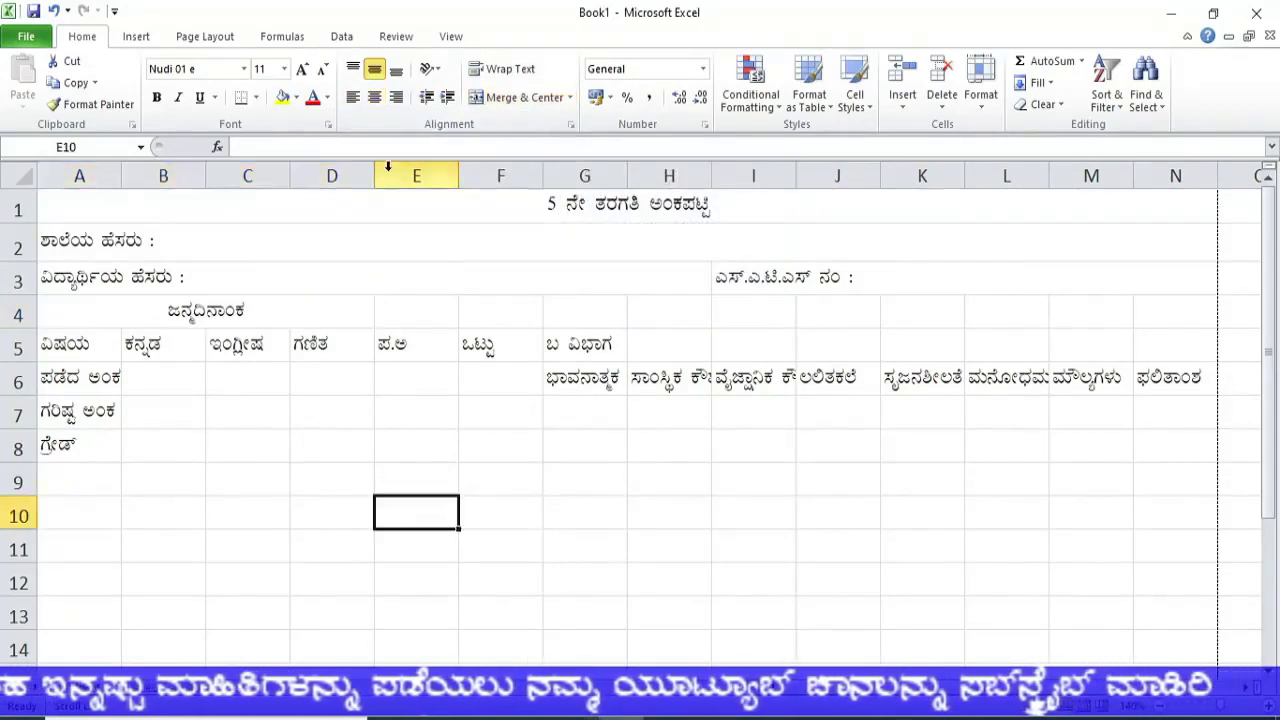
pyautogui.click(286, 315)
pyautogui.click(353, 97)
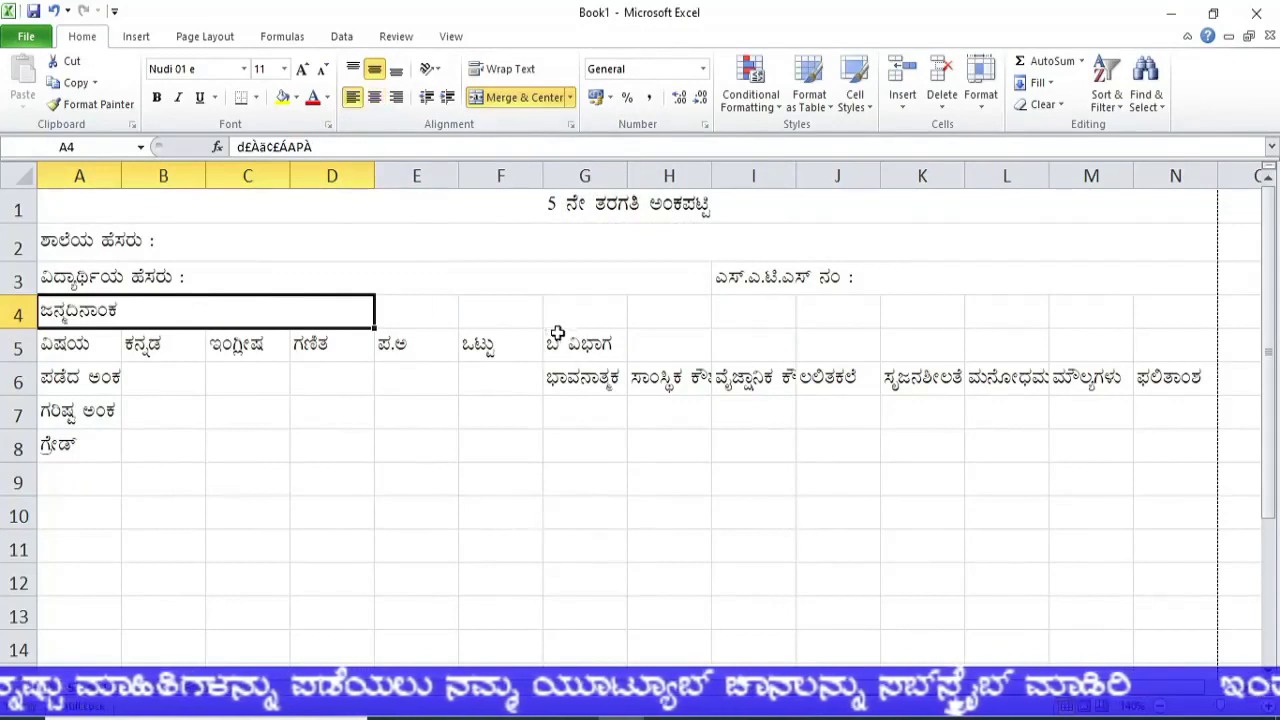
pyautogui.click(584, 310)
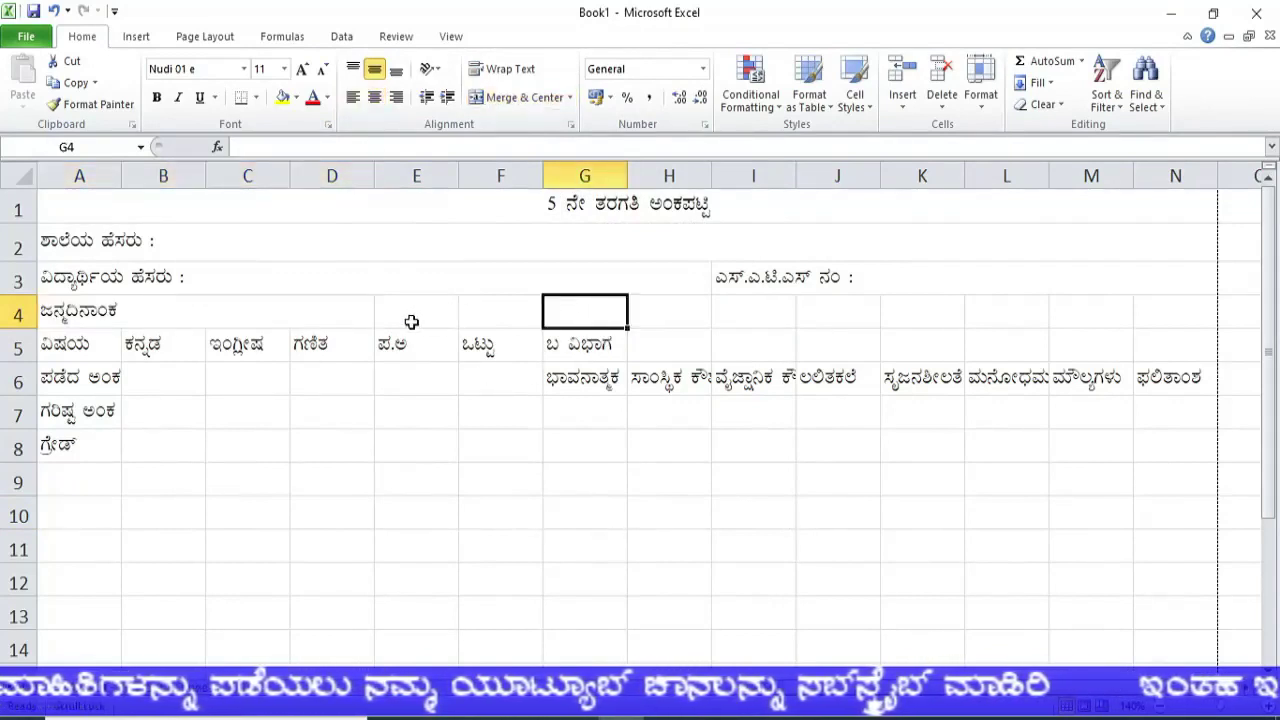
pyautogui.moveTo(418, 313); pyautogui.dragTo(904, 312)
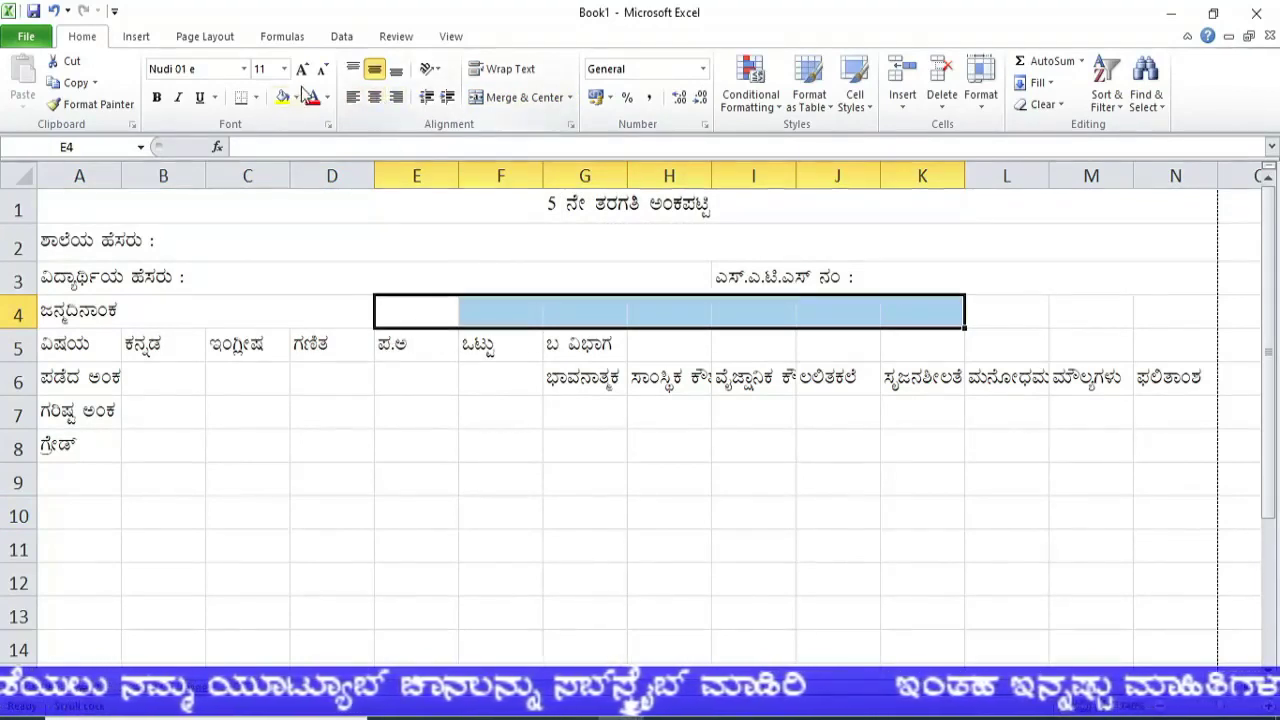
# Merge E4:J4 and K4:N4 as two separate blocks instead of one E4:K4 merge
pyautogui.click(507, 97)
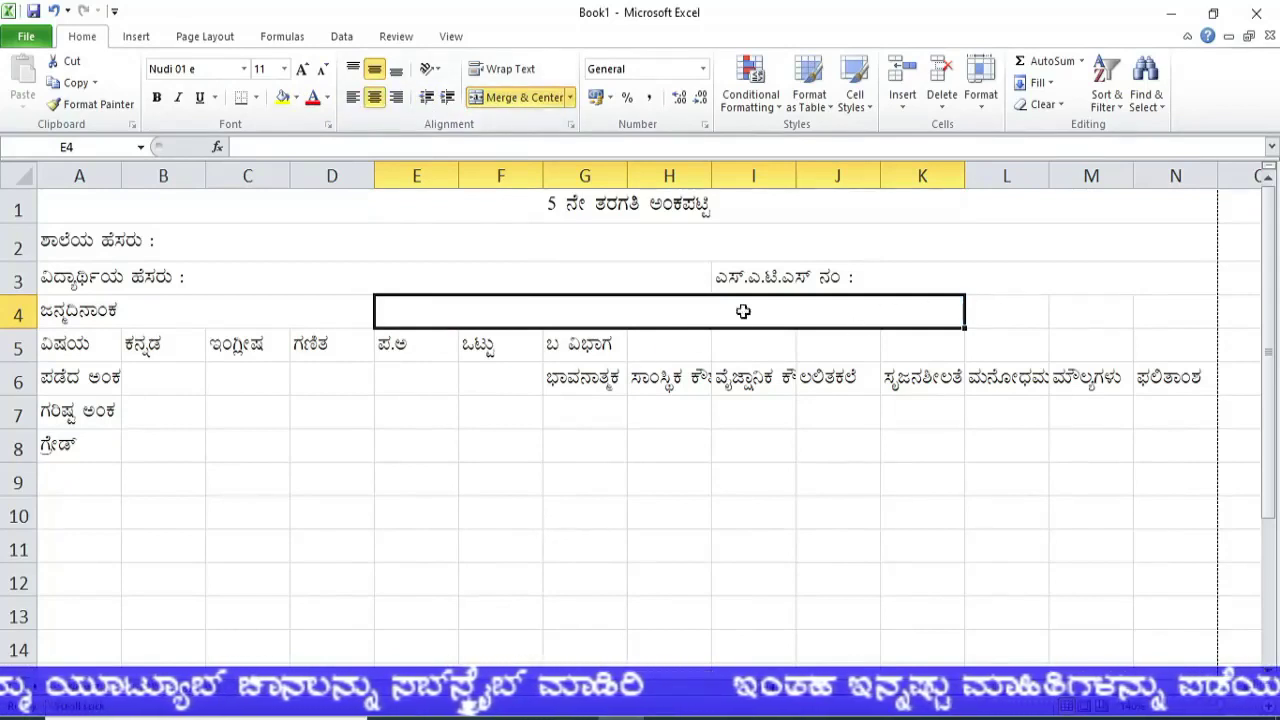
pyautogui.click(519, 97)
pyautogui.moveTo(420, 308); pyautogui.dragTo(800, 306)
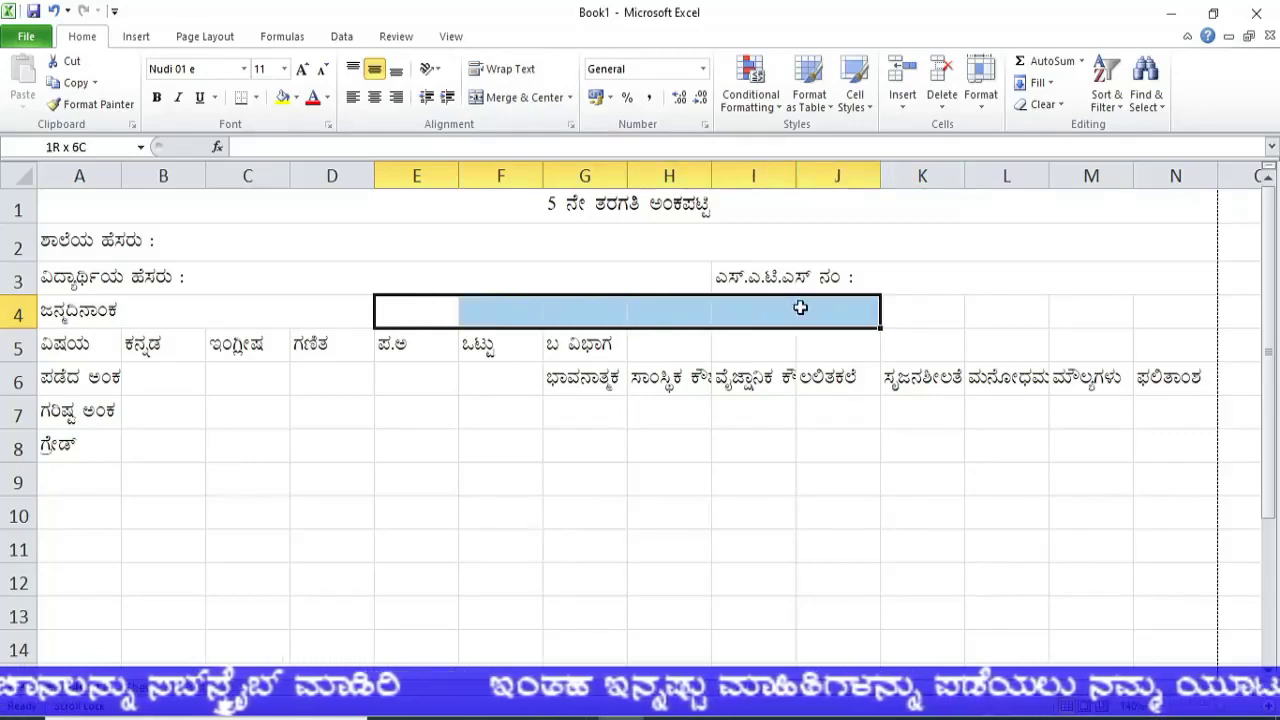
pyautogui.click(525, 97)
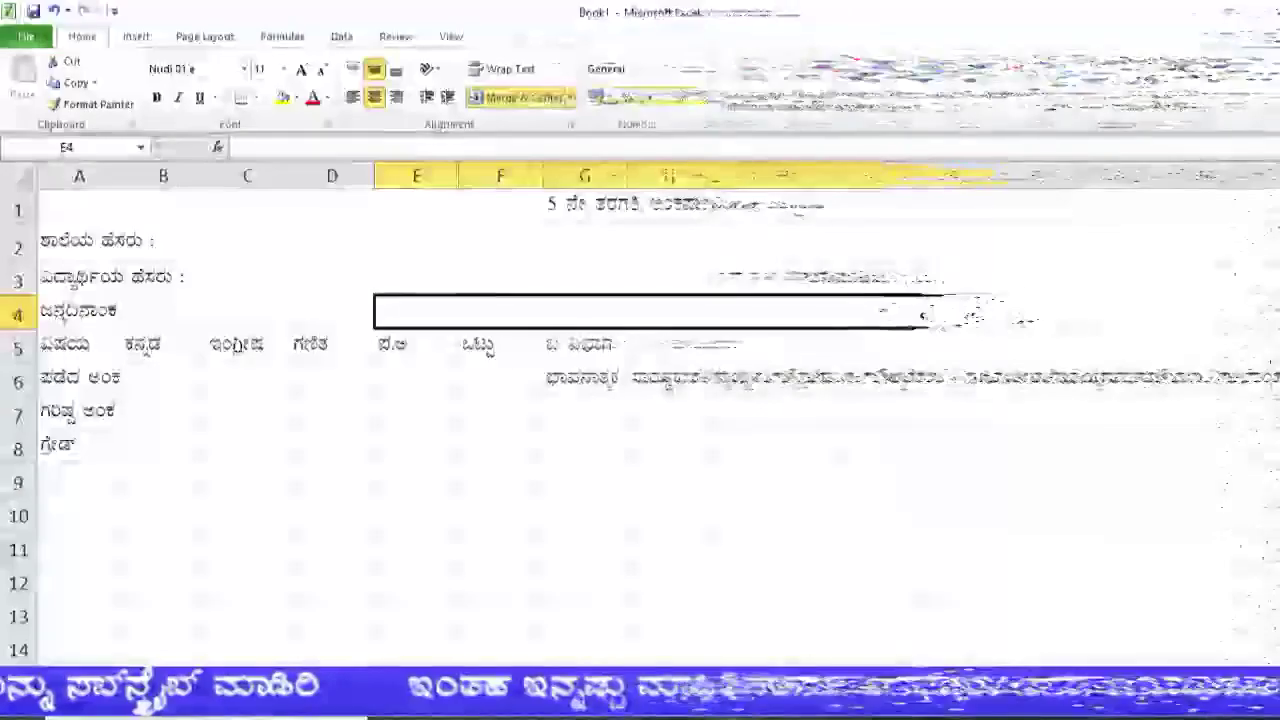
pyautogui.moveTo(929, 311); pyautogui.dragTo(1176, 313)
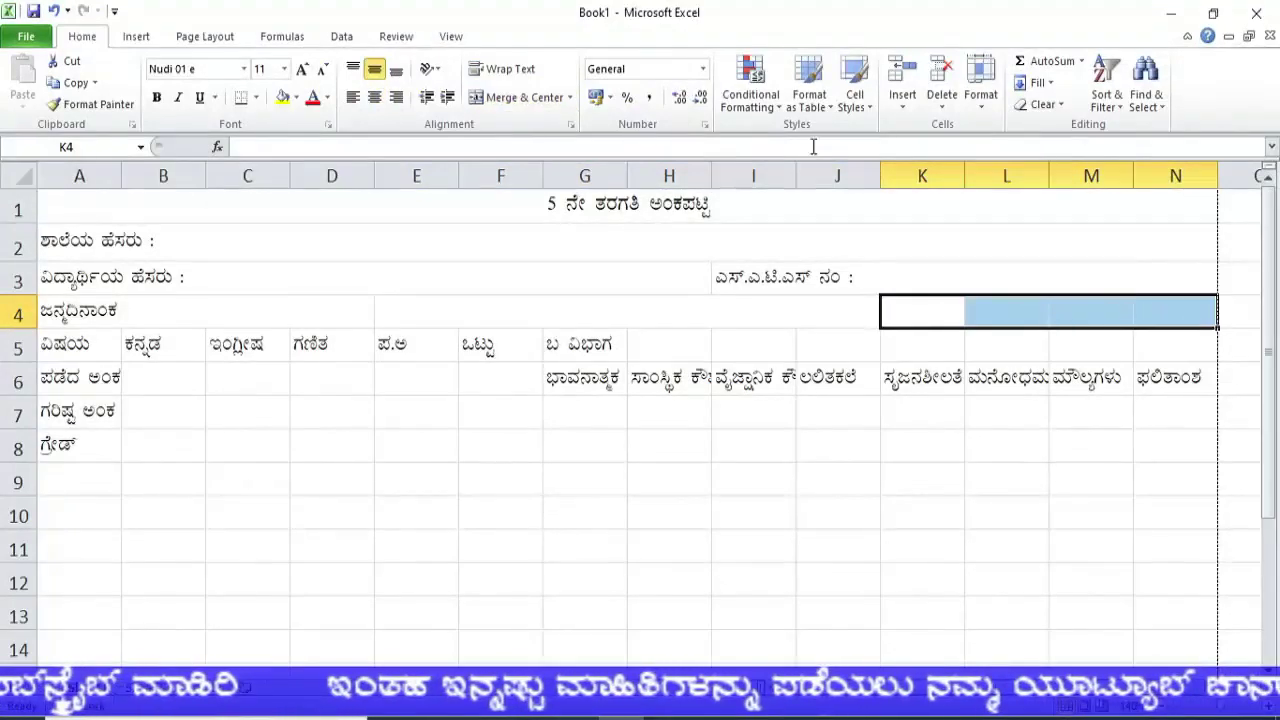
pyautogui.click(521, 97)
# Type 'ಜಾತಿ :' in E4:J4, and enter then delete a label in K4:N4
pyautogui.click(462, 324)
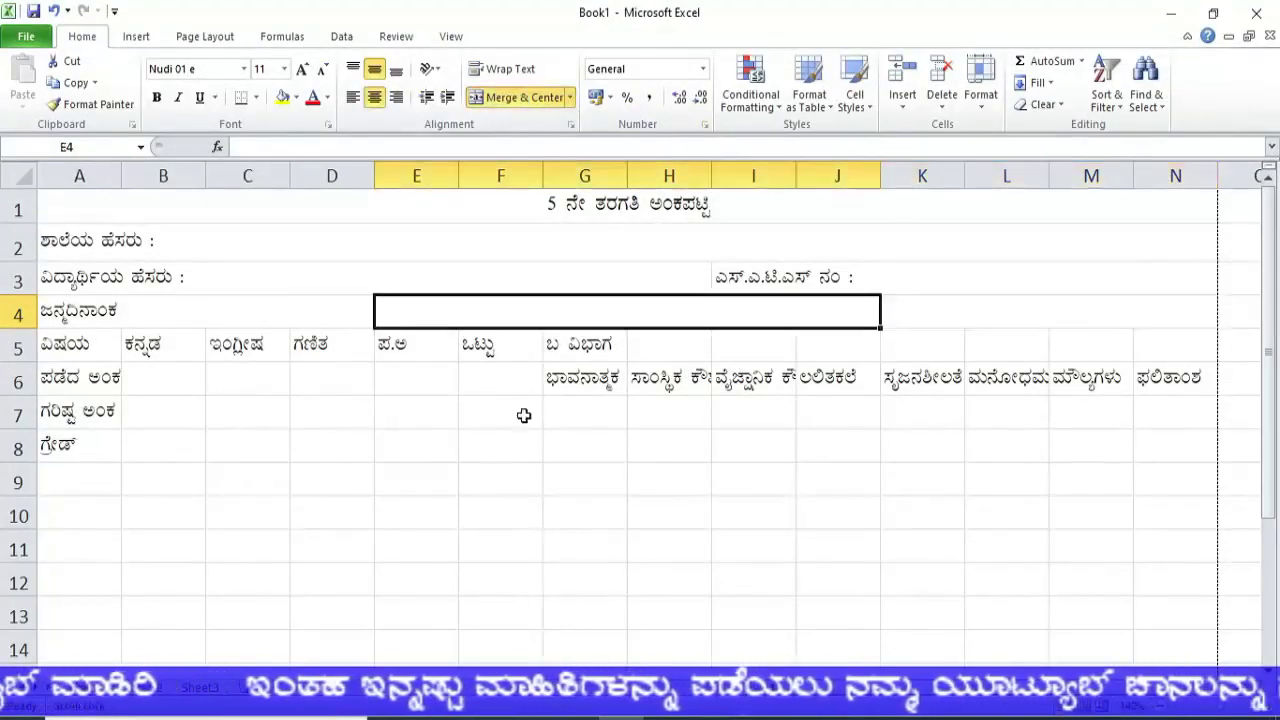
pyautogui.write('d')
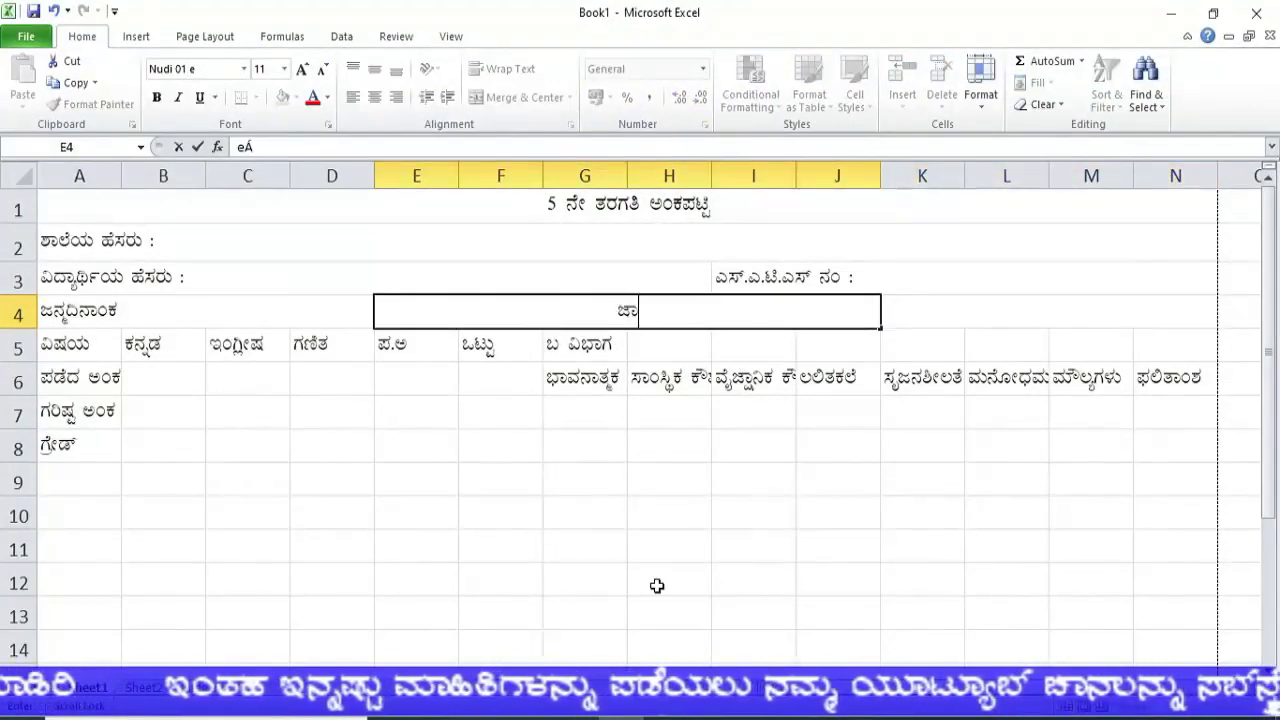
pyautogui.write(' :')
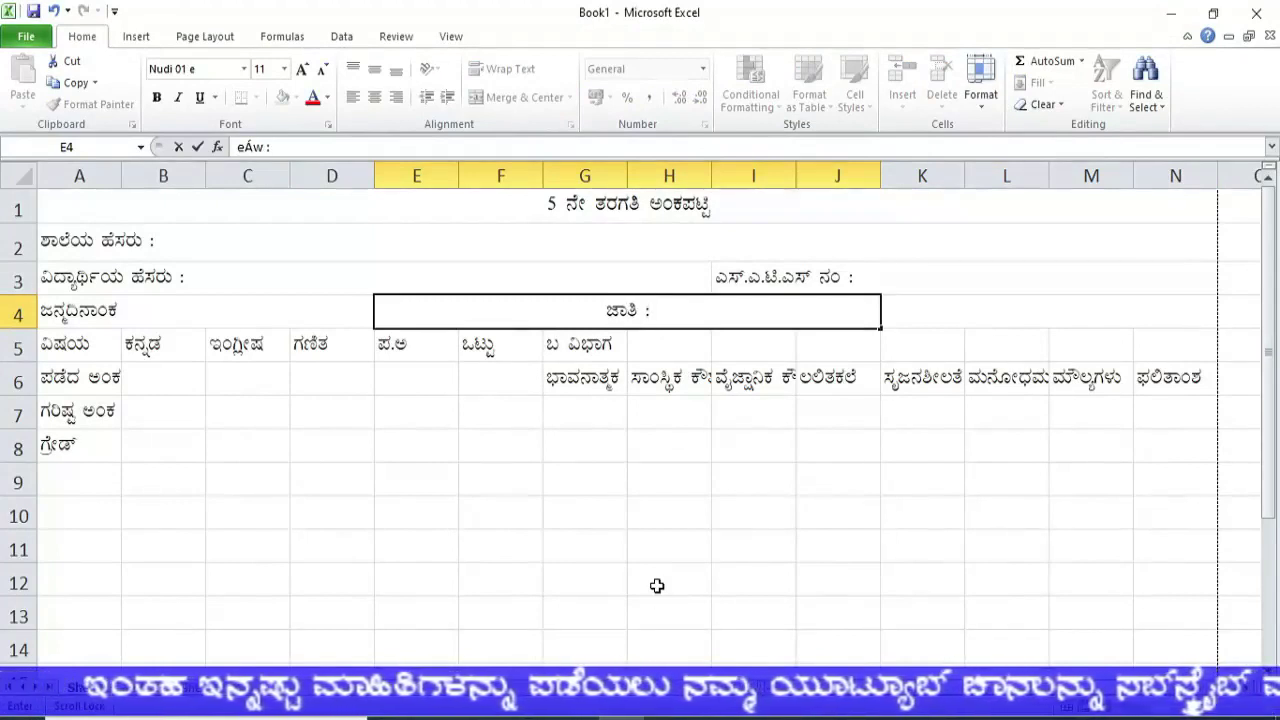
pyautogui.click(914, 318)
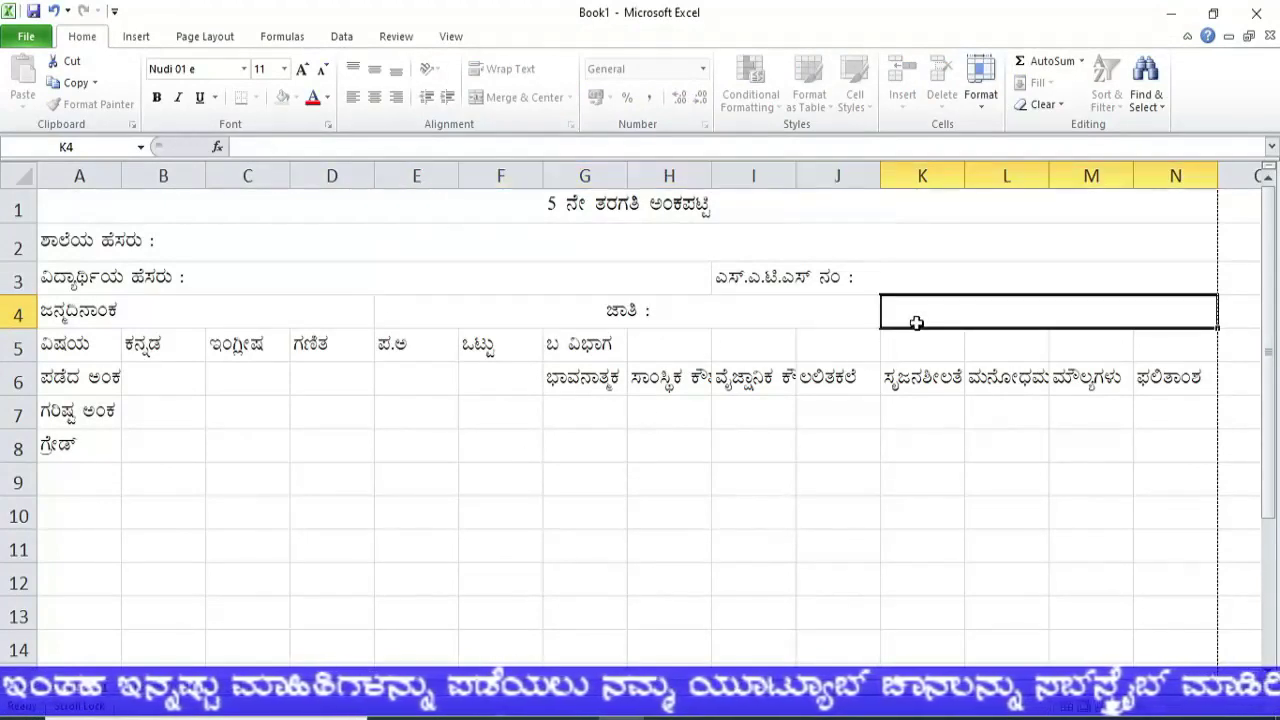
pyautogui.write('d£Àä')
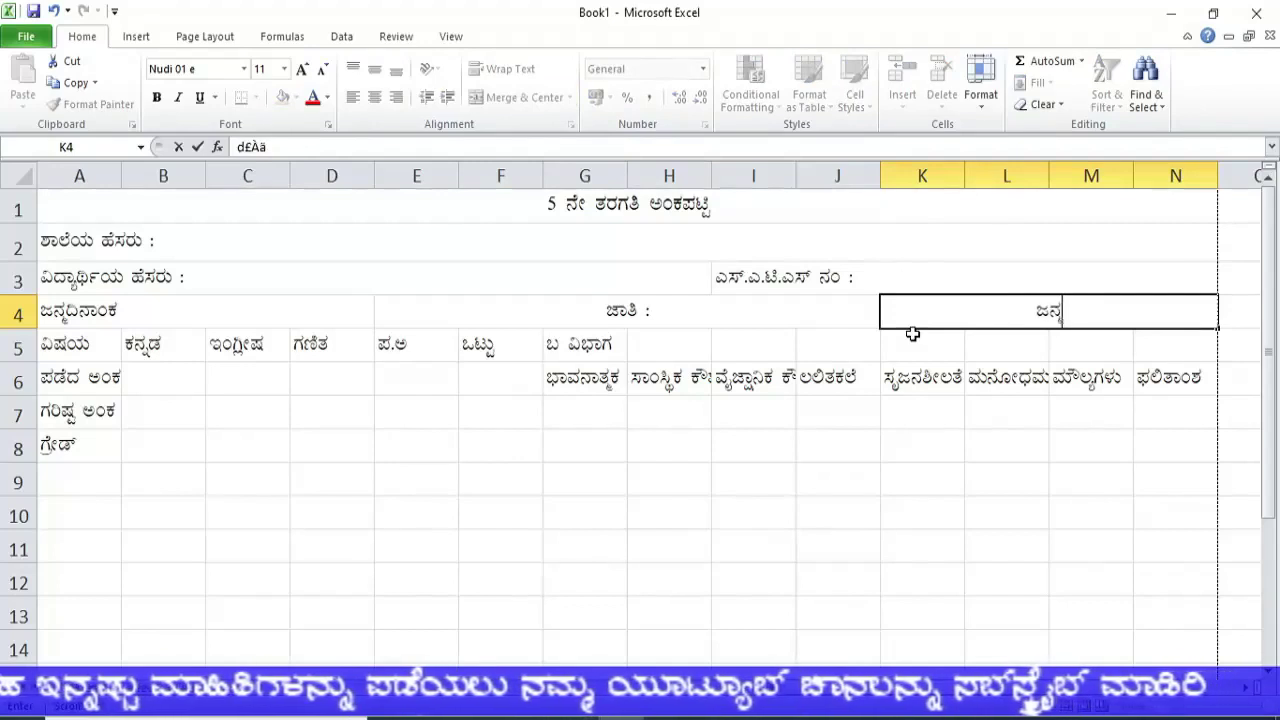
pyautogui.write(' ¢£ÁAPÀ')
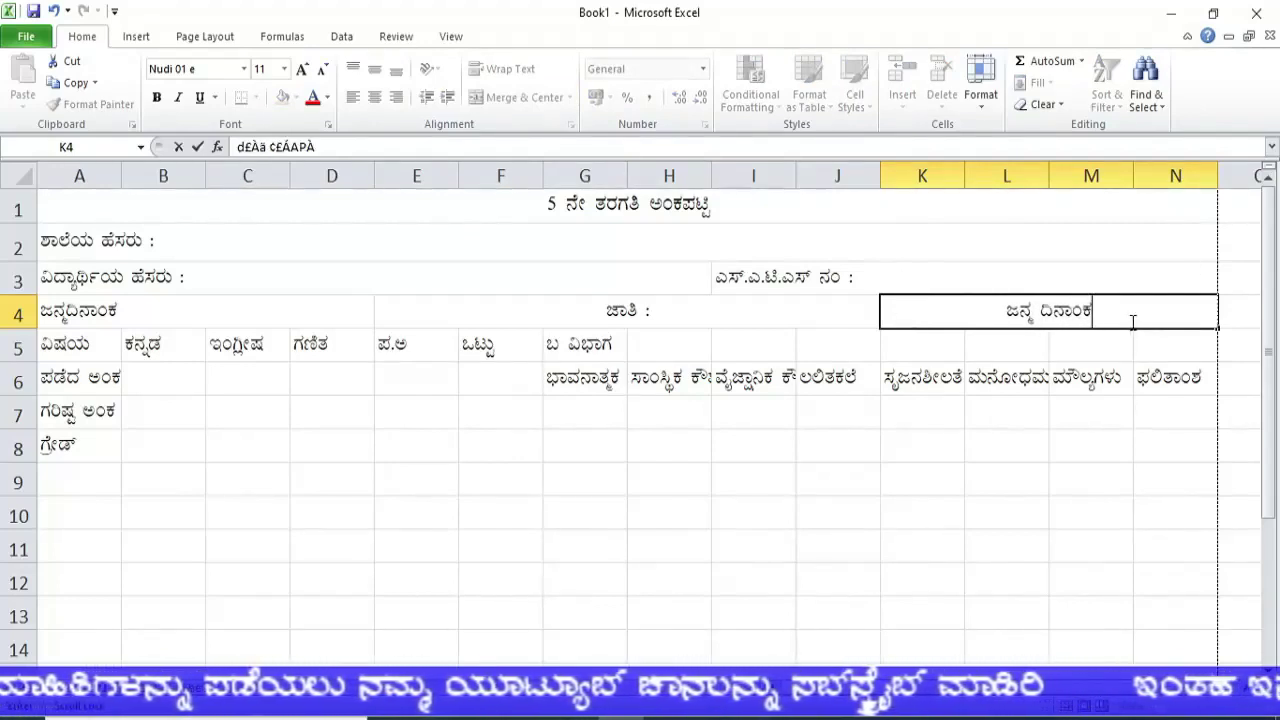
pyautogui.click(1006, 377)
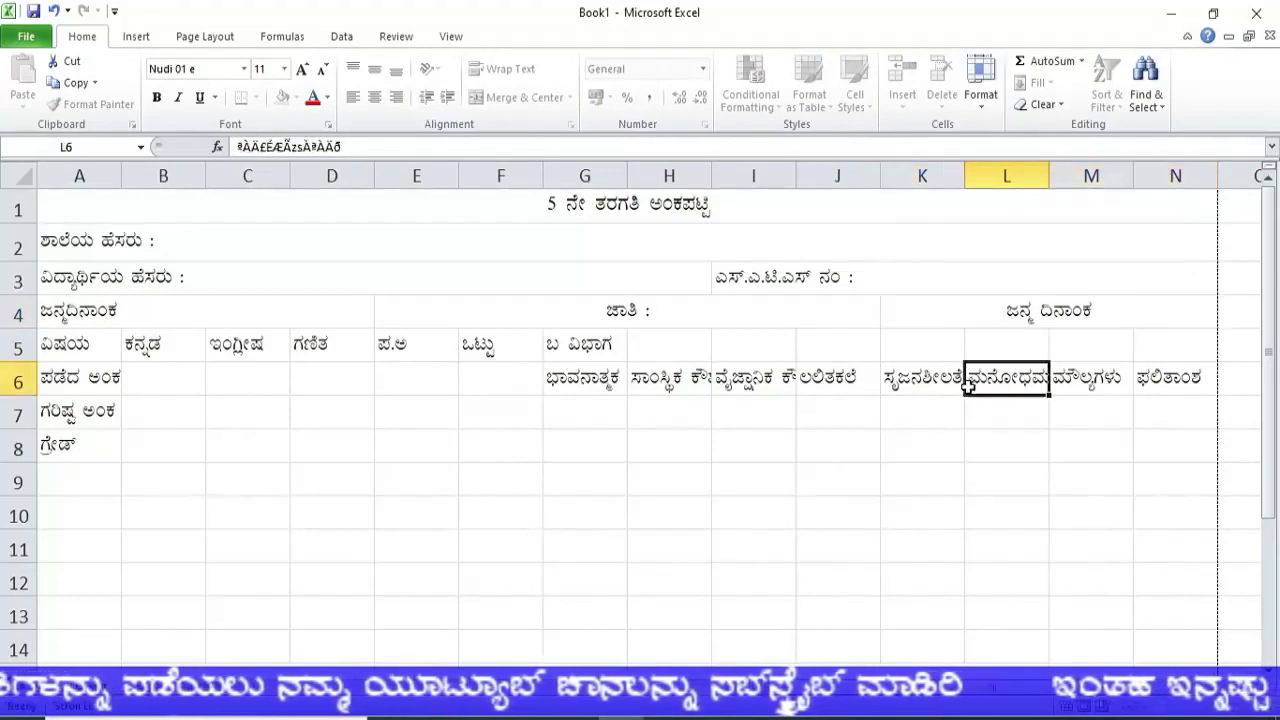
pyautogui.click(1056, 310)
pyautogui.press('Delete')
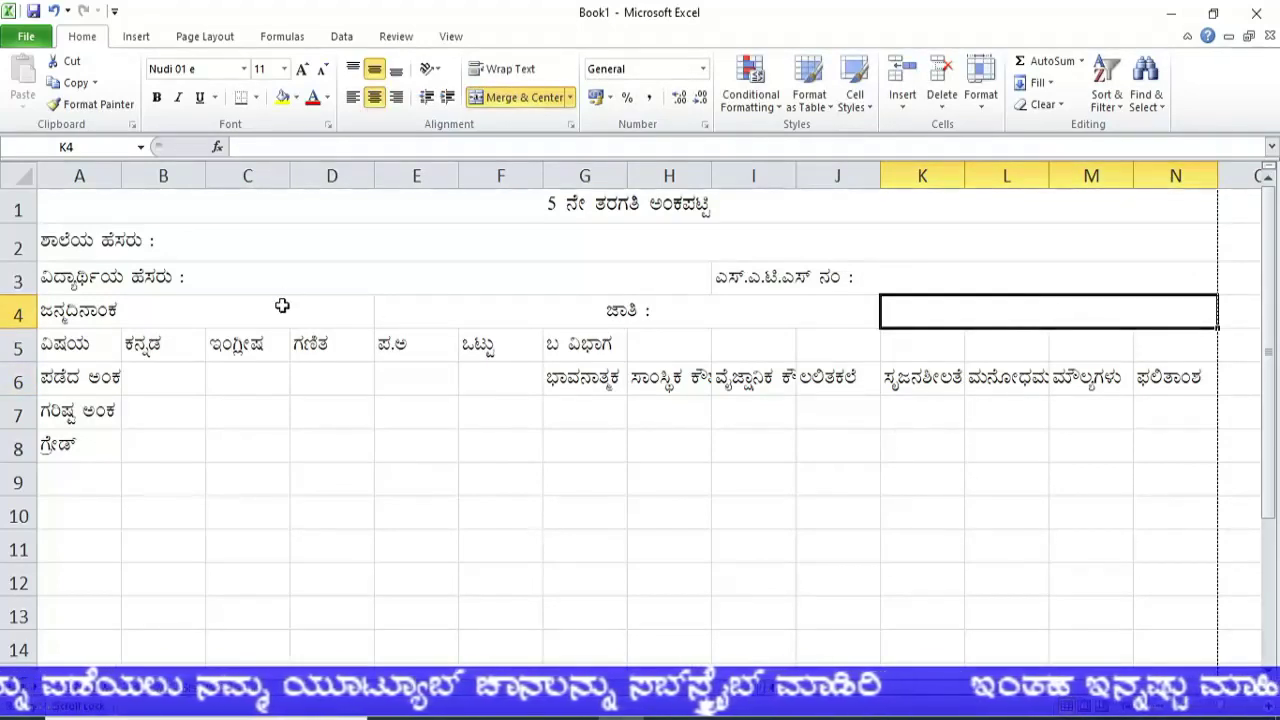
# Insert a blank row 5 above the subject row
pyautogui.click(14, 347)
pyautogui.rightClick(14, 347)
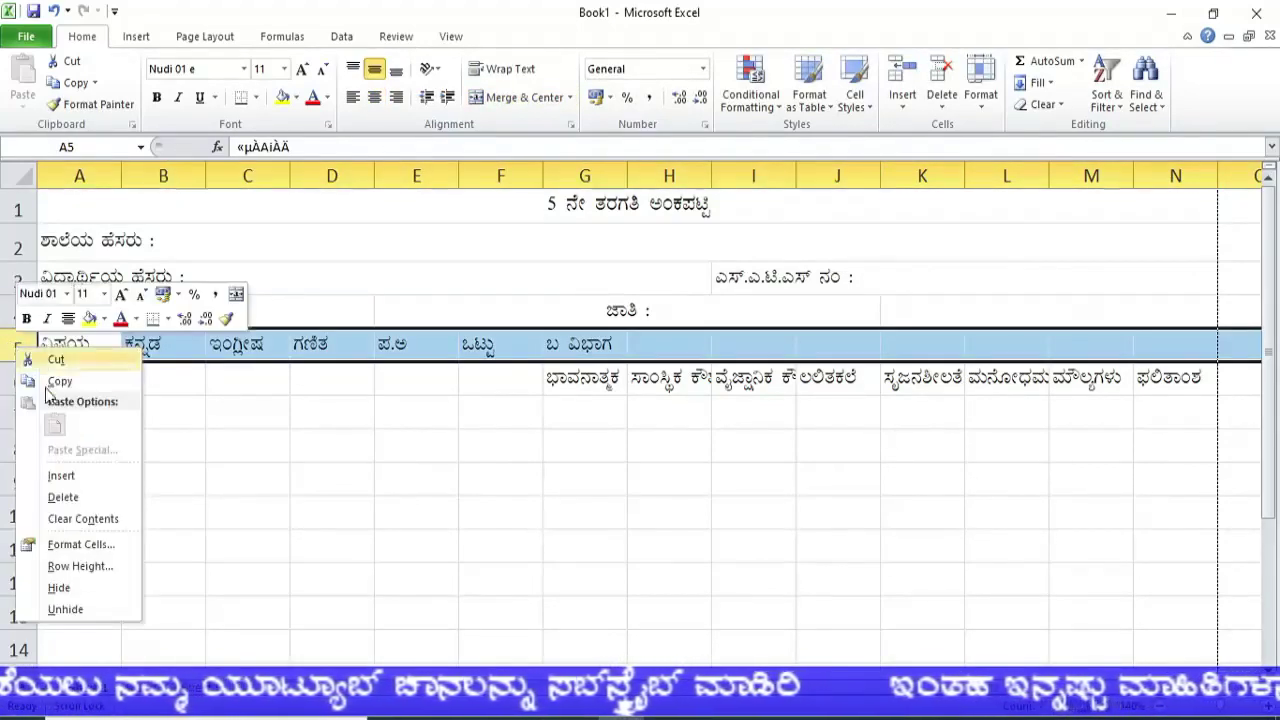
pyautogui.click(60, 476)
pyautogui.click(78, 344)
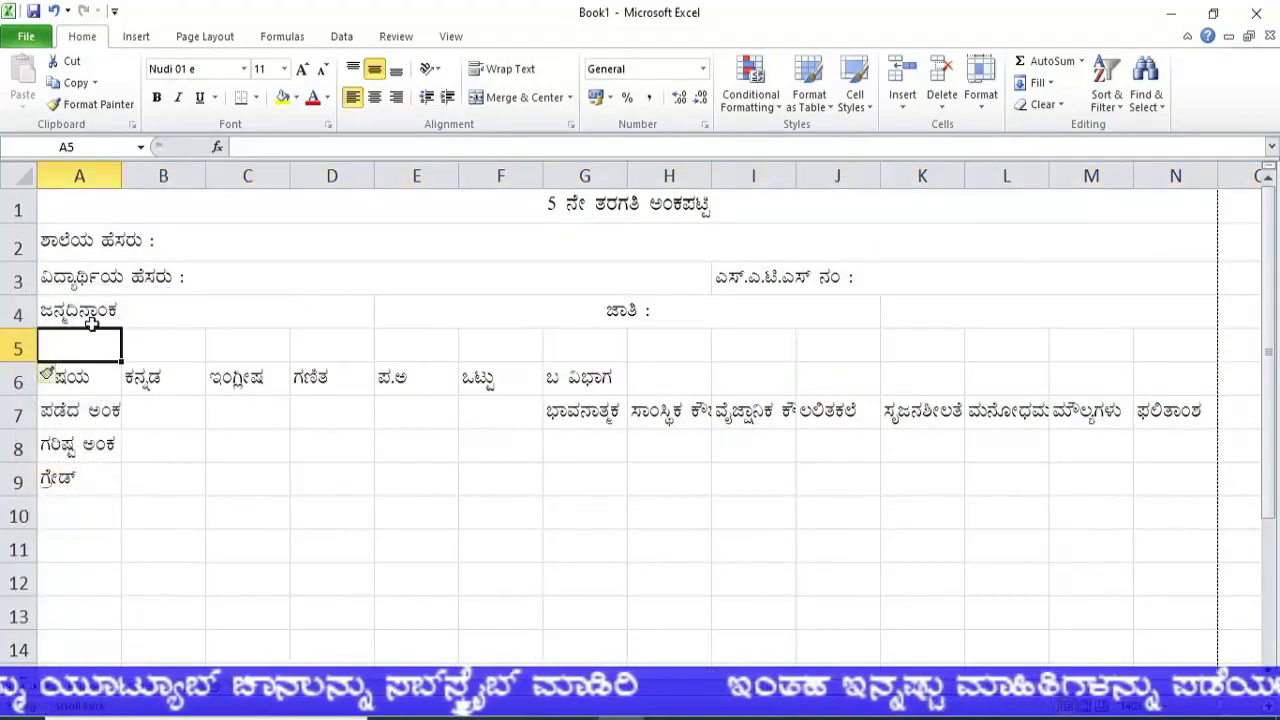
# Delete the 'ಜಾತಿ :' label from merged E4:J4
pyautogui.click(92, 318)
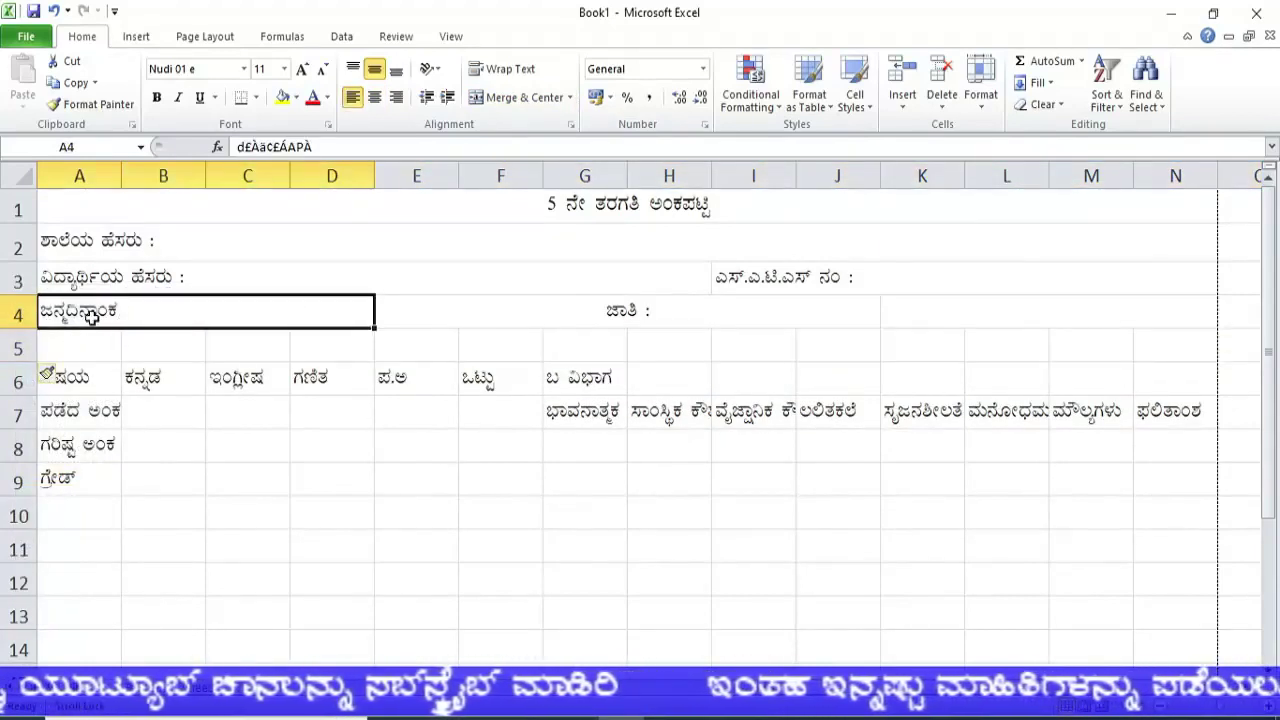
pyautogui.click(645, 310)
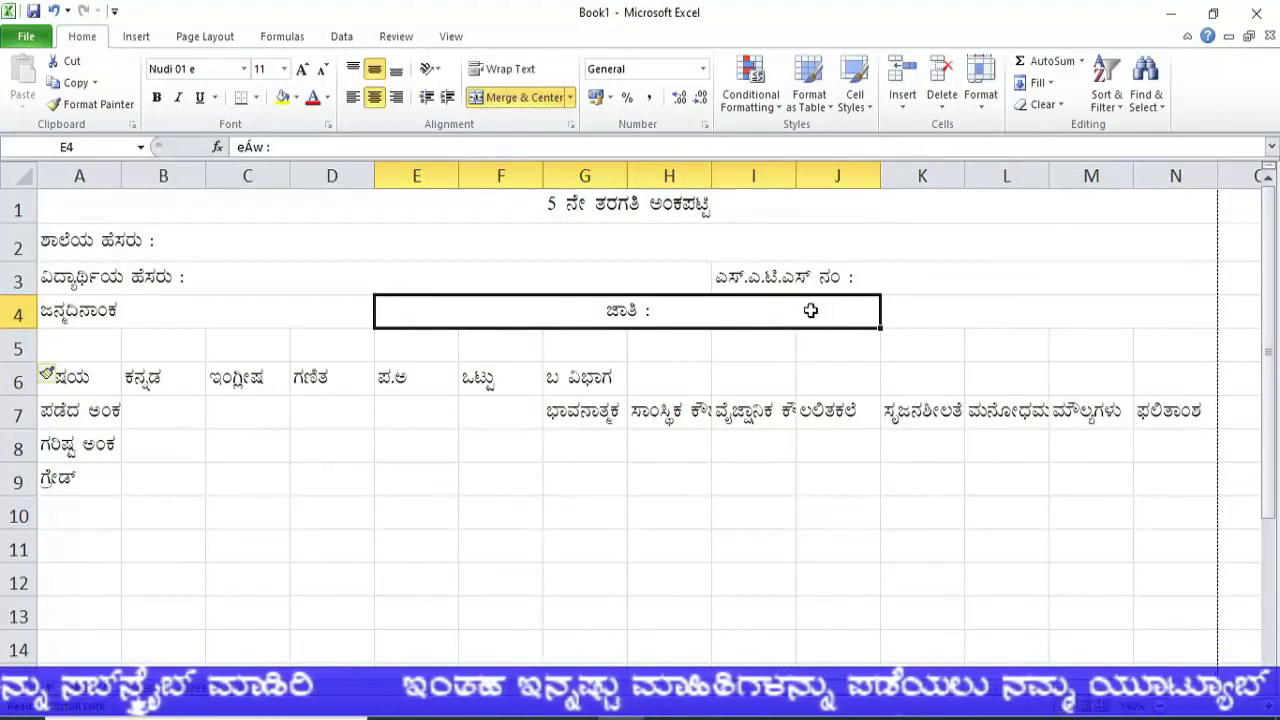
pyautogui.press('Delete')
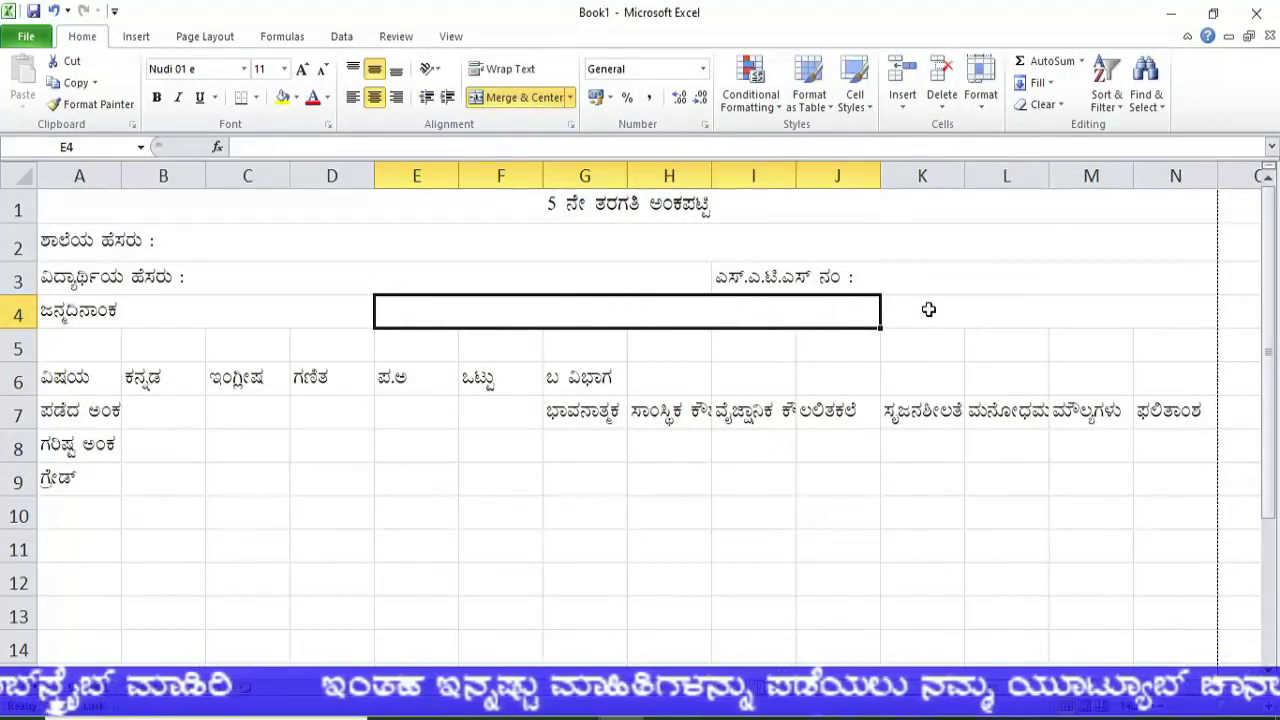
pyautogui.click(928, 310)
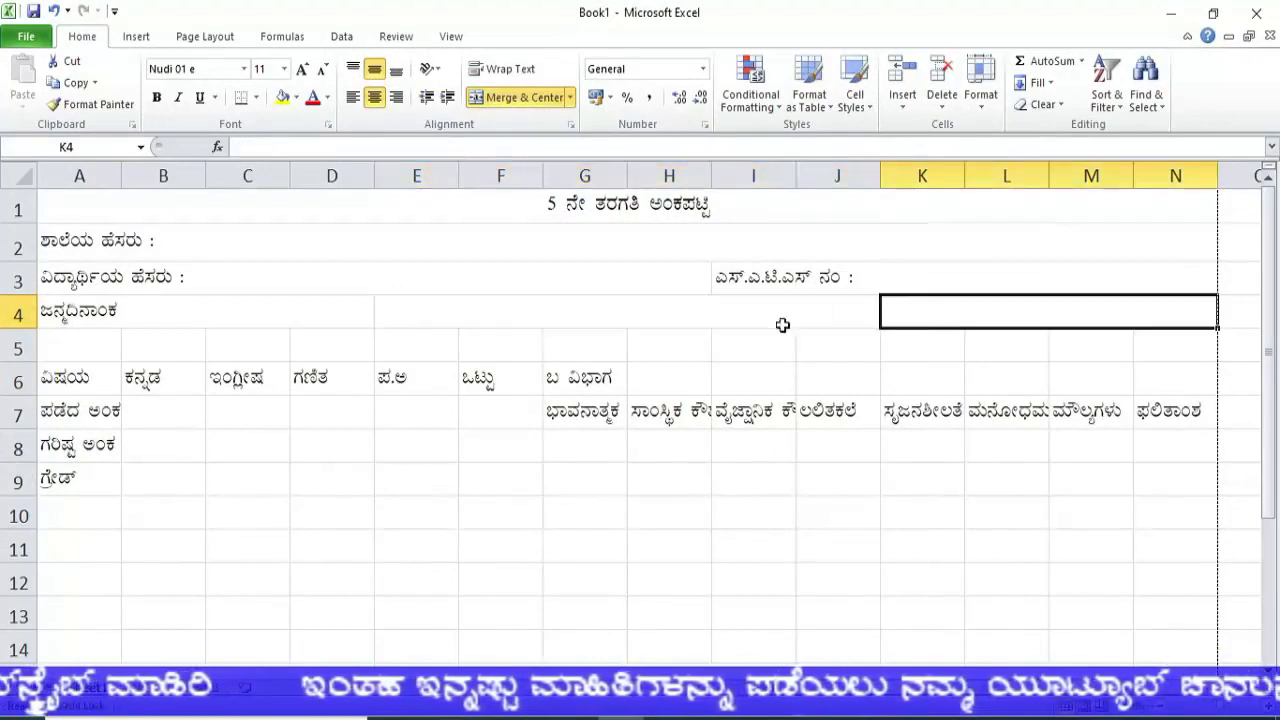
pyautogui.click(107, 315)
# Change the label to 'ಜನ್ಮದಿನಾಂಕ :' and re-merge it across A4:C4 instead of A4:D4
pyautogui.doubleClick(118, 311)
pyautogui.write(':')
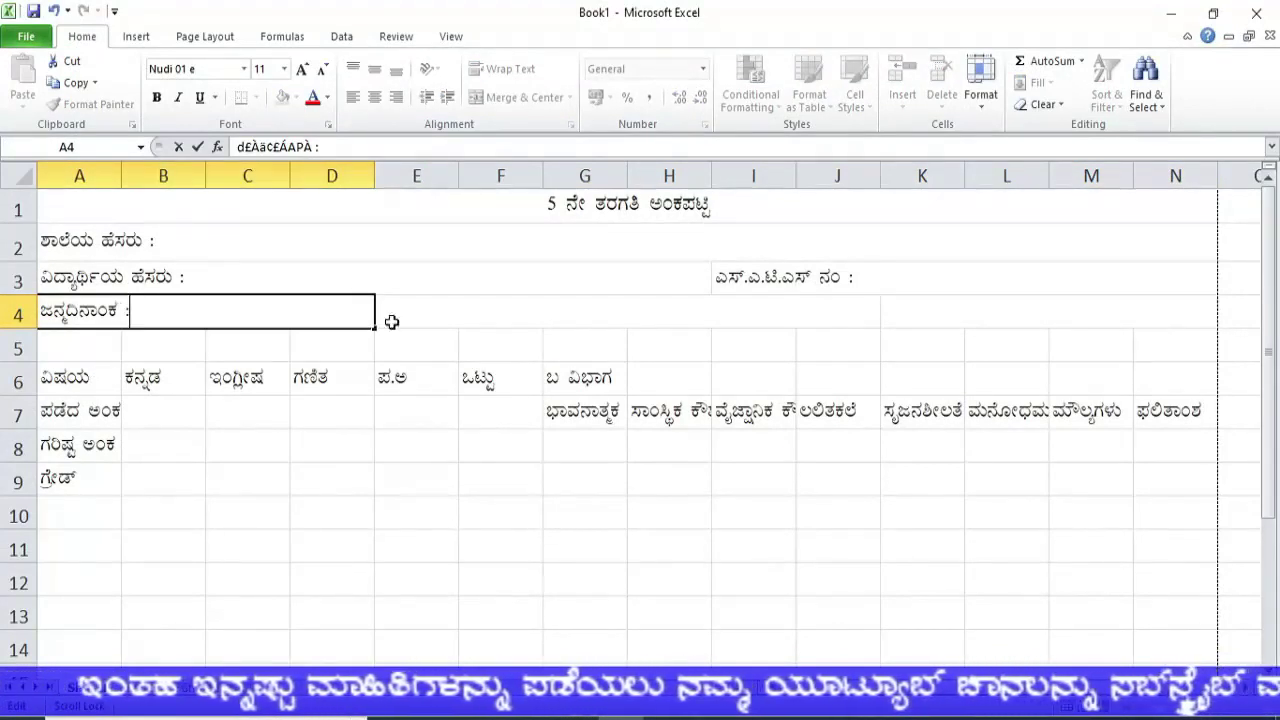
pyautogui.click(451, 315)
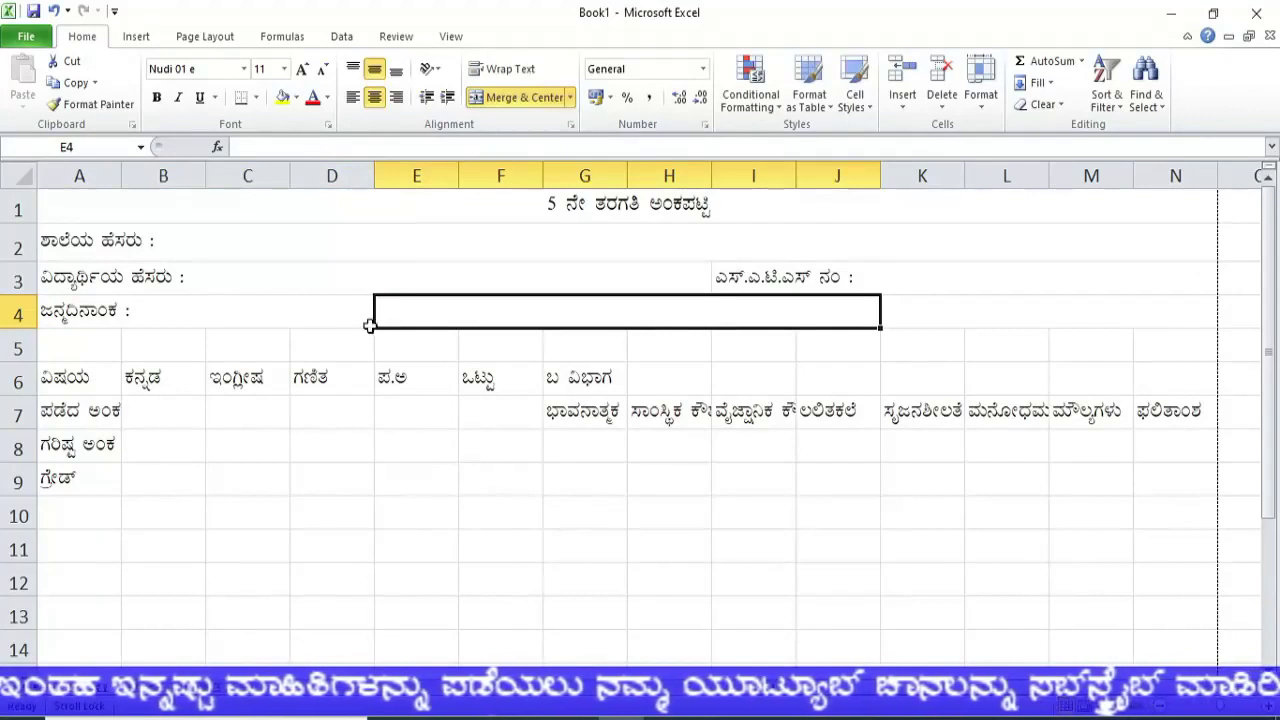
pyautogui.click(229, 310)
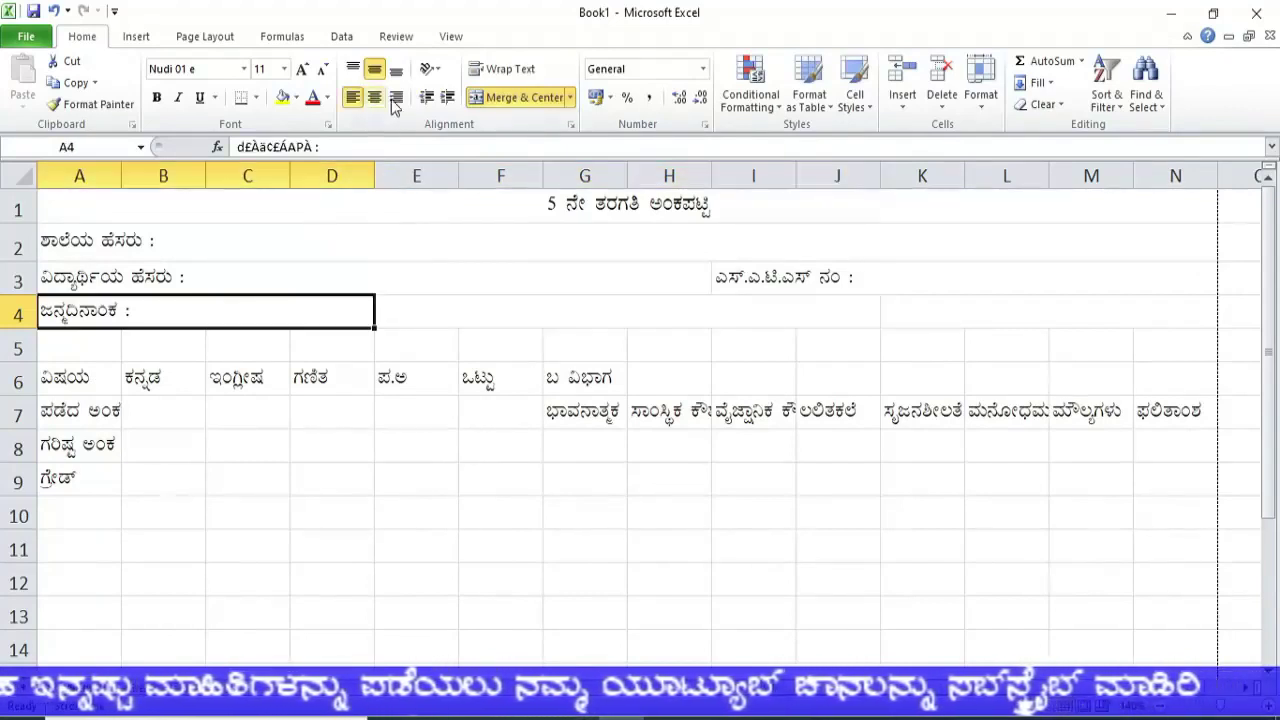
pyautogui.click(520, 97)
pyautogui.moveTo(80, 318); pyautogui.dragTo(250, 312)
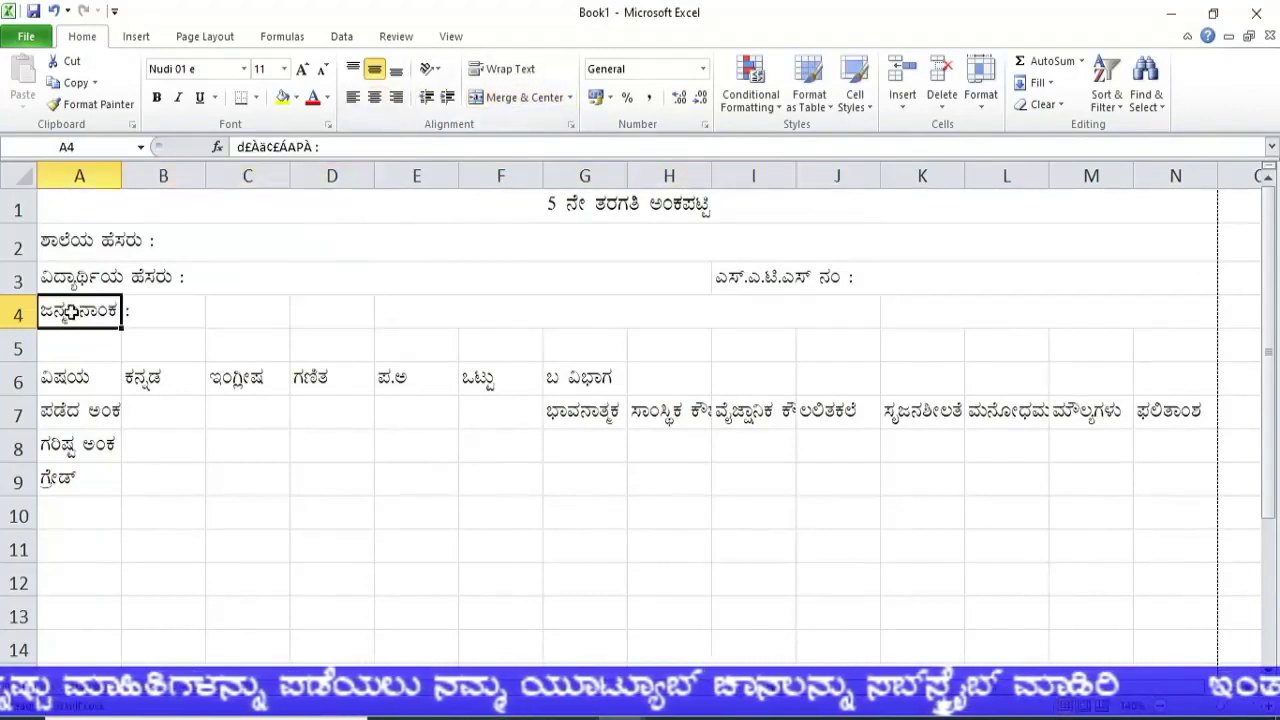
pyautogui.click(510, 105)
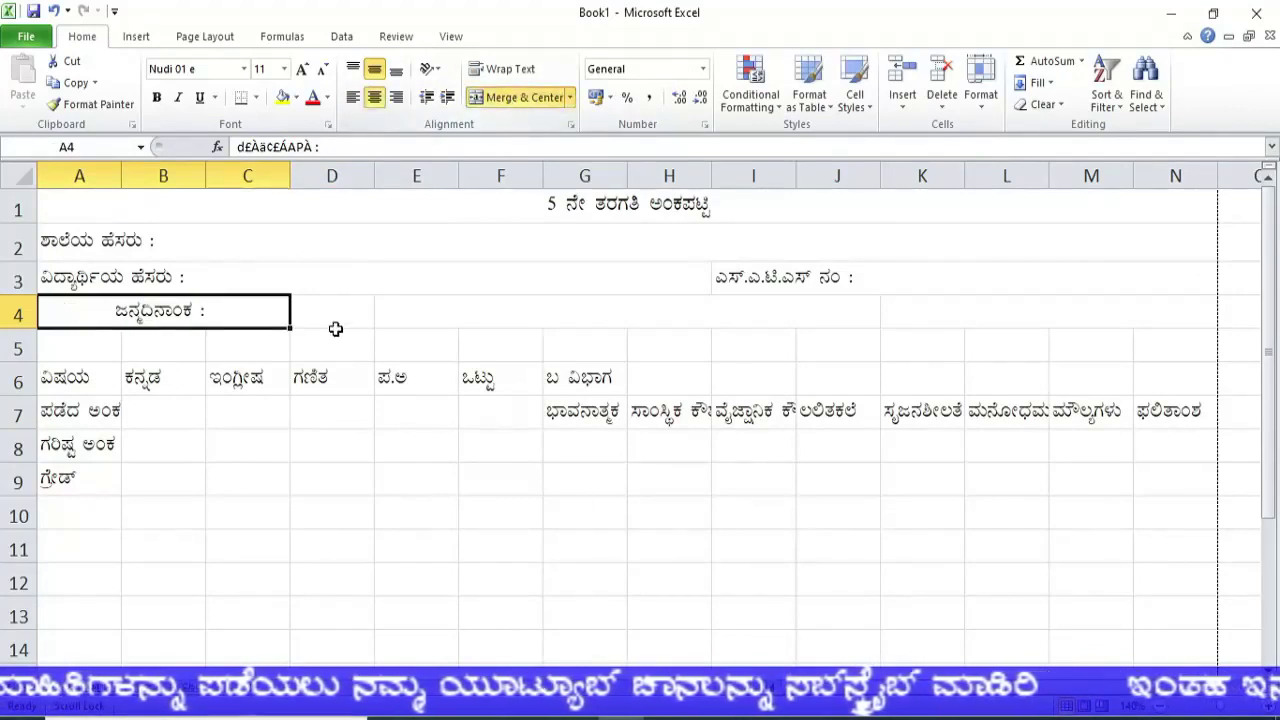
pyautogui.click(353, 318)
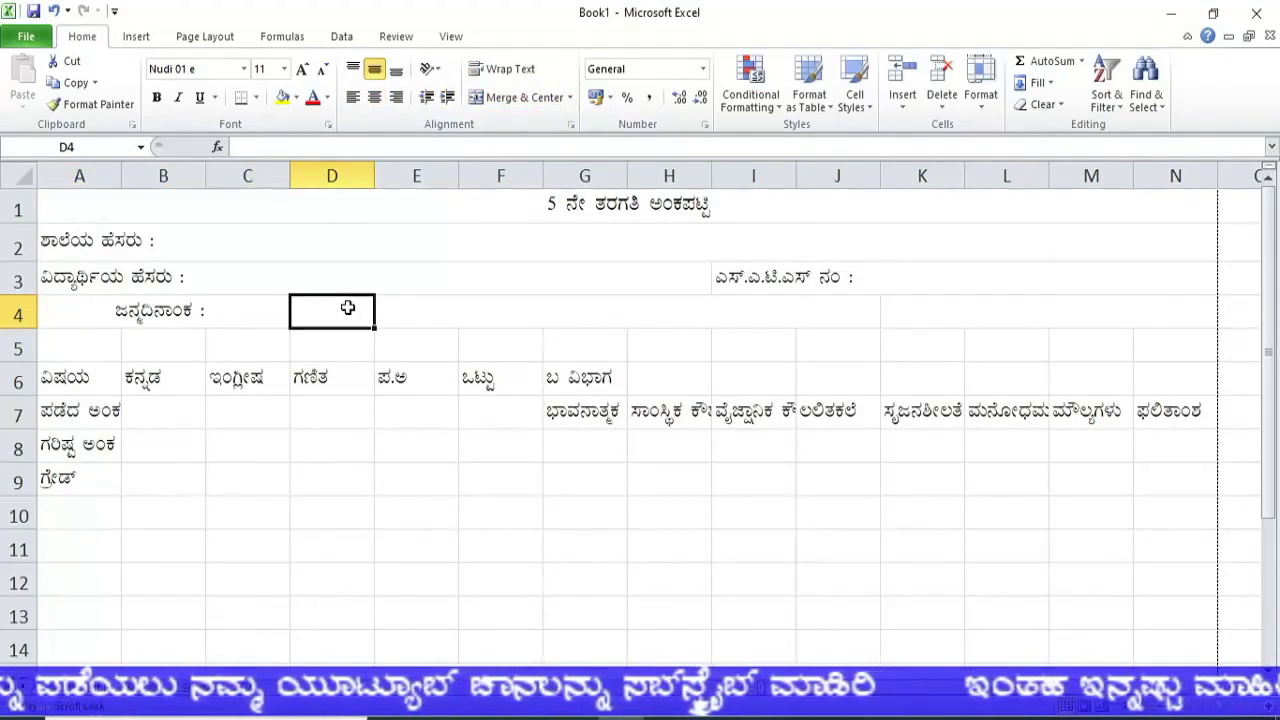
# Enter 'ಜನ್ಮದಿನಾಂಕ ಅಕ್ಷರದಲ್ಲಿ :' in D4, merged and left-aligned across D4:J4
pyautogui.write('d£Àä¢£À')
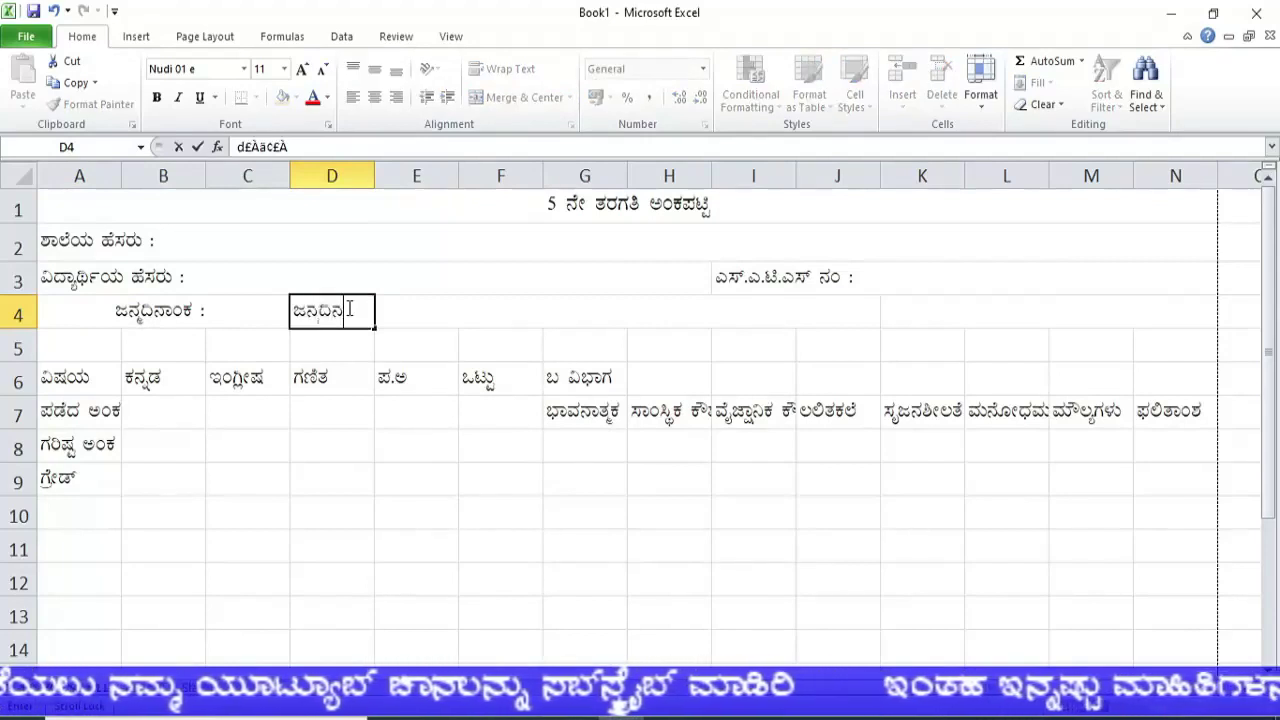
pyautogui.press('BackSpace')
pyautogui.write('ÁAPÀ')
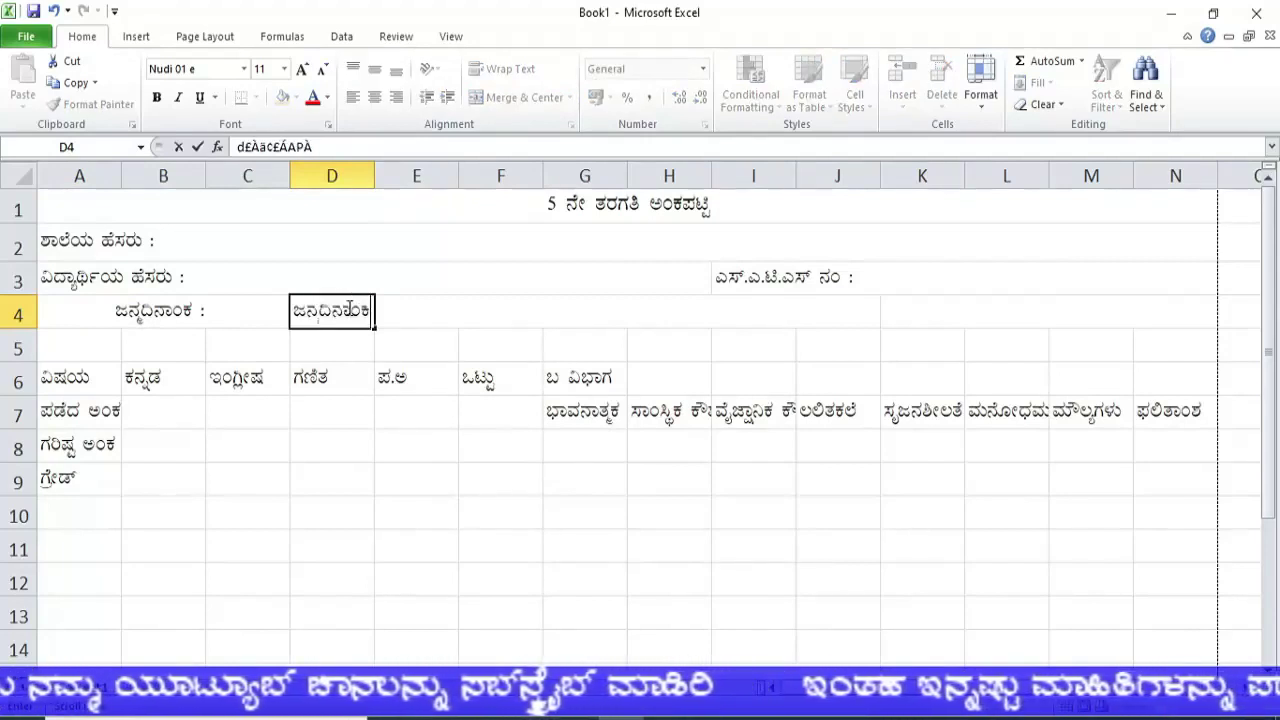
pyautogui.write(' CPÀèPÀ')
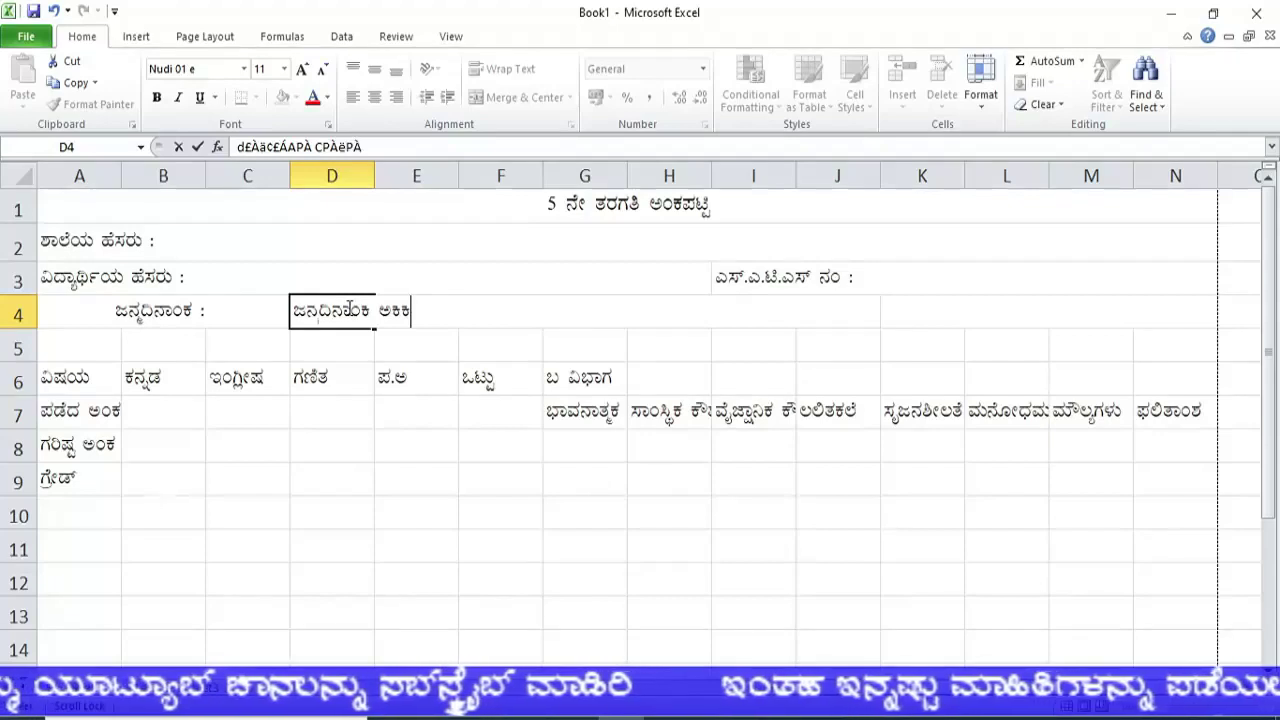
pyautogui.write('gÀzÀ¯ï')
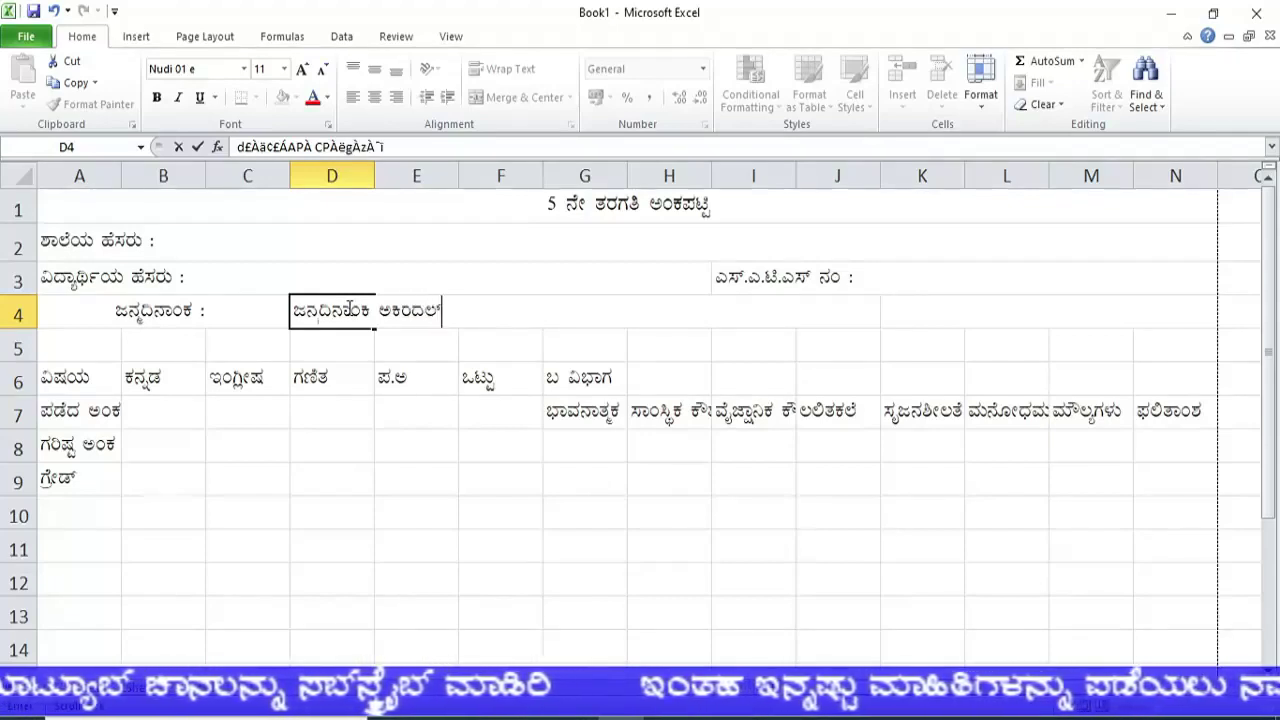
pyautogui.write('è ')
pyautogui.write(':')
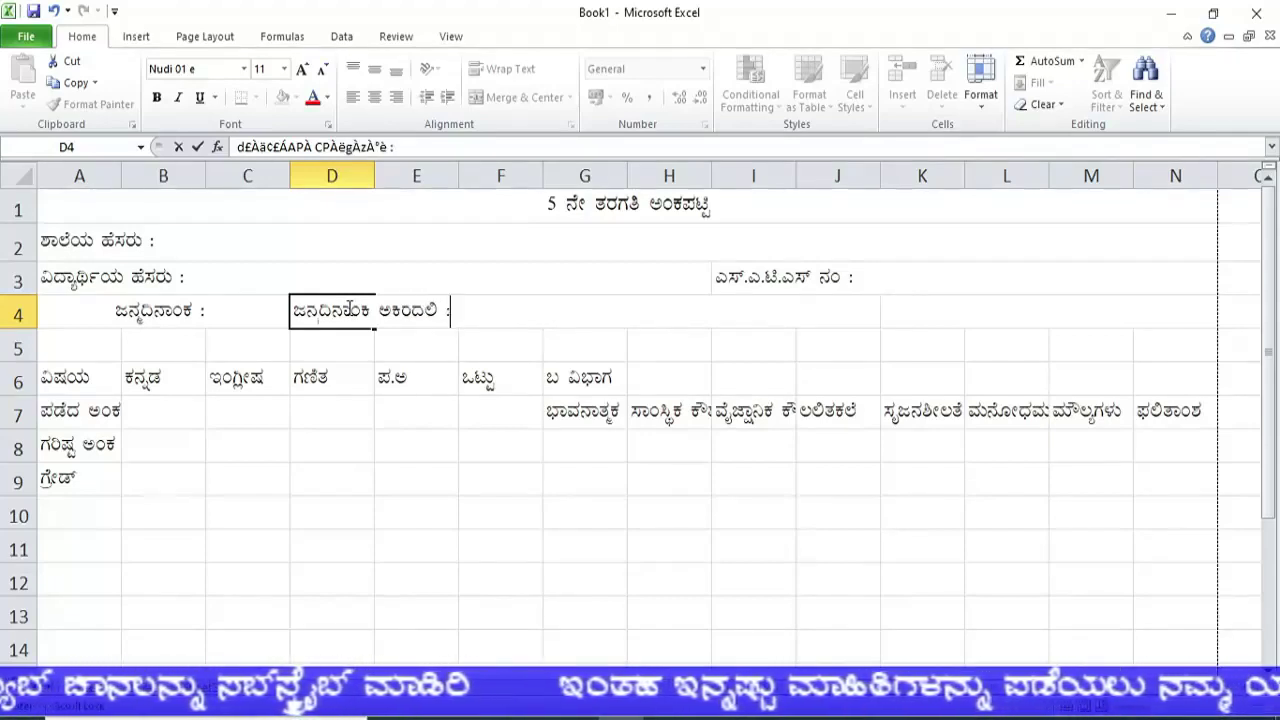
pyautogui.click(445, 445)
pyautogui.click(367, 310)
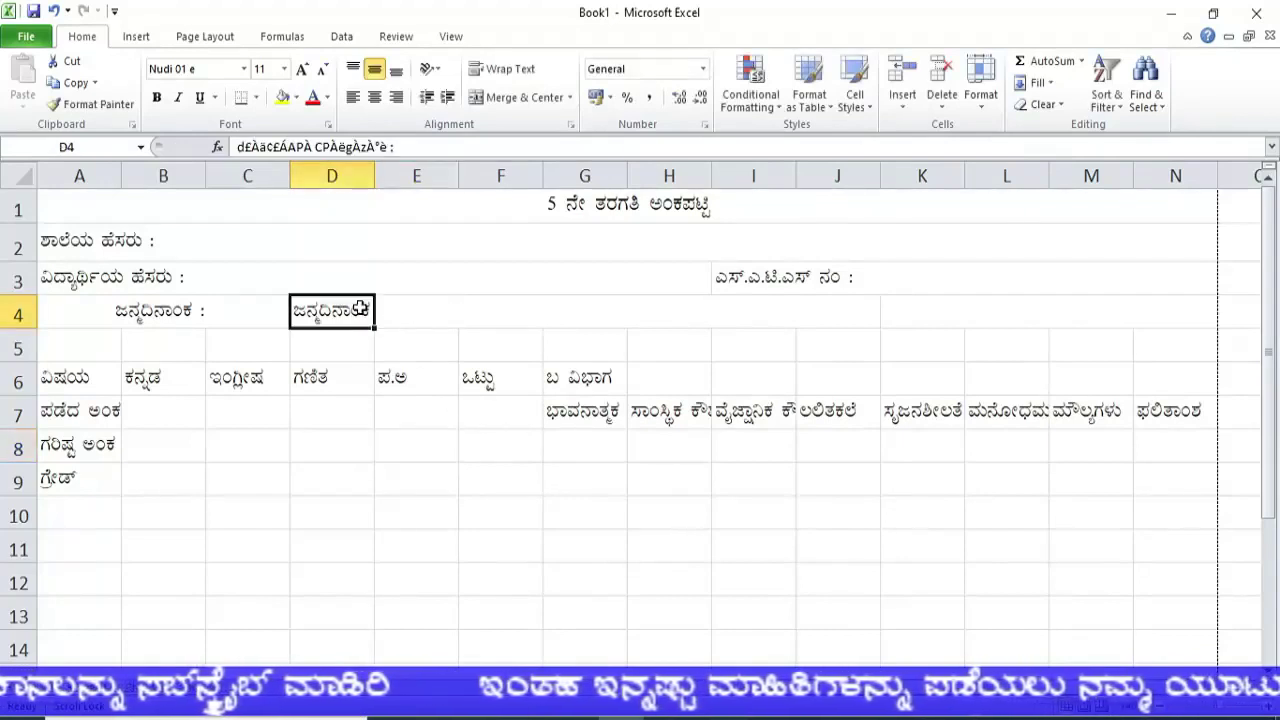
pyautogui.moveTo(345, 312); pyautogui.dragTo(840, 312)
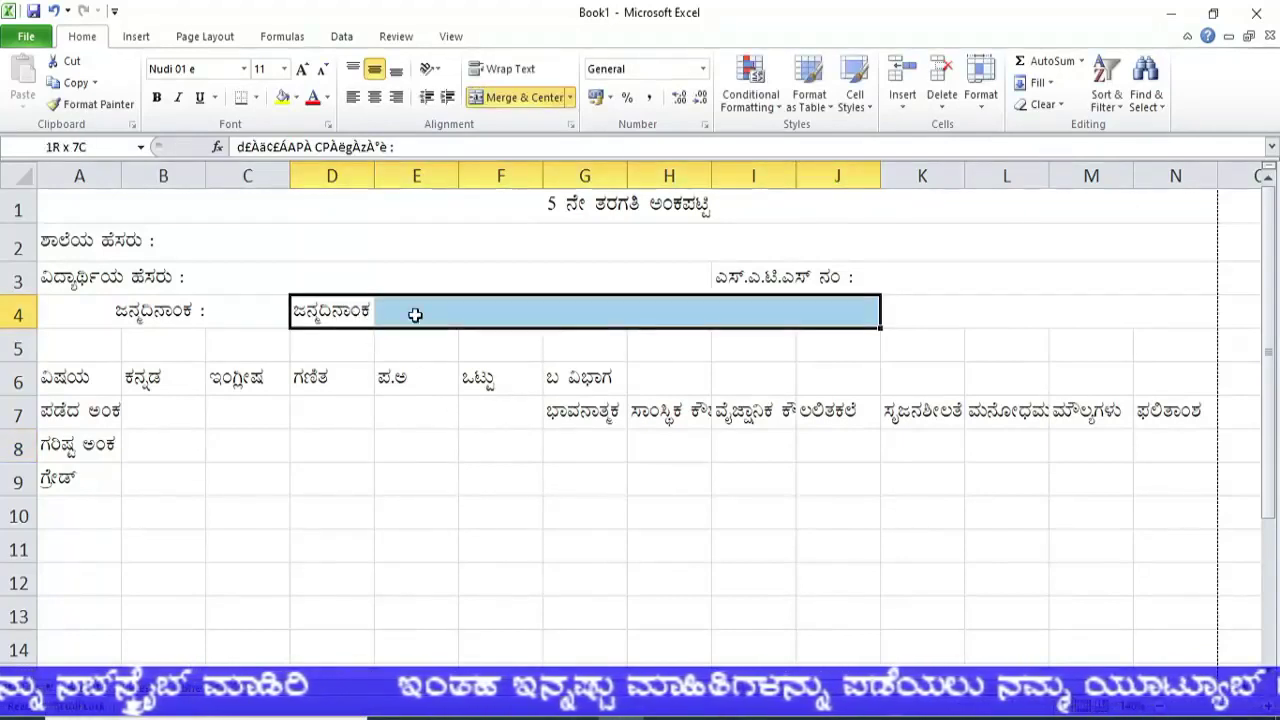
pyautogui.click(508, 97)
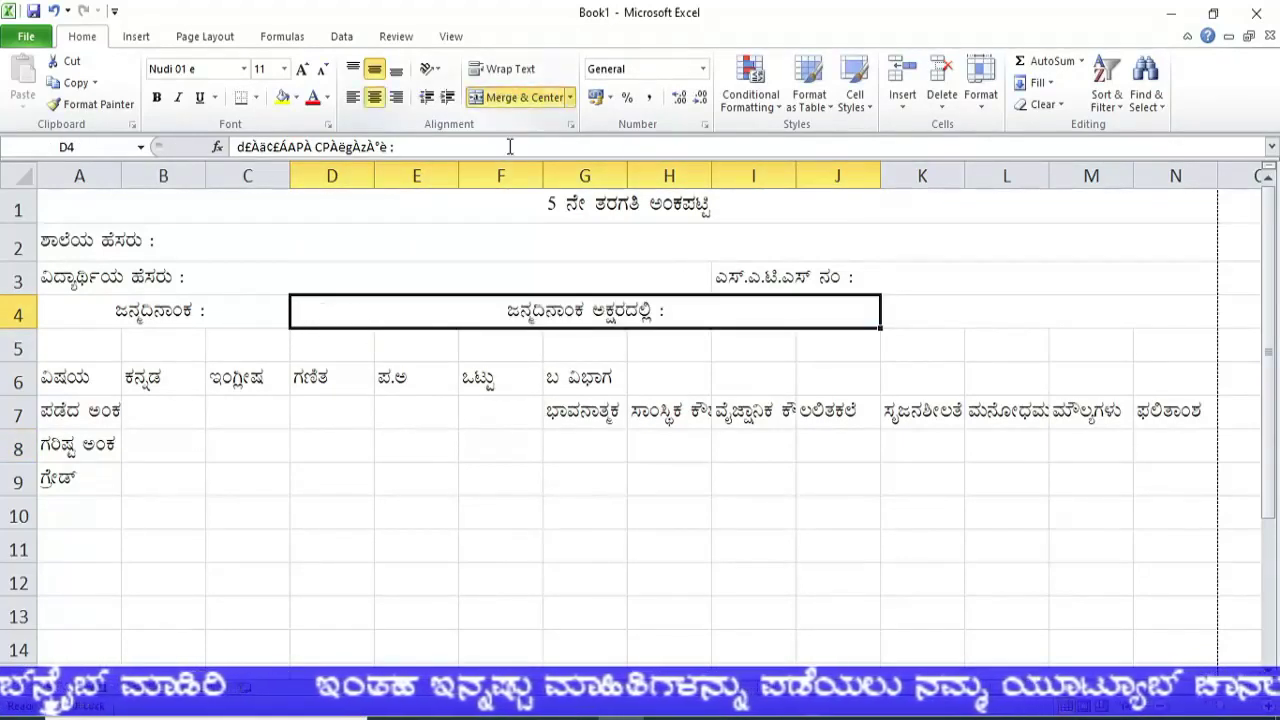
pyautogui.click(358, 99)
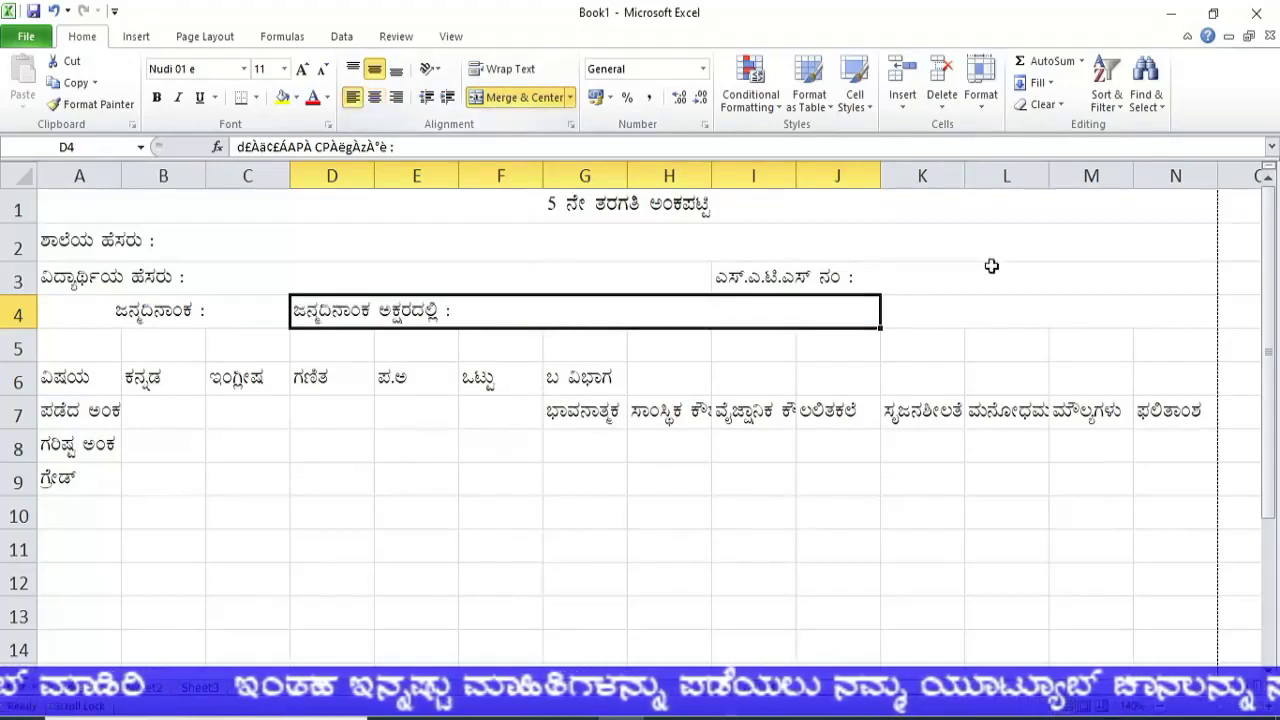
# Type the 'ಜಾತಿ :' label into merged K4:N4
pyautogui.click(940, 310)
pyautogui.write('eAw')
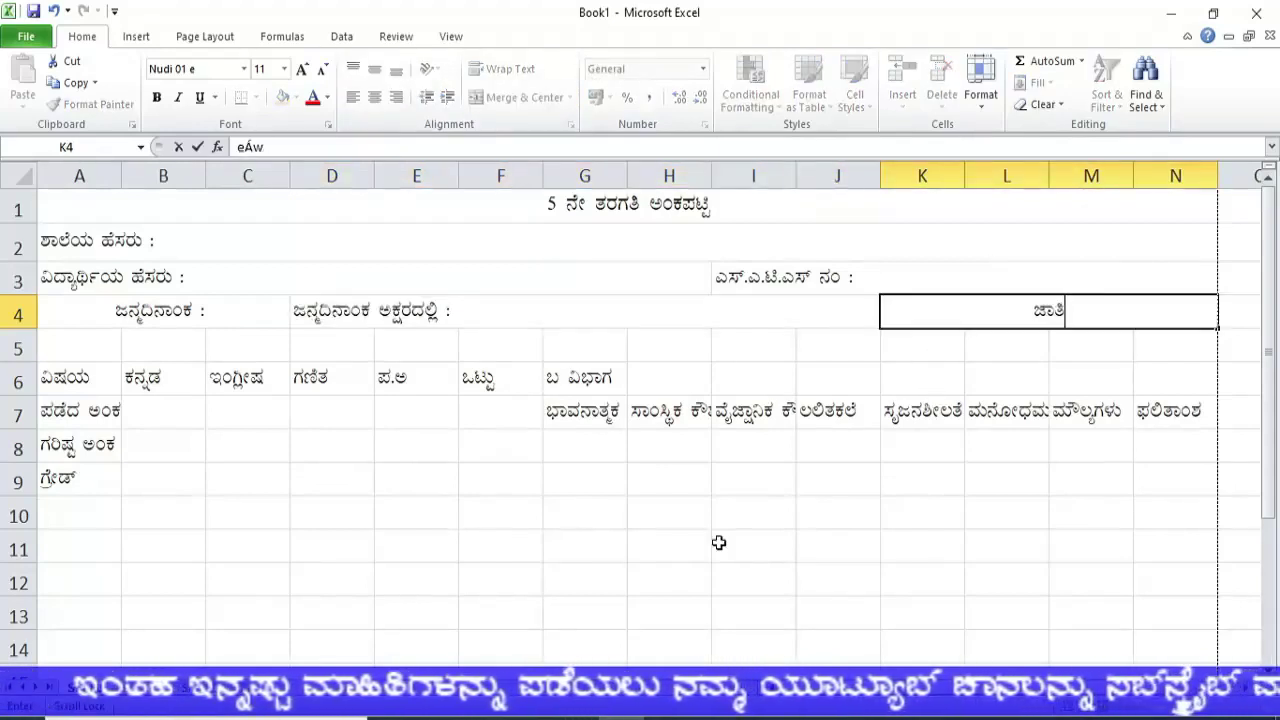
pyautogui.write(' :')
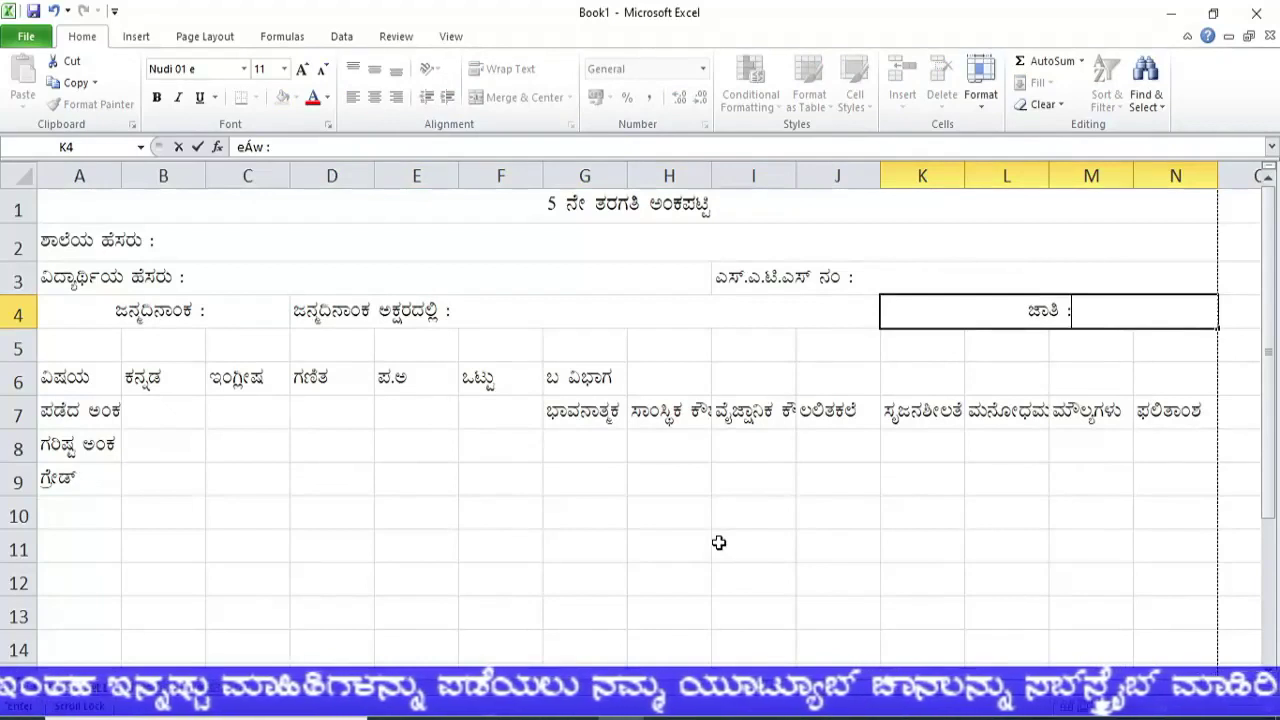
pyautogui.click(834, 524)
pyautogui.click(960, 320)
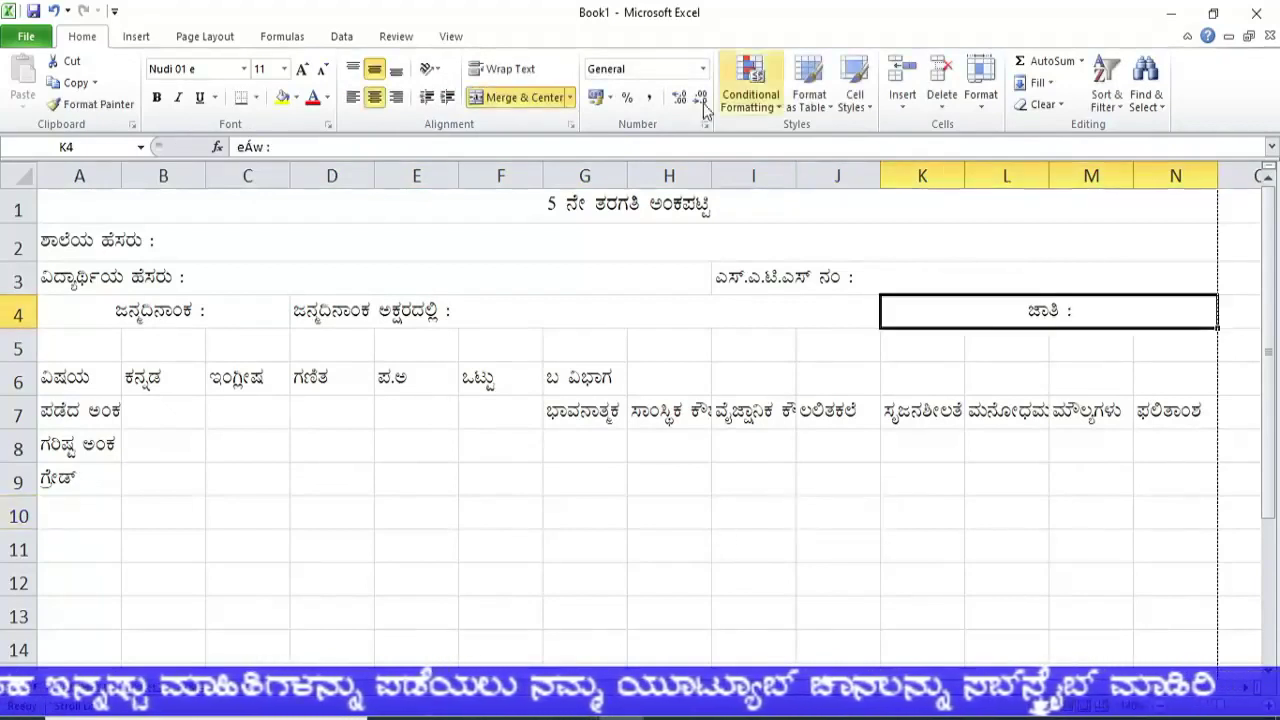
# Left-align 'ಜಾತಿ :' in K4:N4 and delete the empty row 5
pyautogui.click(355, 97)
pyautogui.click(958, 578)
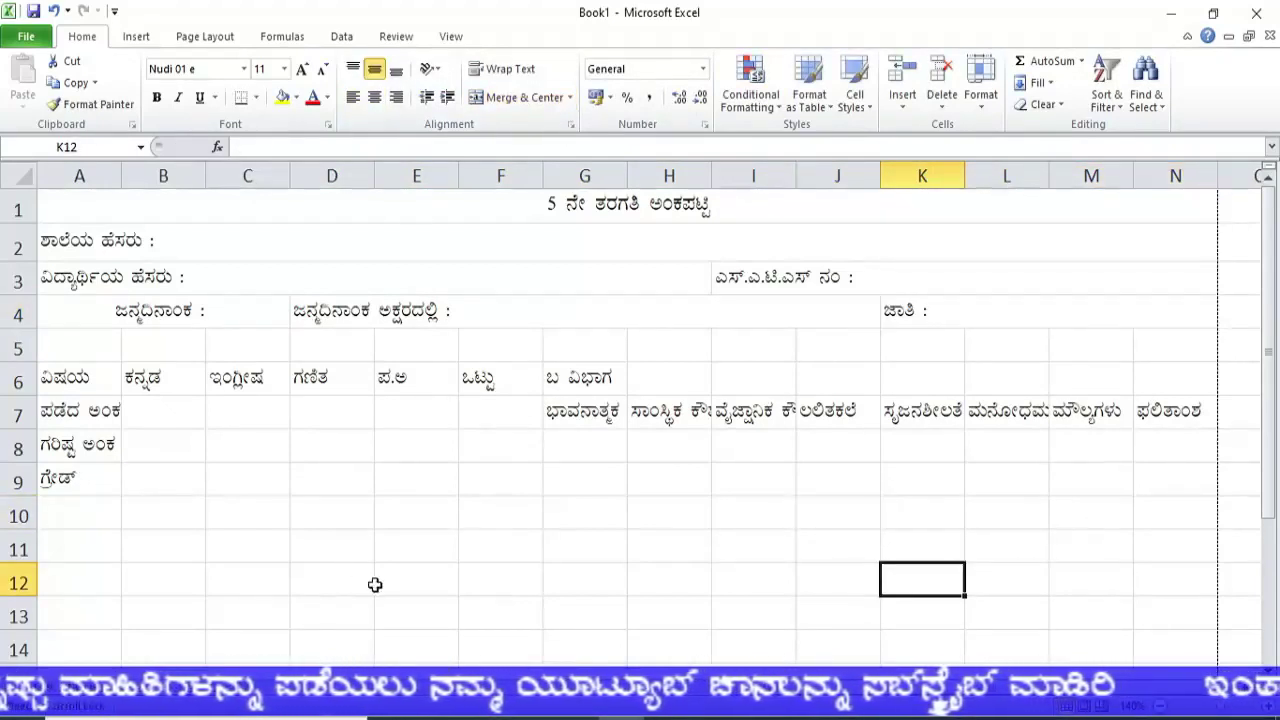
pyautogui.click(13, 352)
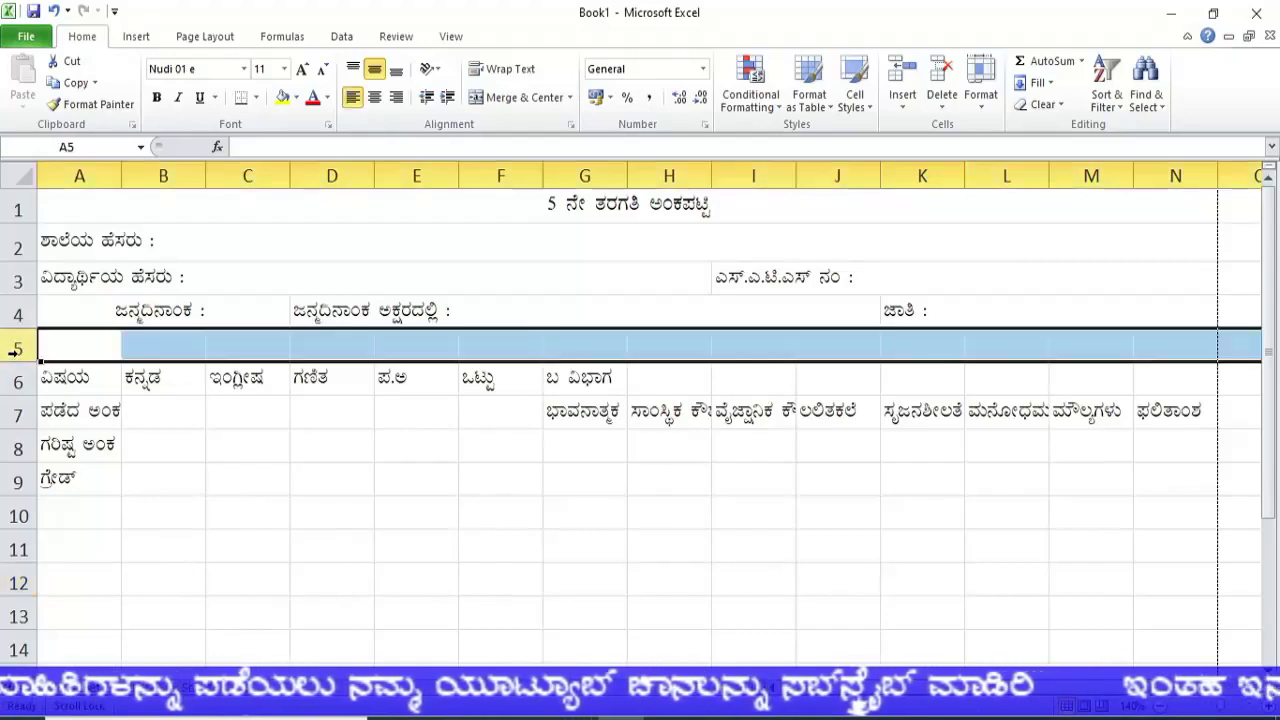
pyautogui.rightClick(16, 352)
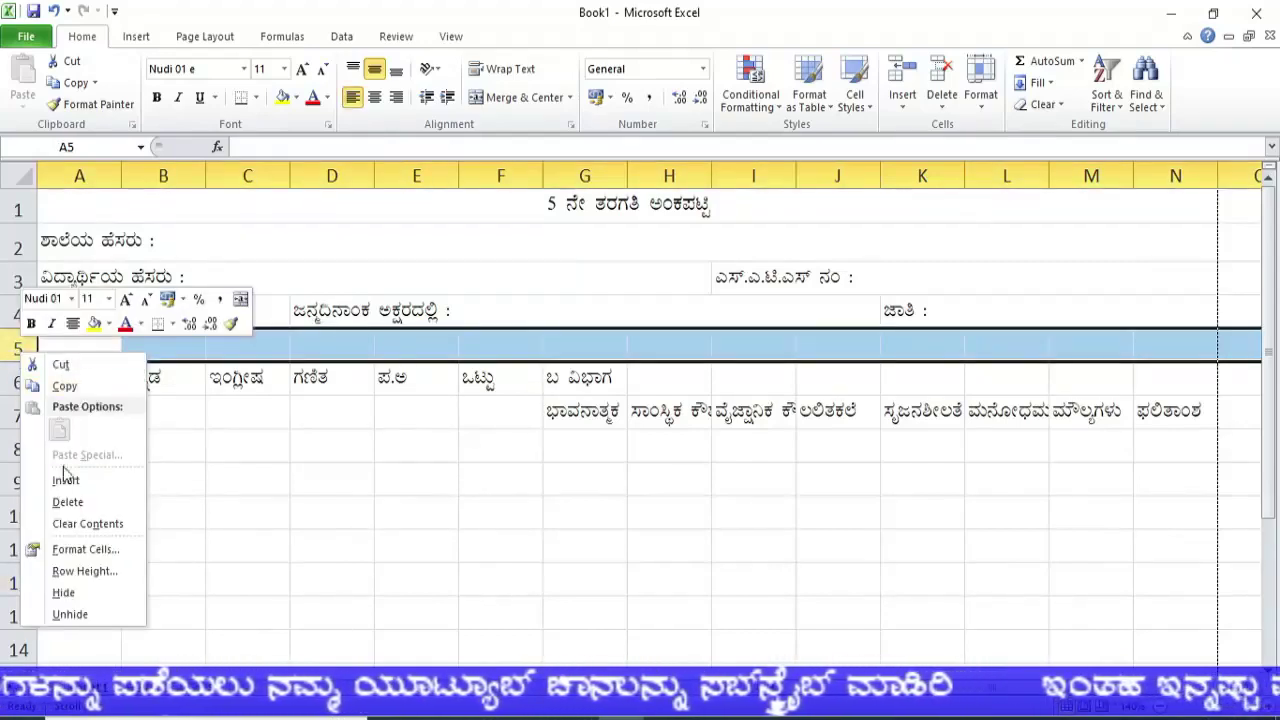
pyautogui.click(67, 502)
pyautogui.click(575, 512)
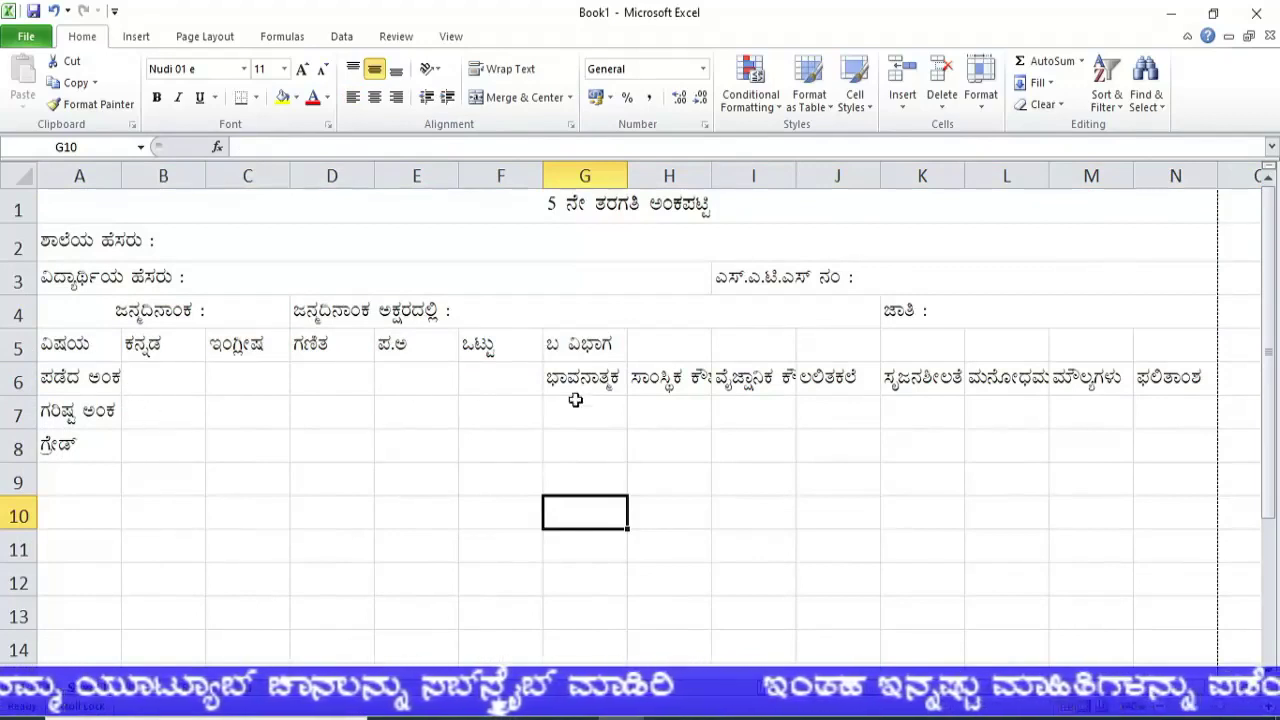
# Merge and centre the 'ಬ ವಿಭಾಗ' heading across G5:M5
pyautogui.moveTo(583, 343)
pyautogui.mouseDown()
pyautogui.moveTo(849, 357)
pyautogui.moveTo(1070, 346)
pyautogui.mouseUp()
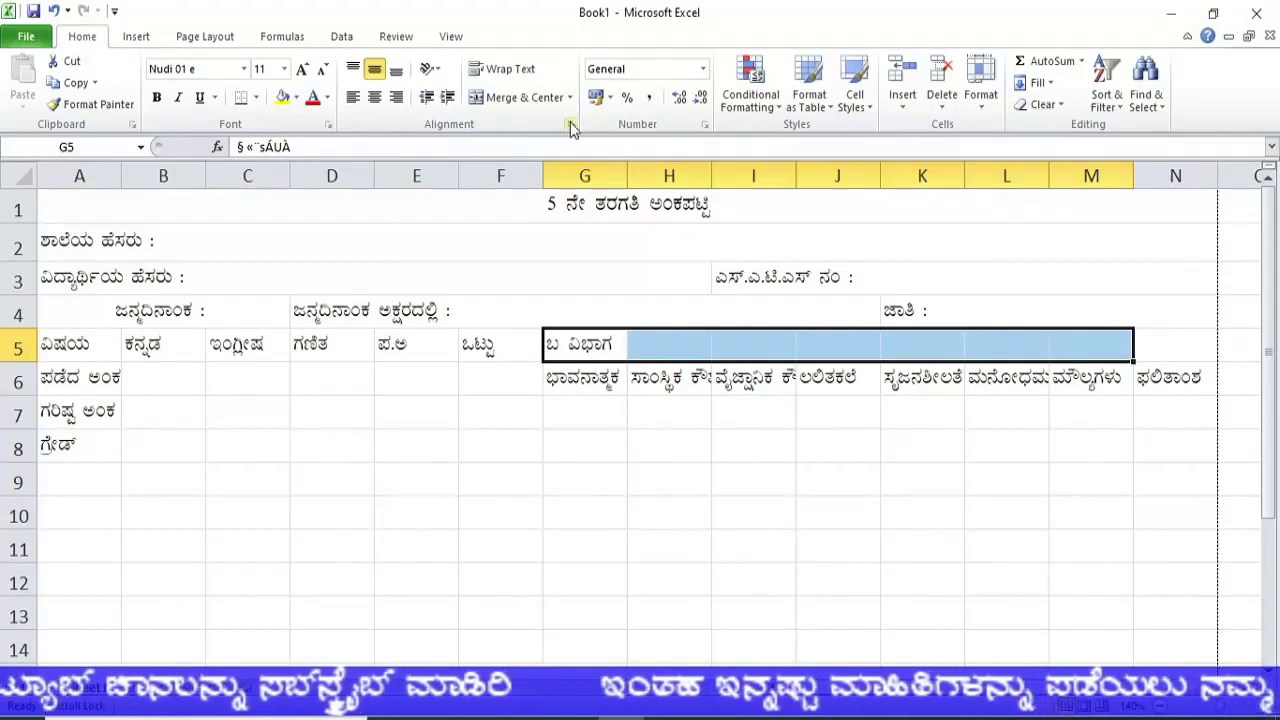
pyautogui.click(510, 97)
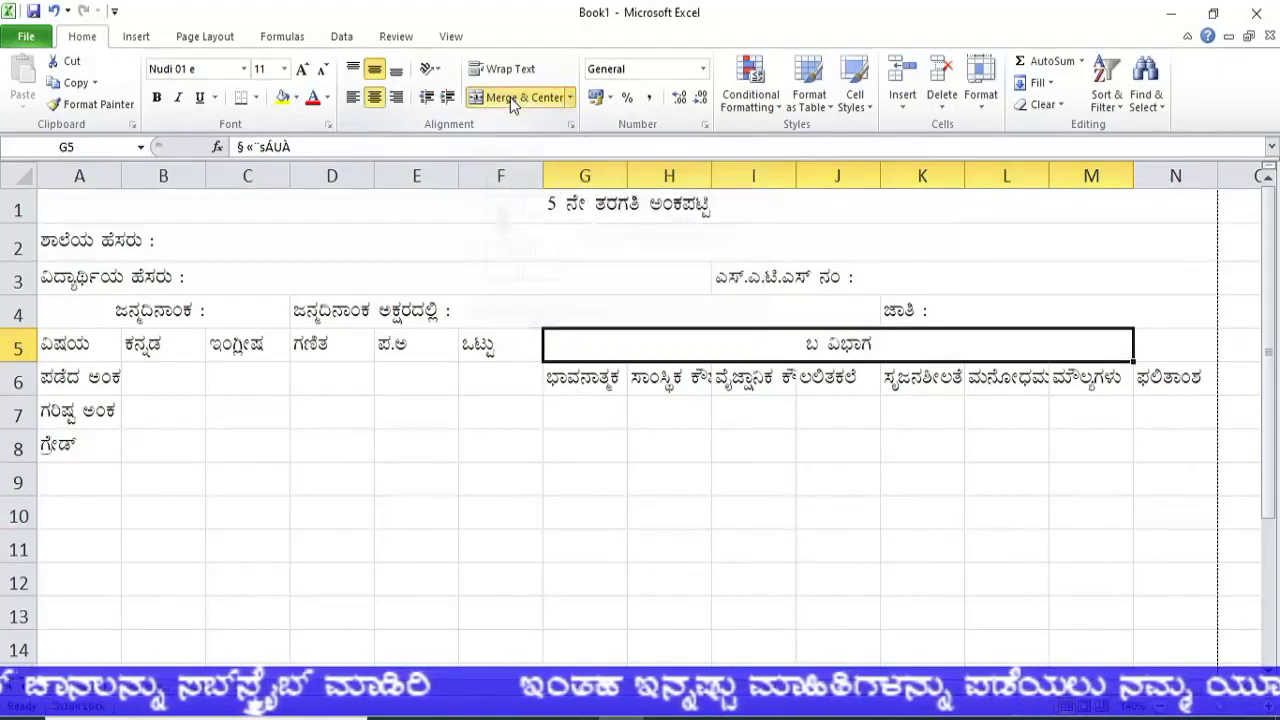
pyautogui.click(908, 557)
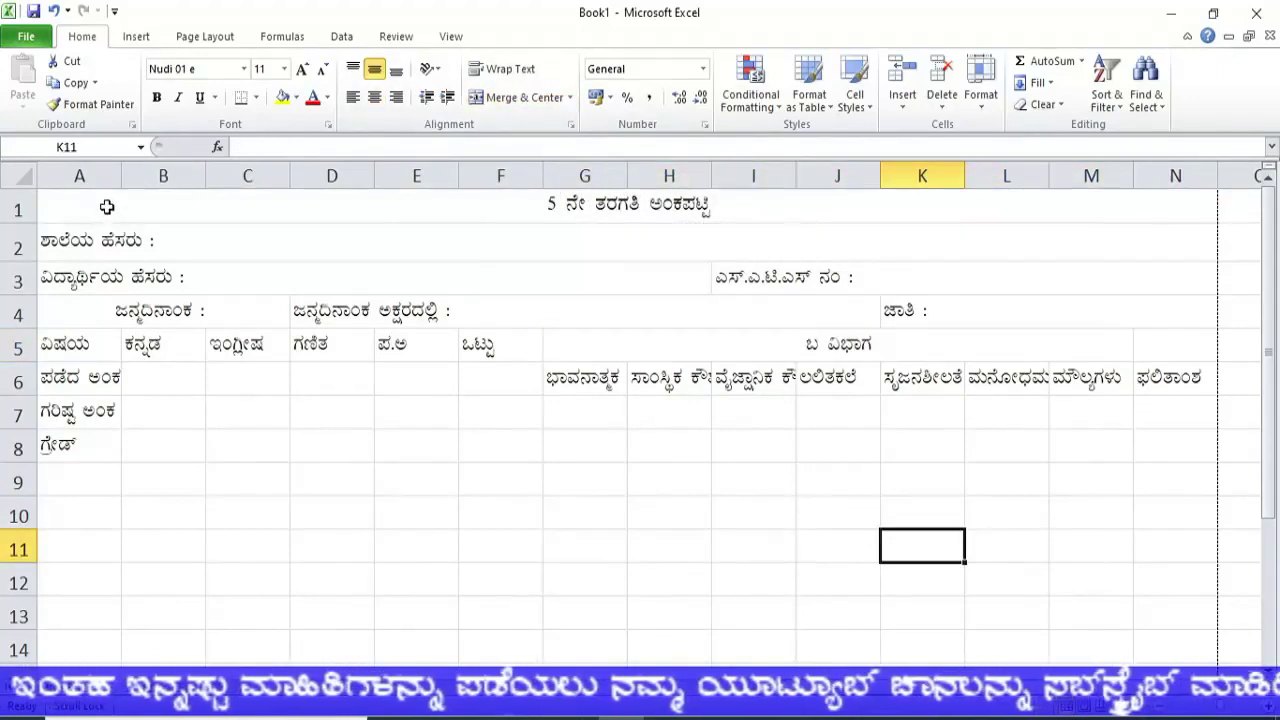
pyautogui.moveTo(106, 214)
pyautogui.mouseDown()
pyautogui.moveTo(200, 391)
pyautogui.moveTo(206, 441)
pyautogui.mouseUp()
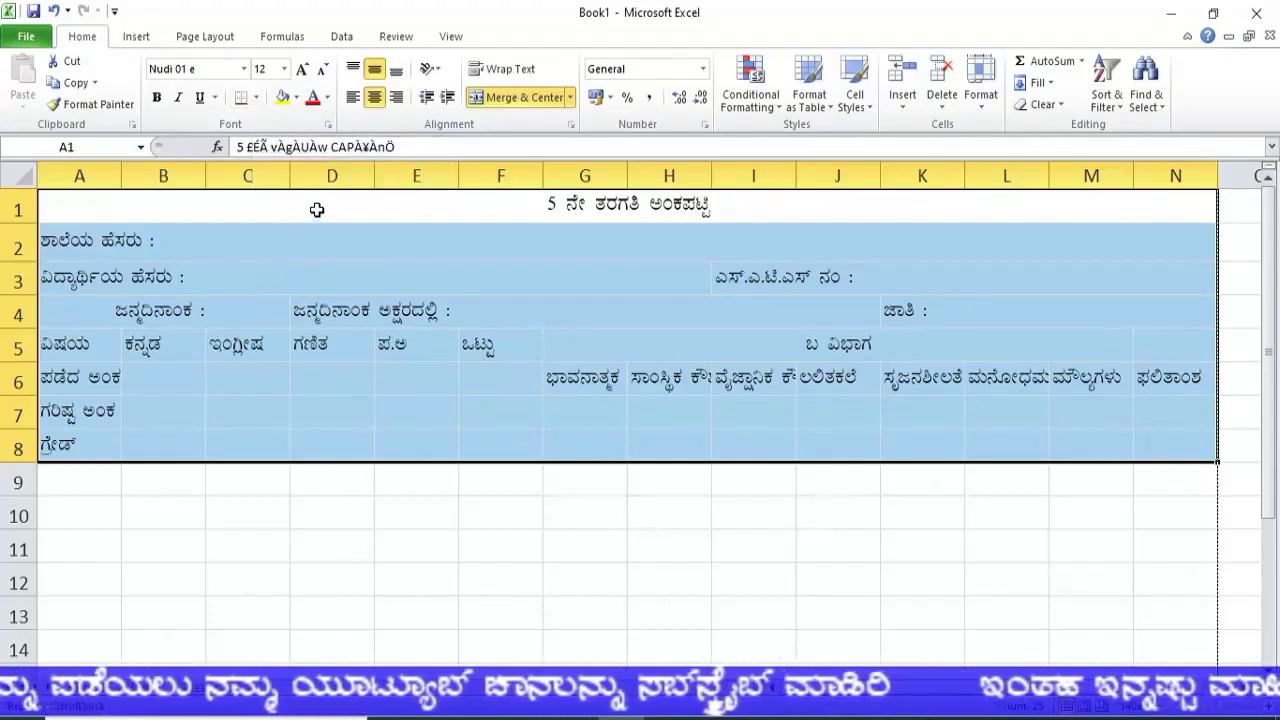
# Apply All Borders to every cell of the A1:N8 marks table
pyautogui.moveTo(317, 206); pyautogui.dragTo(352, 448)
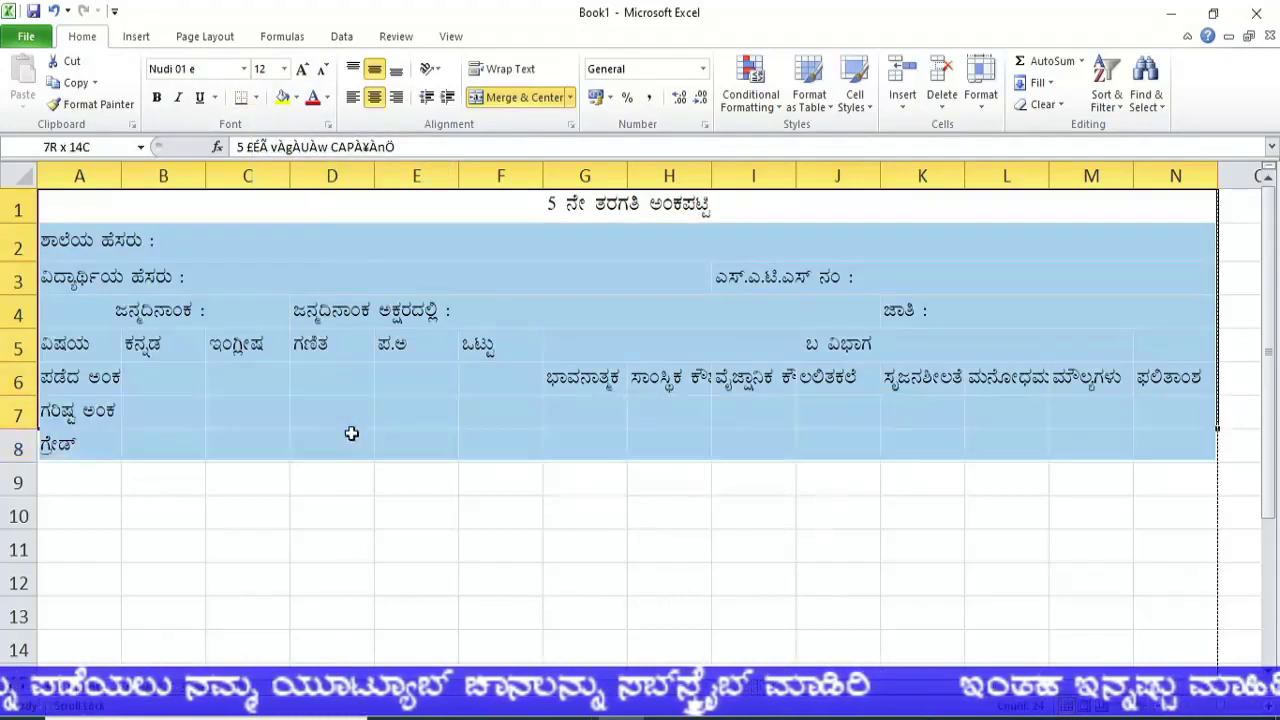
pyautogui.click(257, 98)
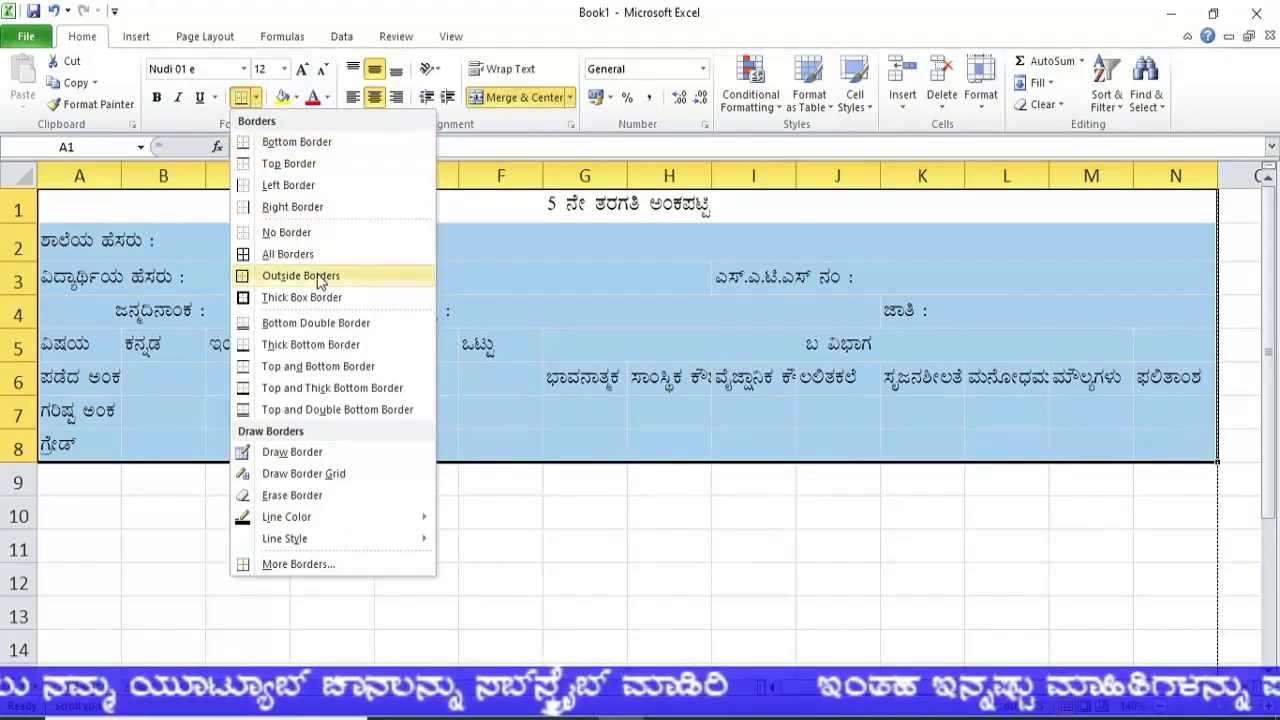
pyautogui.click(290, 254)
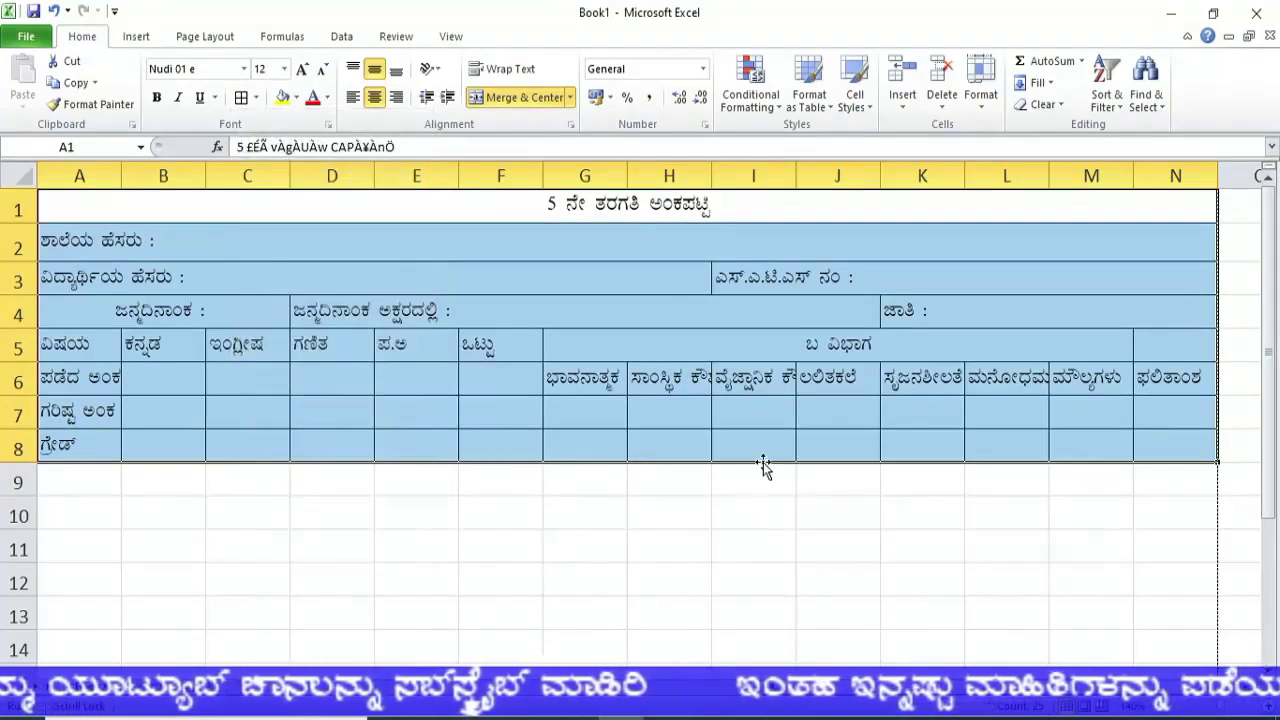
pyautogui.click(806, 438)
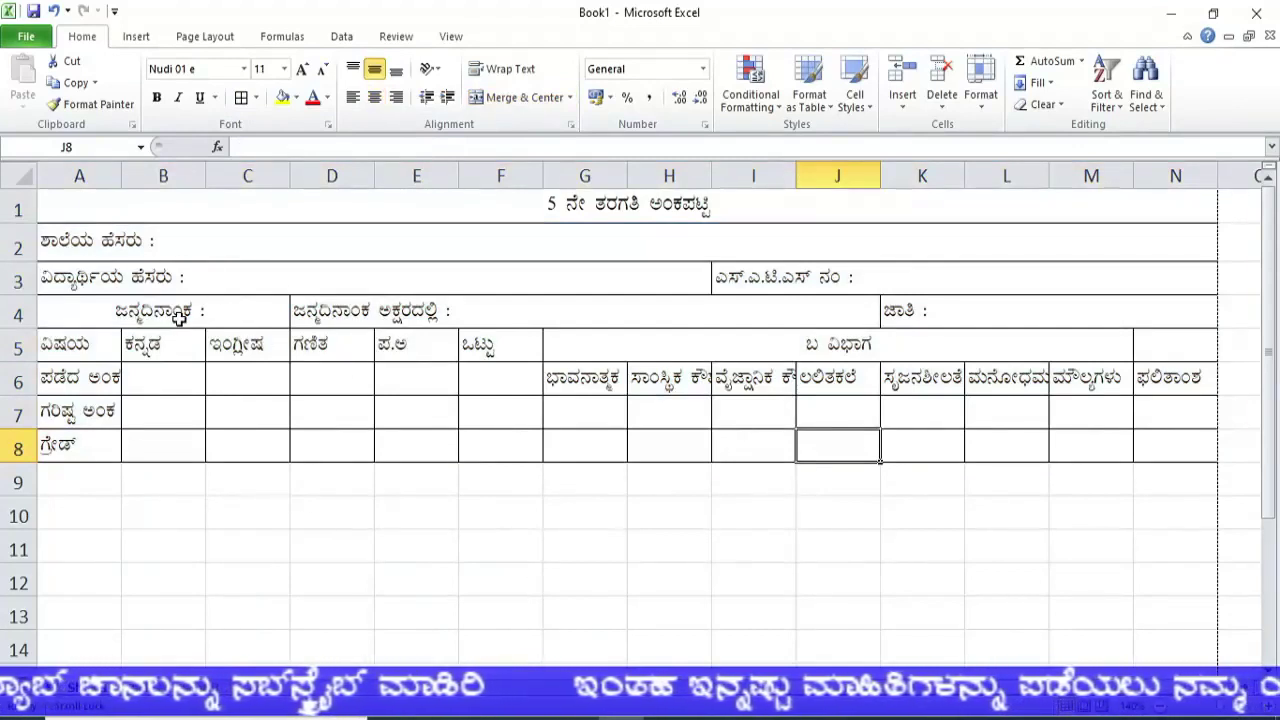
# Left-align the 'ಜನ್ಮದಿನಾಂಕ :' label in A4
pyautogui.click(178, 316)
pyautogui.click(353, 97)
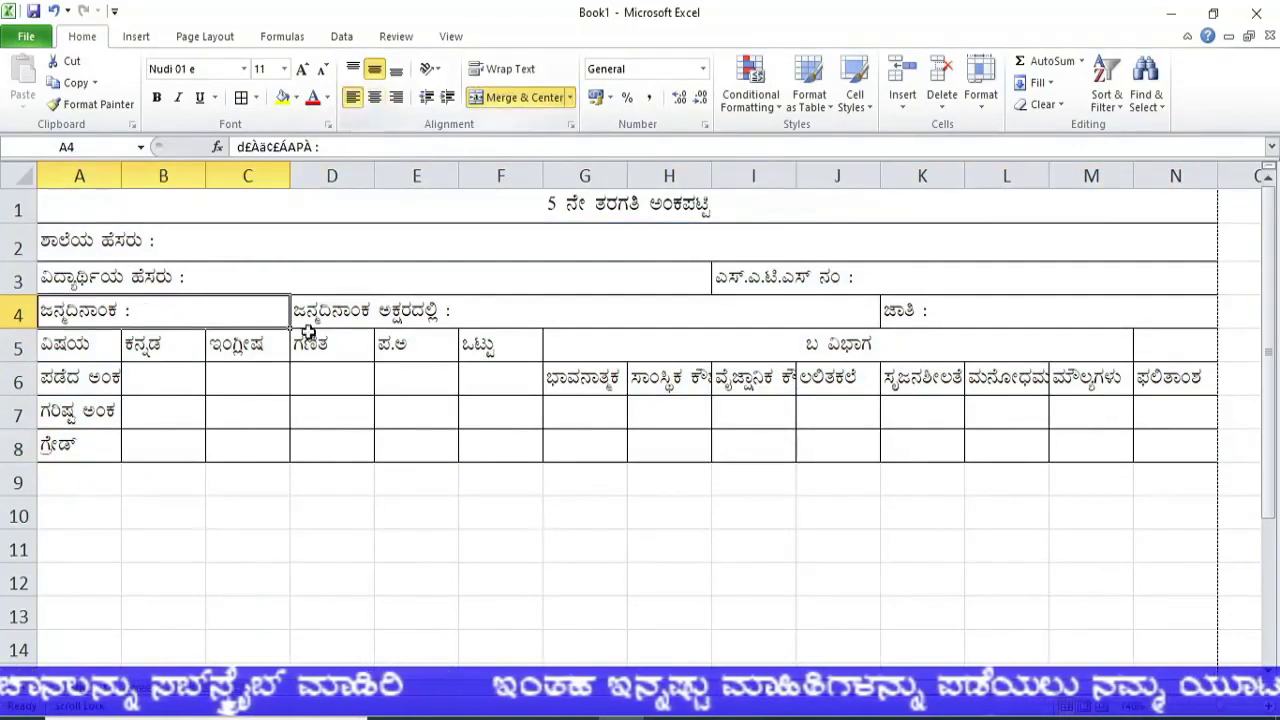
pyautogui.click(94, 478)
# Merge A9:F9 and enter the left-aligned label 'ಒಟ್ಟು ಅಂಕ ಅಕ್ಷರದಲ್ಲಿ :' there
pyautogui.moveTo(99, 479); pyautogui.dragTo(524, 486)
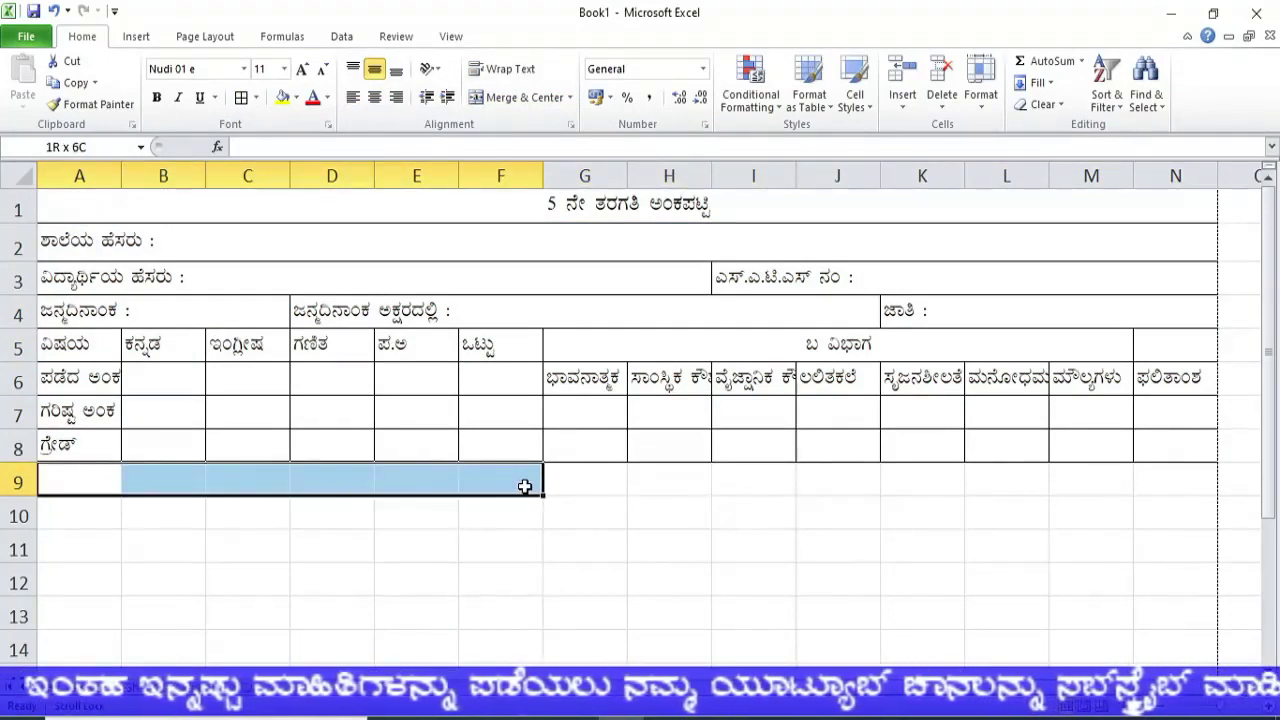
pyautogui.click(518, 97)
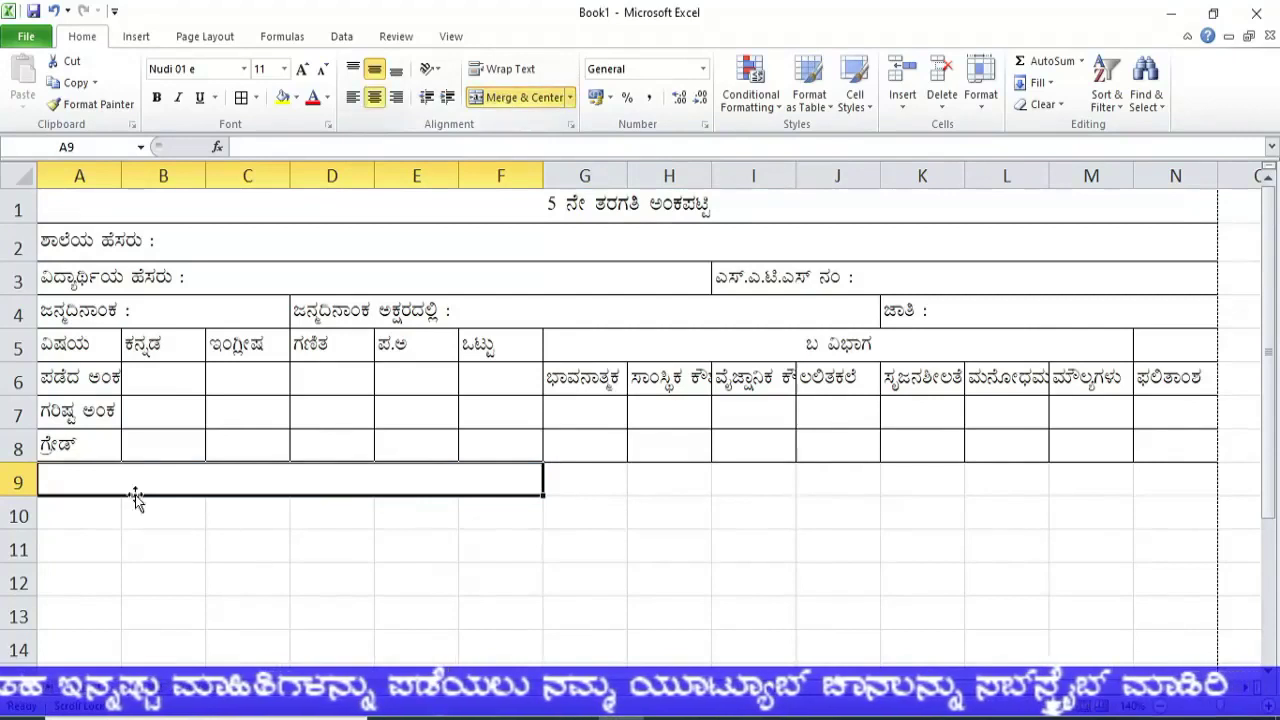
pyautogui.write('C')
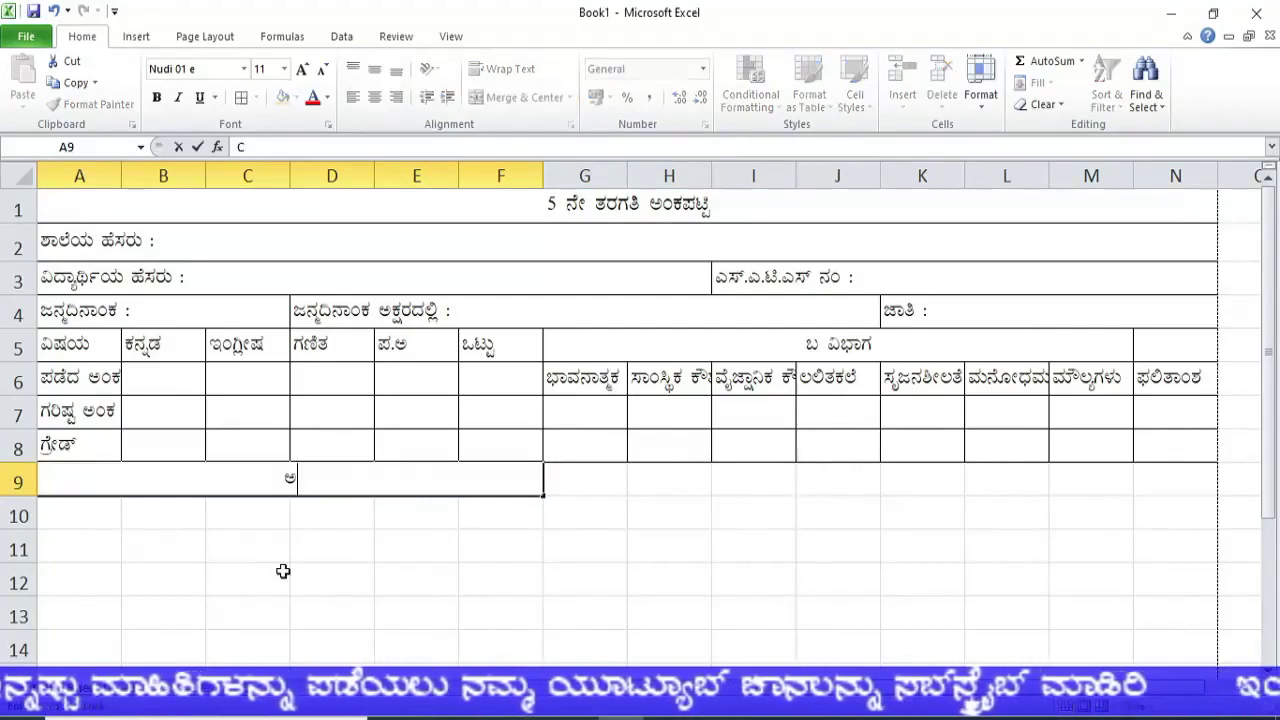
pyautogui.write('APÀ')
pyautogui.write(' CPÀ')
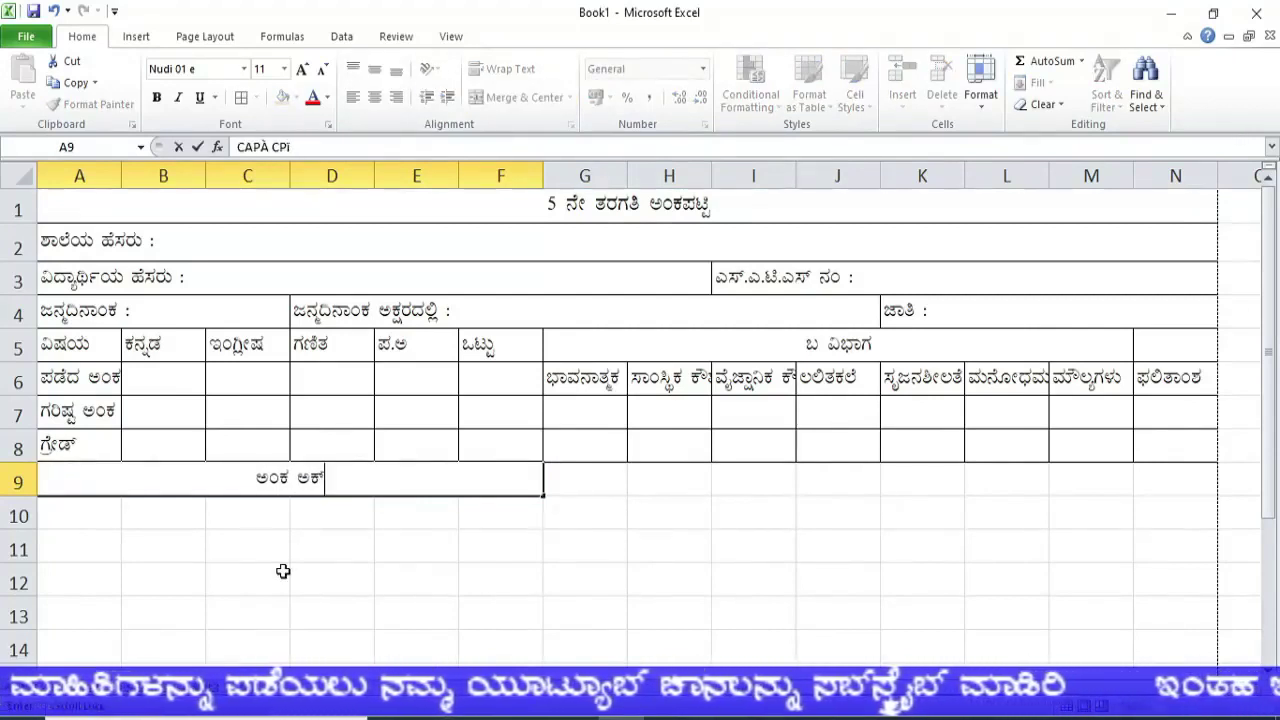
pyautogui.write('ëgÀzÀ°')
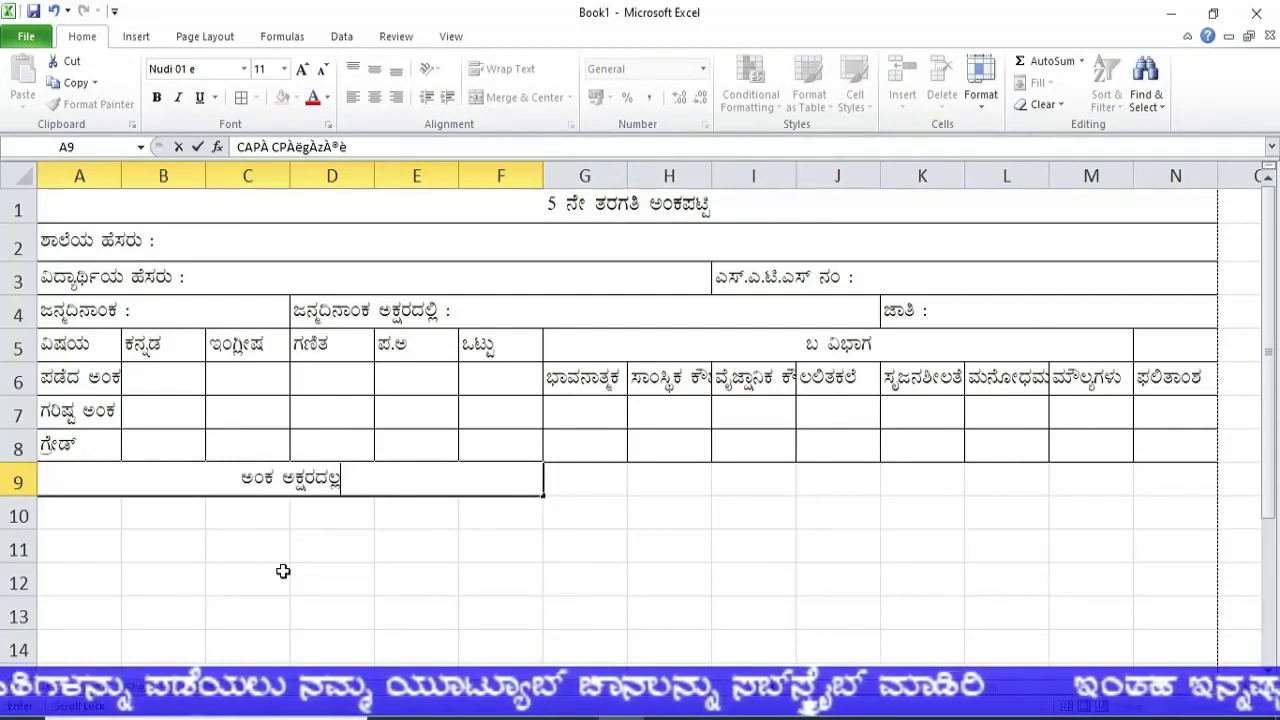
pyautogui.write('è')
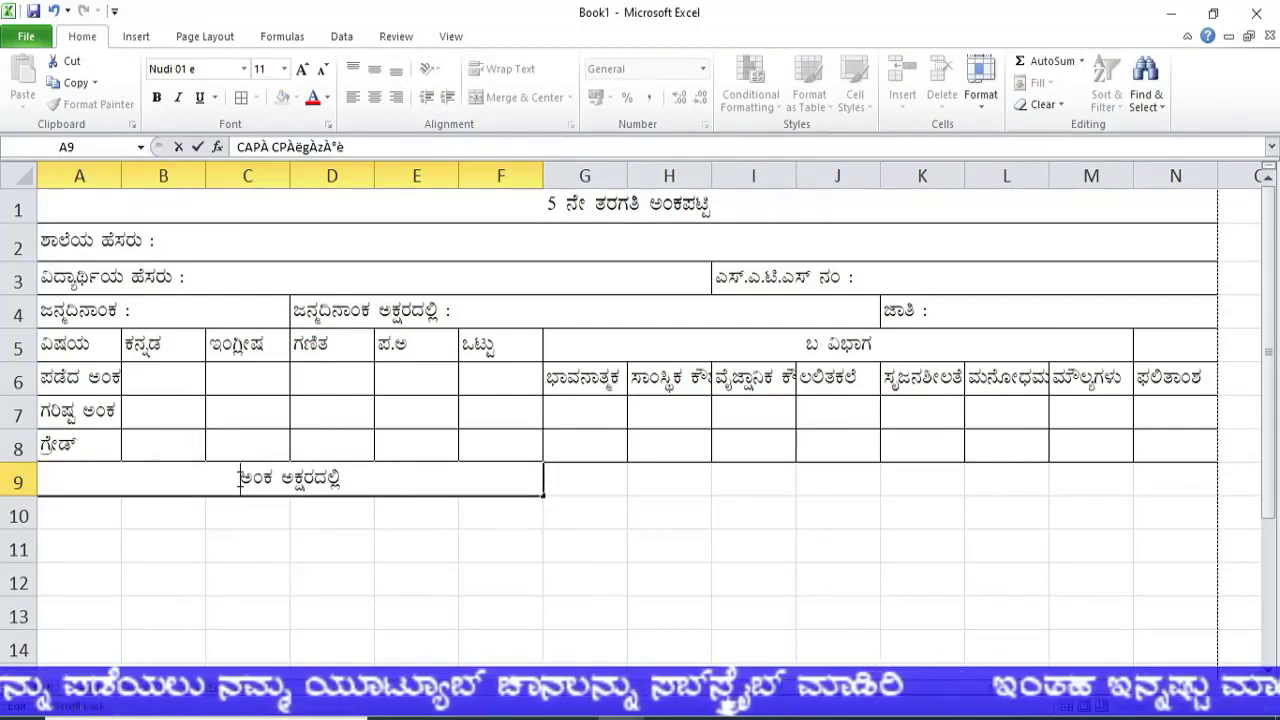
pyautogui.write('MlÄÖ')
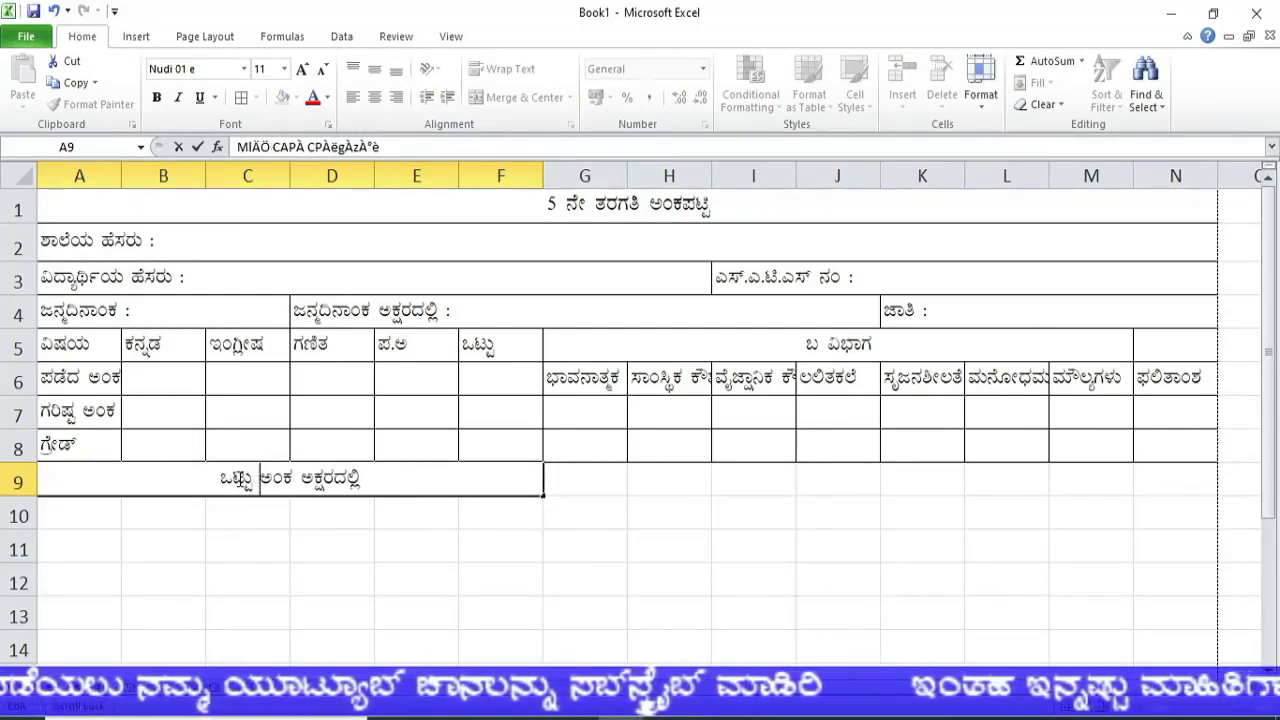
pyautogui.click(491, 618)
pyautogui.click(346, 477)
pyautogui.click(354, 100)
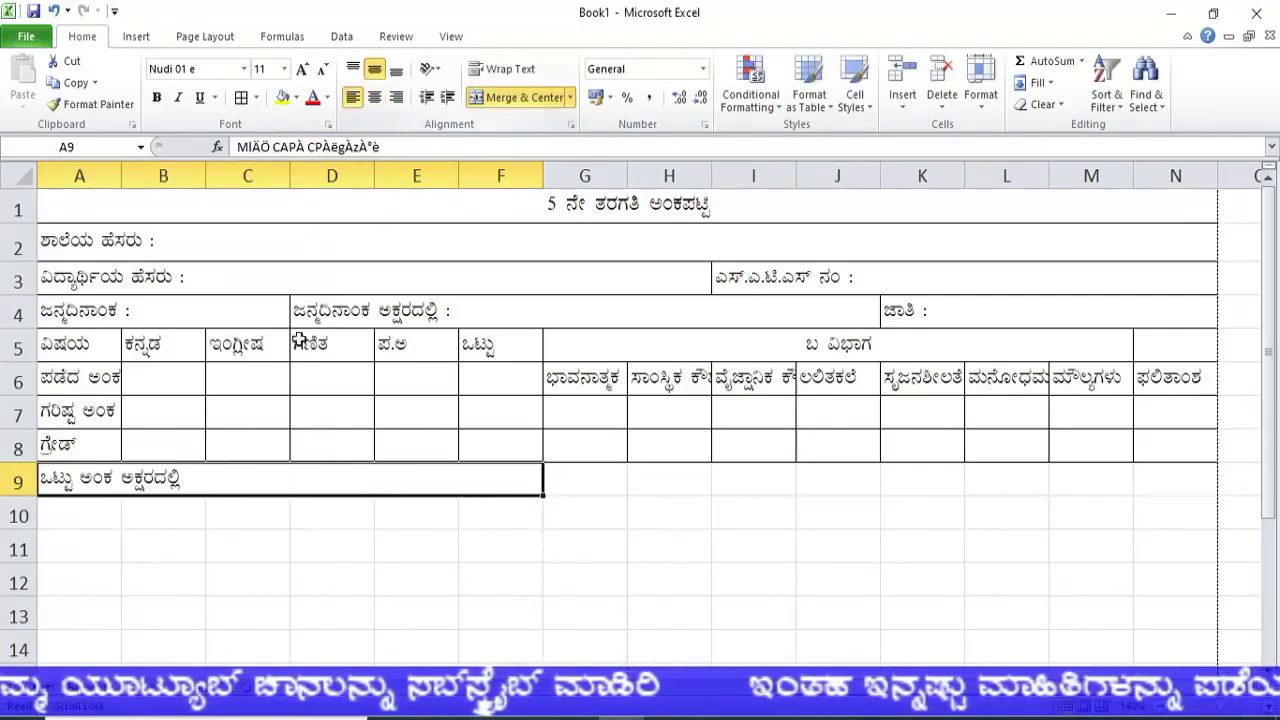
pyautogui.moveTo(215, 474); pyautogui.dragTo(706, 476)
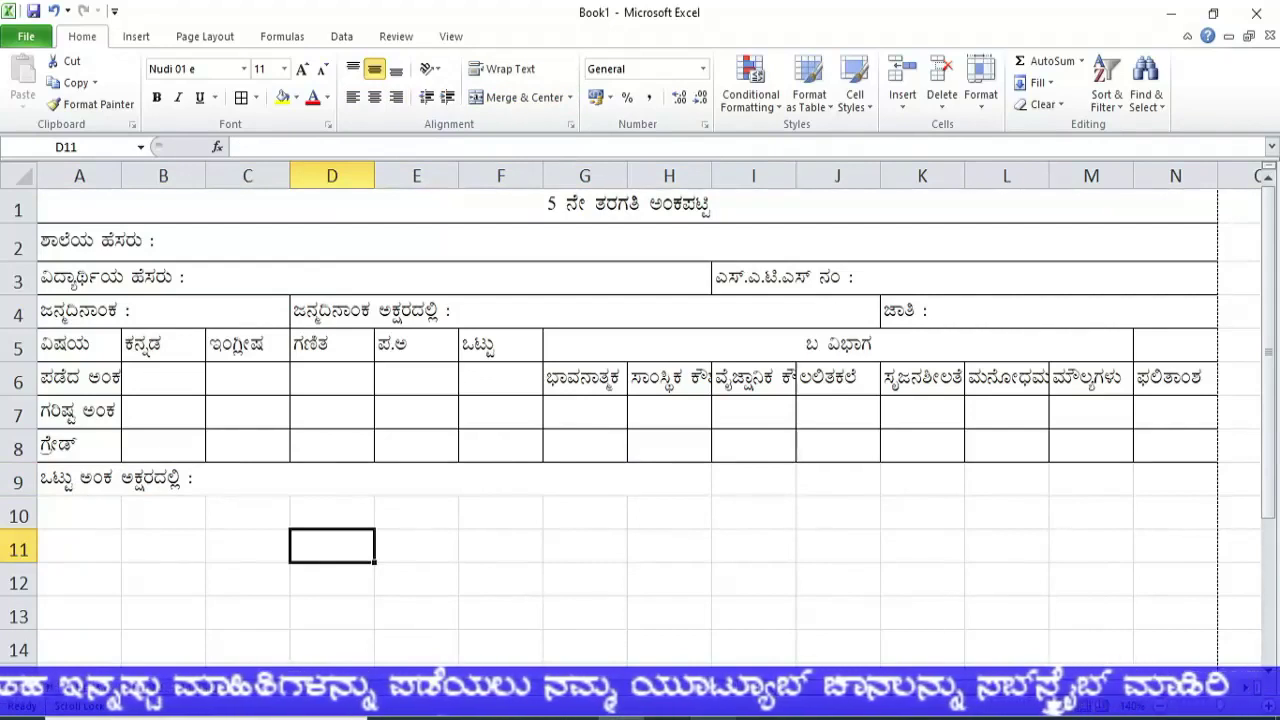
pyautogui.hotkey('alt', 'Tab')
pyautogui.scroll(-2, 1037, 436)
pyautogui.scroll(-4, 1037, 436)
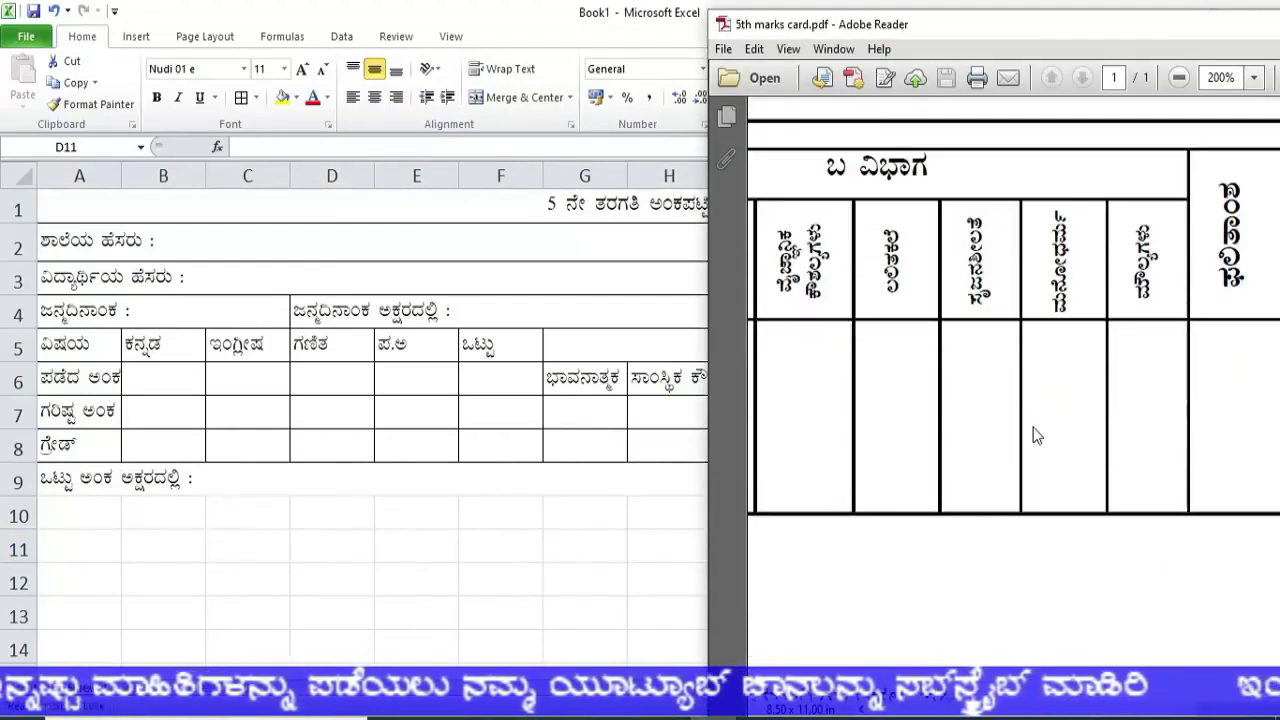
pyautogui.scroll(-3, 1037, 436)
pyautogui.scroll(-1, 1037, 436)
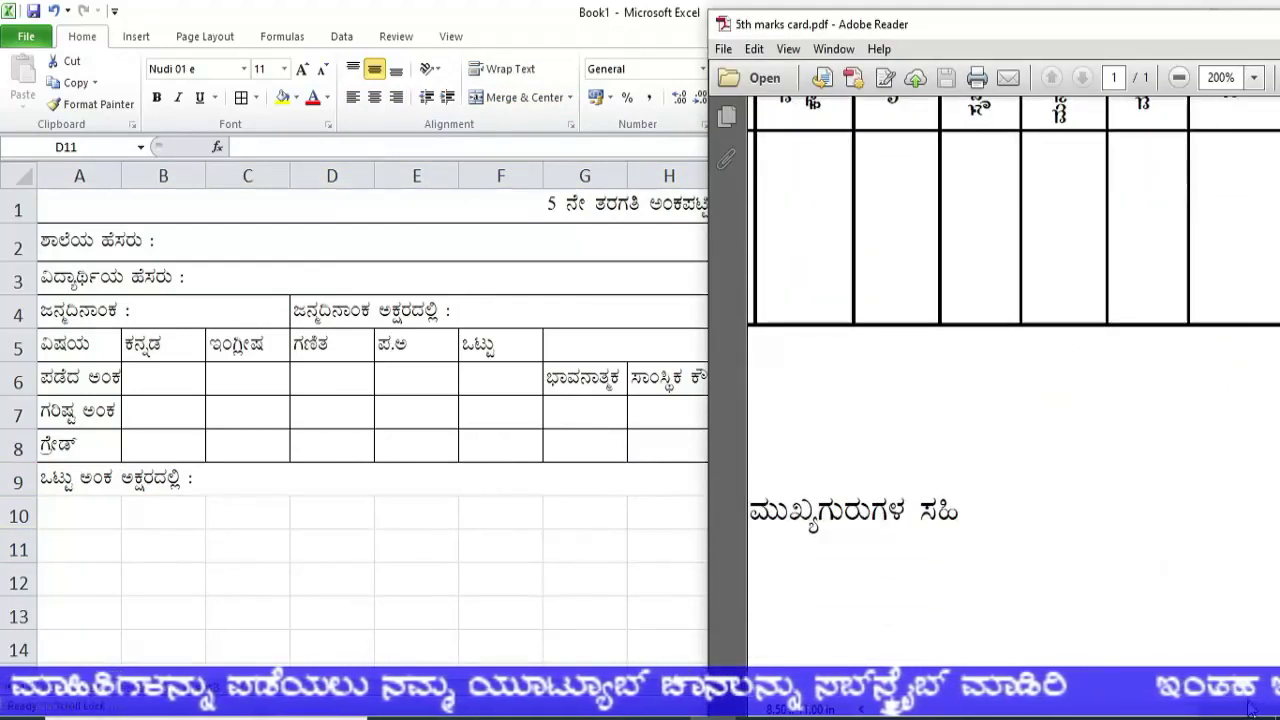
pyautogui.moveTo(1250, 708); pyautogui.dragTo(937, 714)
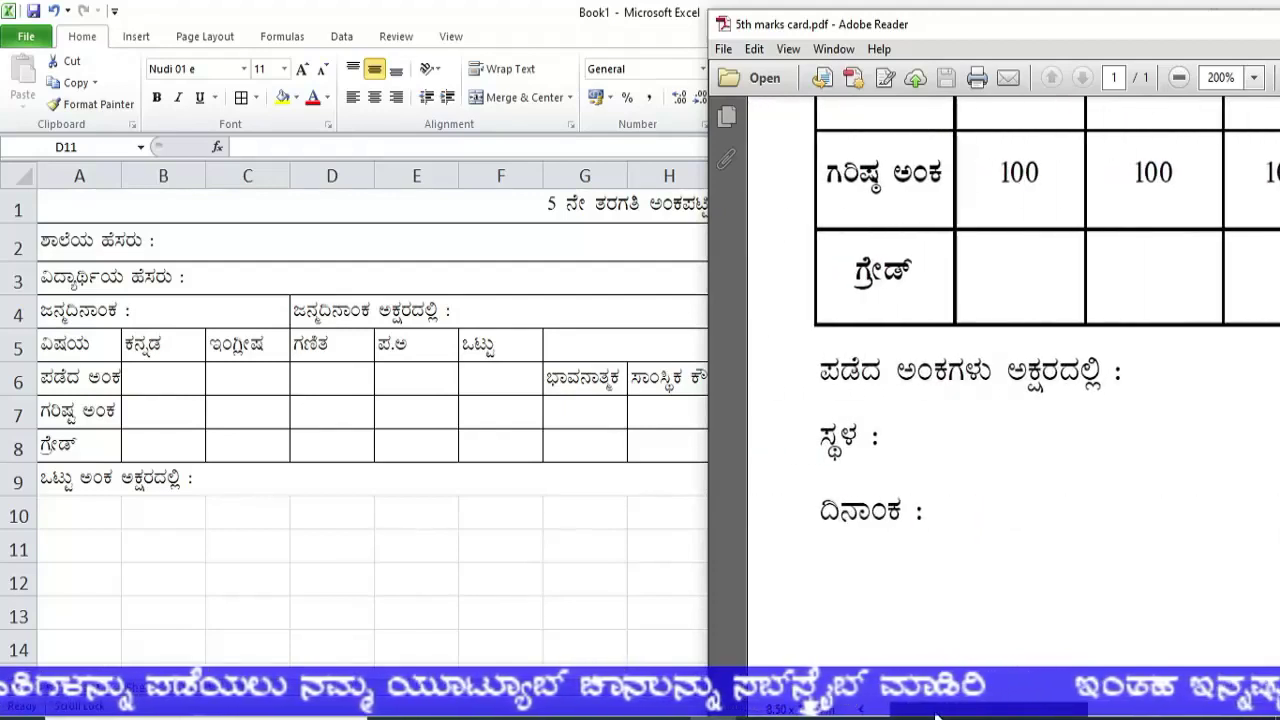
pyautogui.moveTo(935, 714); pyautogui.dragTo(930, 714)
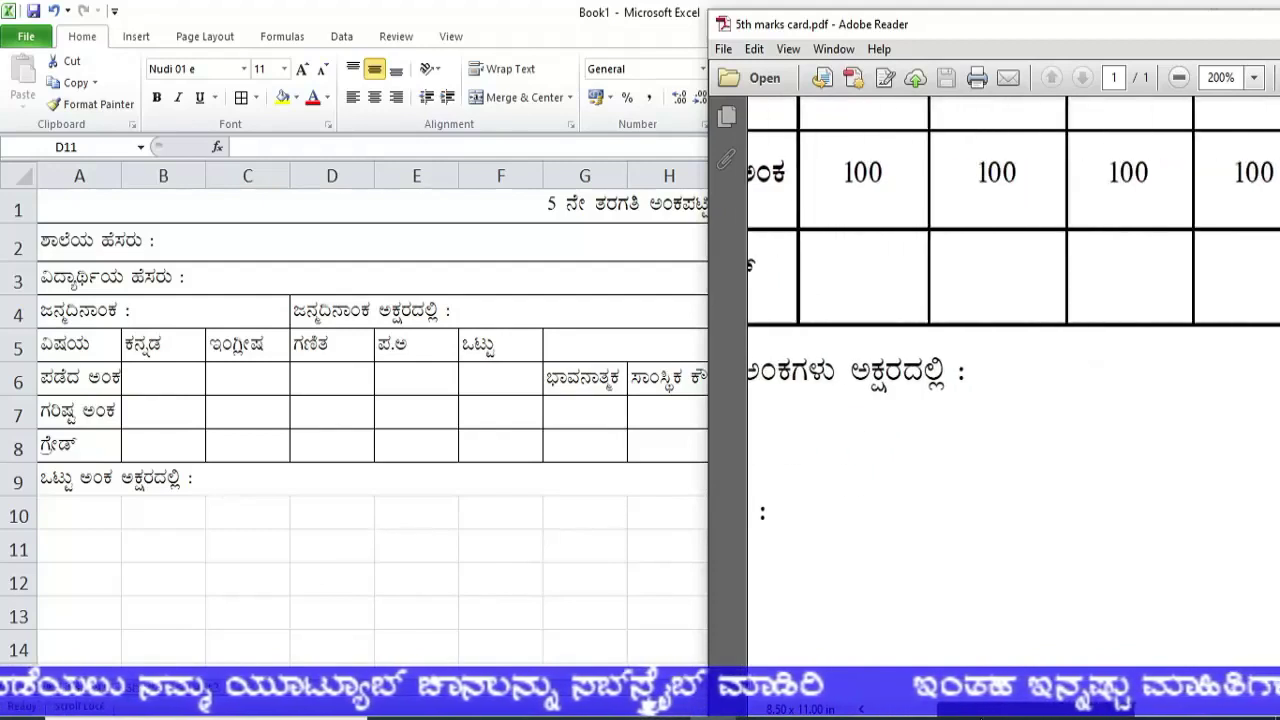
pyautogui.moveTo(930, 714); pyautogui.dragTo(1002, 714)
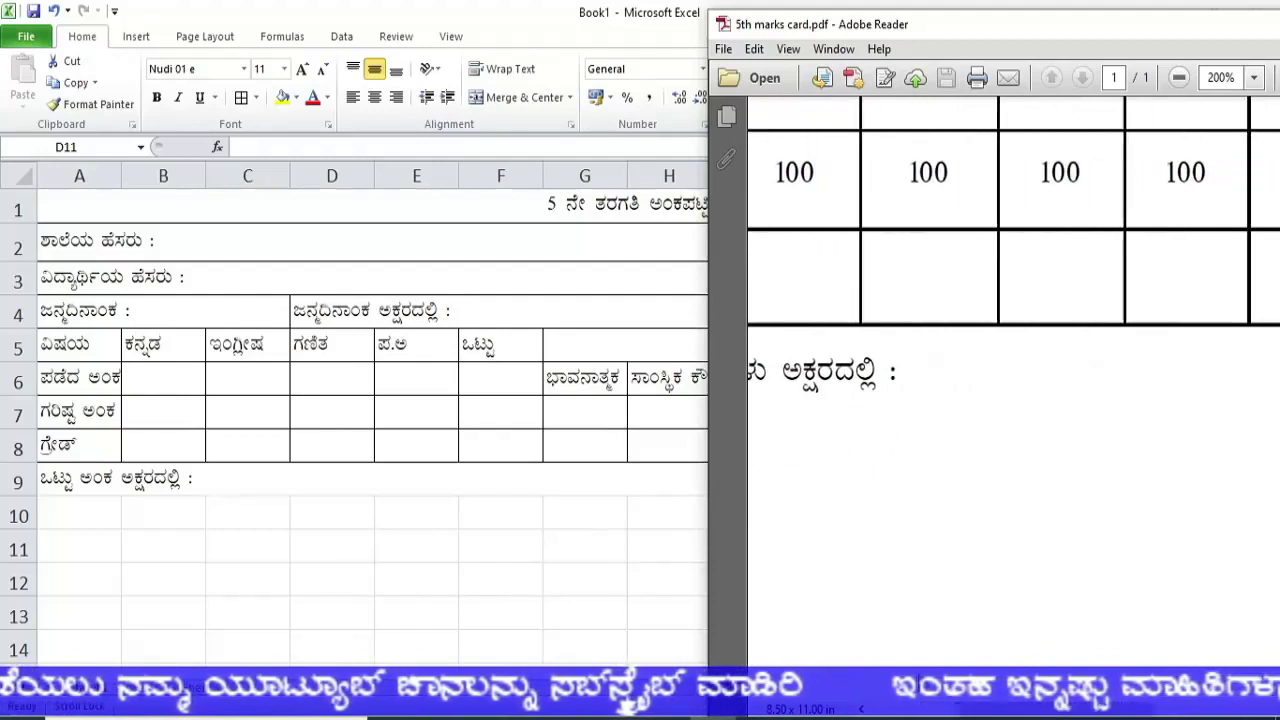
pyautogui.click(75, 548)
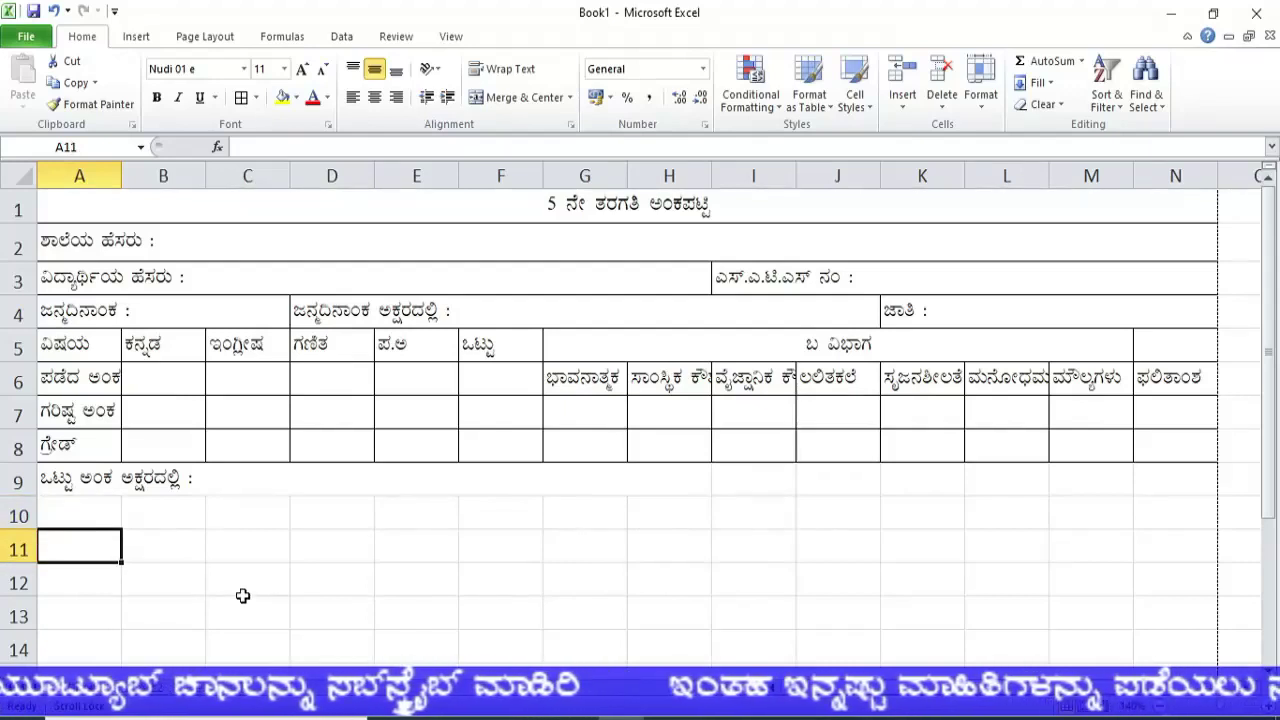
# Enter 'ತರಗತಿ ಶಿಕ್ಷಕರ ಸಹಿ' in A11 and 'ಮುಖ್ಯ ಶಿಕ್ಷಕರ ಸಹಿ' merged and centred across K11:M11
pyautogui.write('vÀgÀUÀ')
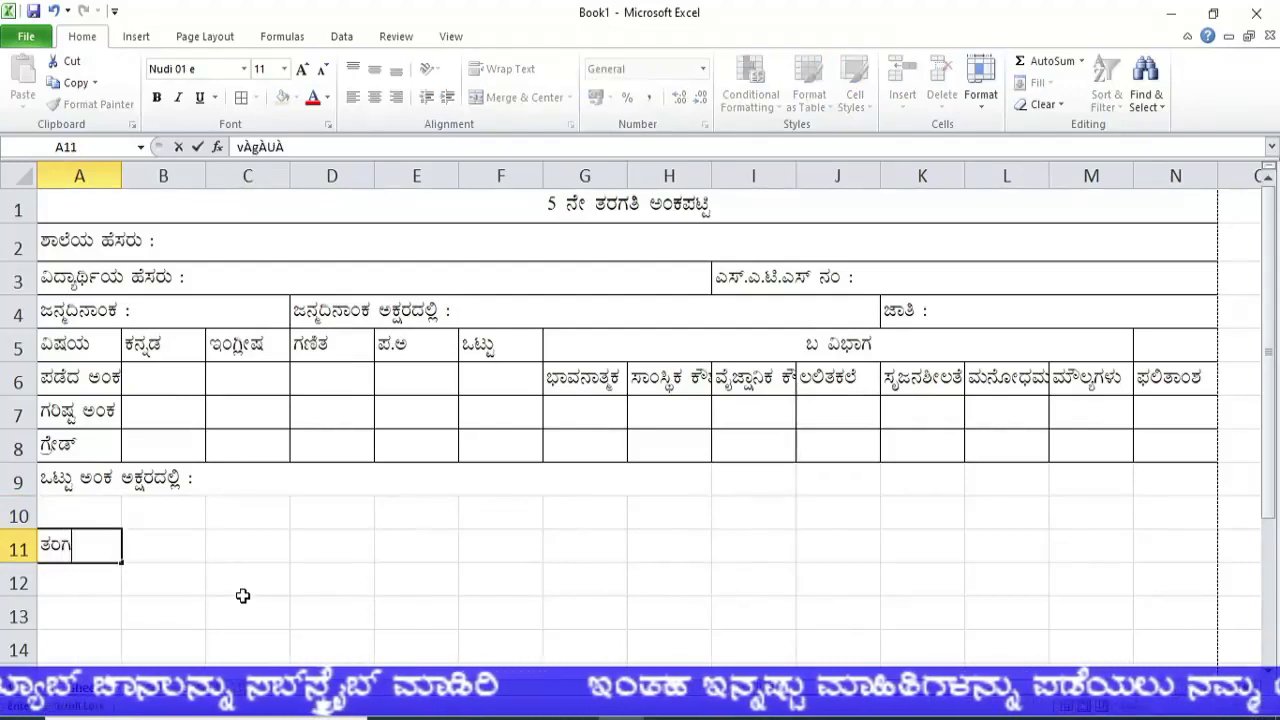
pyautogui.write('w ±À²PÀ')
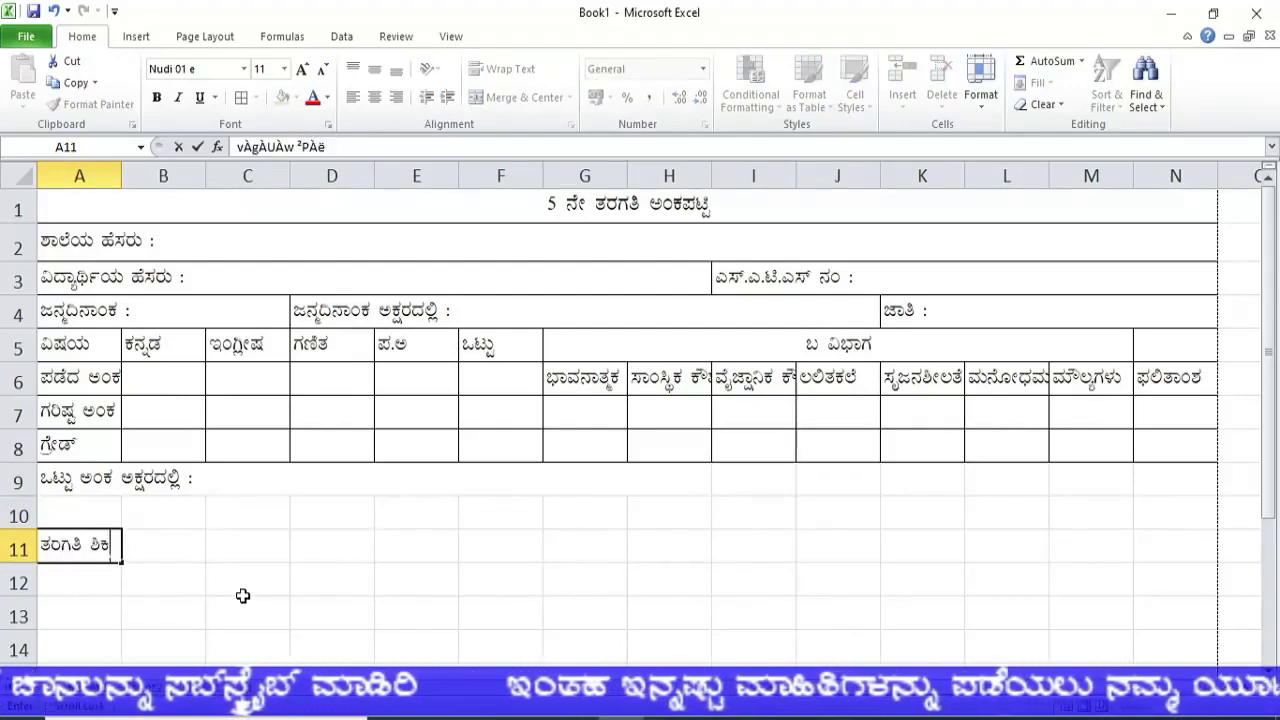
pyautogui.write('gÀ ¸À»')
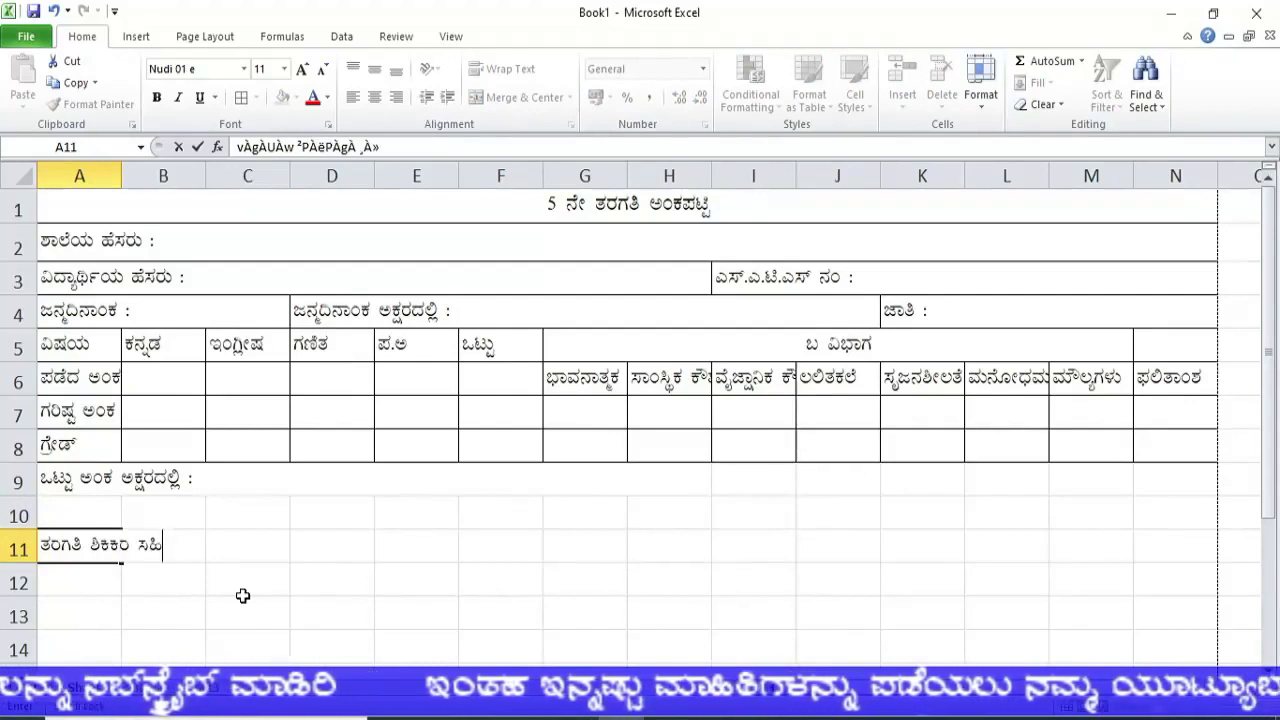
pyautogui.click(208, 618)
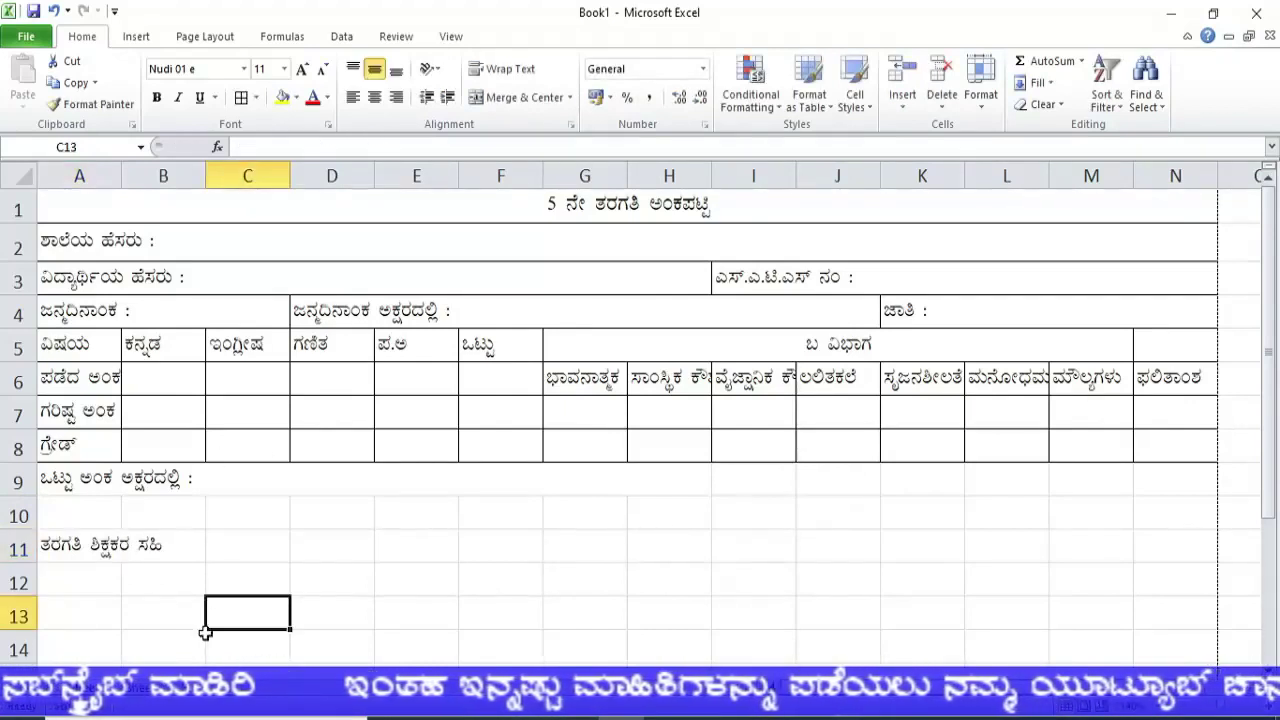
pyautogui.click(978, 548)
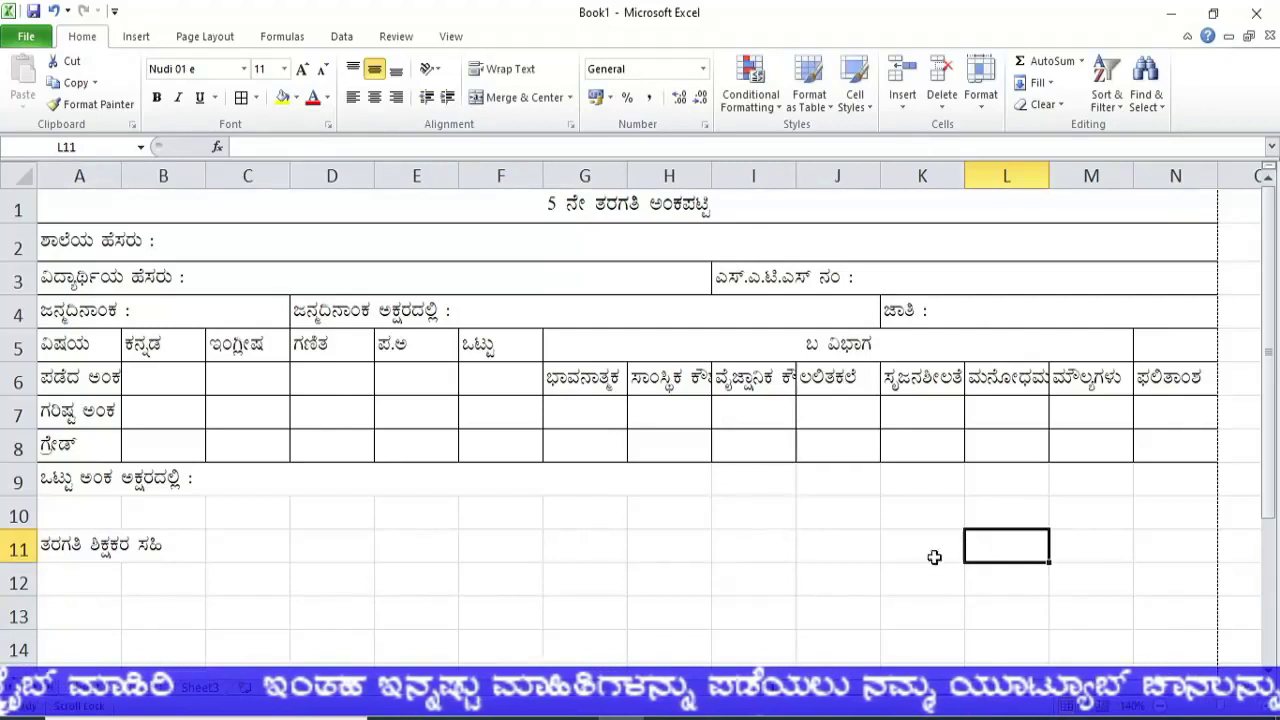
pyautogui.moveTo(932, 545); pyautogui.dragTo(1100, 545)
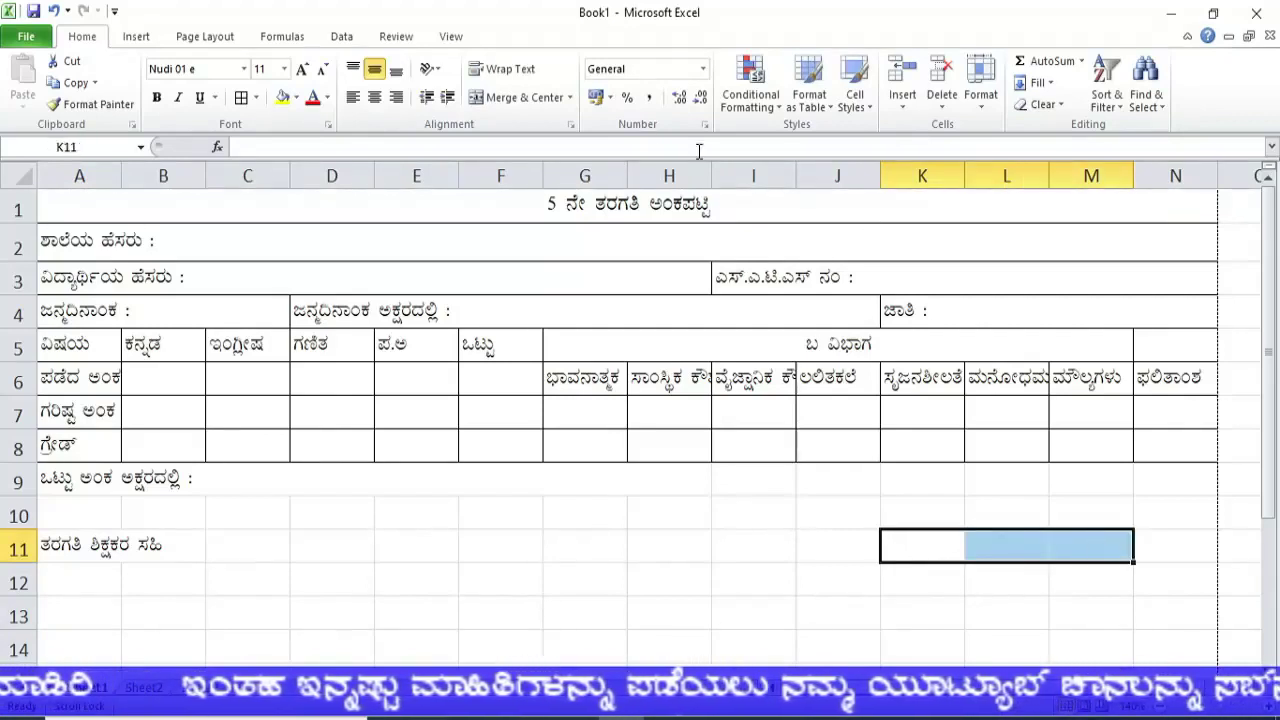
pyautogui.click(524, 97)
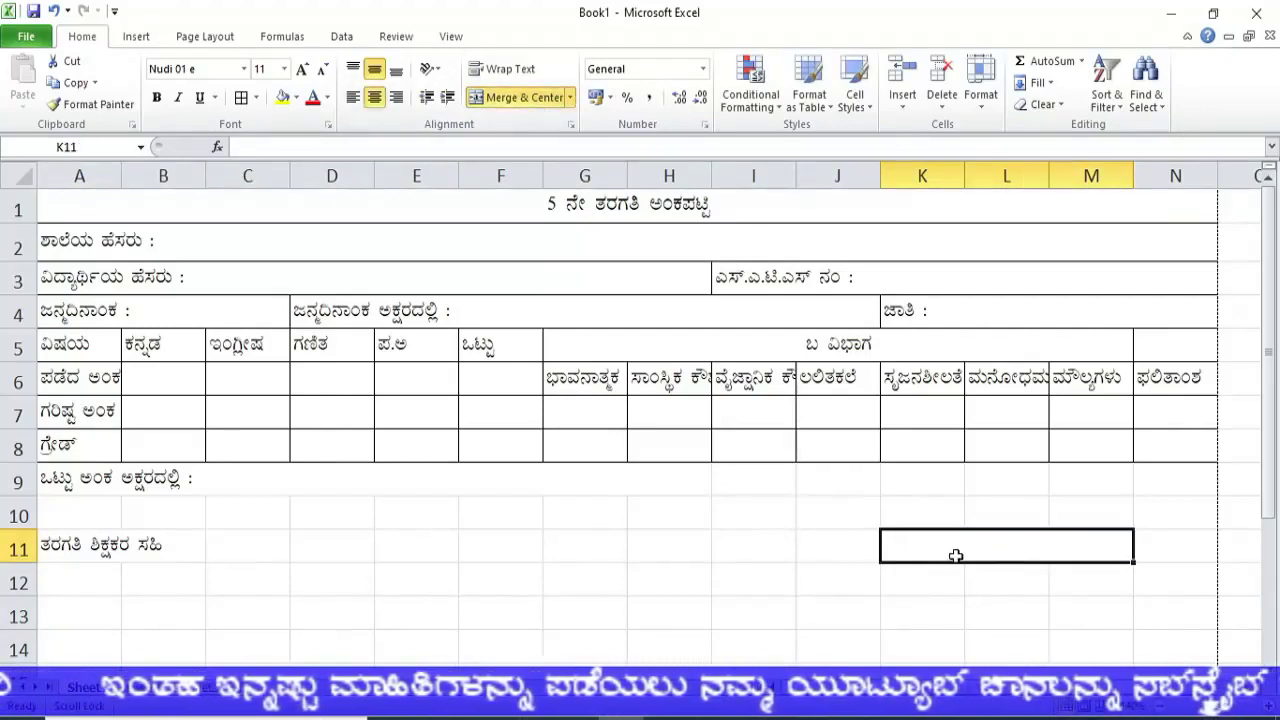
pyautogui.write('ಮುಖ್ಯ')
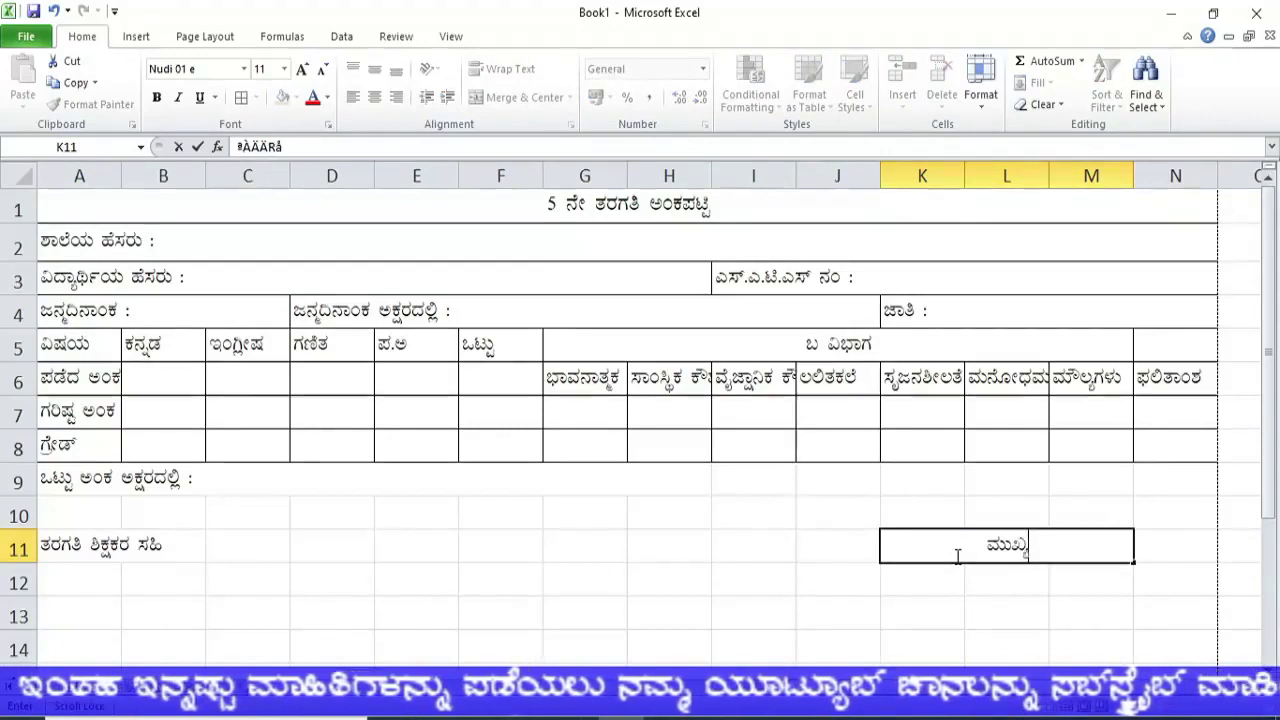
pyautogui.write(' ಶಿಕ್ಷಕರ ಸಹಿ')
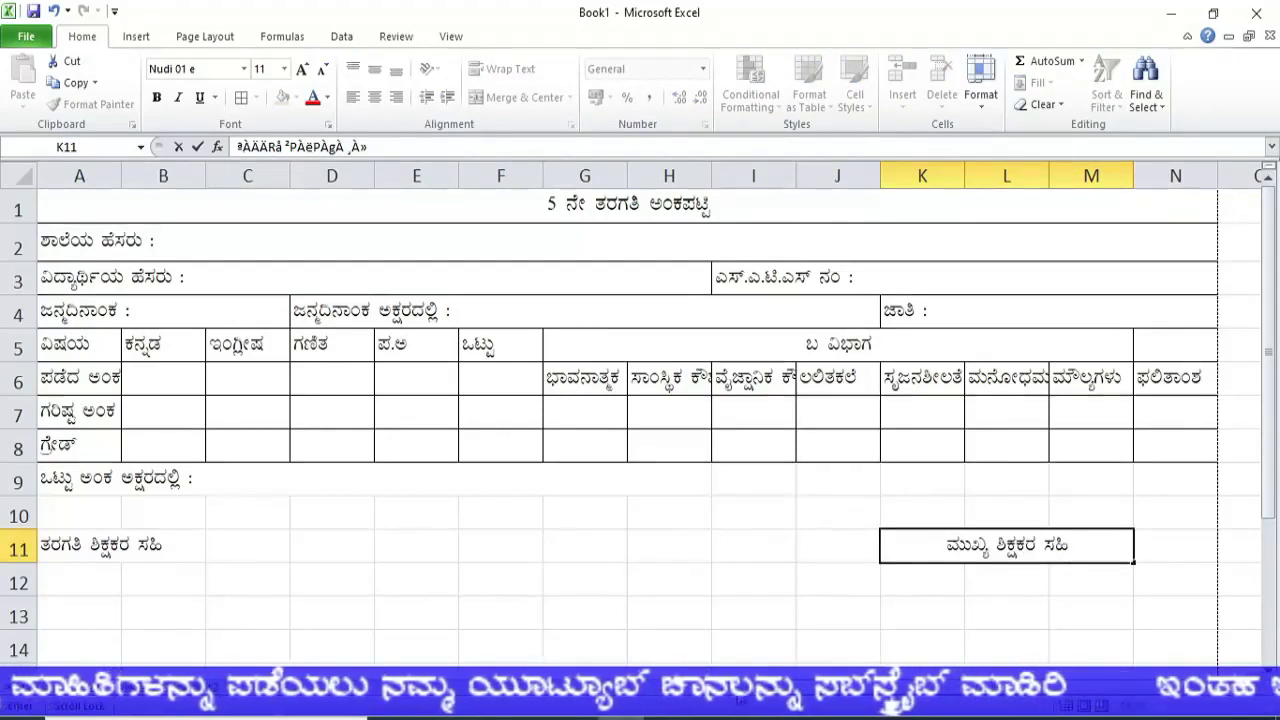
pyautogui.click(752, 610)
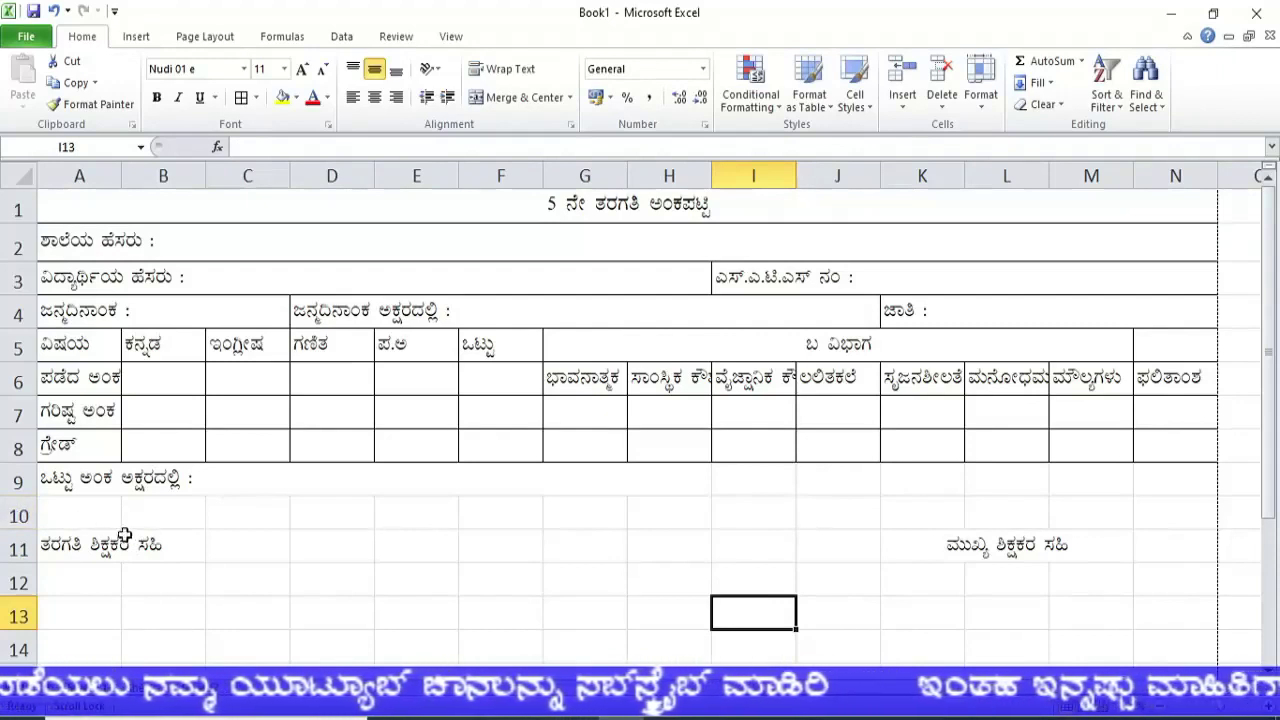
# Insert a blank row at row 10 above the signature labels
pyautogui.click(19, 515)
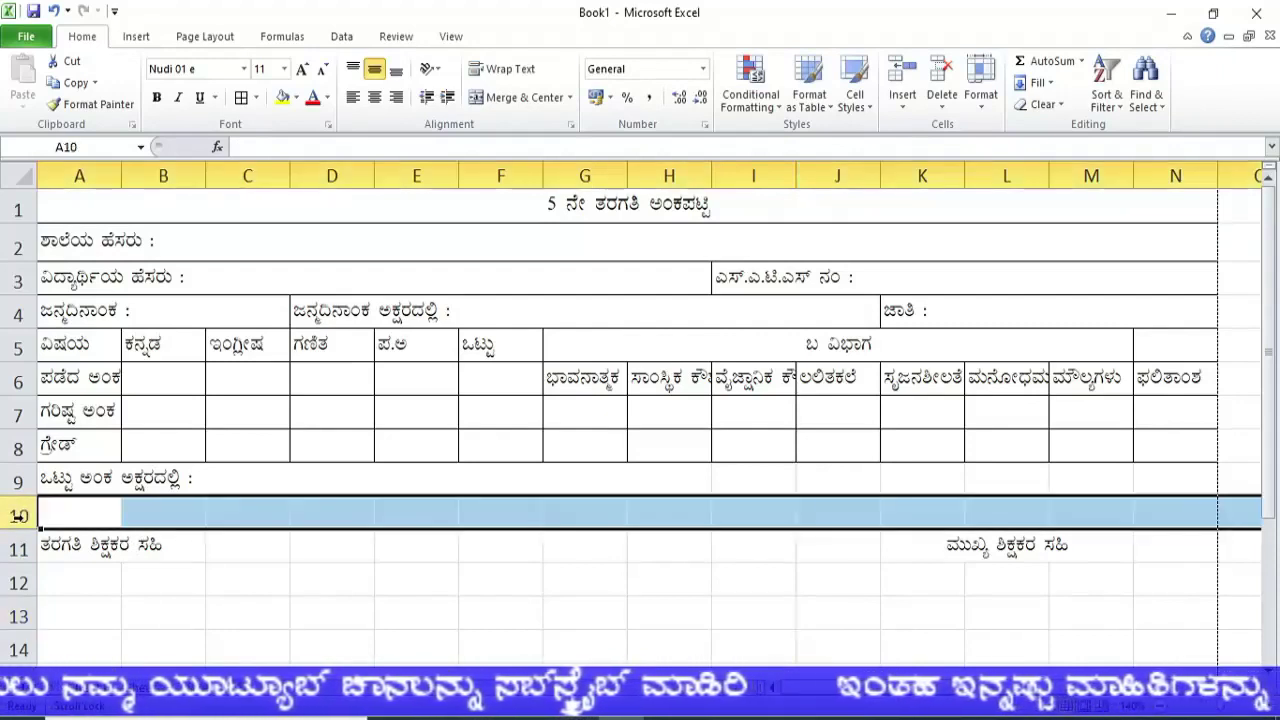
pyautogui.rightClick(19, 515)
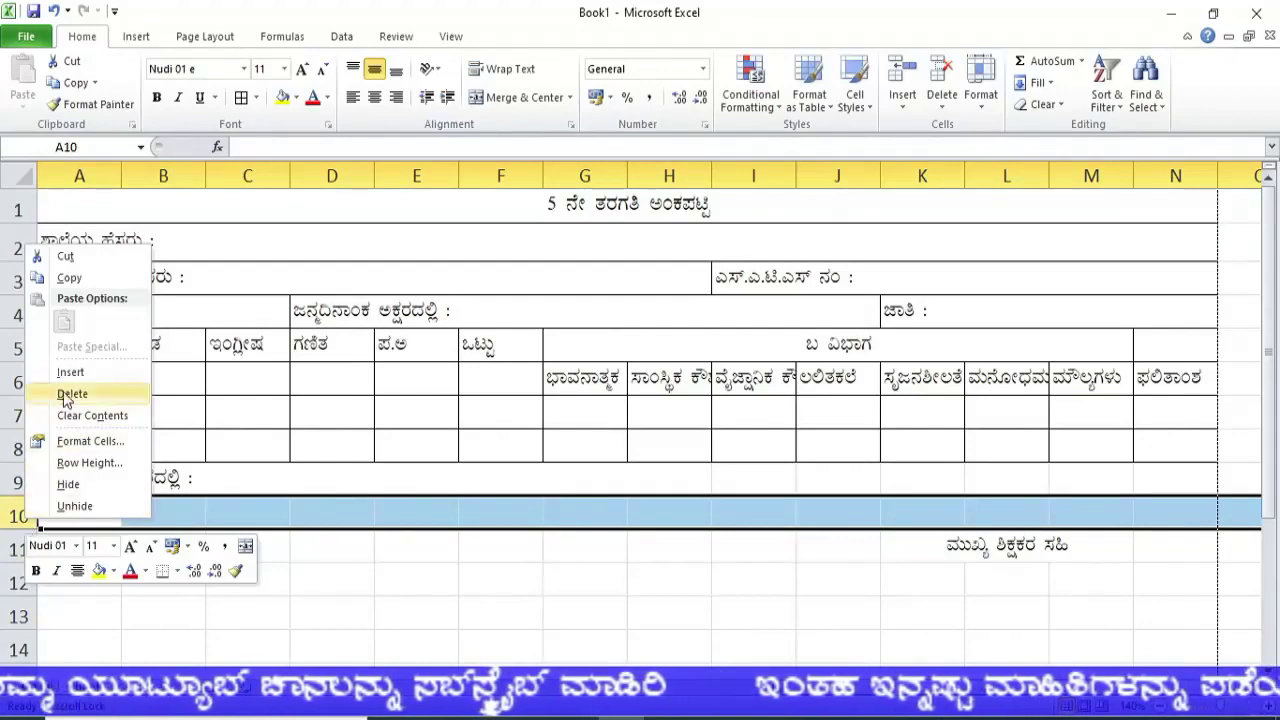
pyautogui.click(10, 516)
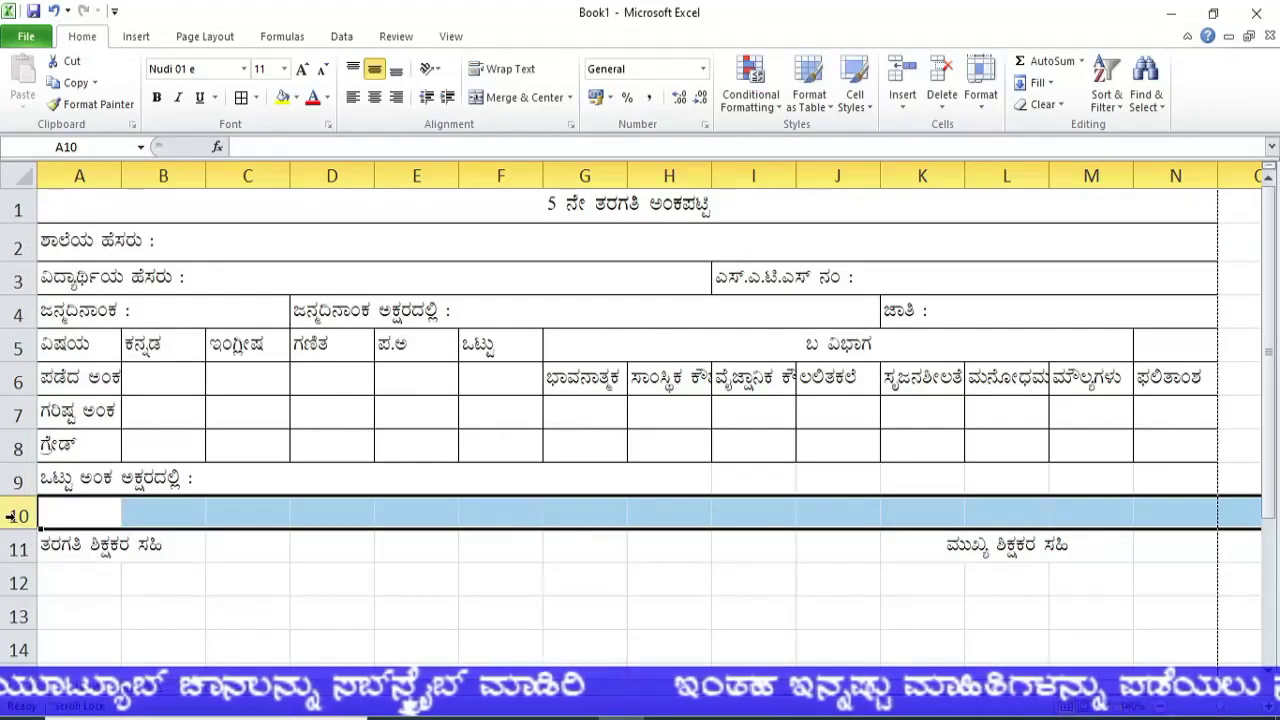
pyautogui.rightClick(14, 516)
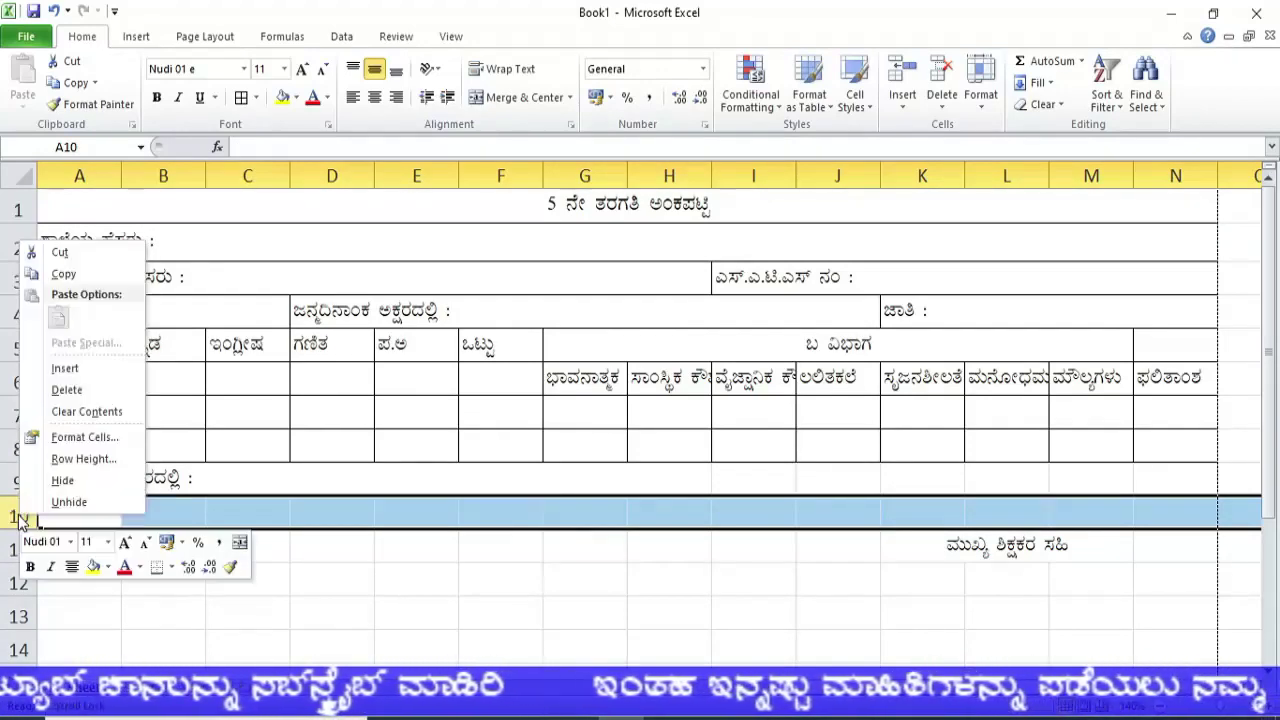
pyautogui.click(65, 369)
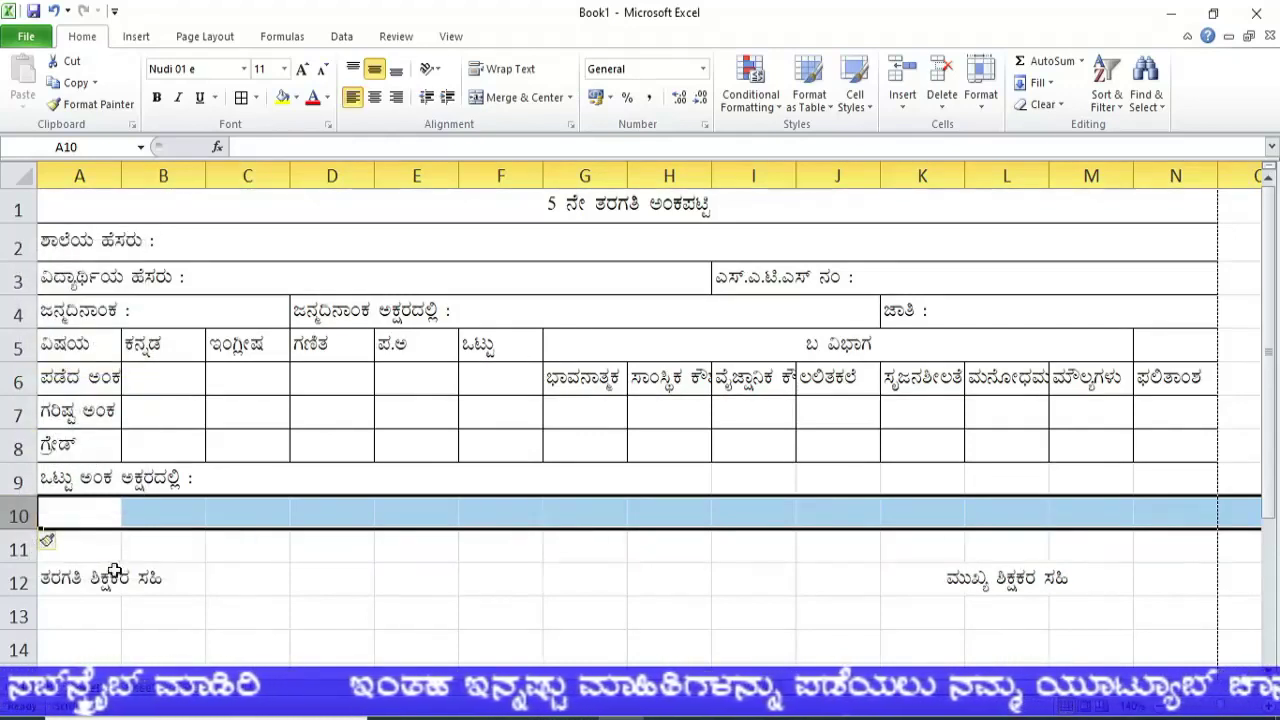
pyautogui.click(170, 548)
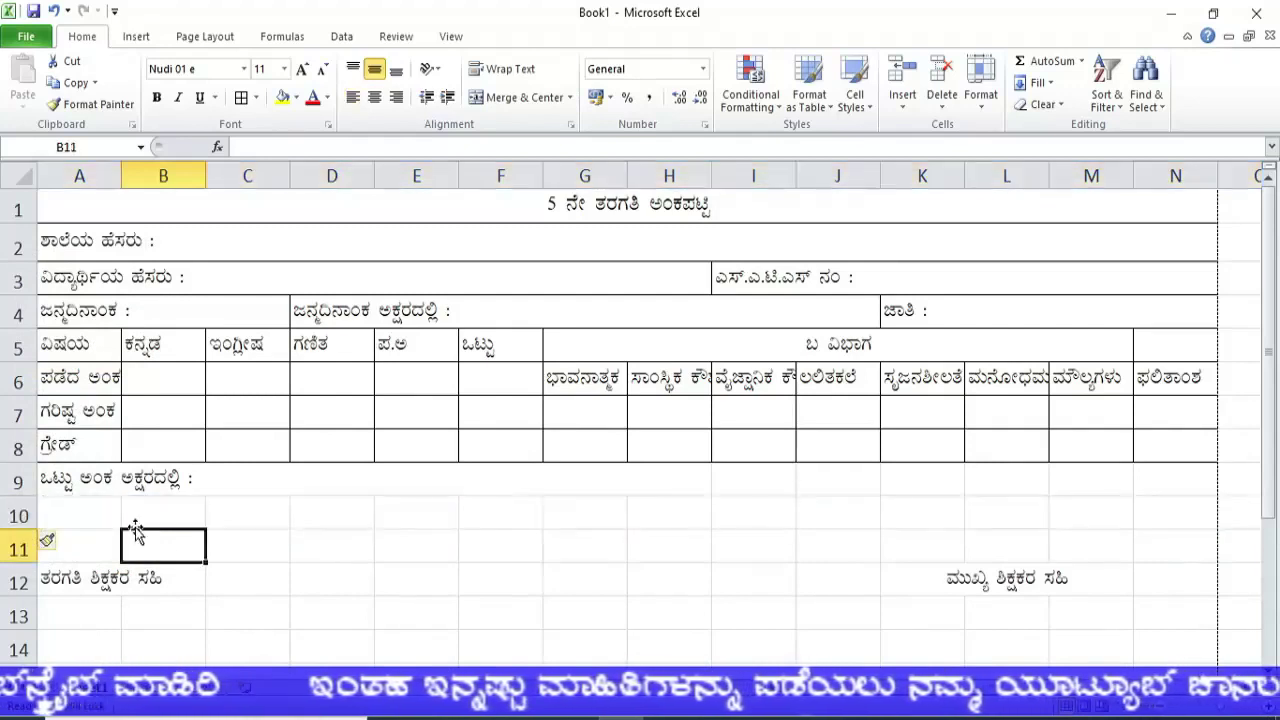
# Add more blank rows at row 11, deleting the extra one so signatures sit in row 13
pyautogui.rightClick(20, 552)
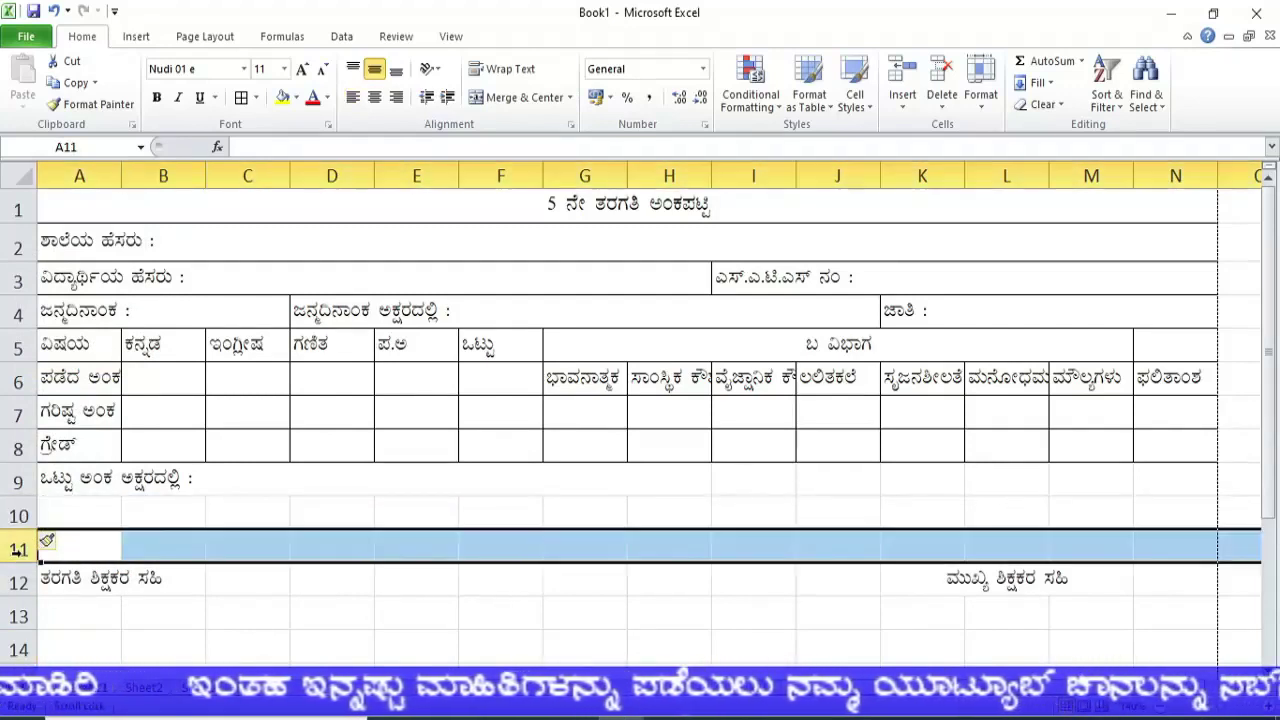
pyautogui.click(91, 409)
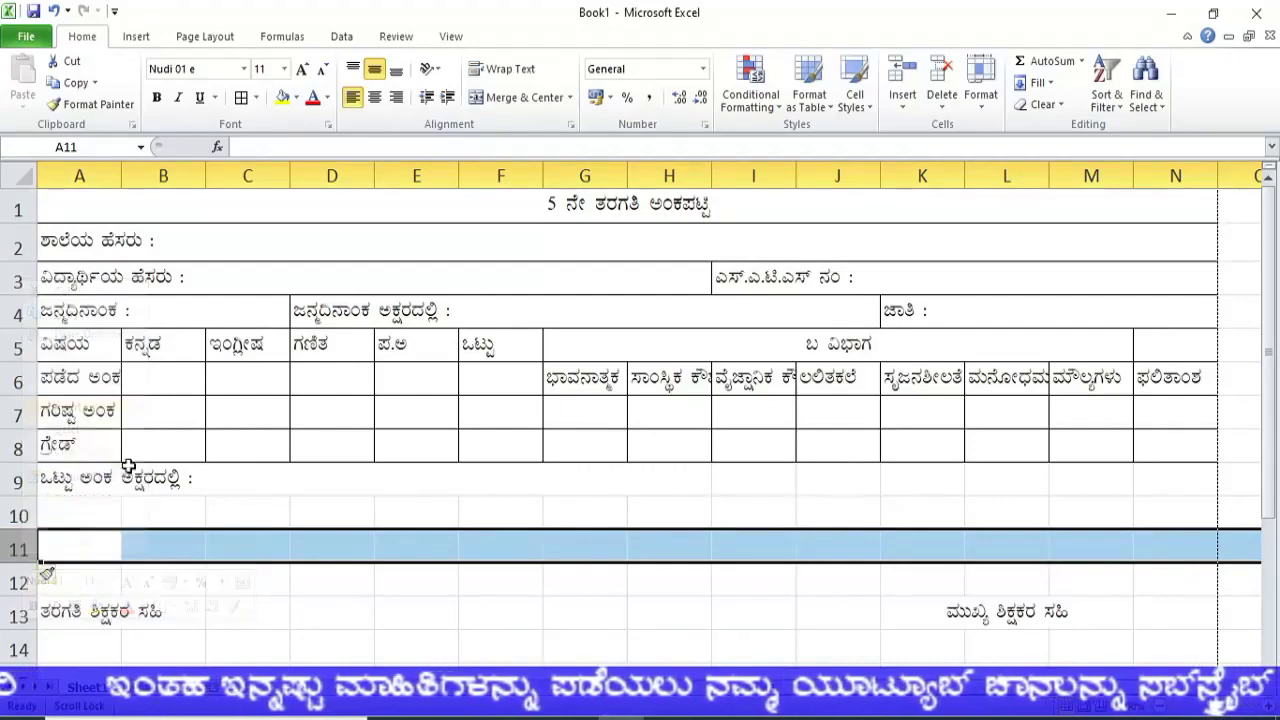
pyautogui.click(280, 569)
pyautogui.click(18, 582)
pyautogui.press('F4')
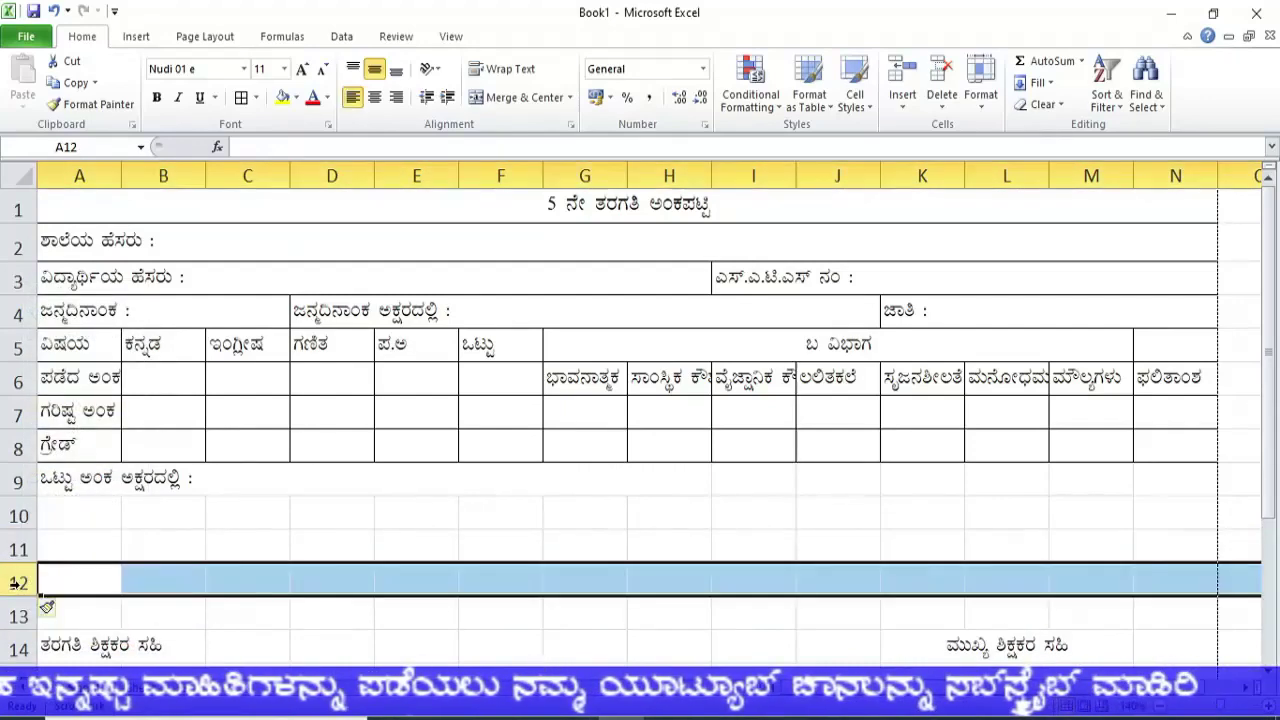
pyautogui.rightClick(16, 582)
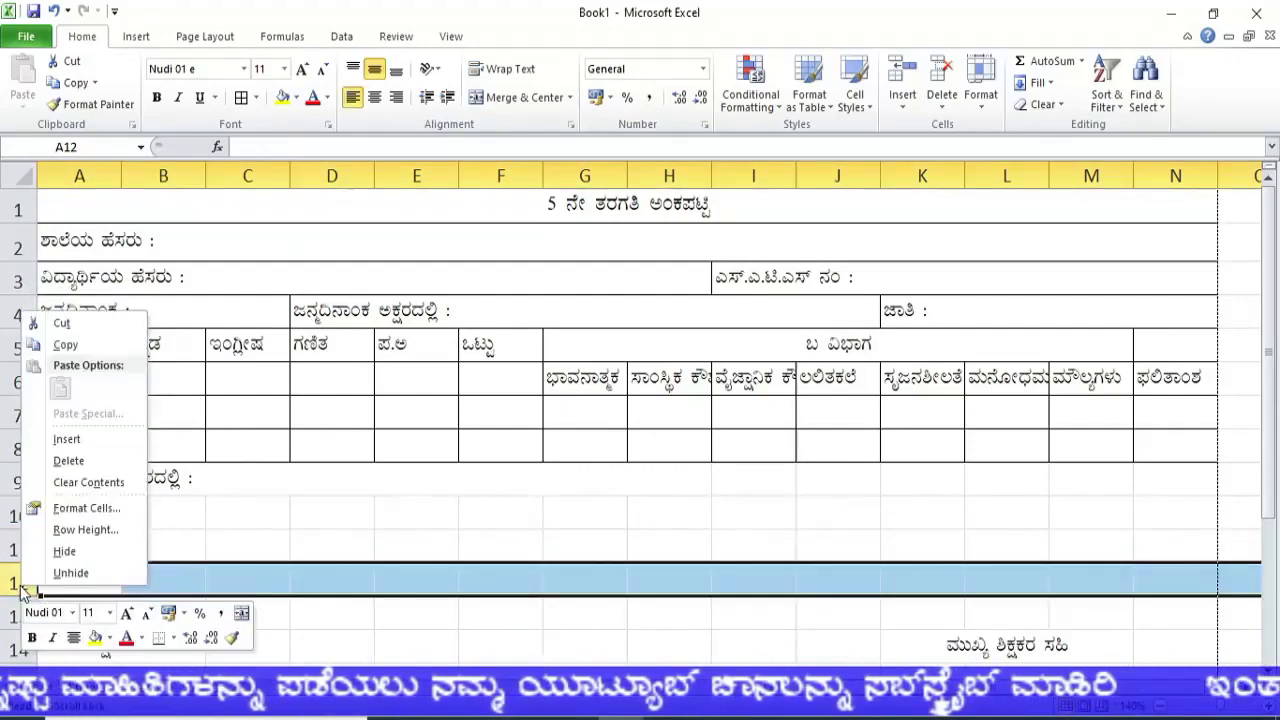
pyautogui.click(74, 460)
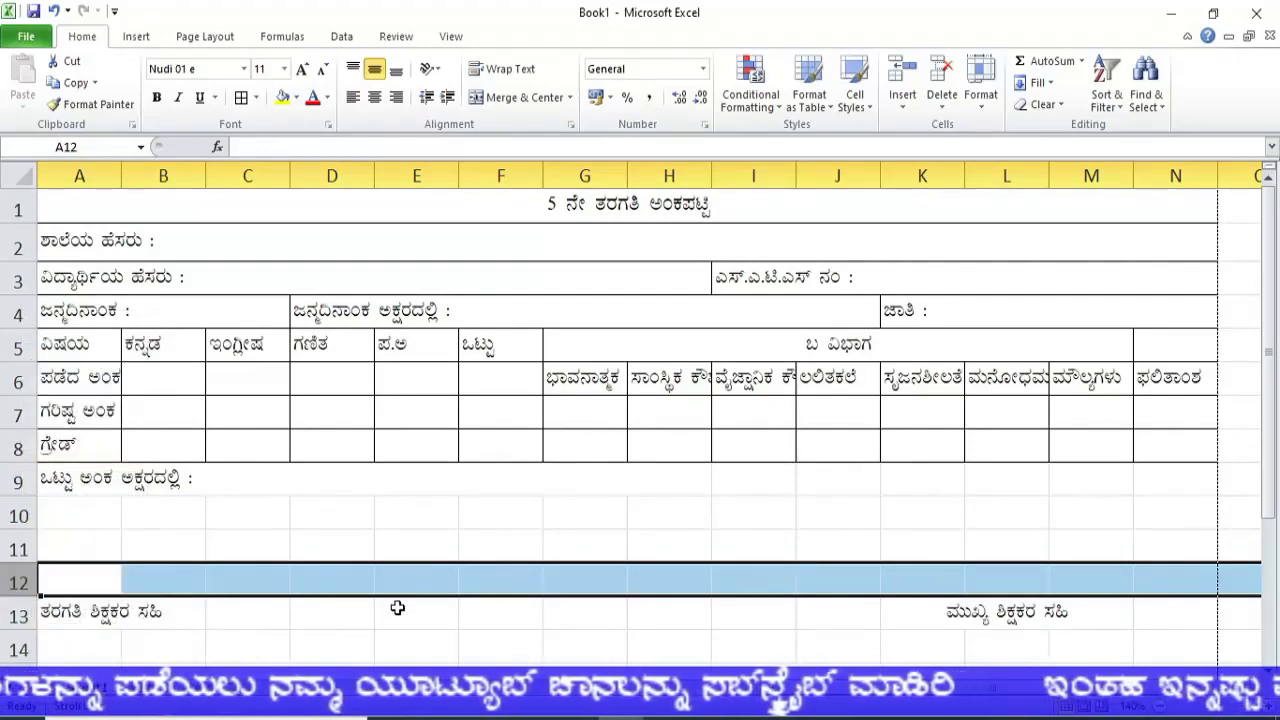
pyautogui.click(397, 607)
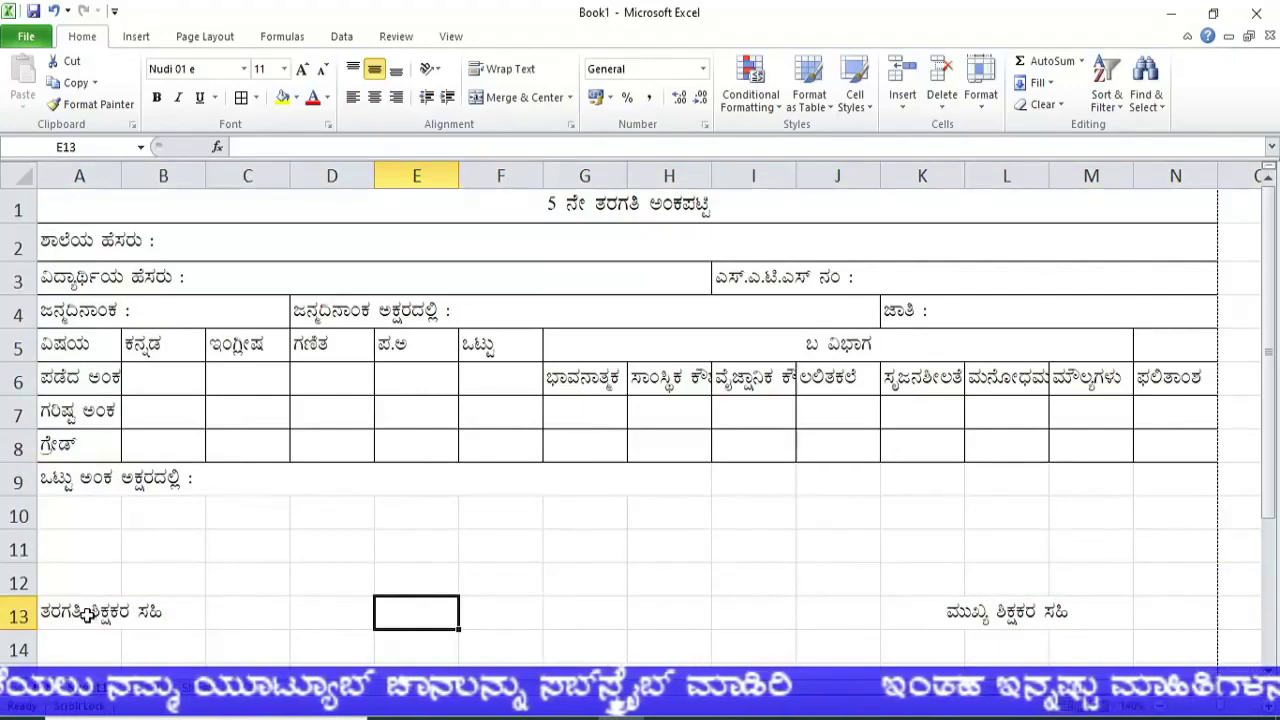
# Merge and centre the class teacher label across A13:D13, then select N5:N8 for the result heading
pyautogui.moveTo(88, 615); pyautogui.dragTo(307, 618)
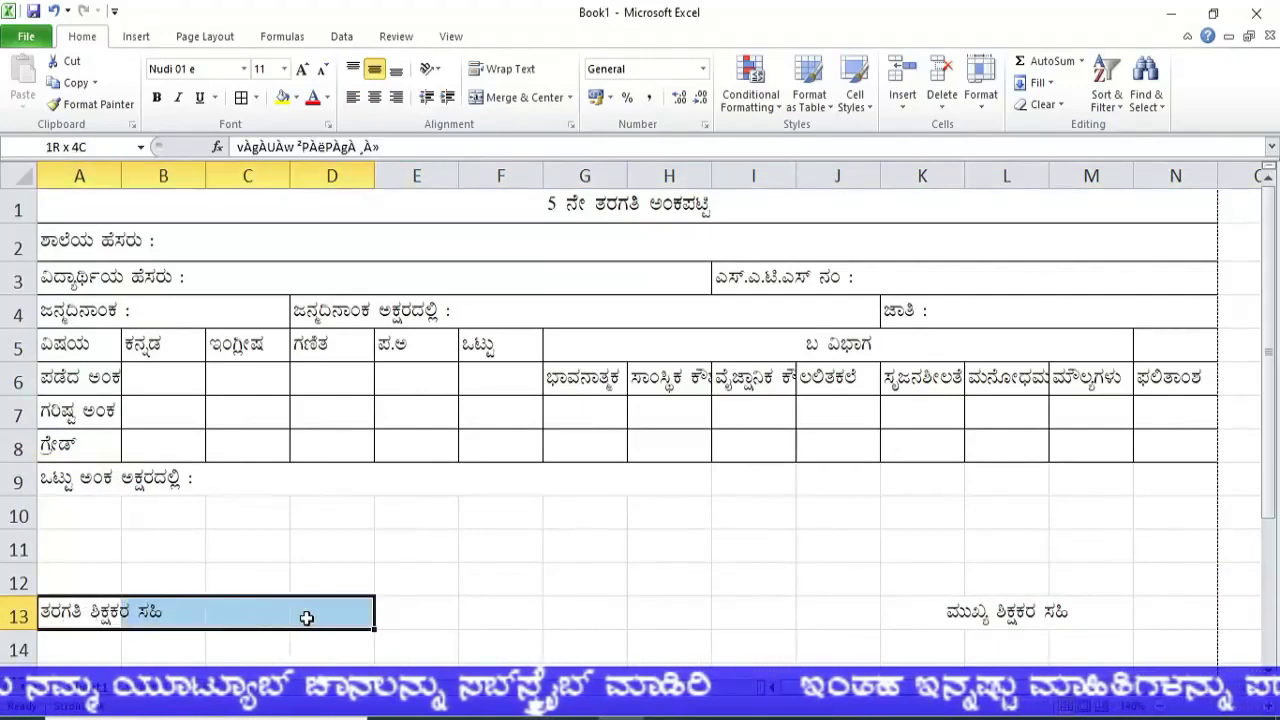
pyautogui.click(525, 97)
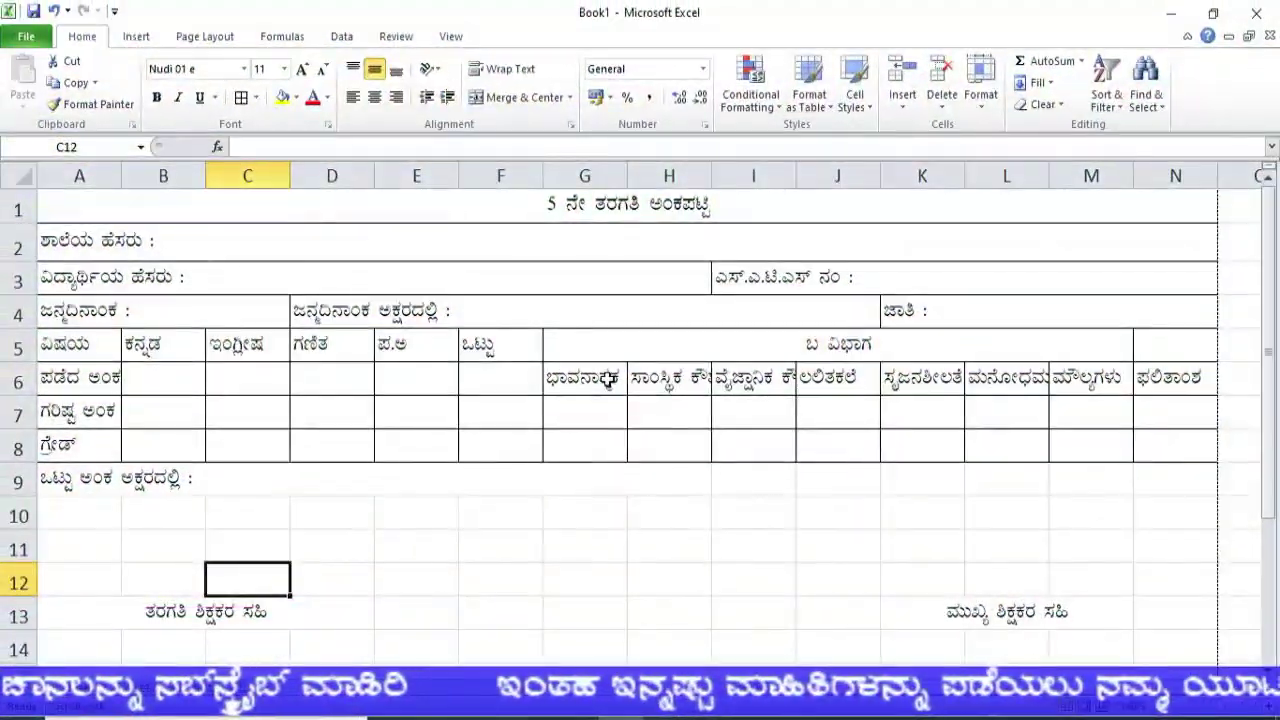
pyautogui.click(608, 378)
pyautogui.moveTo(608, 378); pyautogui.dragTo(1100, 378)
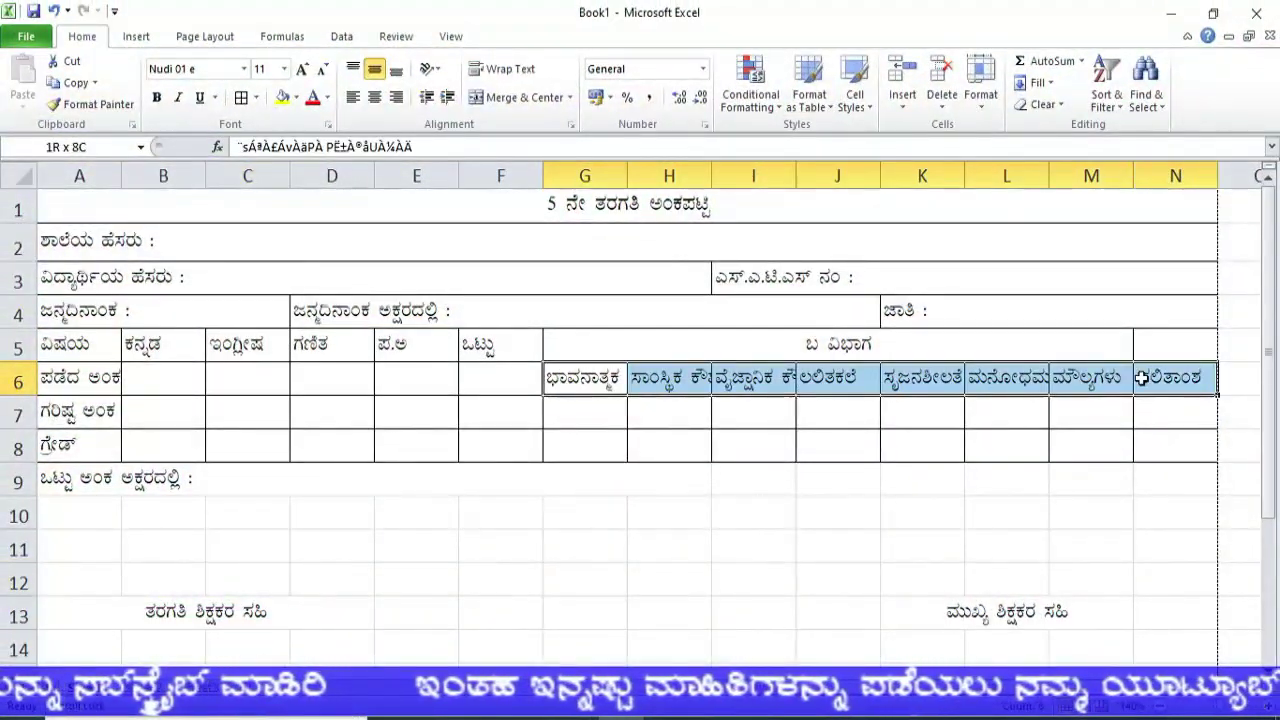
pyautogui.moveTo(1098, 378); pyautogui.dragTo(1100, 376)
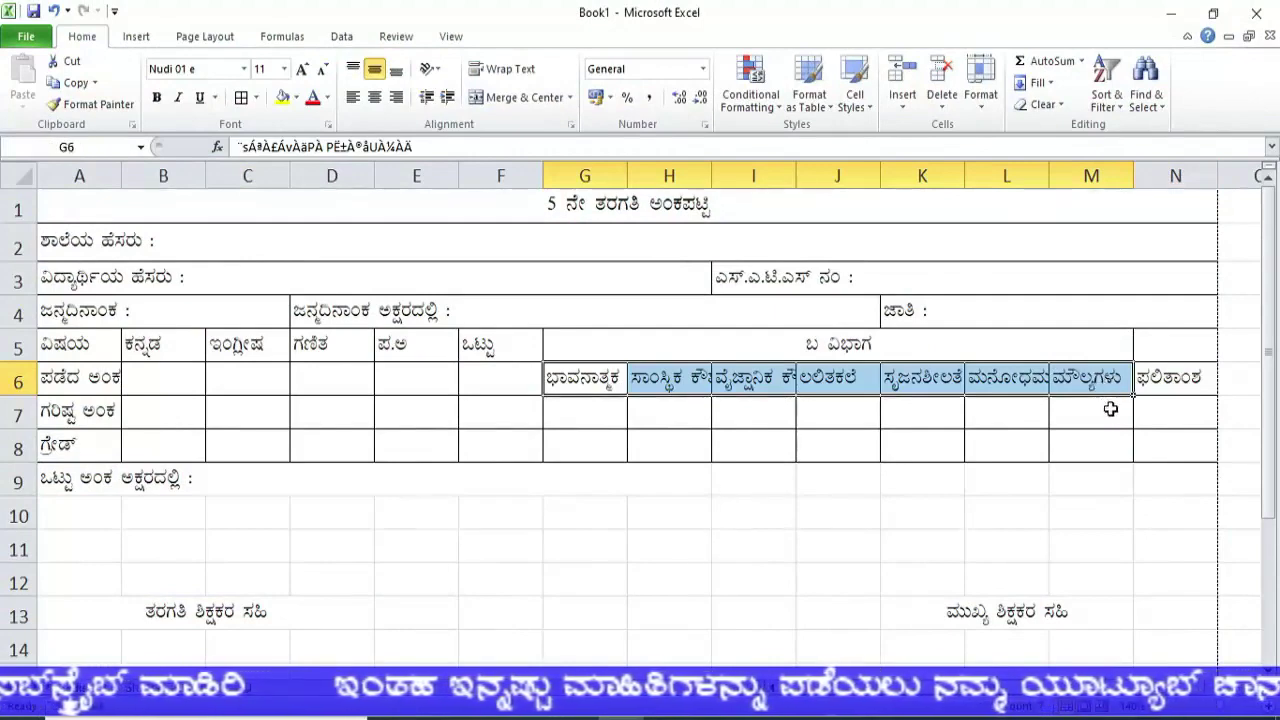
pyautogui.moveTo(1188, 347); pyautogui.dragTo(1193, 450)
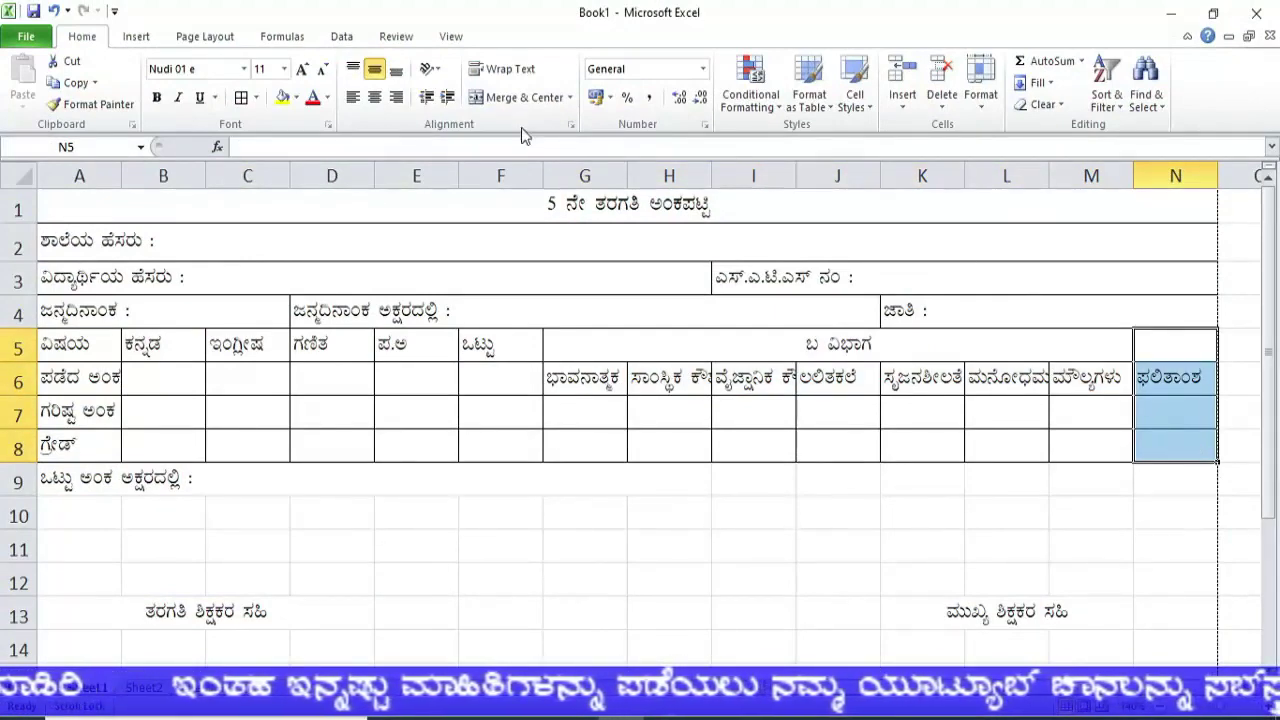
# Merge 'ಫಲಿತಾಂಶ' down N5:N8, then zoom the reference PDF to 125% and minimise it
pyautogui.click(518, 97)
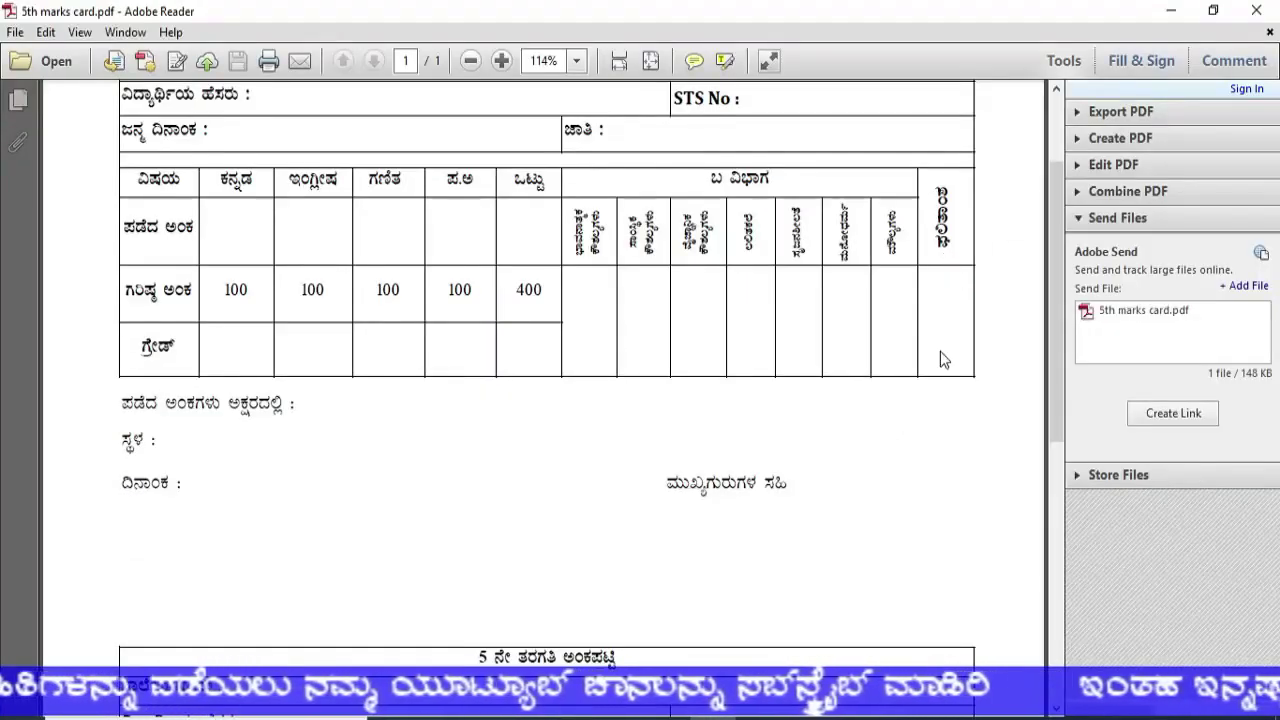
pyautogui.keyDown('ctrl'); pyautogui.scroll(1, 890, 343); pyautogui.keyUp('ctrl')
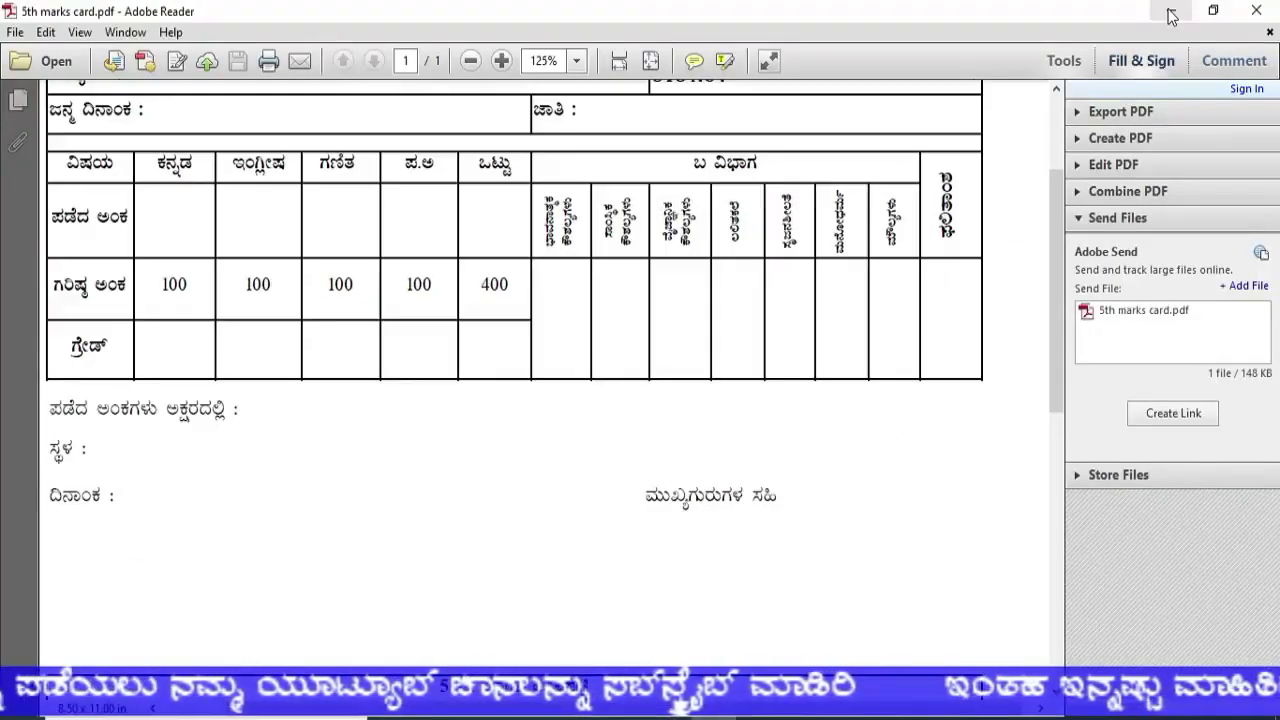
pyautogui.click(1171, 12)
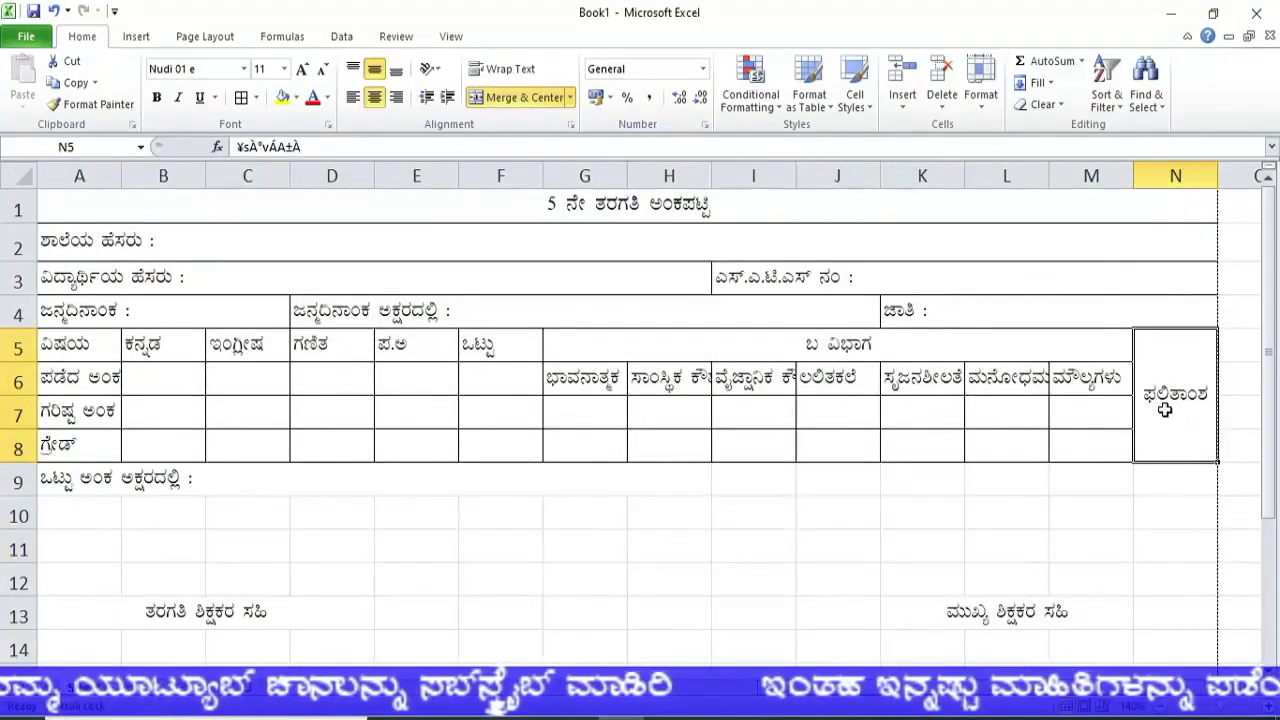
# Undo the N5:N8 merge and merge rows 7–8 into single cells in columns G, H and I
pyautogui.click(512, 97)
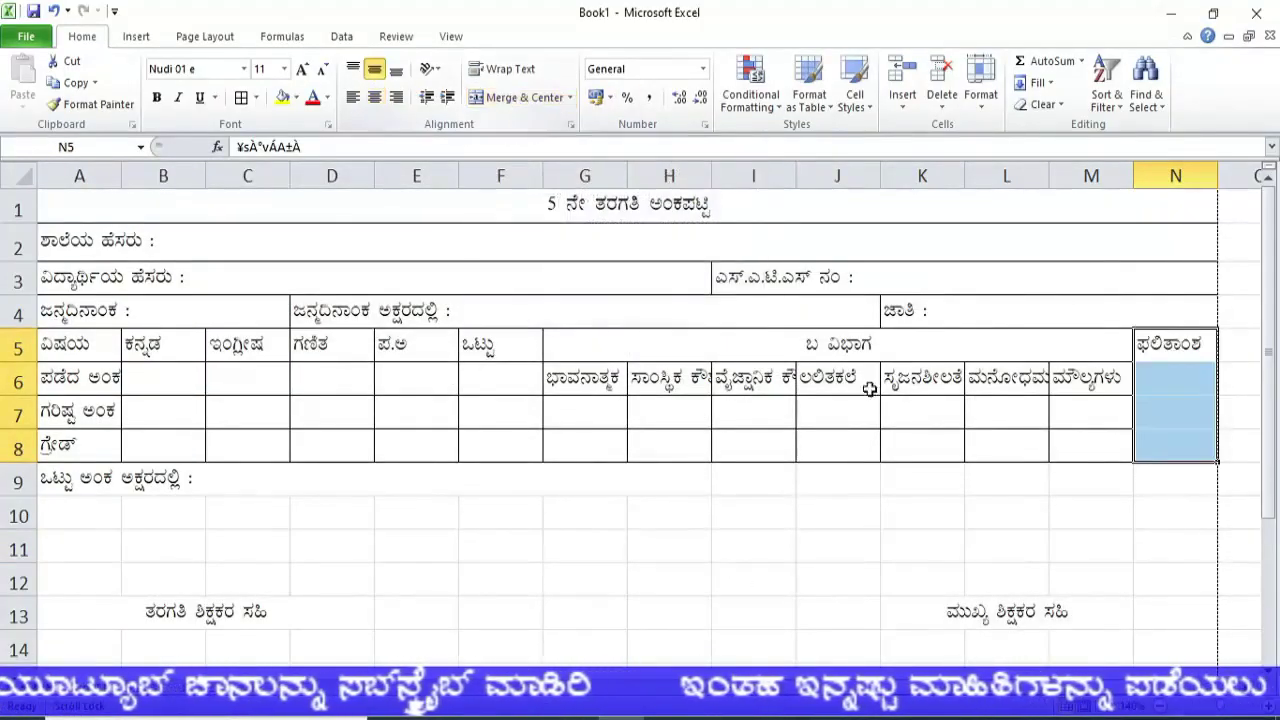
pyautogui.click(1188, 426)
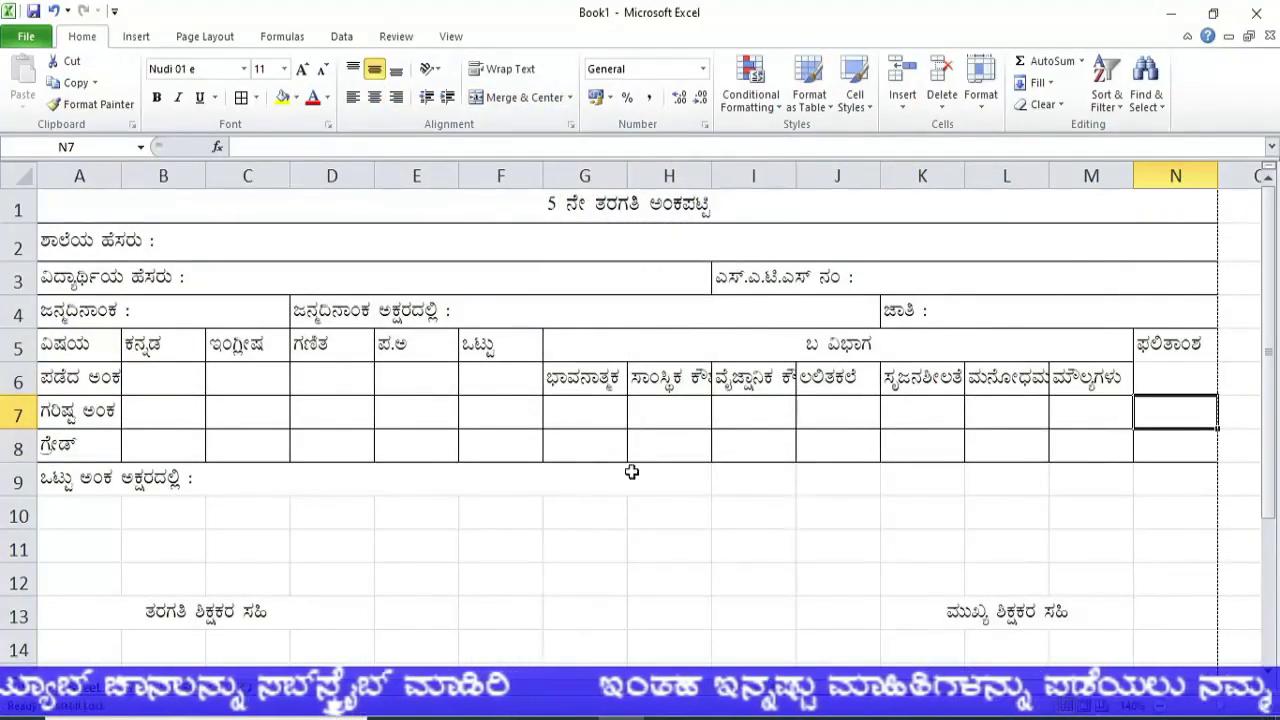
pyautogui.moveTo(581, 411); pyautogui.dragTo(585, 444)
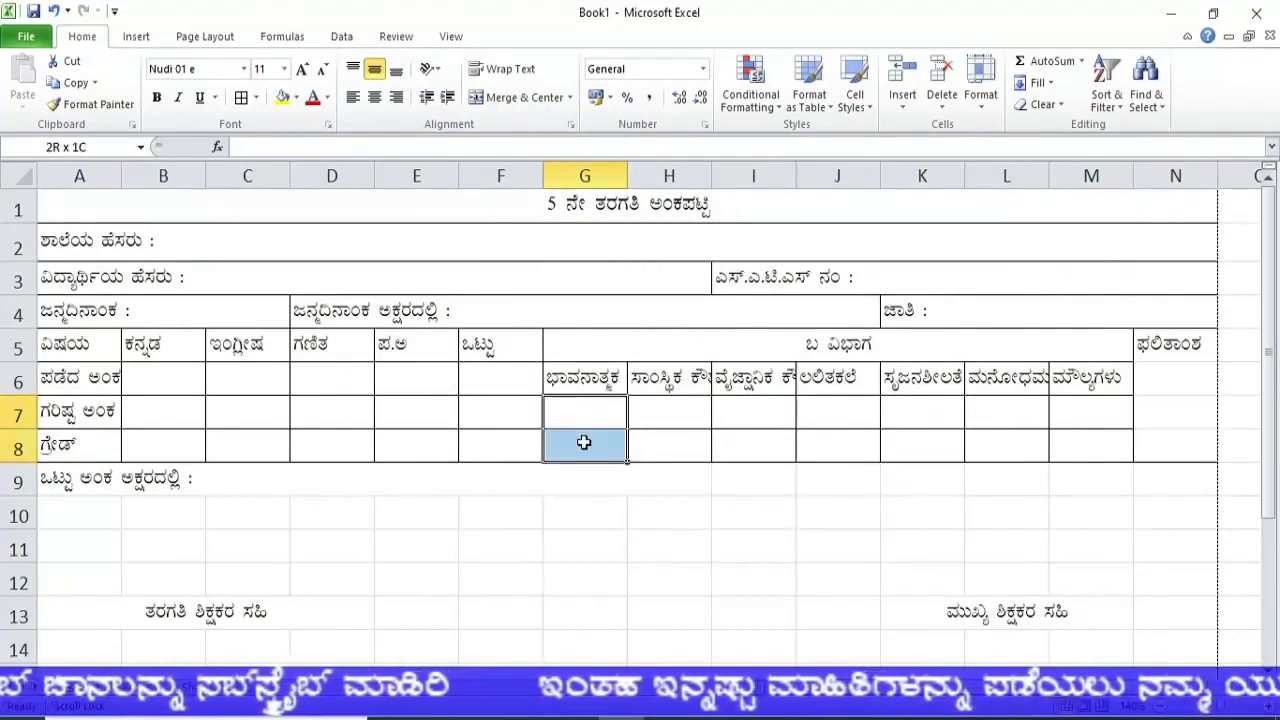
pyautogui.click(532, 105)
pyautogui.moveTo(651, 409); pyautogui.dragTo(663, 437)
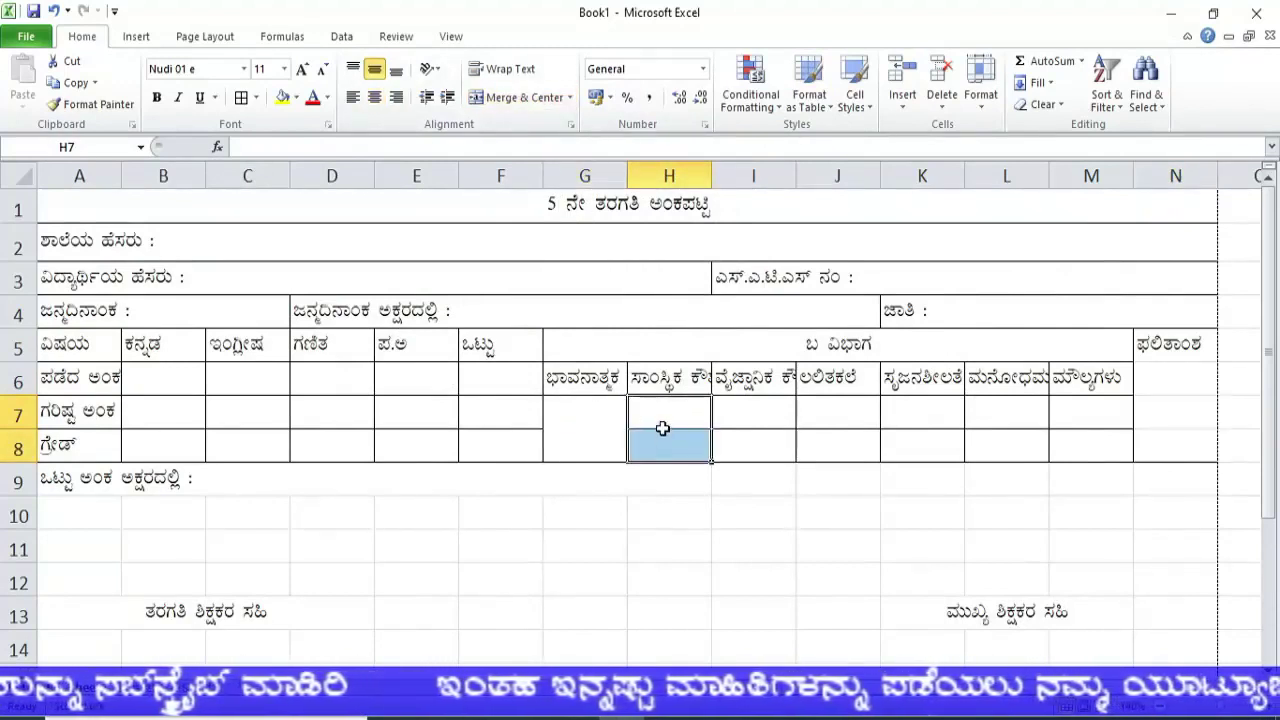
pyautogui.click(520, 97)
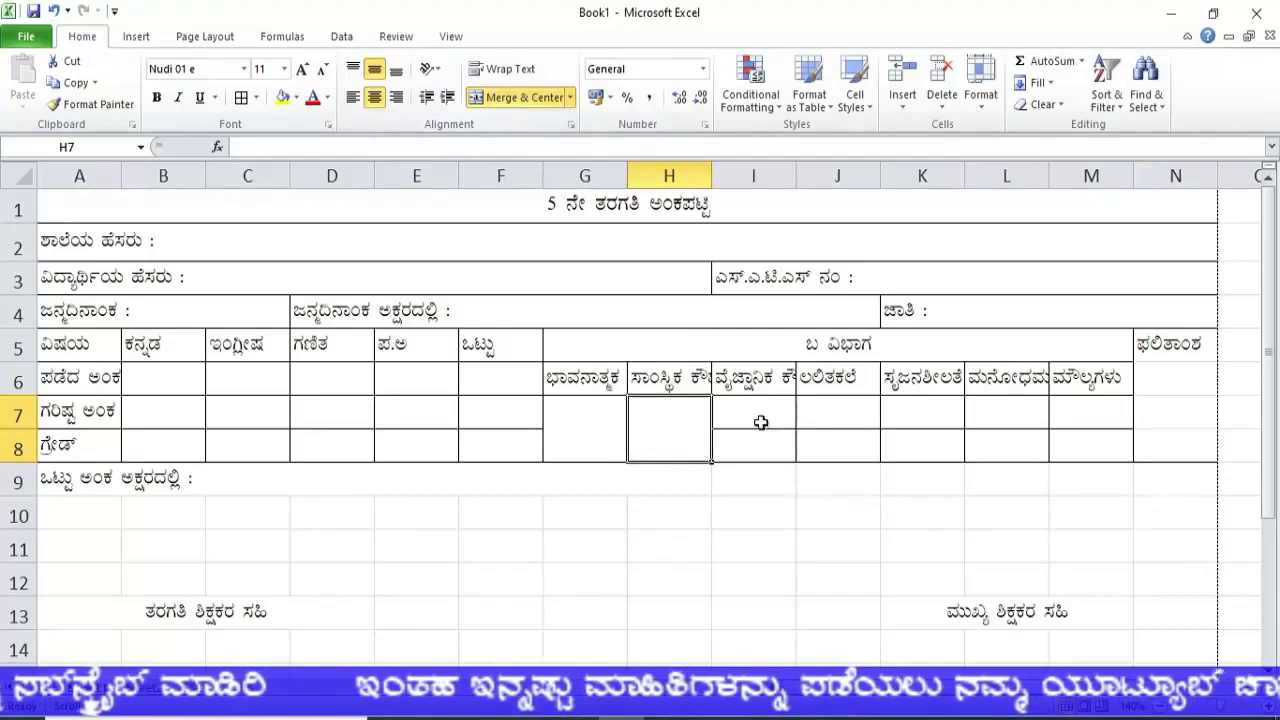
pyautogui.moveTo(758, 414); pyautogui.dragTo(761, 434)
pyautogui.click(520, 97)
# Merge rows 7–8 into single cells in columns J through M
pyautogui.moveTo(838, 411); pyautogui.dragTo(838, 444)
pyautogui.click(520, 97)
pyautogui.moveTo(922, 411); pyautogui.dragTo(941, 458)
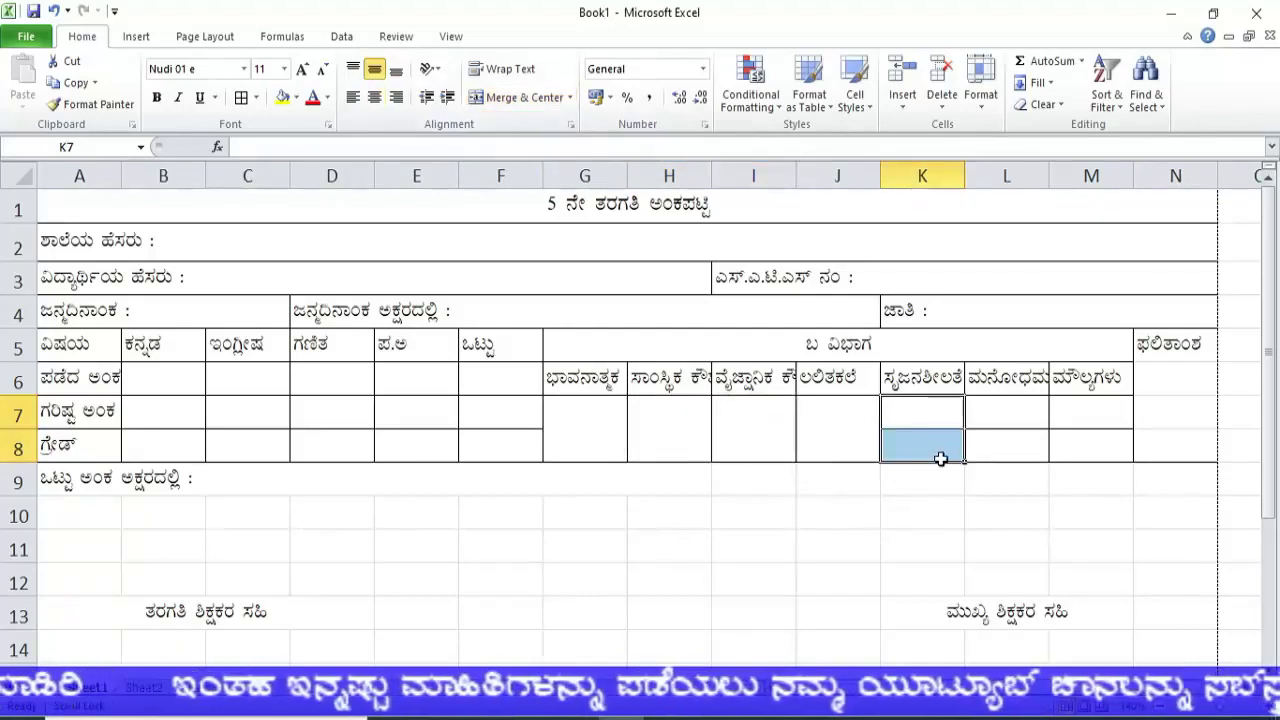
pyautogui.click(549, 90)
pyautogui.moveTo(1006, 414); pyautogui.dragTo(1006, 443)
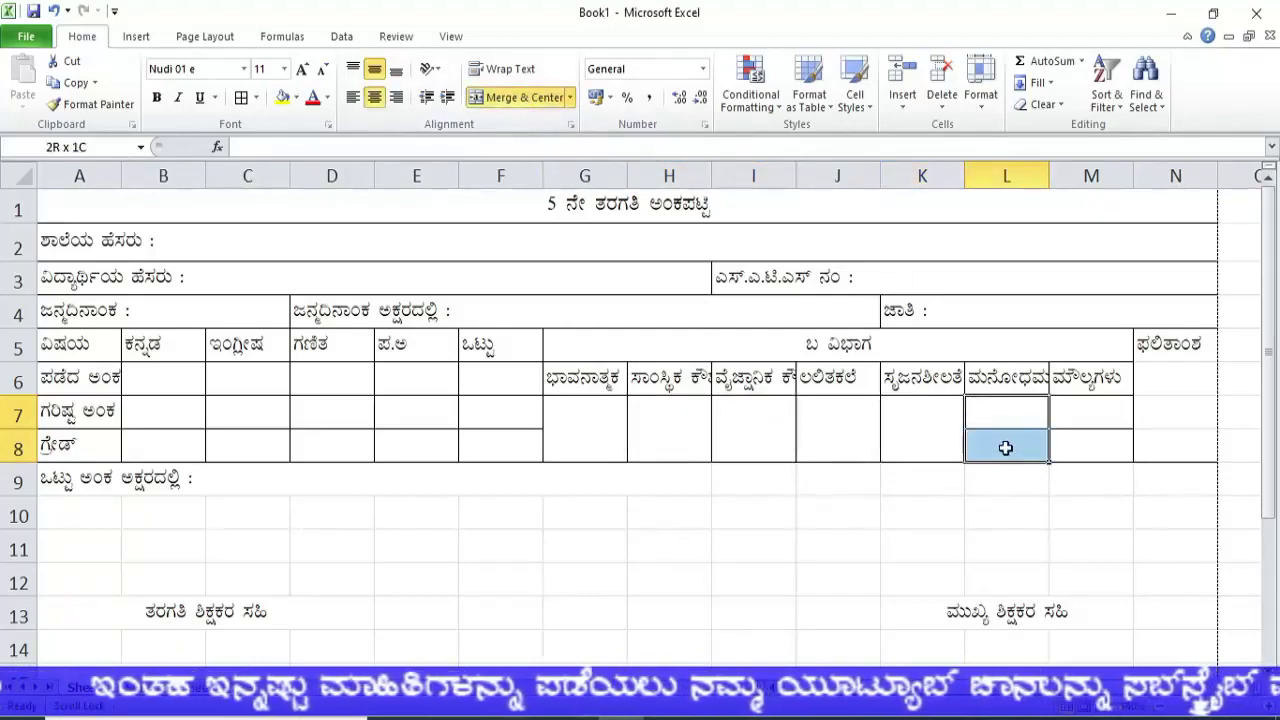
pyautogui.click(525, 97)
pyautogui.moveTo(1097, 420); pyautogui.dragTo(1091, 451)
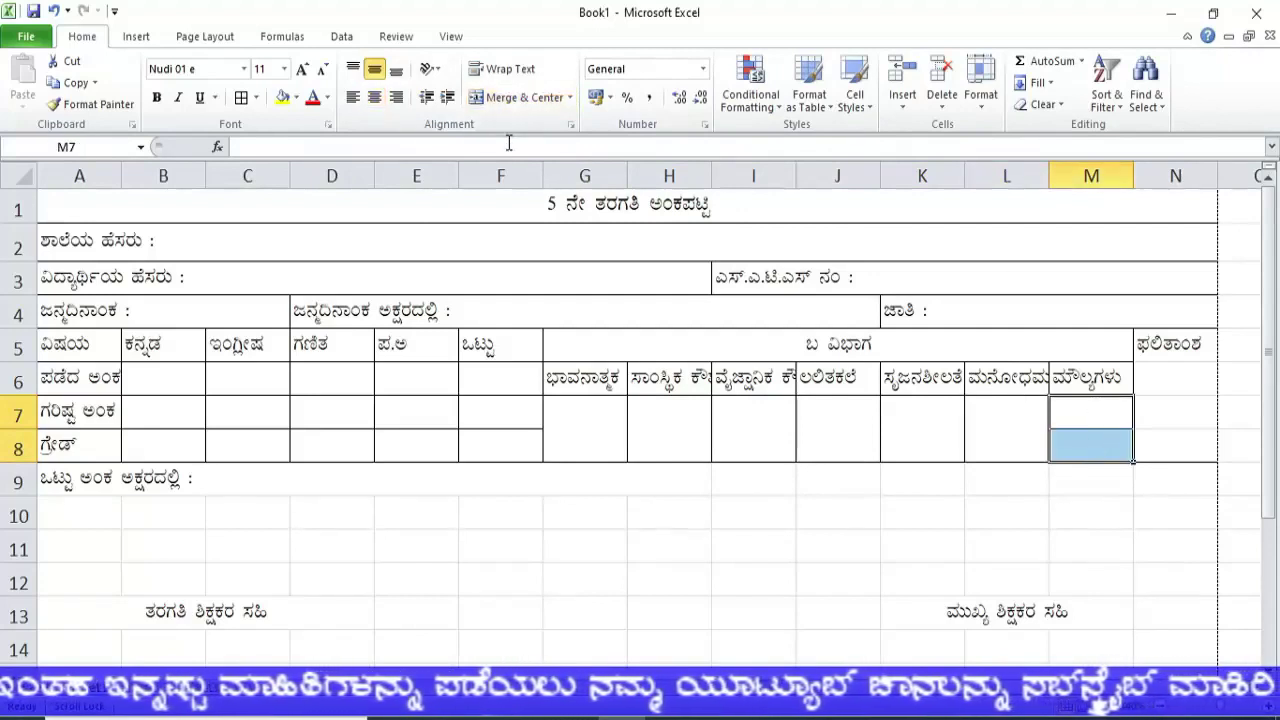
pyautogui.click(520, 97)
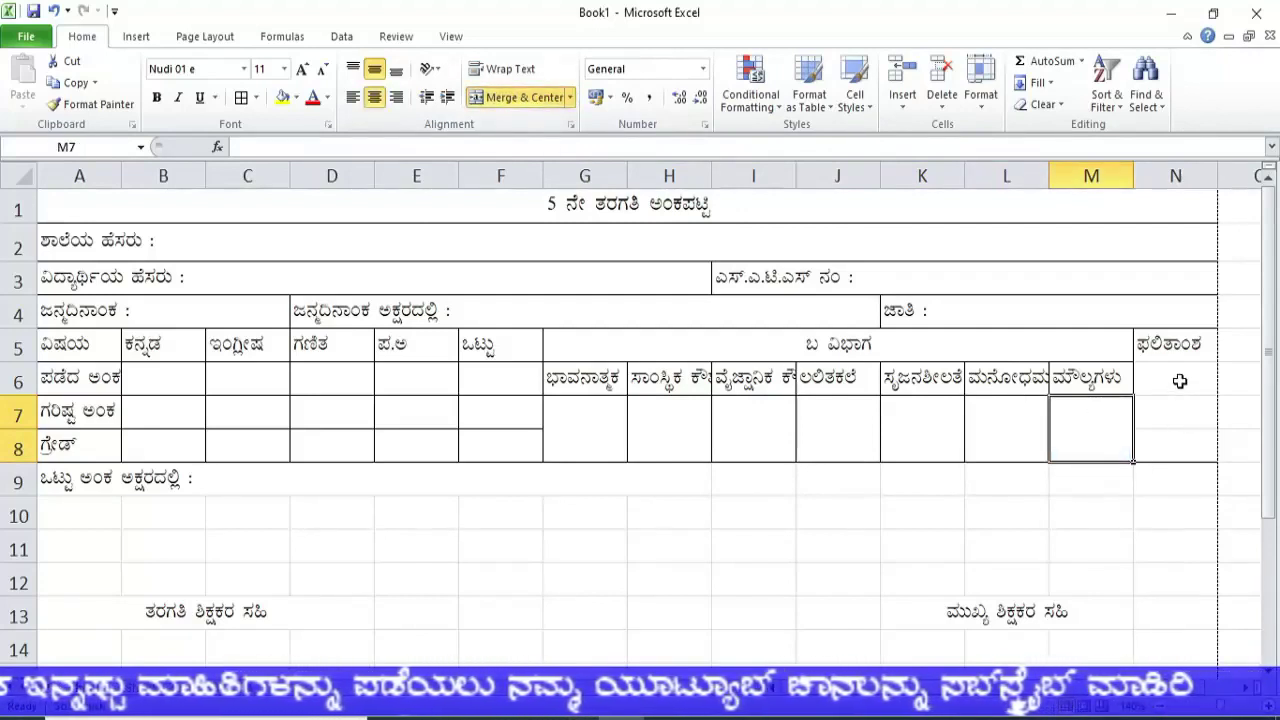
# Merge N5:N6 for 'ಫಲಿತಾಂಶ' and N7:N8, then make row 6 taller
pyautogui.moveTo(1180, 345); pyautogui.dragTo(1170, 366)
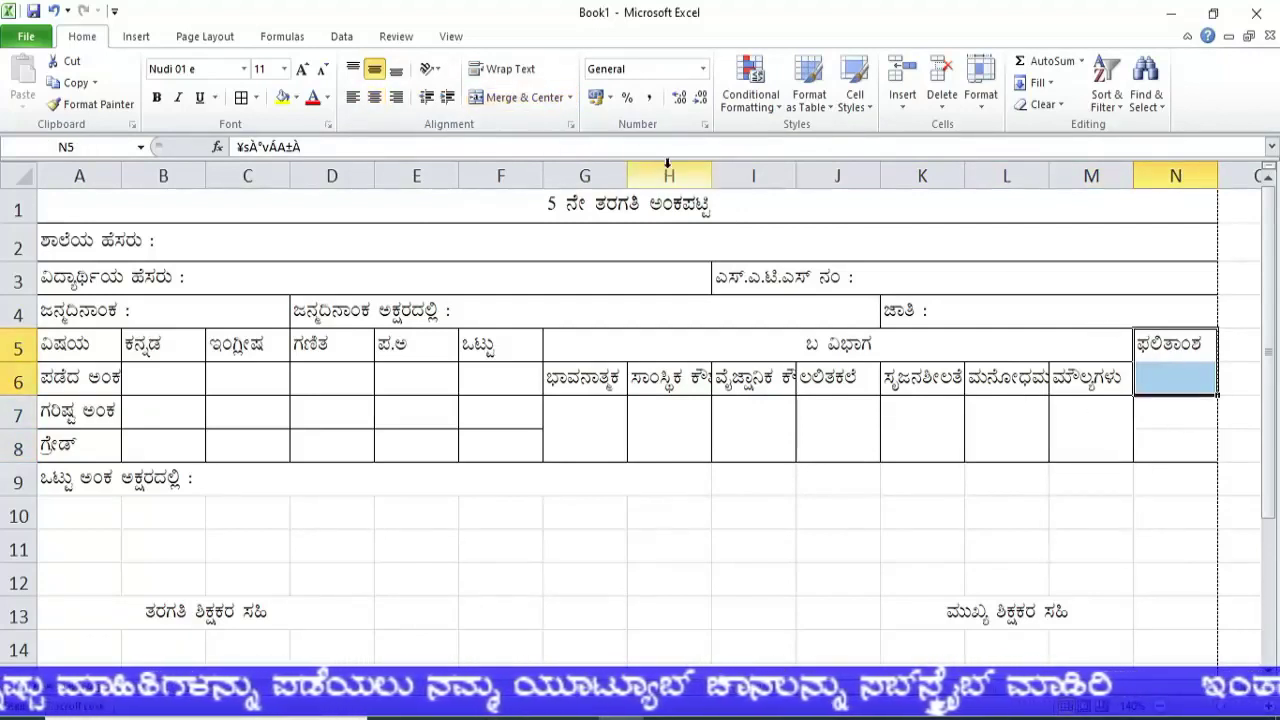
pyautogui.click(515, 97)
pyautogui.moveTo(1170, 413); pyautogui.dragTo(1174, 448)
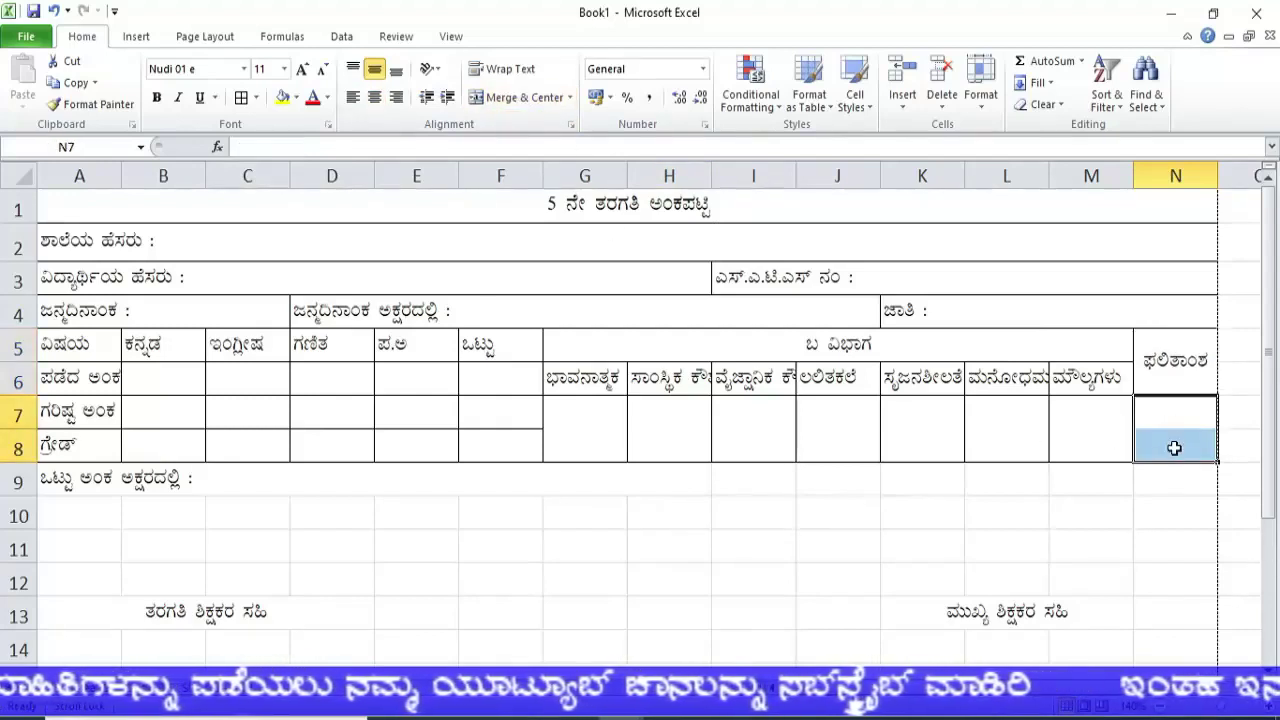
pyautogui.click(528, 92)
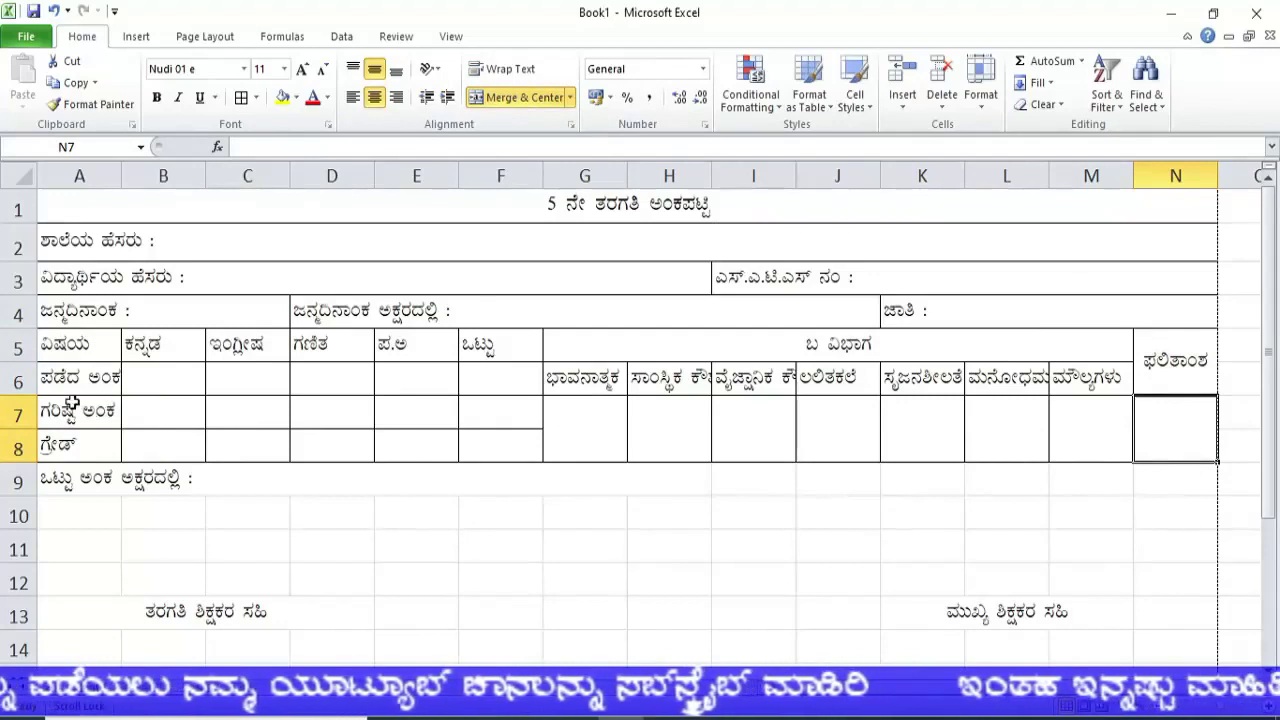
pyautogui.moveTo(24, 395); pyautogui.dragTo(20, 431)
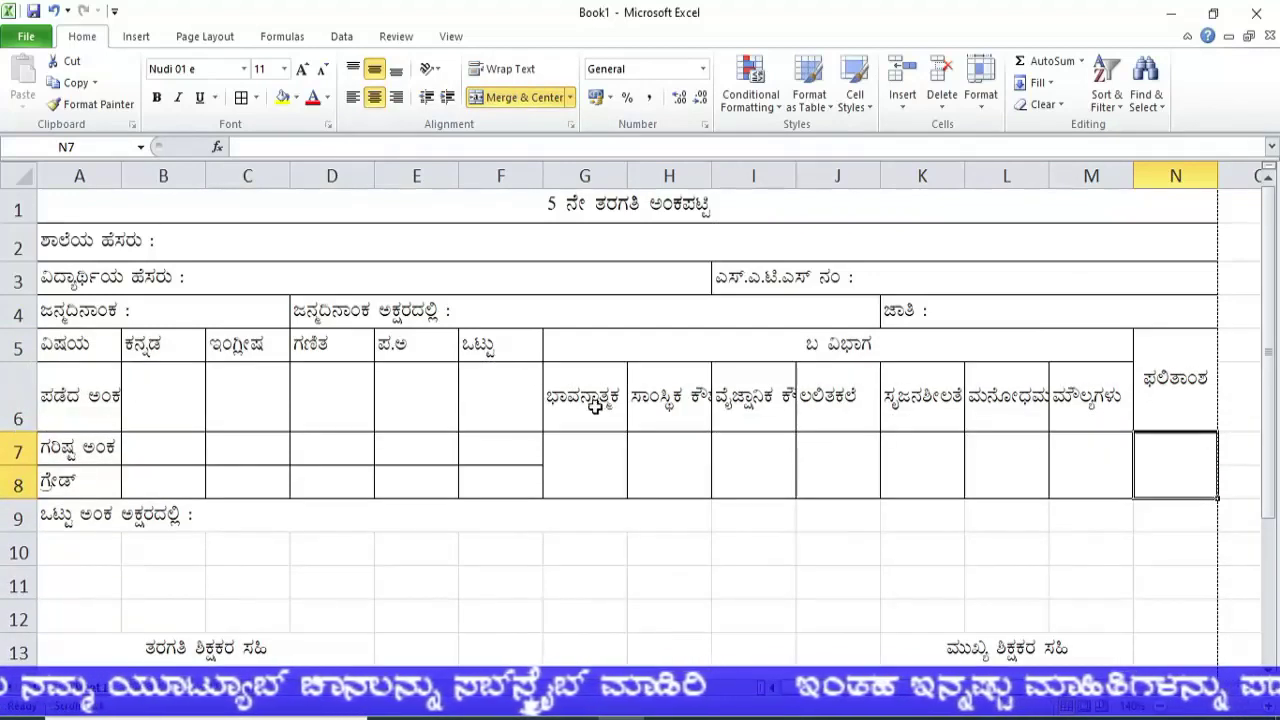
# Shrink the G6:M6 skill headings to size 9 and wrap them onto two lines
pyautogui.moveTo(594, 405); pyautogui.dragTo(1086, 400)
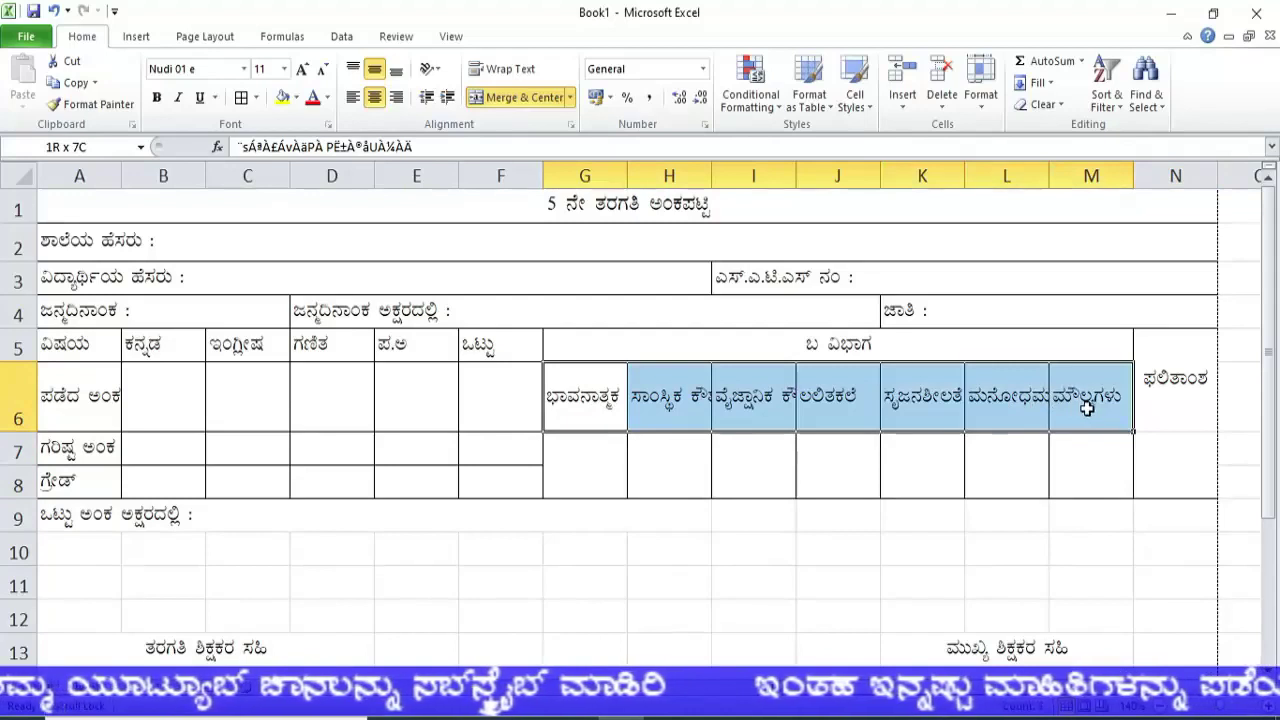
pyautogui.click(323, 70)
pyautogui.click(323, 70)
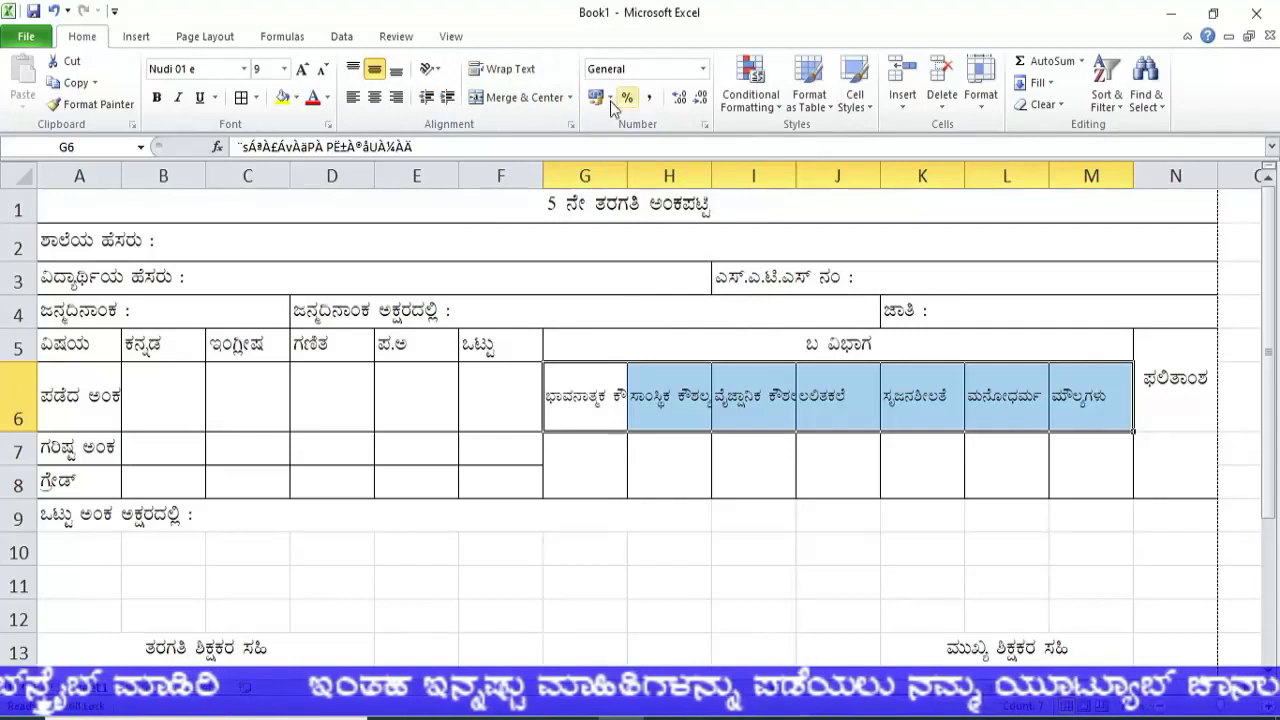
pyautogui.click(511, 72)
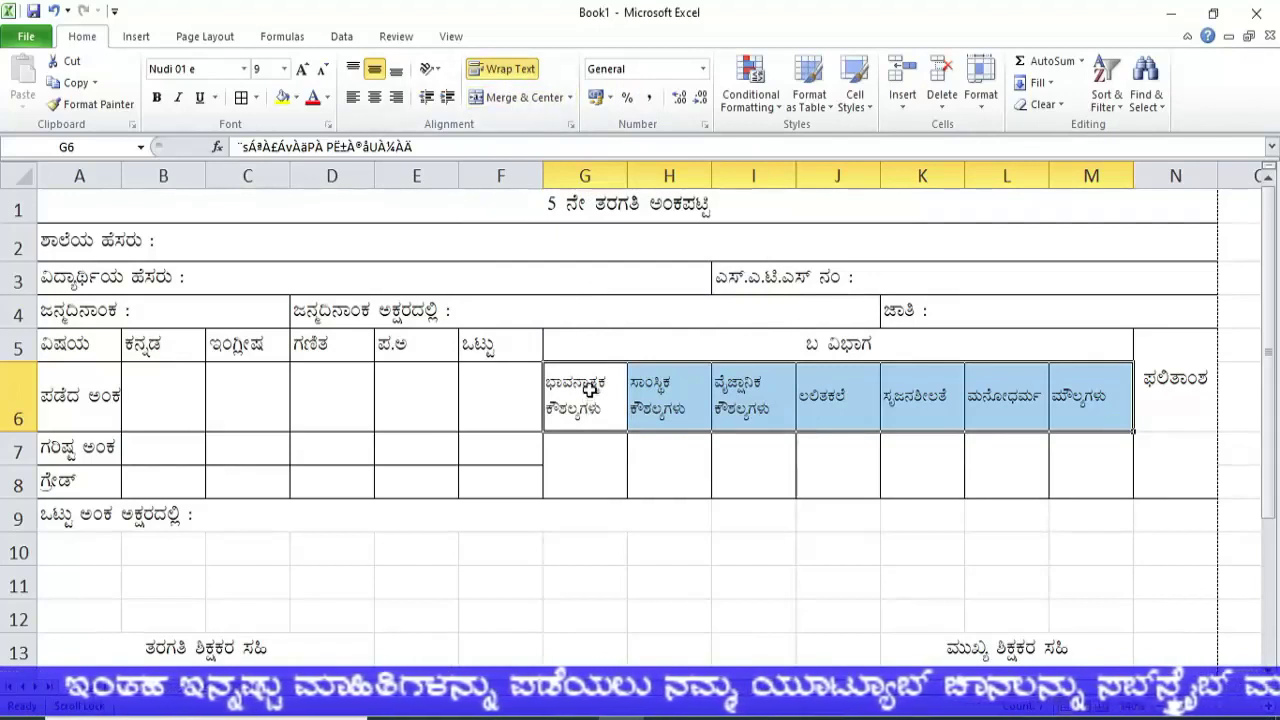
# Centre the G6:M6 skill headings horizontally in their cells
pyautogui.click(605, 389)
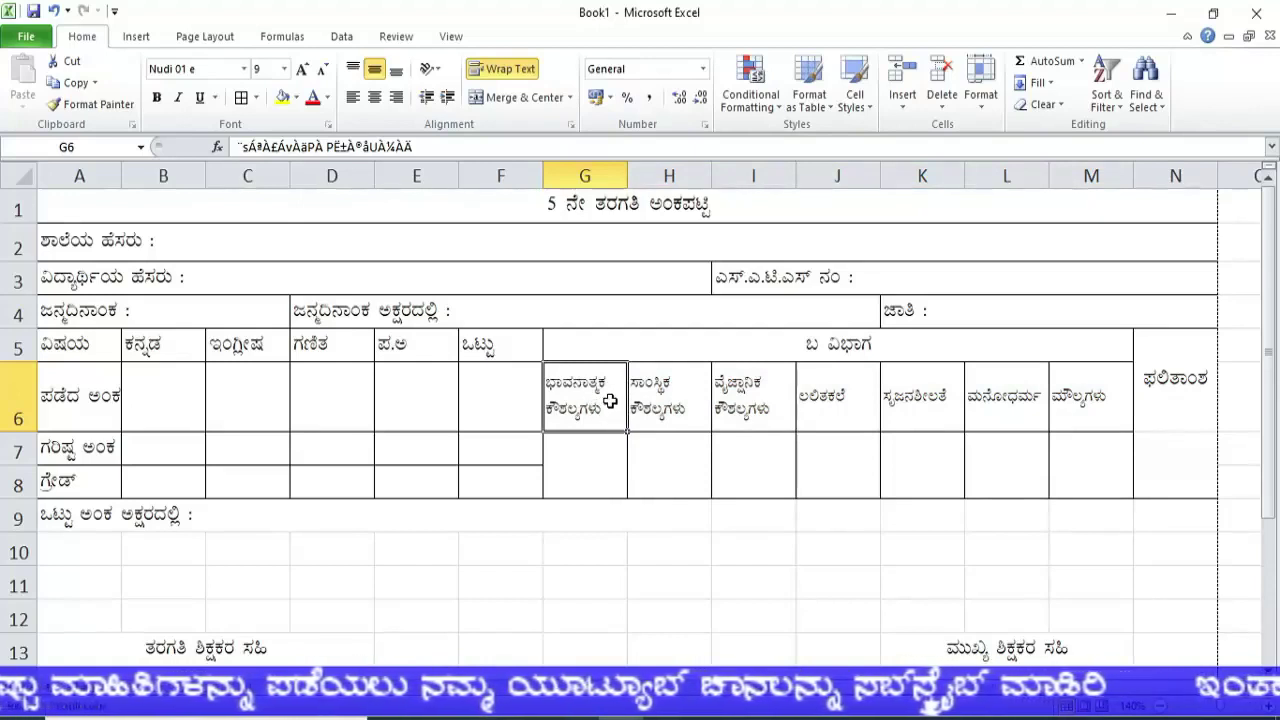
pyautogui.moveTo(1092, 400); pyautogui.dragTo(585, 394)
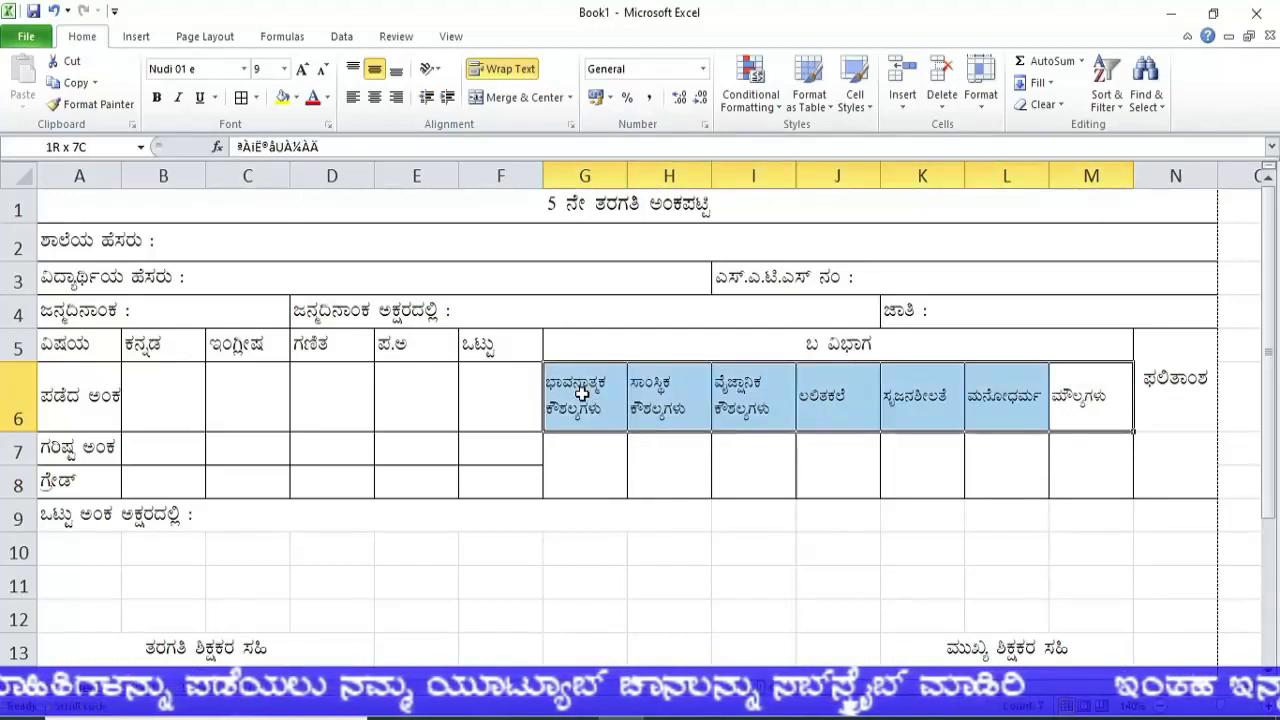
pyautogui.click(370, 105)
pyautogui.press('Return')
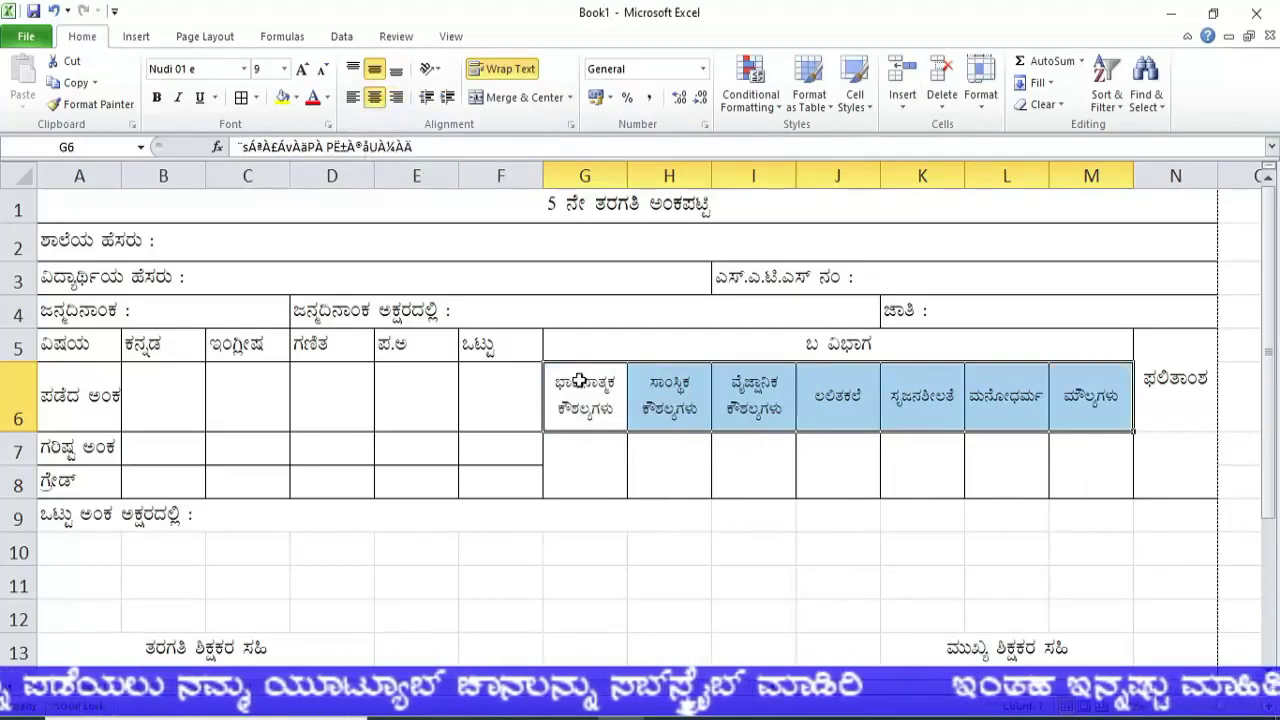
pyautogui.click(683, 474)
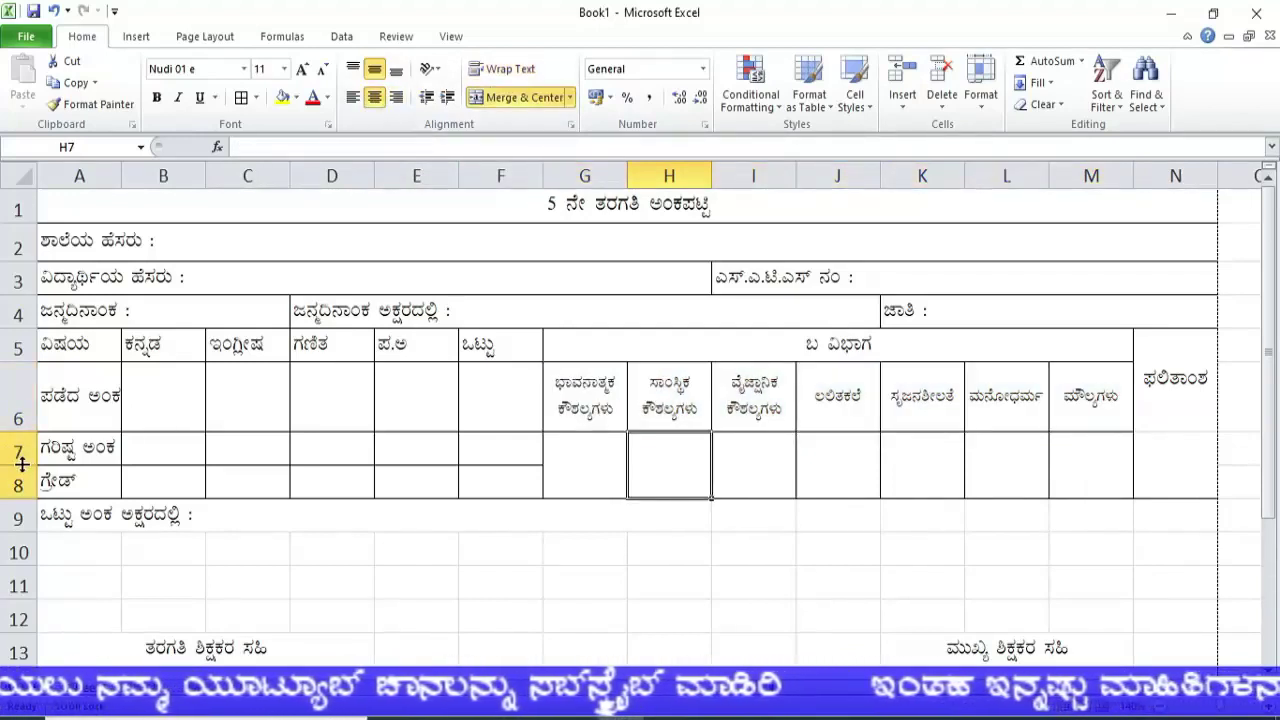
# Make row 7 taller, row 6 slightly shorter, and centre the A5:F8 labels
pyautogui.moveTo(22, 464); pyautogui.dragTo(22, 528)
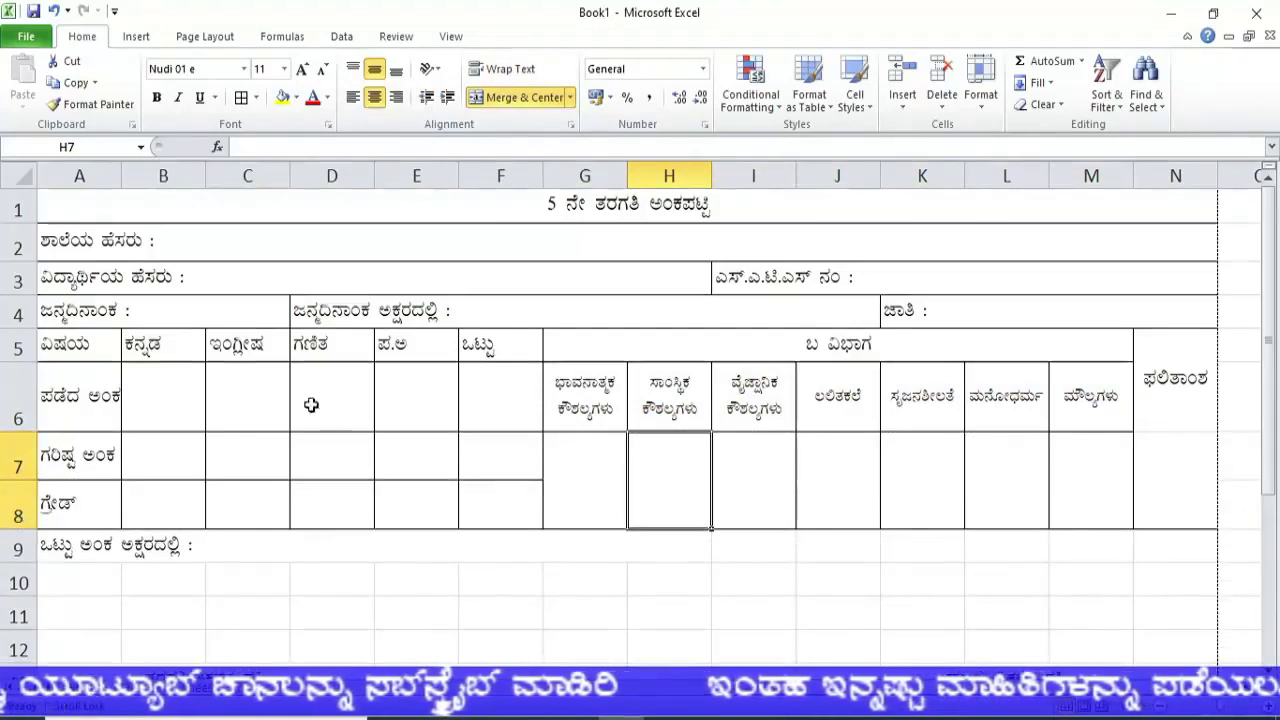
pyautogui.moveTo(22, 431); pyautogui.dragTo(22, 421)
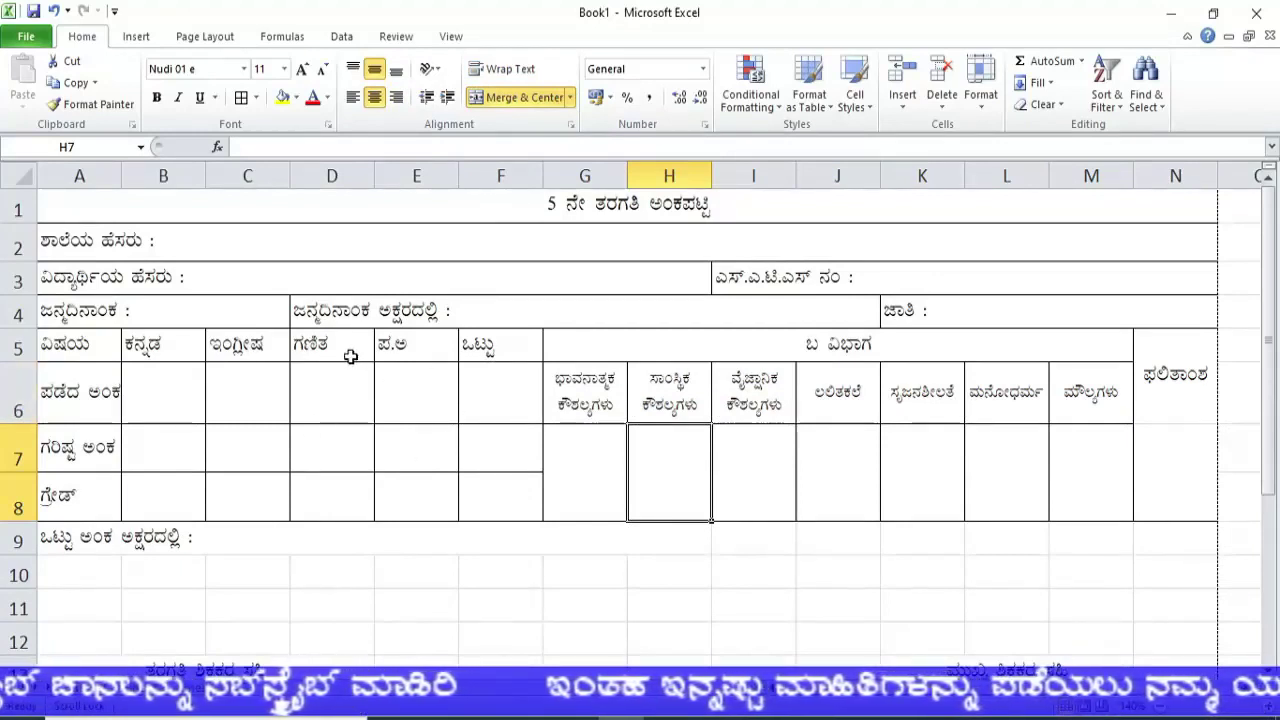
pyautogui.moveTo(62, 348)
pyautogui.mouseDown()
pyautogui.moveTo(163, 443)
pyautogui.moveTo(471, 480)
pyautogui.mouseUp()
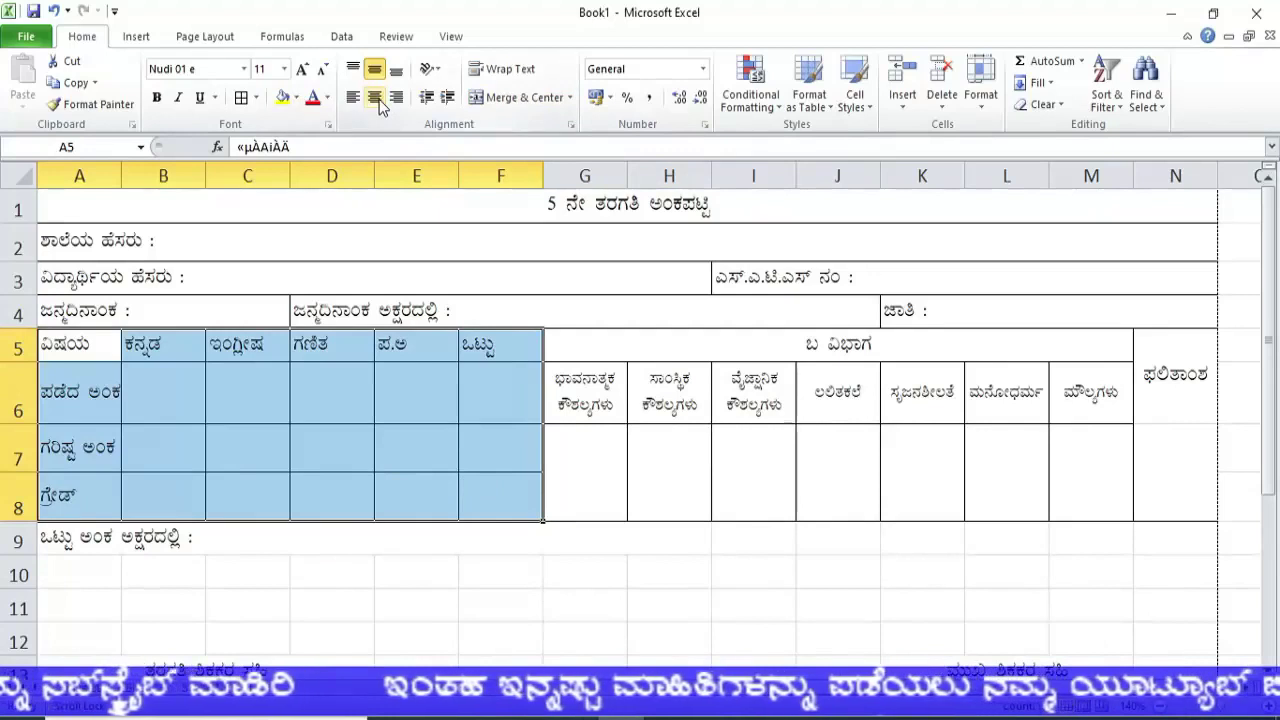
pyautogui.click(376, 100)
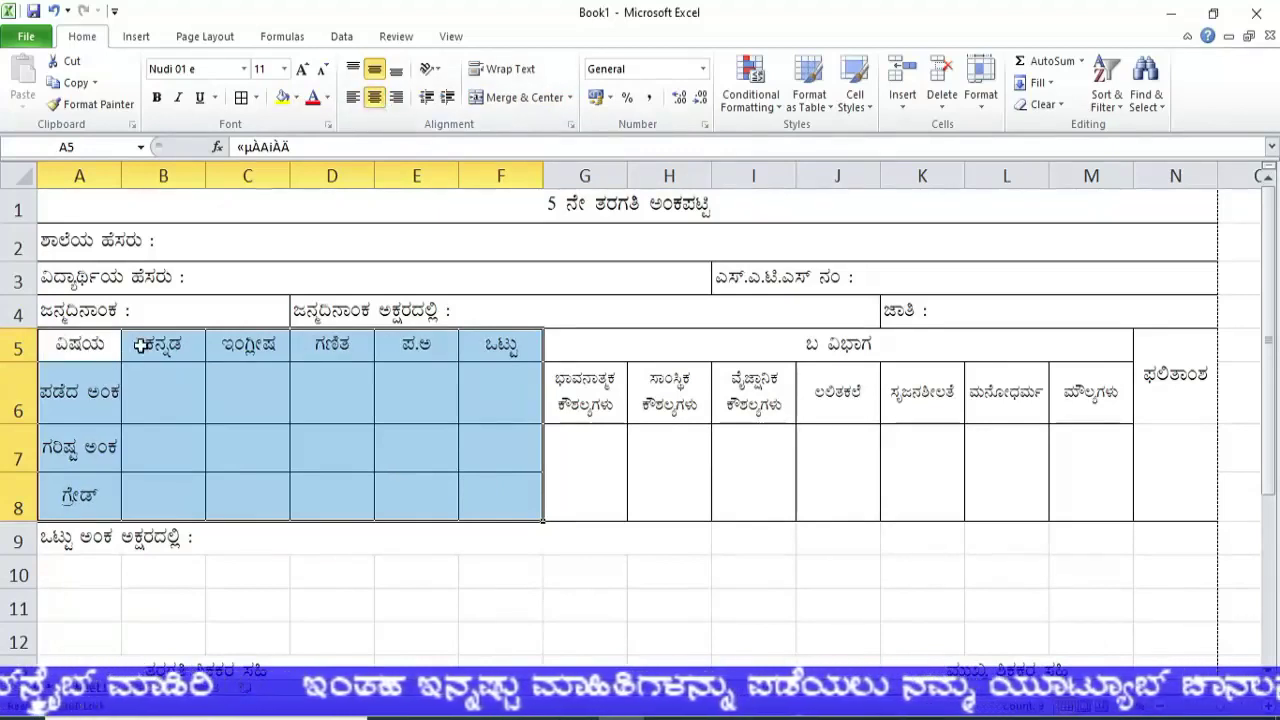
pyautogui.click(494, 427)
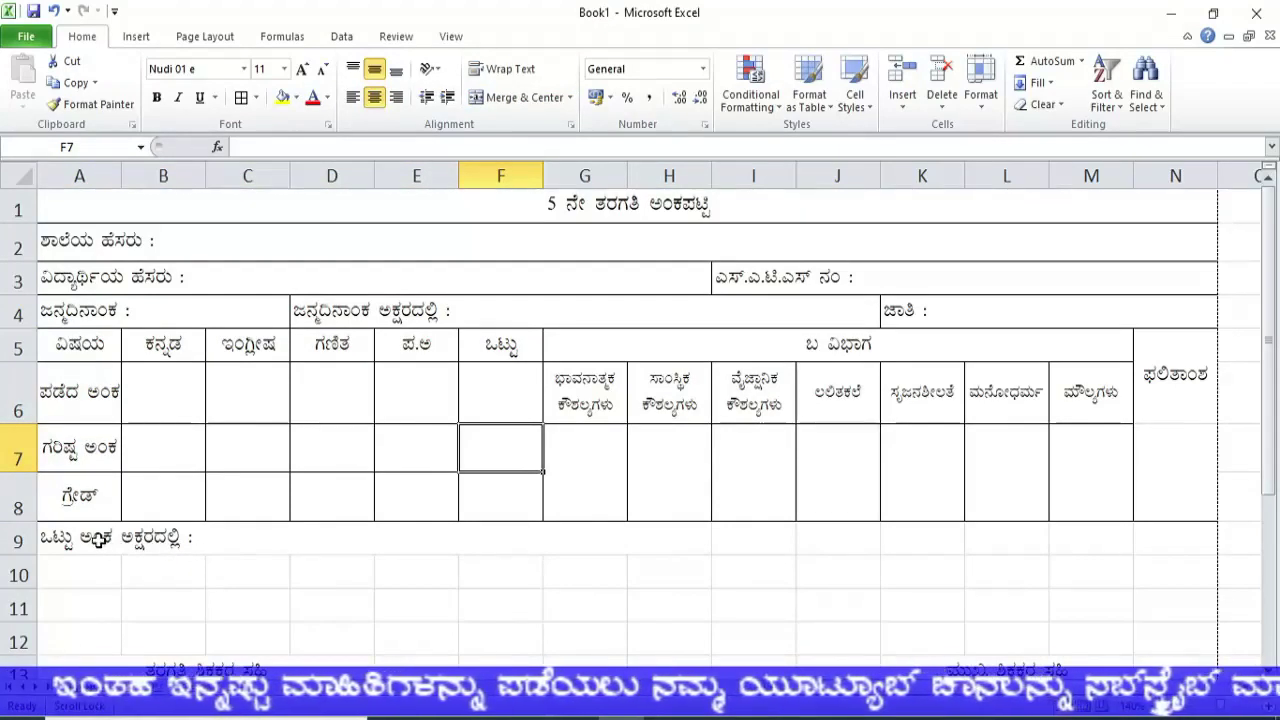
# Merge row 9 across A9:N9 with its label left-aligned and indented by leading spaces
pyautogui.moveTo(186, 535); pyautogui.dragTo(1216, 530)
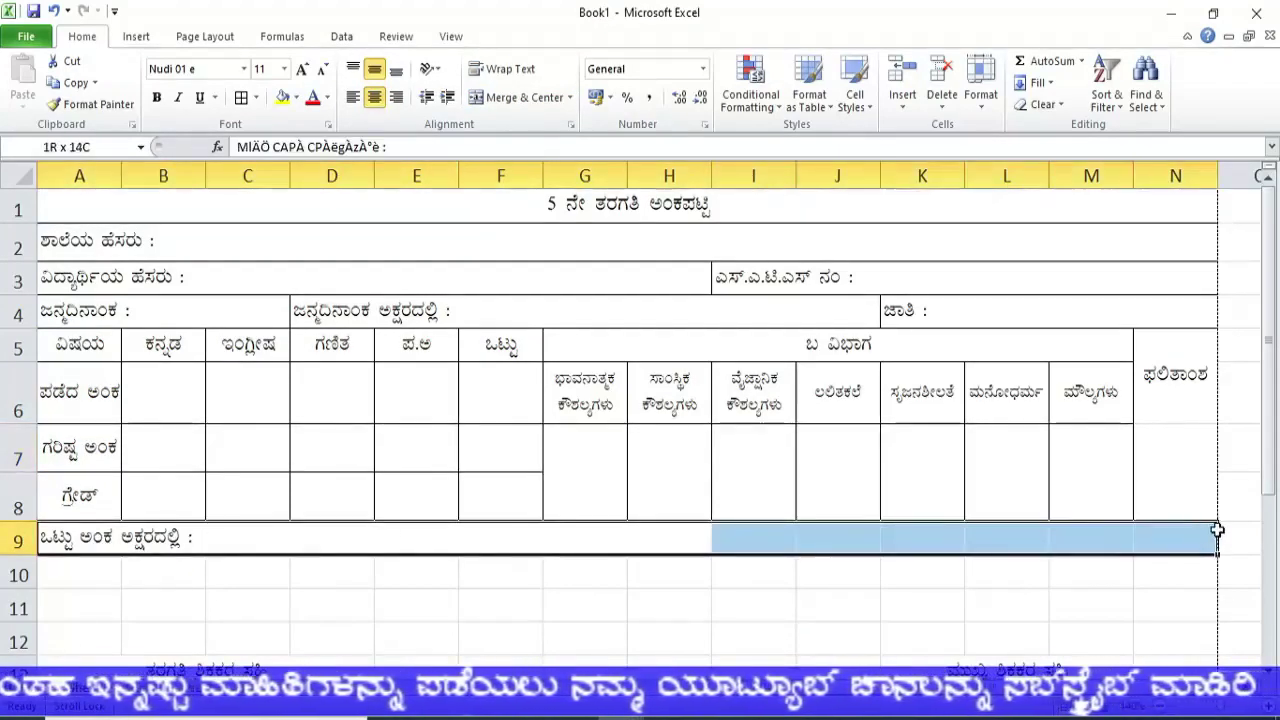
pyautogui.click(526, 99)
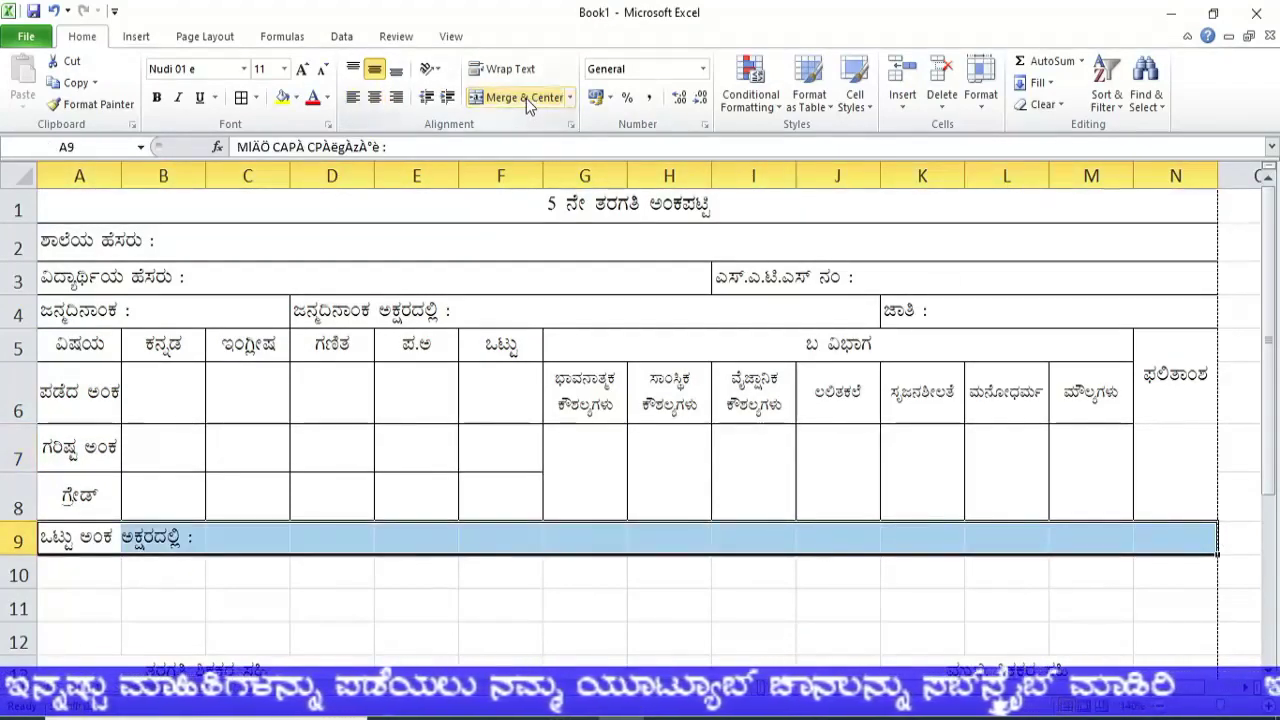
pyautogui.click(353, 97)
pyautogui.doubleClick(42, 537)
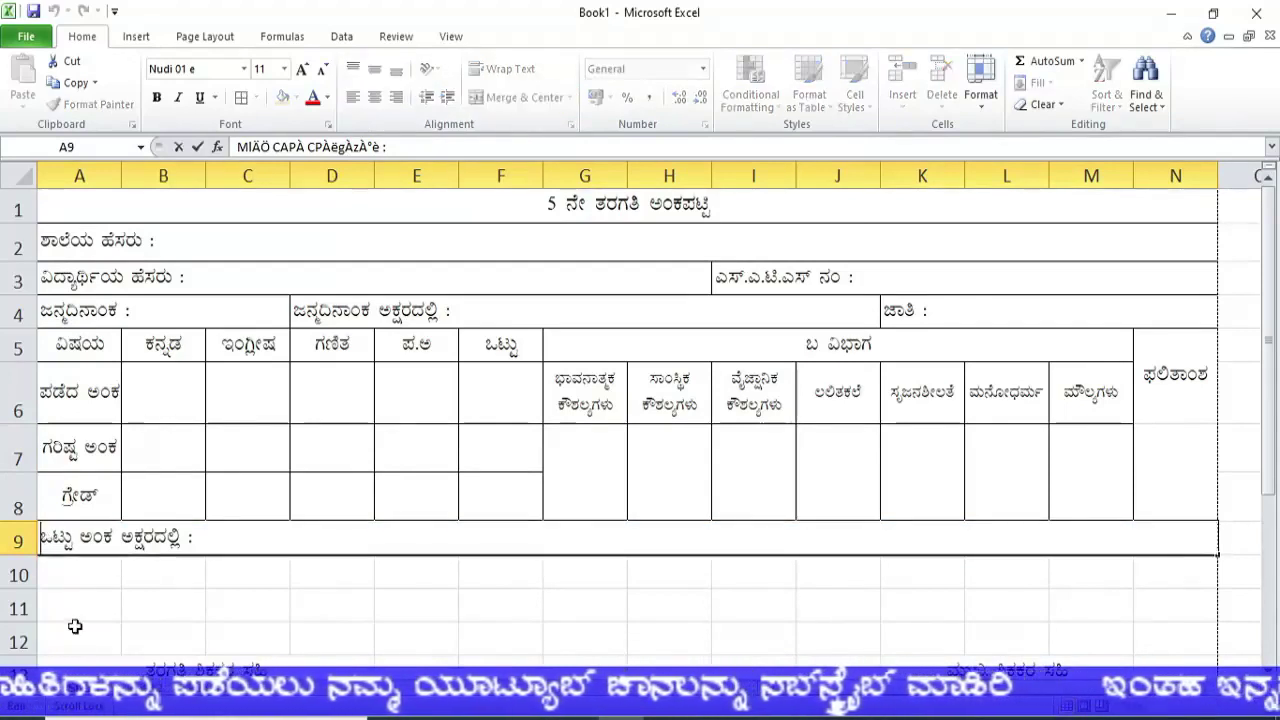
pyautogui.click(332, 605)
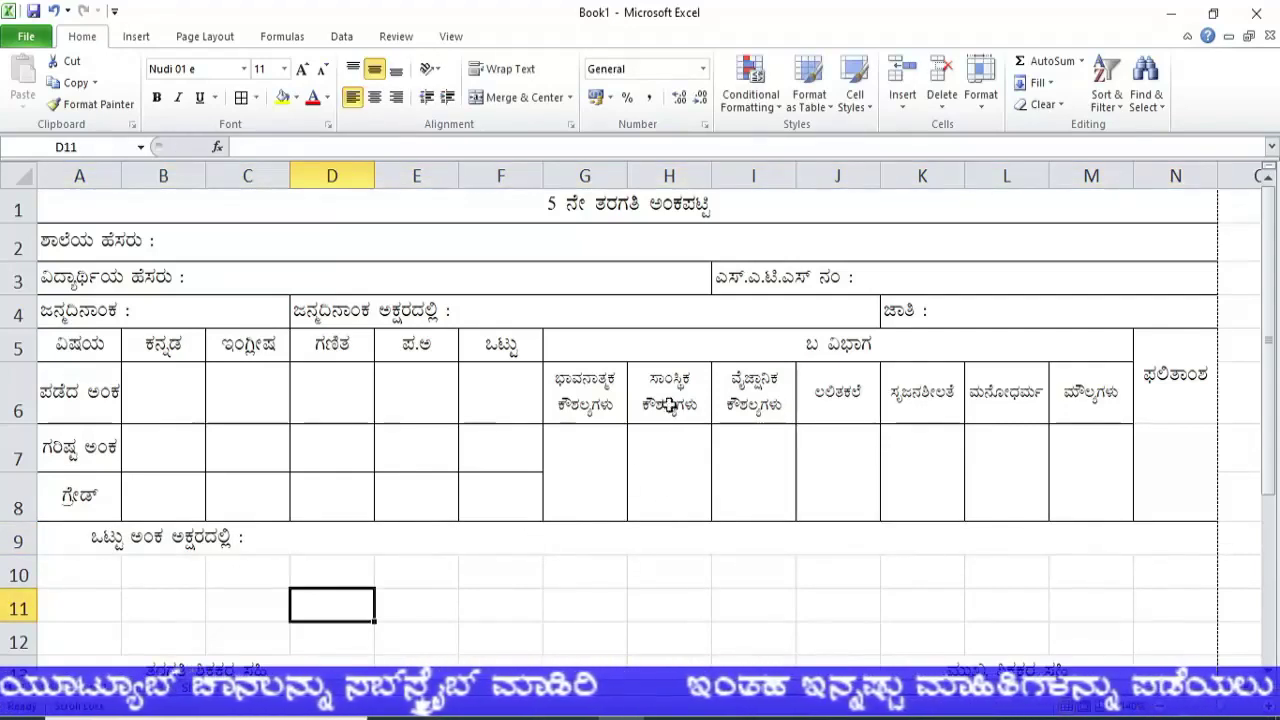
# Preview the marks card for printing on a landscape A4 page via File > Print
pyautogui.click(27, 39)
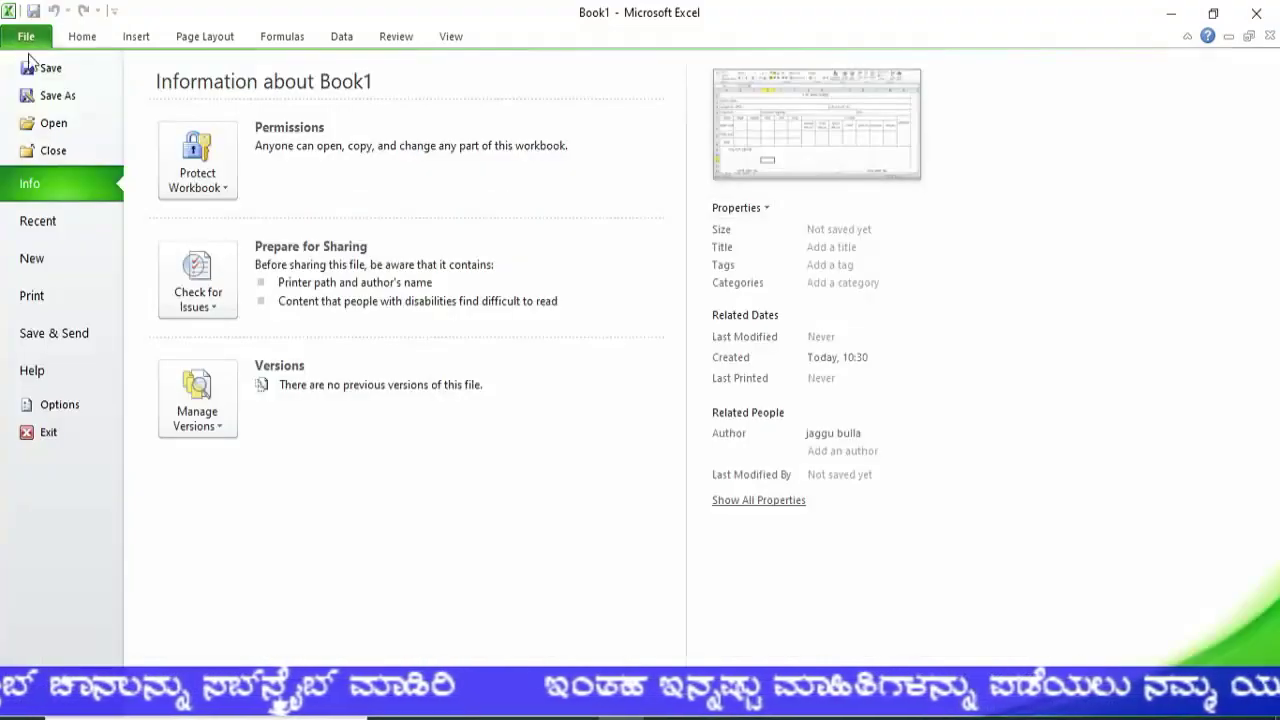
pyautogui.click(35, 297)
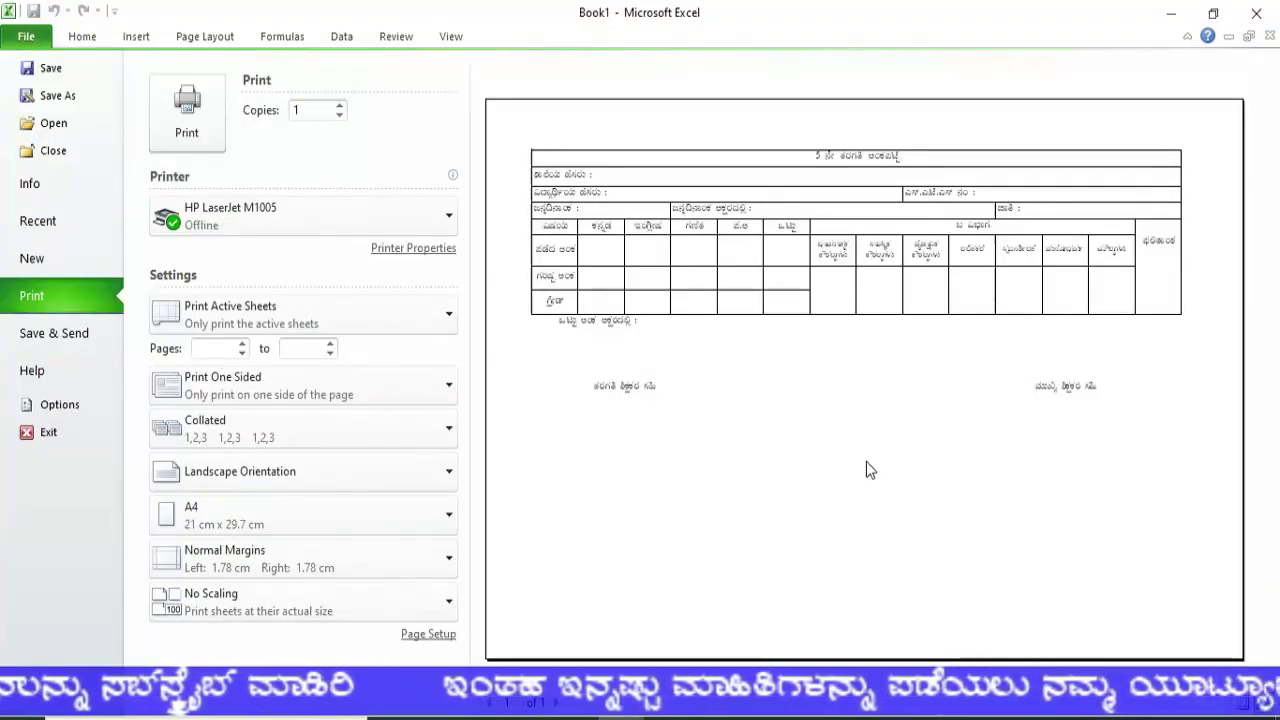
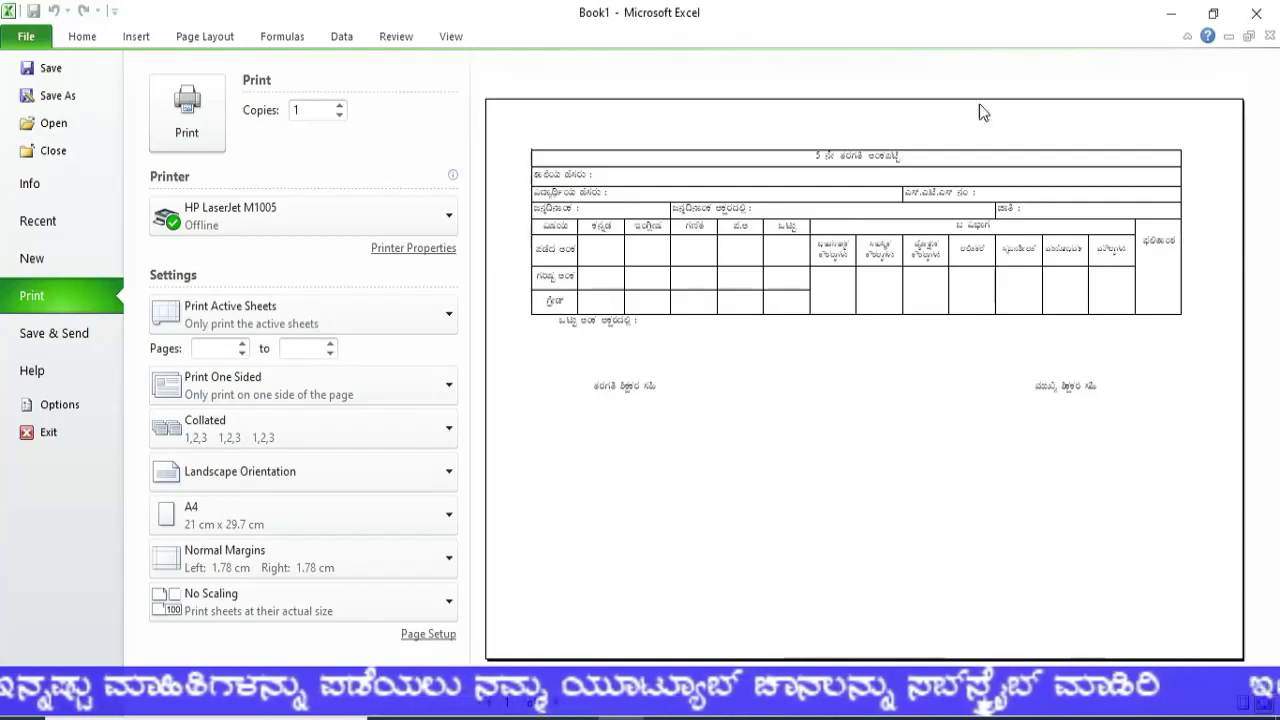
# Leave print preview and insert a blank column A before the marks card table
pyautogui.click(193, 37)
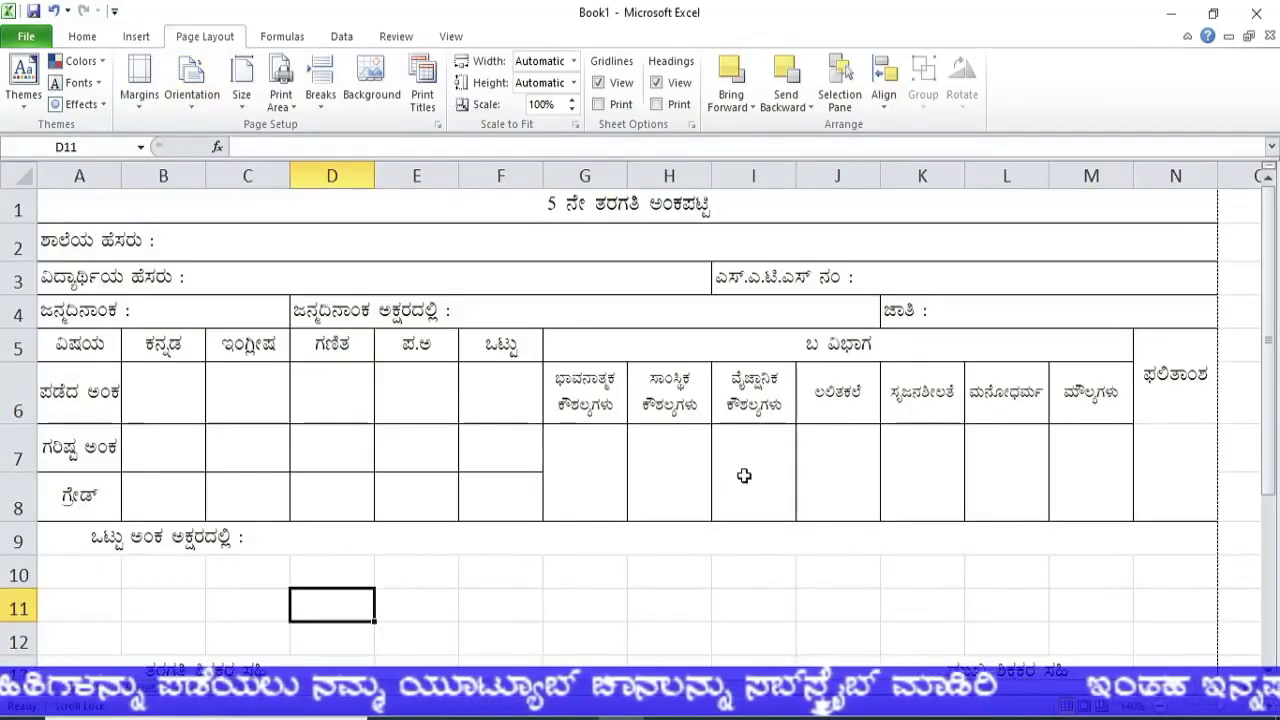
pyautogui.click(79, 175)
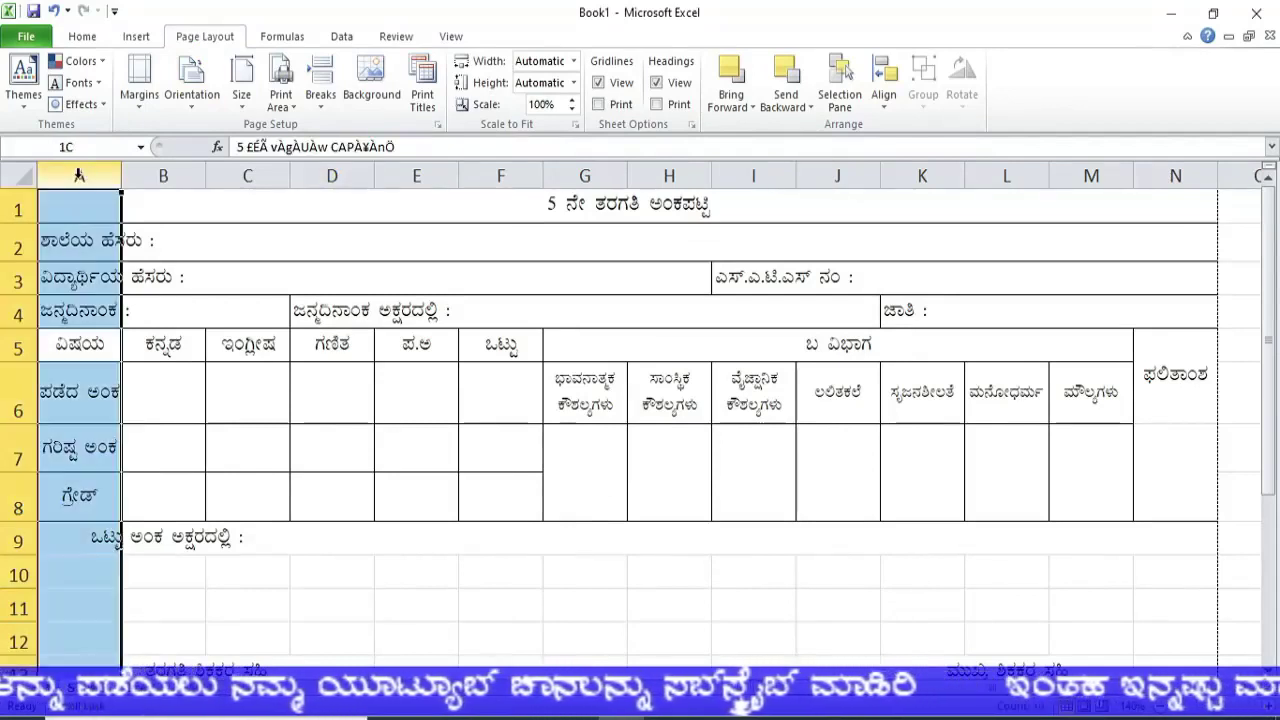
pyautogui.rightClick(79, 175)
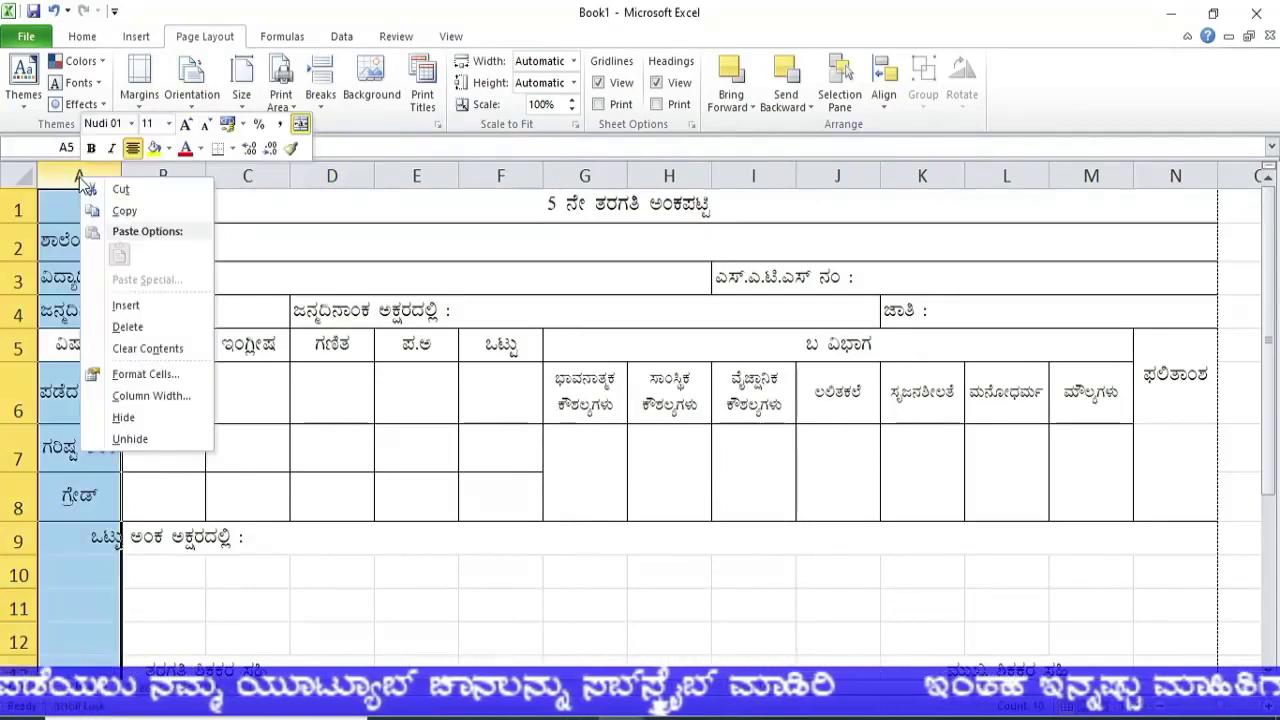
pyautogui.click(126, 305)
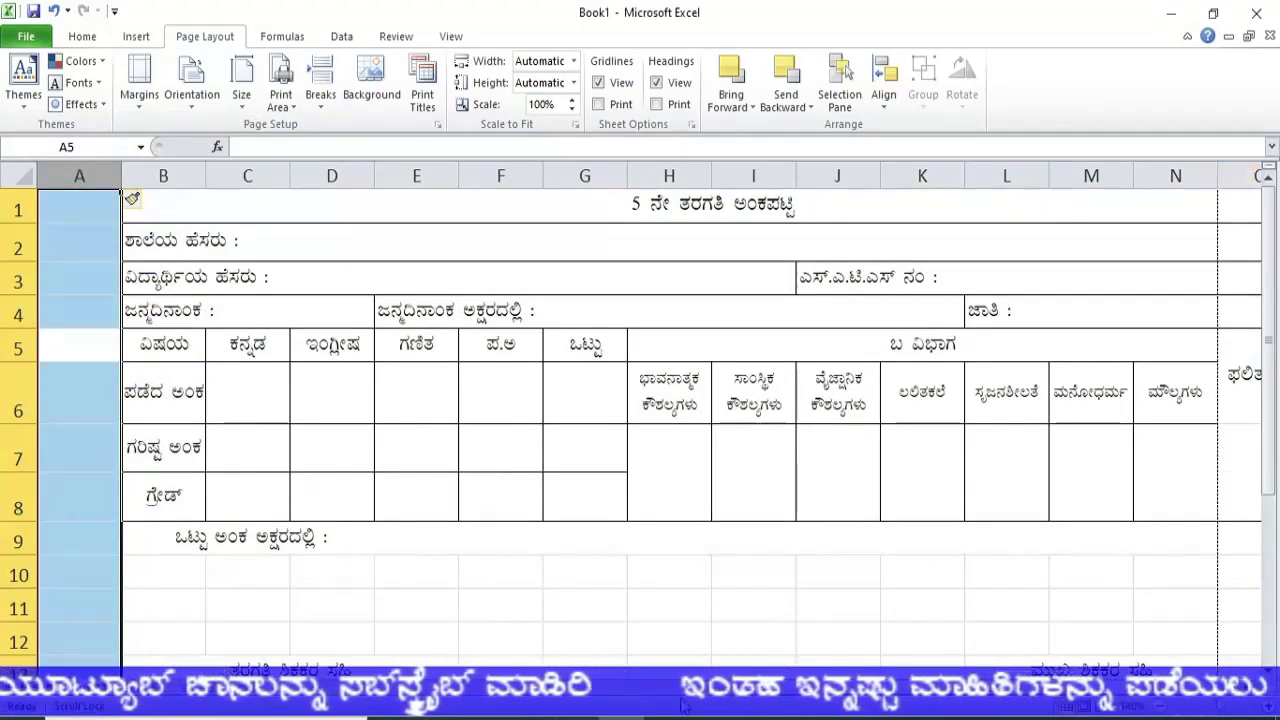
# Insert a column at O, undo it, and select column P at the table's right edge
pyautogui.hscroll(1, 640, 400)
pyautogui.click(1176, 176)
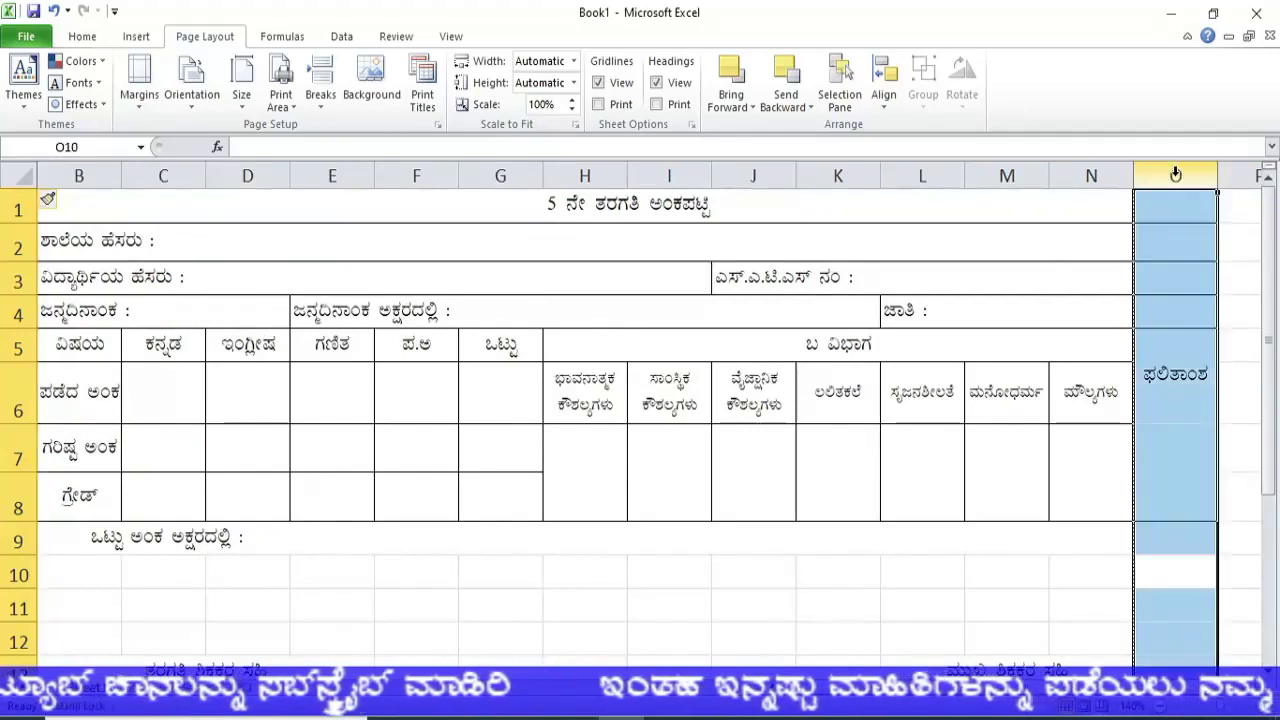
pyautogui.rightClick(1178, 183)
pyautogui.click(1090, 307)
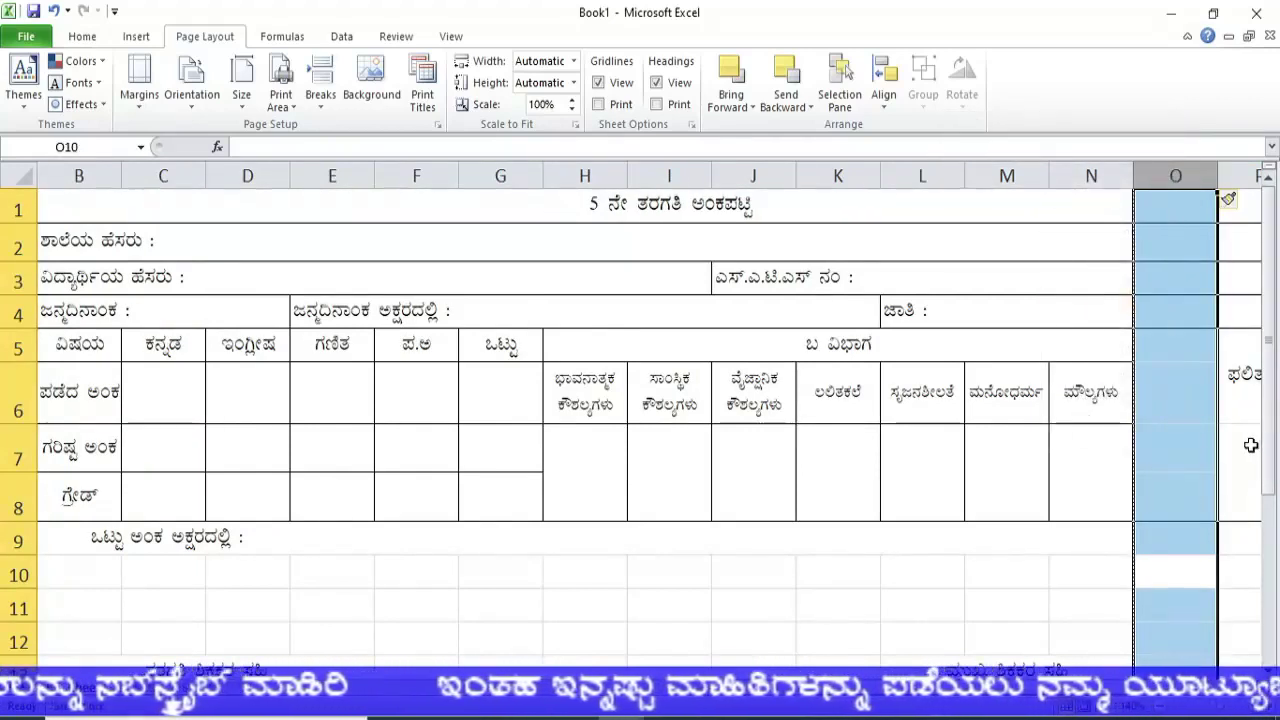
pyautogui.hotkey('ctrl', 'z')
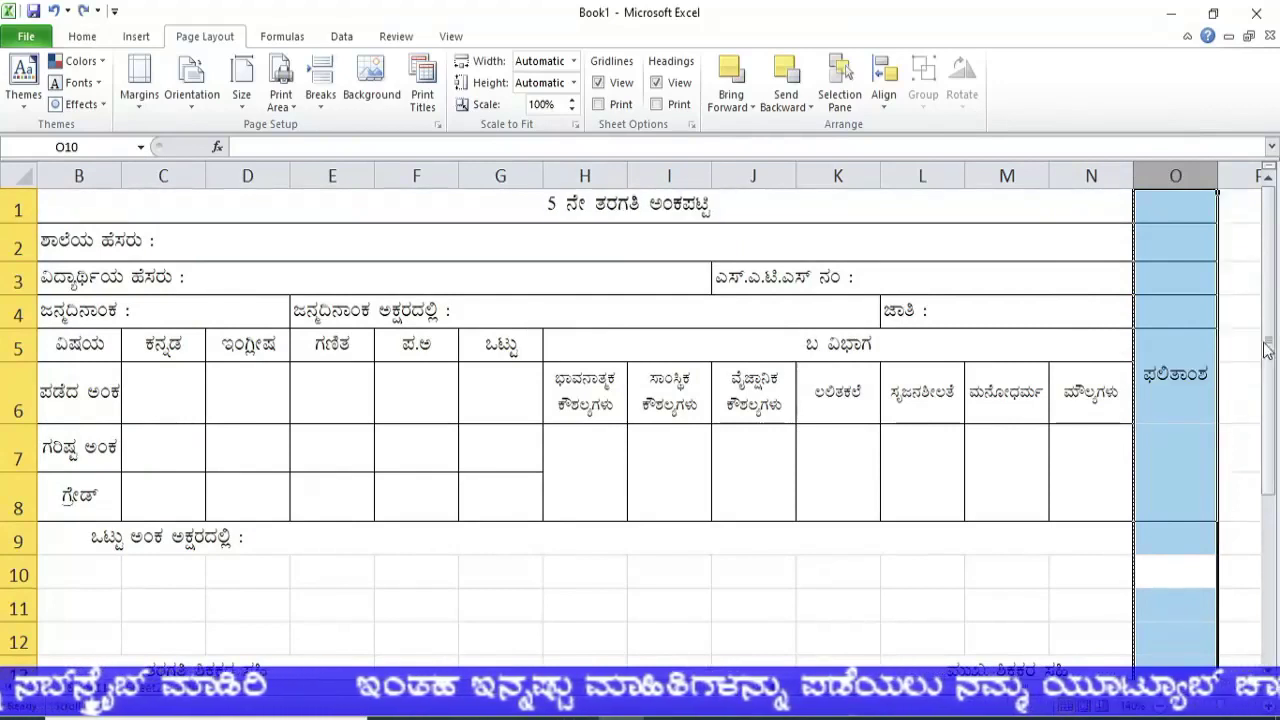
pyautogui.click(1241, 177)
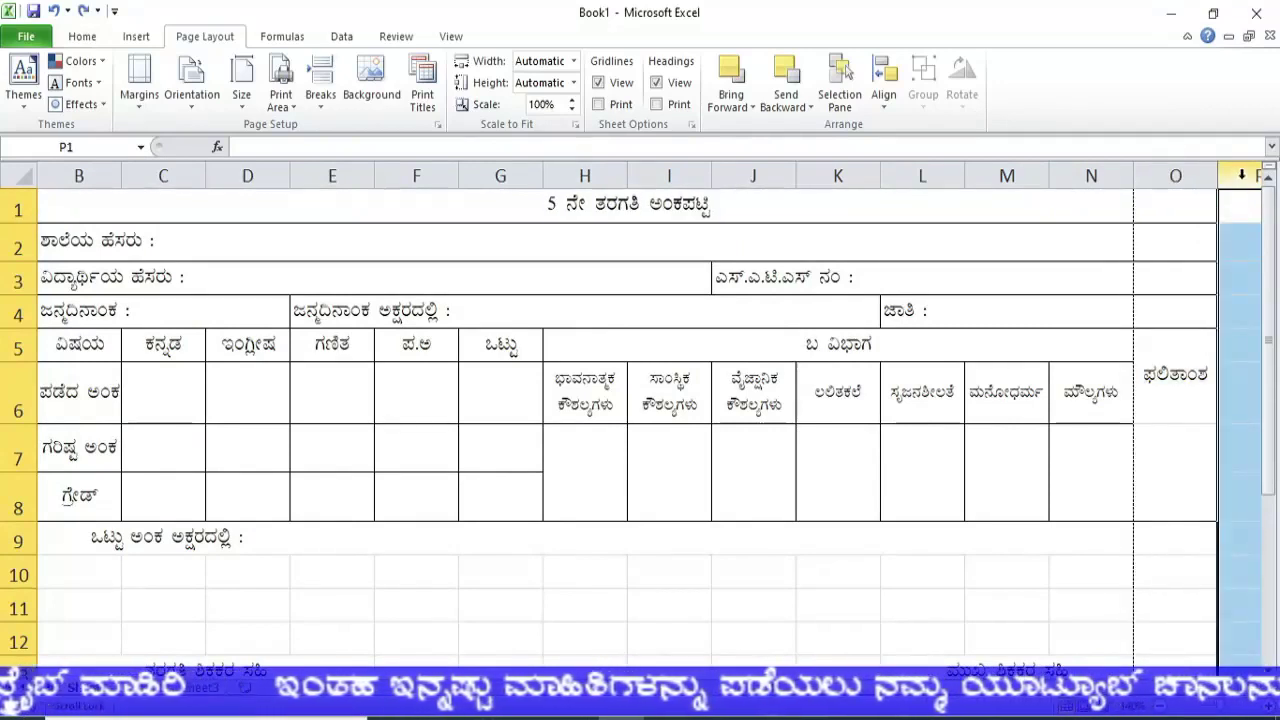
# Insert a blank column P about 31 pixels wide and narrow column A to about 30 pixels
pyautogui.rightClick(1241, 177)
pyautogui.click(1190, 310)
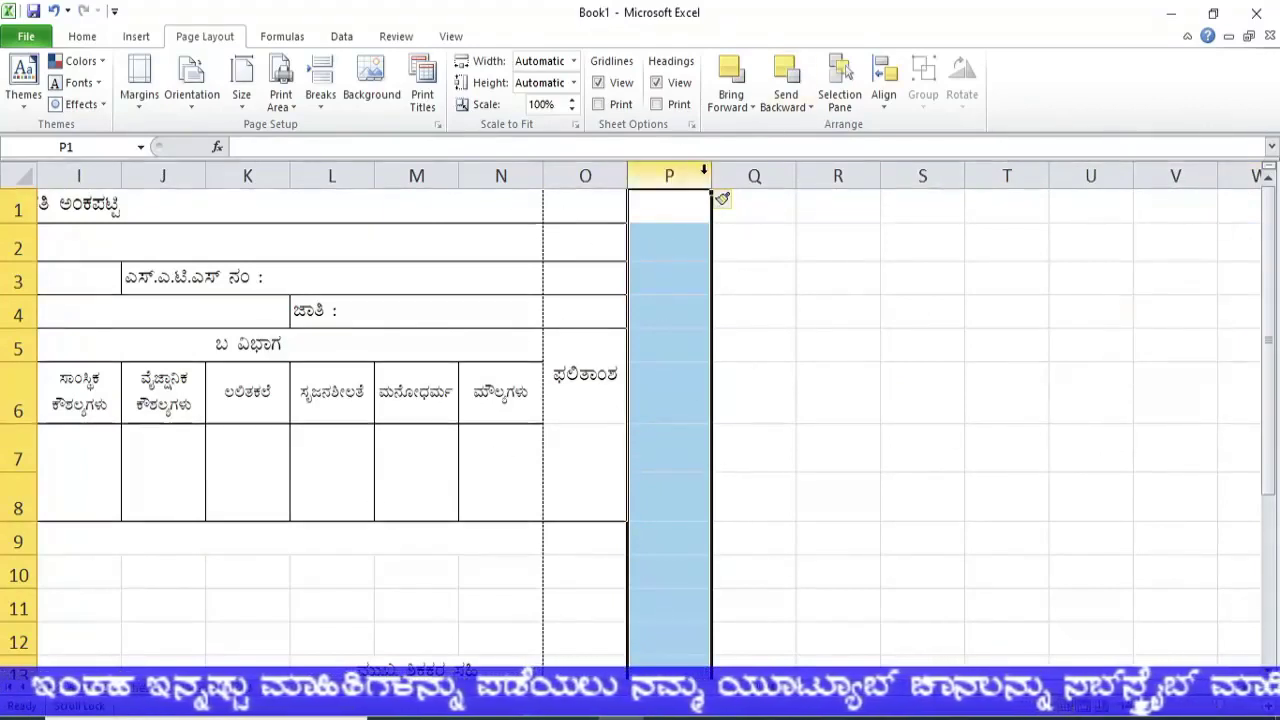
pyautogui.moveTo(711, 177); pyautogui.dragTo(656, 180)
pyautogui.click(648, 278)
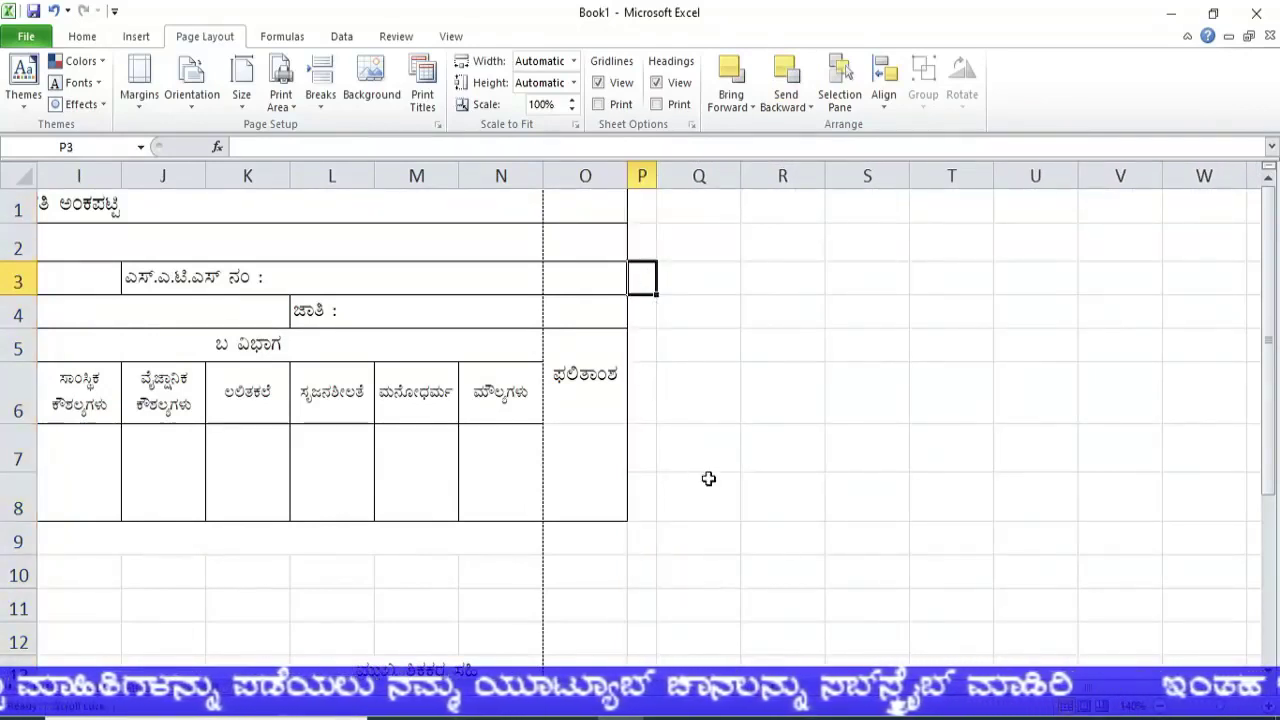
pyautogui.hscroll(-8, 958, 703)
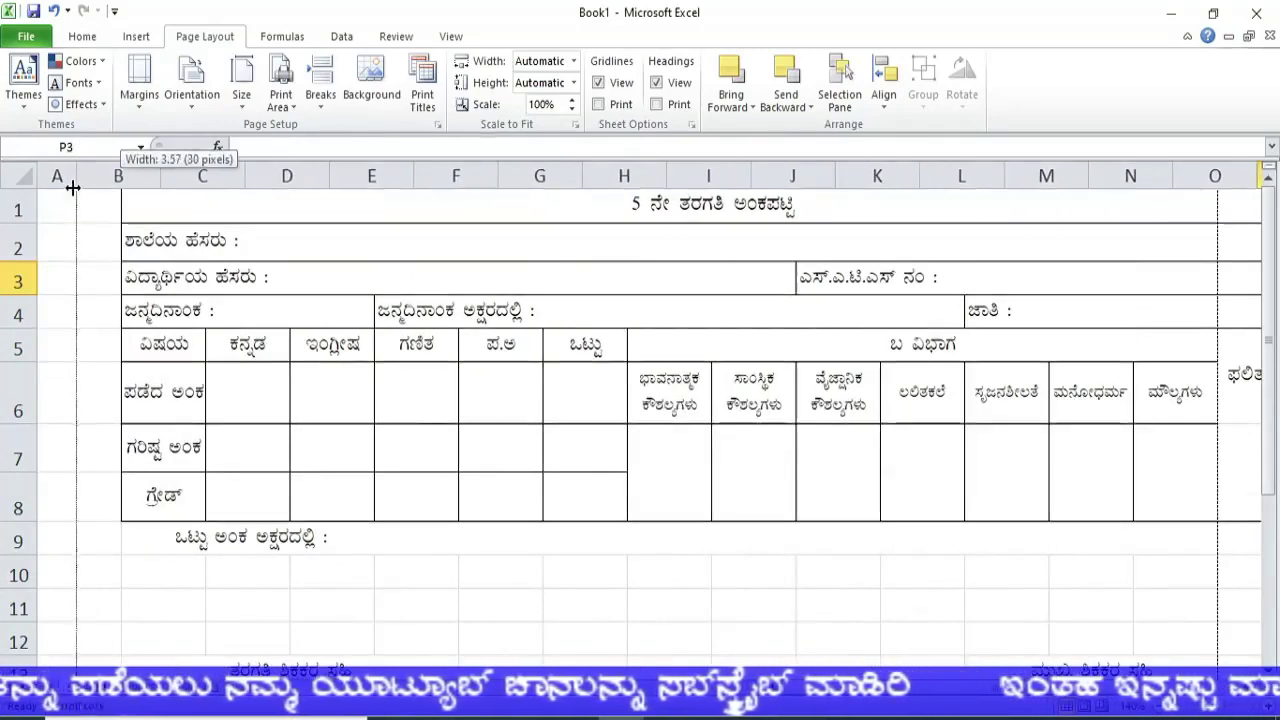
pyautogui.moveTo(119, 182); pyautogui.dragTo(72, 182)
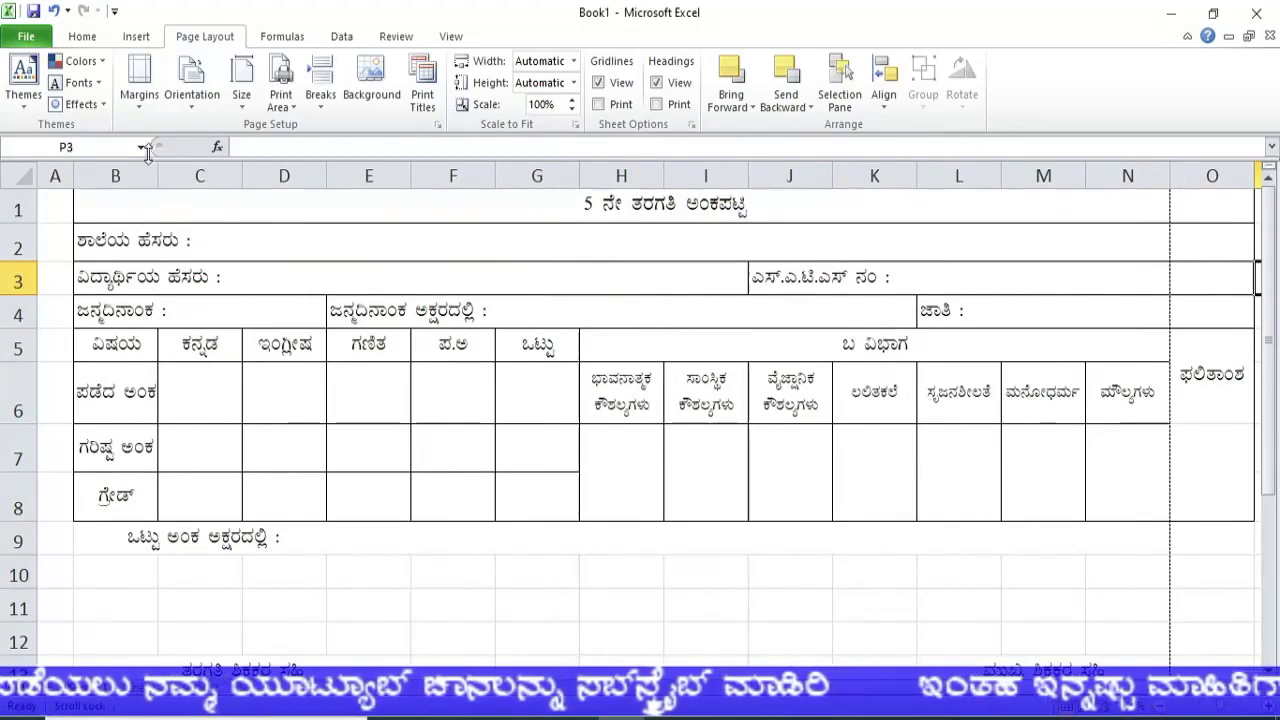
# Insert a blank row 1 above the table and select it from column A to O
pyautogui.click(16, 209)
pyautogui.rightClick(16, 210)
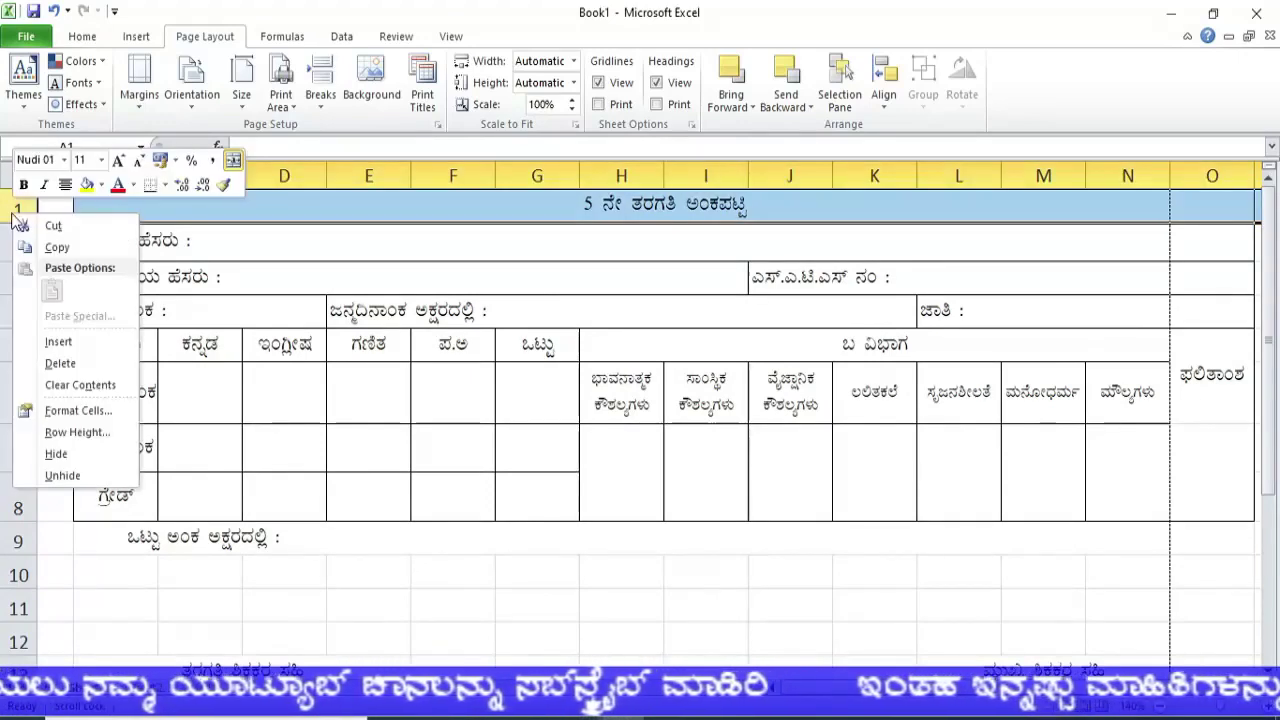
pyautogui.click(78, 342)
pyautogui.click(90, 210)
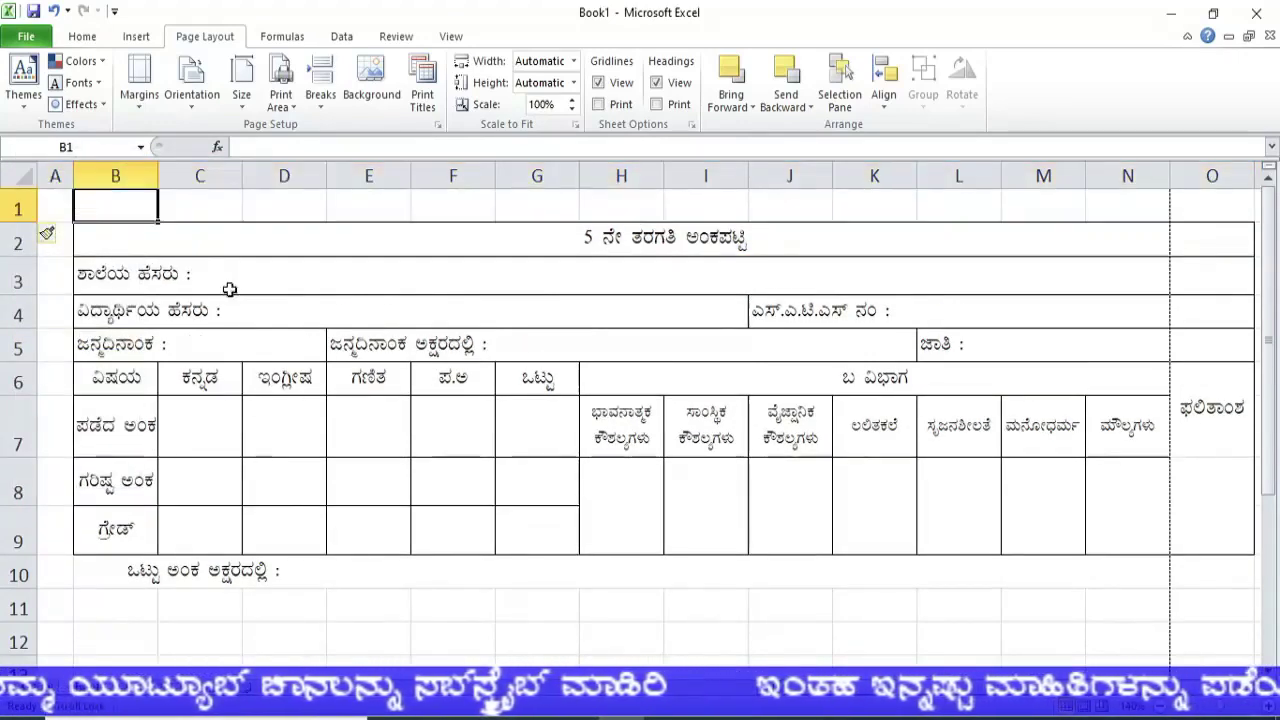
pyautogui.moveTo(55, 205); pyautogui.dragTo(1182, 209)
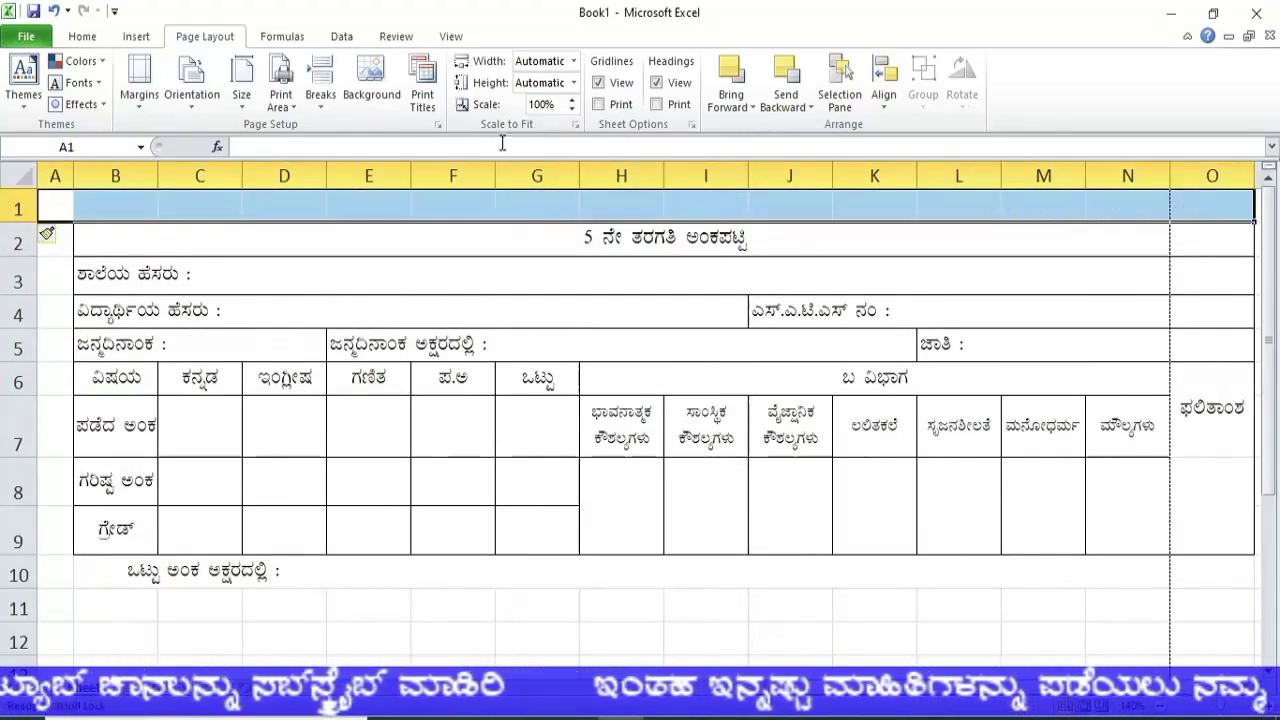
pyautogui.click(84, 37)
# Narrow columns E to G to about 52 pixels so the table, including ಫಲಿತಾಂಶ, fits the page width
pyautogui.click(1212, 410)
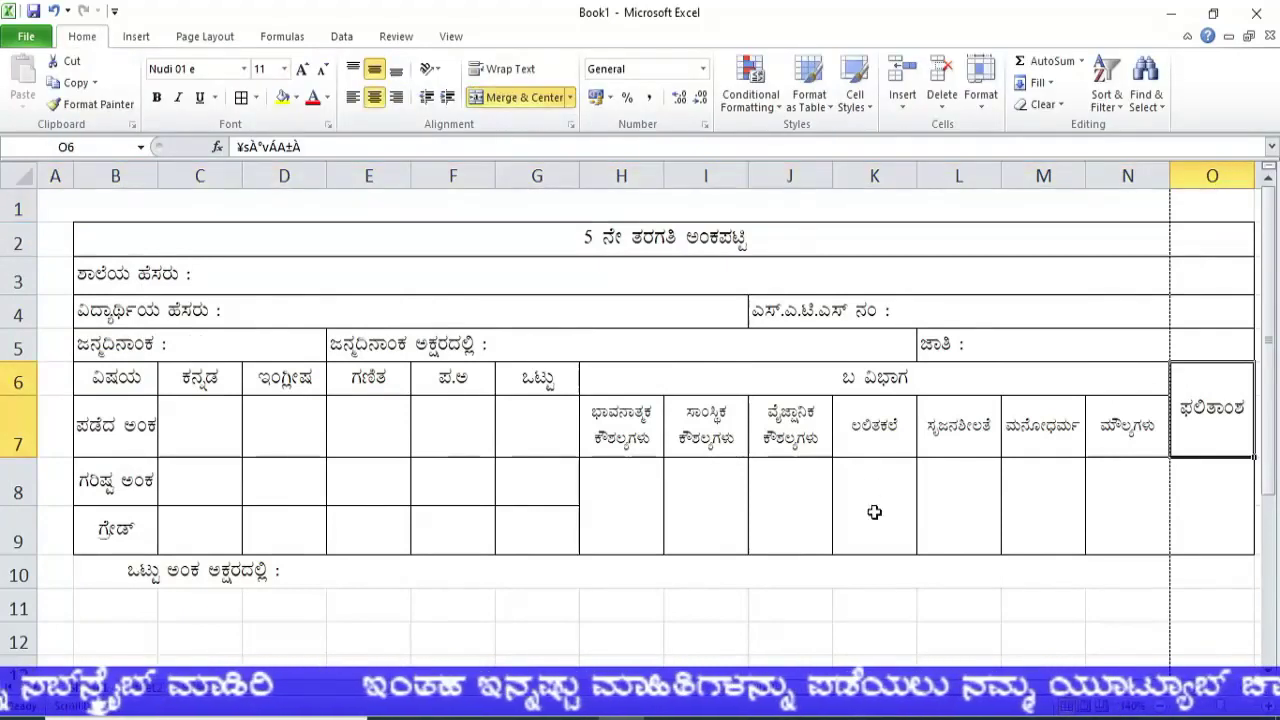
pyautogui.scroll(-1, 851, 441)
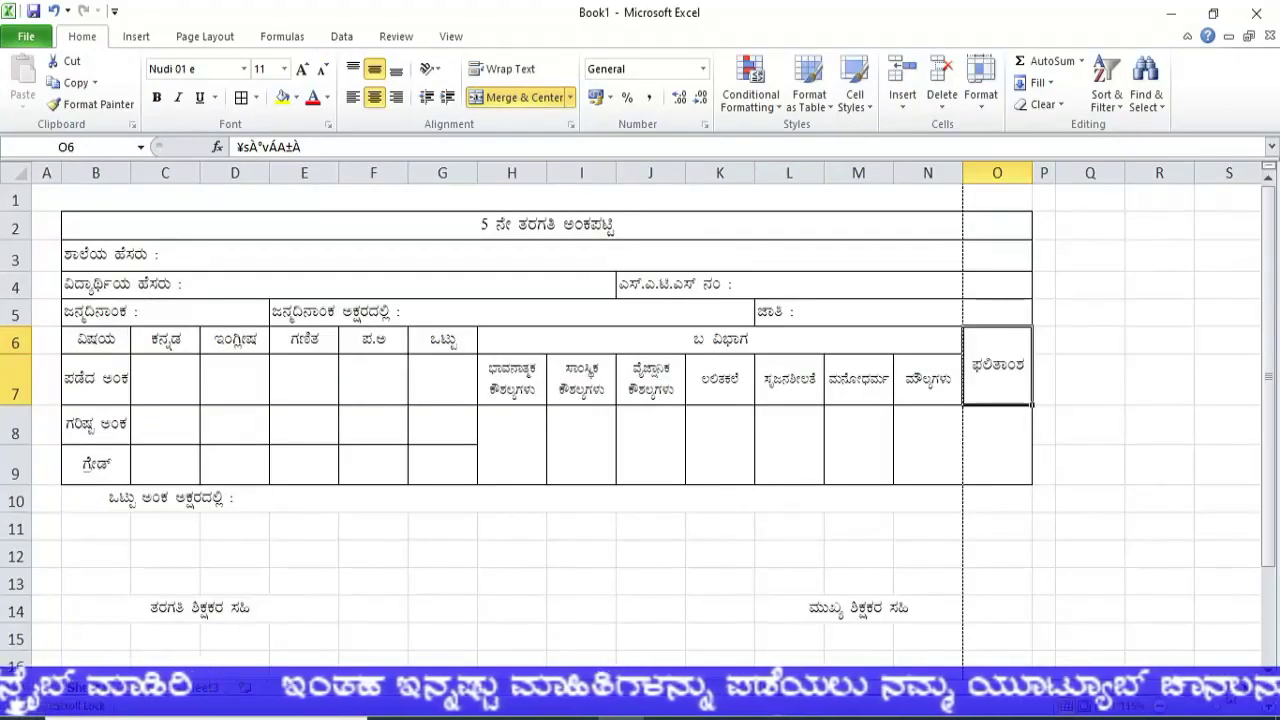
pyautogui.scroll(-1, 853, 537)
pyautogui.scroll(-1, 853, 537)
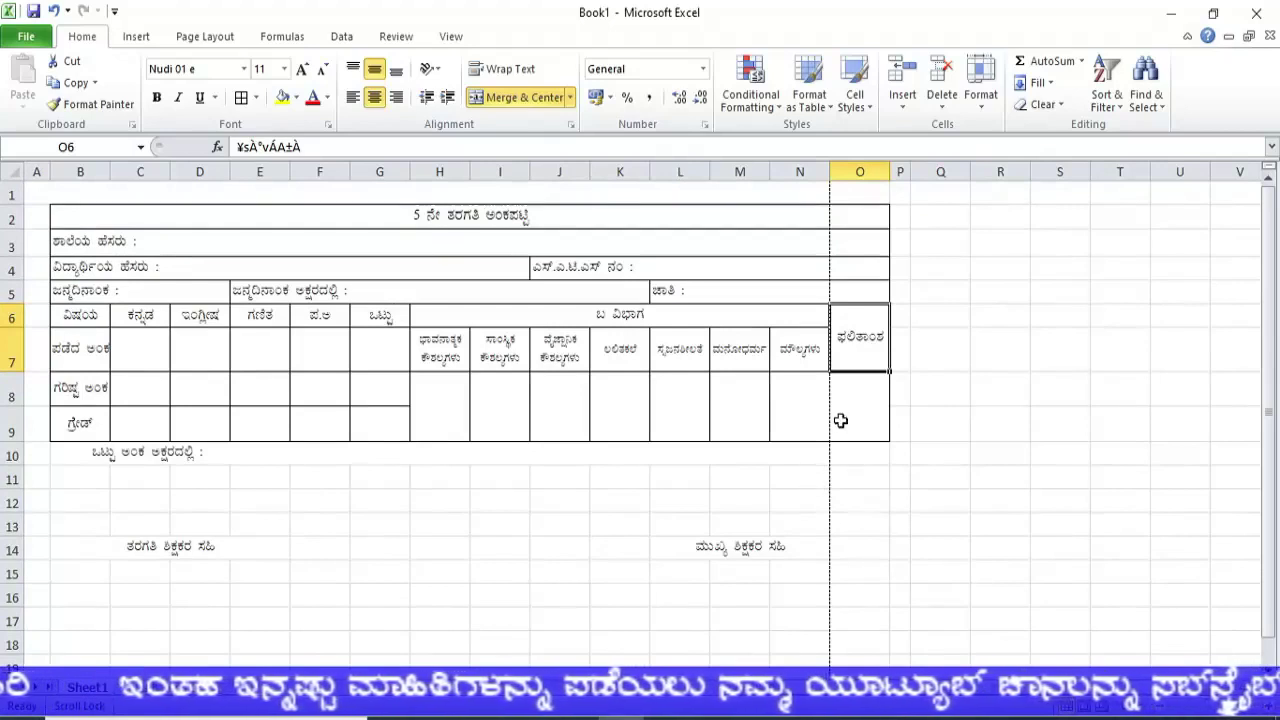
pyautogui.click(700, 362)
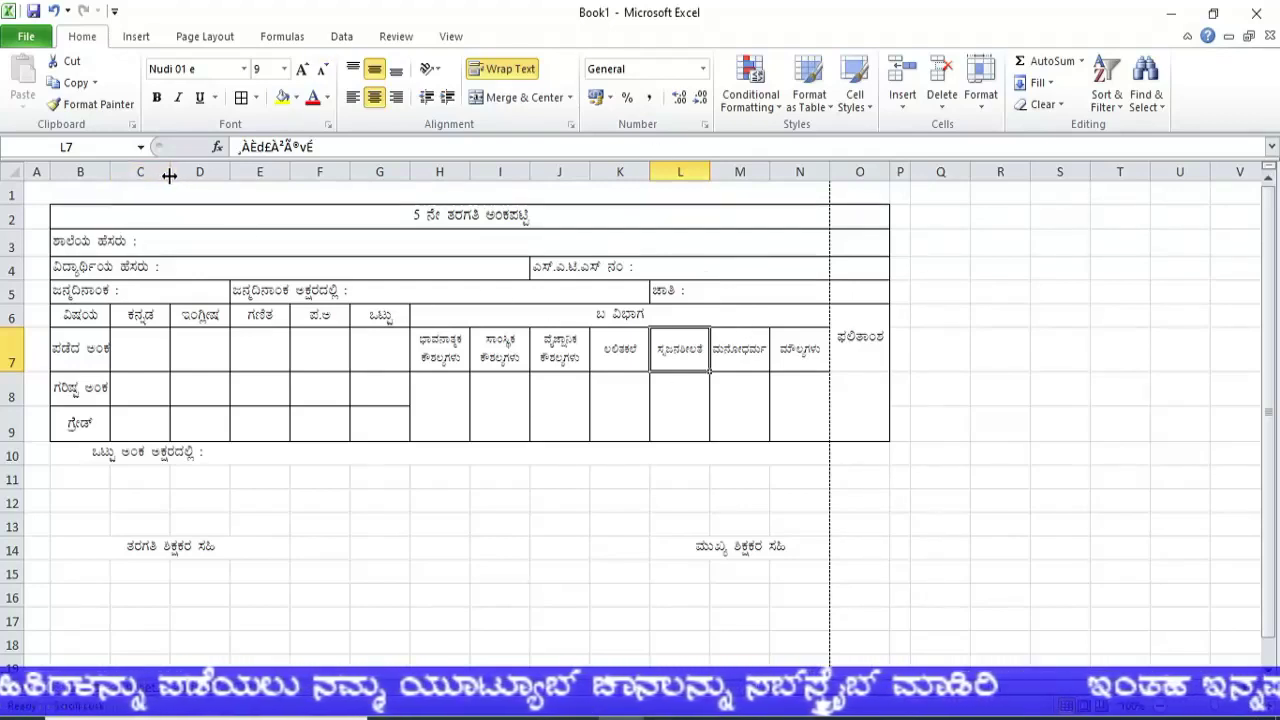
pyautogui.moveTo(167, 176); pyautogui.dragTo(348, 175)
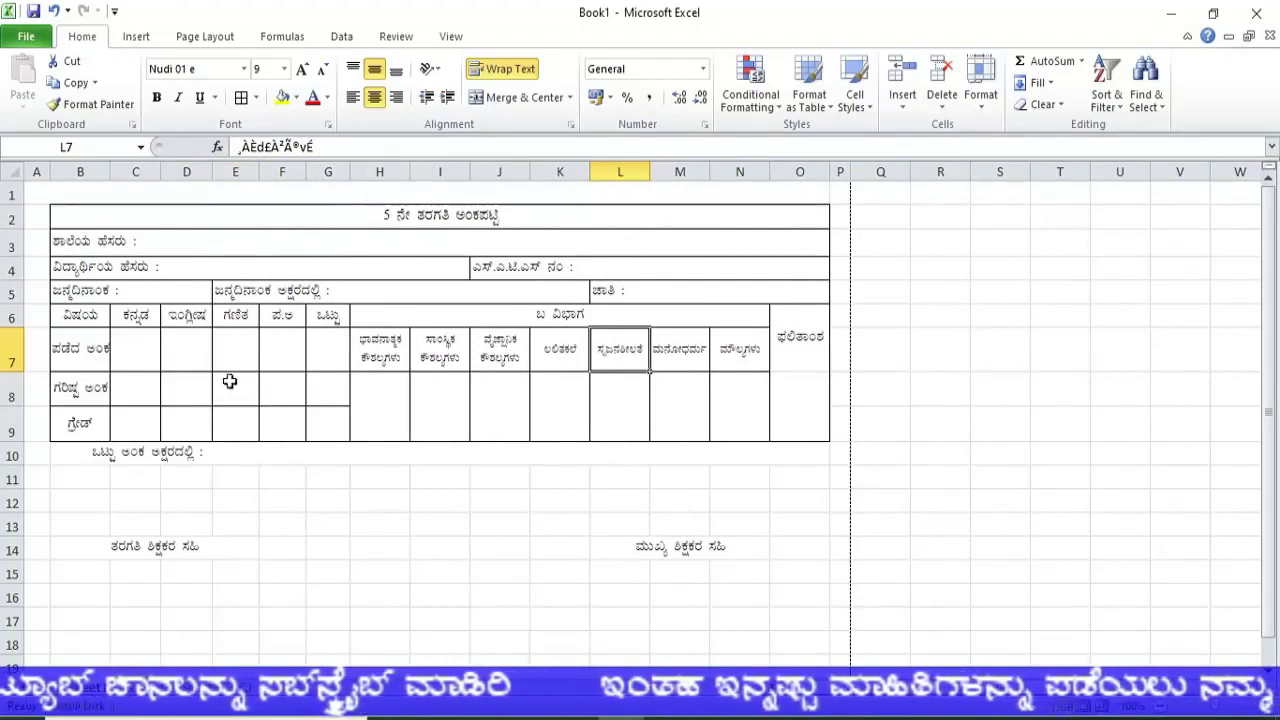
pyautogui.click(138, 357)
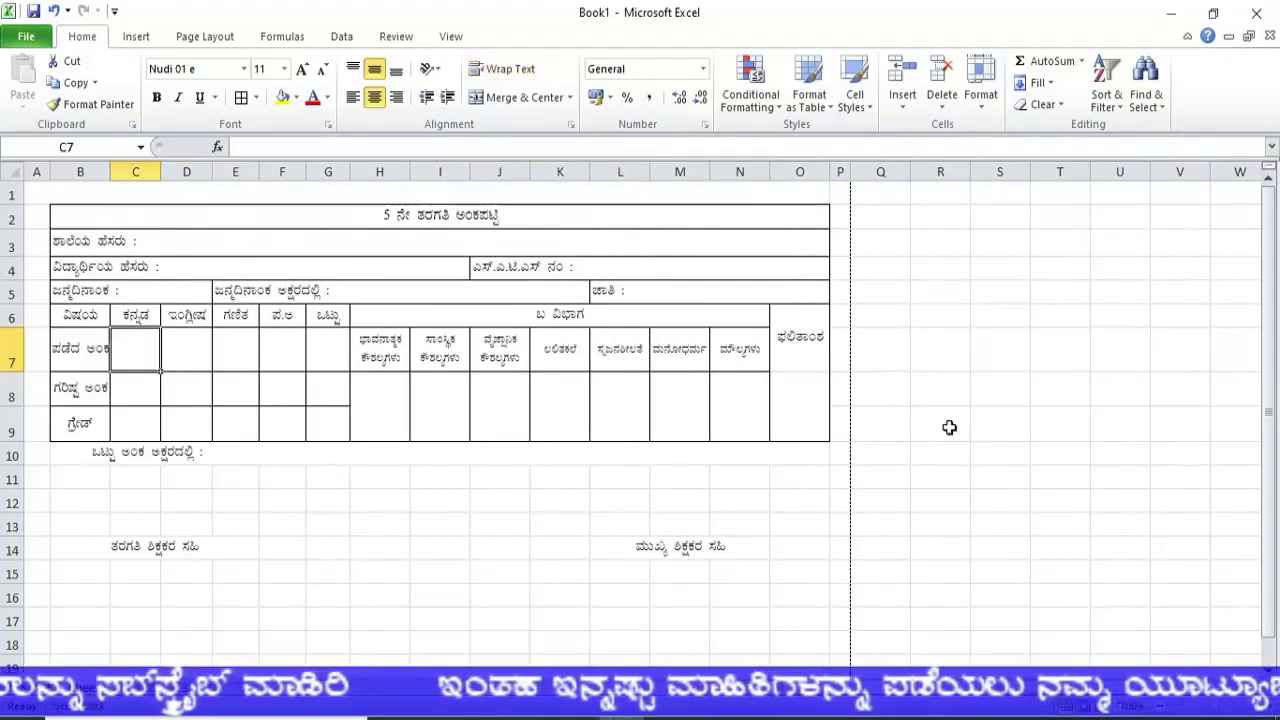
# Check the row heights of rows 7 (33.75) and 8 without changing them
pyautogui.click(984, 103)
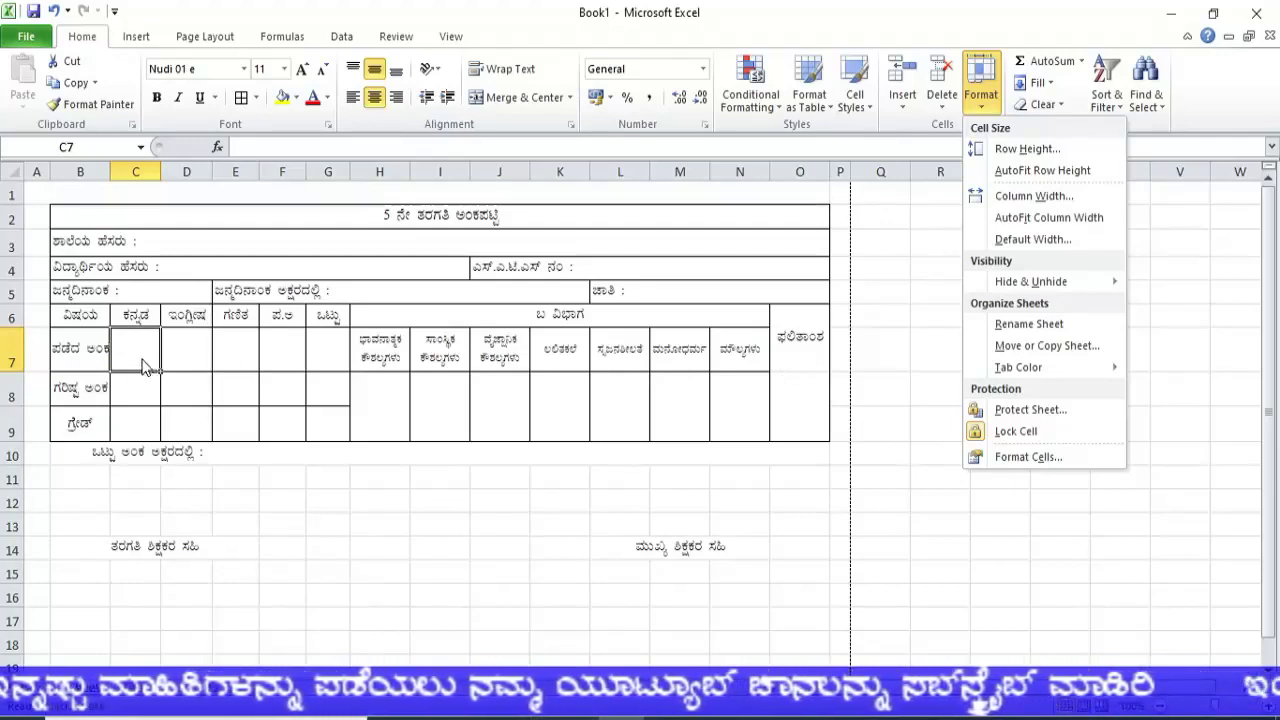
pyautogui.click(1017, 150)
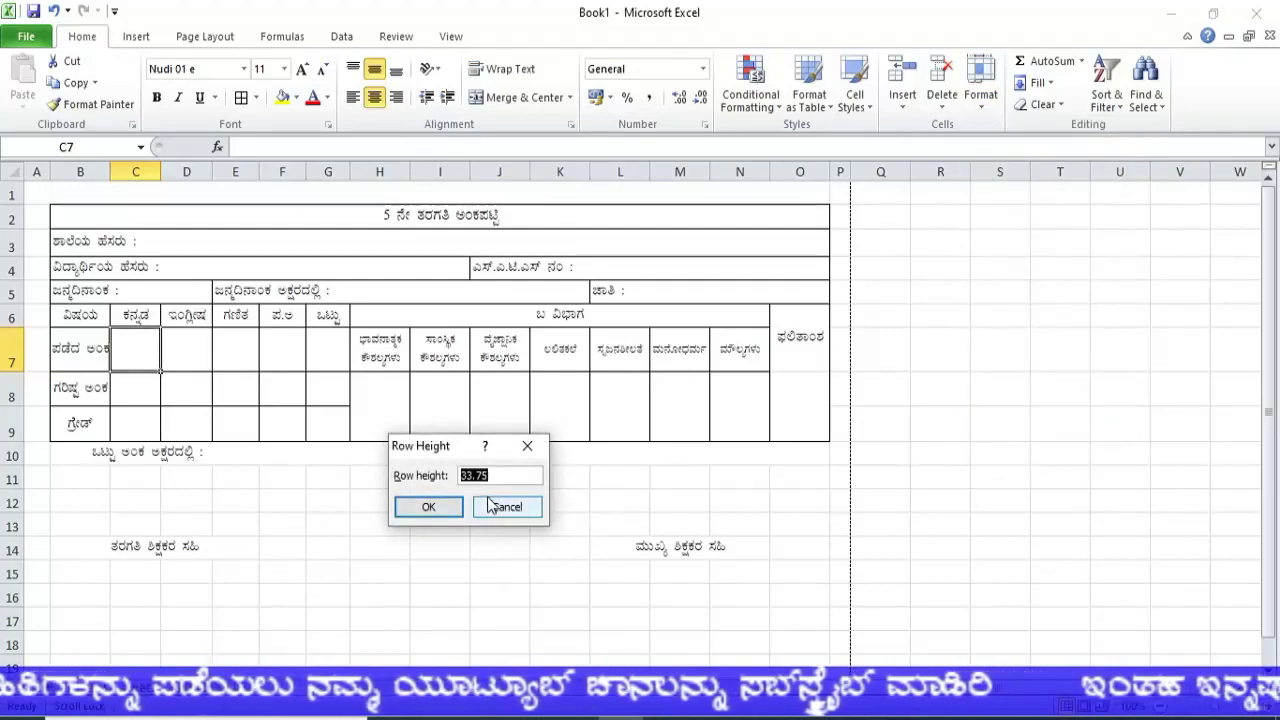
pyautogui.click(430, 507)
pyautogui.click(143, 389)
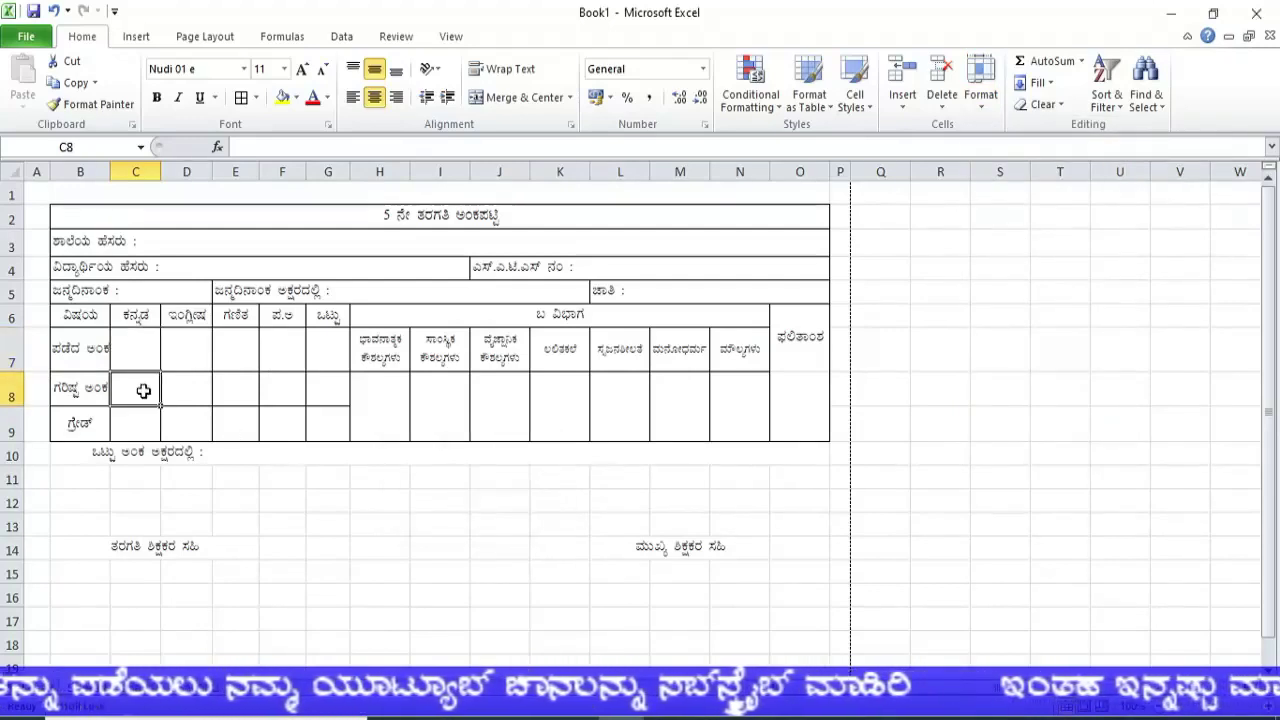
pyautogui.click(980, 105)
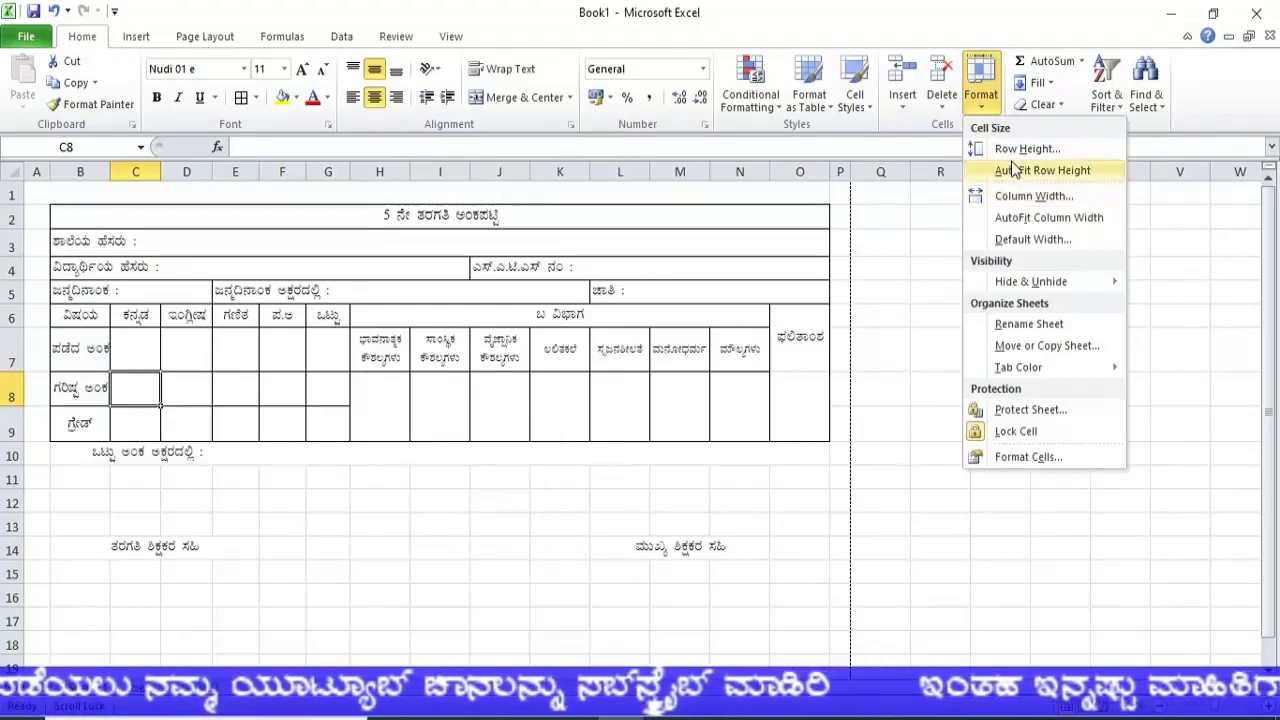
pyautogui.click(1012, 149)
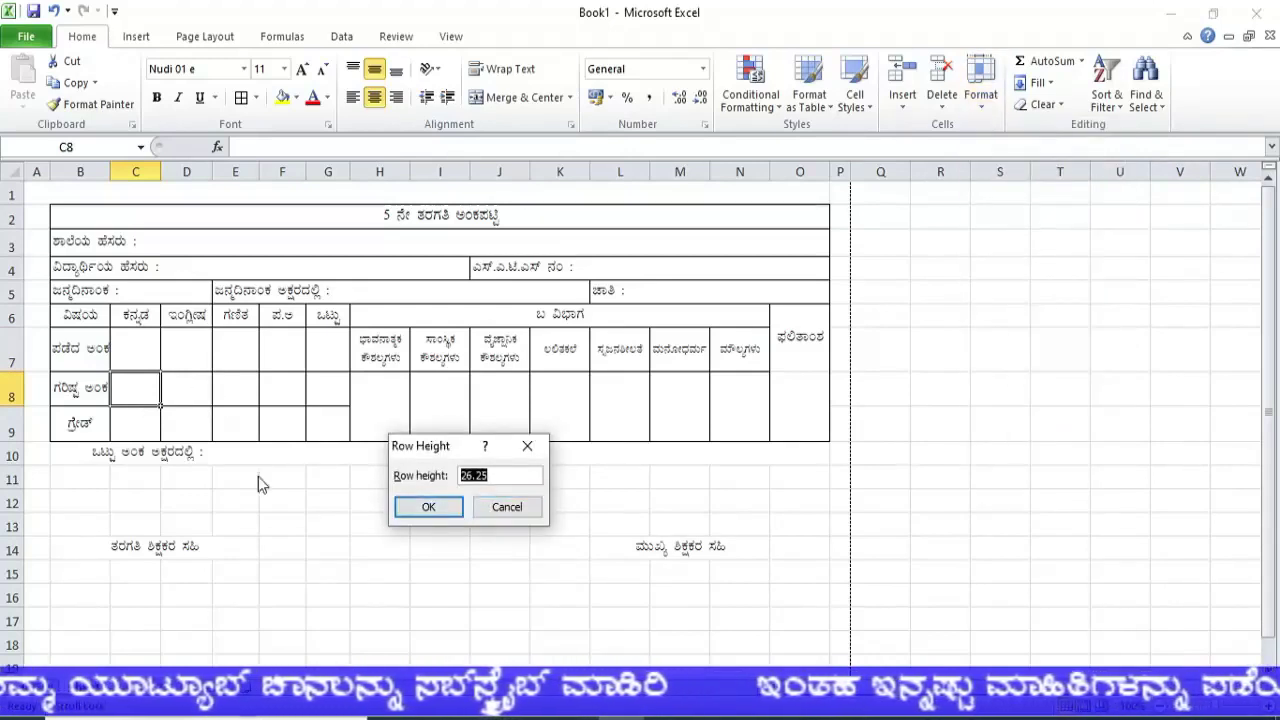
pyautogui.click(506, 510)
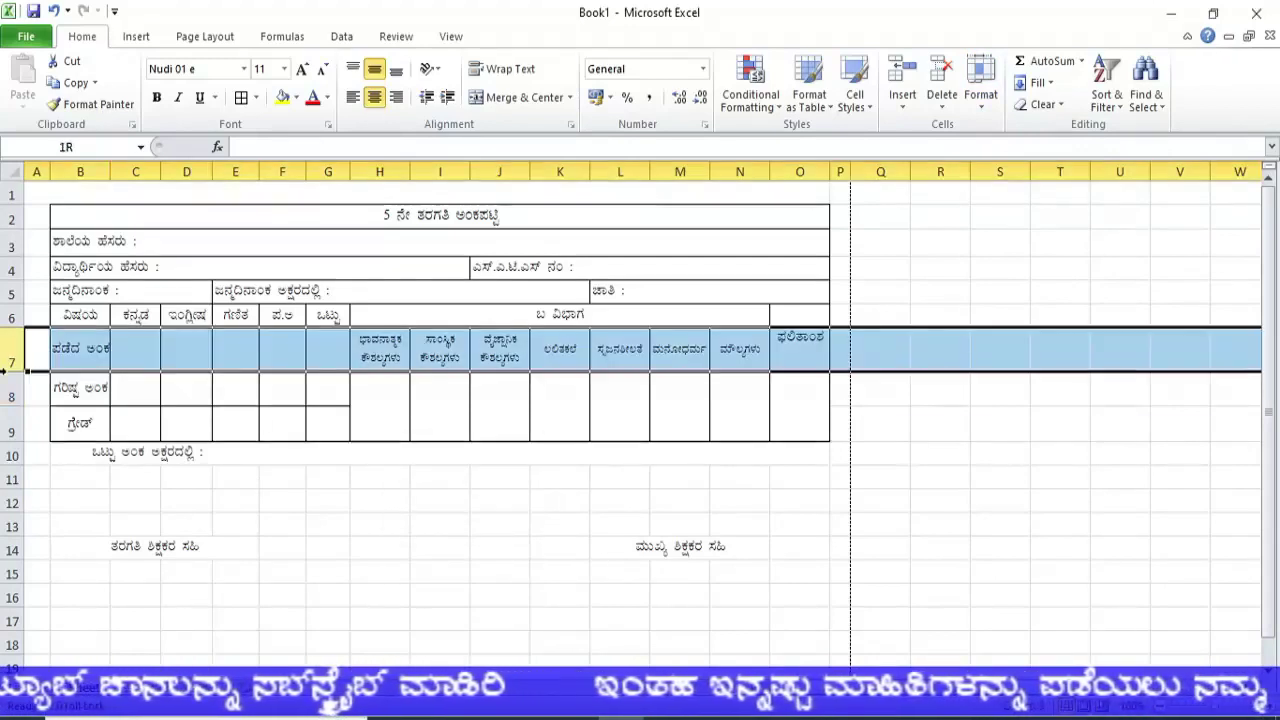
# Set rows 7 to 9 to a common row height of 33
pyautogui.moveTo(8, 351); pyautogui.dragTo(10, 428)
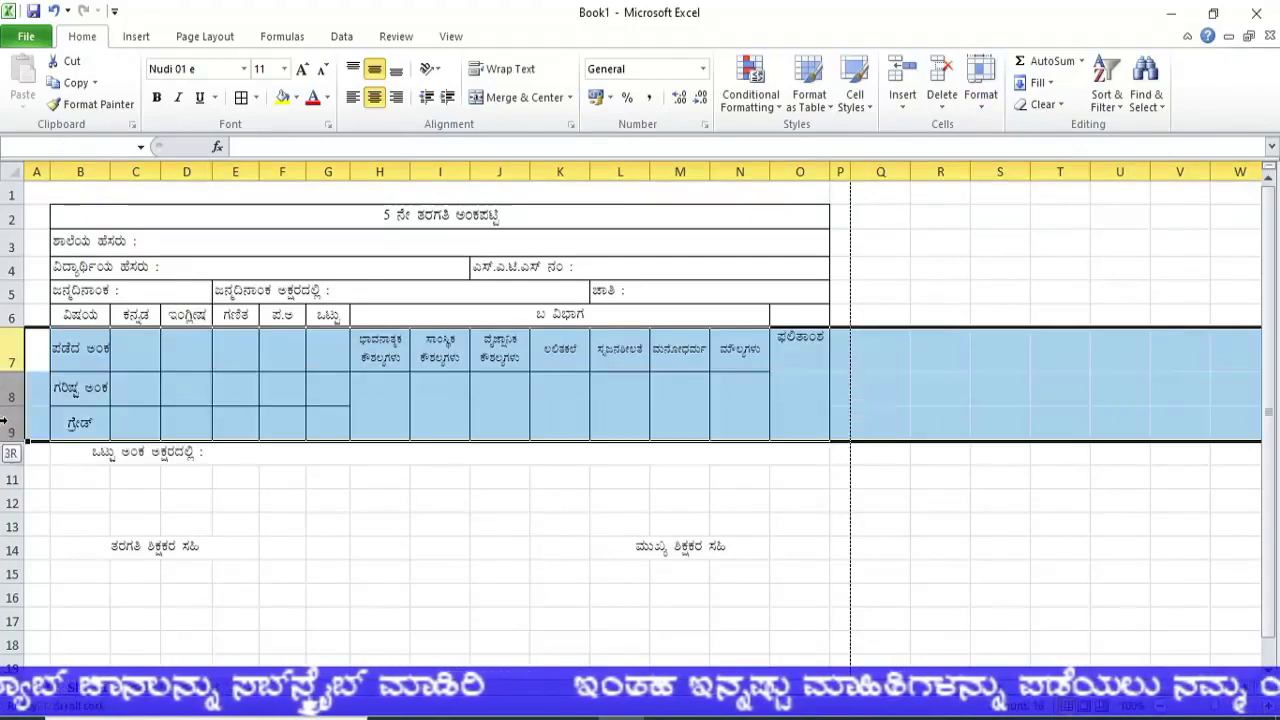
pyautogui.click(992, 106)
pyautogui.click(1015, 150)
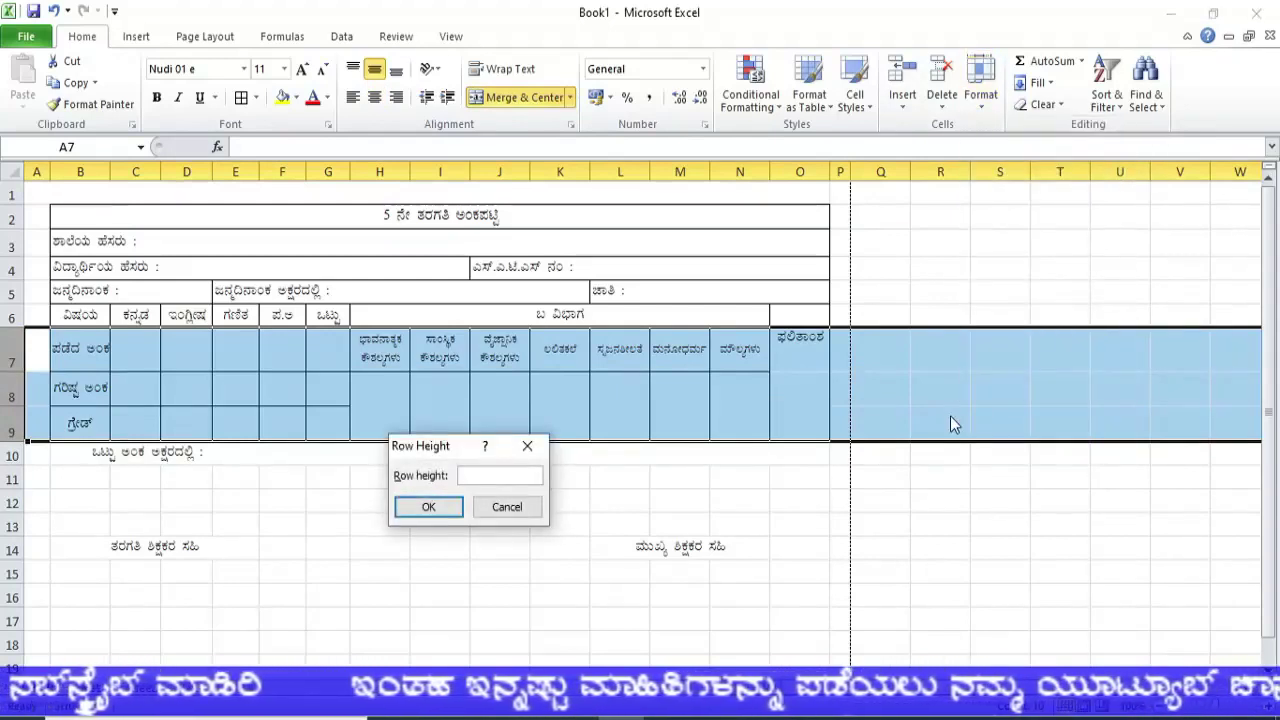
pyautogui.write('33')
pyautogui.click(410, 507)
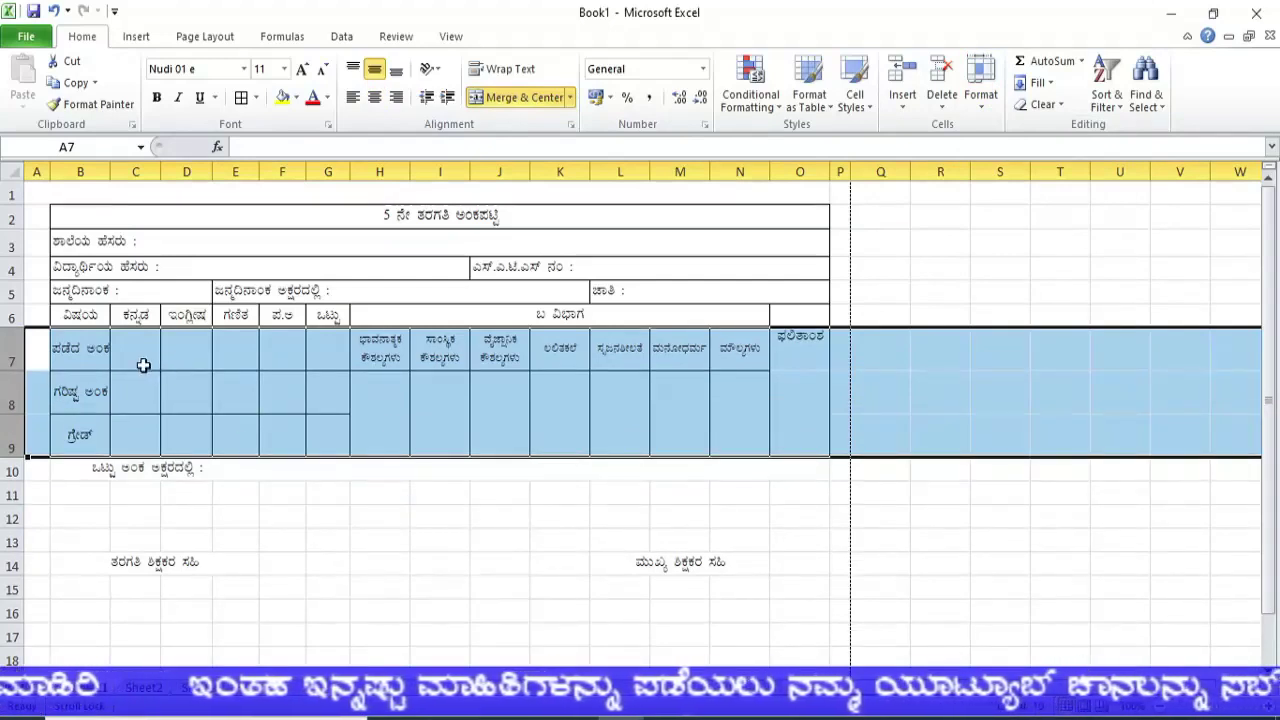
pyautogui.click(144, 366)
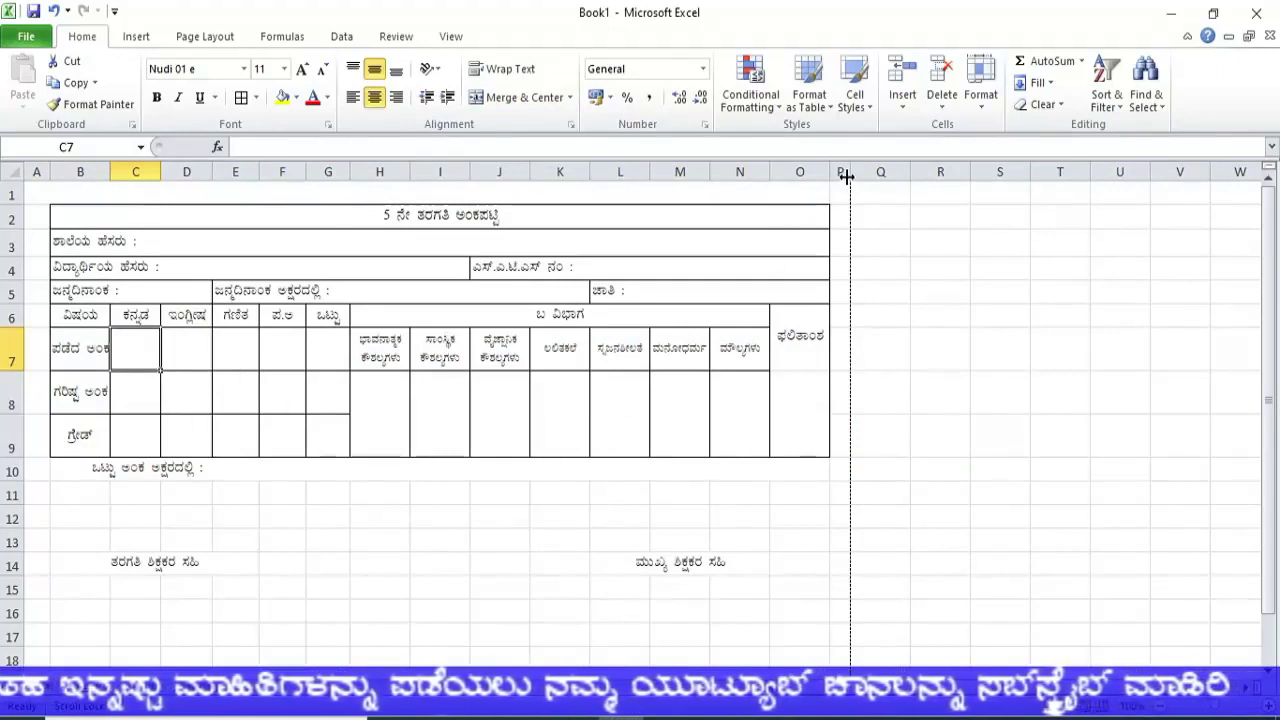
# Delete the signature text in B14 and unmerge B14:E14
pyautogui.click(38, 272)
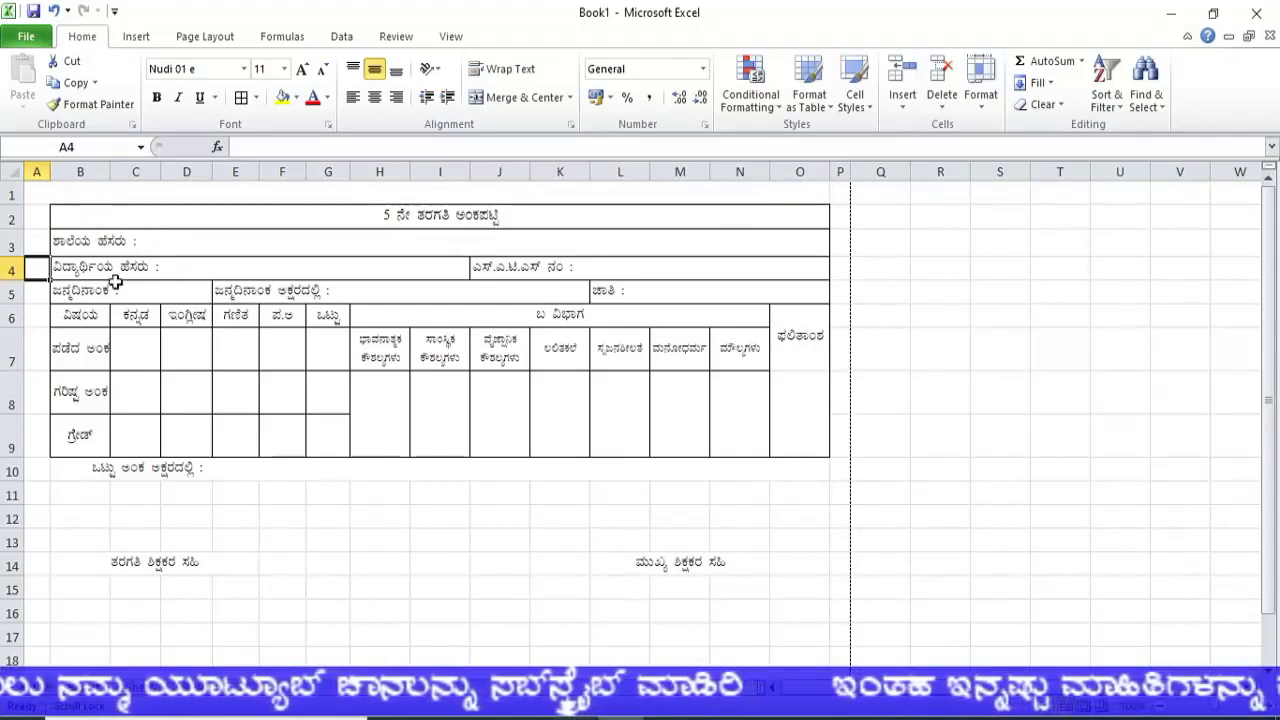
pyautogui.click(153, 565)
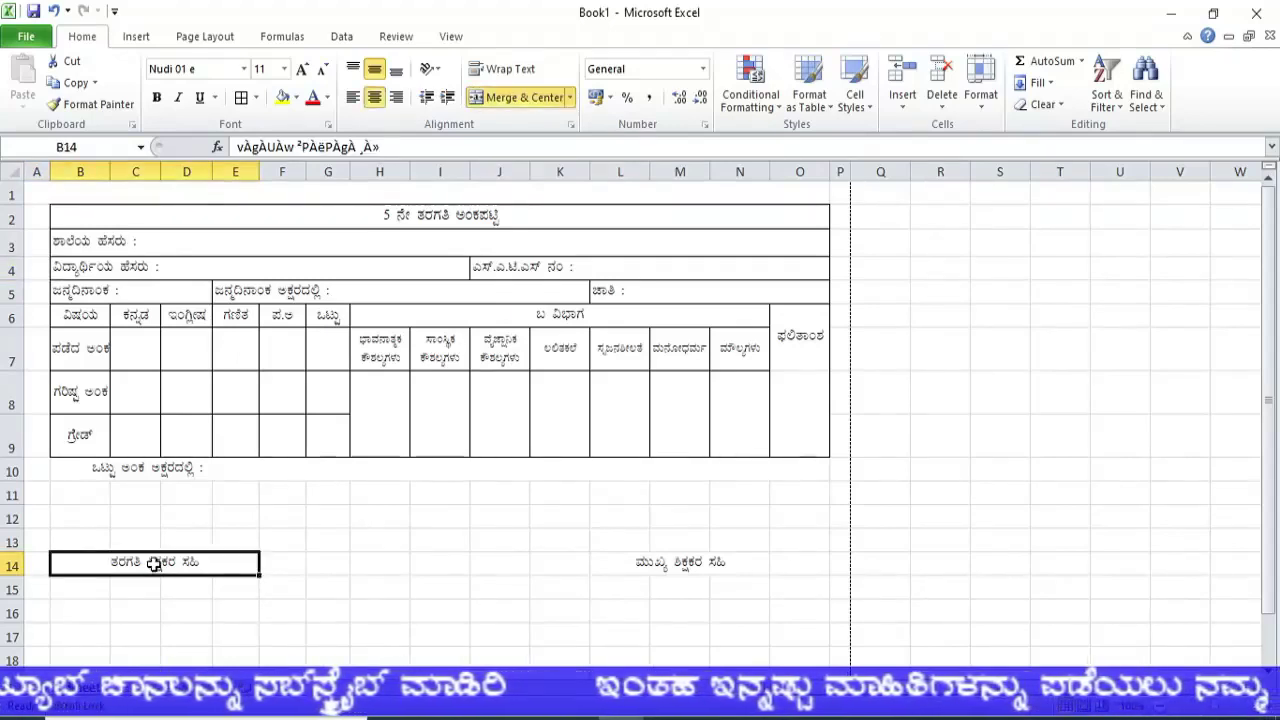
pyautogui.press('Delete')
pyautogui.click(240, 610)
pyautogui.click(168, 563)
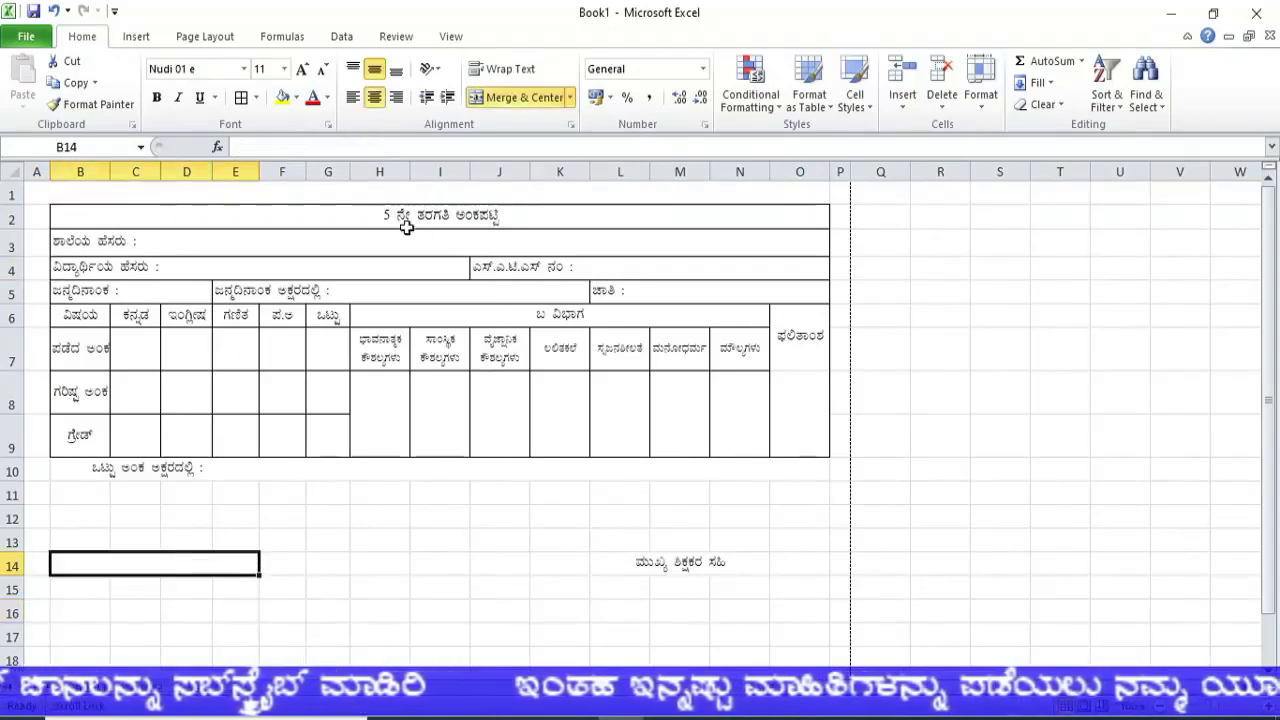
pyautogui.click(512, 98)
pyautogui.click(281, 563)
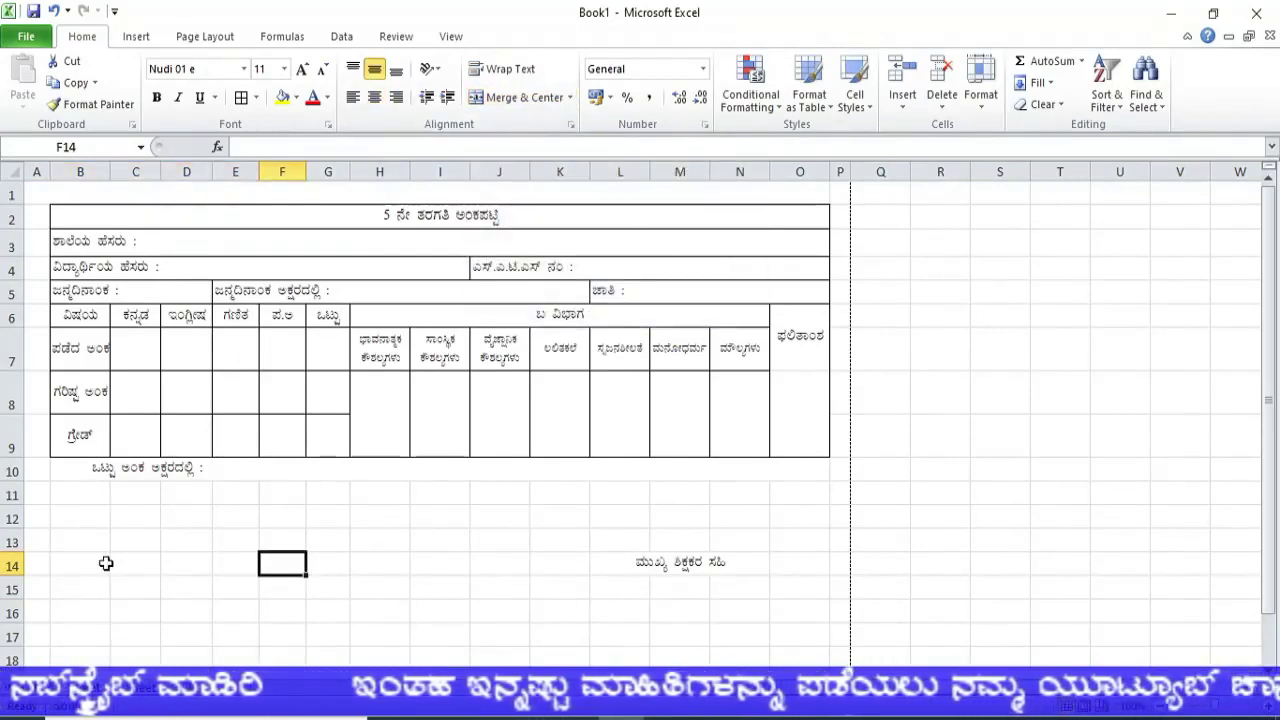
# Enter the date label 'ದಿನಾಂಕ :' in a merged, left-aligned B14:D14
pyautogui.moveTo(103, 563); pyautogui.dragTo(136, 563)
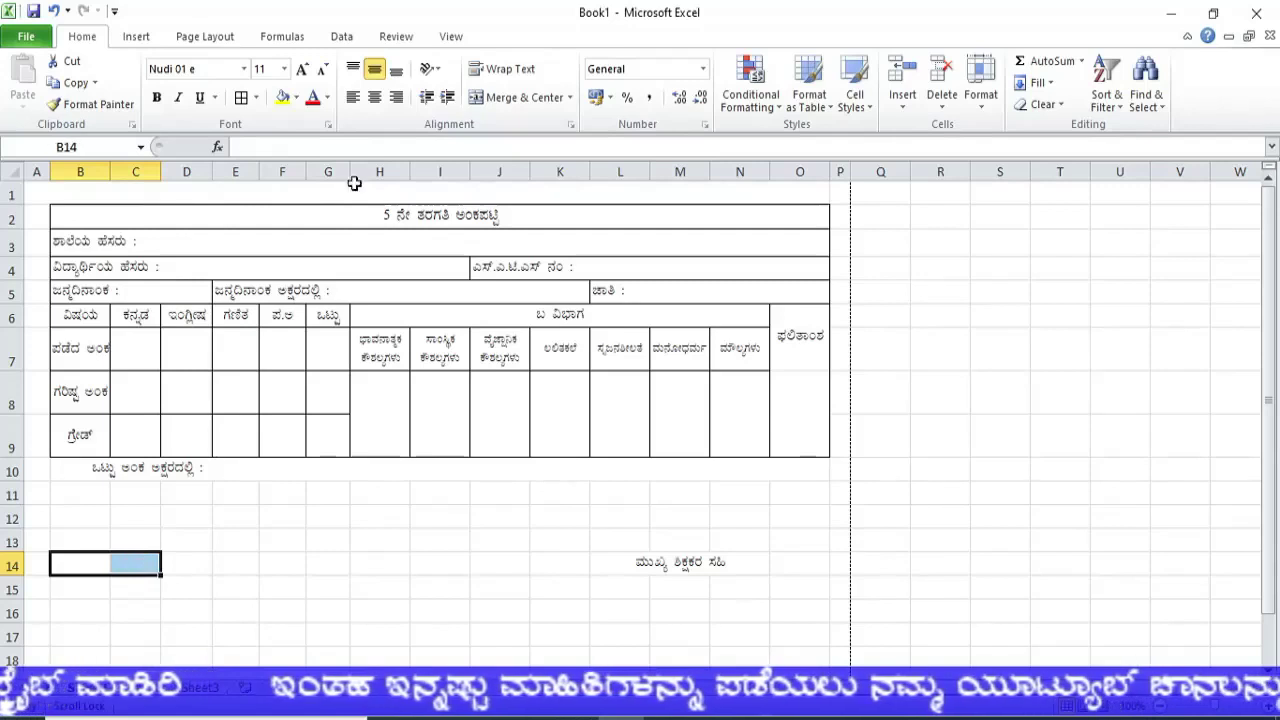
pyautogui.click(530, 97)
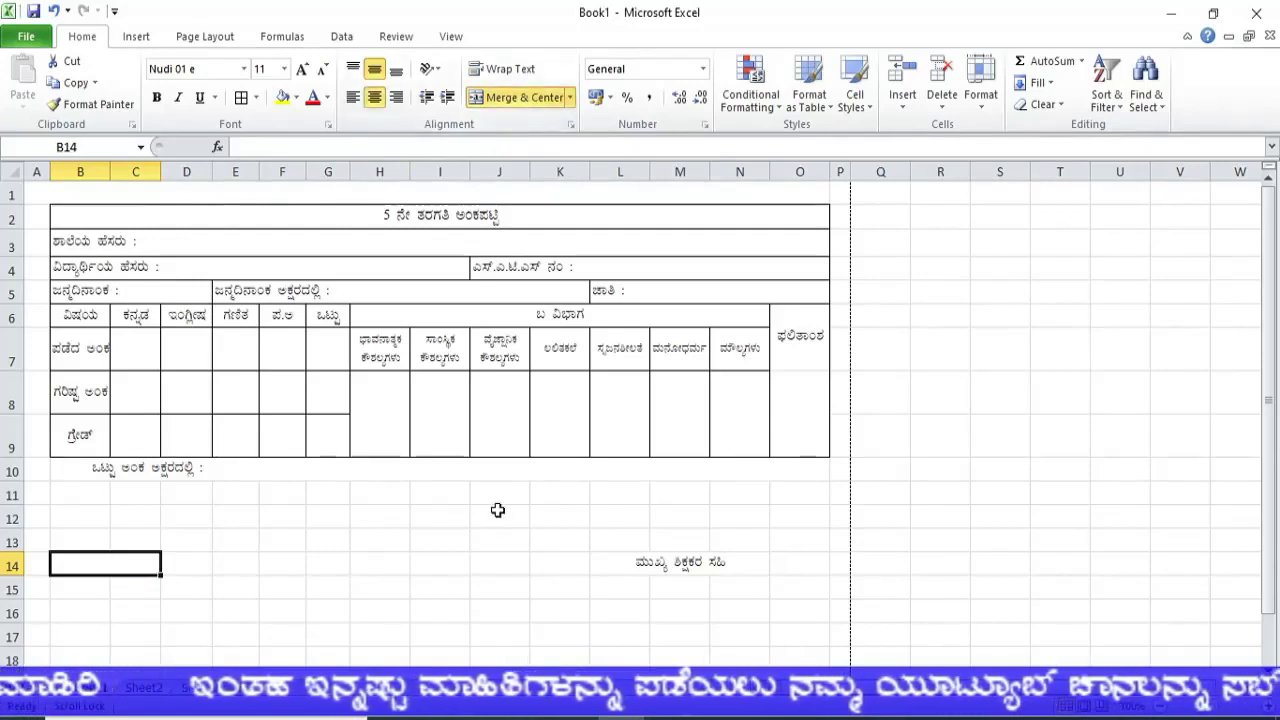
pyautogui.write('¢£Á')
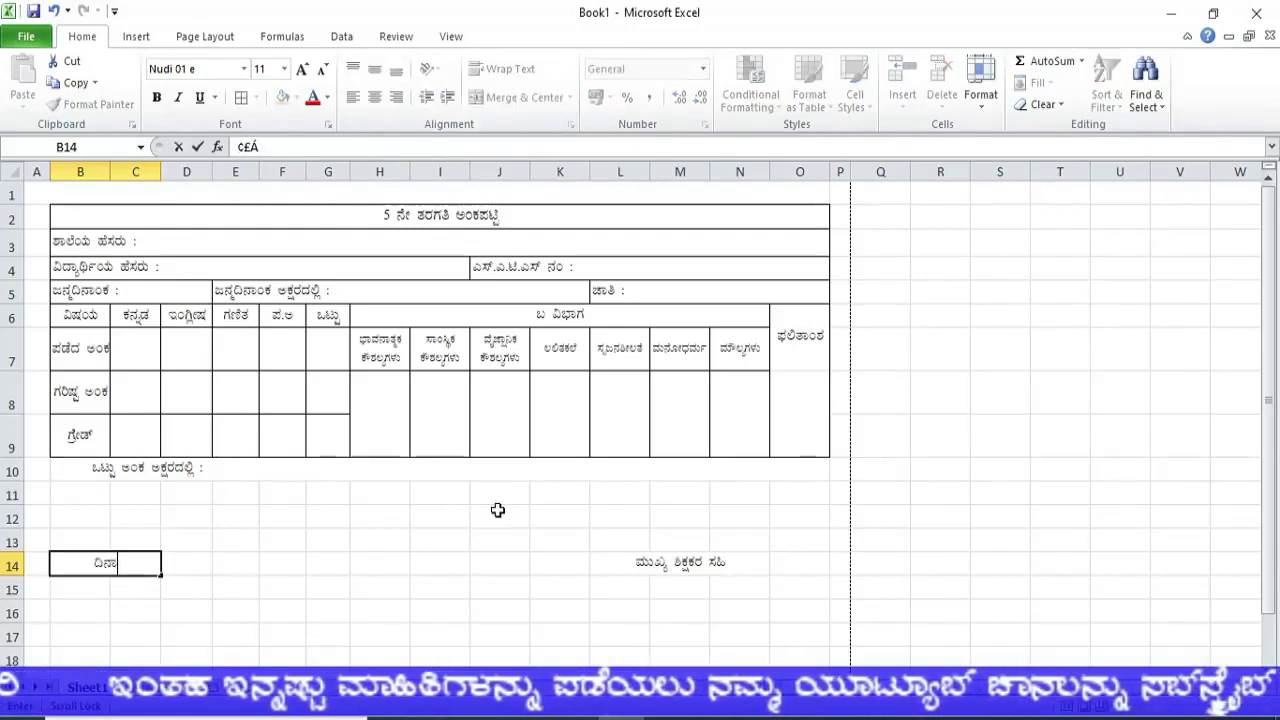
pyautogui.write('R')
pyautogui.press('BackSpace')
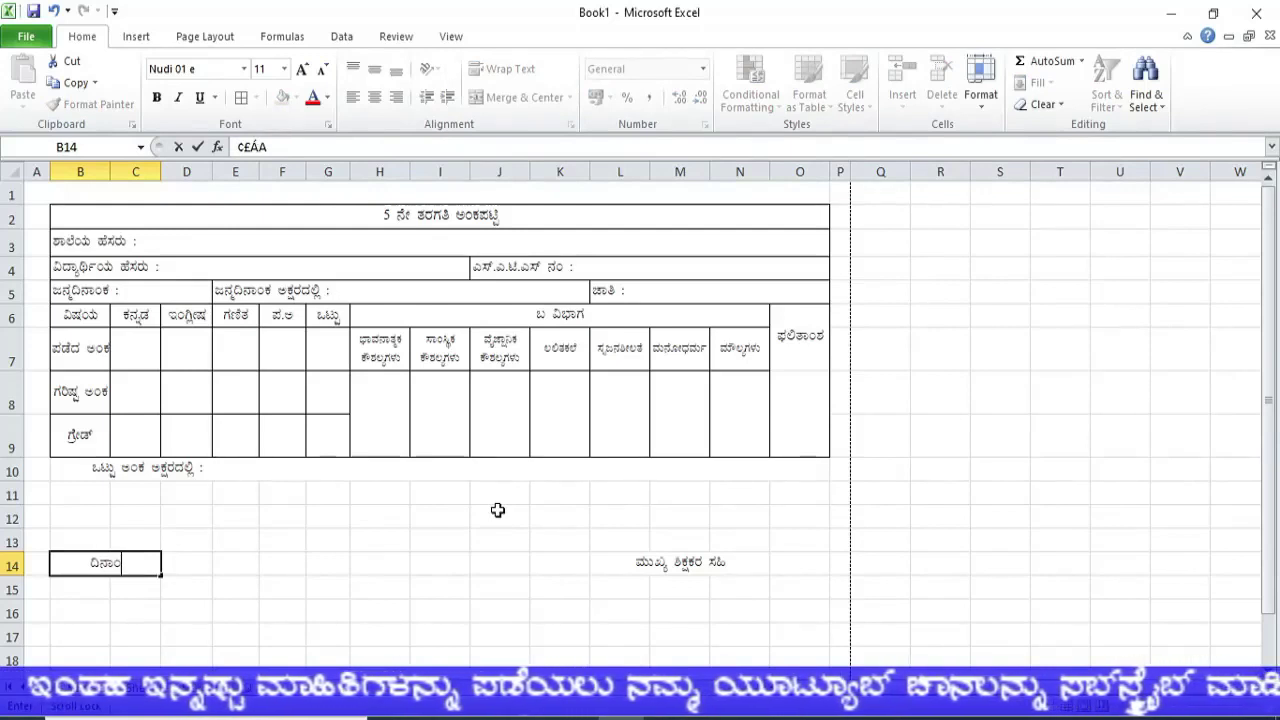
pyautogui.write('PÀ')
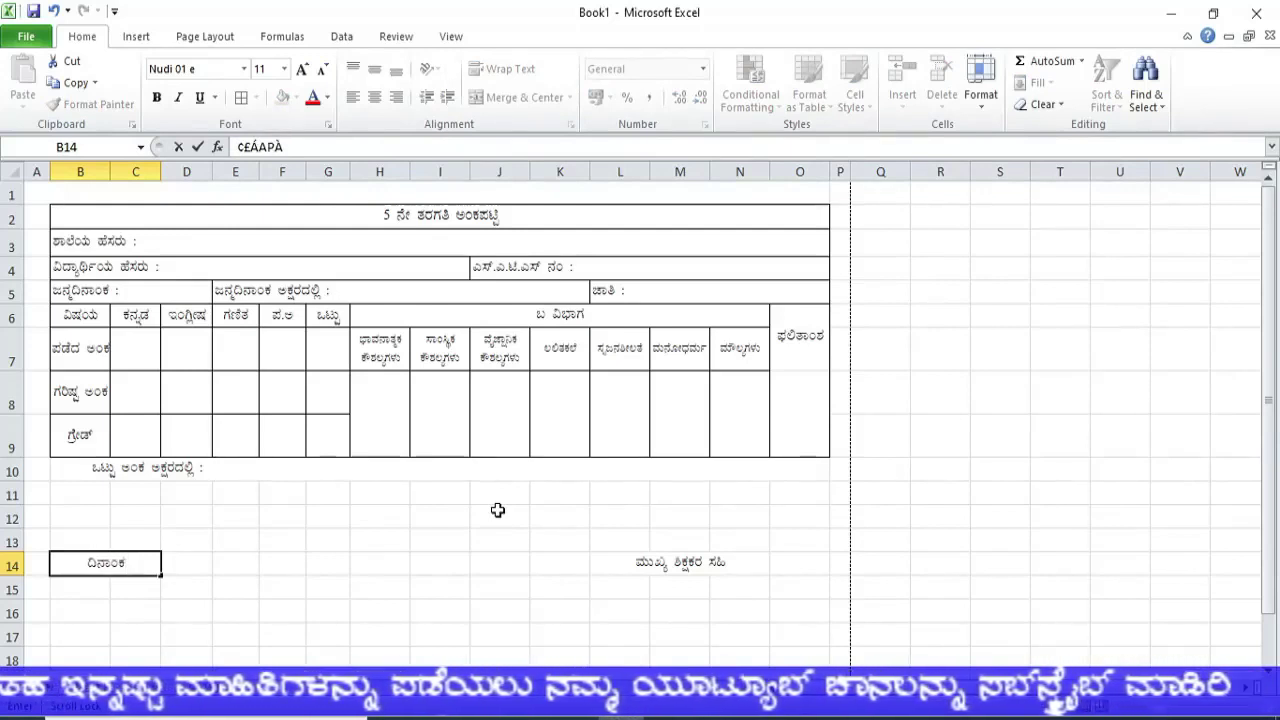
pyautogui.write(' :')
pyautogui.click(290, 587)
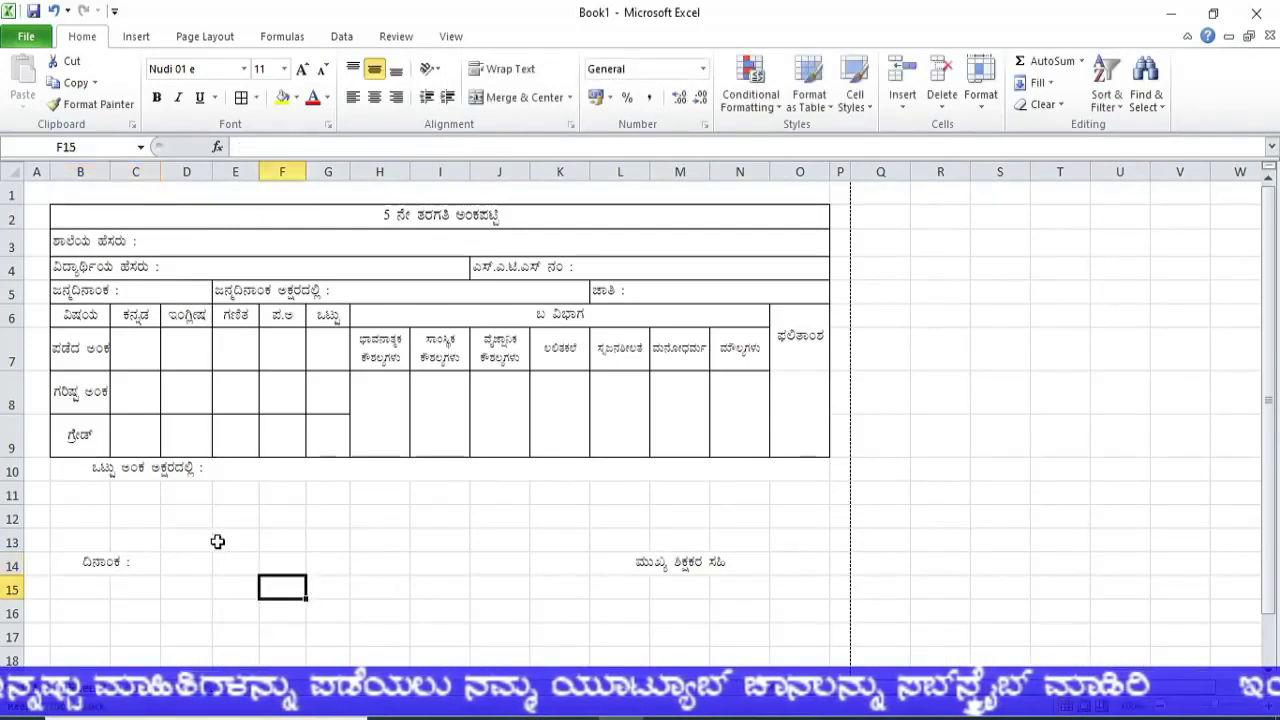
pyautogui.moveTo(126, 560); pyautogui.dragTo(188, 562)
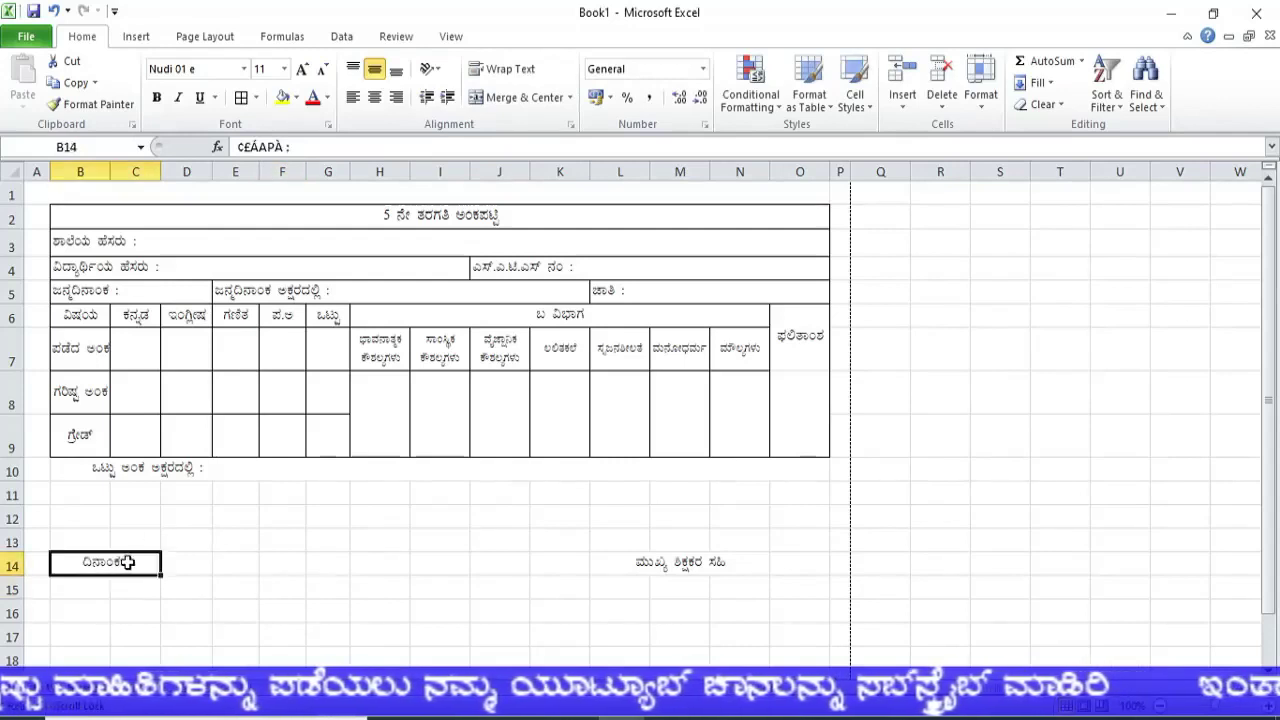
pyautogui.click(521, 97)
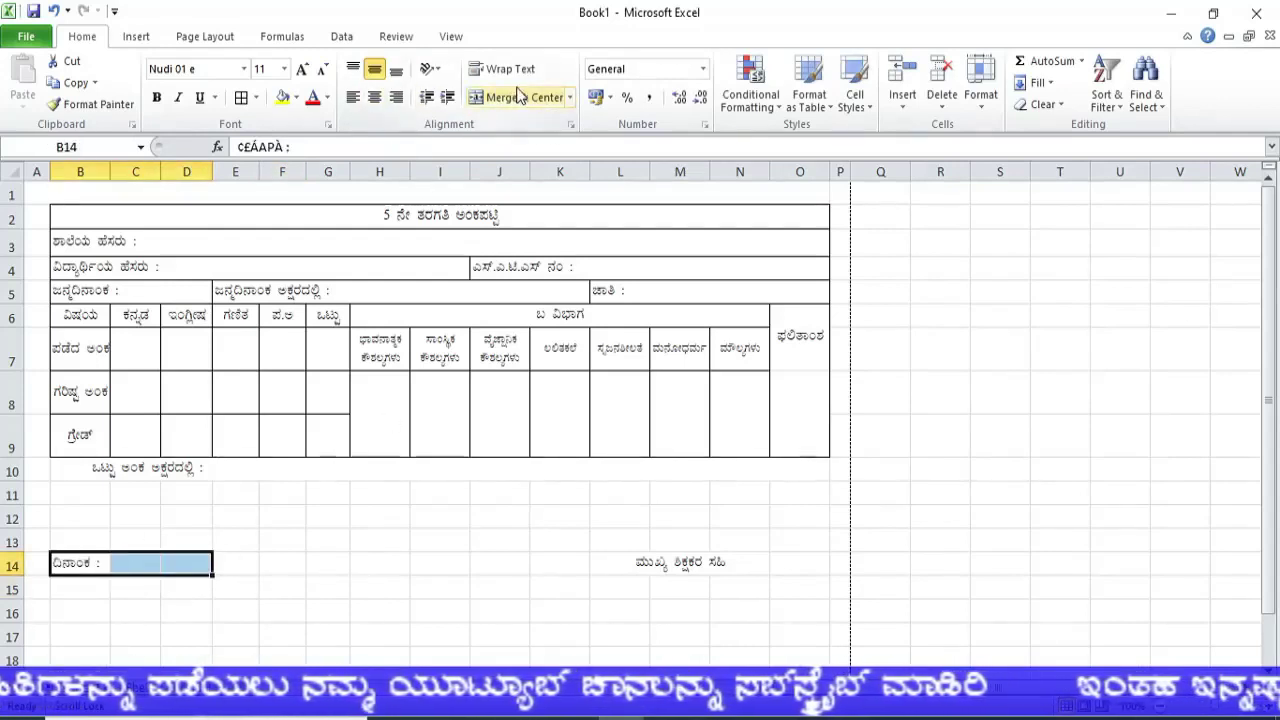
pyautogui.click(521, 97)
pyautogui.click(353, 97)
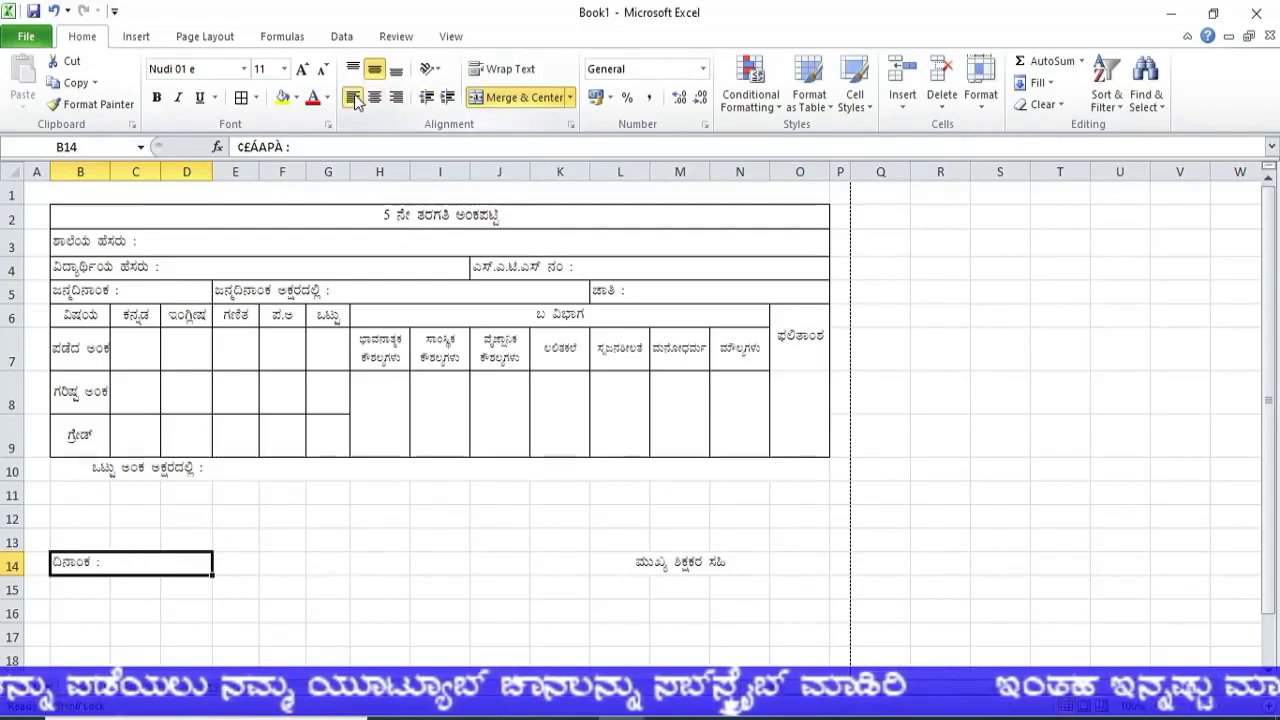
# Enter the place label 'ಸ್ಥಳ' in a merged, left-aligned B15:D15
pyautogui.click(83, 590)
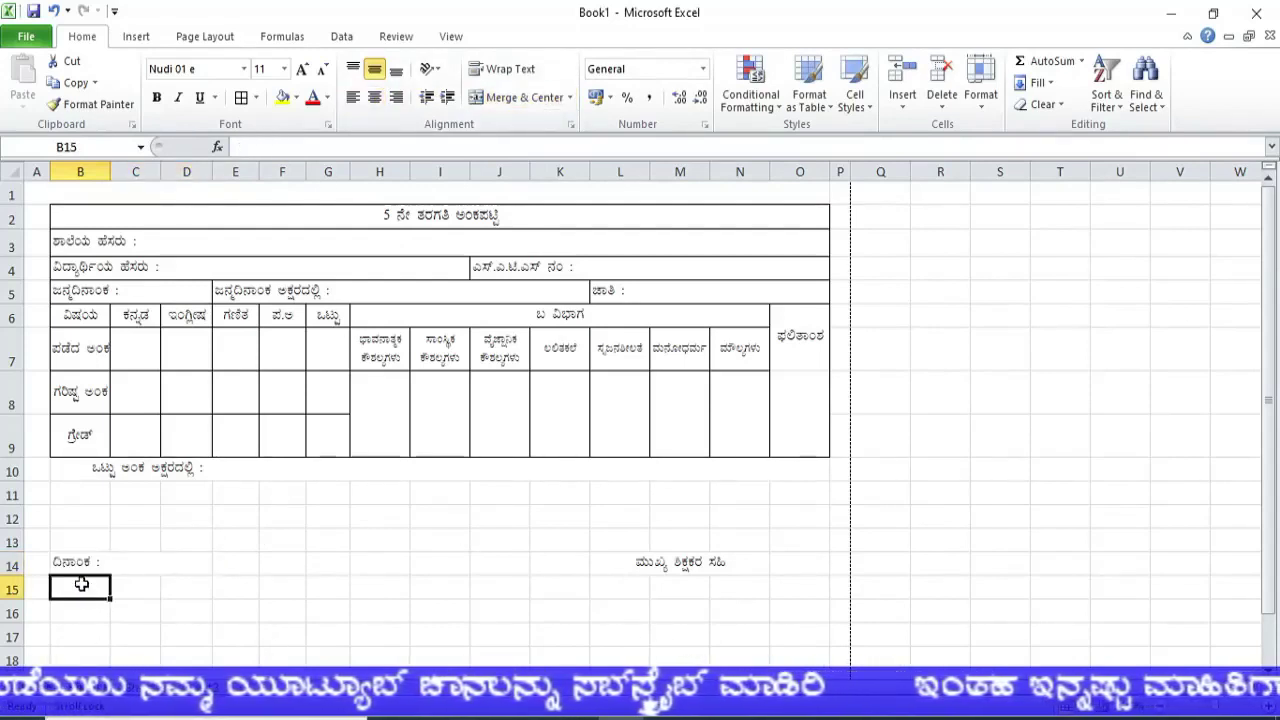
pyautogui.moveTo(81, 584); pyautogui.dragTo(236, 588)
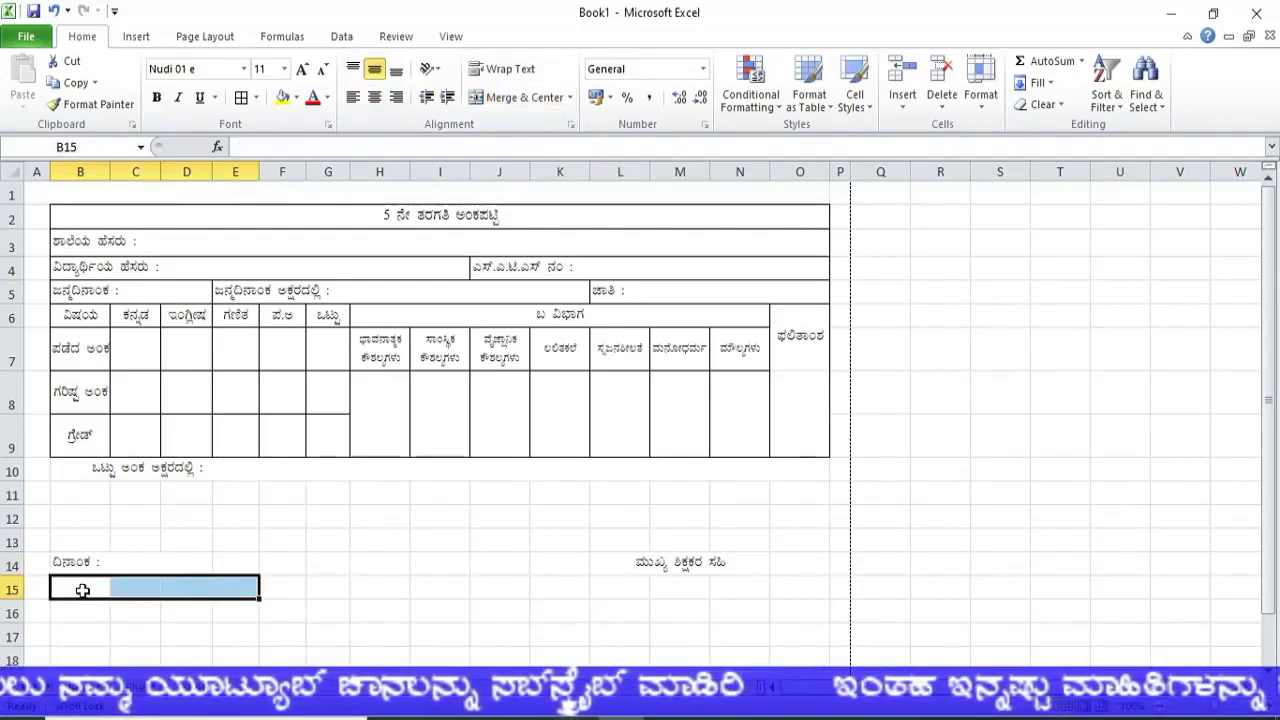
pyautogui.moveTo(83, 590); pyautogui.dragTo(182, 588)
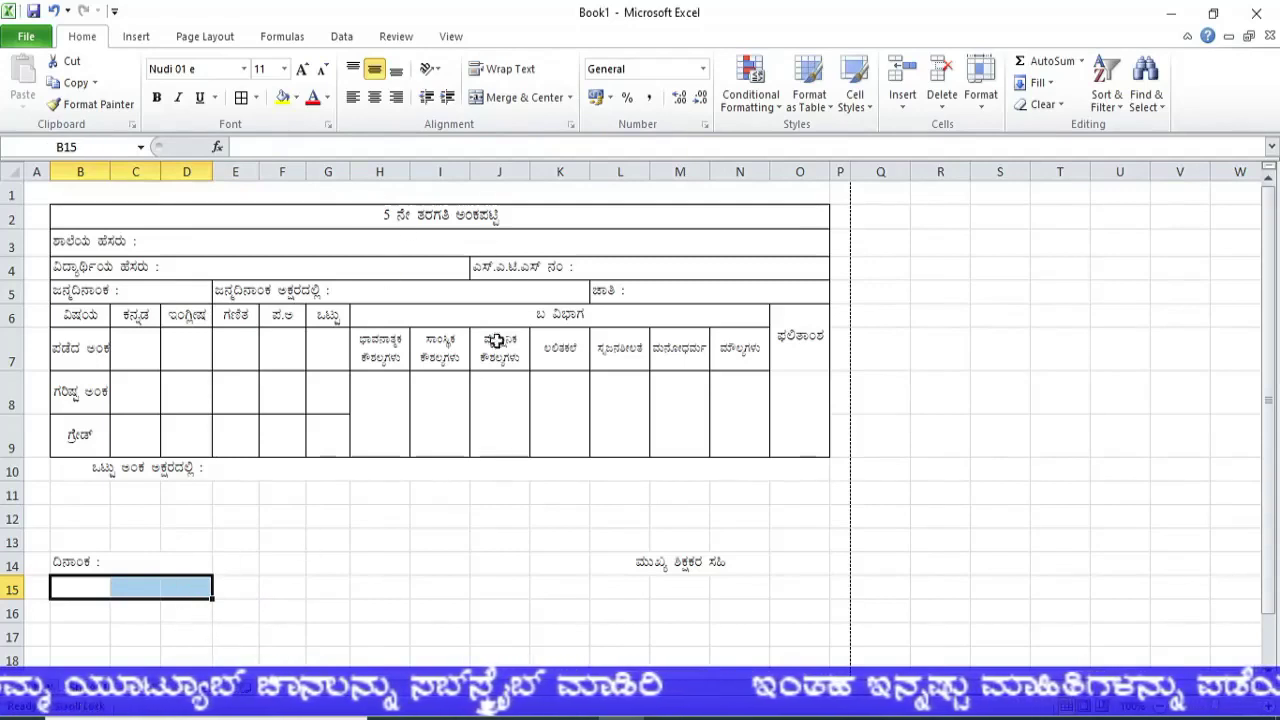
pyautogui.click(523, 96)
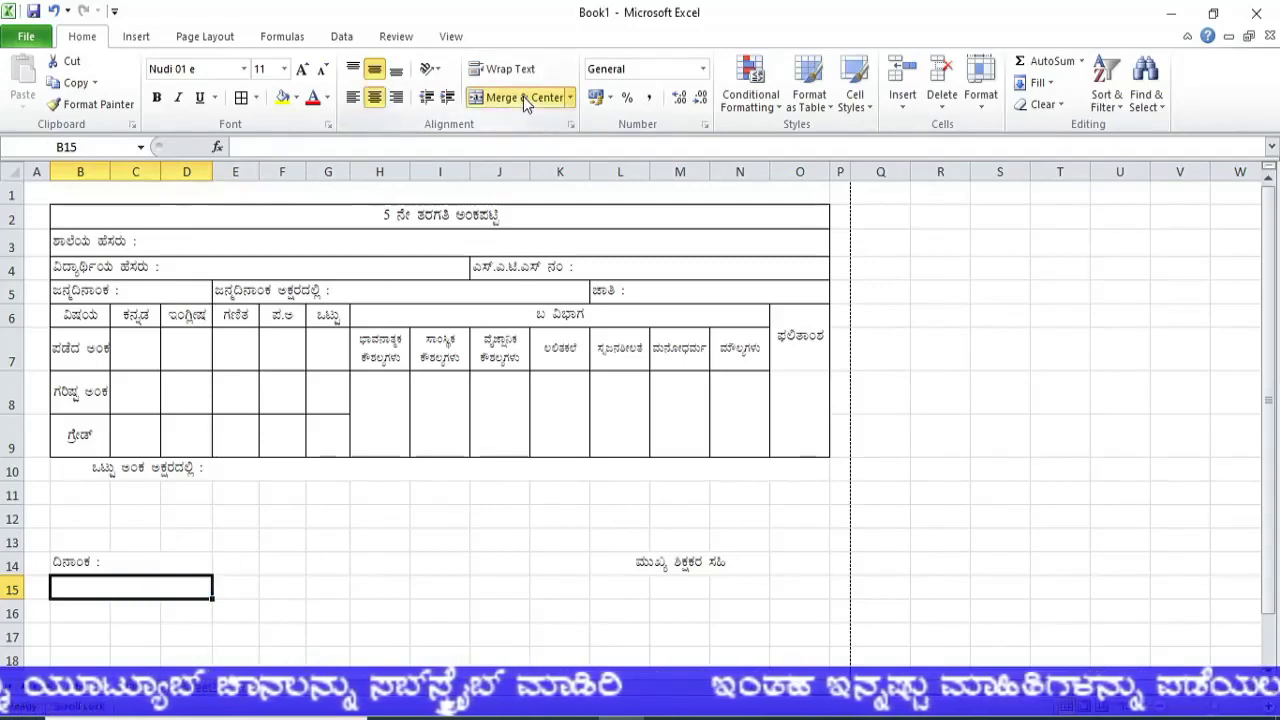
pyautogui.click(355, 98)
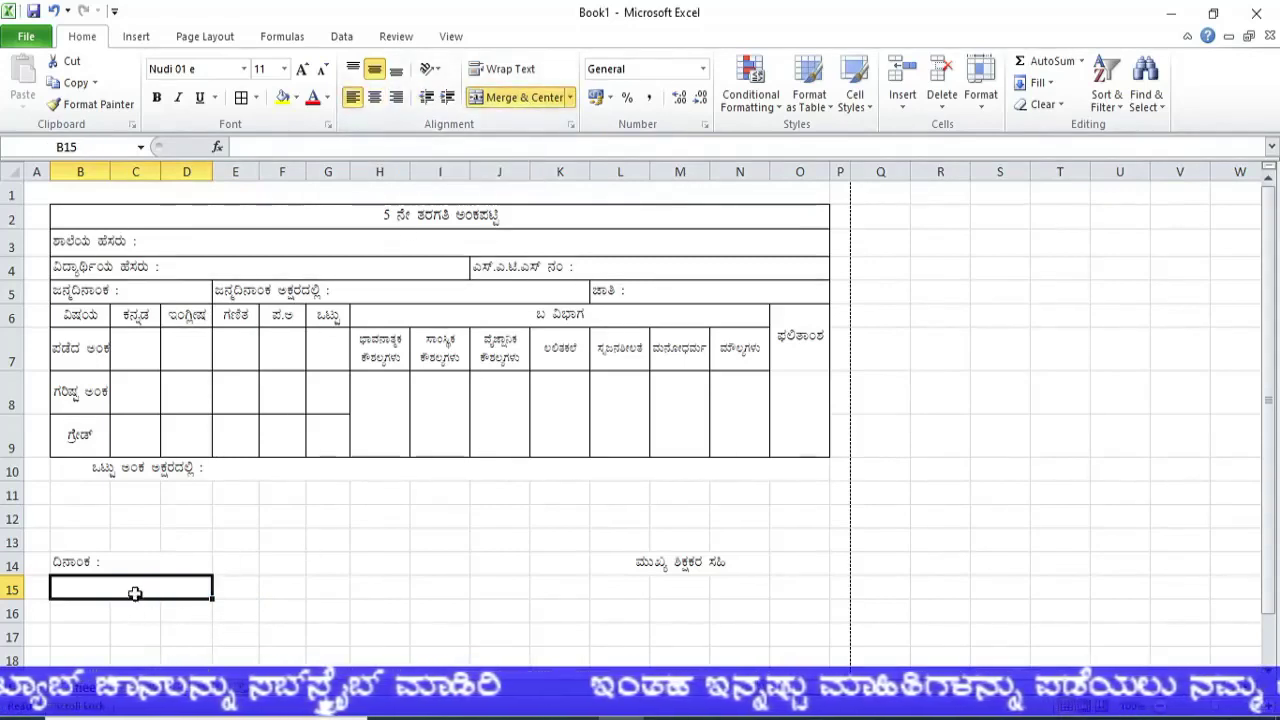
pyautogui.write('s')
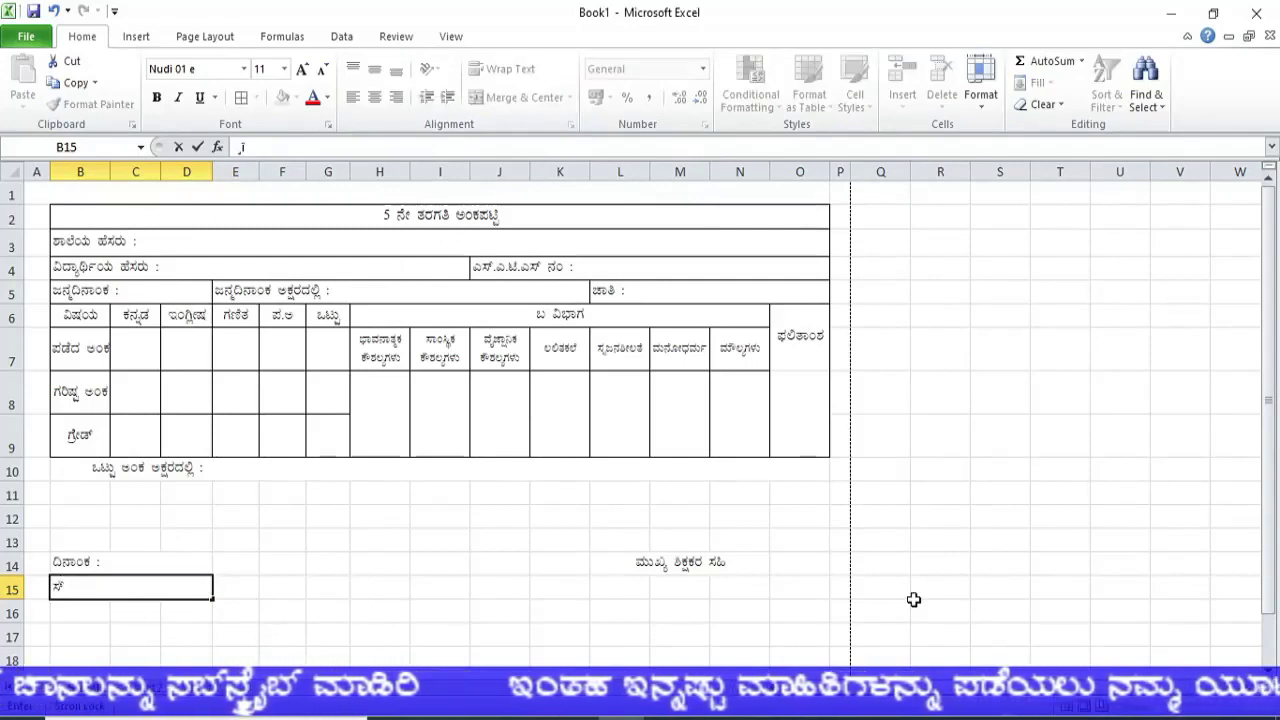
pyautogui.write('a')
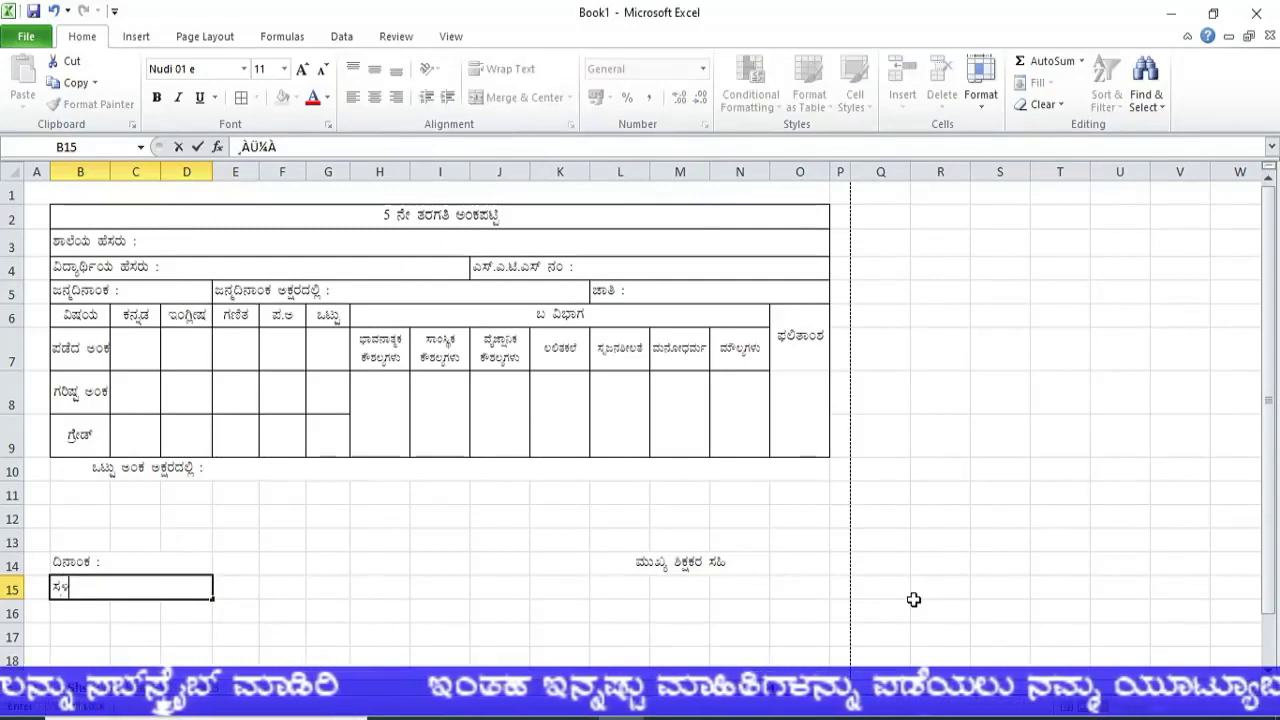
pyautogui.click(389, 608)
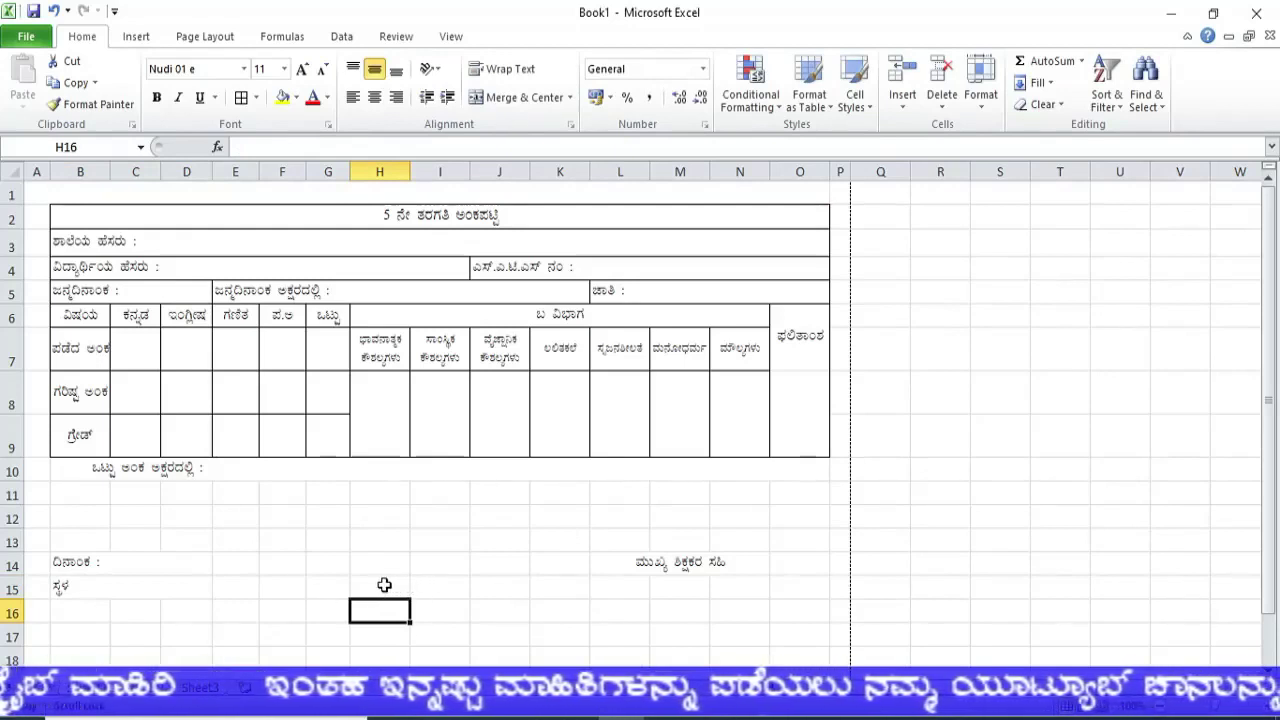
pyautogui.click(392, 565)
# Merge and centre H14:J14 and enter the class teacher signature 'ತರಗತಿ ಶಿಕ್ಷಕರ ಸಹಿ'
pyautogui.moveTo(392, 565); pyautogui.dragTo(487, 563)
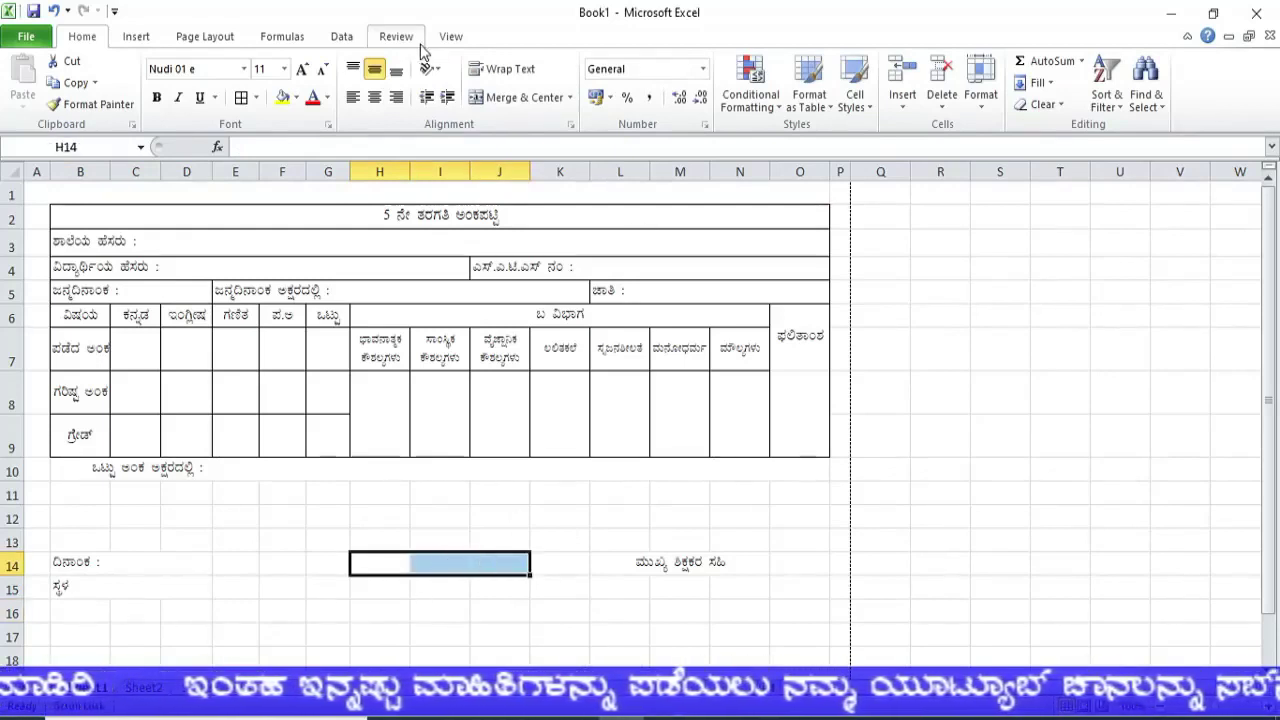
pyautogui.click(510, 95)
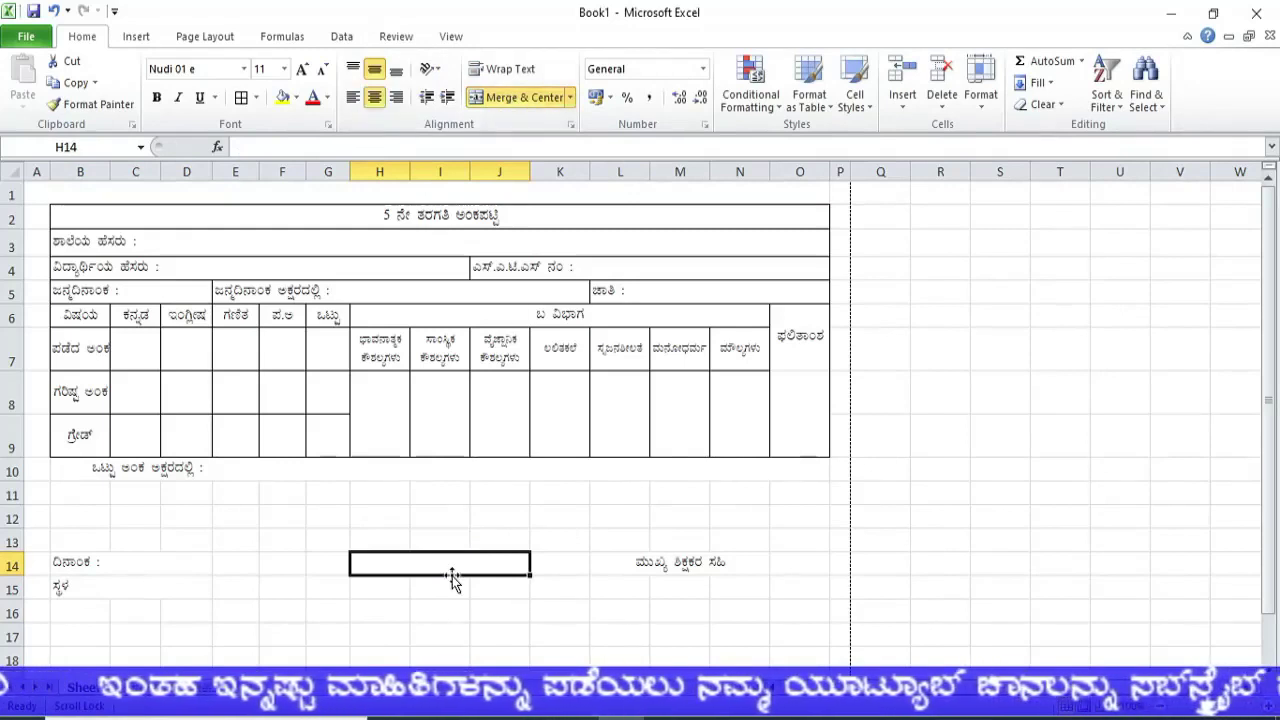
pyautogui.write('vÀgÀUÀ')
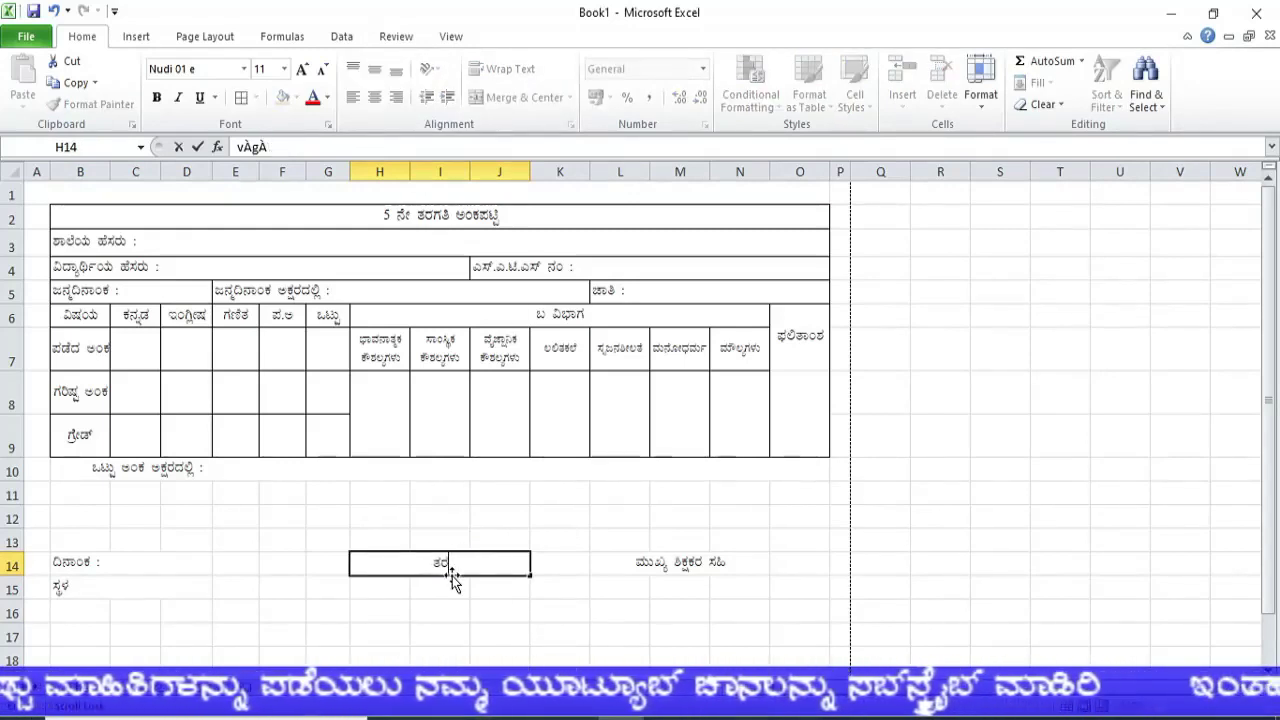
pyautogui.write('w ²')
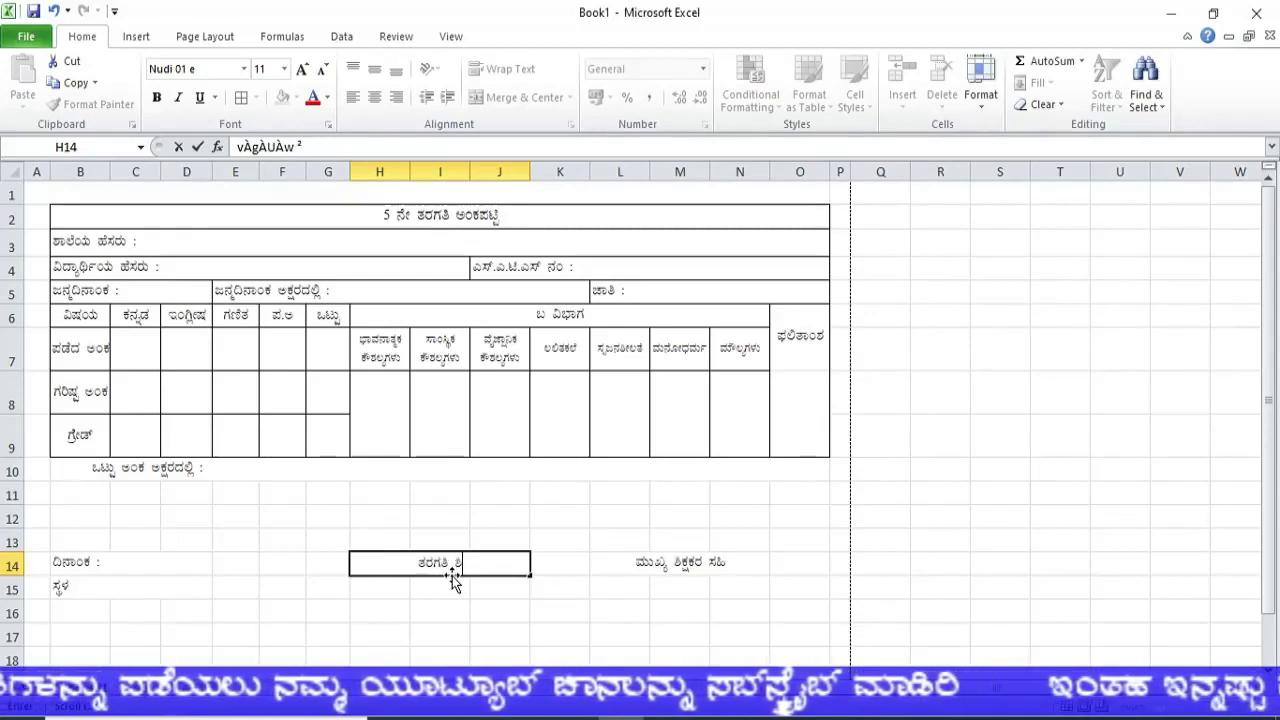
pyautogui.write('PÀëPÀgÀ')
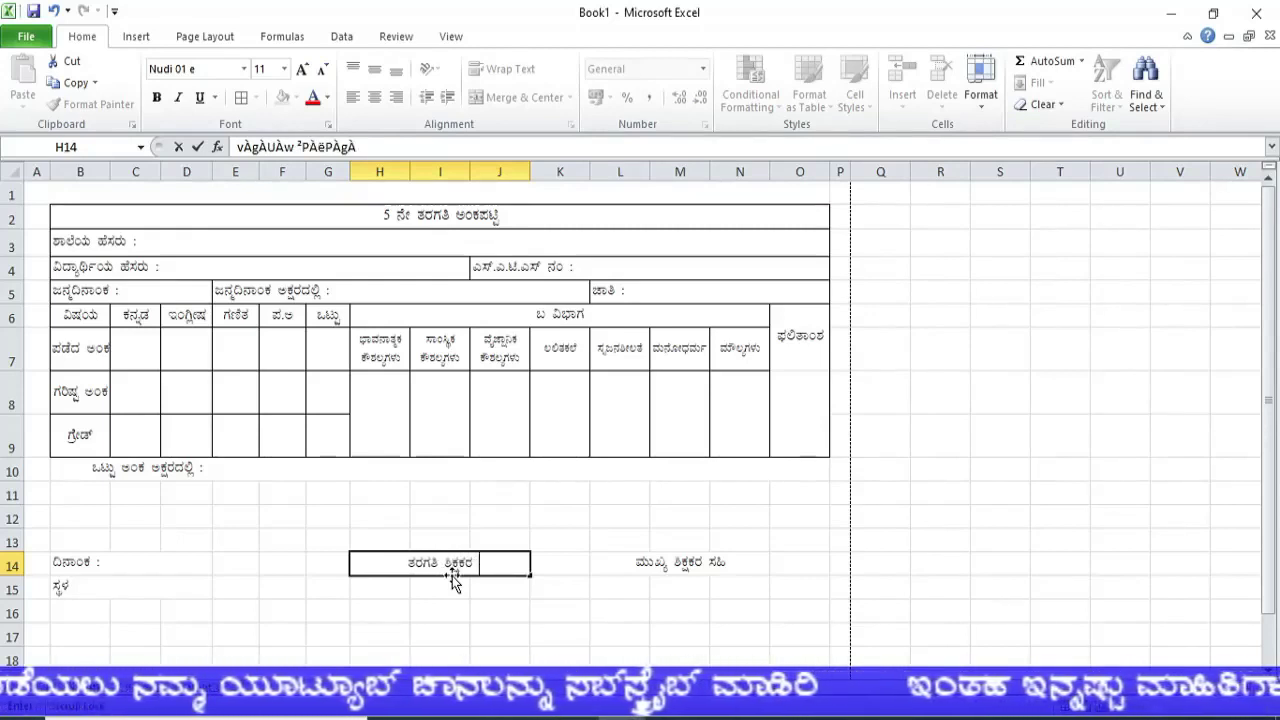
pyautogui.write(' ¸ÀºÀ')
pyautogui.click(708, 561)
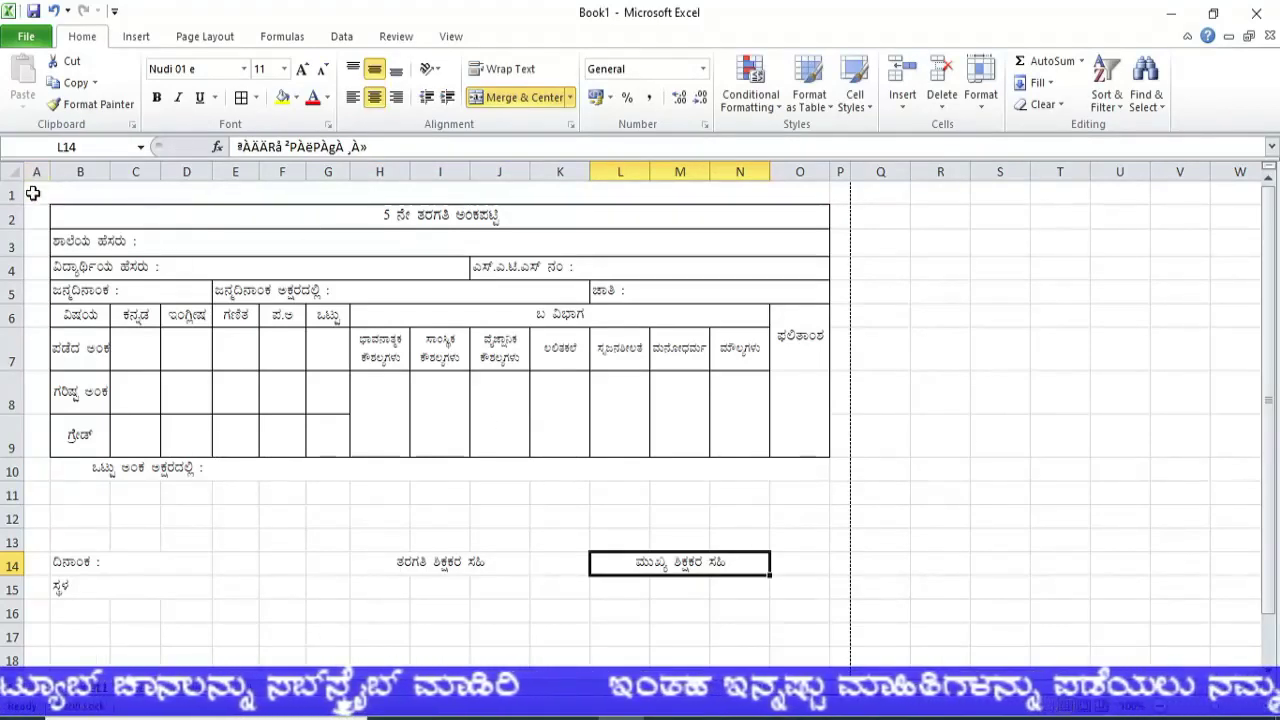
# Apply an Outside Border to the range A1:P16 around the whole marks card
pyautogui.moveTo(37, 193); pyautogui.dragTo(153, 603)
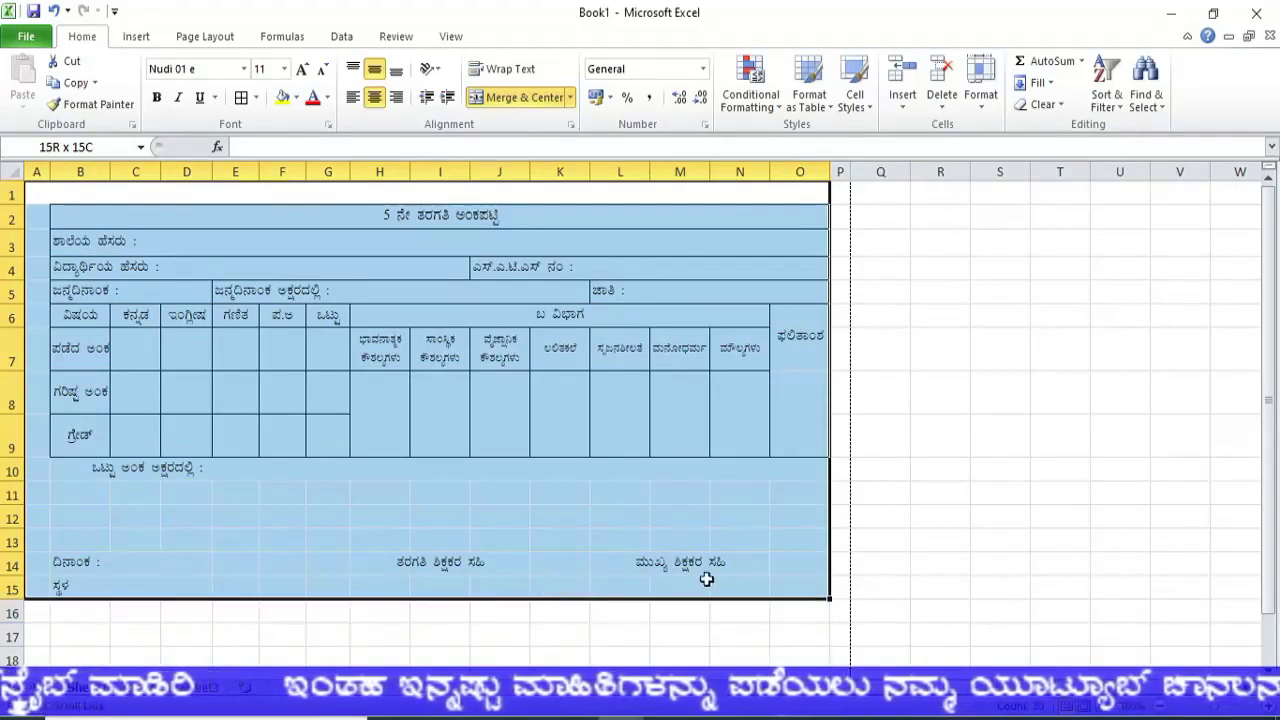
pyautogui.moveTo(155, 608); pyautogui.dragTo(835, 611)
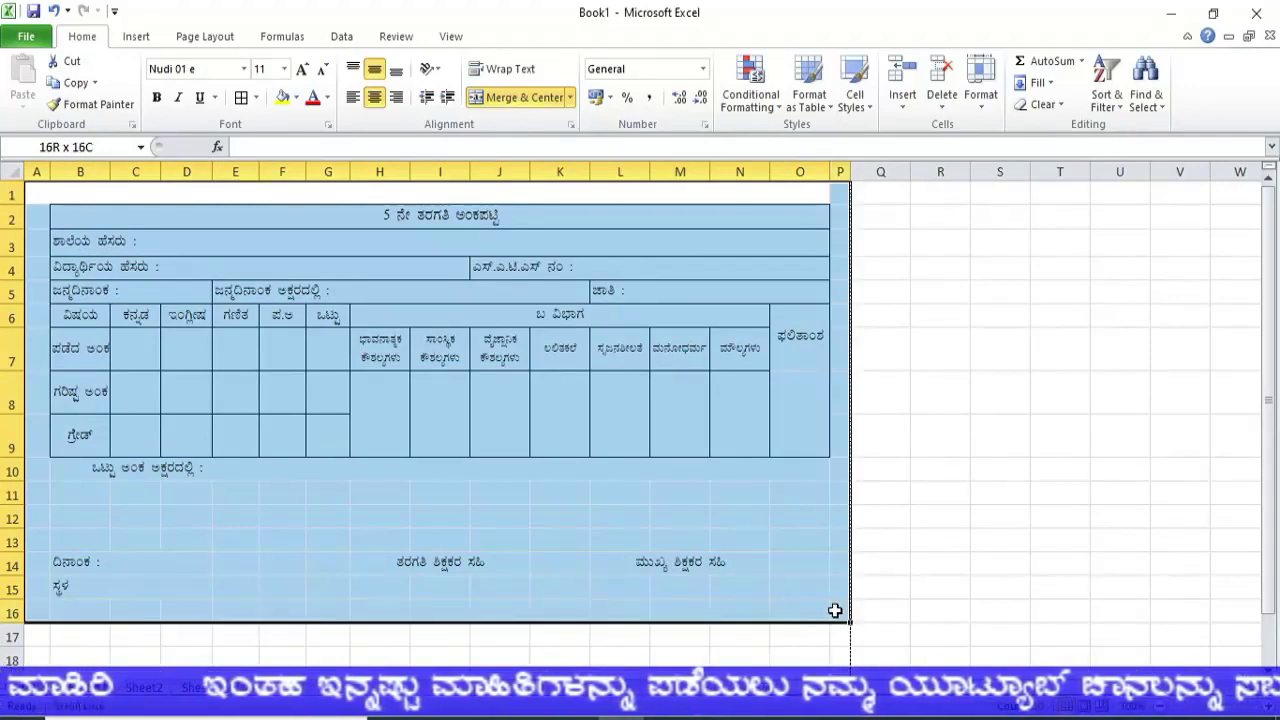
pyautogui.click(256, 98)
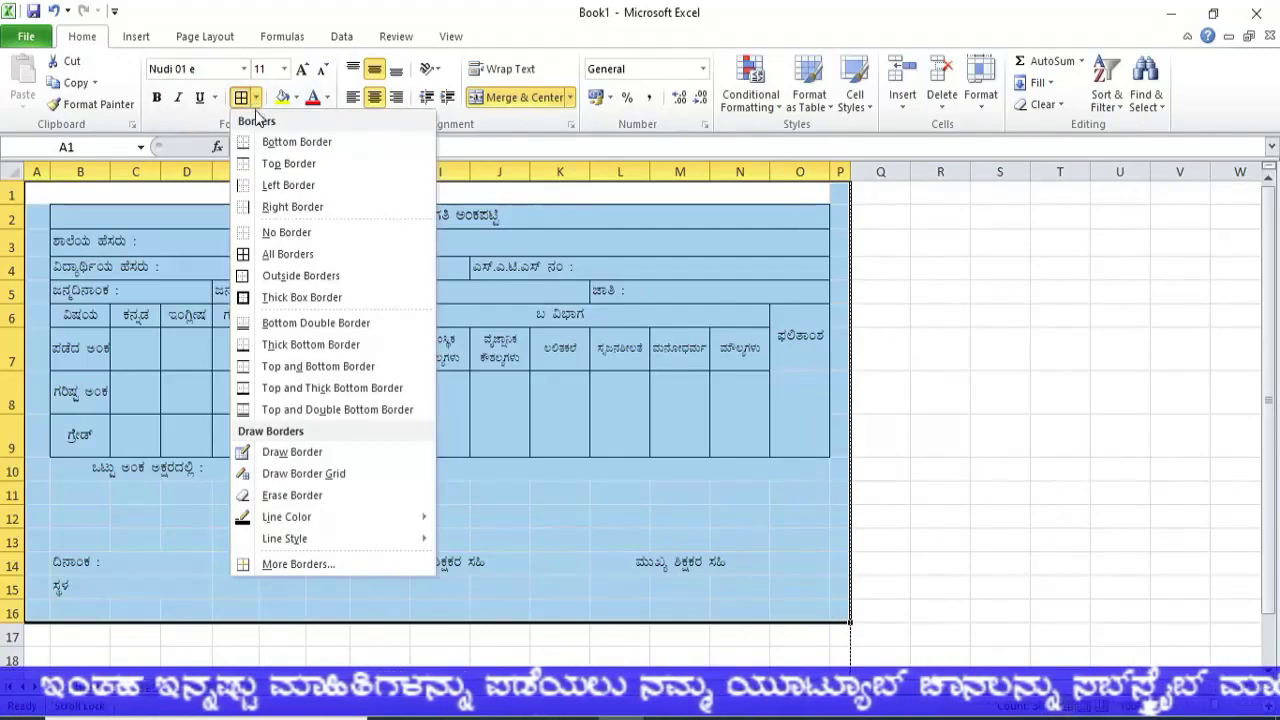
pyautogui.click(289, 277)
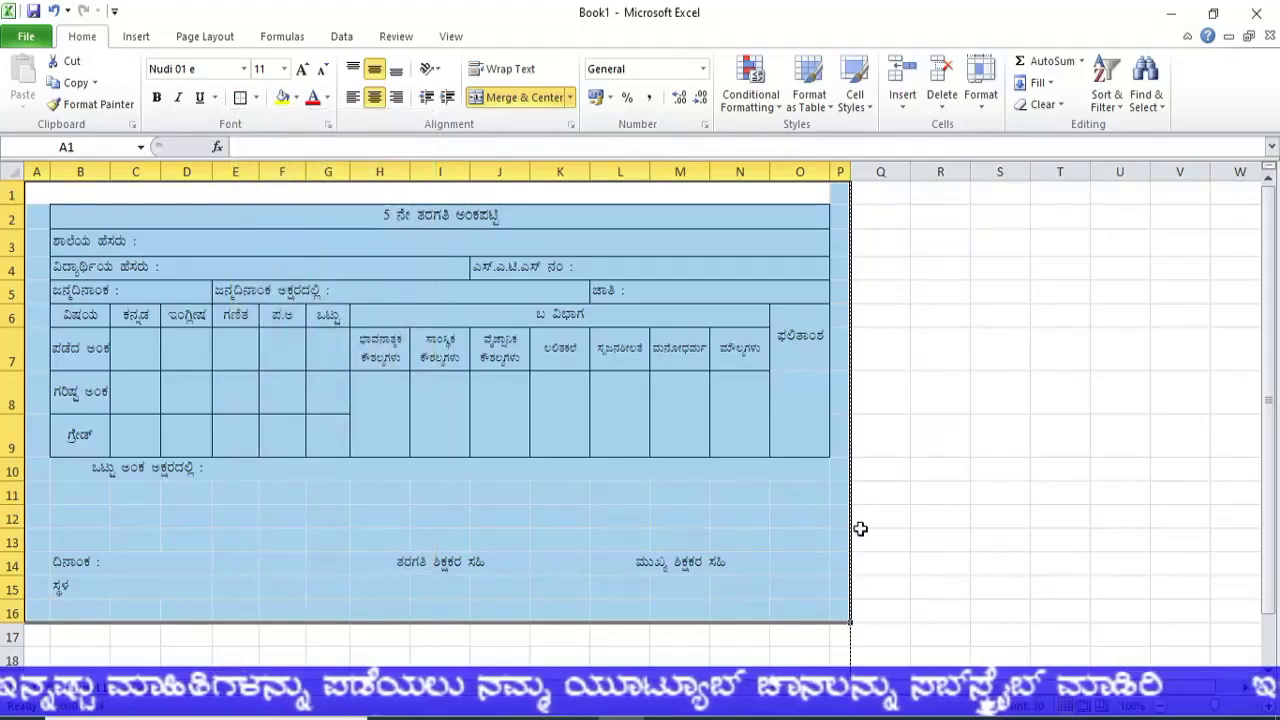
pyautogui.click(838, 537)
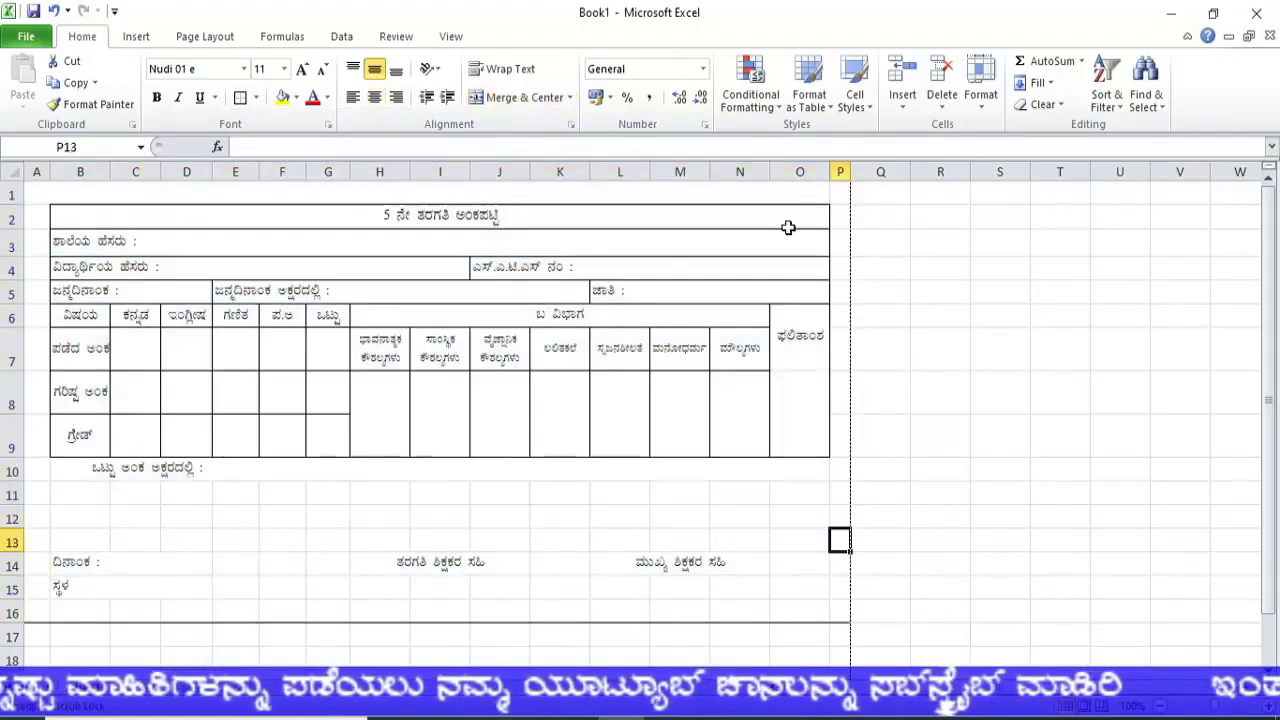
# Preview the bordered marks card in File > Print, then go back to the worksheet
pyautogui.click(30, 37)
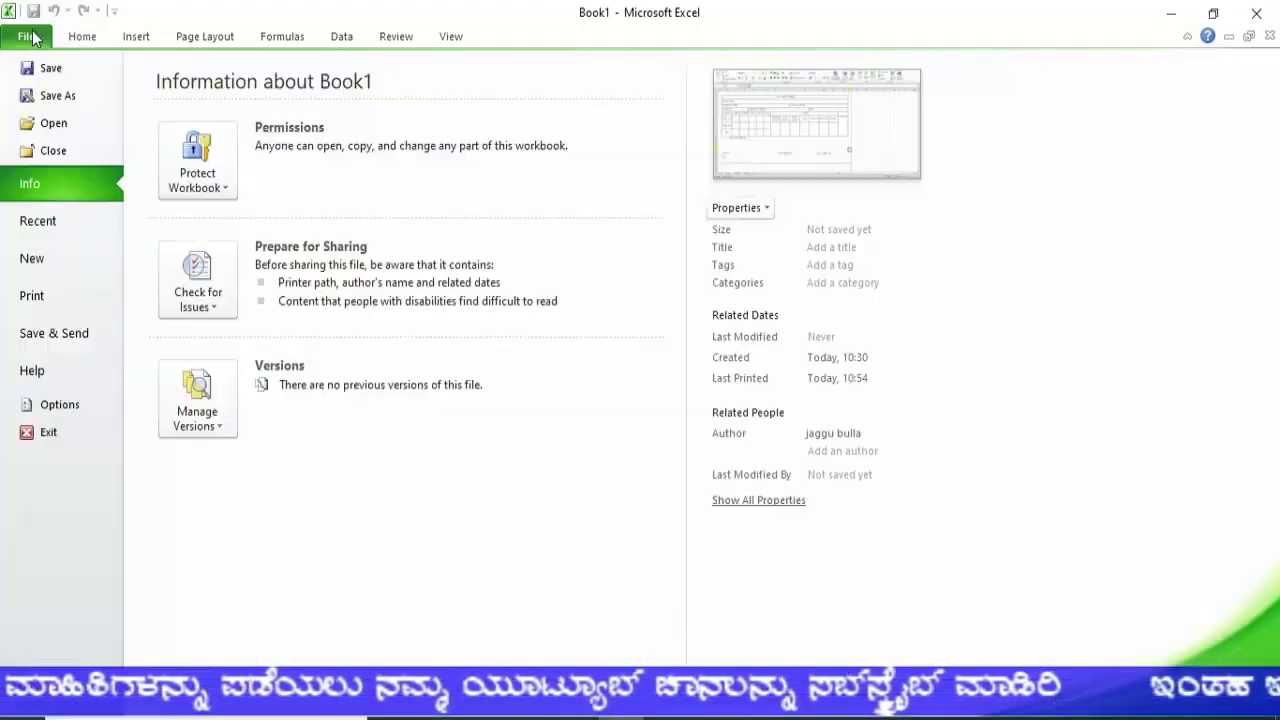
pyautogui.click(49, 305)
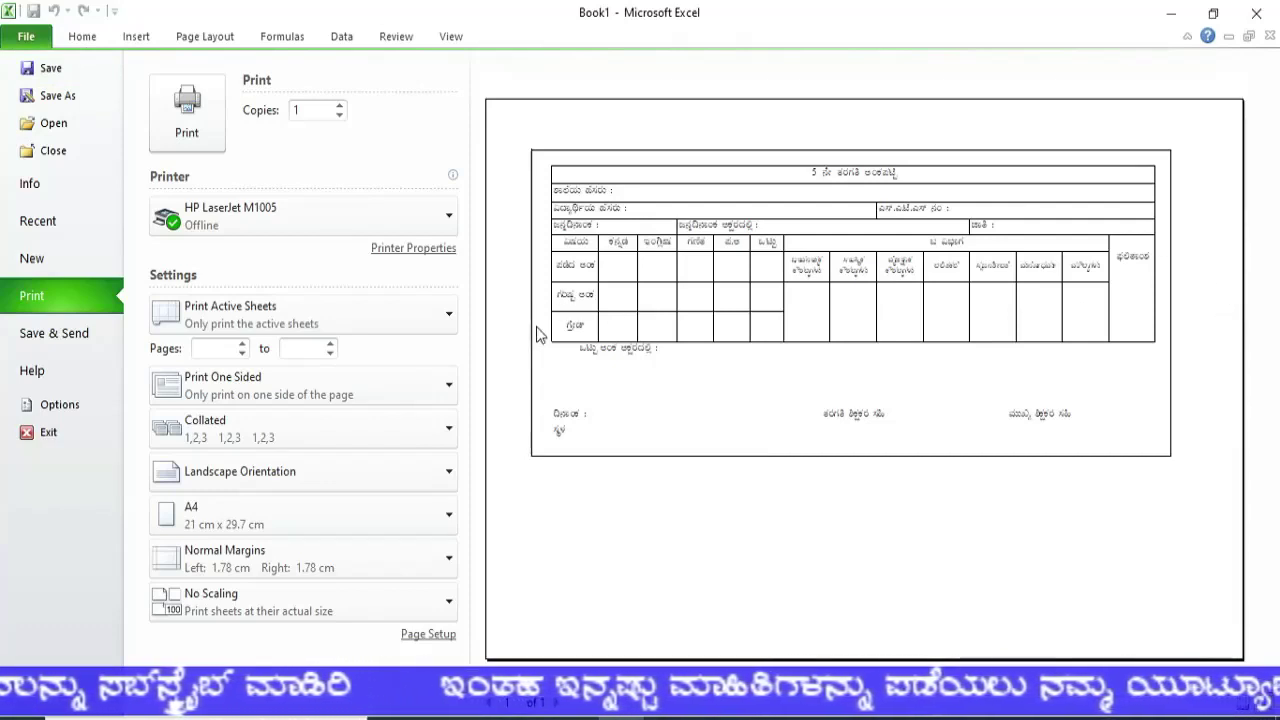
pyautogui.click(205, 37)
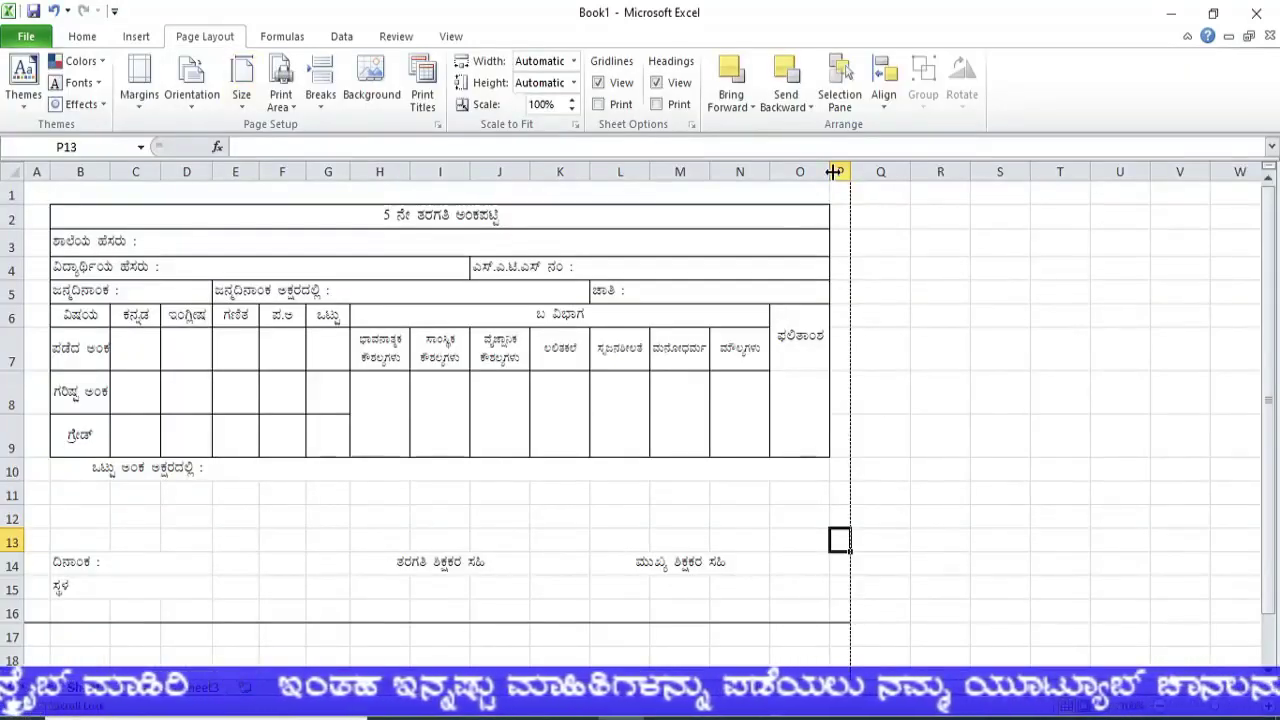
# Widen column O in small steps toward the page break, checking the print preview in between
pyautogui.moveTo(834, 172); pyautogui.dragTo(842, 172)
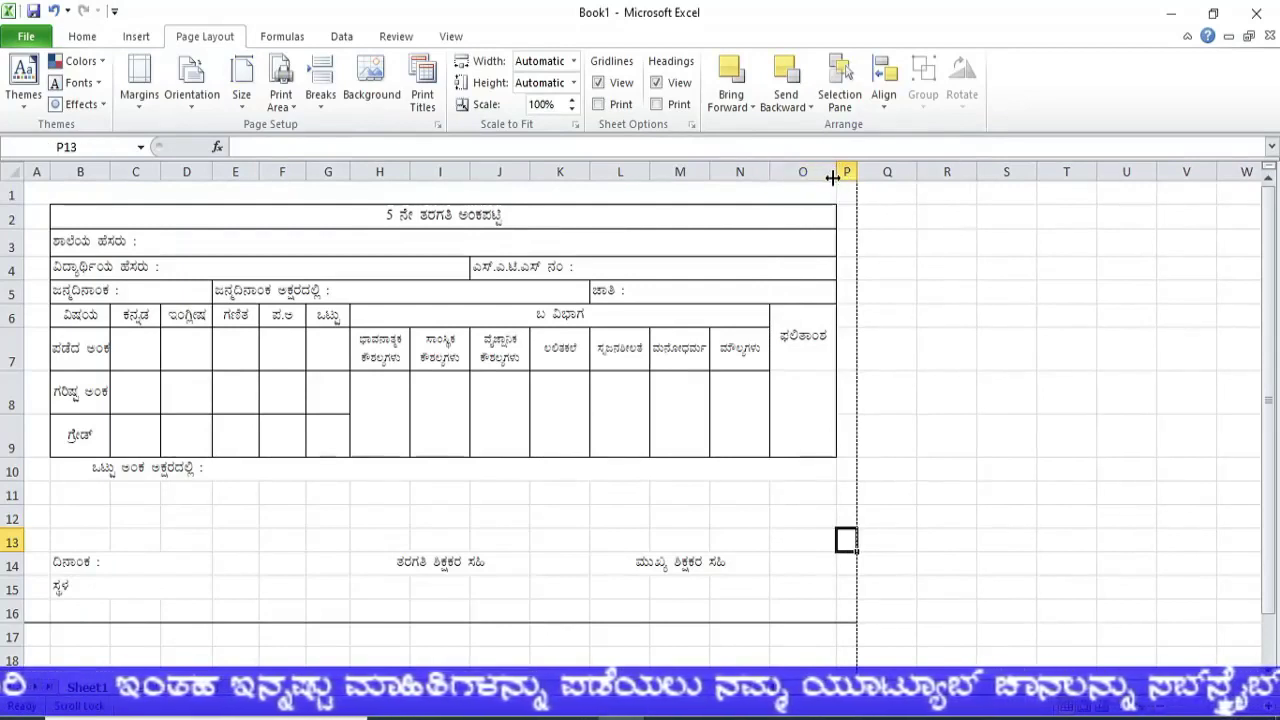
pyautogui.moveTo(836, 172); pyautogui.dragTo(850, 172)
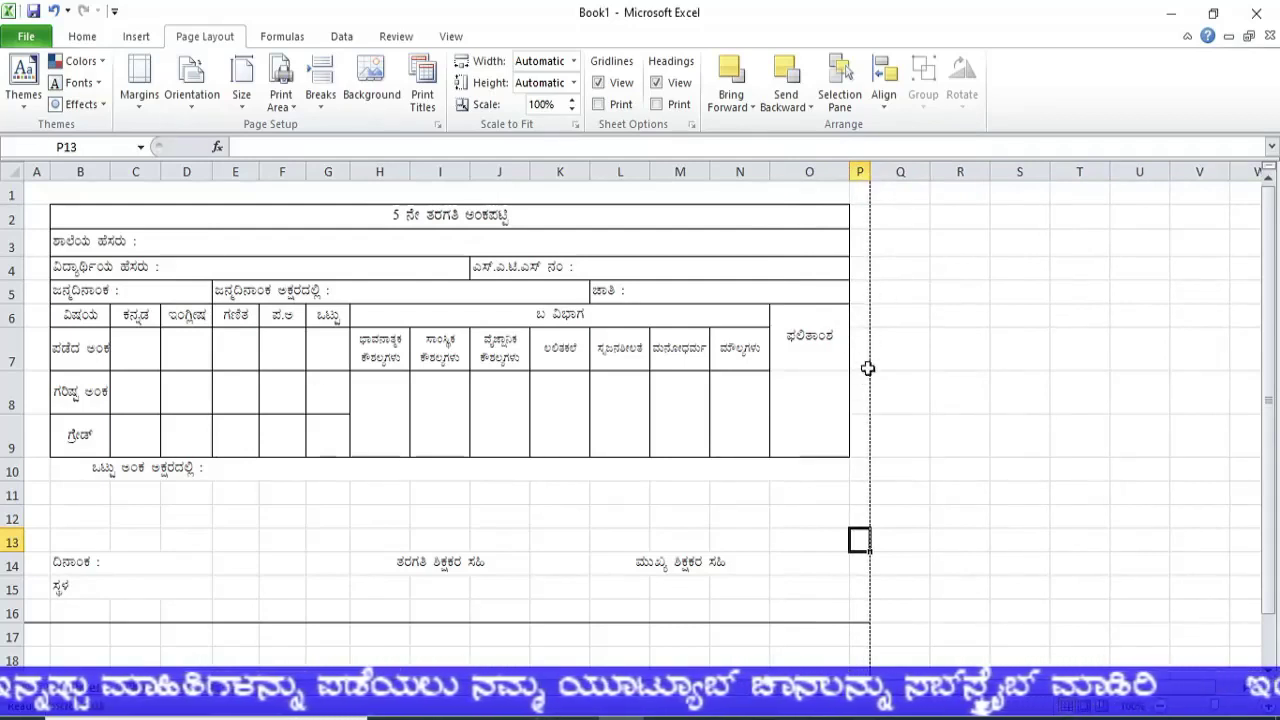
pyautogui.moveTo(851, 172); pyautogui.dragTo(855, 172)
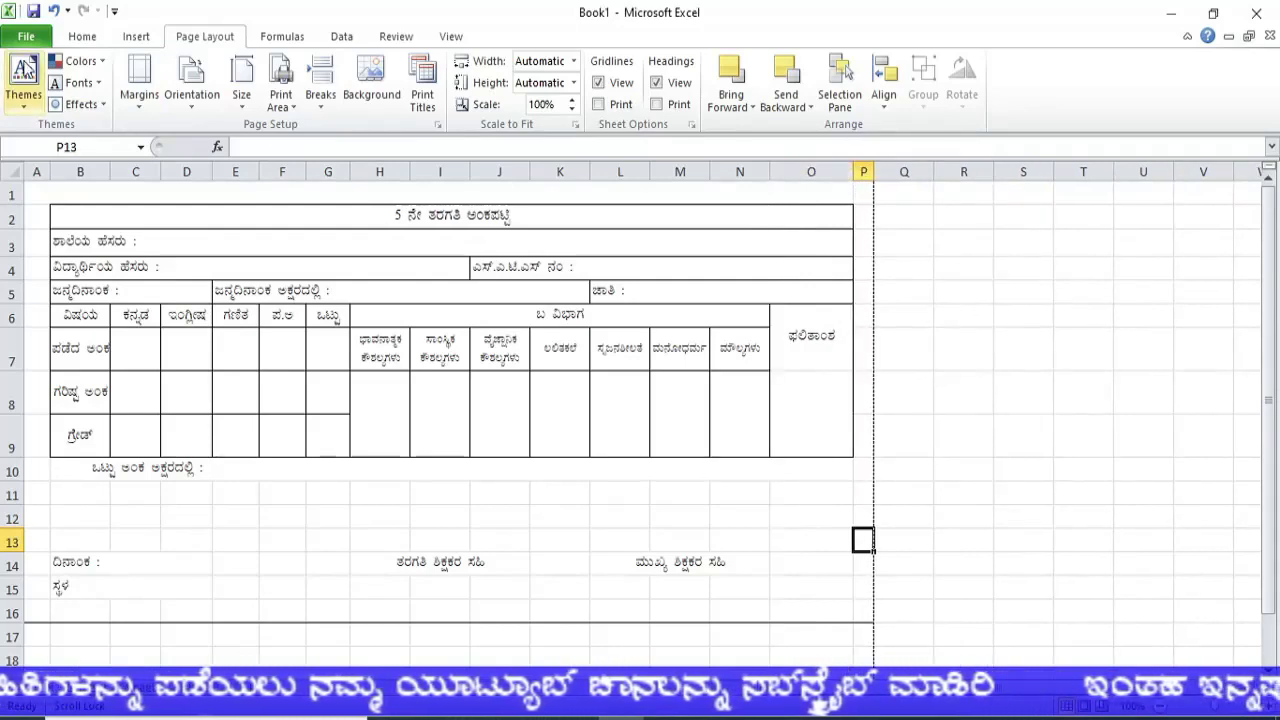
pyautogui.click(26, 36)
pyautogui.click(28, 296)
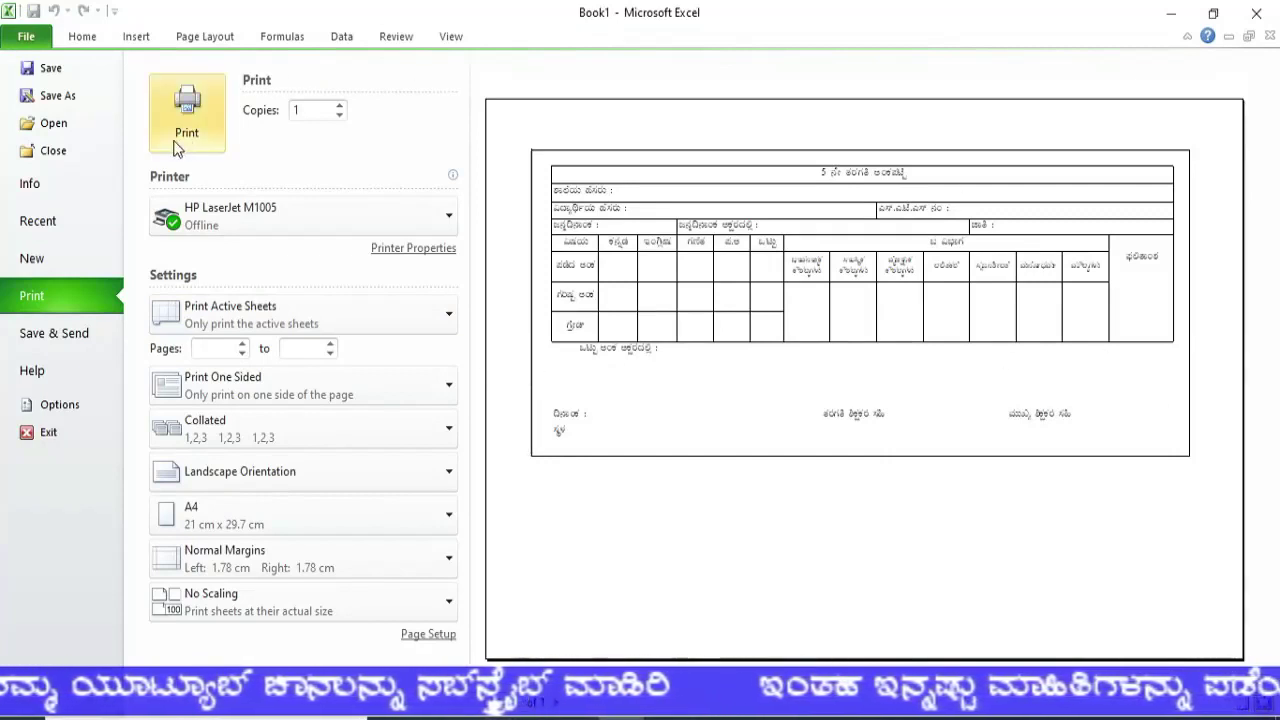
pyautogui.click(185, 36)
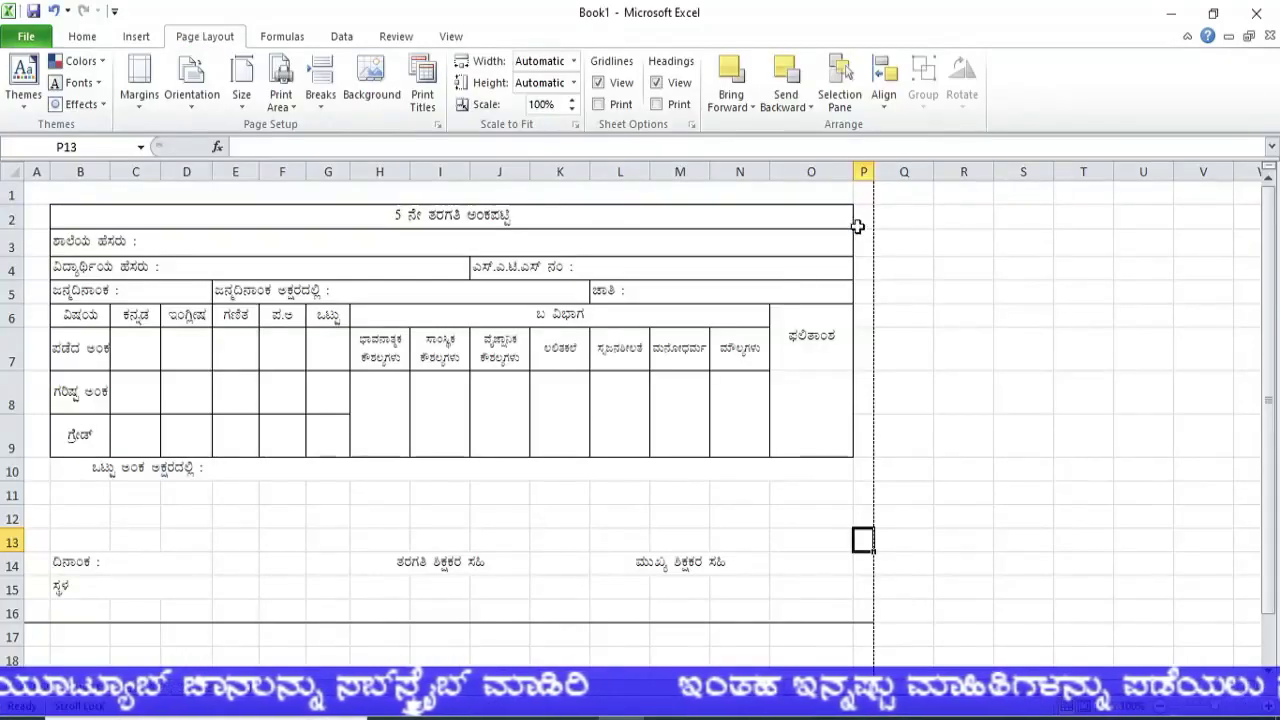
pyautogui.moveTo(857, 172); pyautogui.dragTo(859, 173)
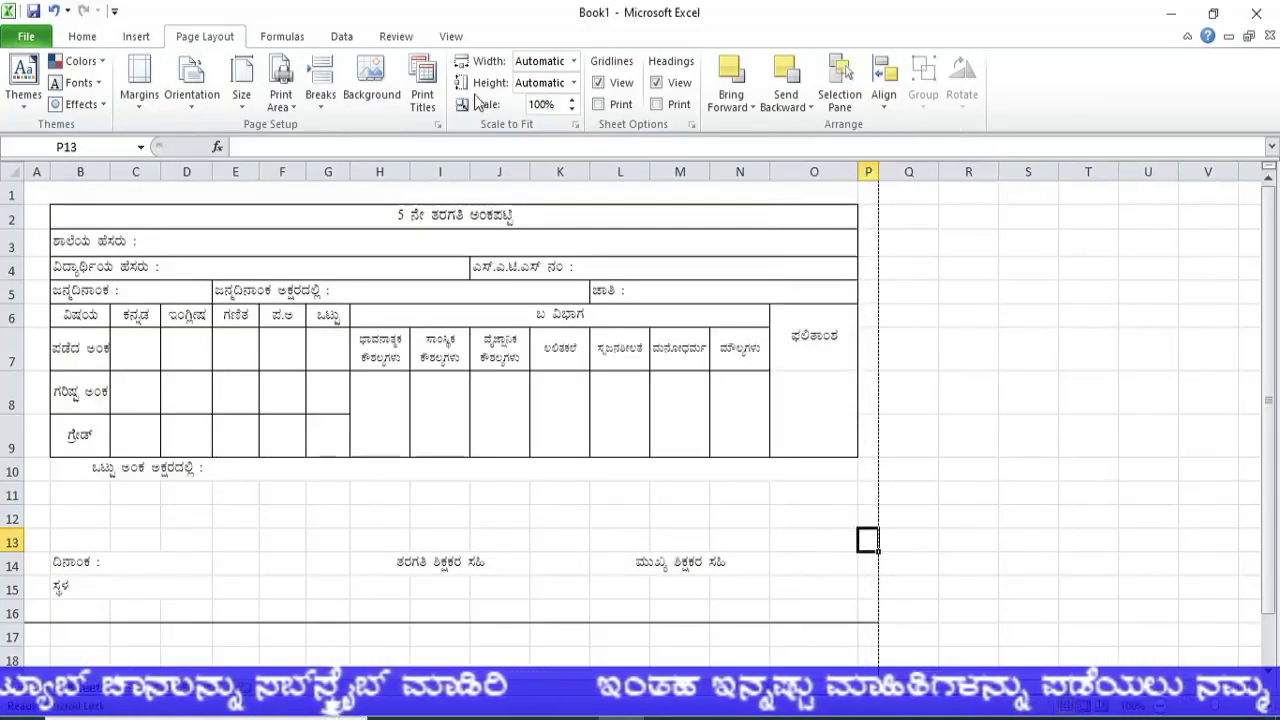
pyautogui.click(26, 38)
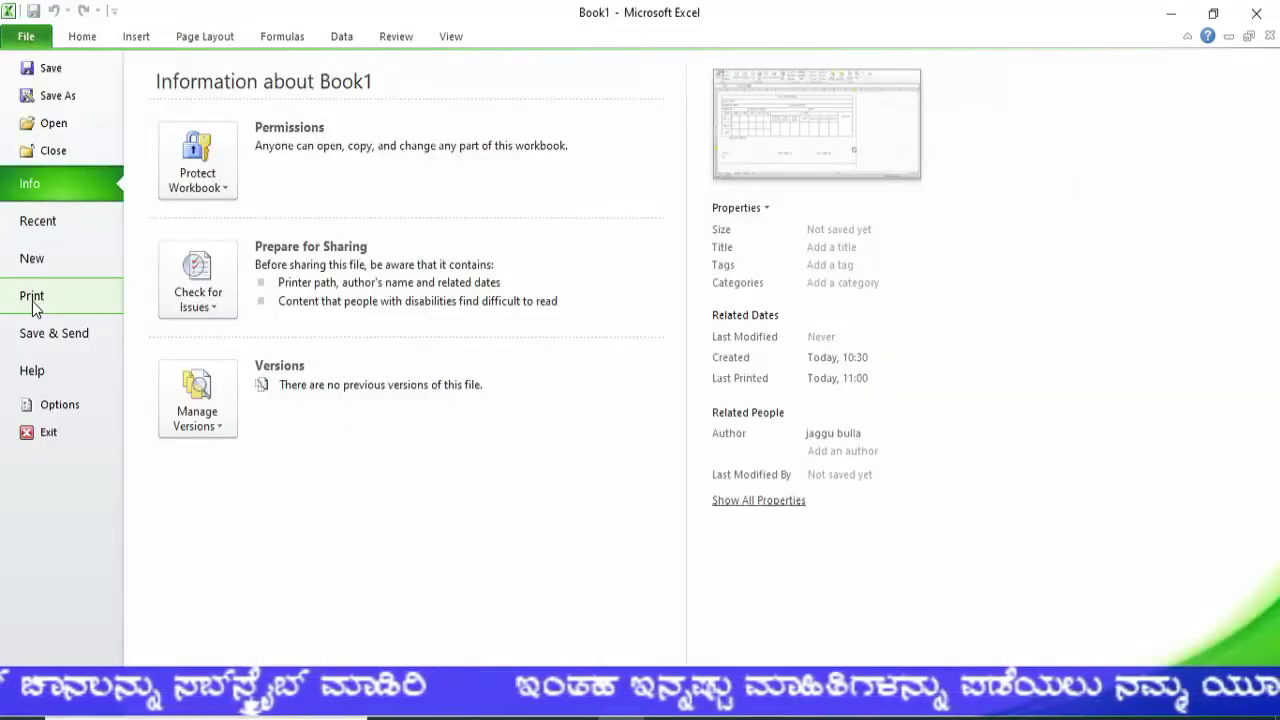
# Show the print preview of the widened, bordered marks card on one A4 page
pyautogui.click(32, 300)
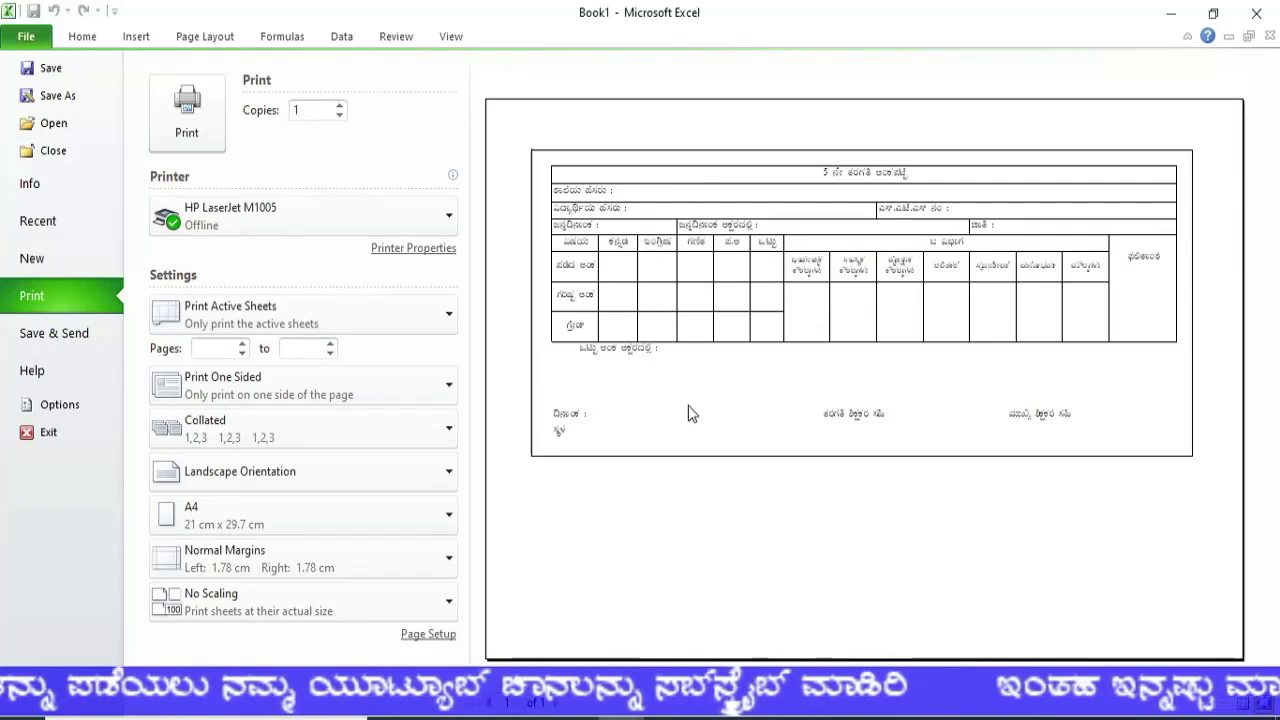
# Leave print preview and return to the marks card worksheet on the Home ribbon
pyautogui.click(204, 36)
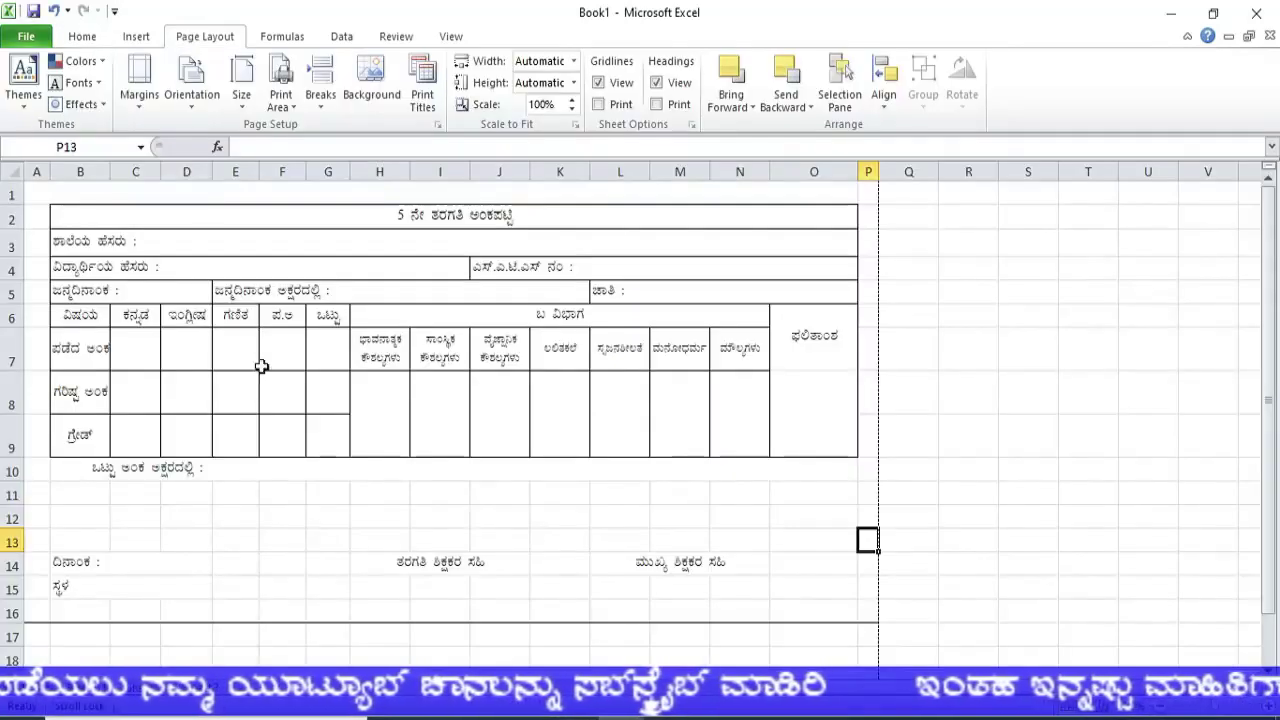
pyautogui.scroll(-1, 665, 545)
pyautogui.scroll(-1, 665, 545)
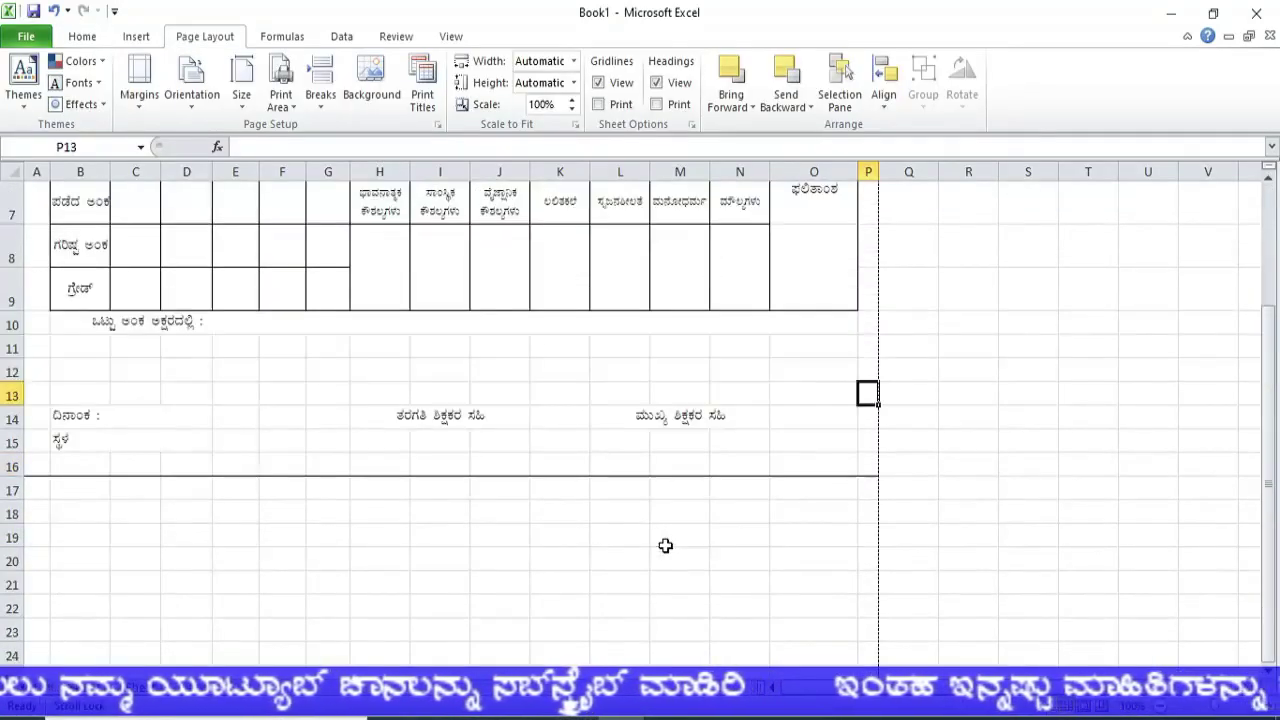
pyautogui.scroll(1, 665, 545)
pyautogui.scroll(1, 663, 543)
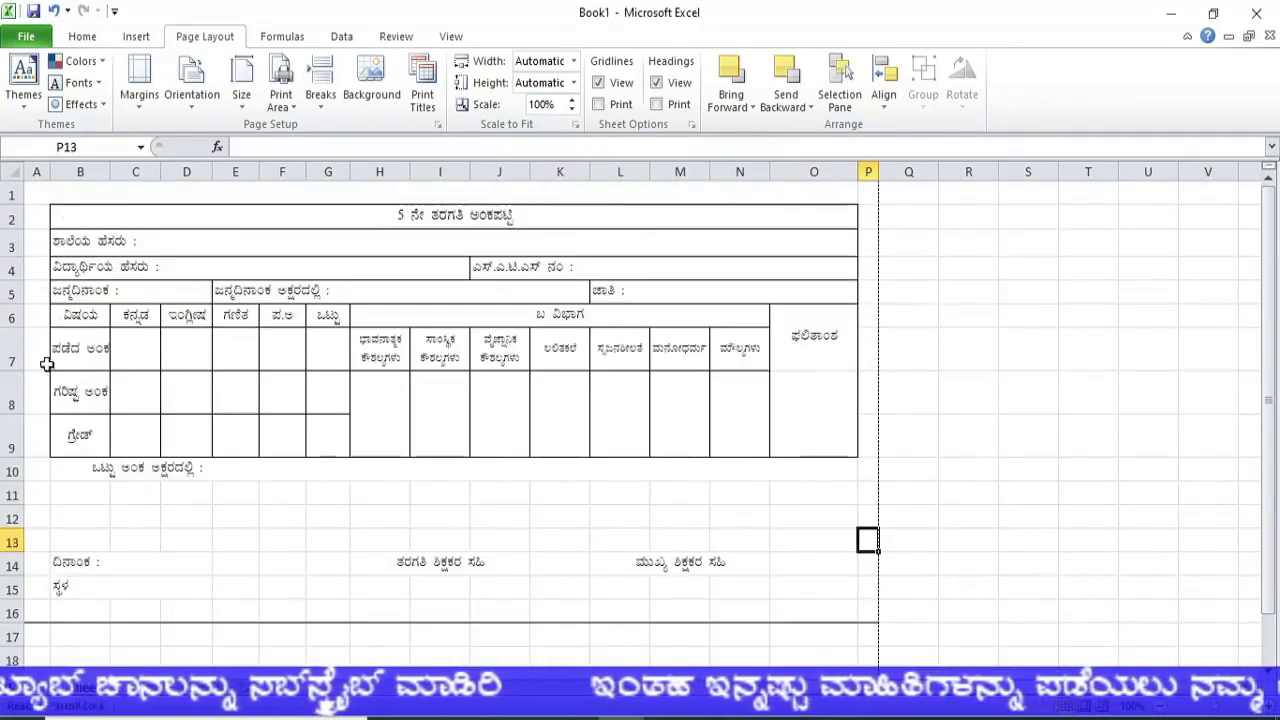
pyautogui.click(14, 354)
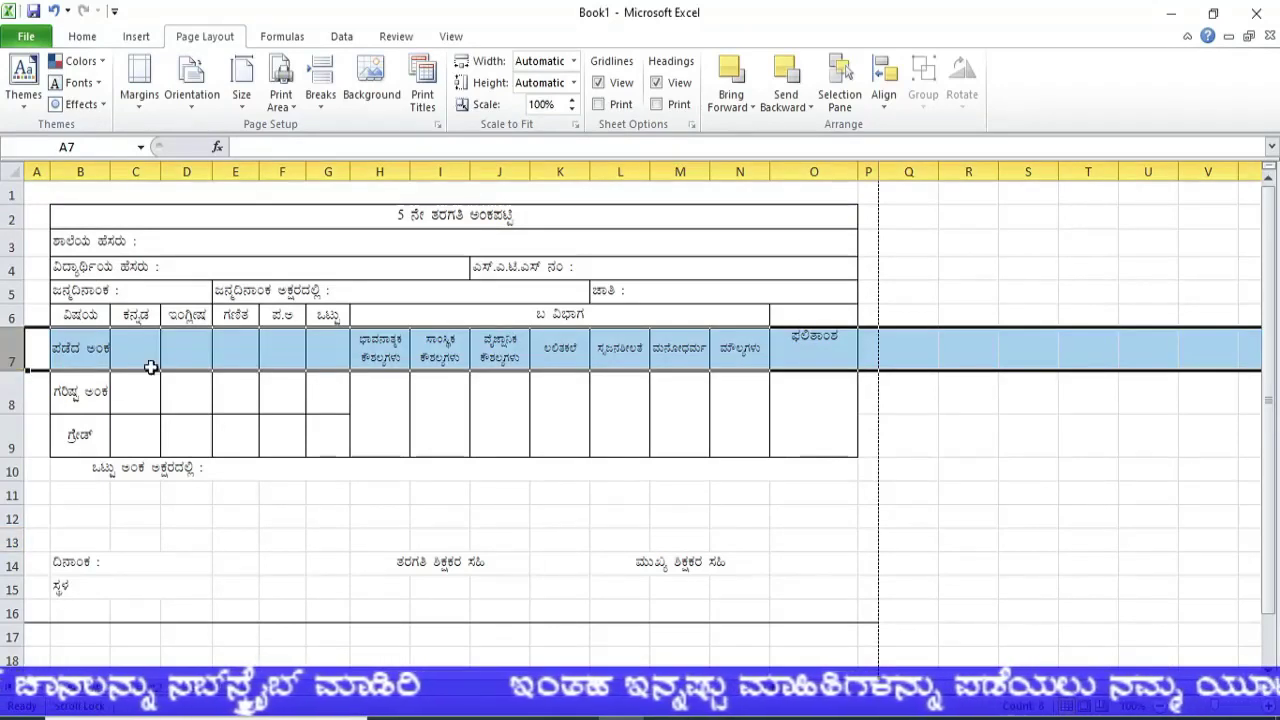
pyautogui.click(314, 398)
pyautogui.click(95, 34)
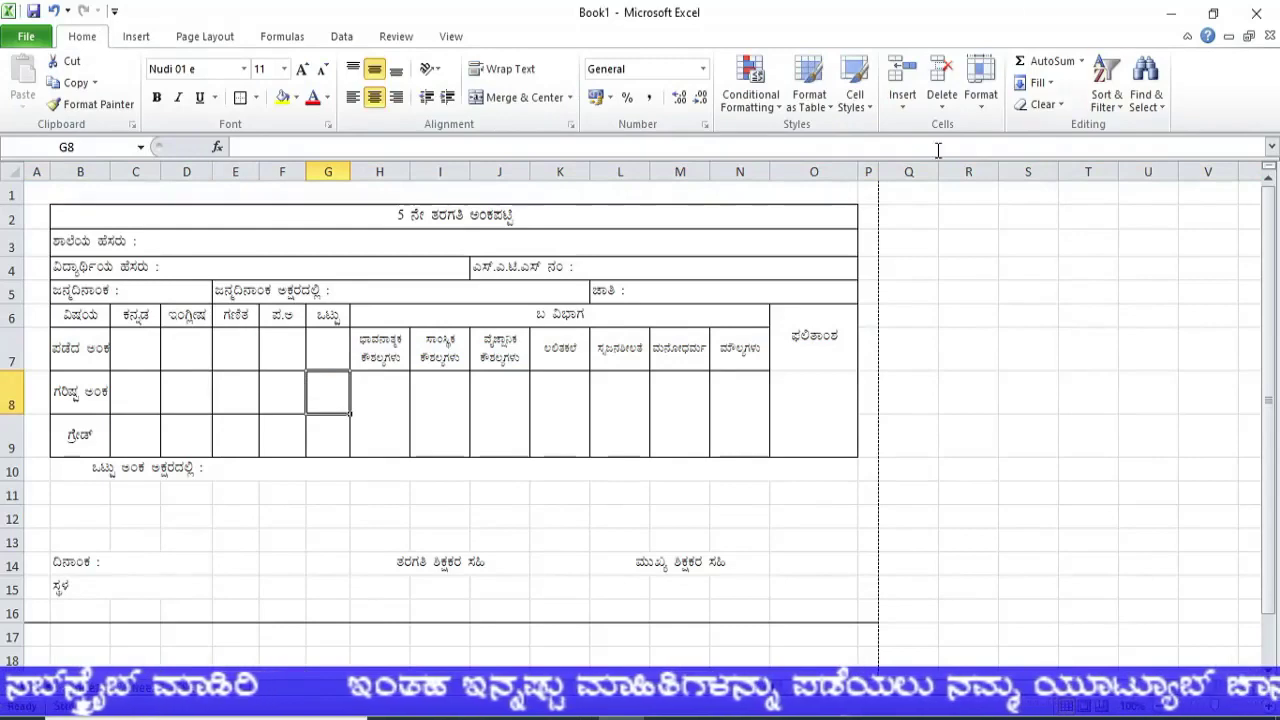
# Set rows 7 to 9 to a row height of 22, then select blank rows 11–12
pyautogui.moveTo(14, 352); pyautogui.dragTo(14, 440)
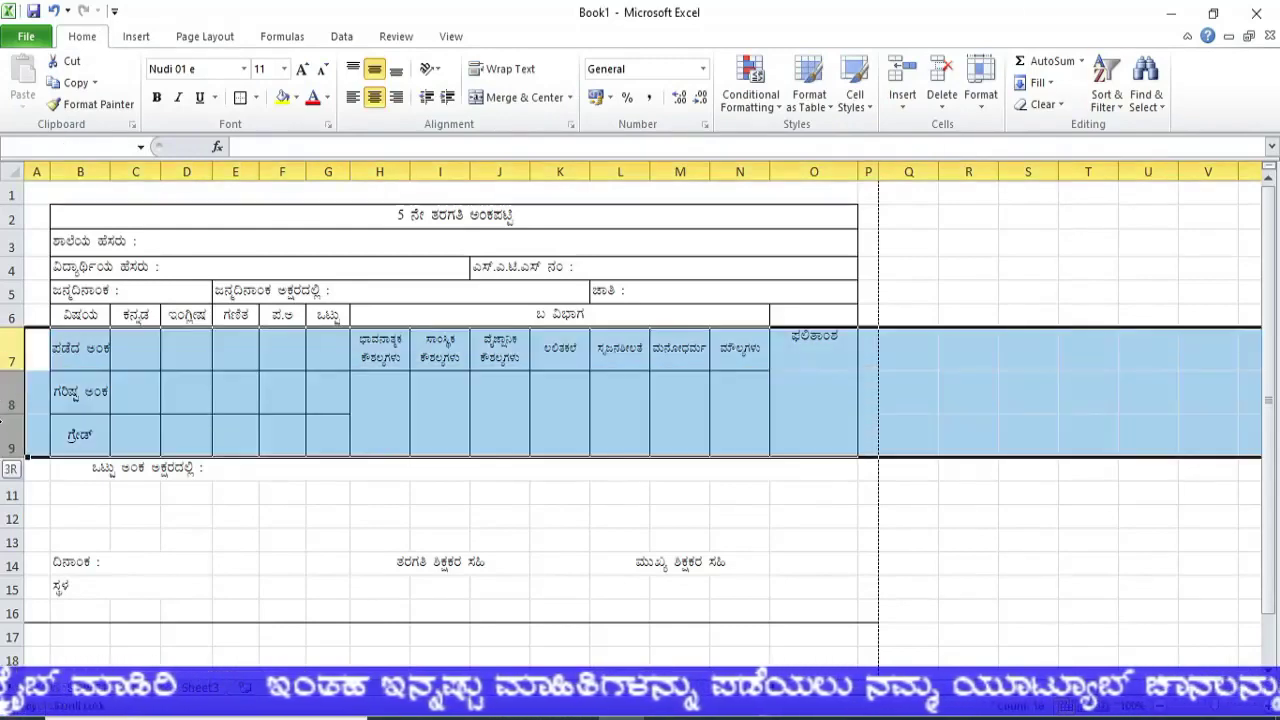
pyautogui.click(981, 92)
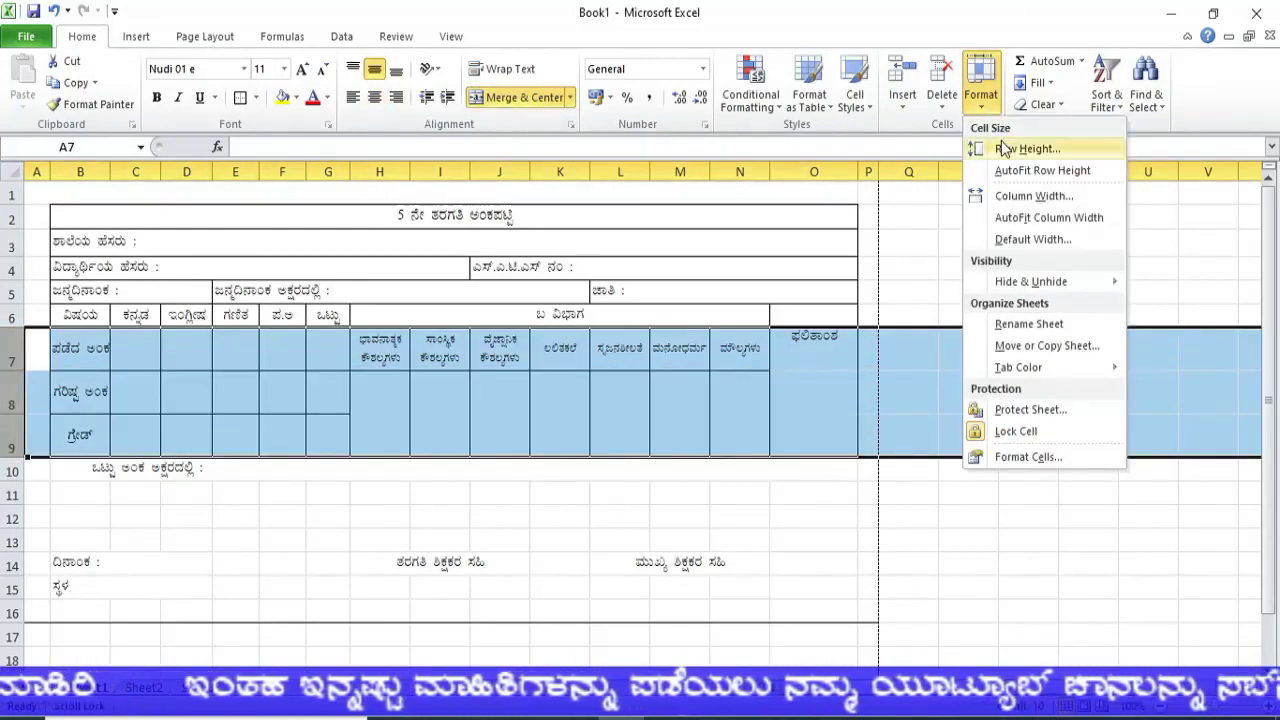
pyautogui.click(1020, 149)
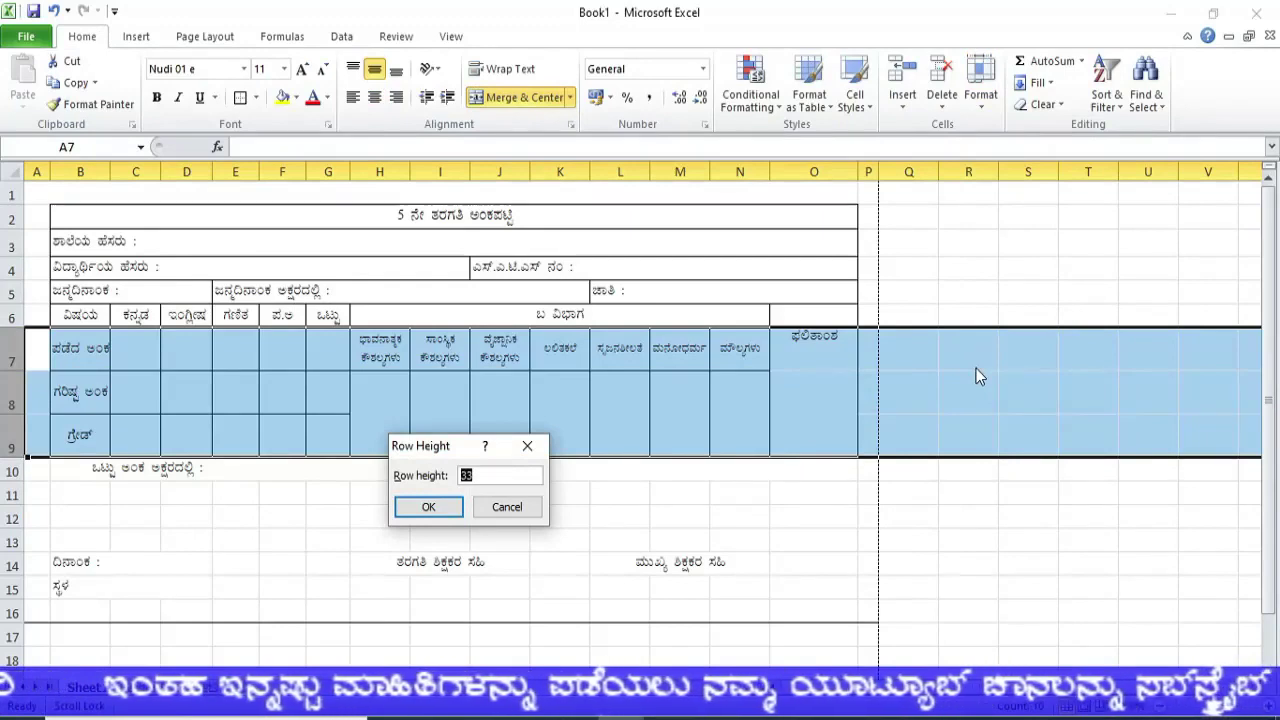
pyautogui.write('22')
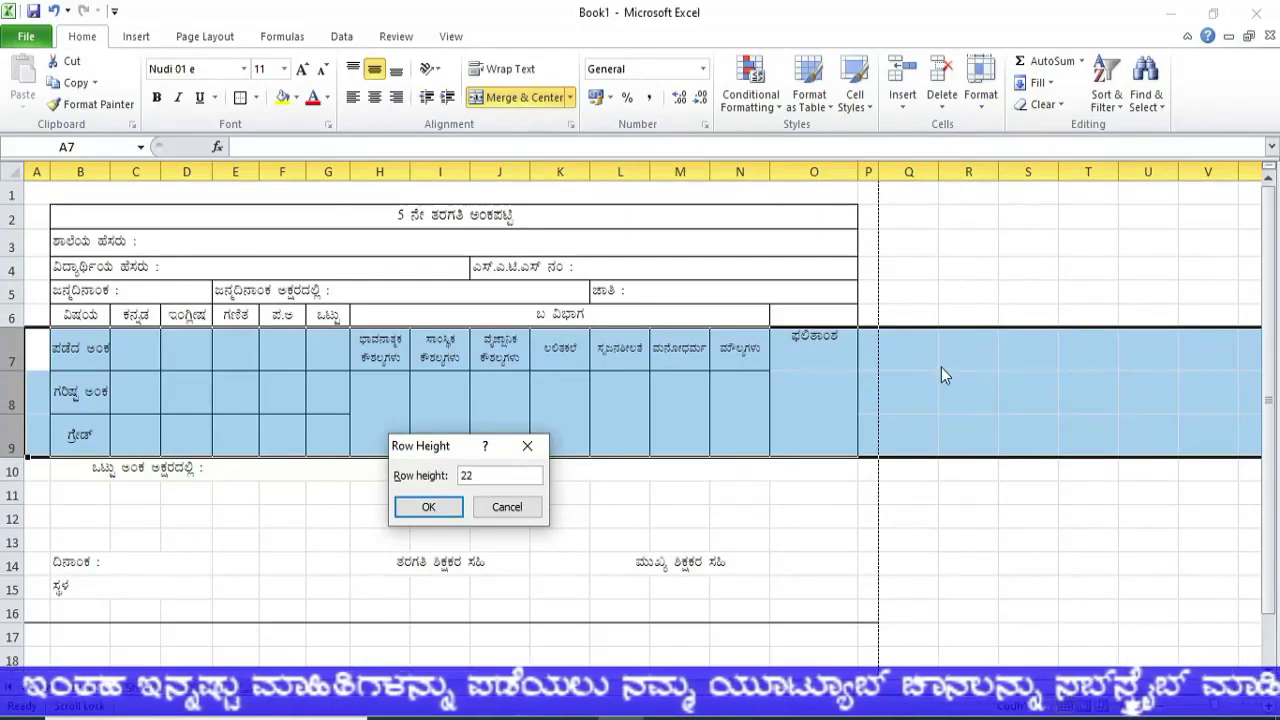
pyautogui.click(428, 507)
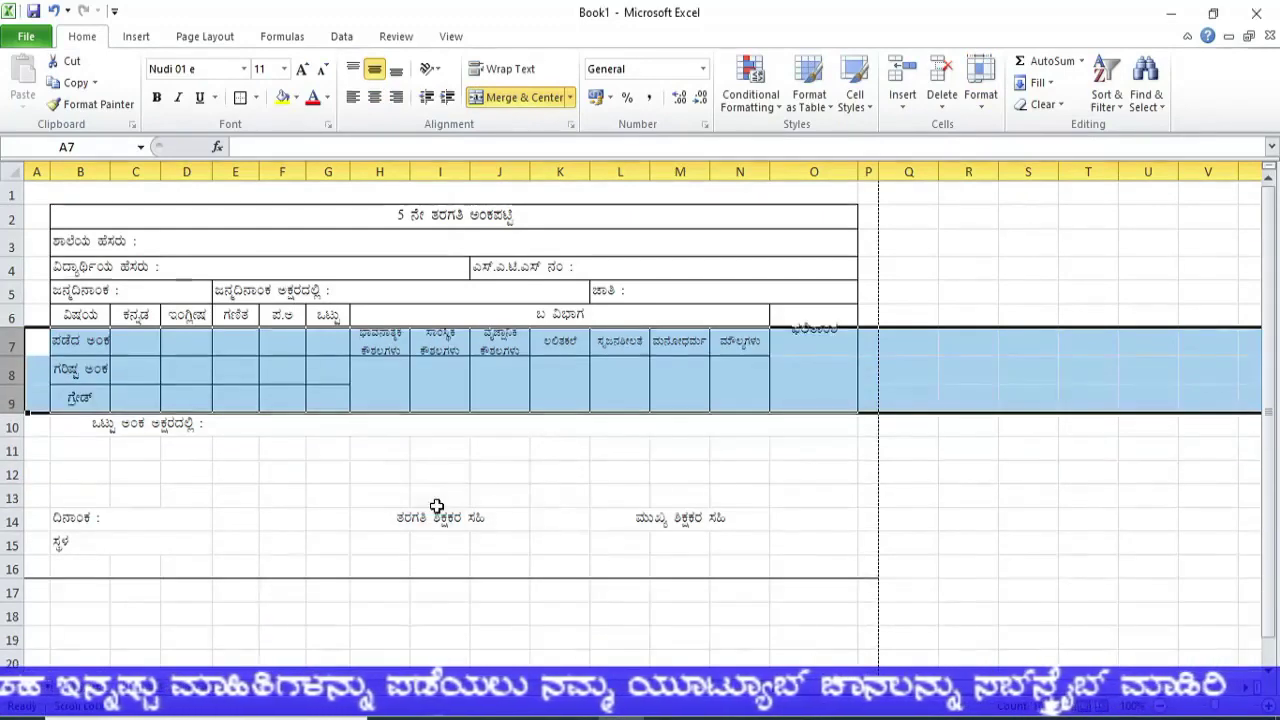
pyautogui.click(500, 495)
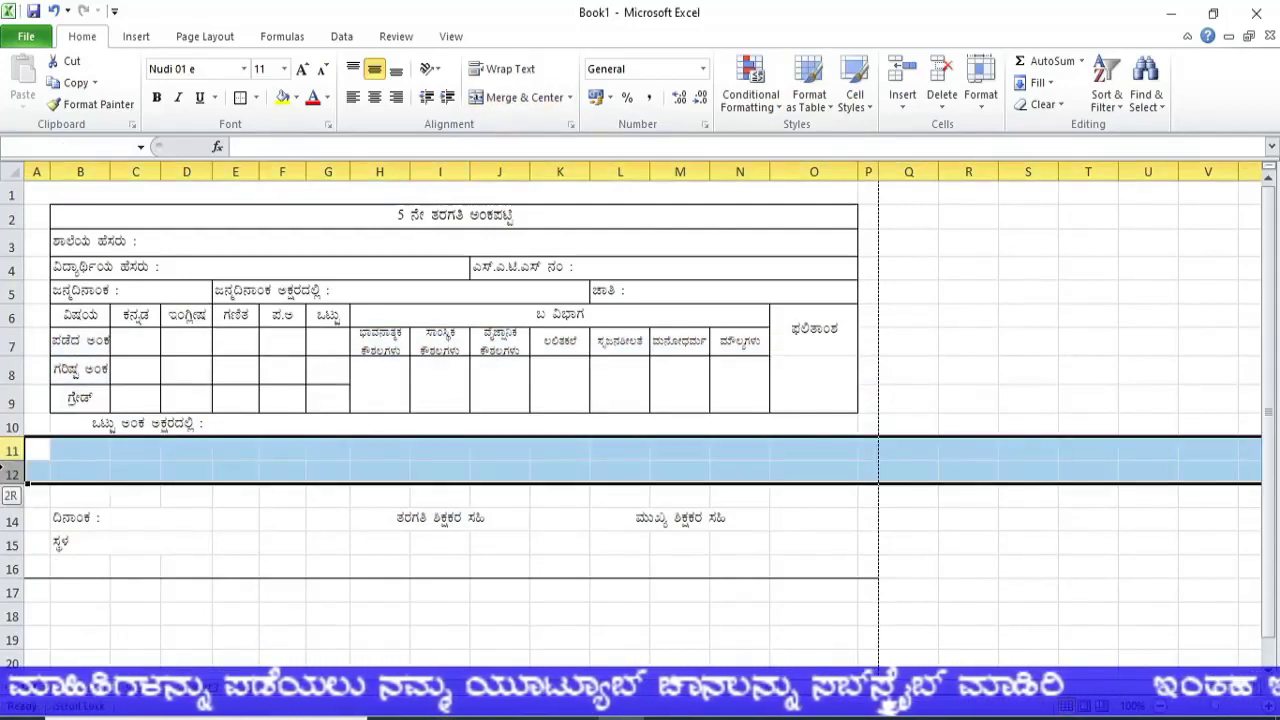
pyautogui.moveTo(4, 451); pyautogui.dragTo(8, 476)
pyautogui.rightClick(8, 476)
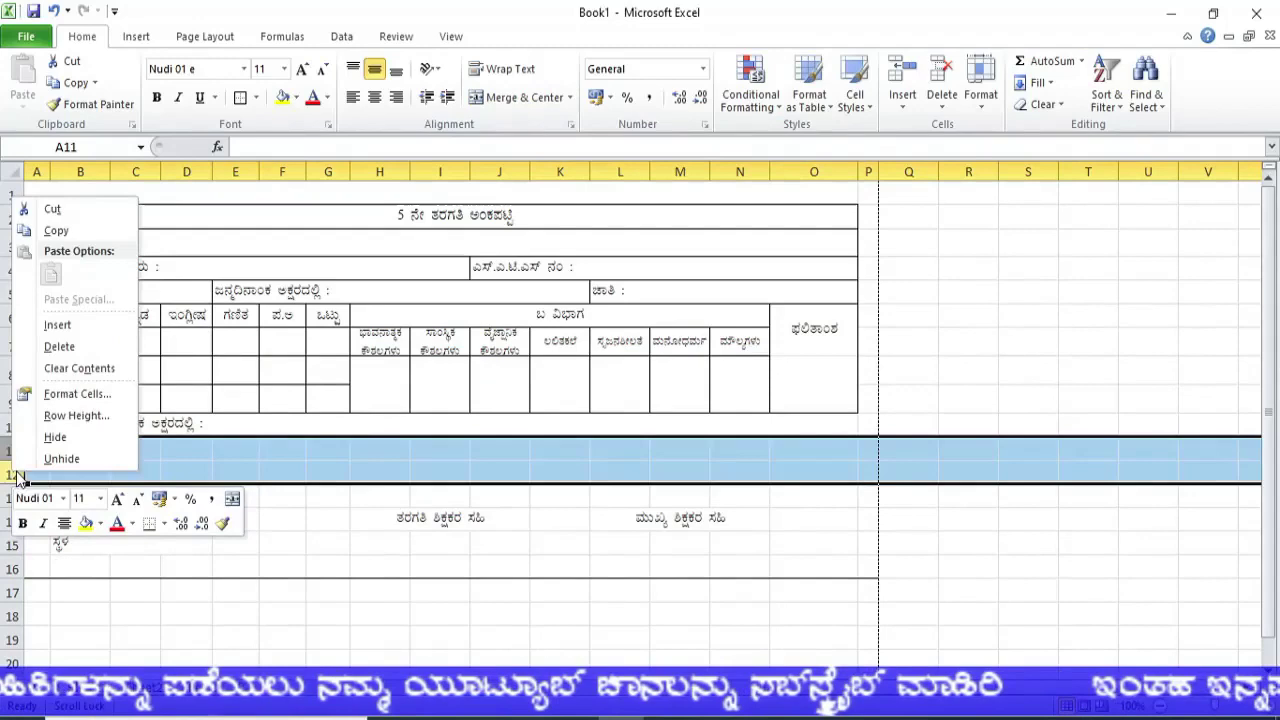
# Delete the blank rows 11 and 12 above the date and signature row
pyautogui.click(50, 343)
pyautogui.click(453, 624)
pyautogui.scroll(-1, 728, 589)
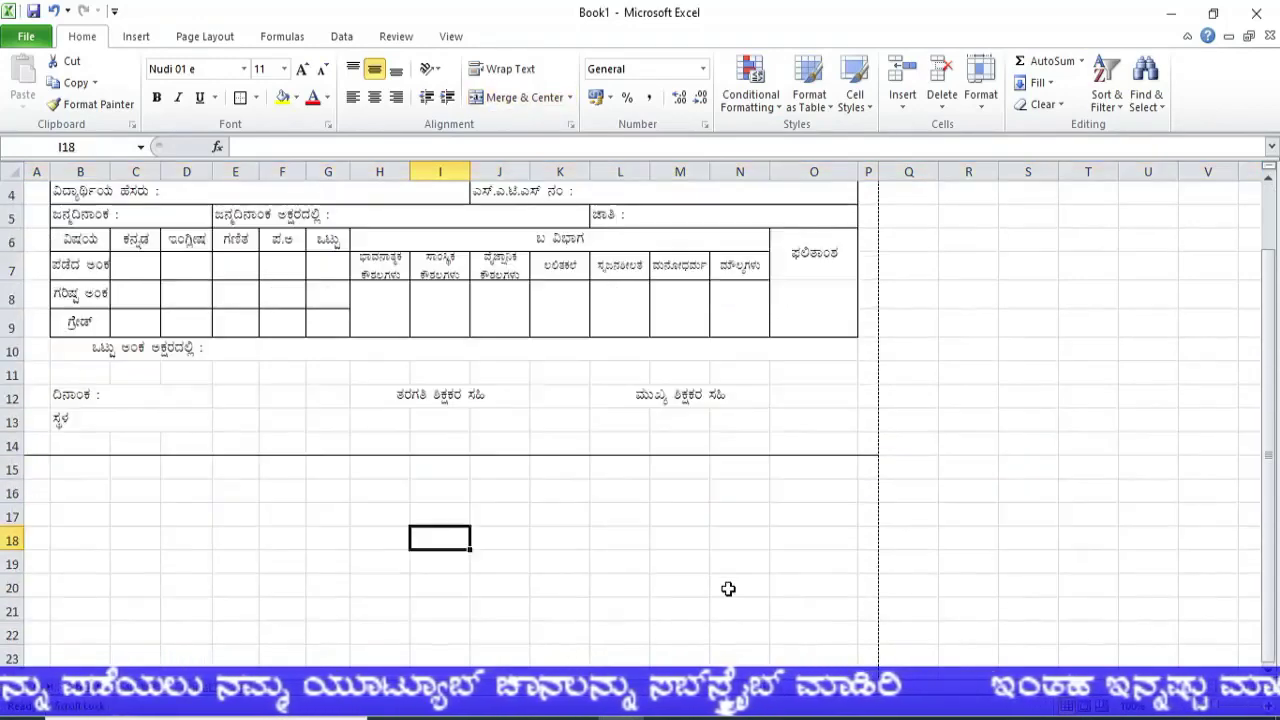
pyautogui.scroll(-2, 728, 589)
pyautogui.scroll(3, 642, 368)
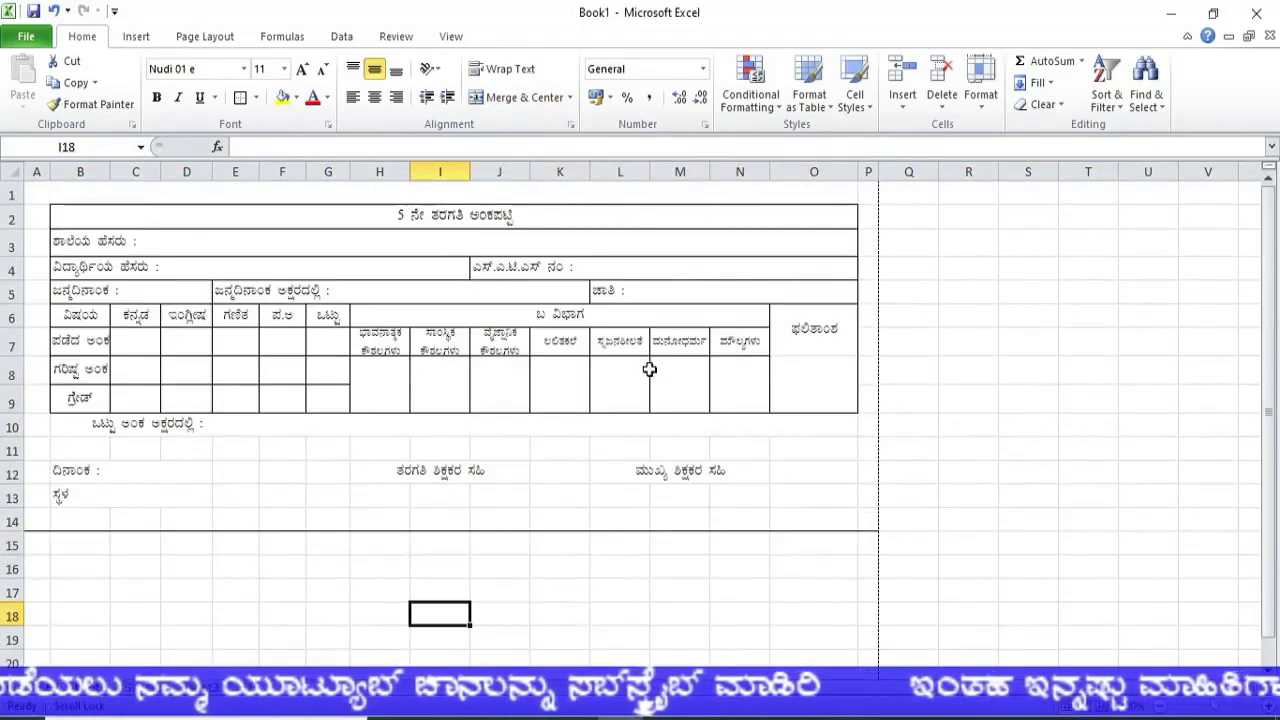
# Set the top and bottom page margins to 0.2 via Custom Margins
pyautogui.click(222, 43)
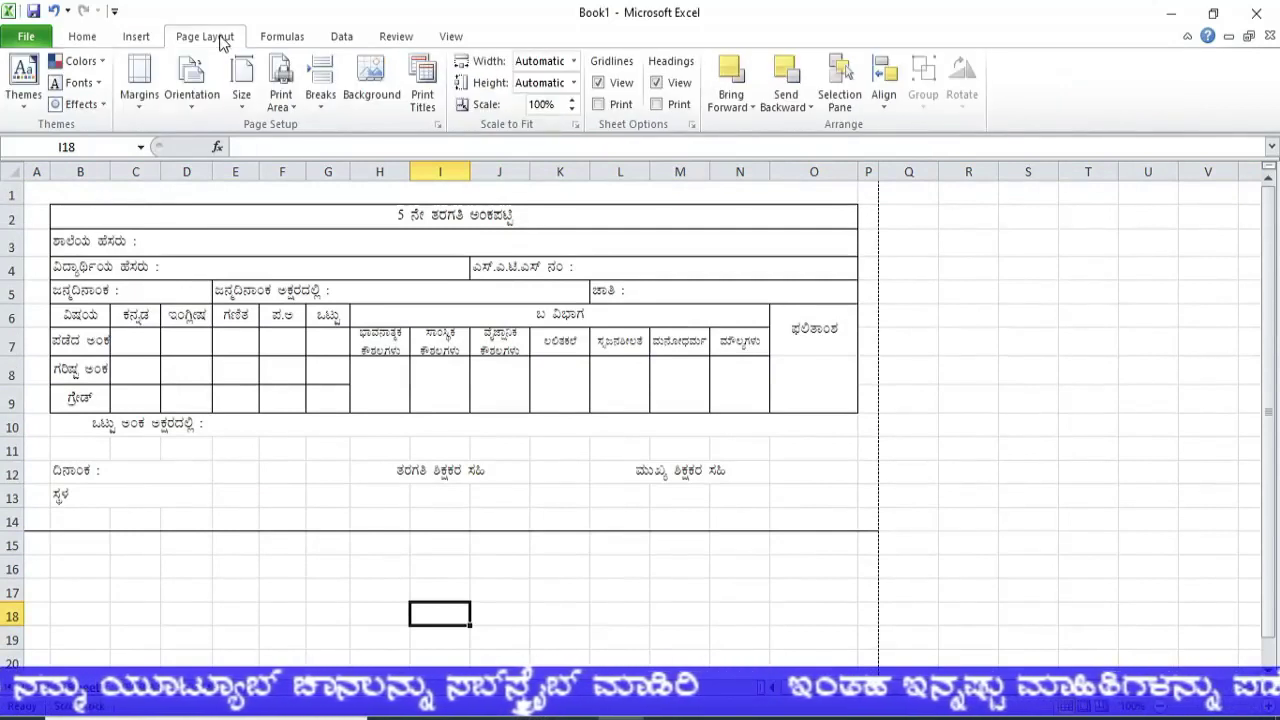
pyautogui.click(140, 100)
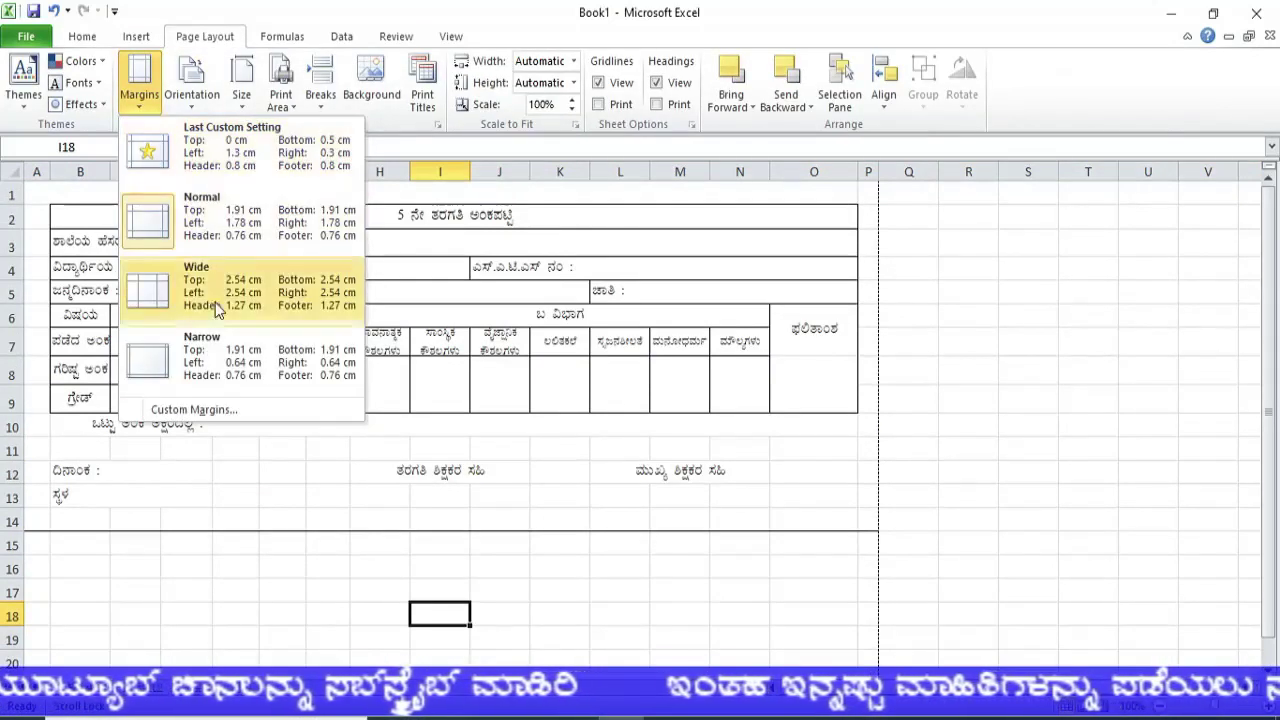
pyautogui.click(194, 408)
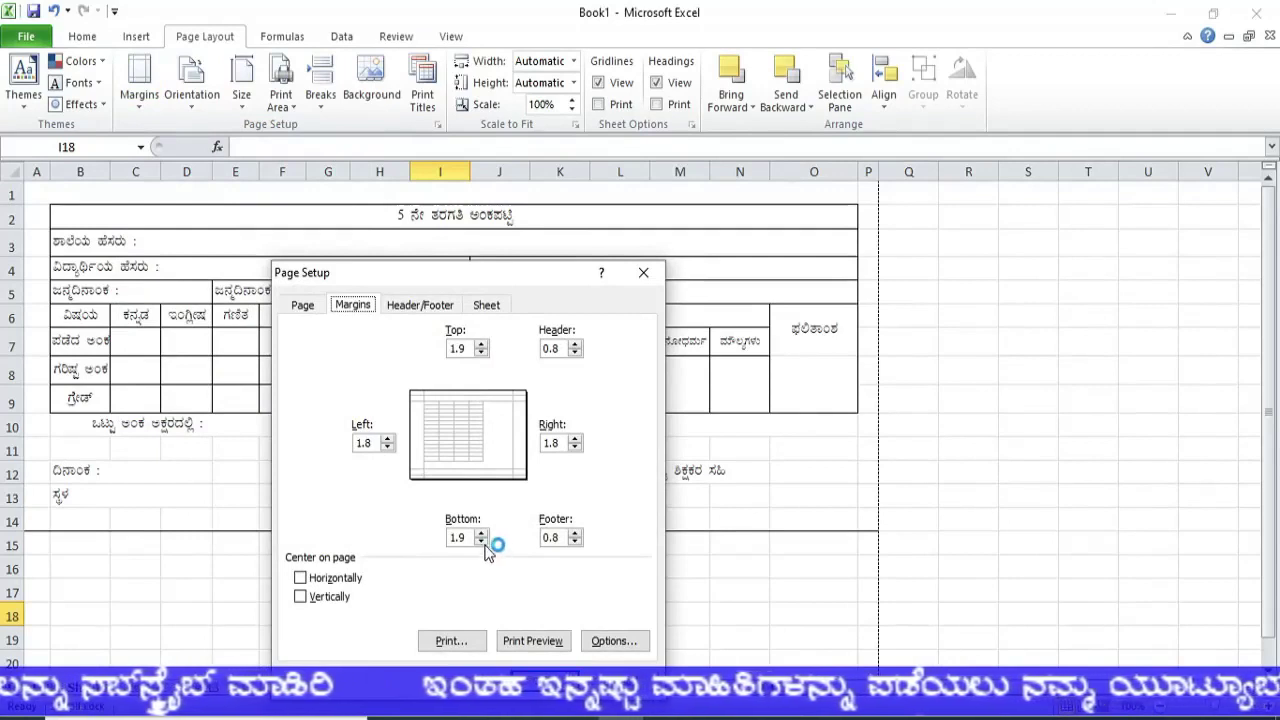
pyautogui.click(481, 353)
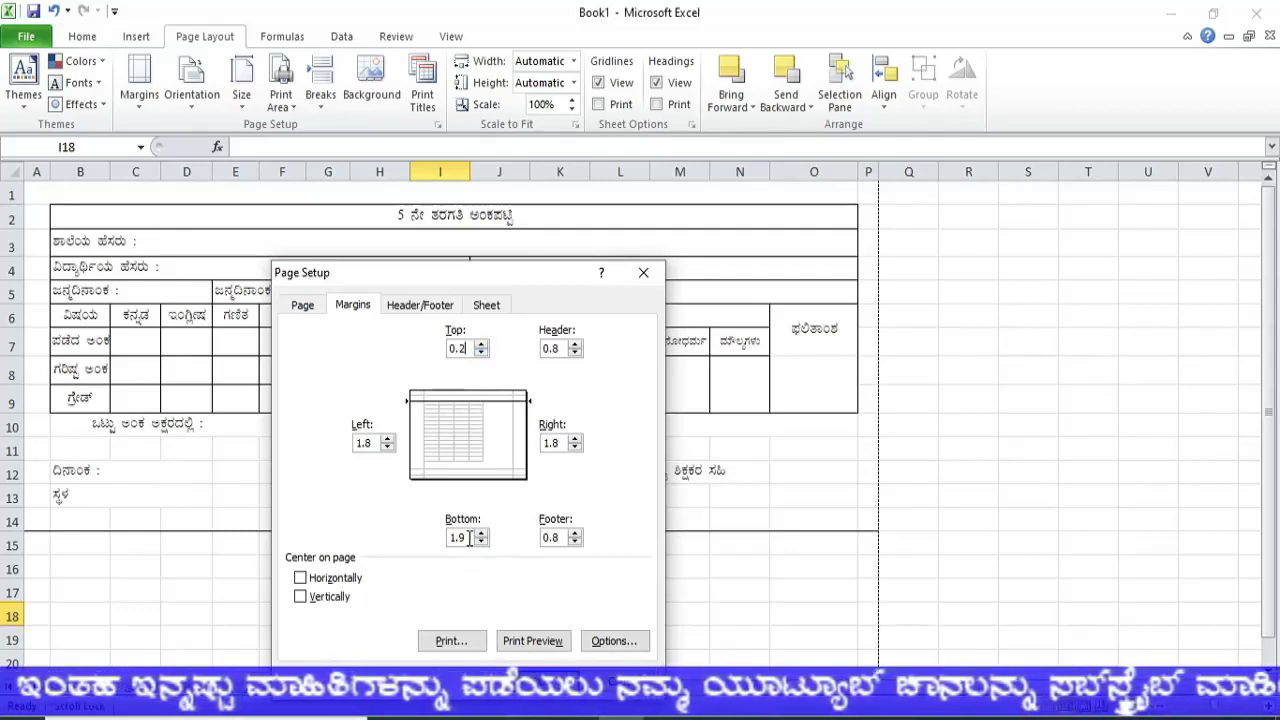
pyautogui.write('0.2')
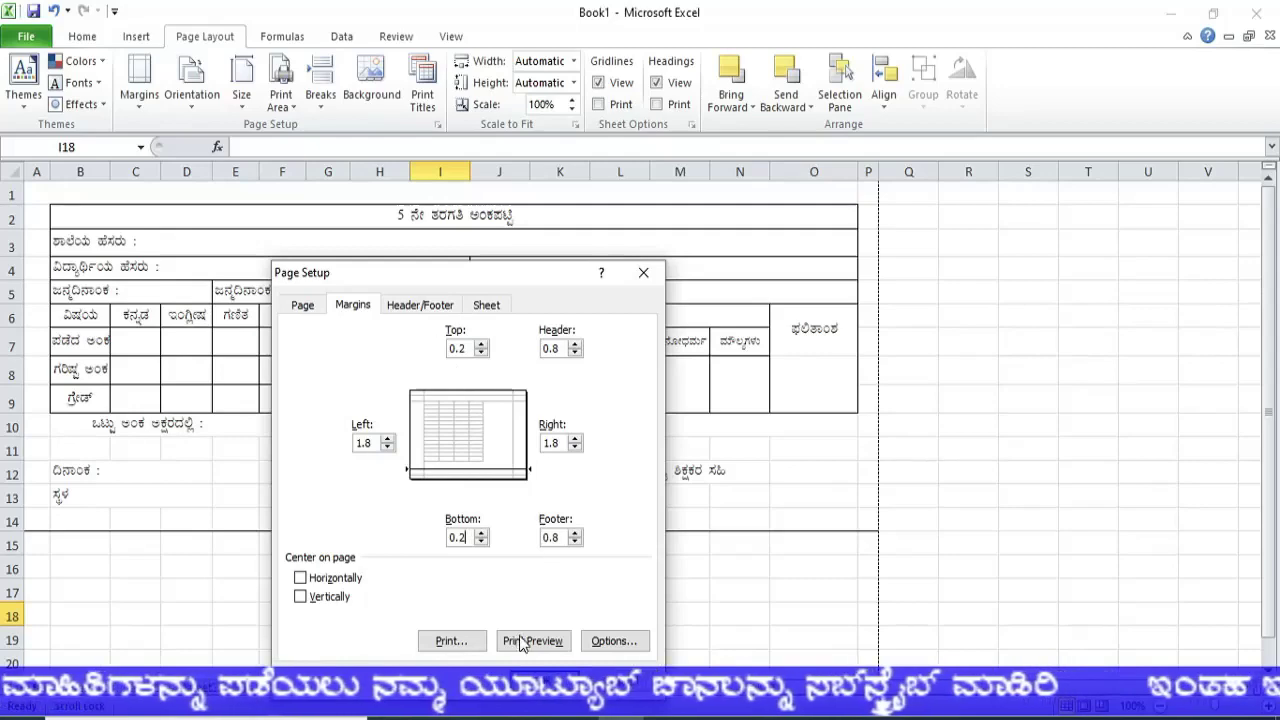
pyautogui.press('Return')
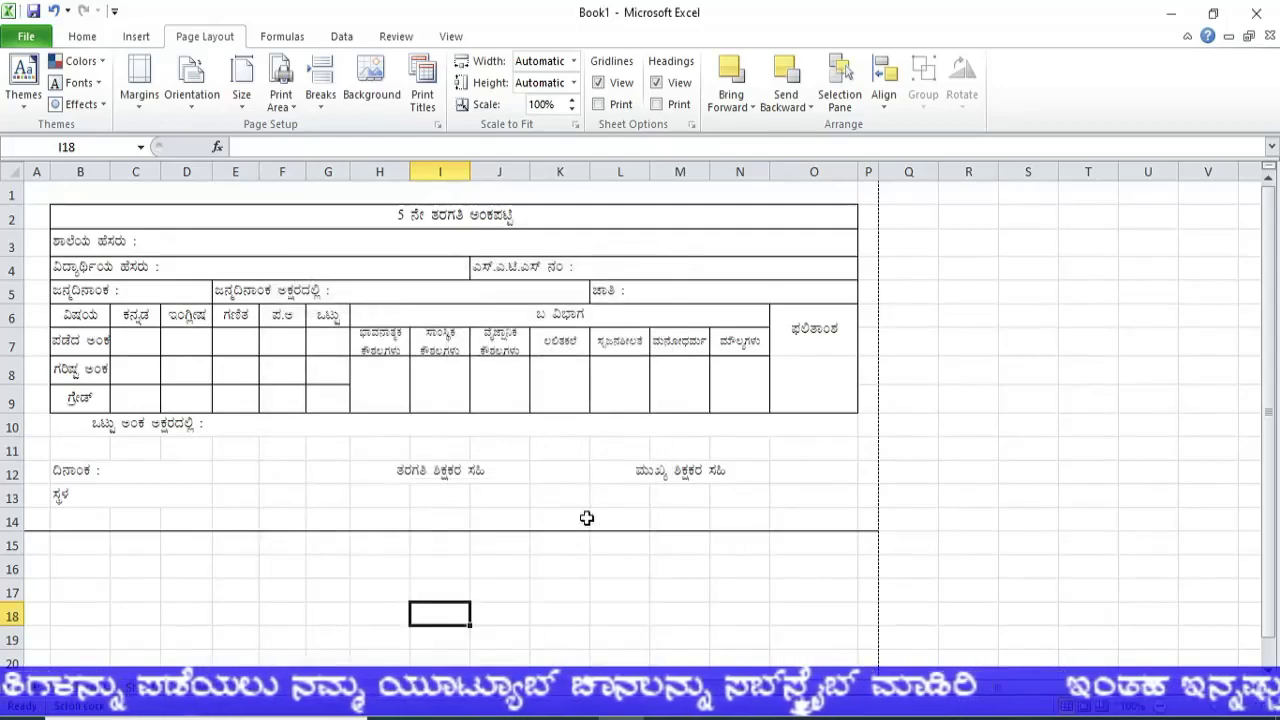
# Copy the whole marks card block starting at A1
pyautogui.scroll(-3, 586, 517)
pyautogui.scroll(-1, 587, 515)
pyautogui.scroll(4, 587, 515)
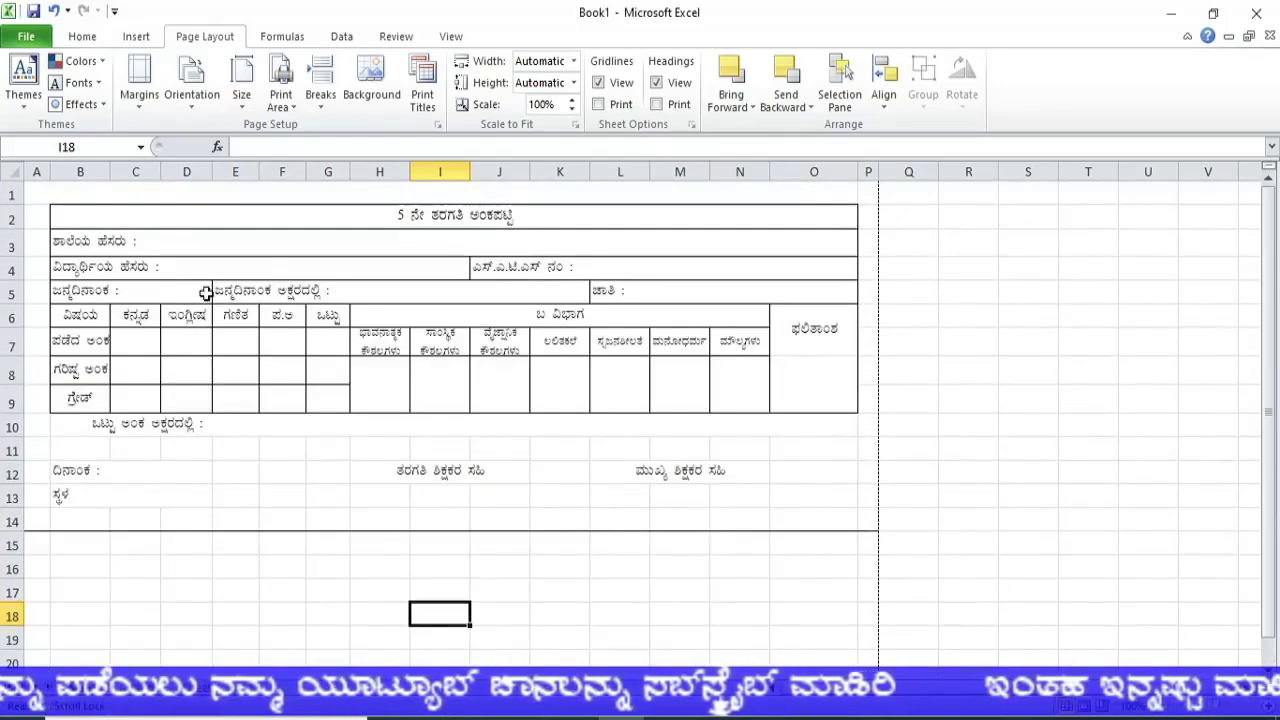
pyautogui.moveTo(43, 195)
pyautogui.mouseDown()
pyautogui.moveTo(115, 399)
pyautogui.moveTo(751, 509)
pyautogui.moveTo(866, 513)
pyautogui.mouseUp()
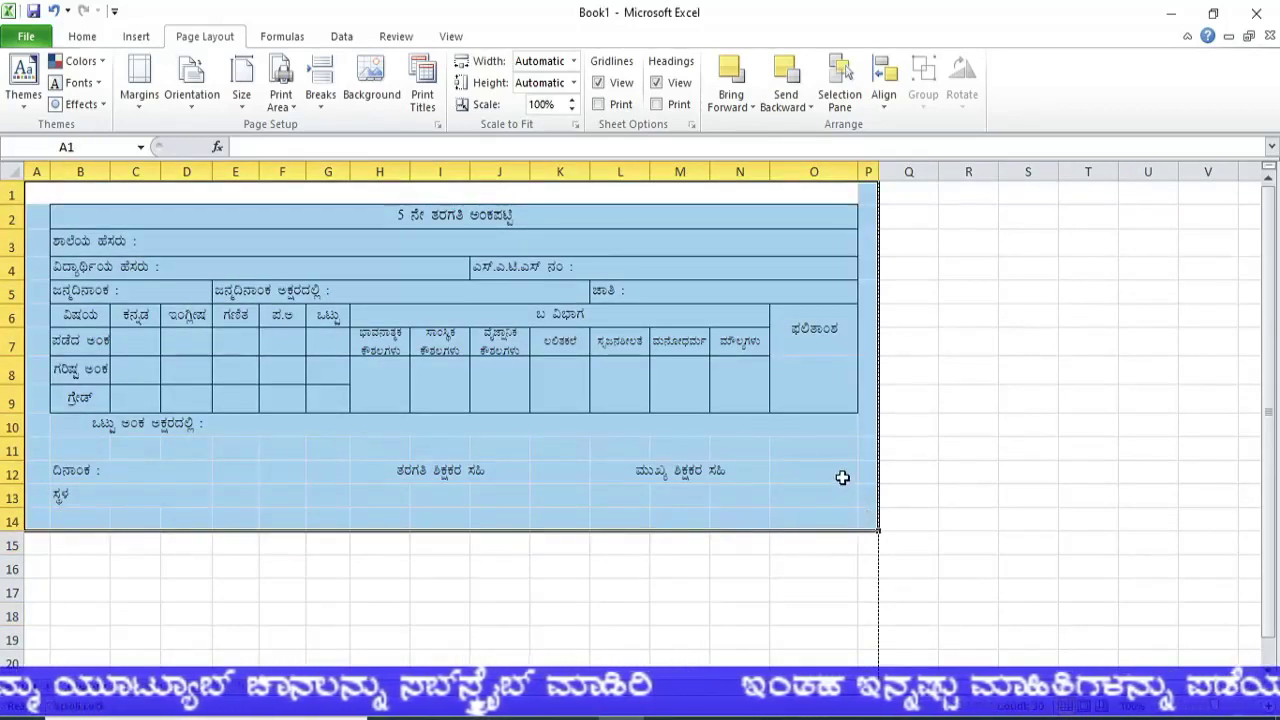
pyautogui.hotkey('ctrl', 'c')
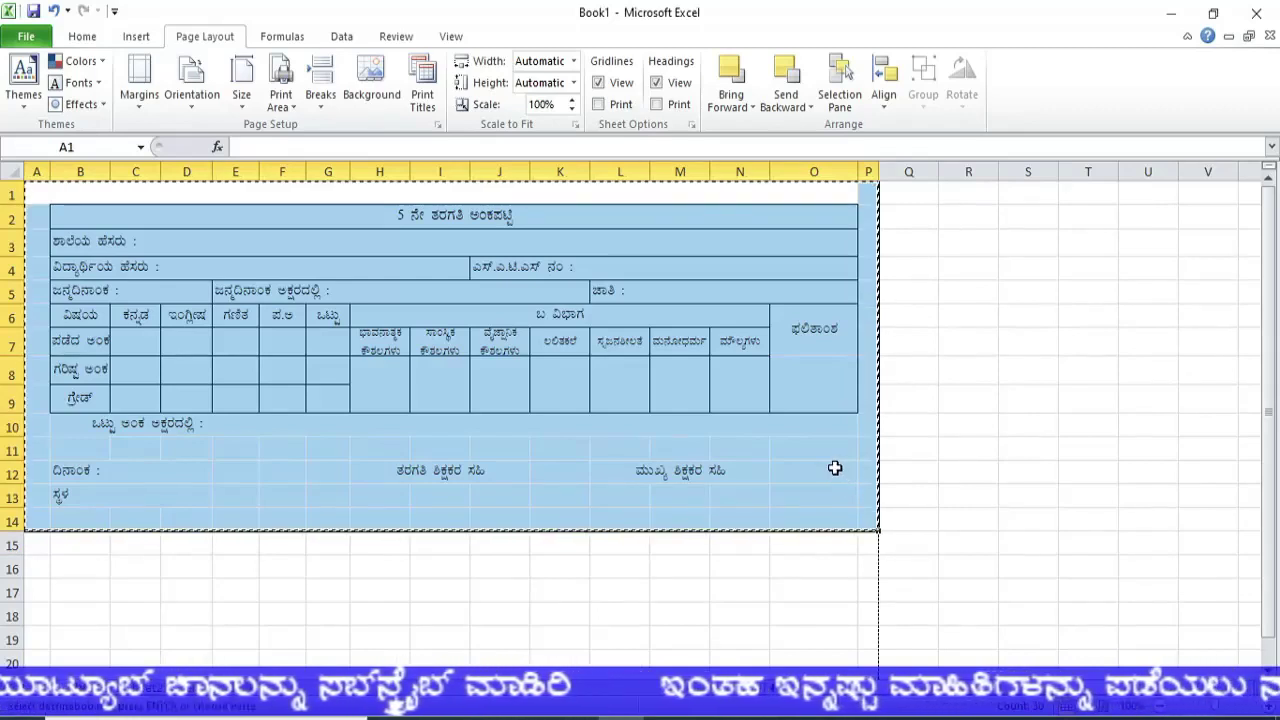
# Paste the copied marks card at cell A16, below the first card
pyautogui.scroll(-2, 663, 503)
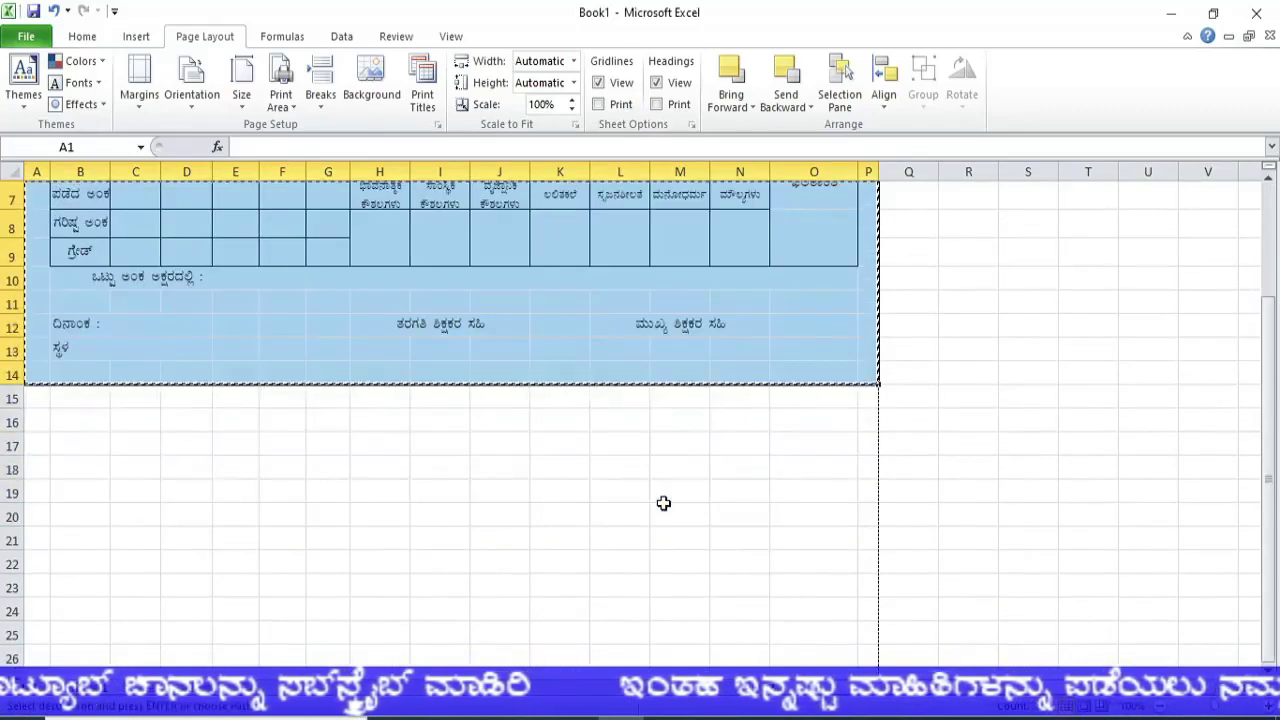
pyautogui.click(35, 417)
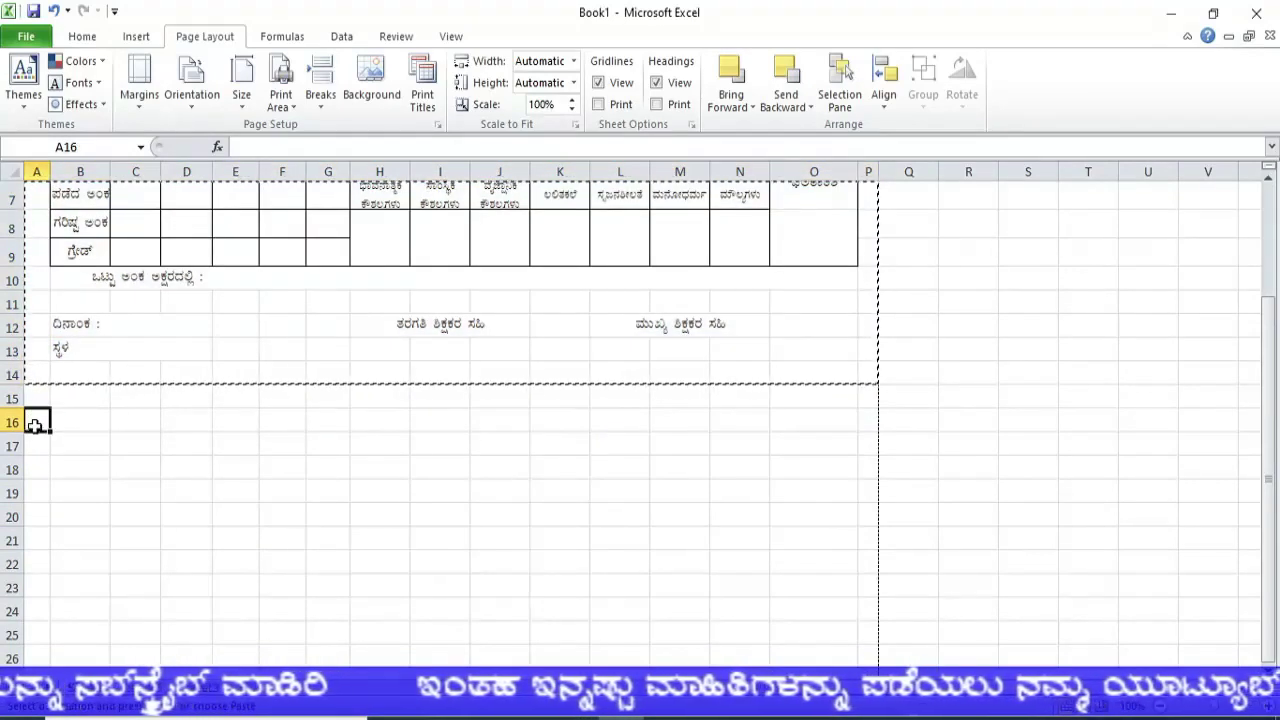
pyautogui.hotkey('ctrl', 'v')
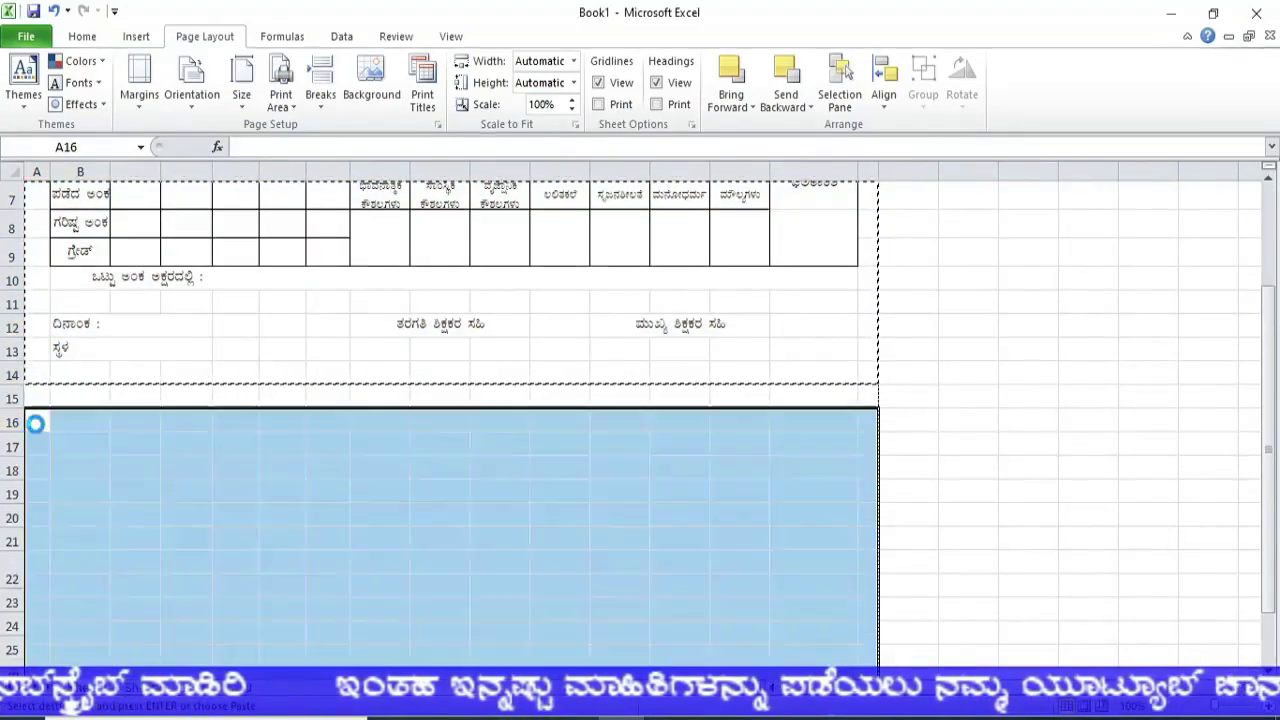
pyautogui.scroll(-2, 460, 499)
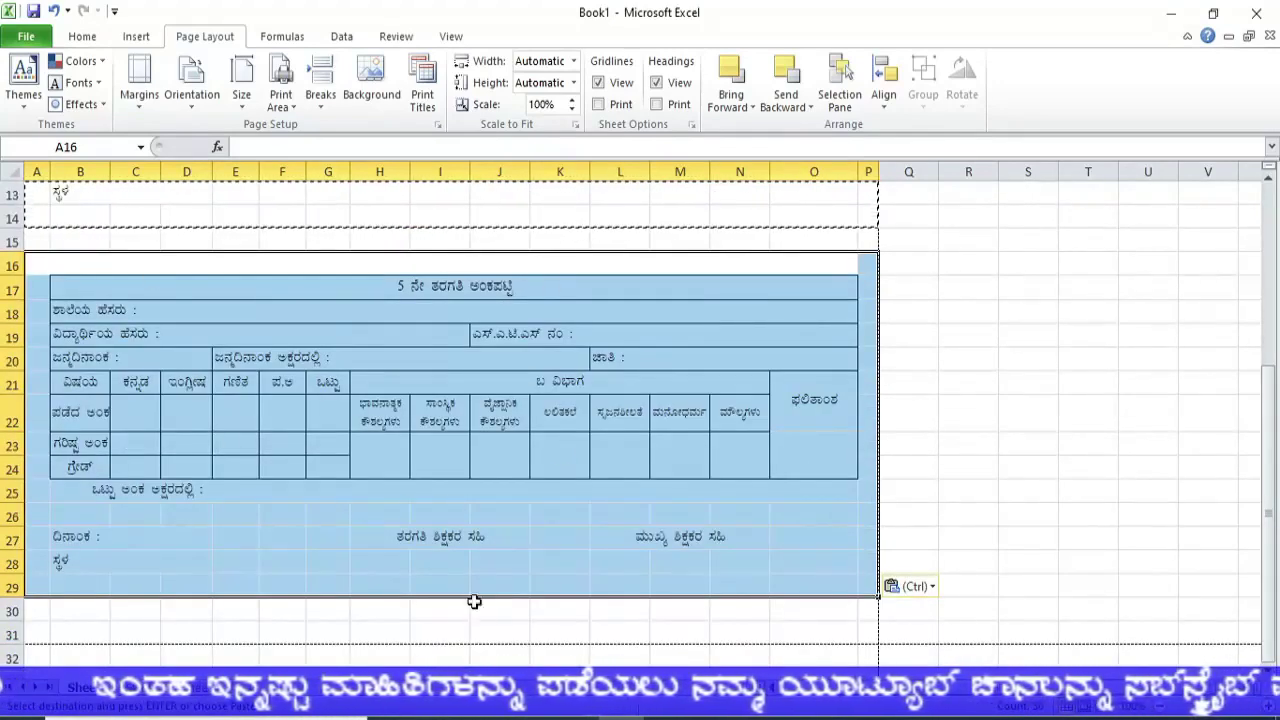
pyautogui.scroll(2, 386, 299)
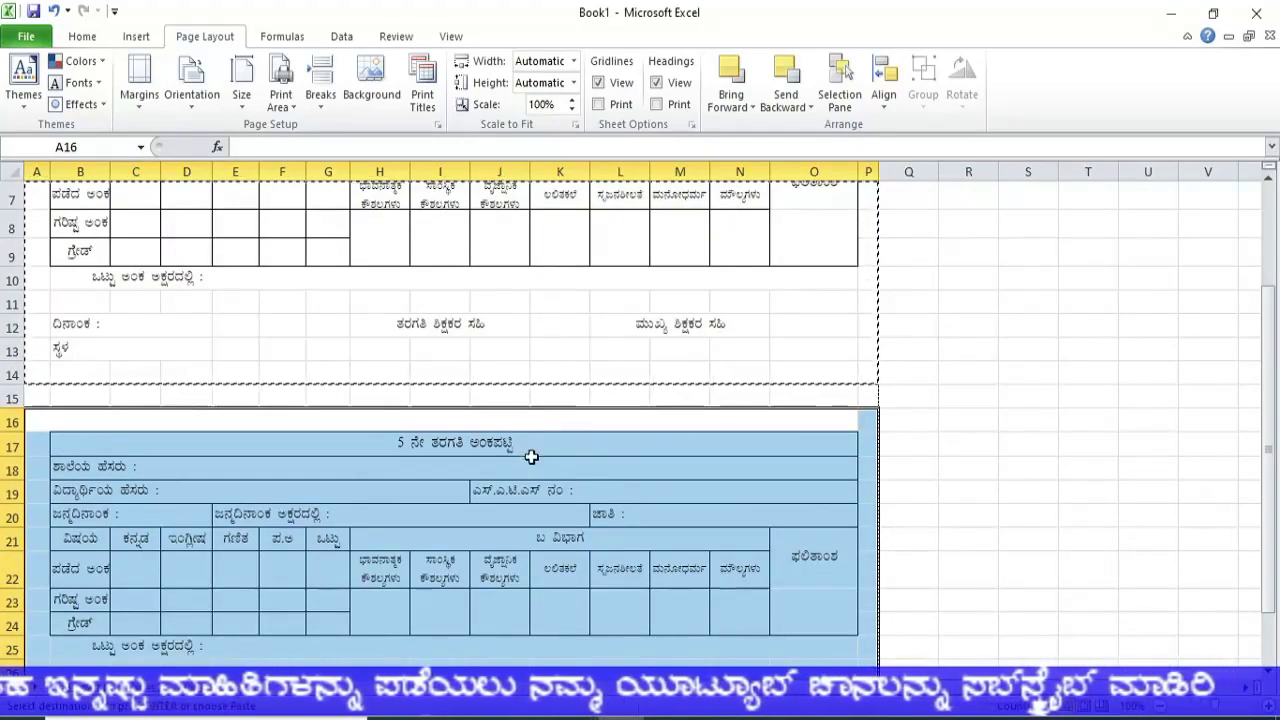
pyautogui.scroll(-1, 545, 469)
pyautogui.scroll(-1, 545, 469)
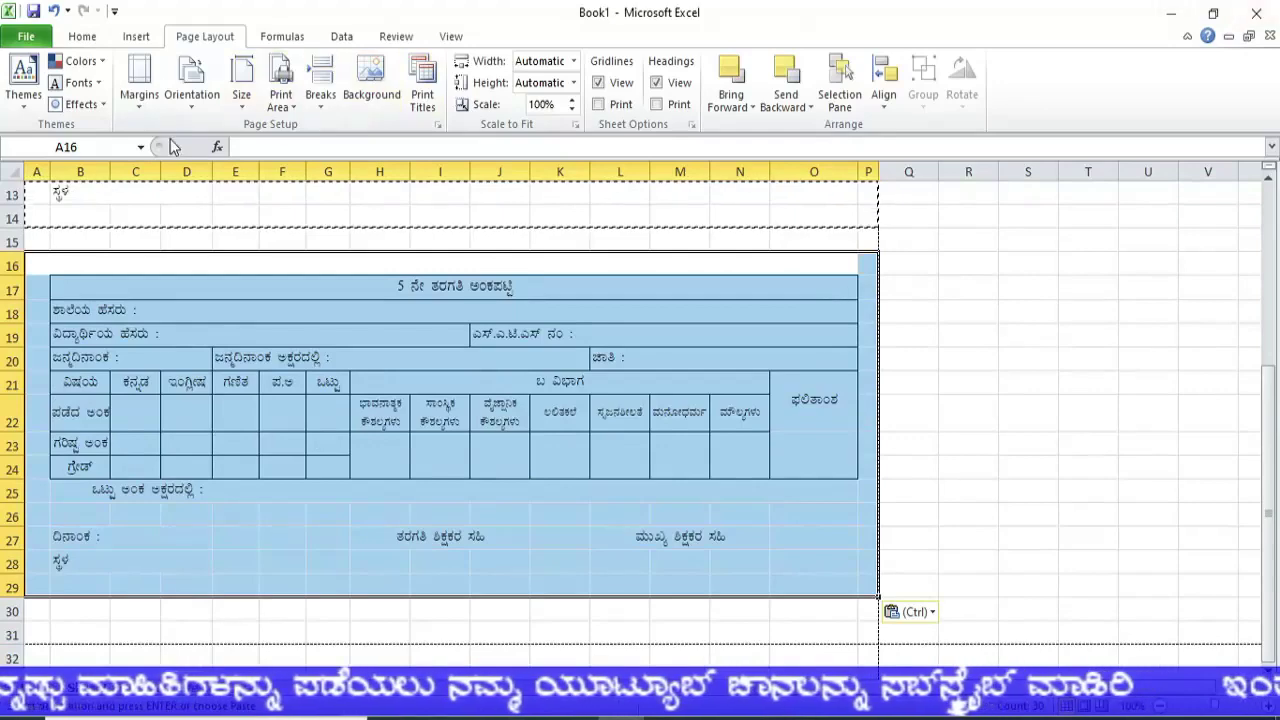
pyautogui.click(26, 36)
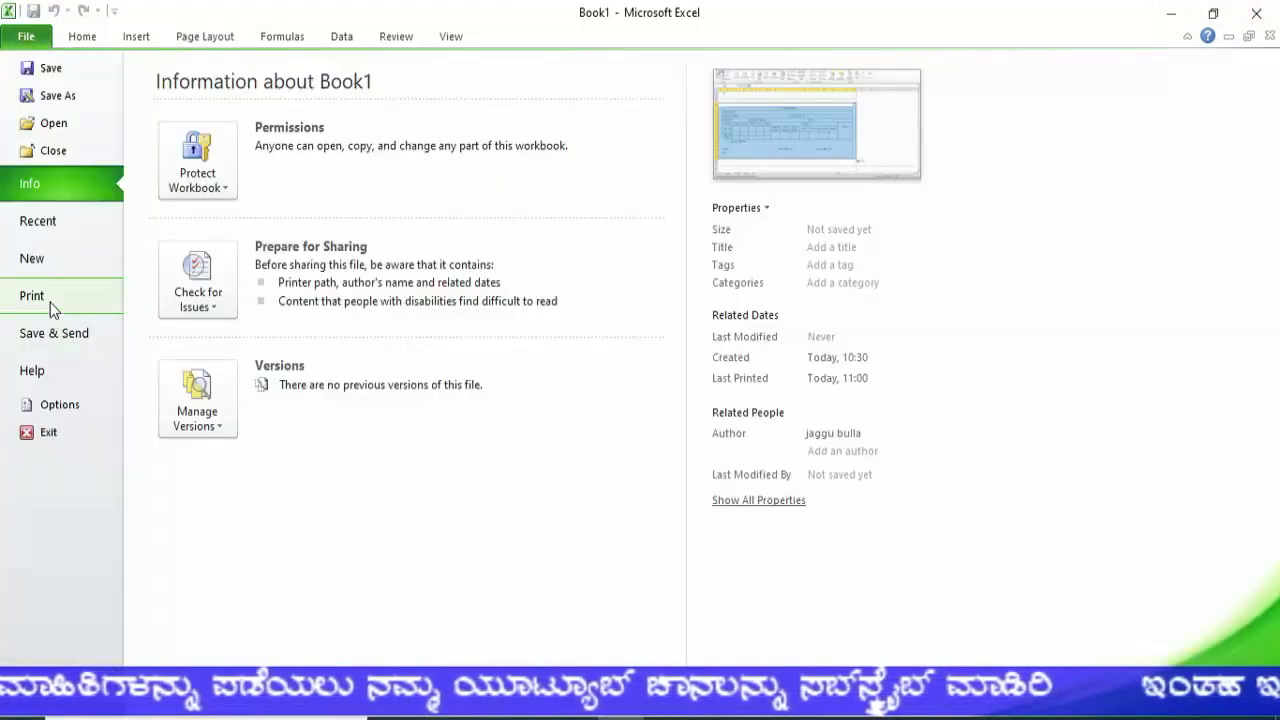
# Check the print preview, then return to the sheet to insert a row at row 15
pyautogui.click(50, 302)
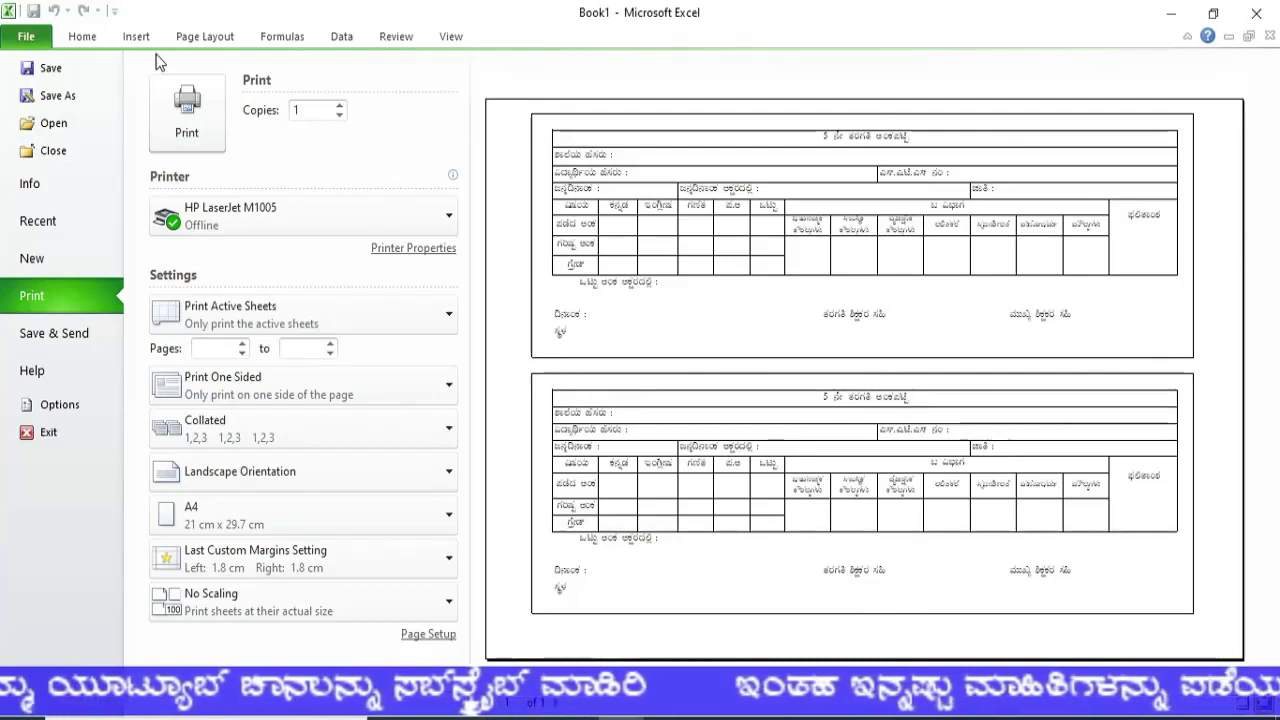
pyautogui.click(195, 40)
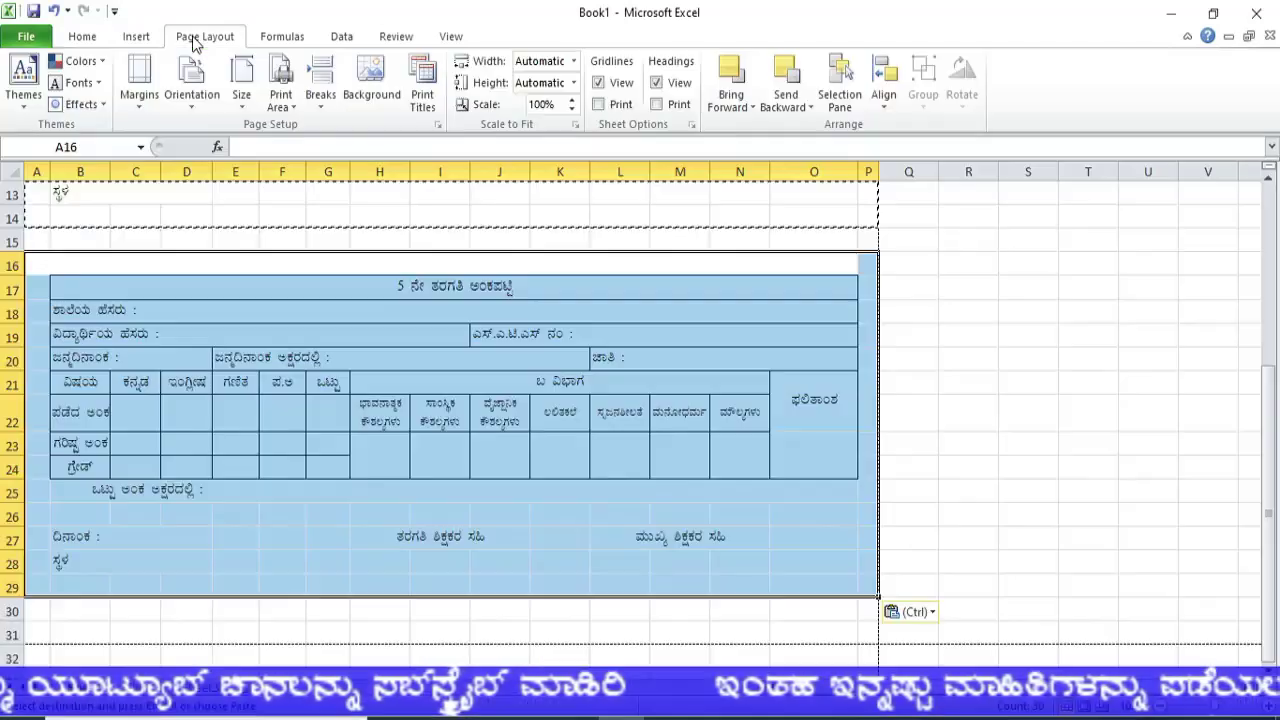
pyautogui.rightClick(14, 245)
pyautogui.click(86, 372)
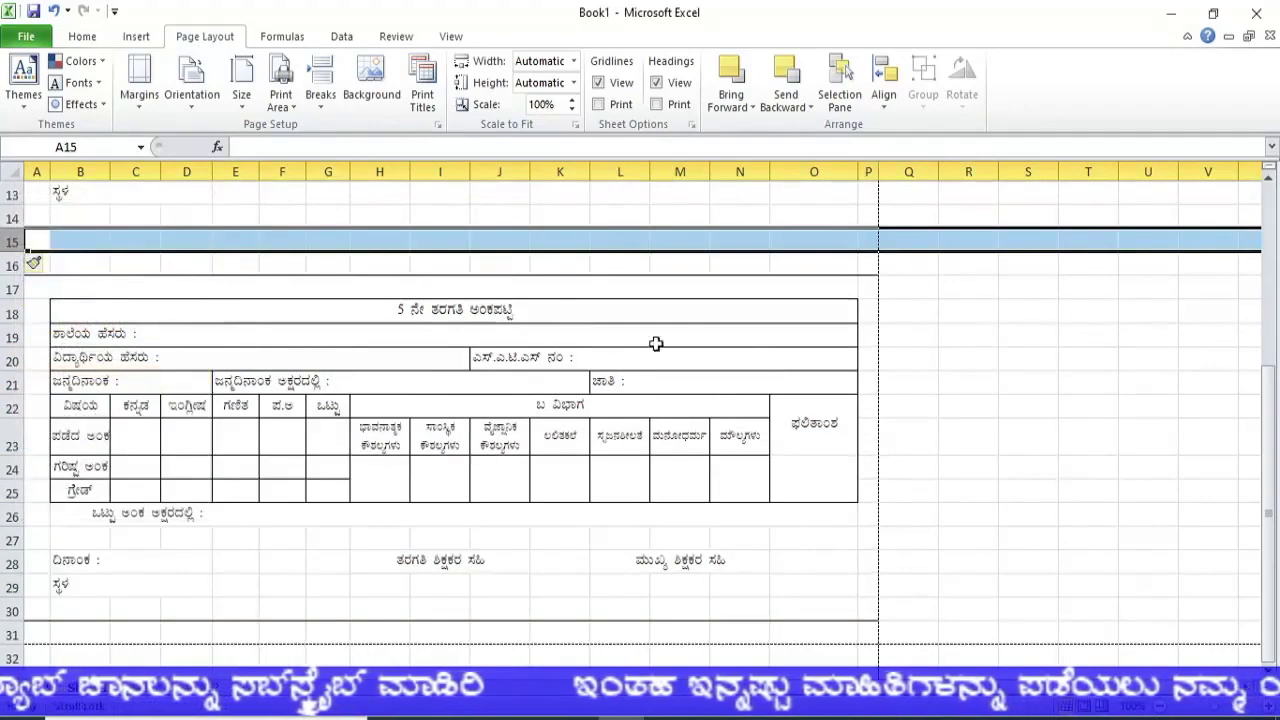
pyautogui.click(906, 562)
pyautogui.scroll(1, 814, 420)
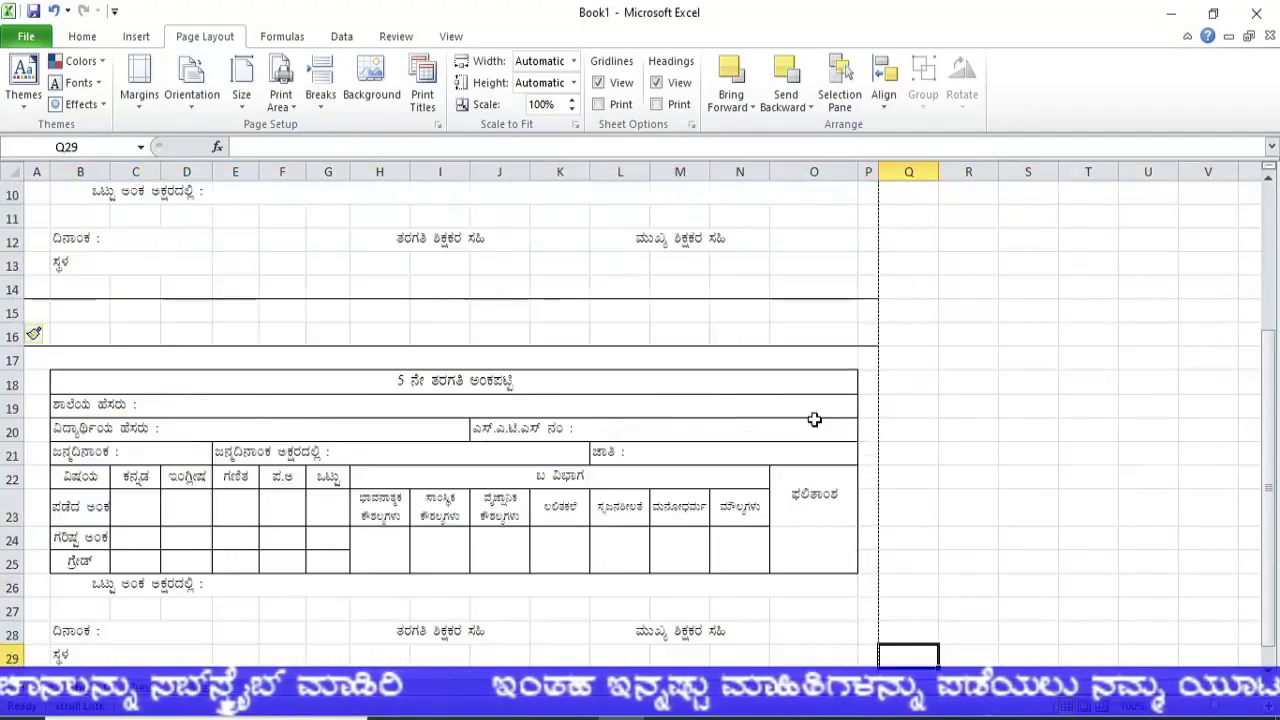
pyautogui.scroll(3, 814, 415)
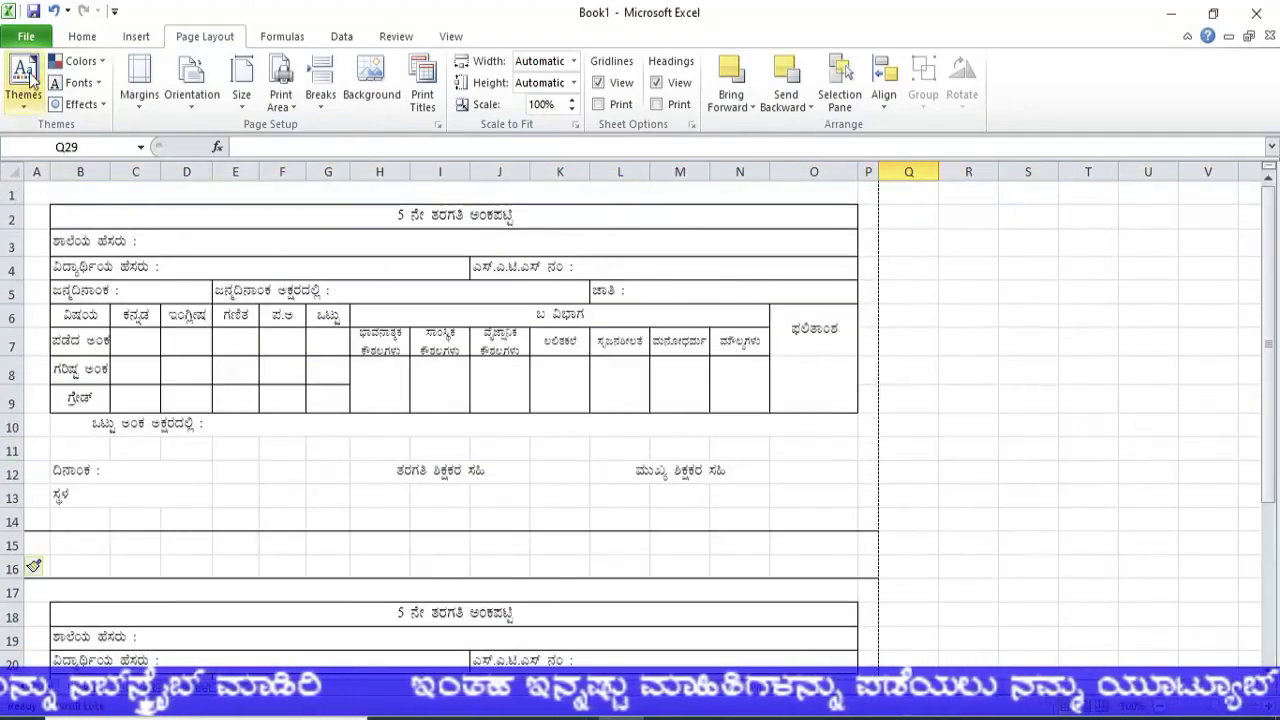
pyautogui.click(30, 38)
pyautogui.click(52, 297)
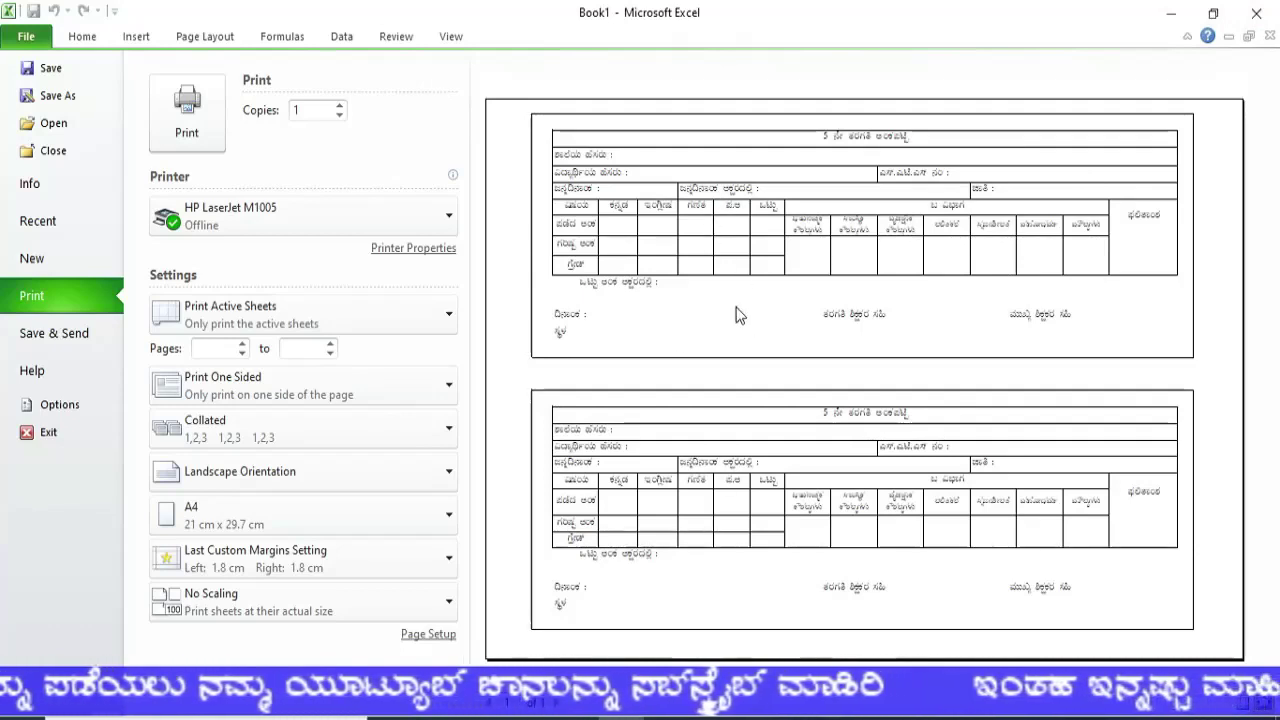
pyautogui.click(86, 40)
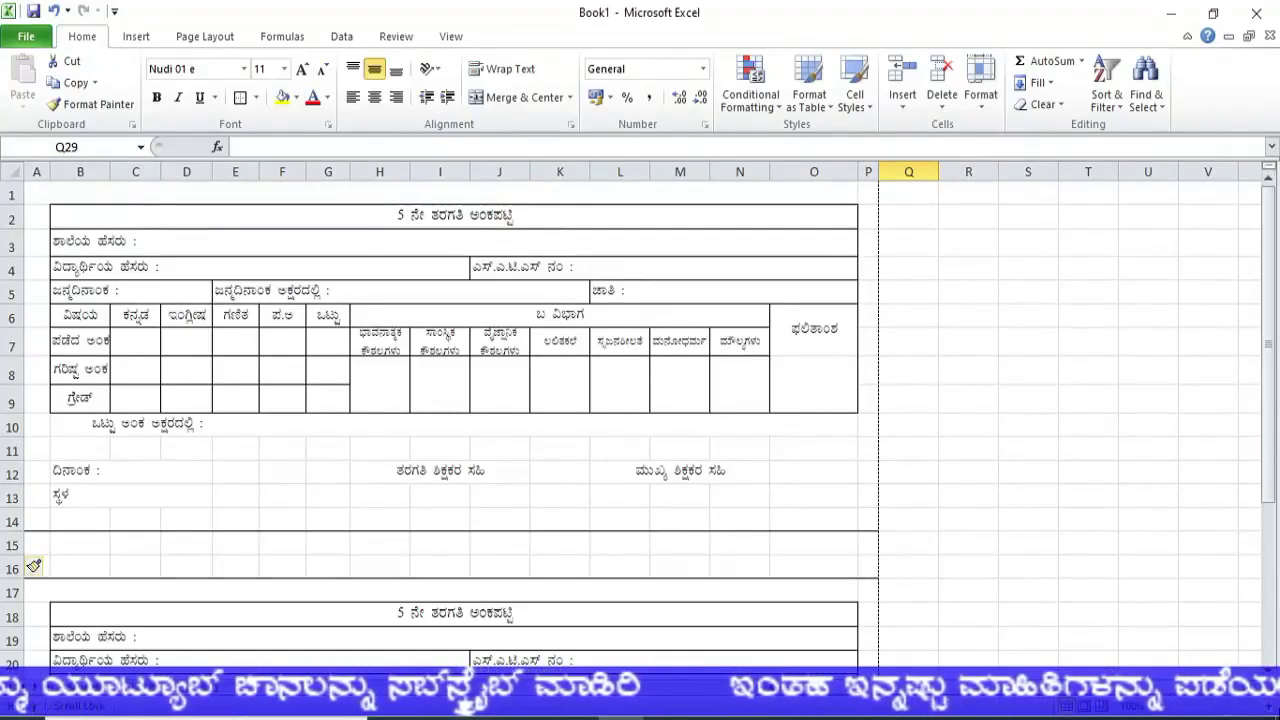
# Zoom in and replace the misspelt character in the J7 skills heading
pyautogui.click(1268, 706)
pyautogui.click(1268, 706)
pyautogui.click(1268, 706)
pyautogui.click(1268, 706)
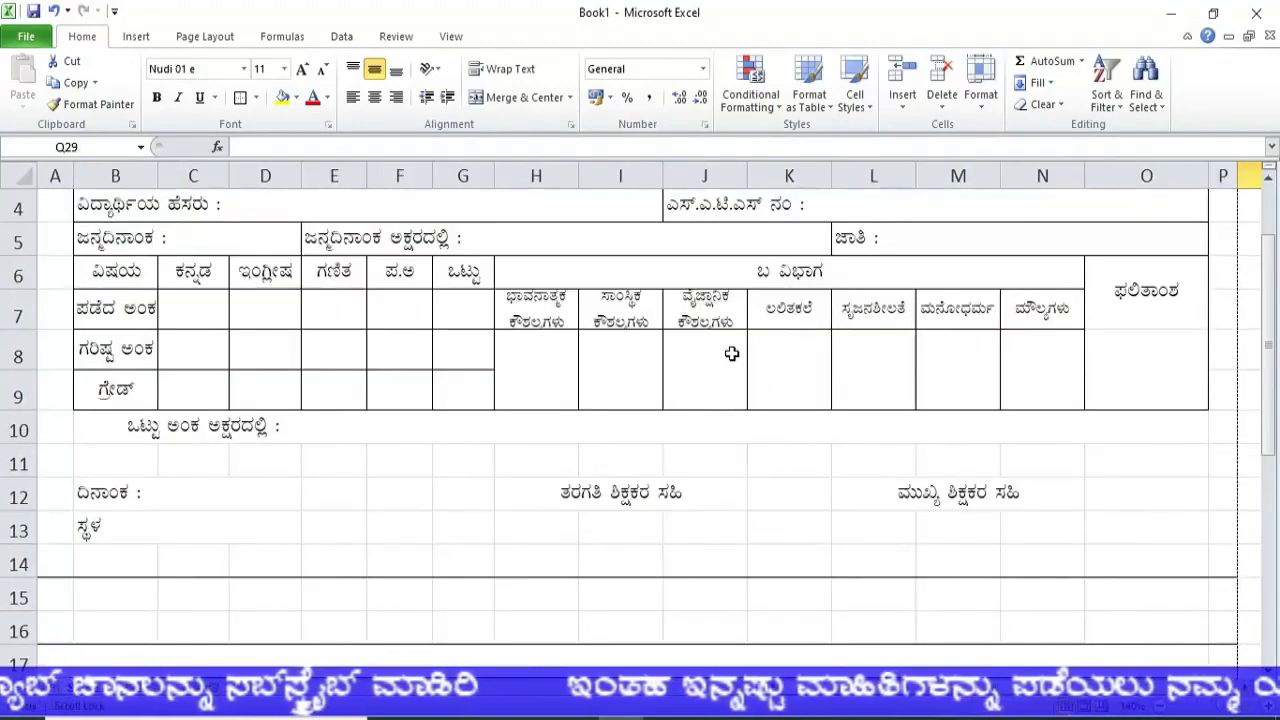
pyautogui.scroll(1, 732, 353)
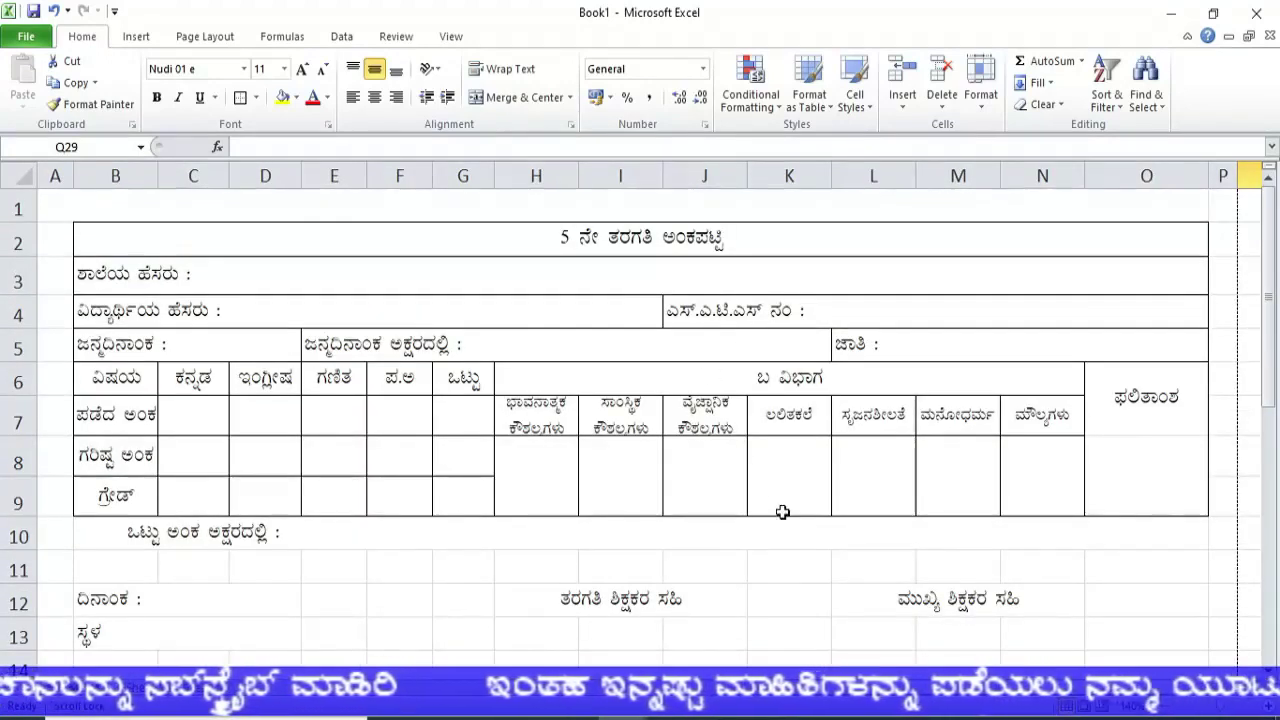
pyautogui.click(706, 415)
pyautogui.doubleClick(706, 415)
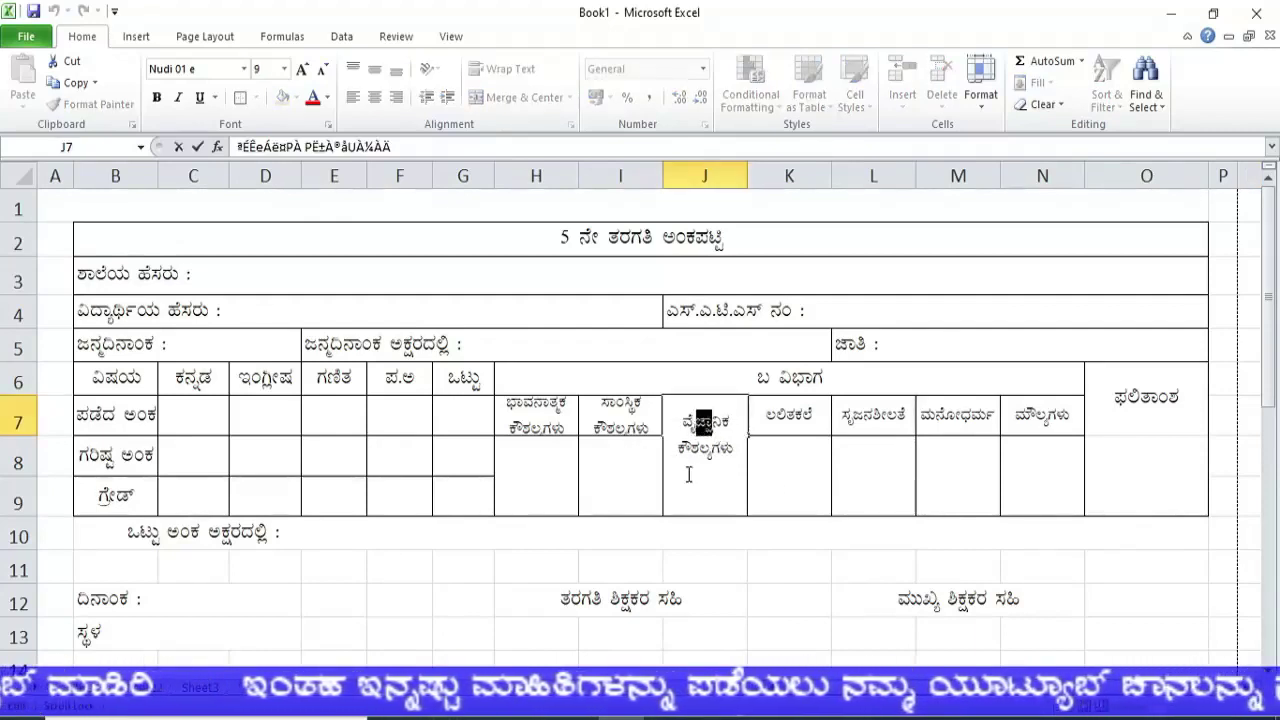
pyautogui.write('ë')
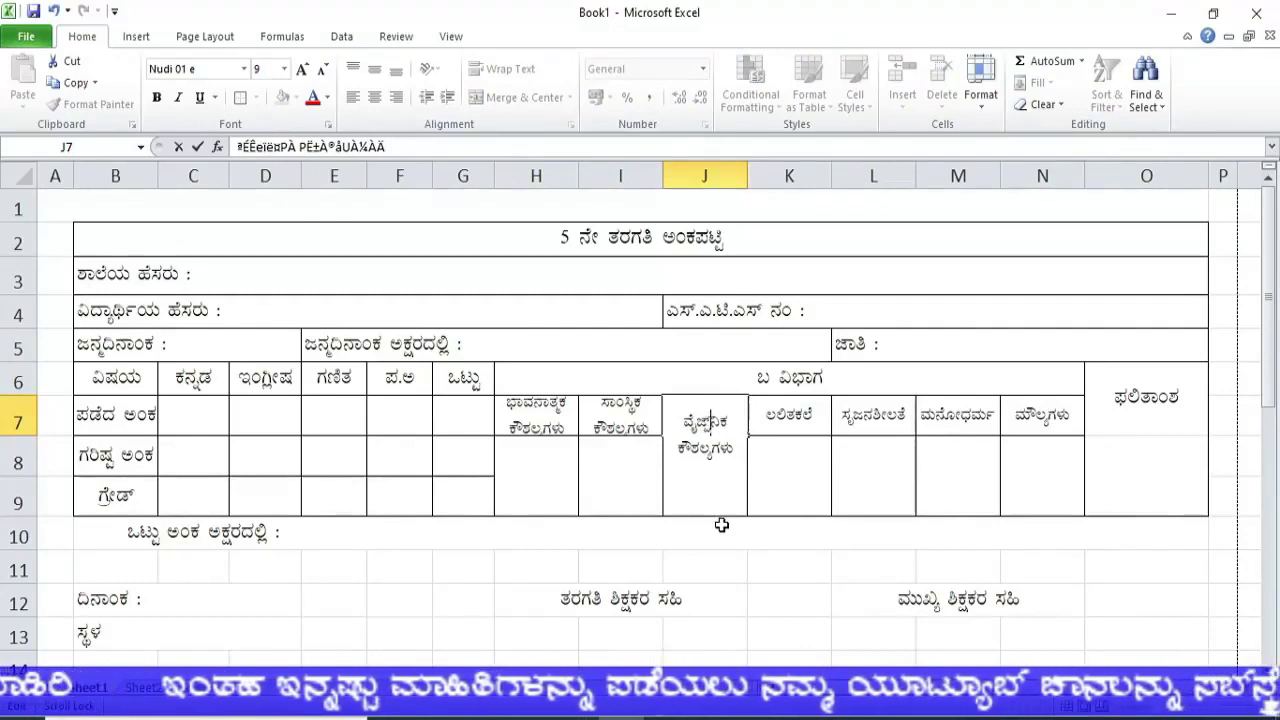
pyautogui.write('dÐ')
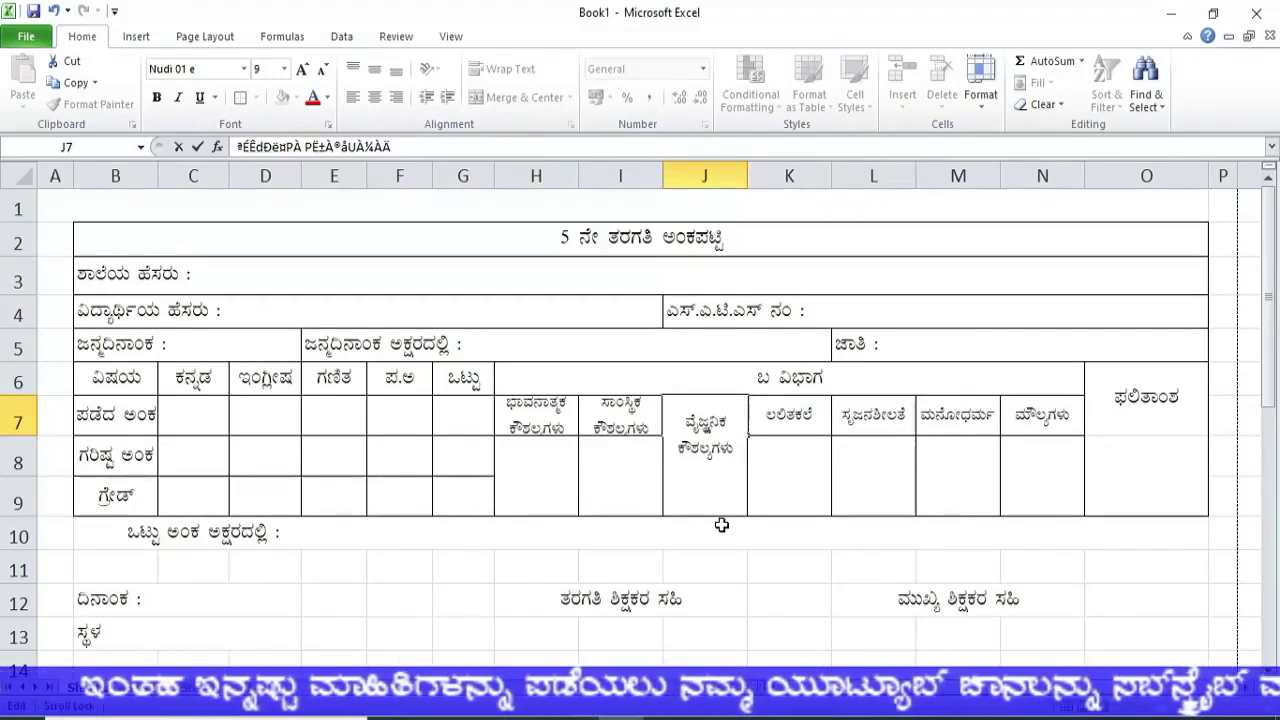
pyautogui.click(826, 490)
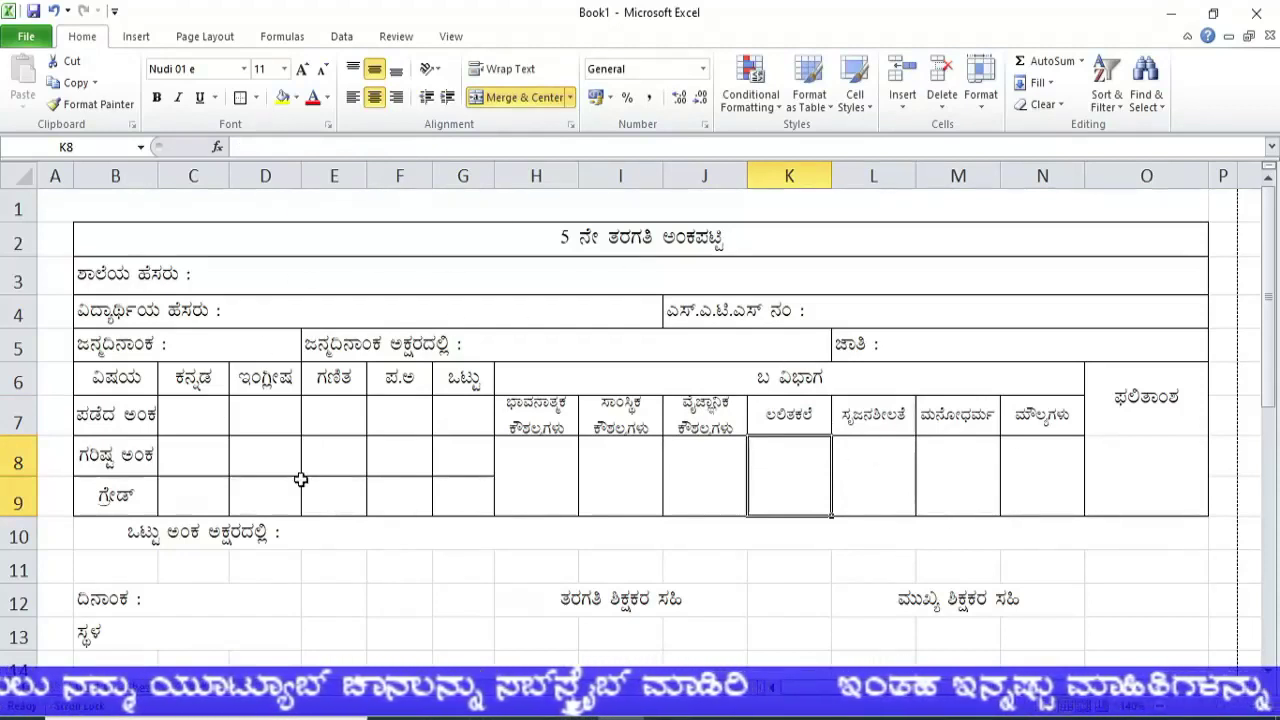
# Scroll through the sheet to review both marks-card copies
pyautogui.scroll(-1, 301, 480)
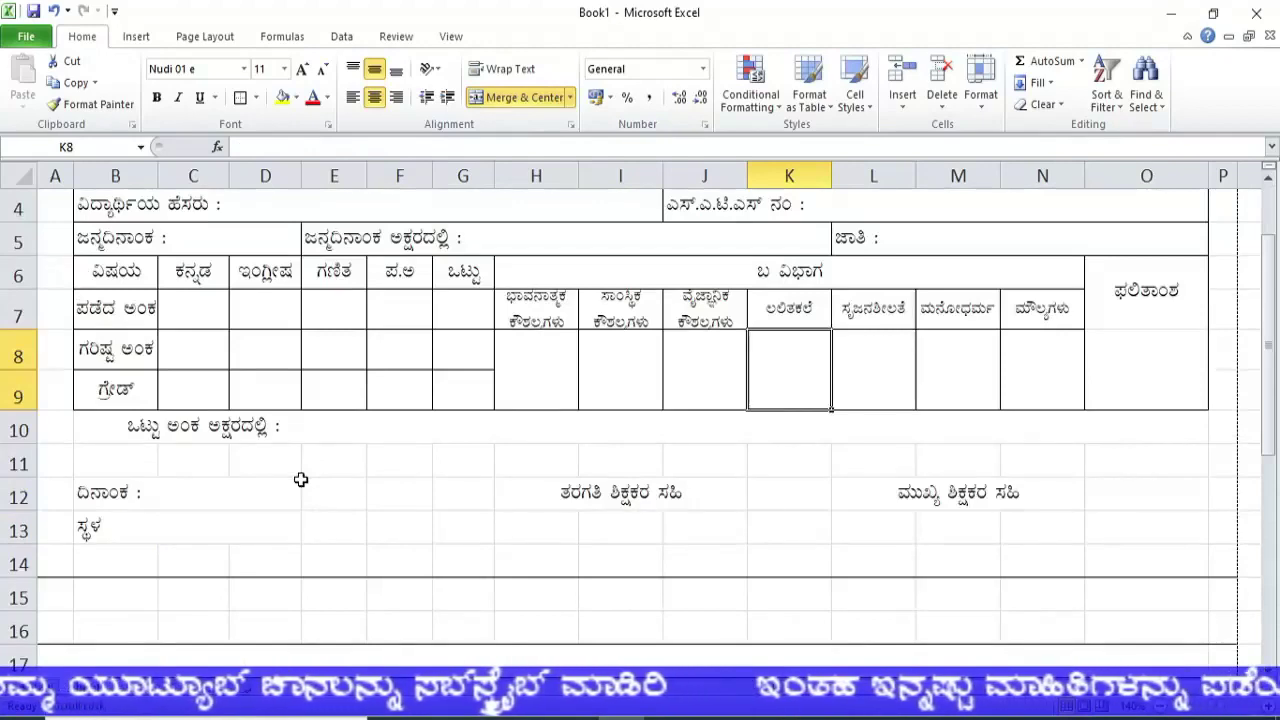
pyautogui.scroll(-1, 301, 480)
pyautogui.scroll(-1, 301, 480)
pyautogui.scroll(-1, 301, 480)
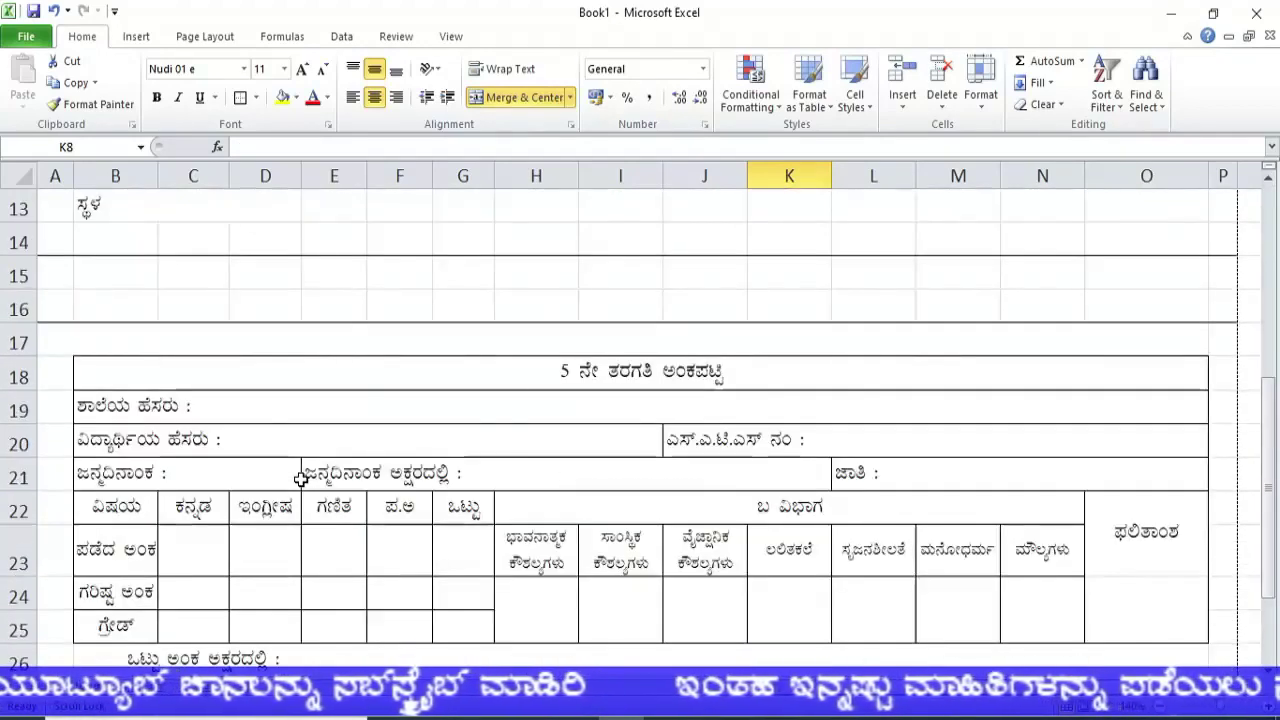
pyautogui.scroll(-1, 301, 480)
pyautogui.scroll(-1, 301, 480)
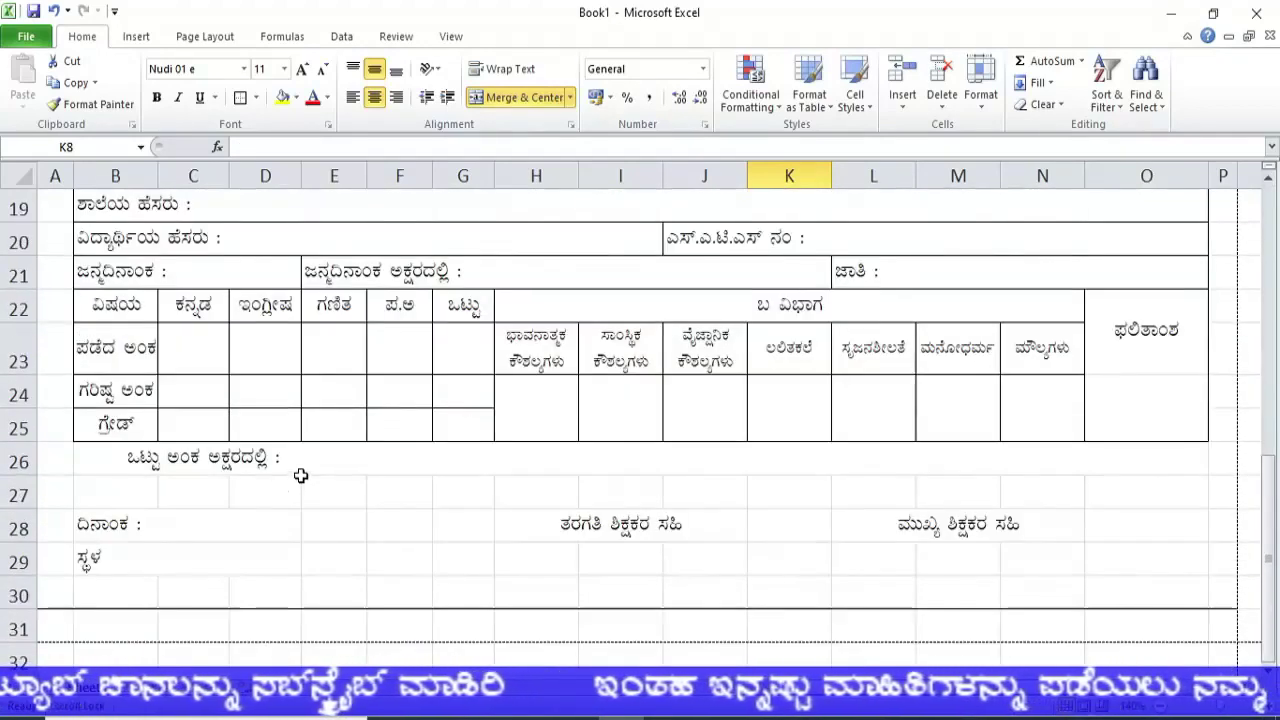
pyautogui.scroll(1, 301, 476)
pyautogui.scroll(2, 301, 476)
pyautogui.scroll(-1, 301, 476)
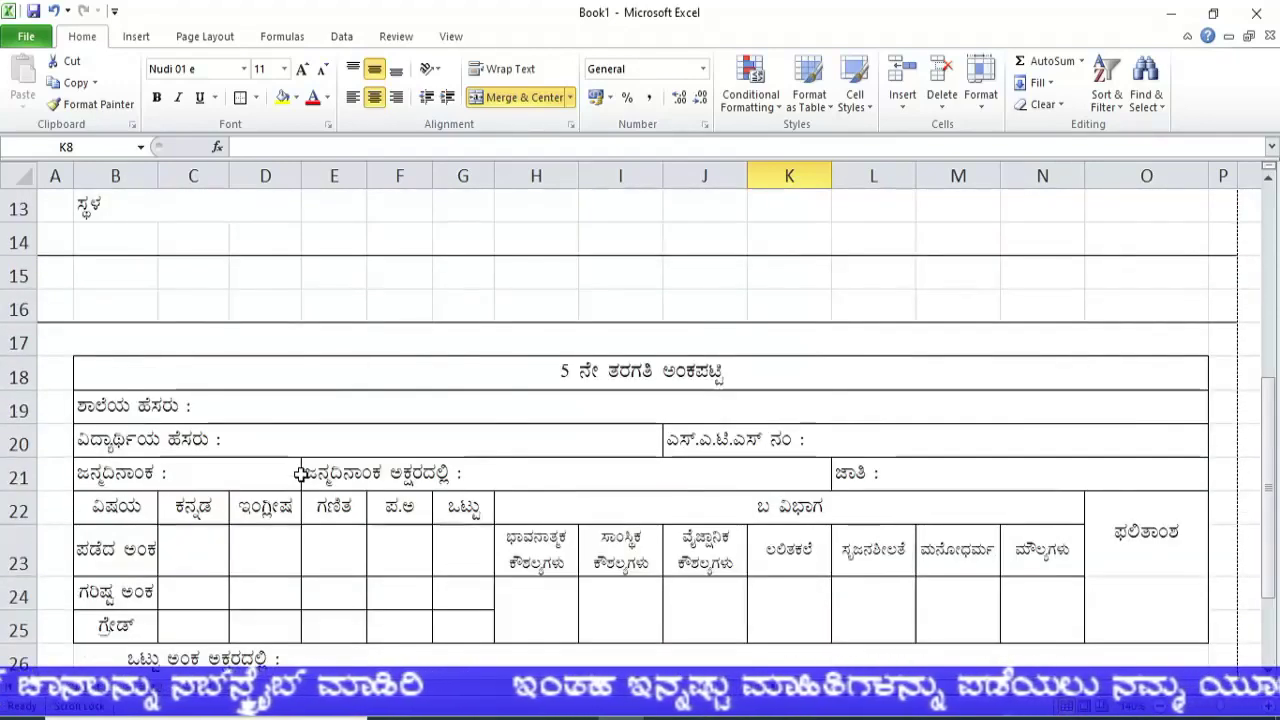
pyautogui.scroll(-1, 301, 474)
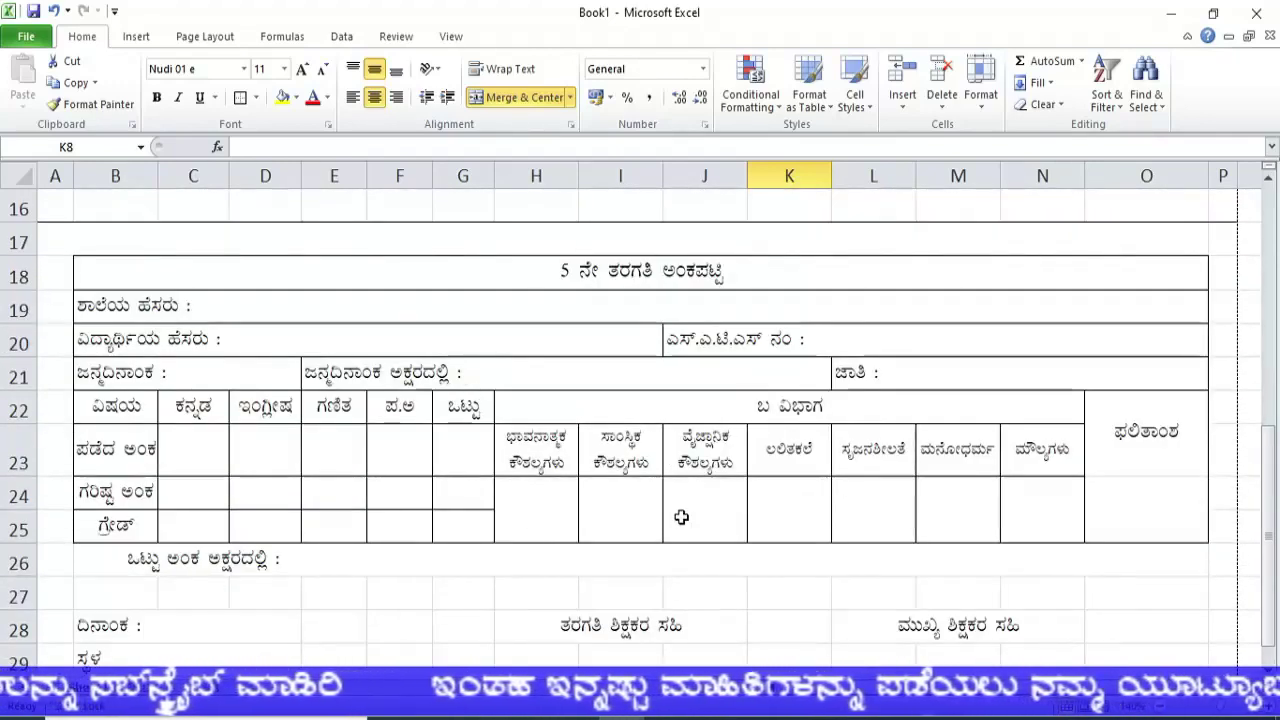
pyautogui.scroll(1, 663, 497)
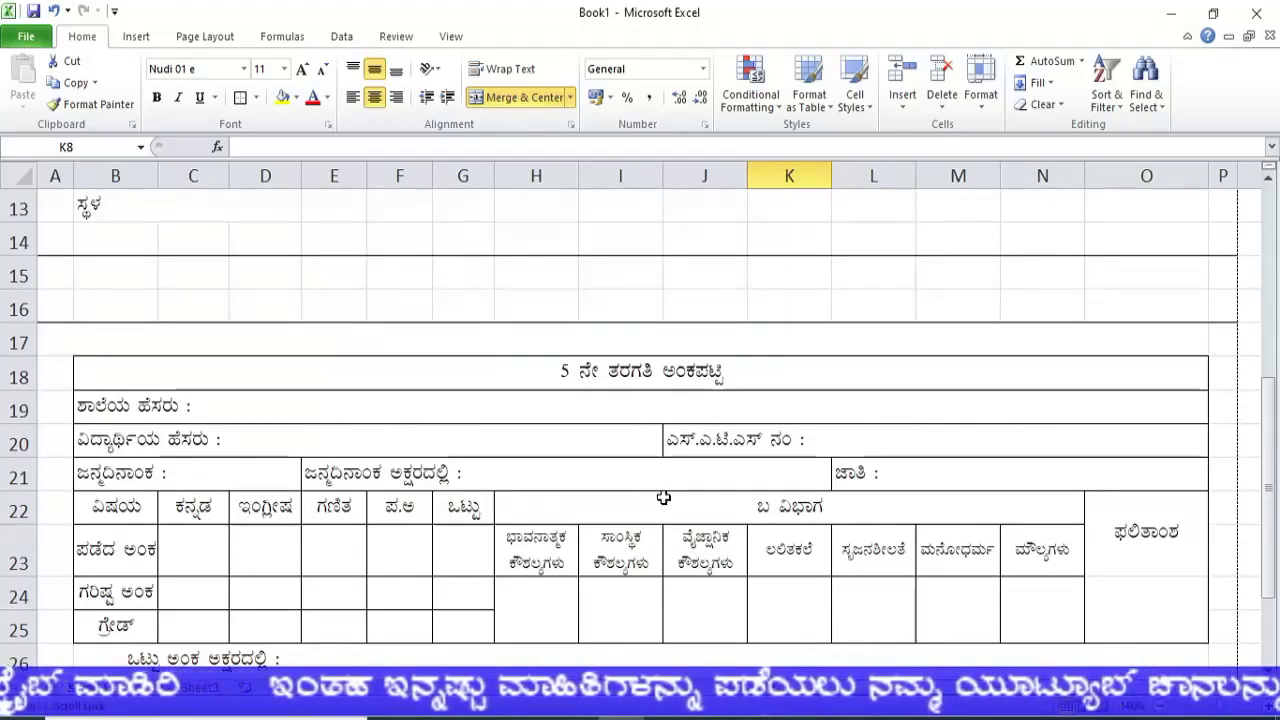
pyautogui.scroll(1, 663, 497)
pyautogui.scroll(3, 670, 482)
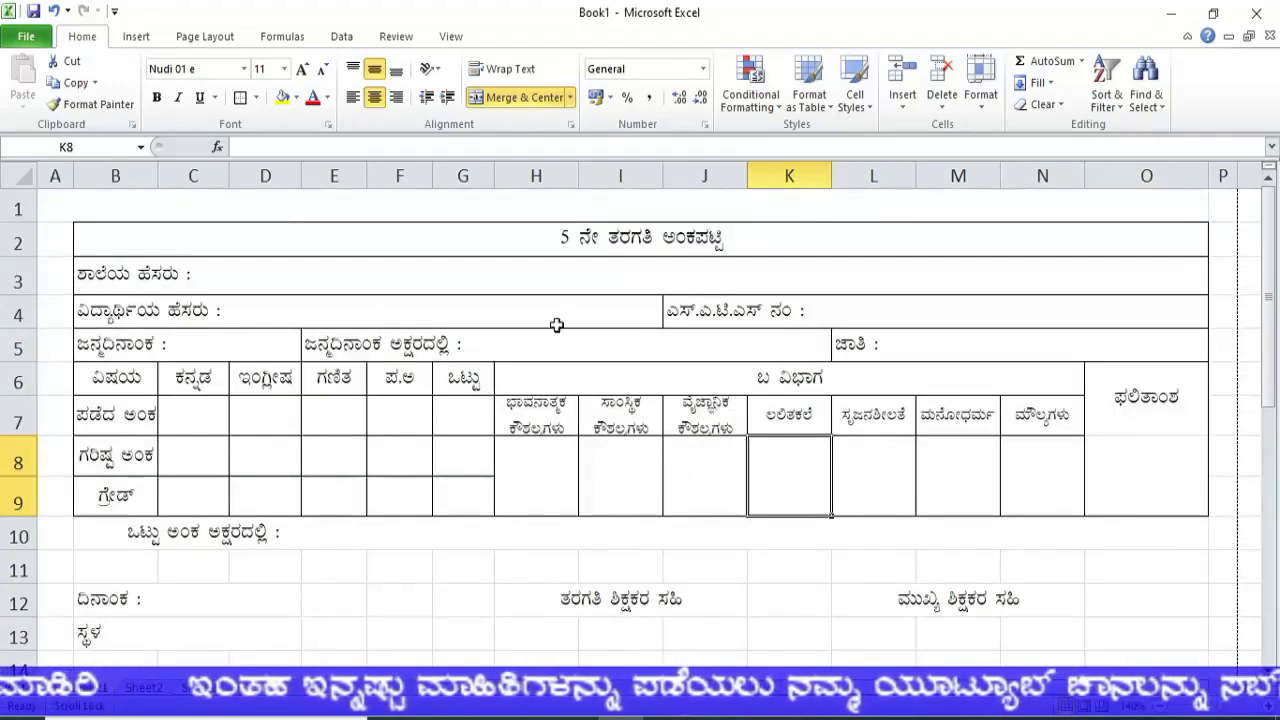
# Set the page orientation to portrait
pyautogui.click(205, 36)
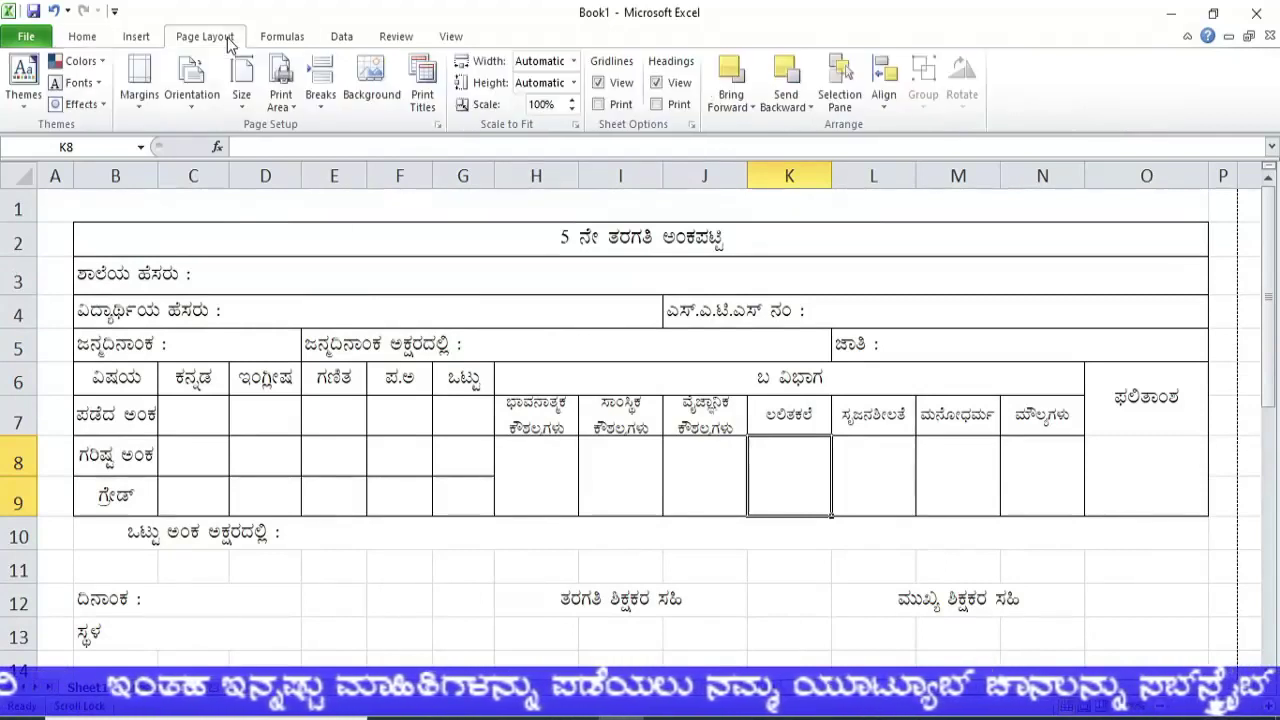
pyautogui.click(192, 90)
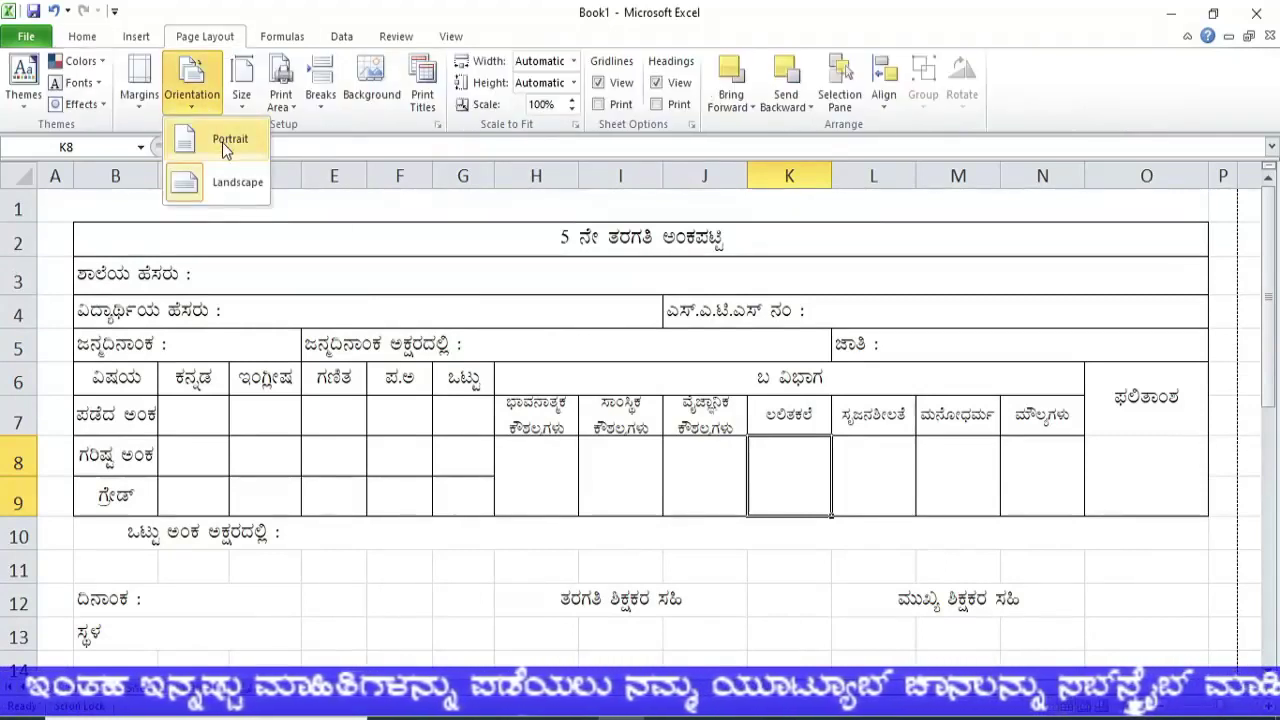
pyautogui.click(222, 142)
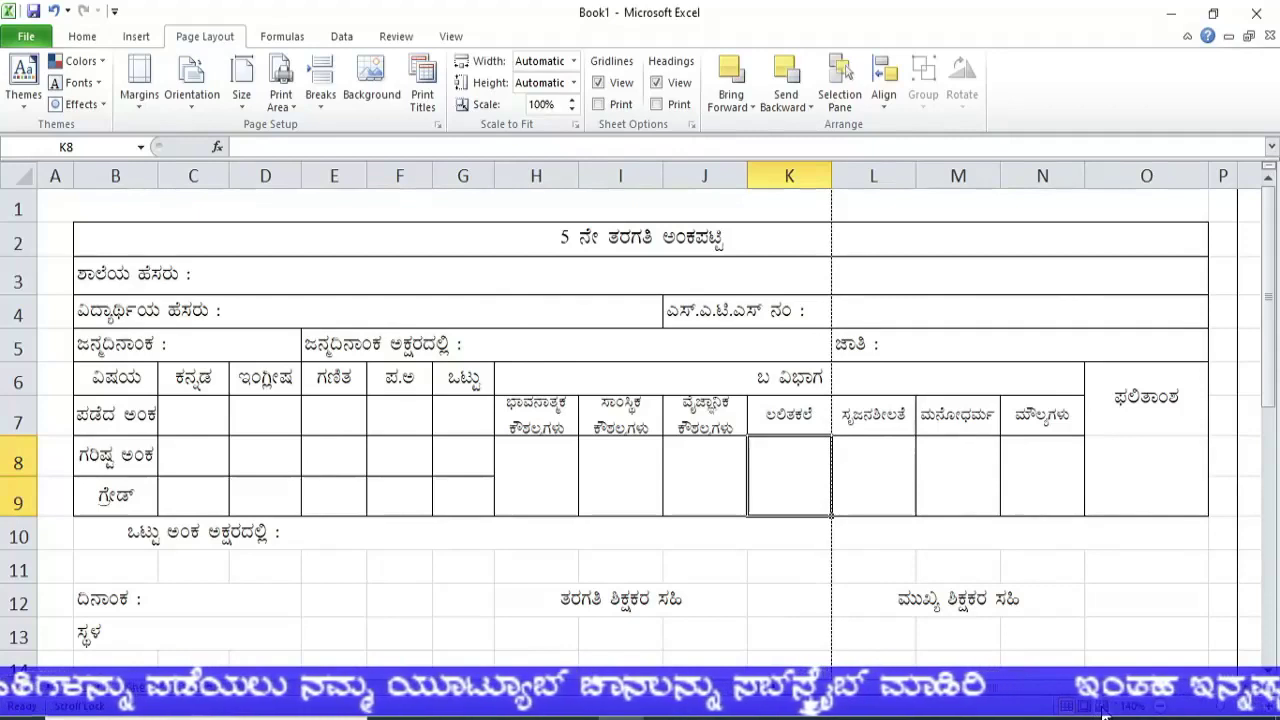
# Move the page break so both cards fit one page, then return to Normal view
pyautogui.click(1103, 707)
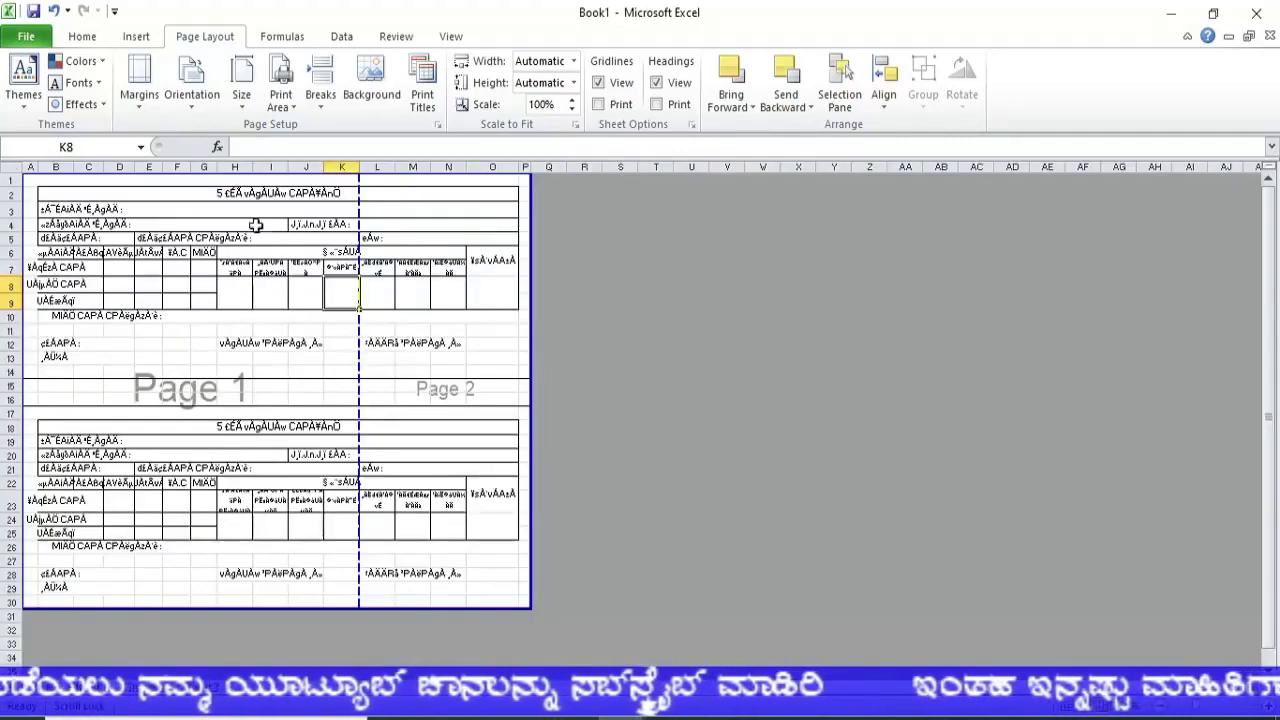
pyautogui.click(177, 345)
pyautogui.click(445, 370)
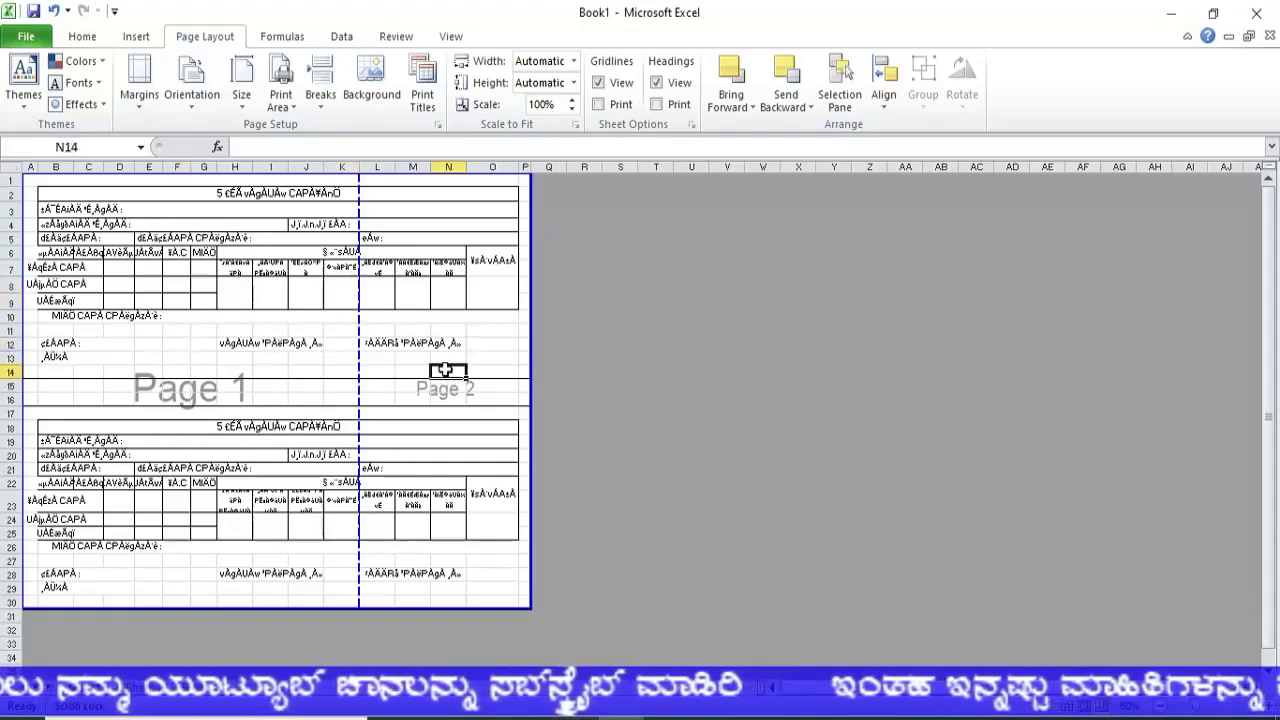
pyautogui.moveTo(362, 298); pyautogui.dragTo(527, 296)
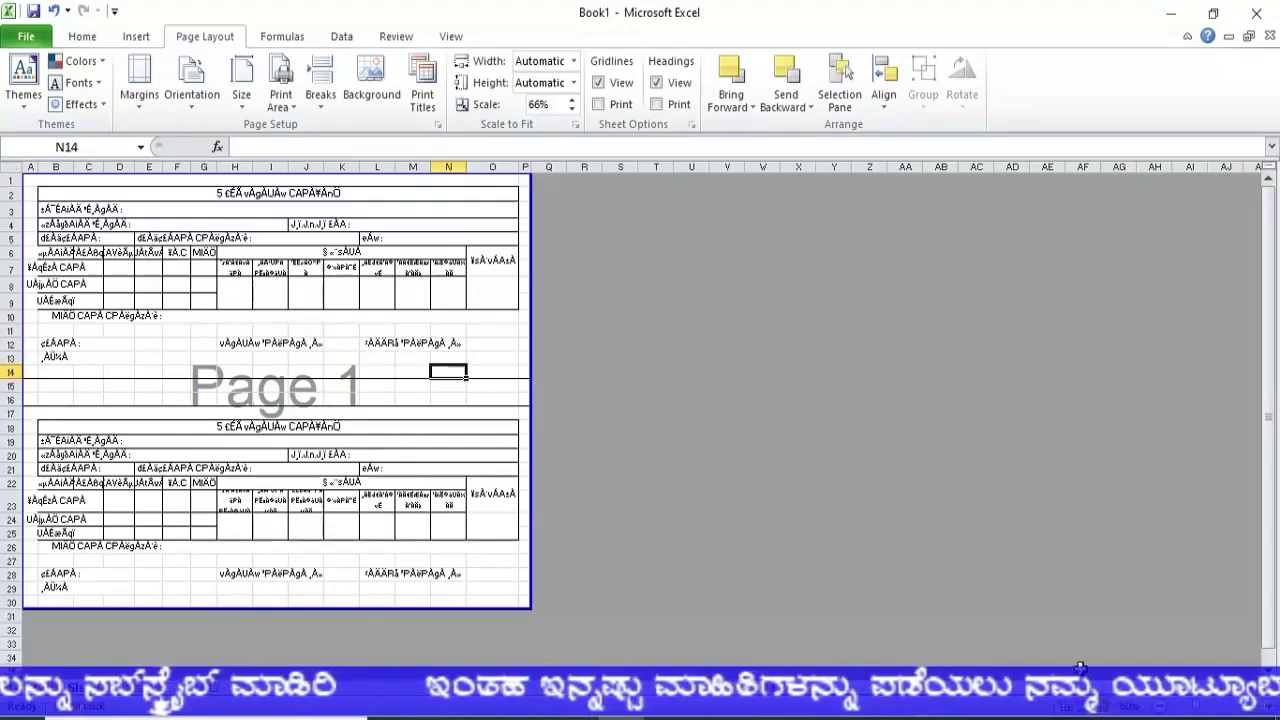
pyautogui.click(1068, 712)
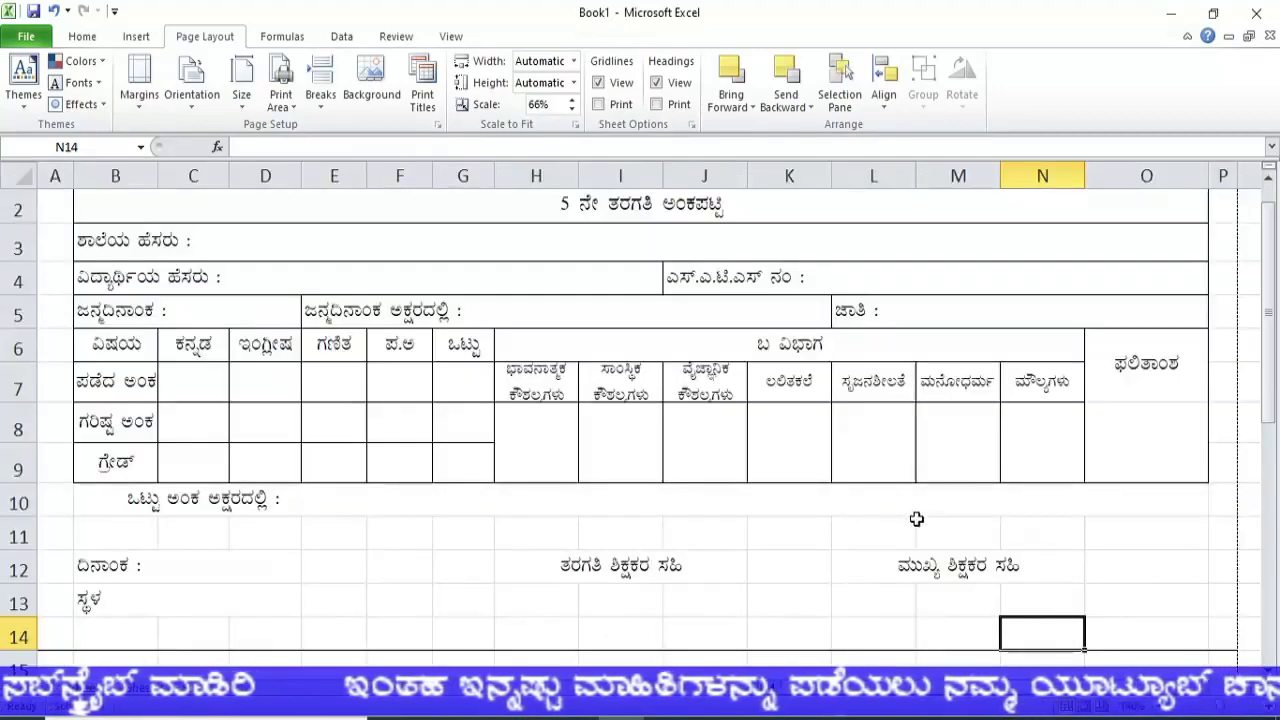
pyautogui.click(22, 36)
pyautogui.click(30, 298)
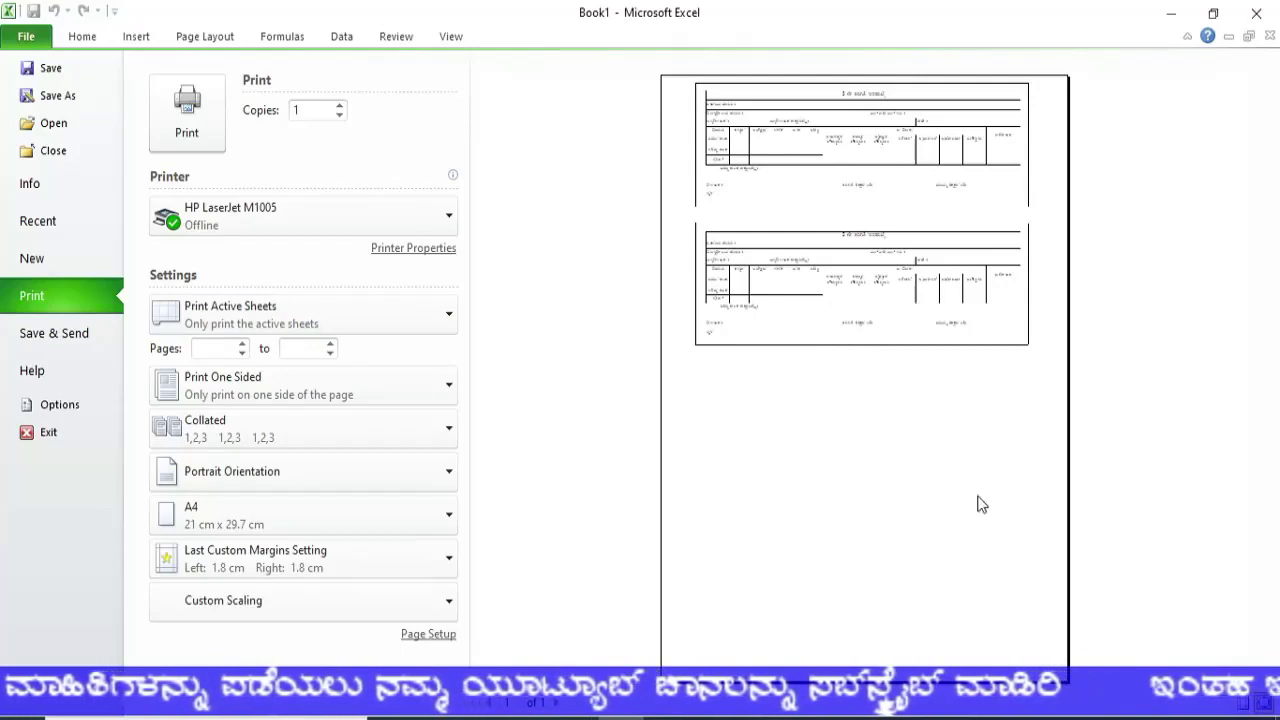
pyautogui.click(193, 40)
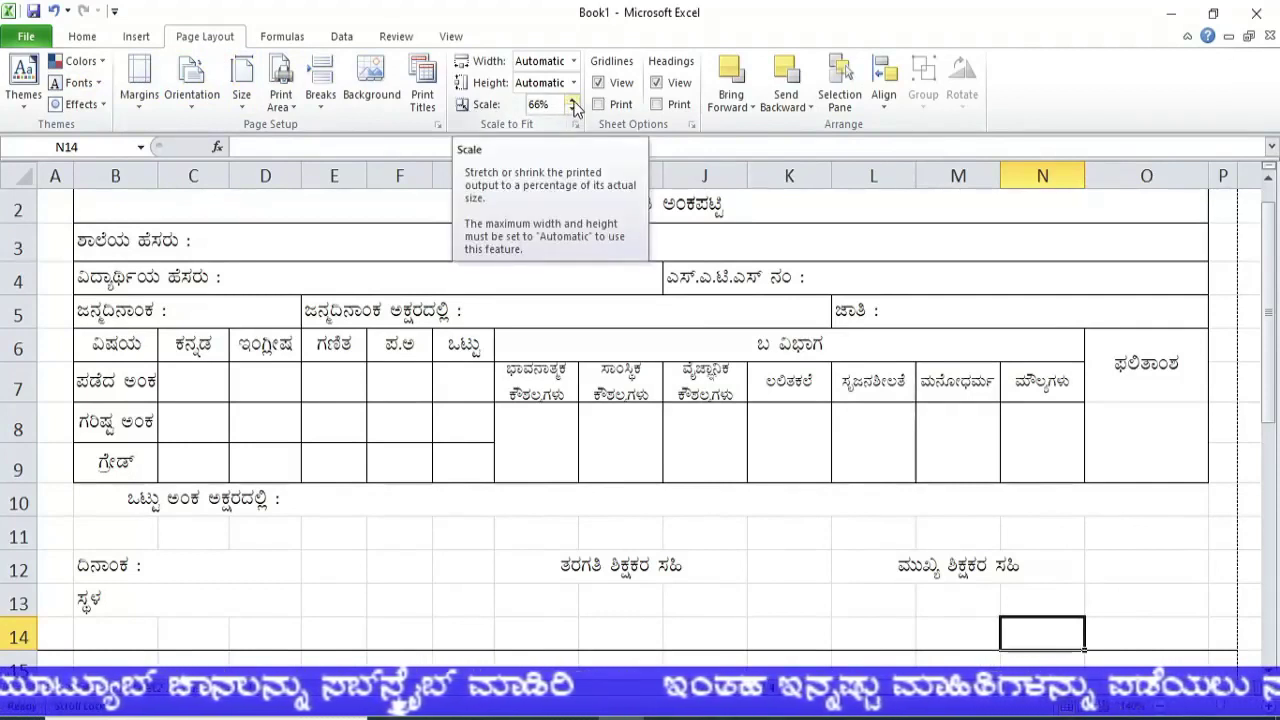
# Raise the print scale to 100% and make column C slightly narrower
pyautogui.click(573, 100)
pyautogui.click(573, 100)
pyautogui.click(573, 100)
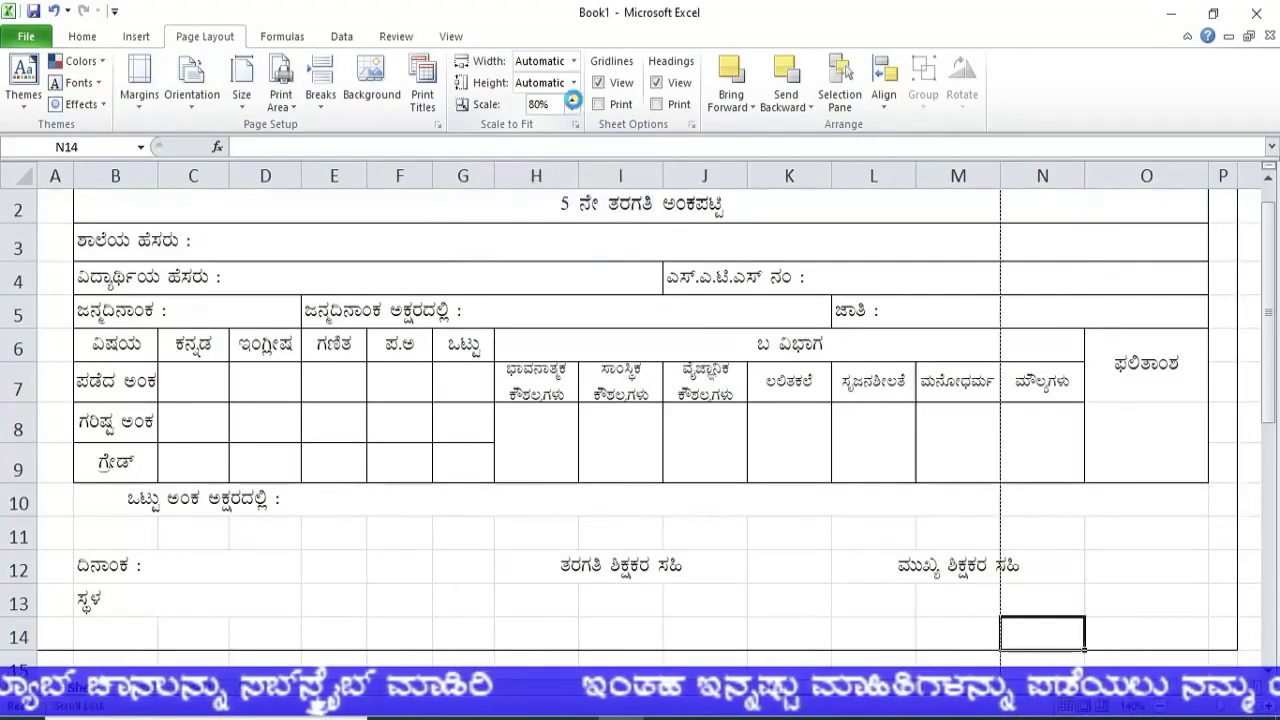
pyautogui.click(573, 100)
pyautogui.click(573, 100)
pyautogui.click(573, 100)
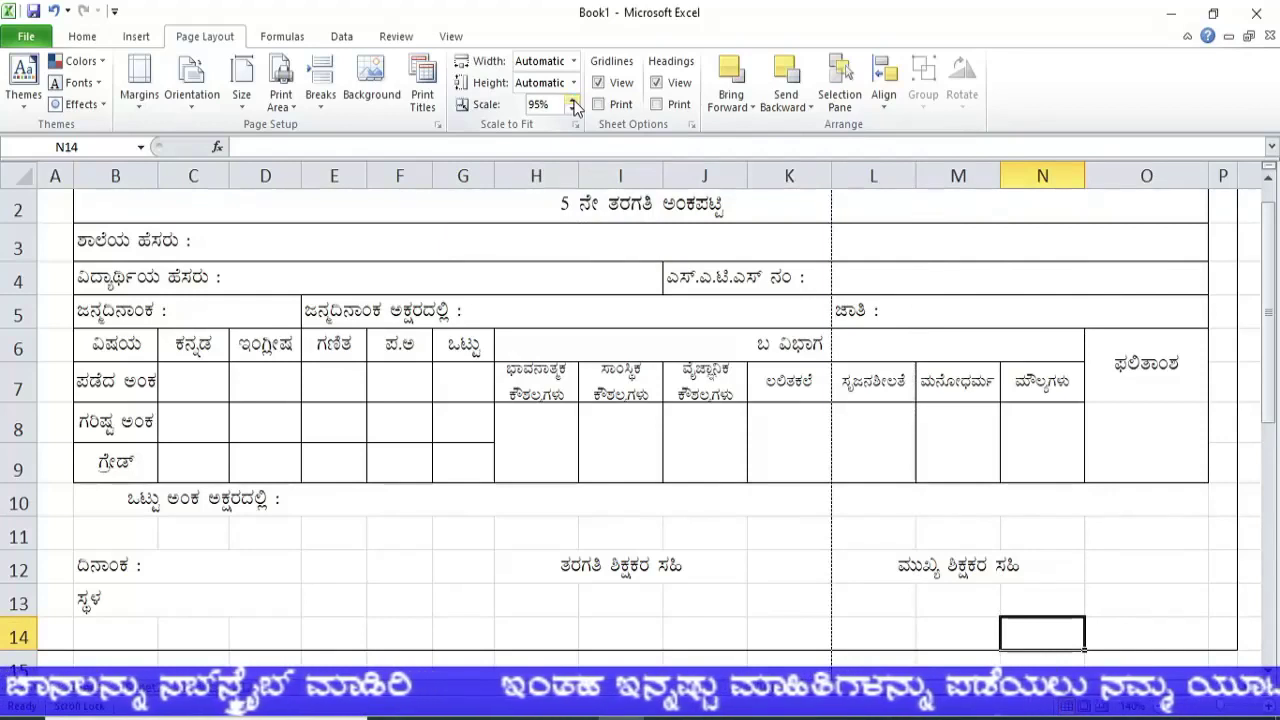
pyautogui.click(573, 100)
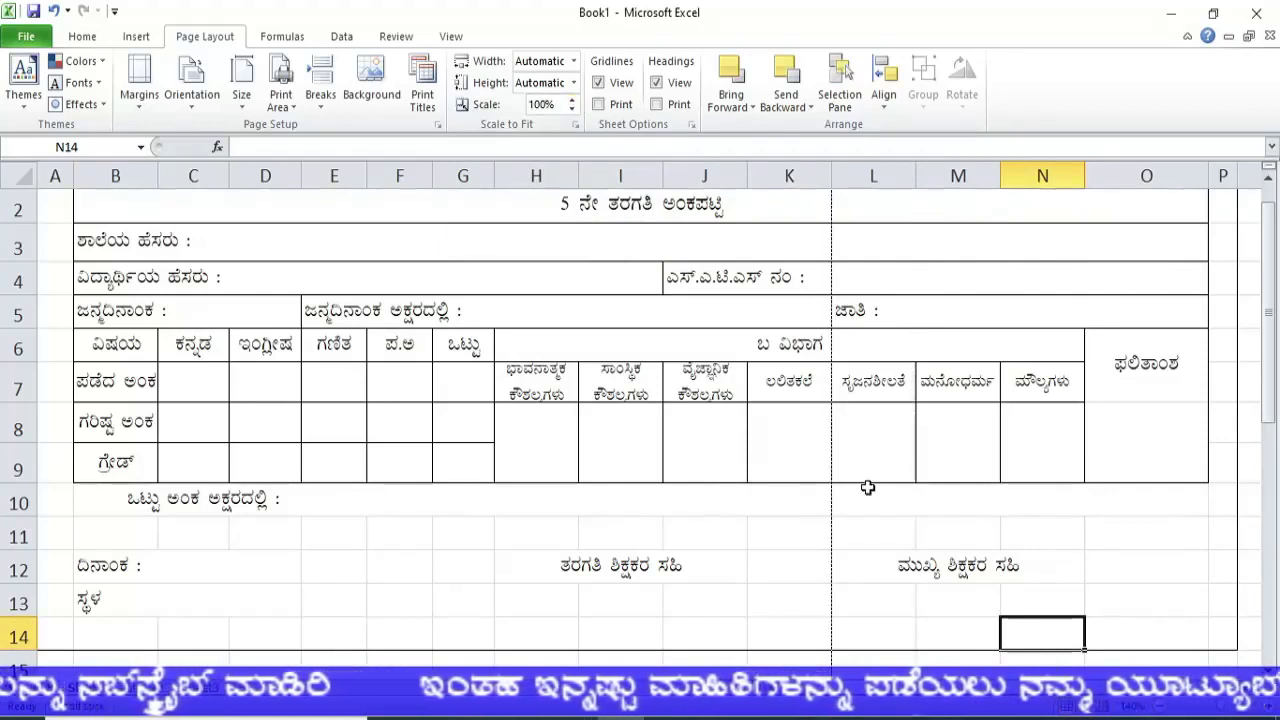
pyautogui.scroll(1, 868, 487)
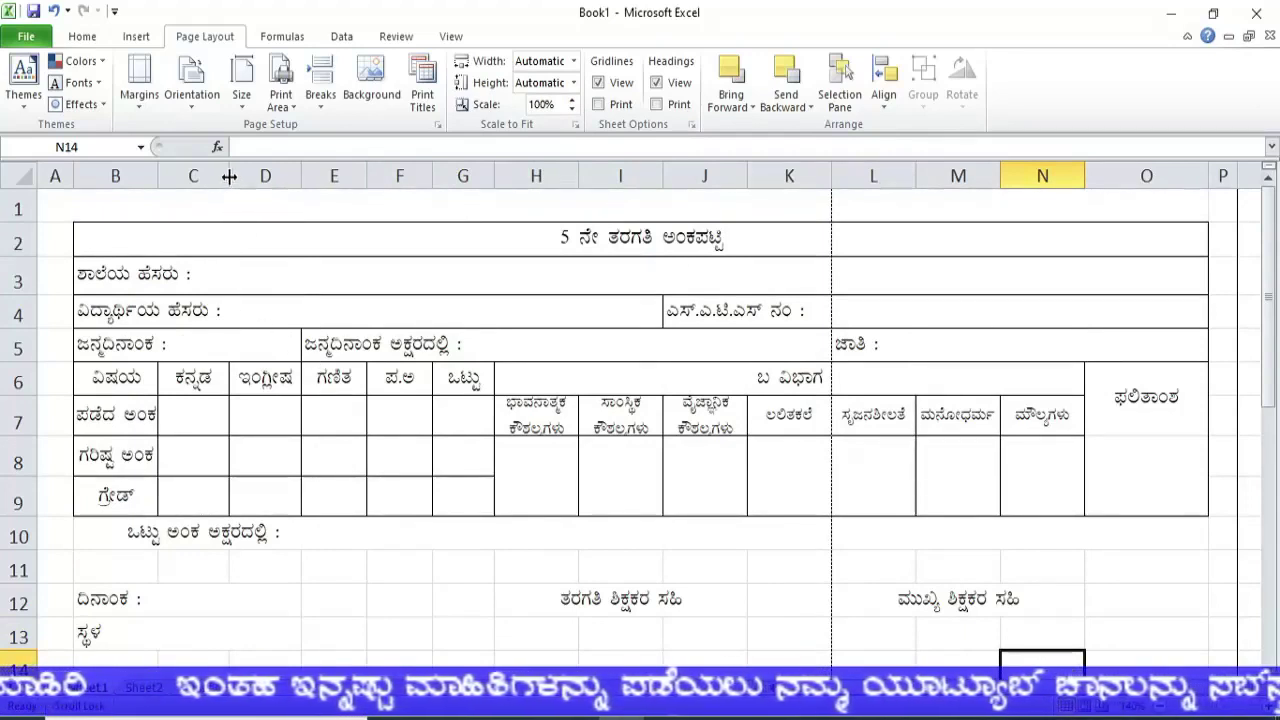
pyautogui.moveTo(229, 176)
pyautogui.mouseDown()
pyautogui.moveTo(217, 176)
pyautogui.moveTo(339, 176)
pyautogui.mouseUp()
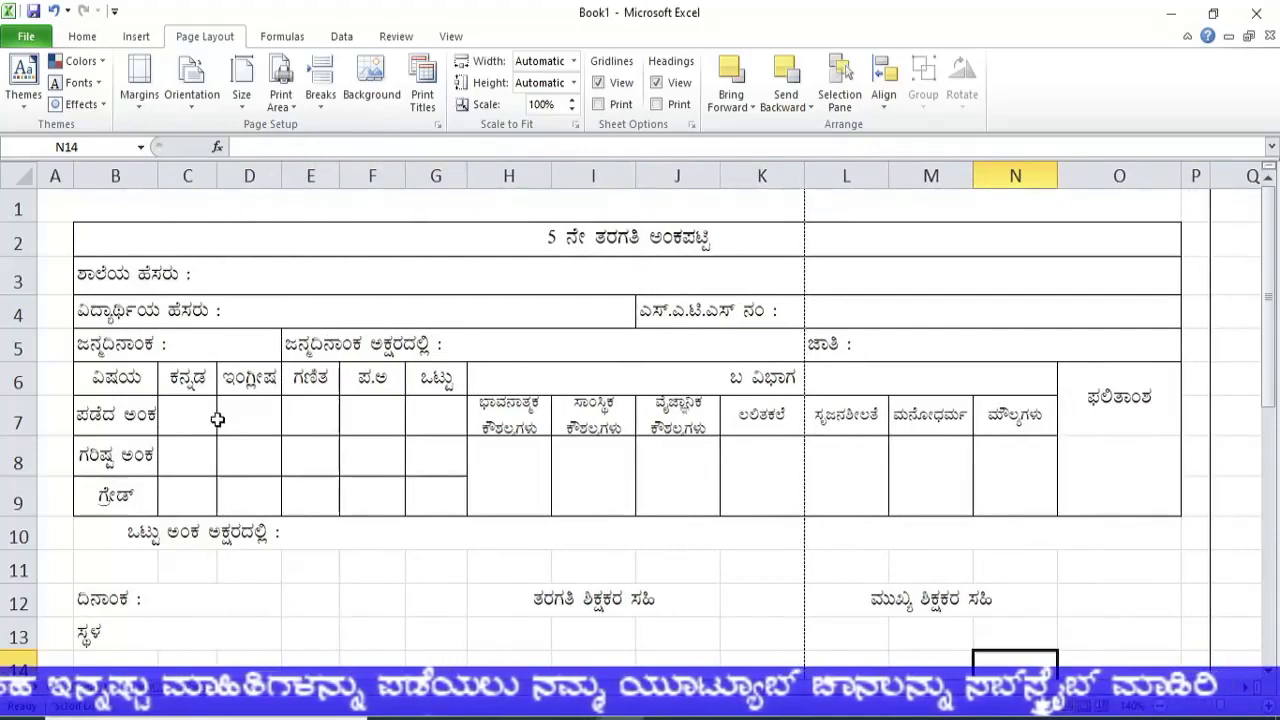
# Set the marks columns C to G to column width 5
pyautogui.click(186, 414)
pyautogui.click(90, 38)
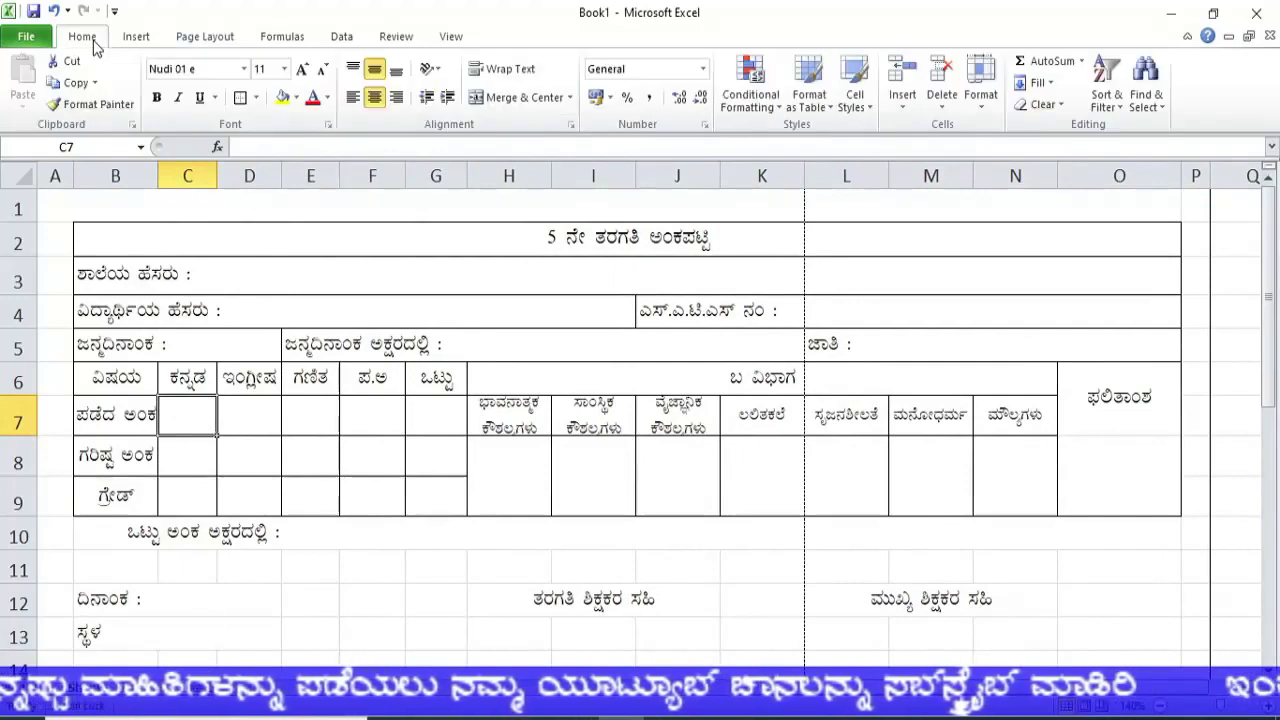
pyautogui.click(984, 104)
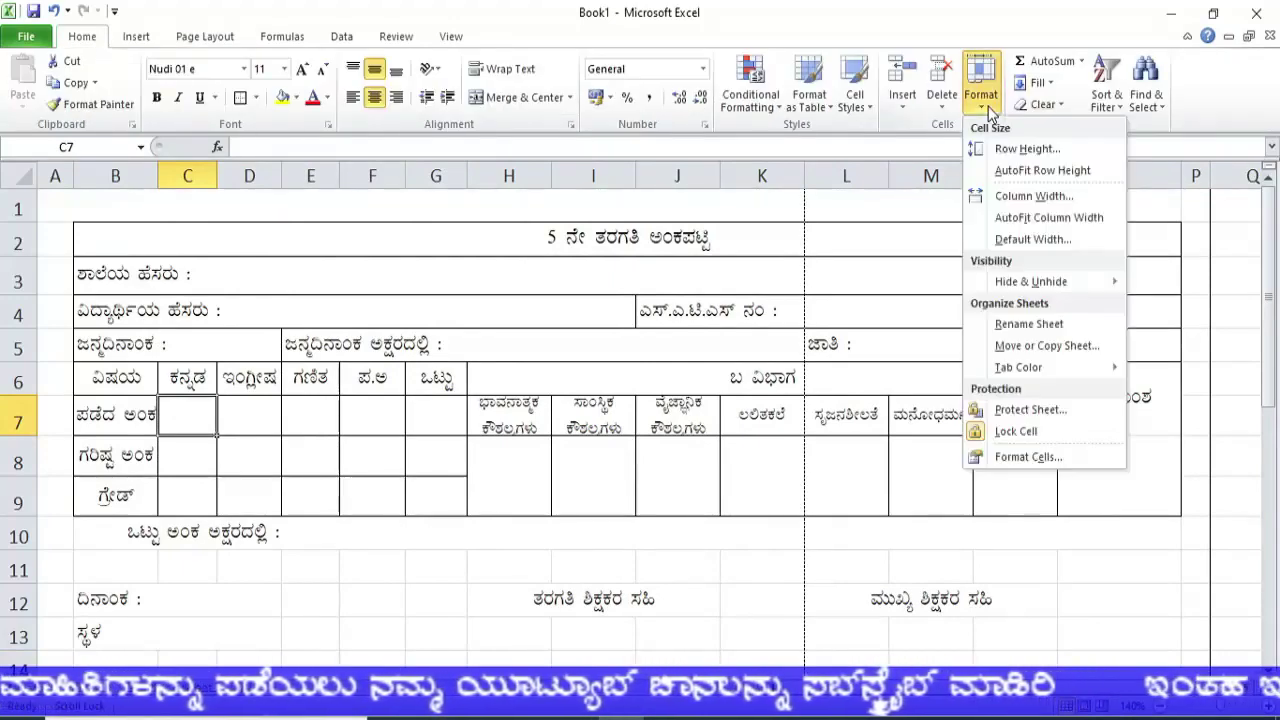
pyautogui.click(1013, 198)
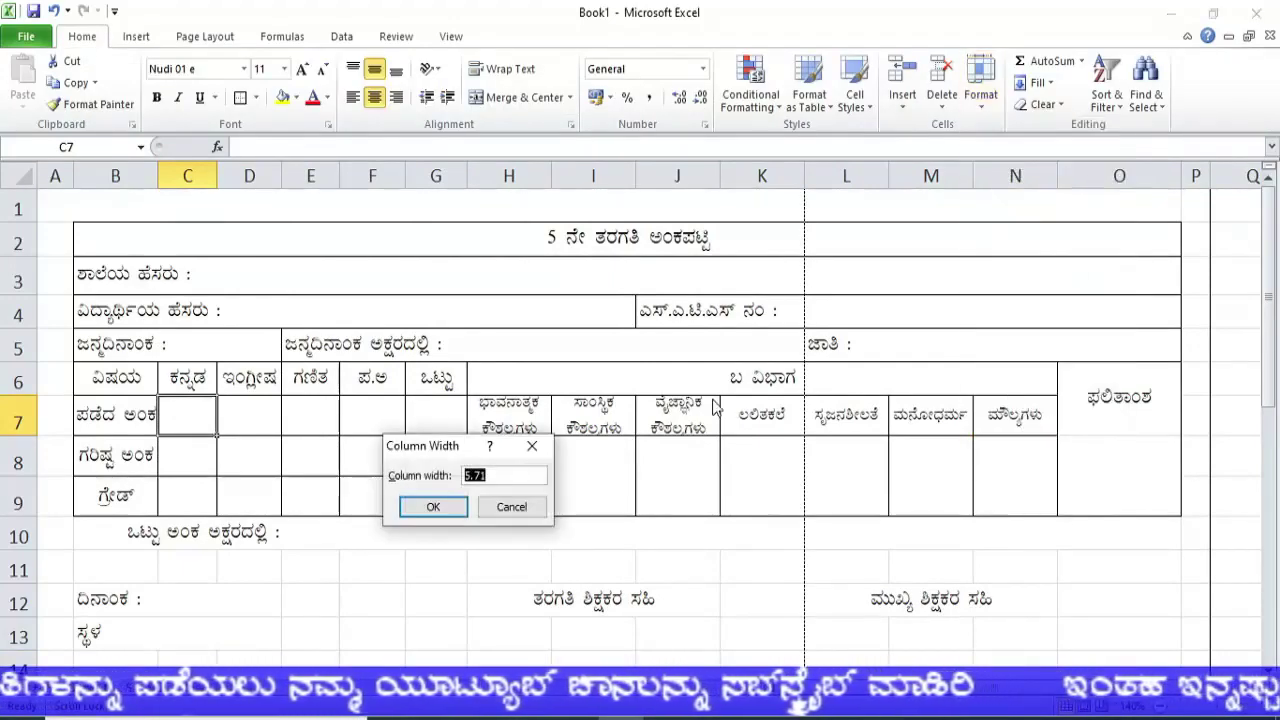
pyautogui.click(443, 508)
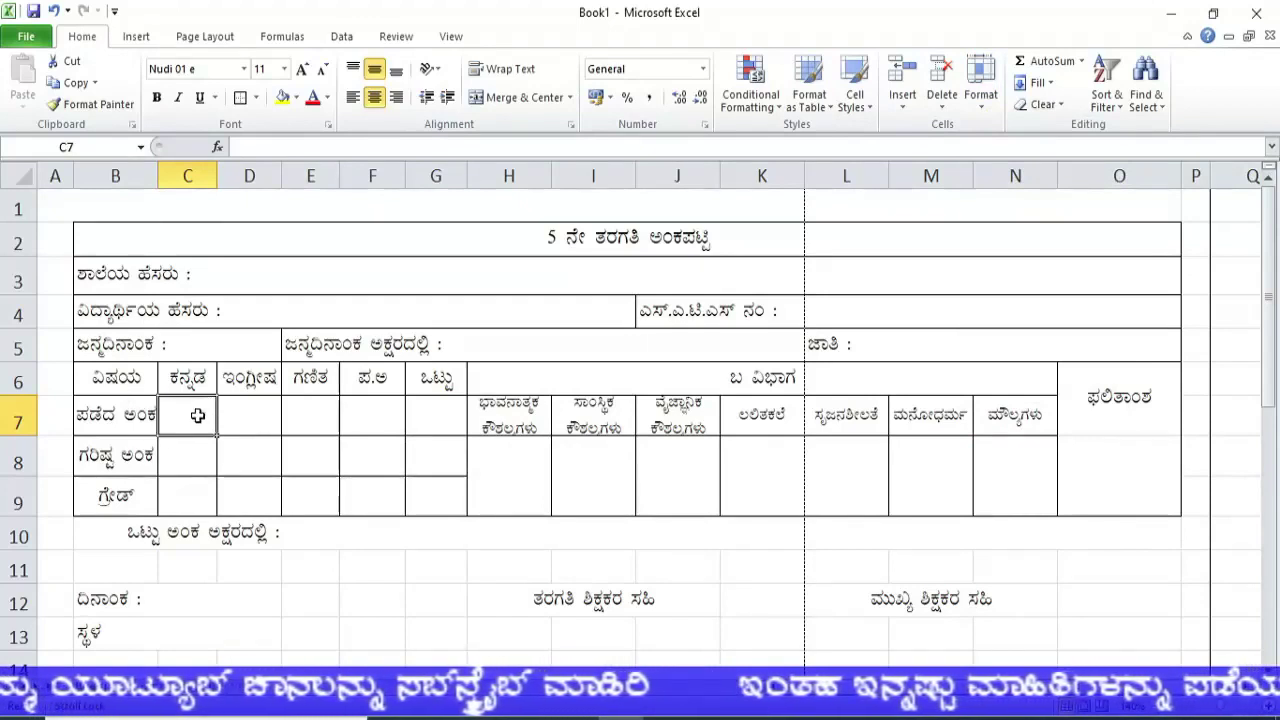
pyautogui.moveTo(197, 406)
pyautogui.mouseDown()
pyautogui.moveTo(431, 420)
pyautogui.moveTo(451, 484)
pyautogui.mouseUp()
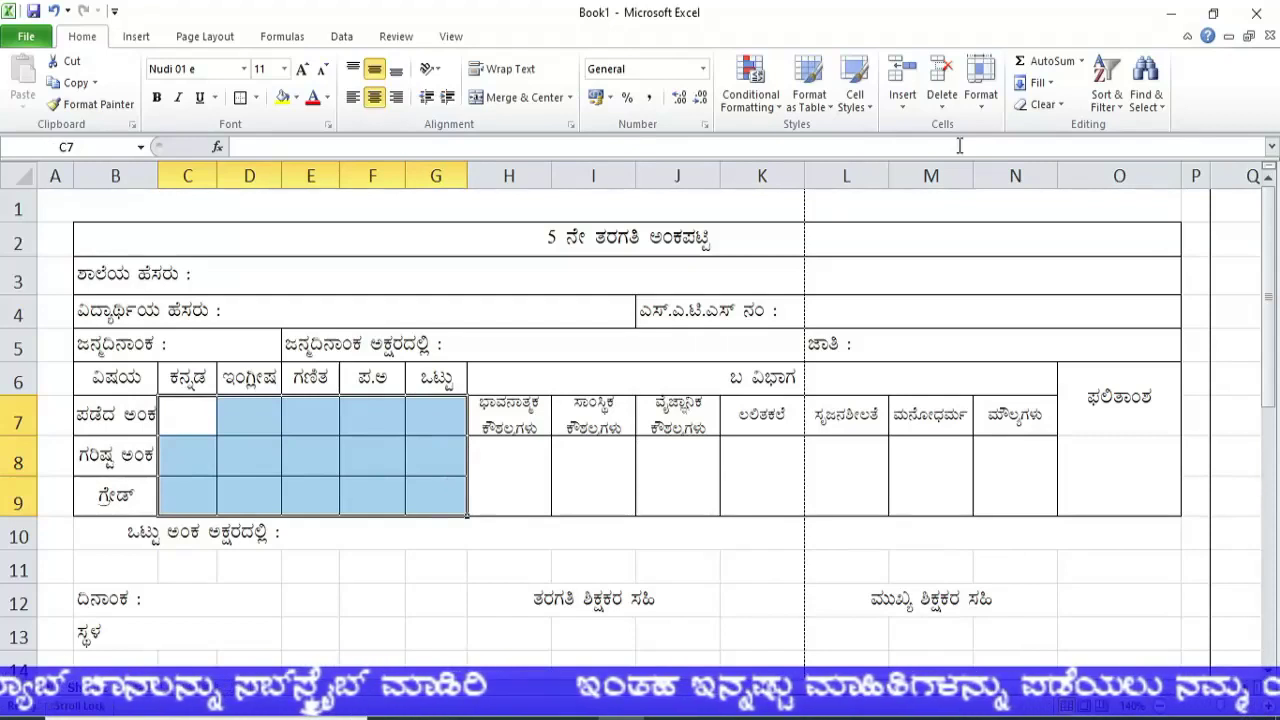
pyautogui.click(981, 92)
pyautogui.click(1003, 197)
pyautogui.write('5')
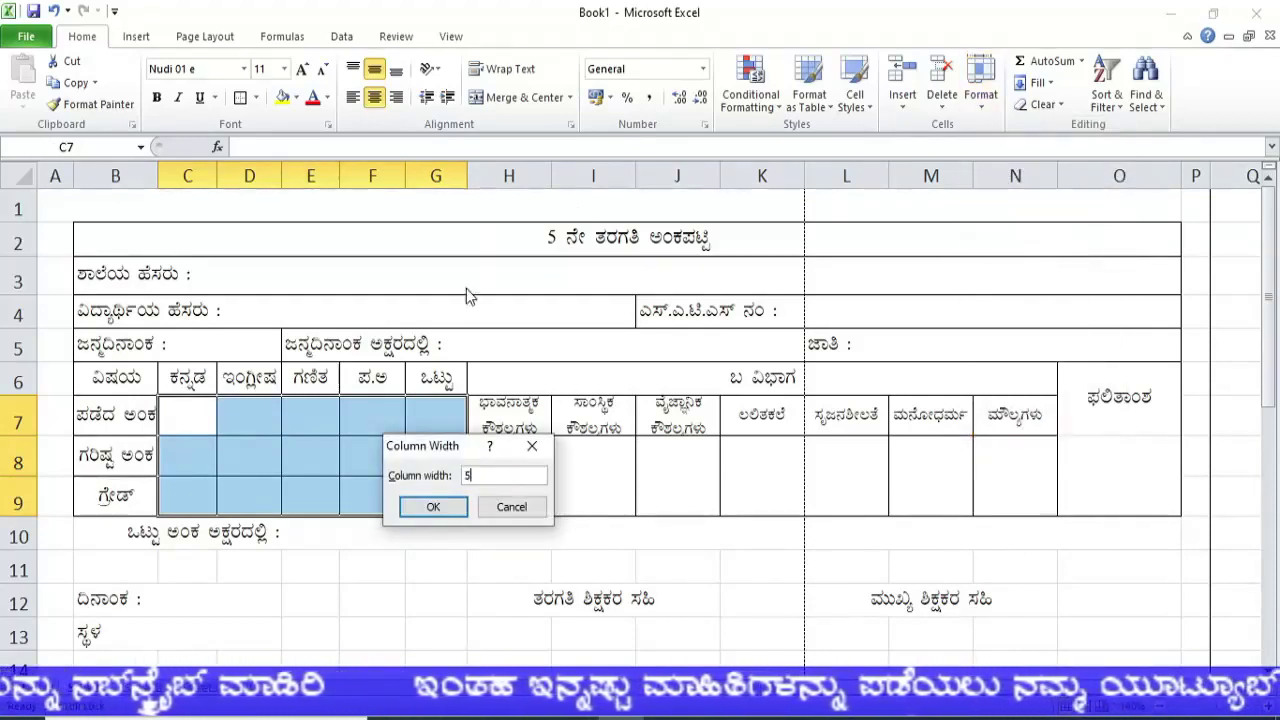
pyautogui.click(433, 507)
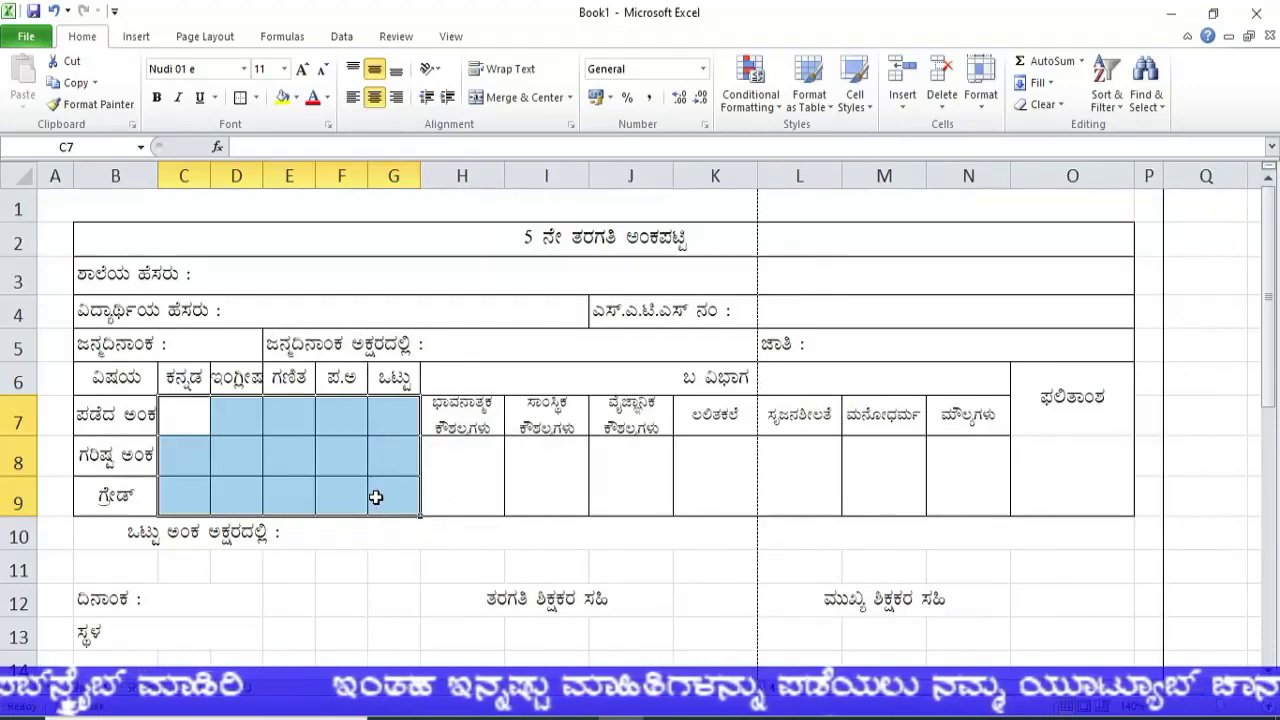
pyautogui.click(375, 497)
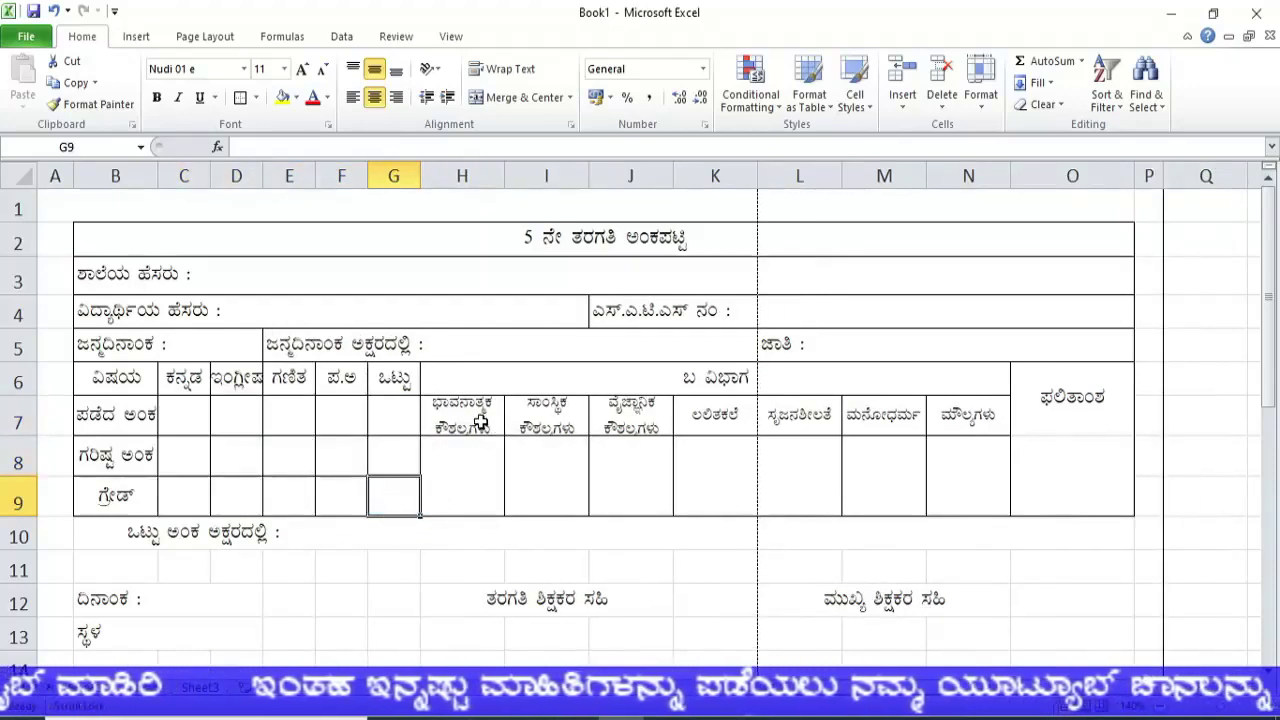
# Set the skills columns H to O to column width 6
pyautogui.click(481, 478)
pyautogui.moveTo(474, 414)
pyautogui.mouseDown()
pyautogui.moveTo(580, 480)
pyautogui.moveTo(1063, 491)
pyautogui.moveTo(1034, 516)
pyautogui.mouseUp()
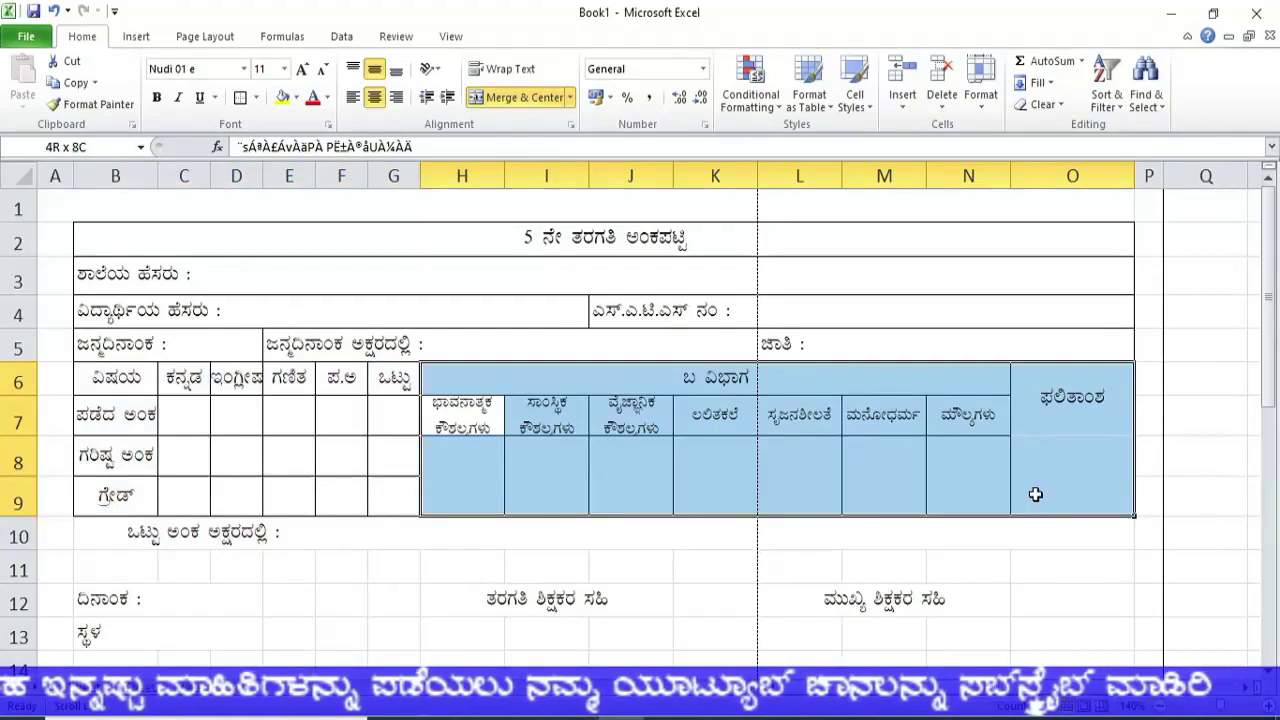
pyautogui.click(981, 95)
pyautogui.click(1030, 190)
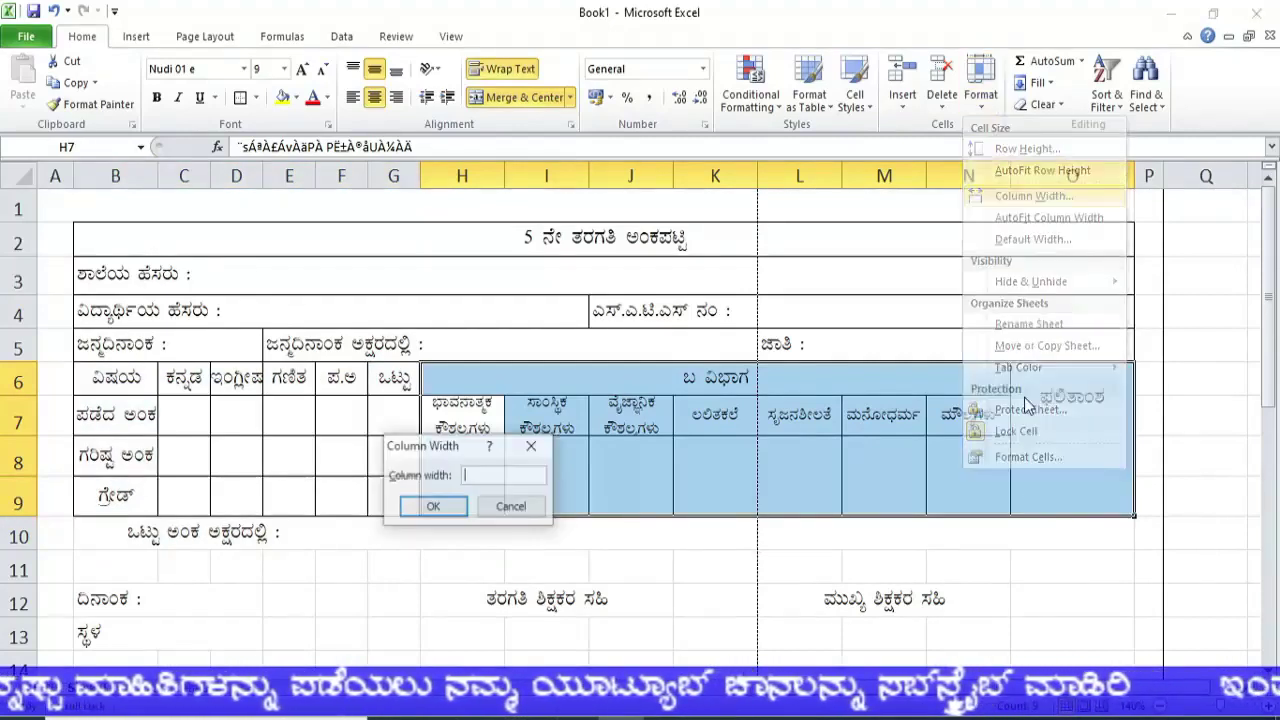
pyautogui.write('6')
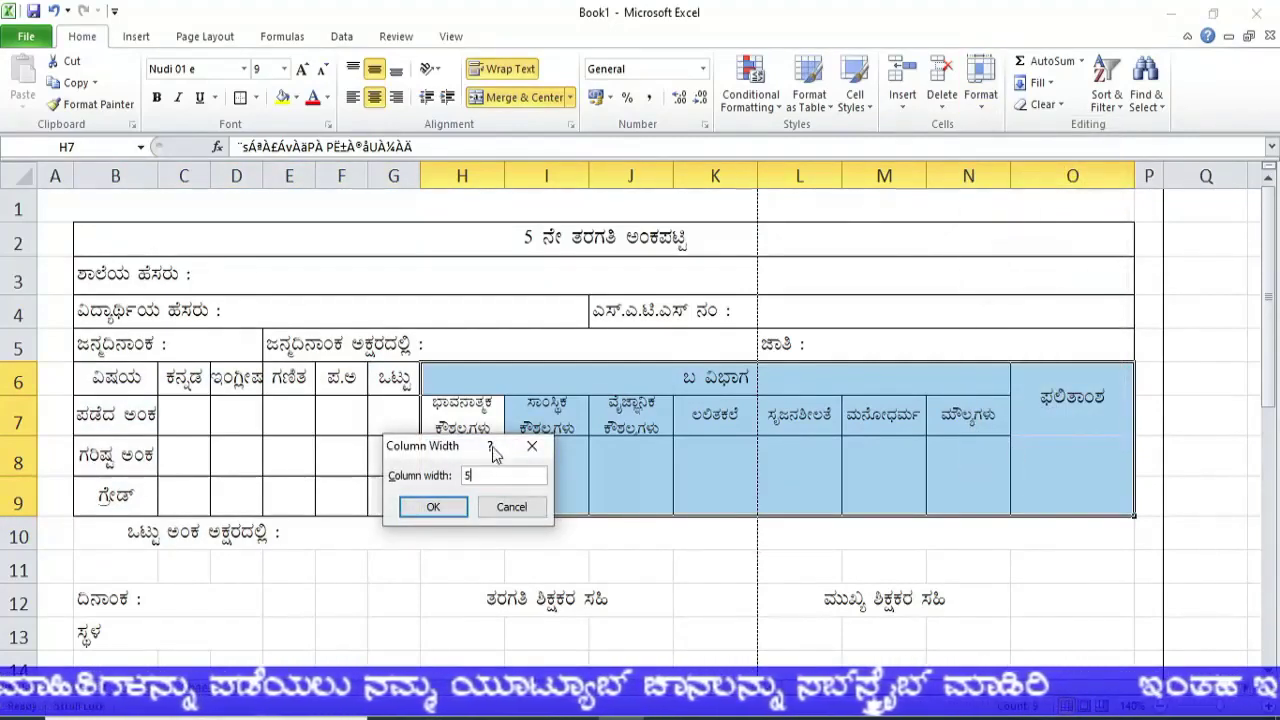
pyautogui.click(447, 511)
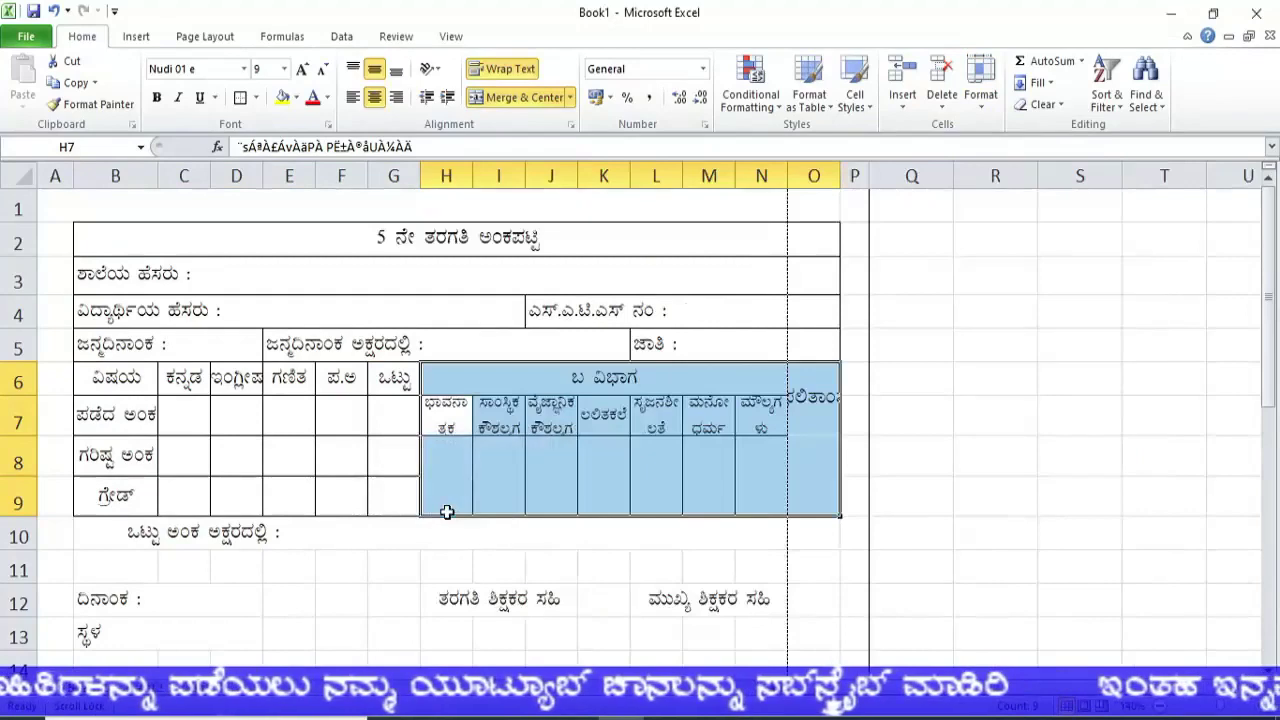
pyautogui.click(800, 491)
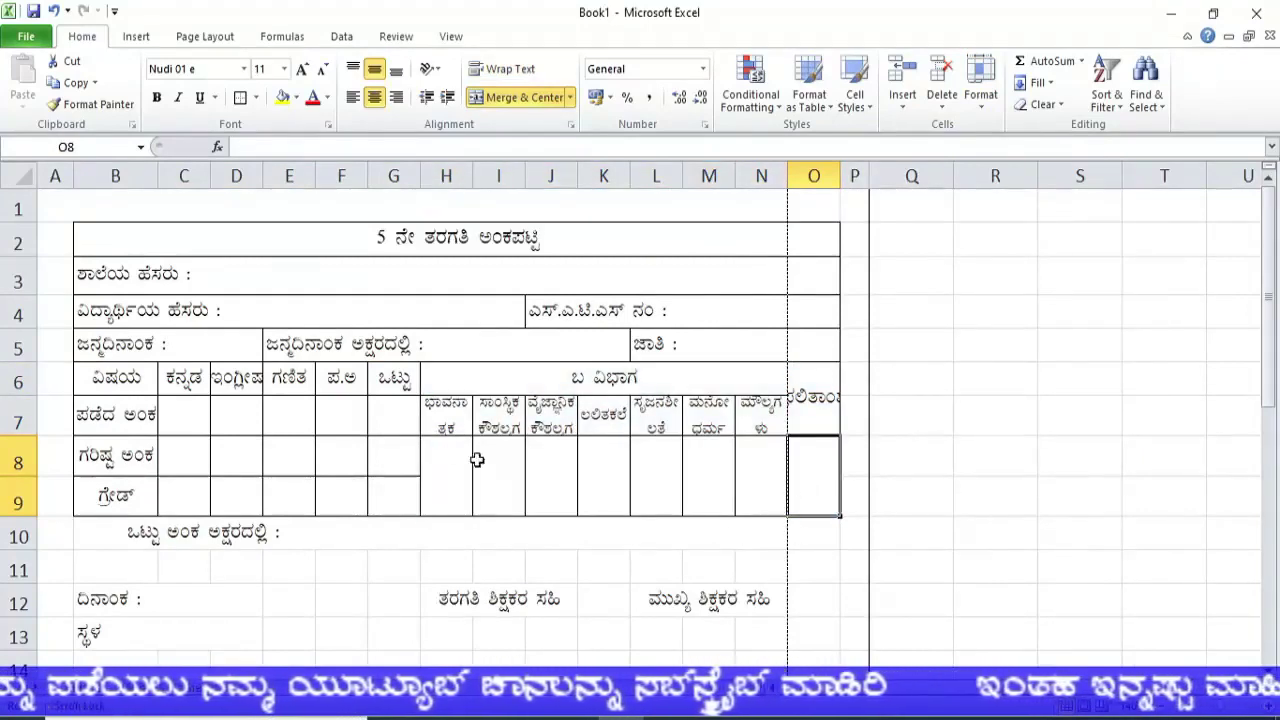
pyautogui.scroll(-3, 718, 499)
pyautogui.scroll(-1, 718, 499)
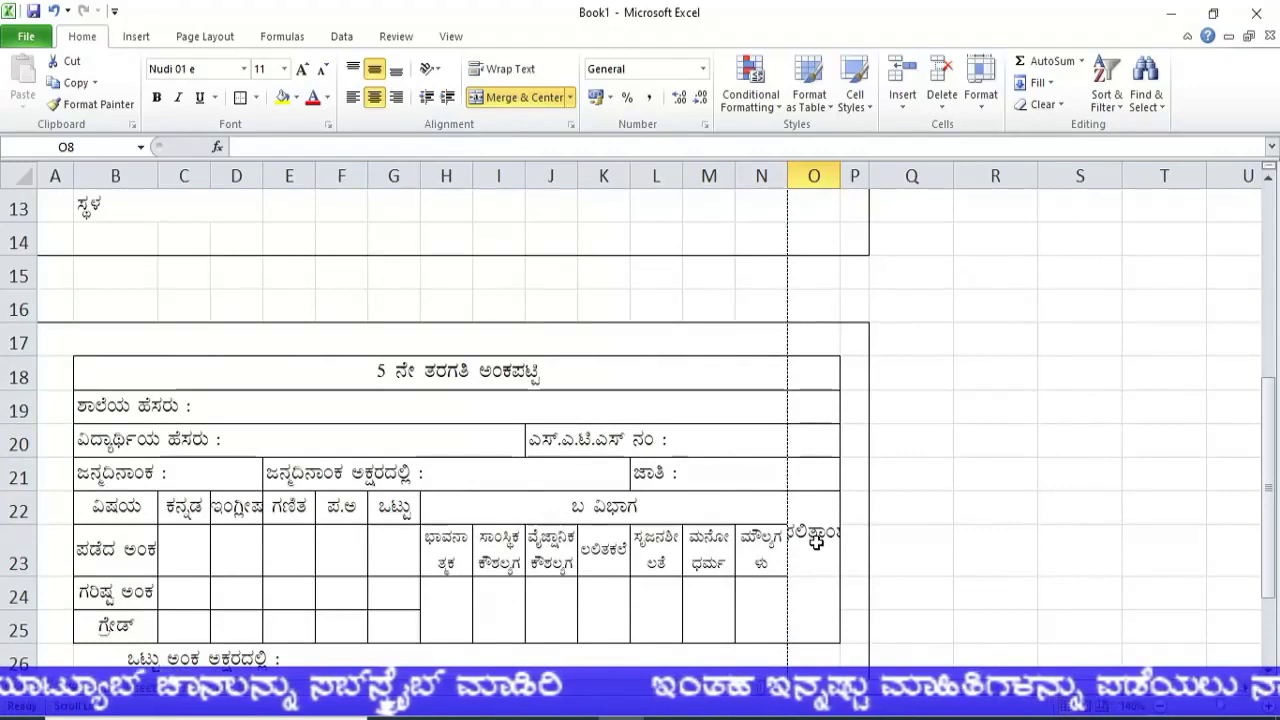
# Rotate the second card's result and skill headings upward, skill headings at font size 8
pyautogui.click(816, 541)
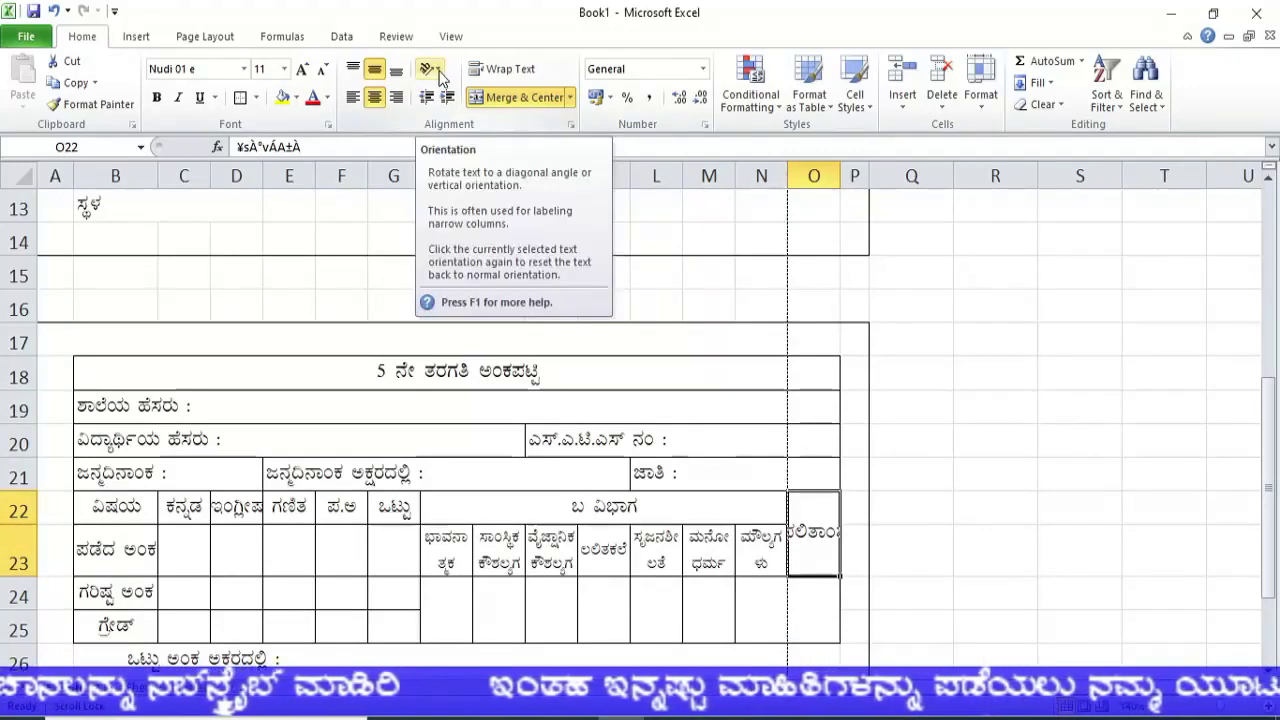
pyautogui.click(439, 72)
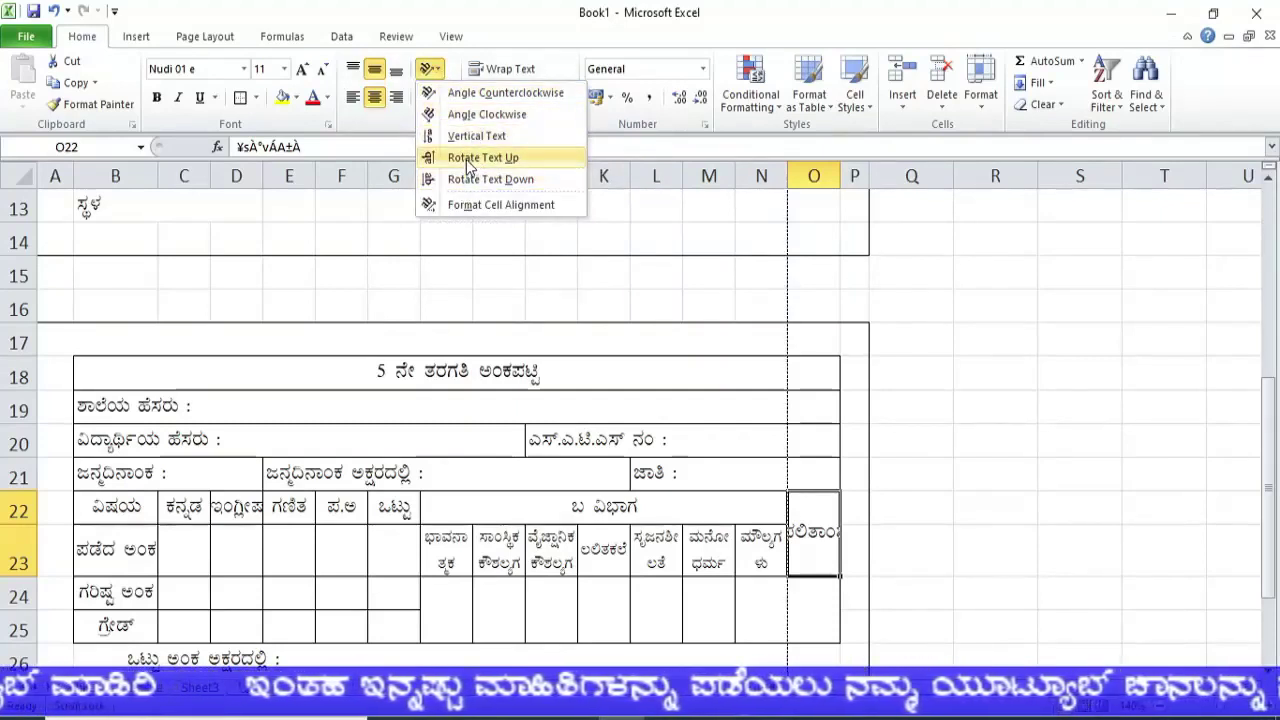
pyautogui.click(473, 160)
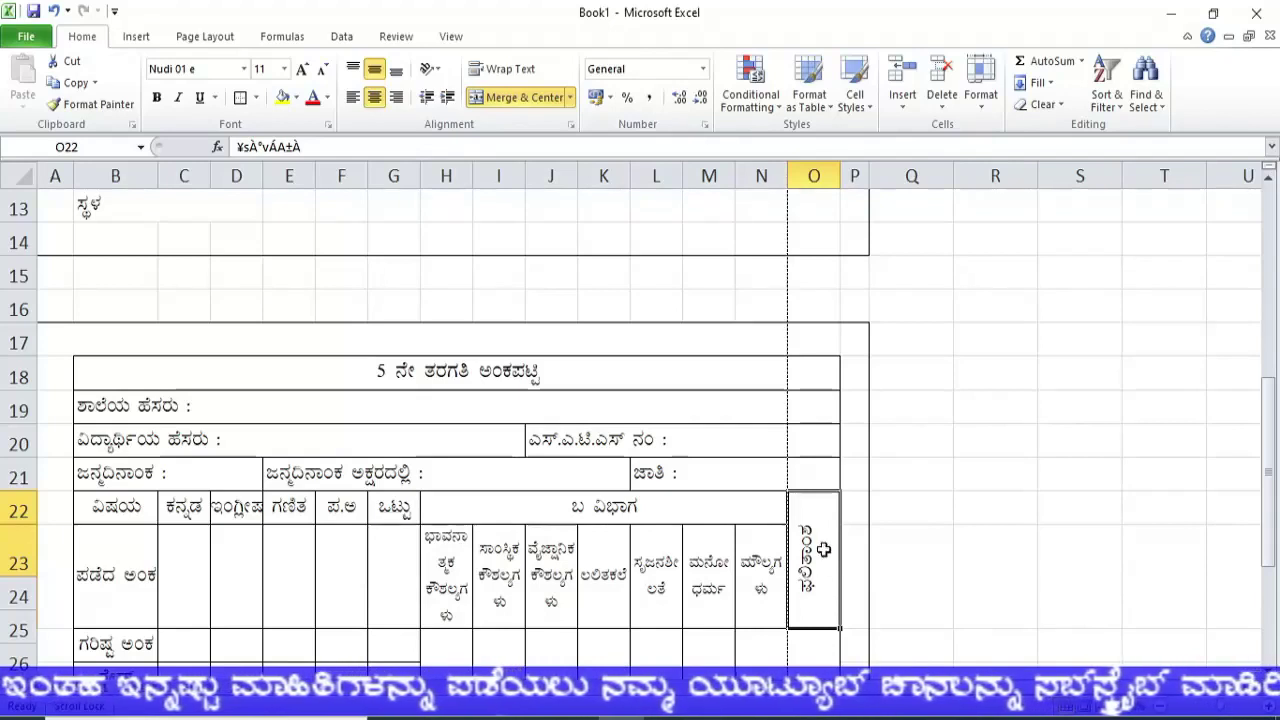
pyautogui.moveTo(443, 566); pyautogui.dragTo(747, 609)
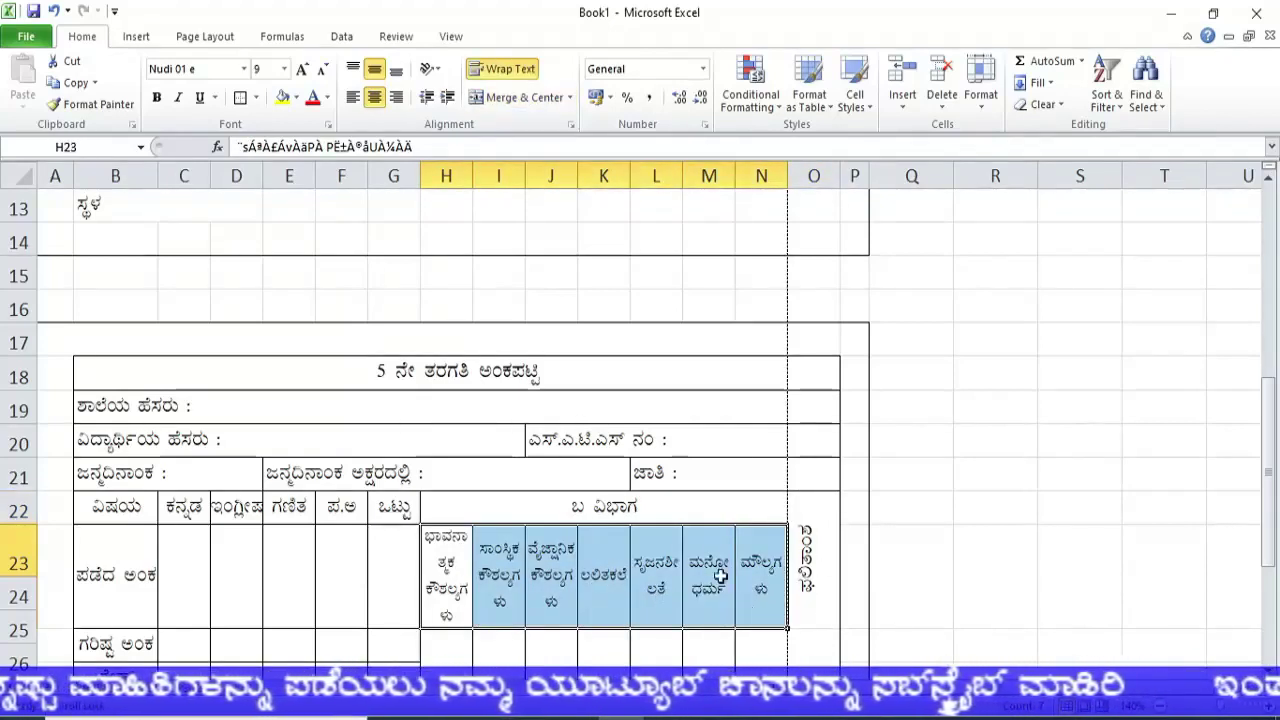
pyautogui.click(323, 70)
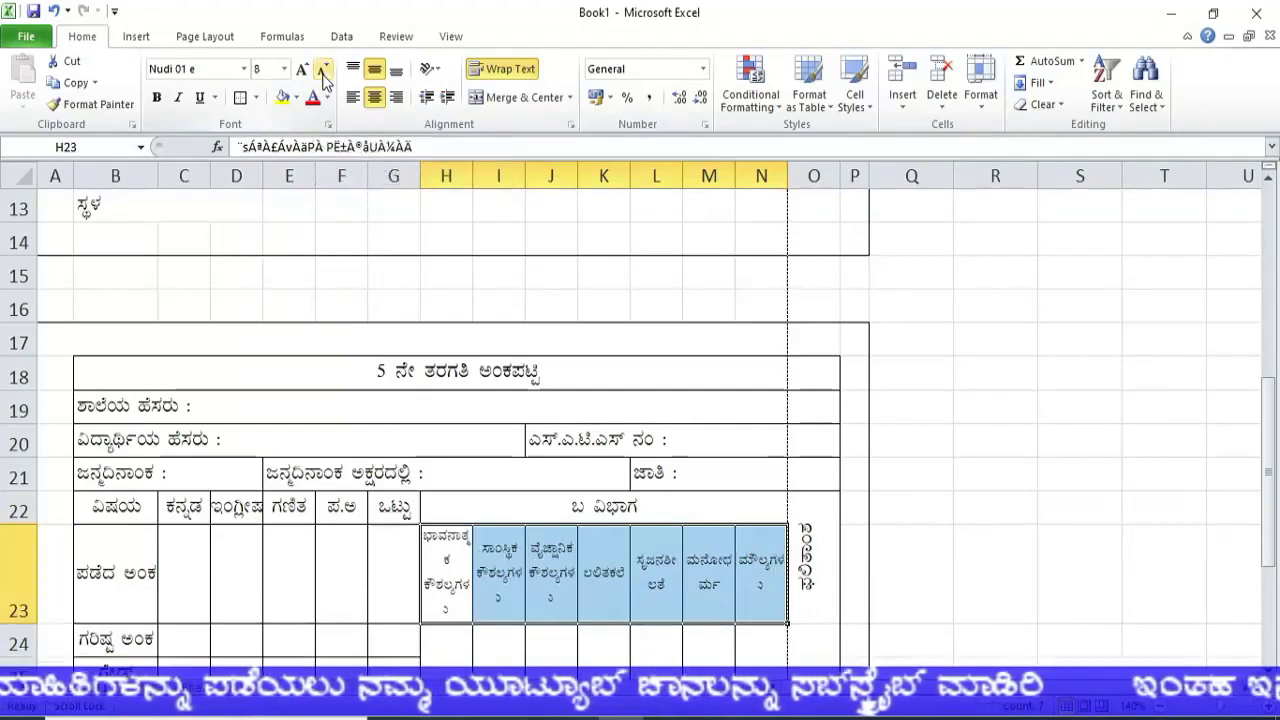
pyautogui.click(430, 68)
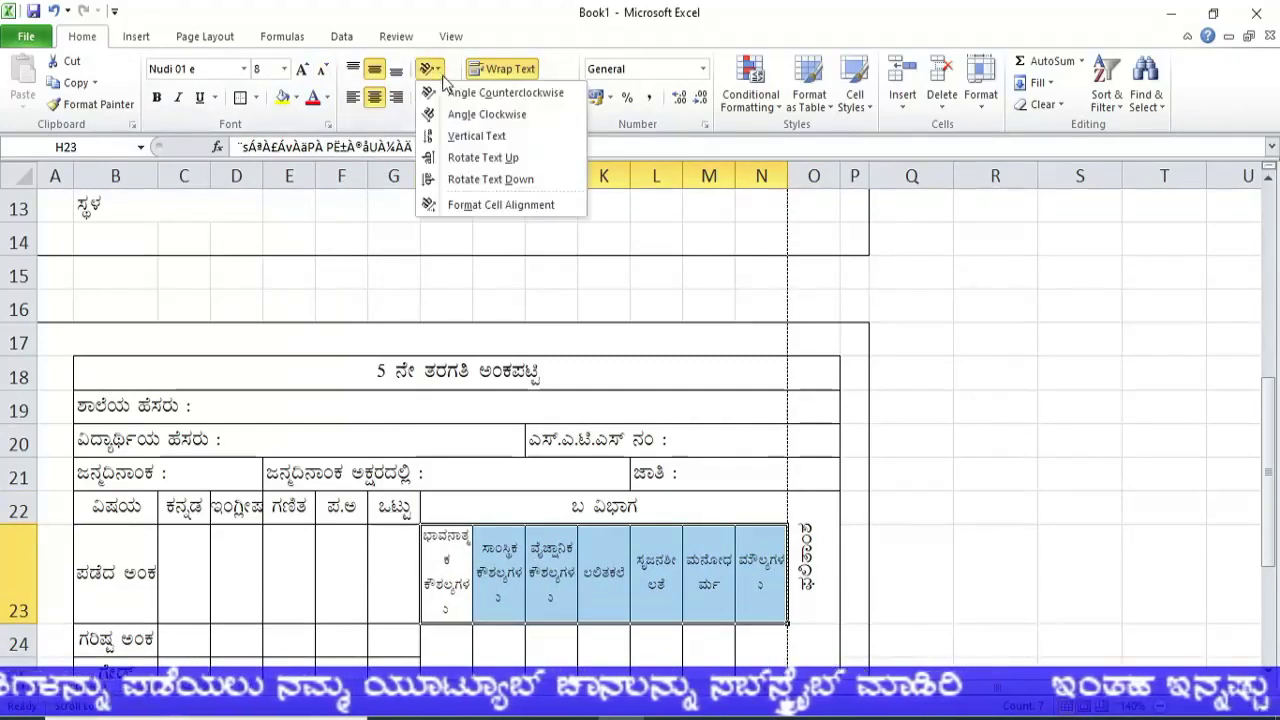
pyautogui.click(472, 160)
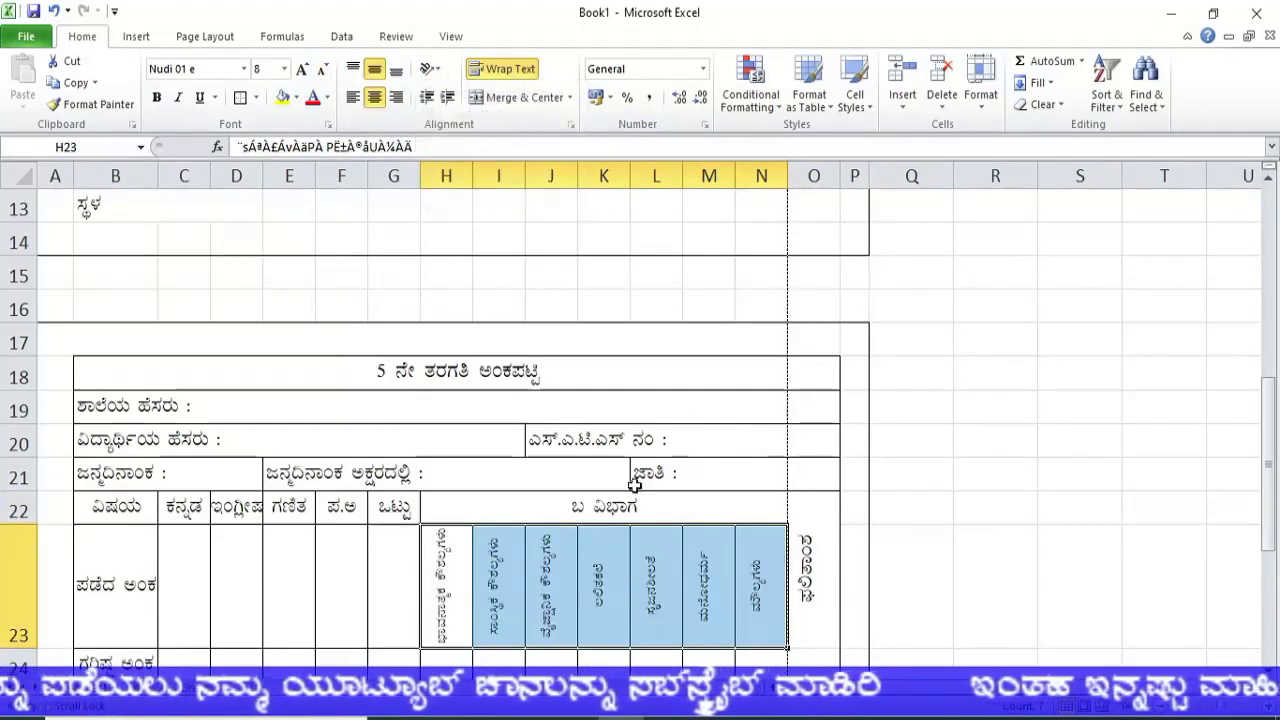
pyautogui.click(712, 580)
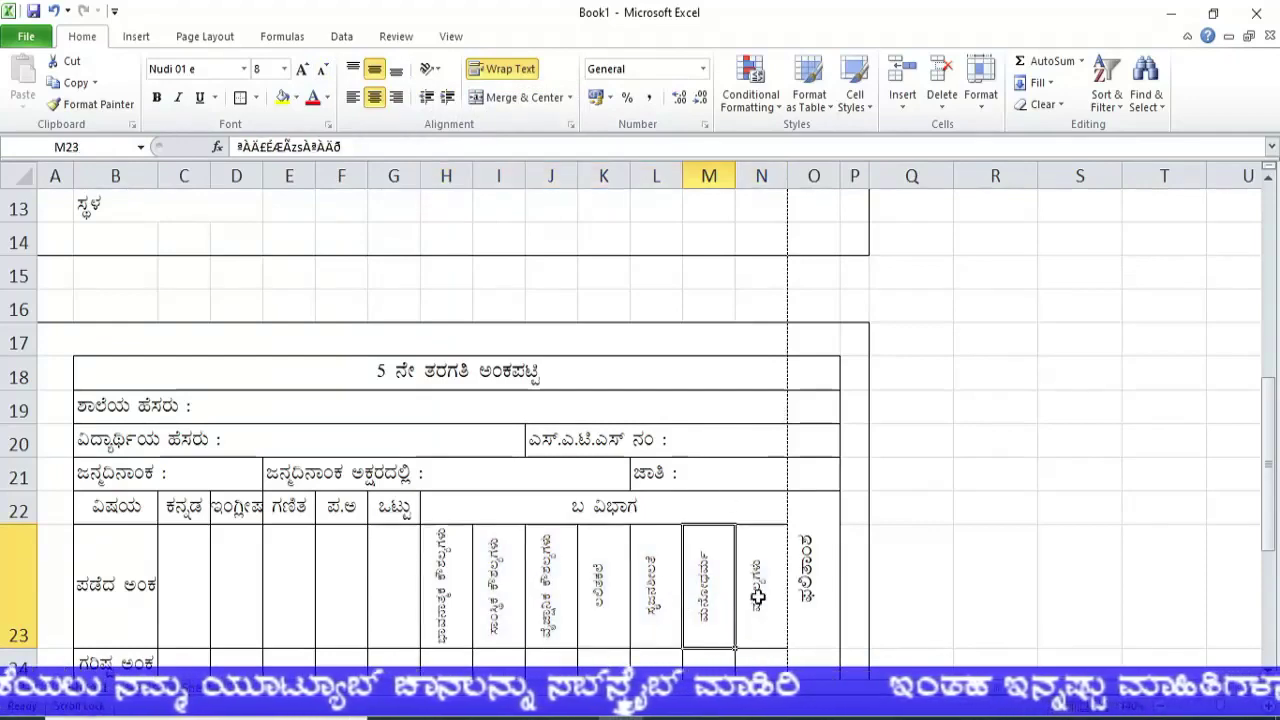
# Shorten row 23 to fit the rotated headings
pyautogui.scroll(-1, 740, 620)
pyautogui.scroll(-1, 750, 590)
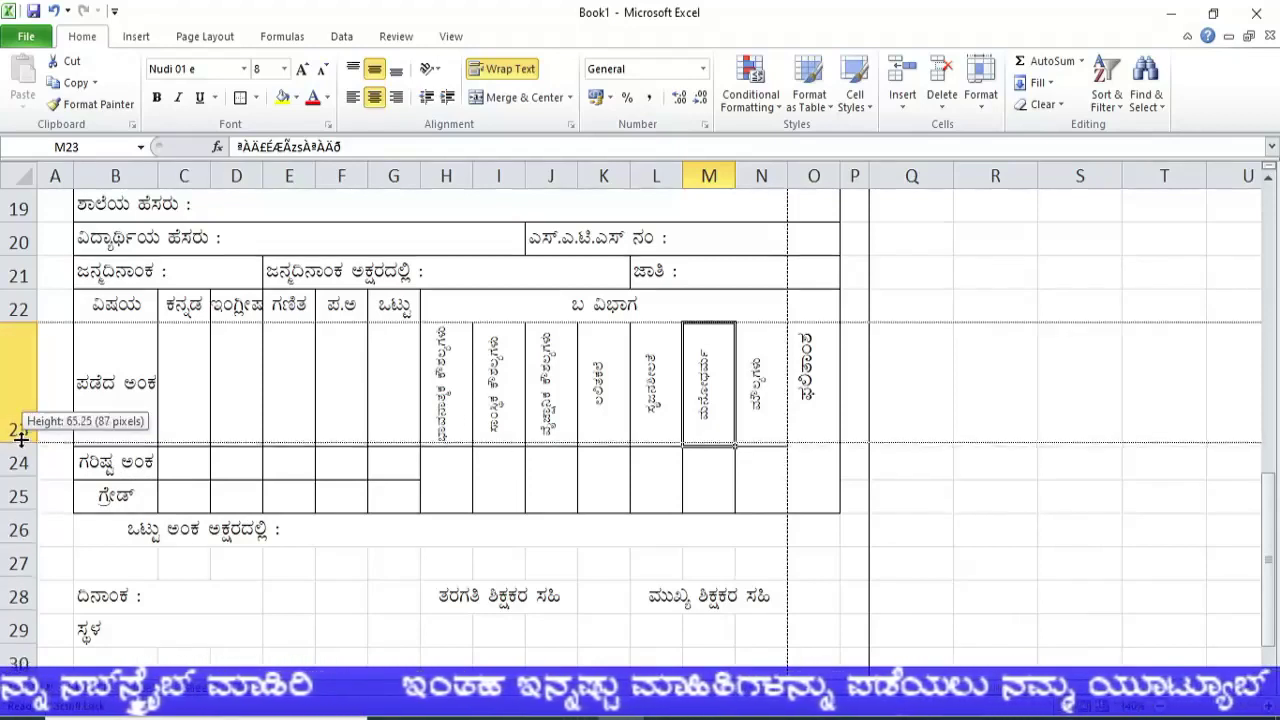
pyautogui.moveTo(20, 445); pyautogui.dragTo(20, 404)
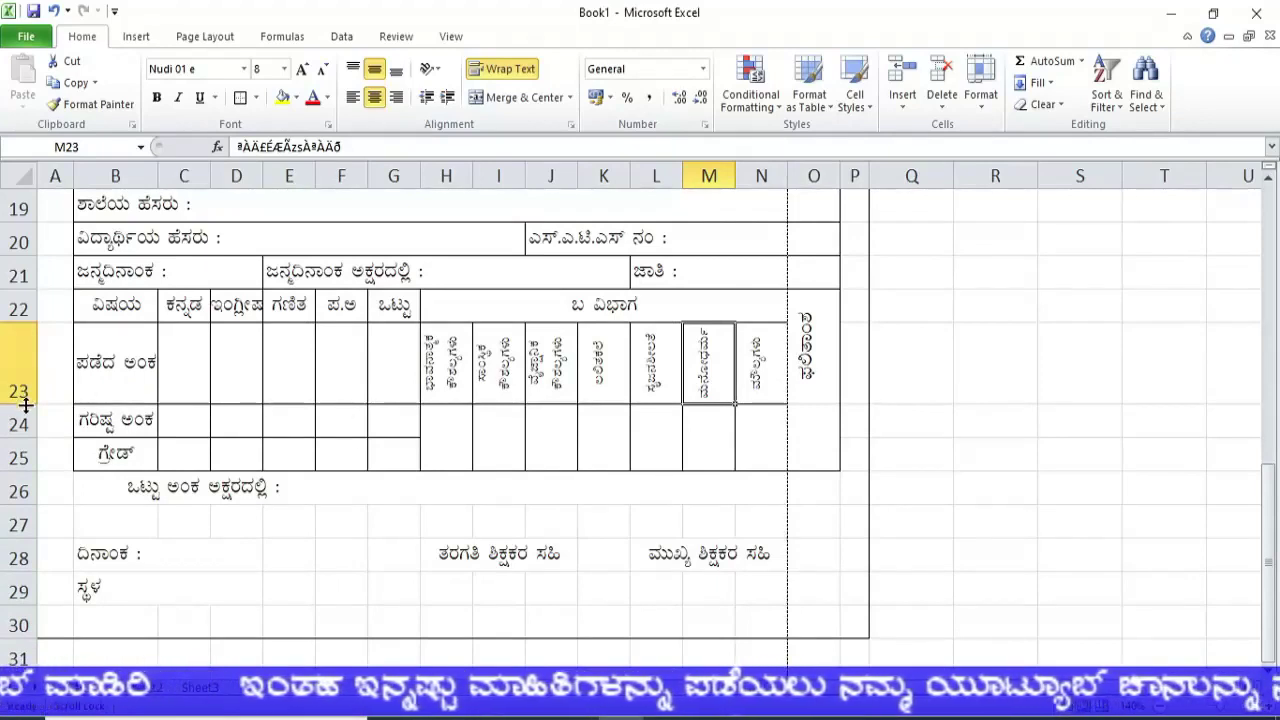
pyautogui.moveTo(25, 404); pyautogui.dragTo(25, 398)
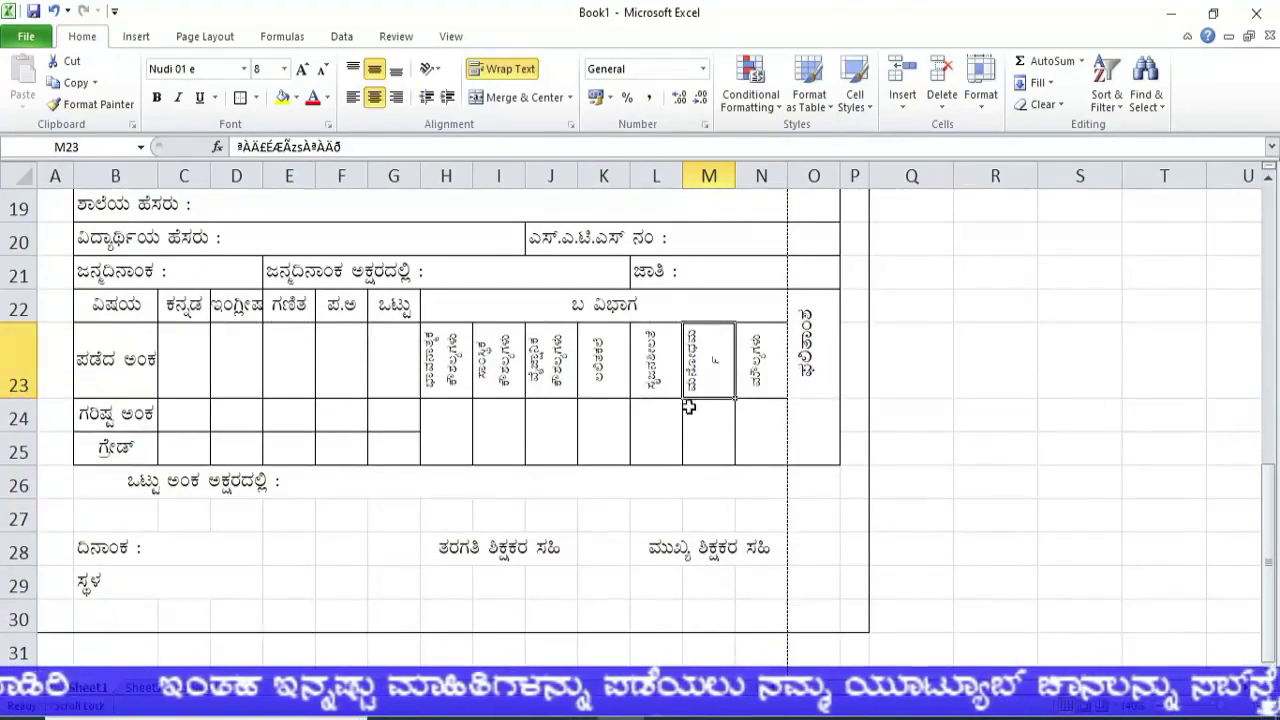
pyautogui.moveTo(25, 398); pyautogui.dragTo(26, 401)
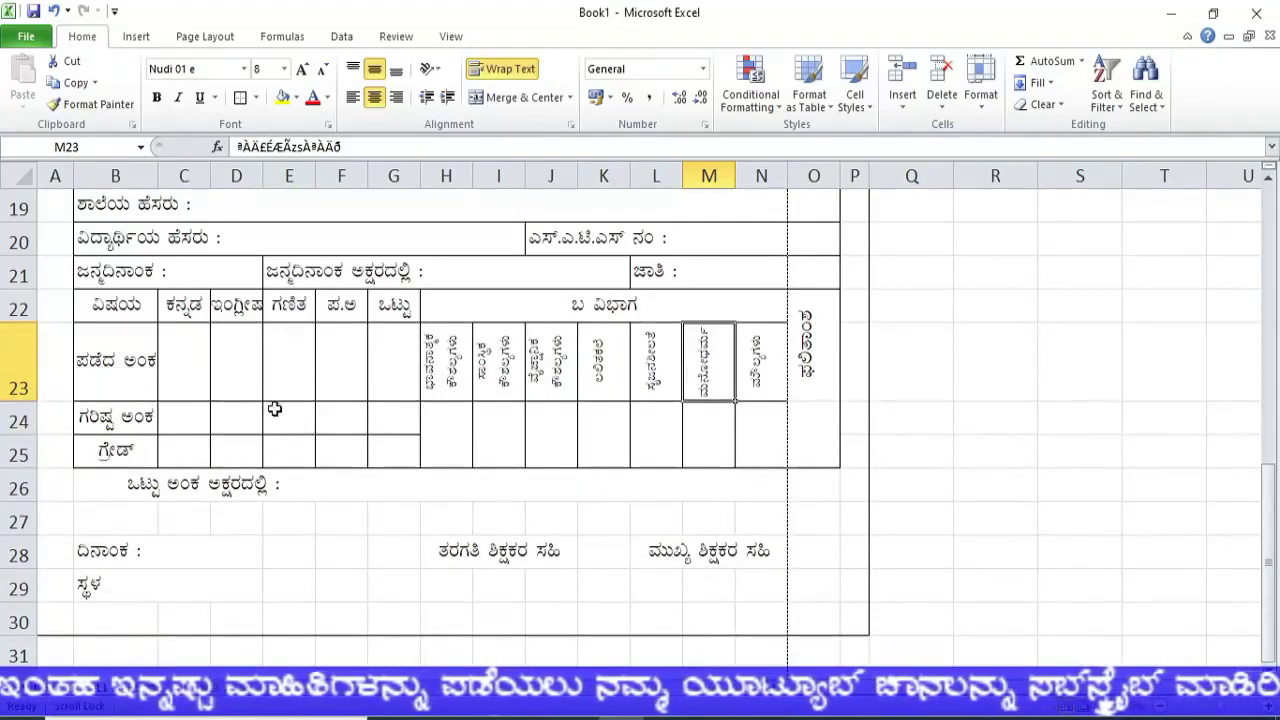
# Rotate the H7:N7 subject headings to read upward at font size 8
pyautogui.scroll(-2, 488, 508)
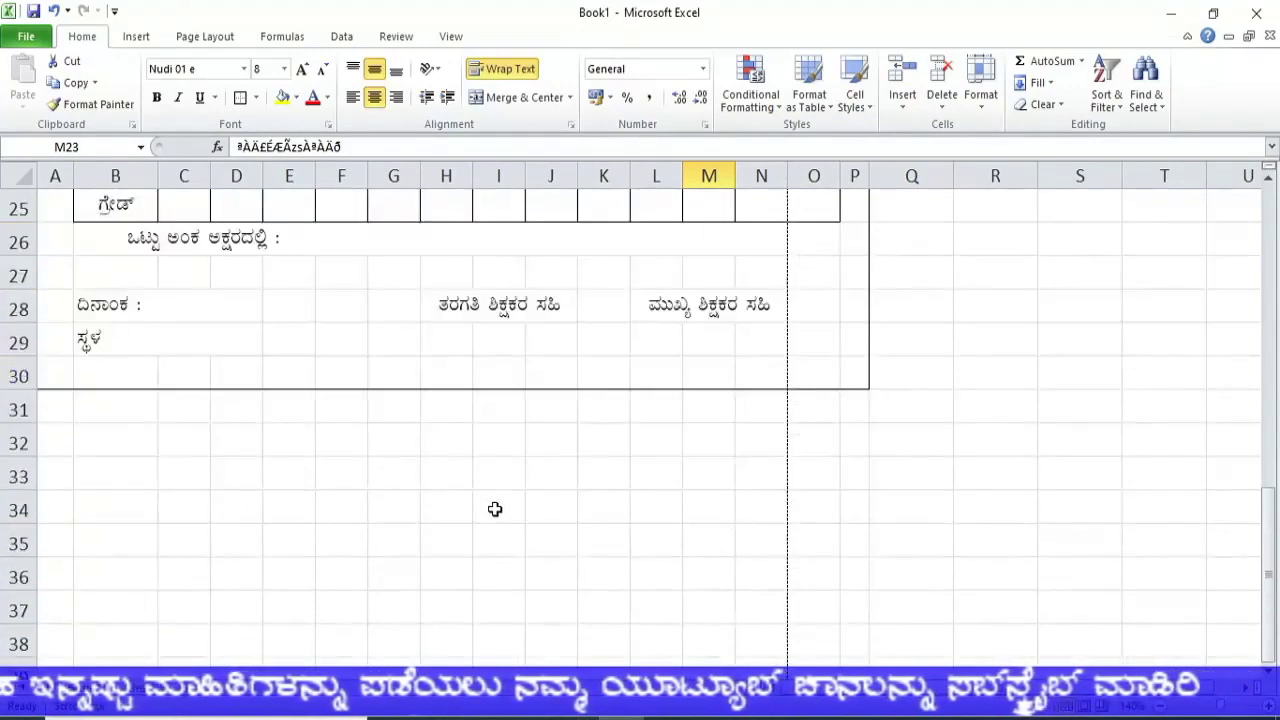
pyautogui.scroll(2, 492, 508)
pyautogui.scroll(4, 494, 508)
pyautogui.scroll(1, 495, 508)
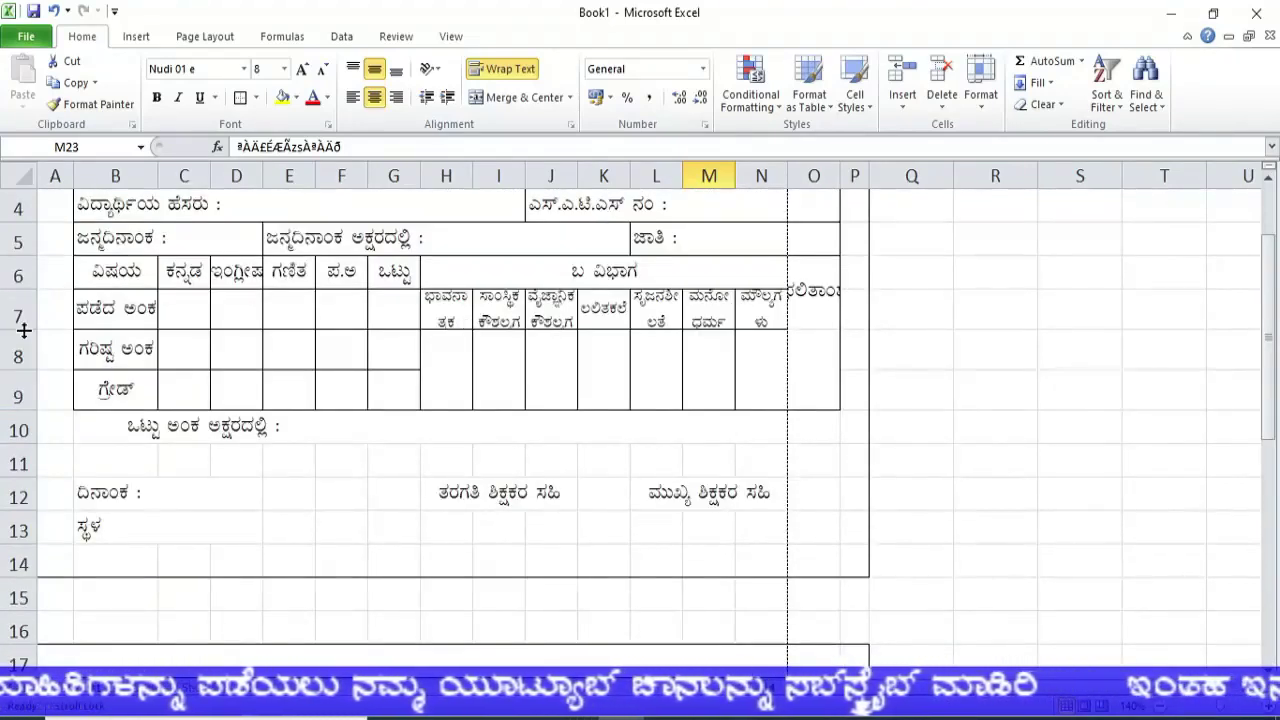
pyautogui.moveTo(24, 330); pyautogui.dragTo(24, 344)
pyautogui.moveTo(455, 317); pyautogui.dragTo(760, 334)
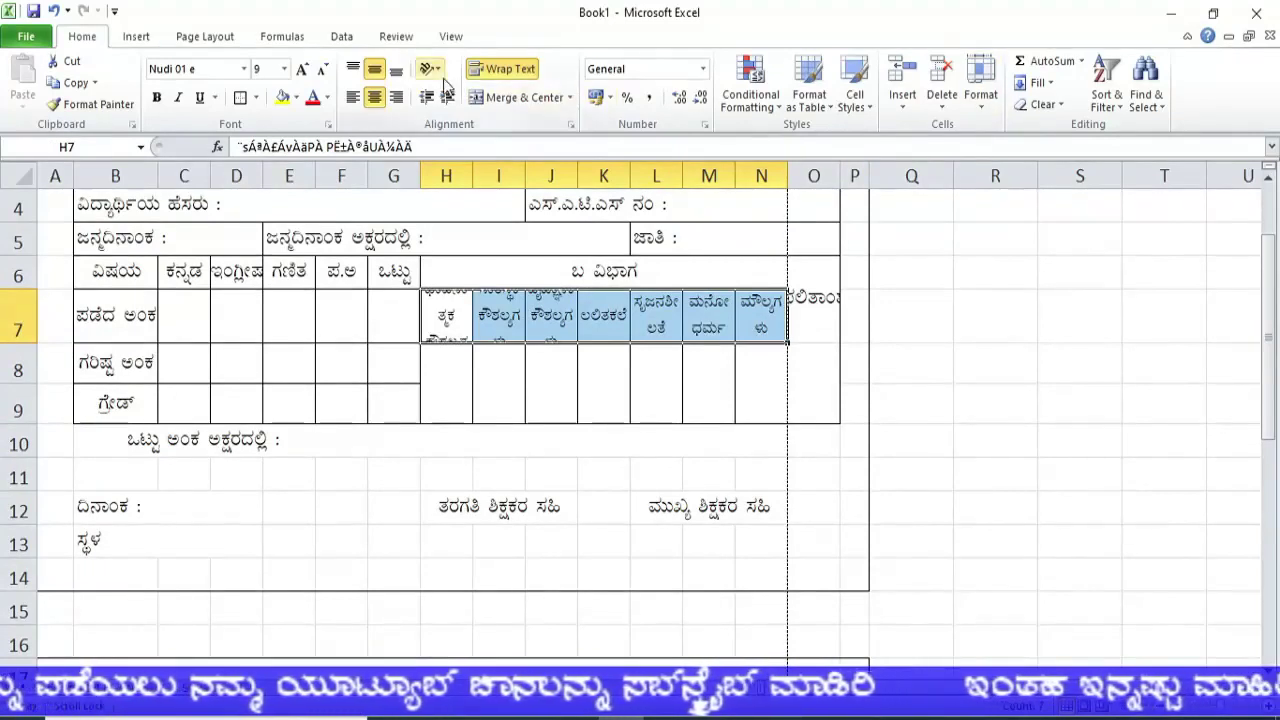
pyautogui.click(432, 69)
pyautogui.click(484, 157)
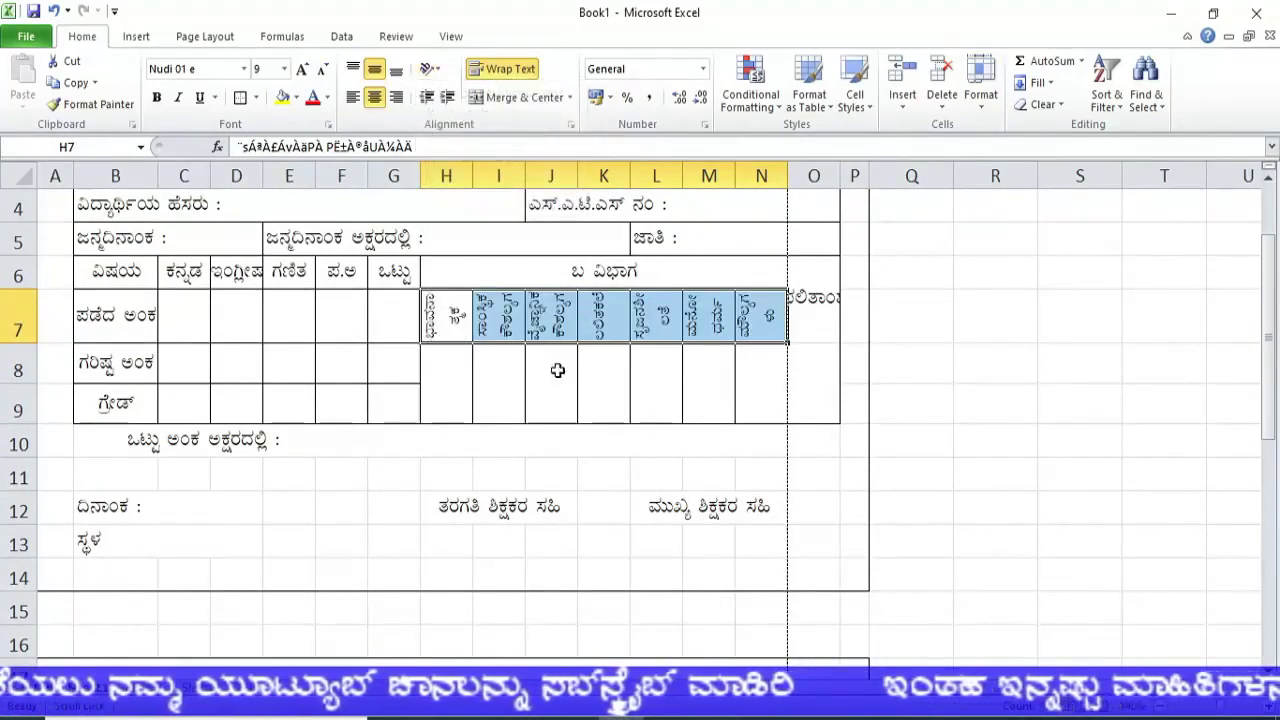
pyautogui.click(323, 69)
# Make row 7 taller to fit the rotated headings
pyautogui.scroll(-2, 500, 443)
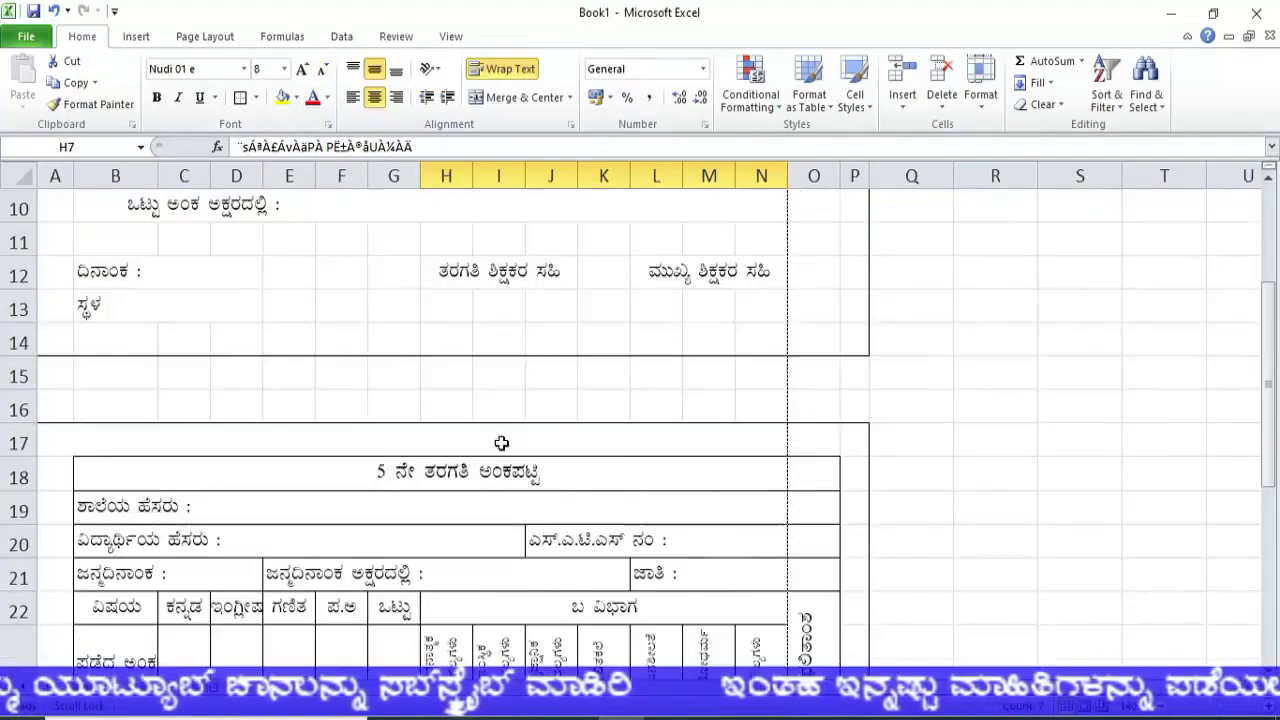
pyautogui.scroll(-1, 500, 443)
pyautogui.scroll(2, 501, 441)
pyautogui.scroll(1, 372, 386)
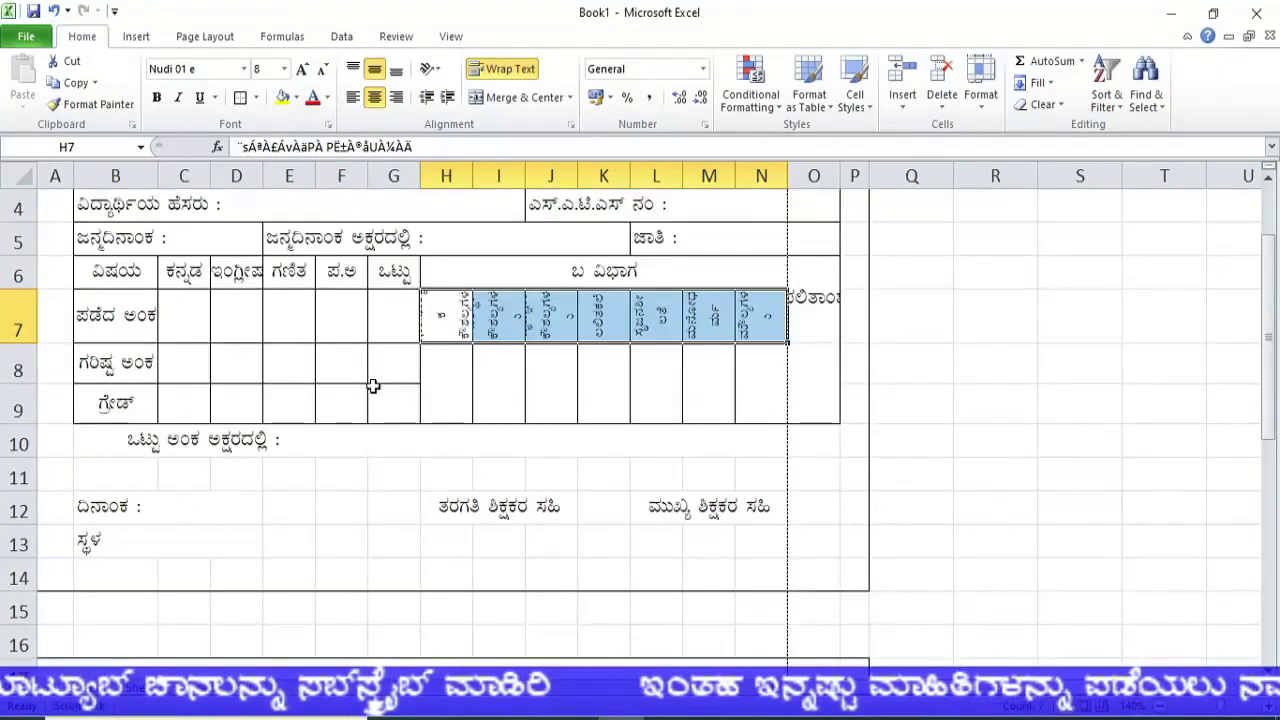
pyautogui.moveTo(18, 344); pyautogui.dragTo(25, 355)
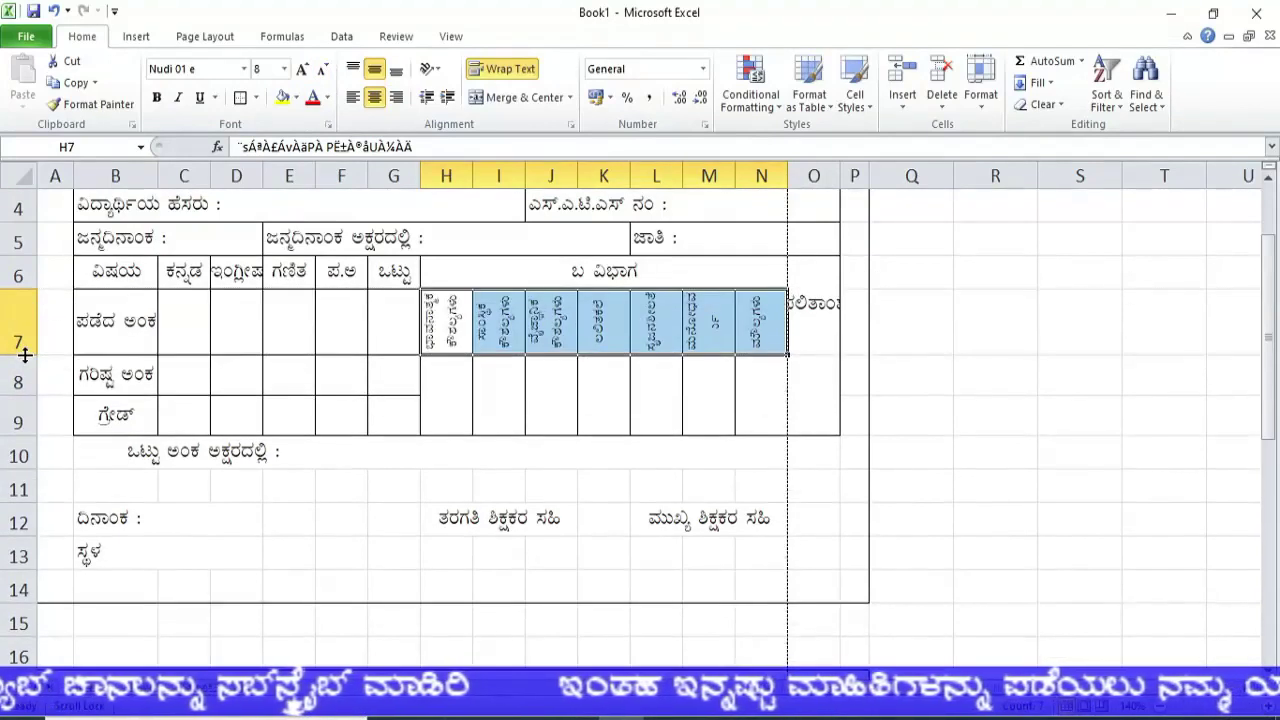
pyautogui.moveTo(25, 355); pyautogui.dragTo(19, 371)
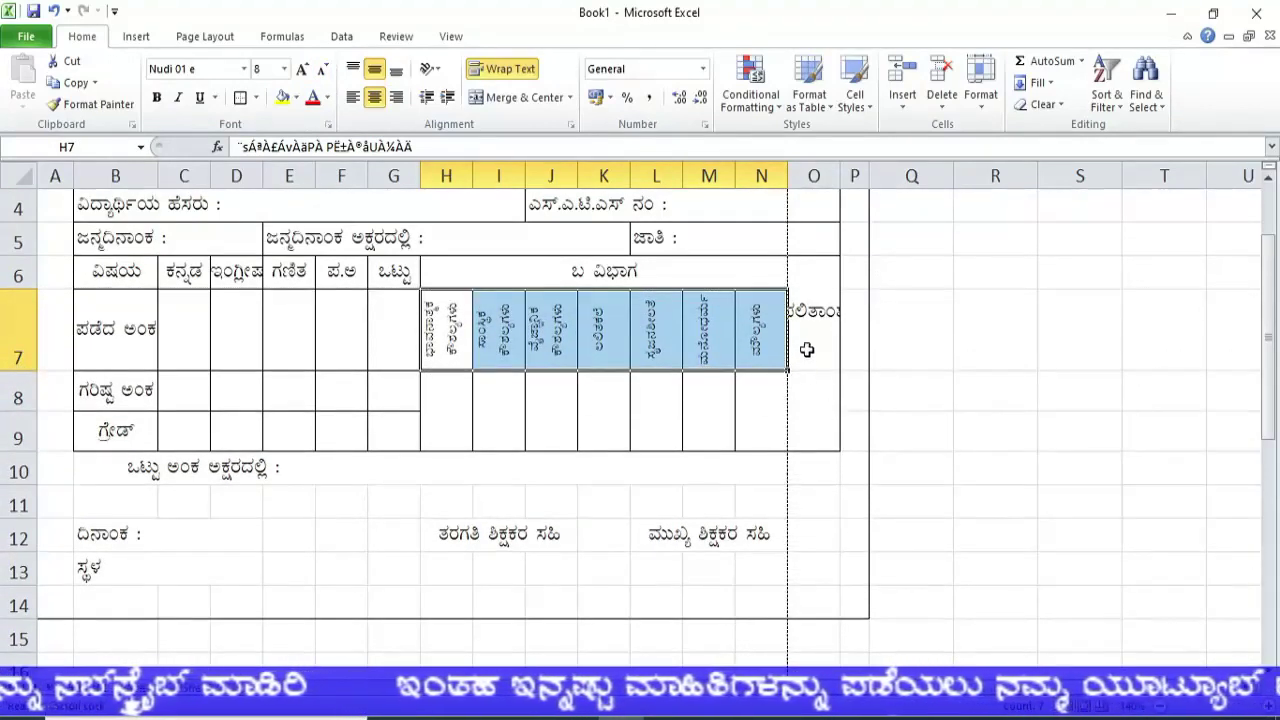
# Rotate the merged O6 ಫಲಿತಾಂಶ heading to read upward
pyautogui.click(822, 339)
pyautogui.click(430, 69)
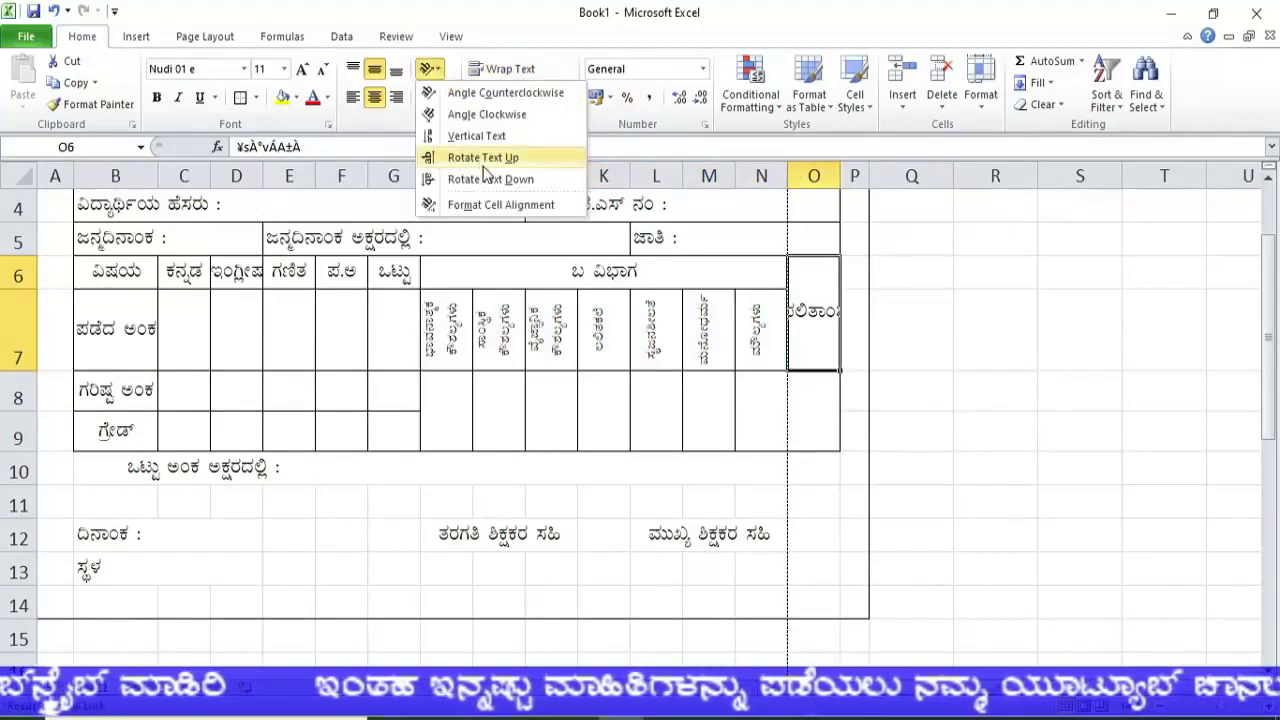
pyautogui.click(487, 167)
pyautogui.click(831, 438)
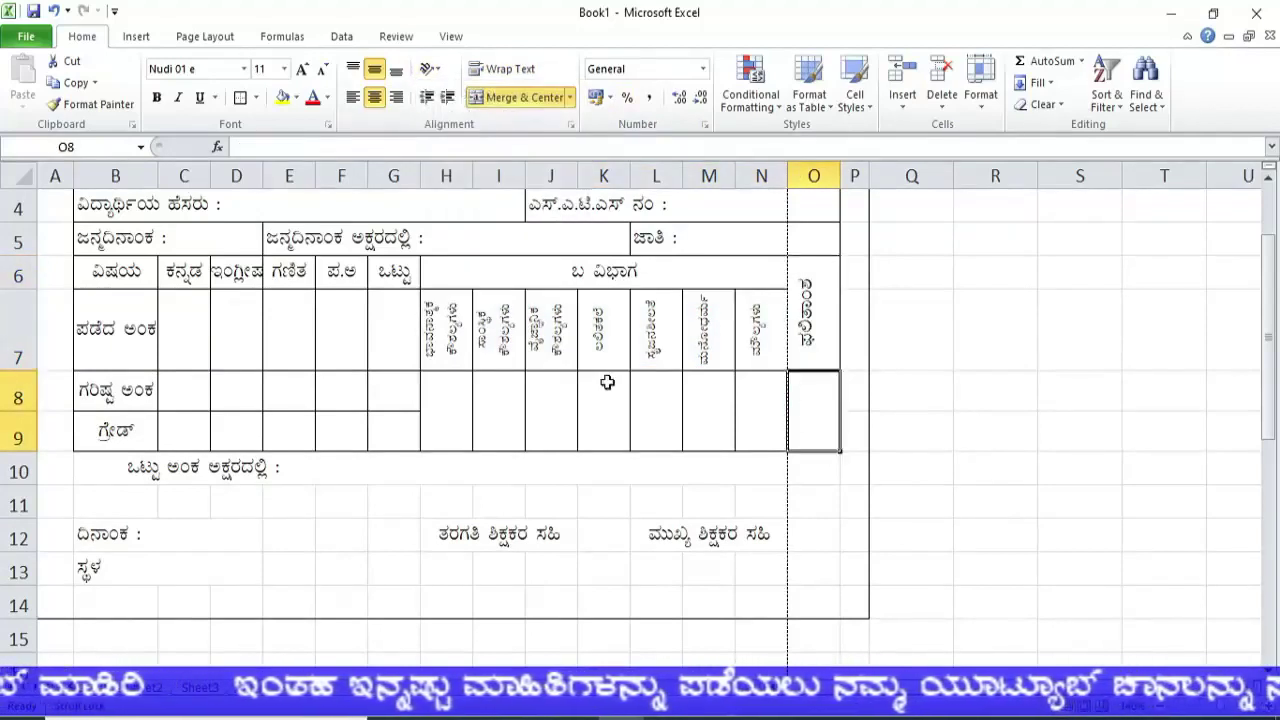
pyautogui.scroll(1, 183, 362)
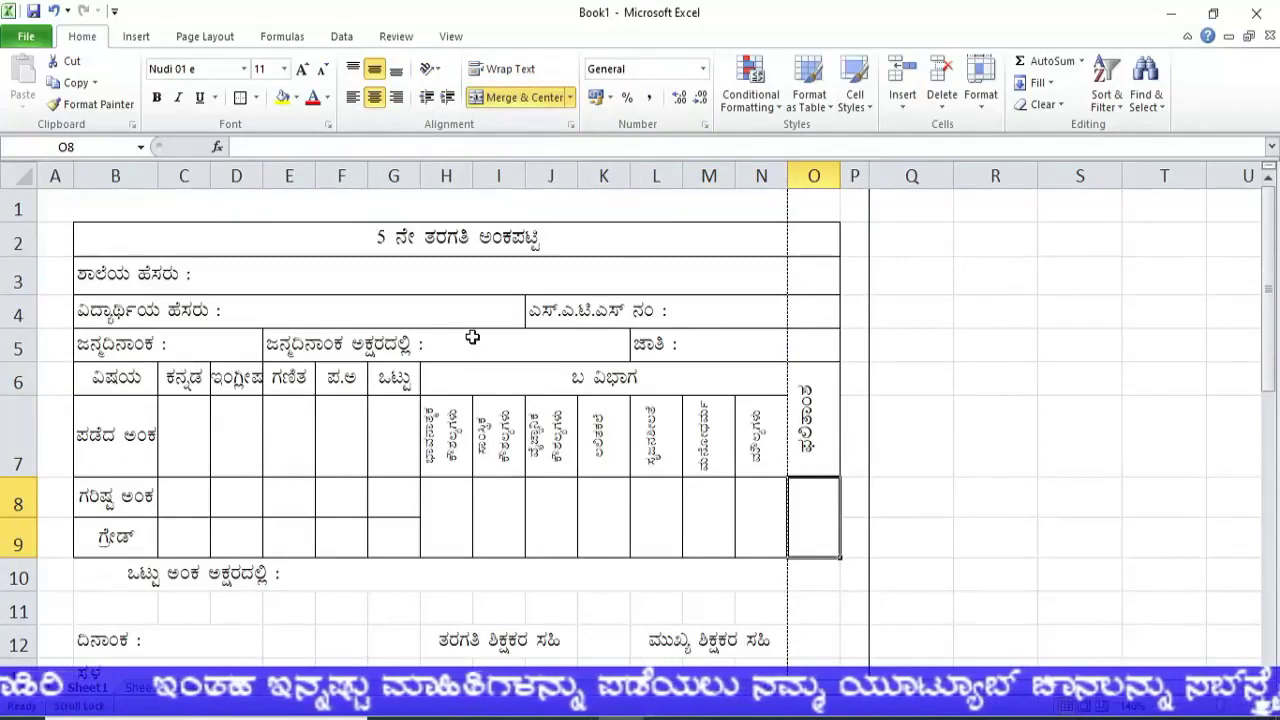
# Set the left and right page margins to 0.8 cm through Custom Margins
pyautogui.click(205, 37)
pyautogui.click(145, 95)
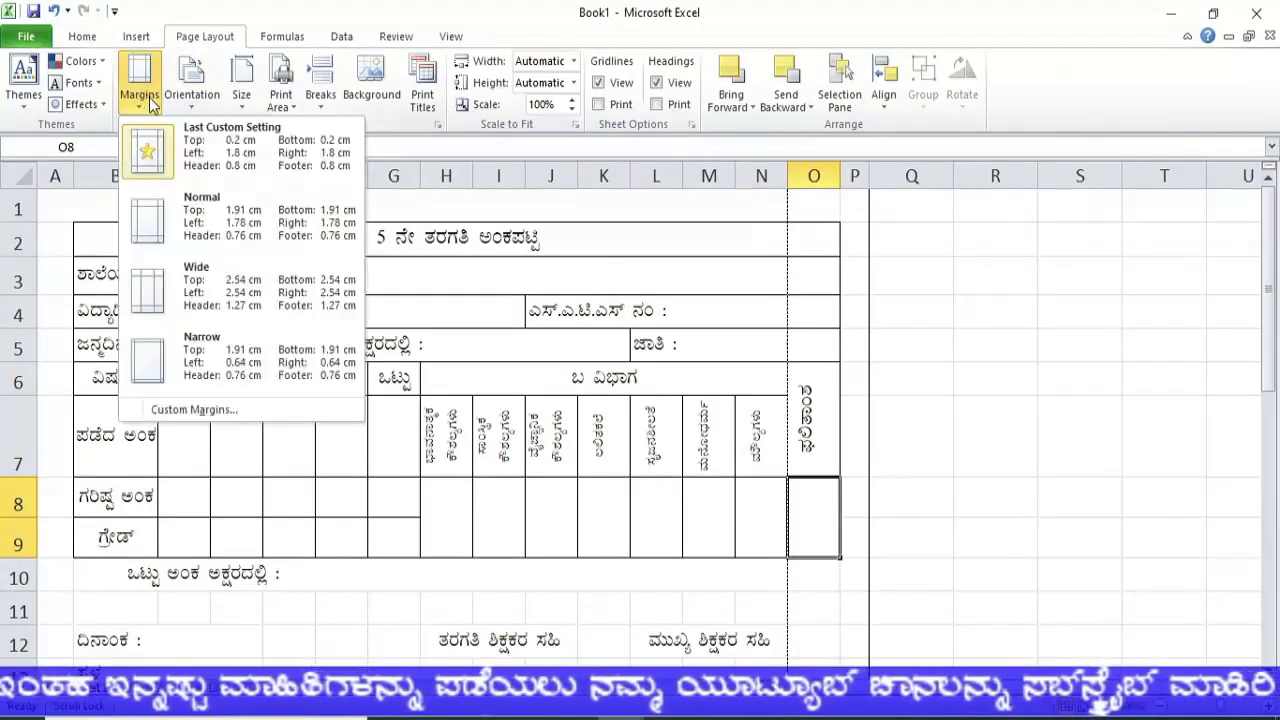
pyautogui.click(182, 411)
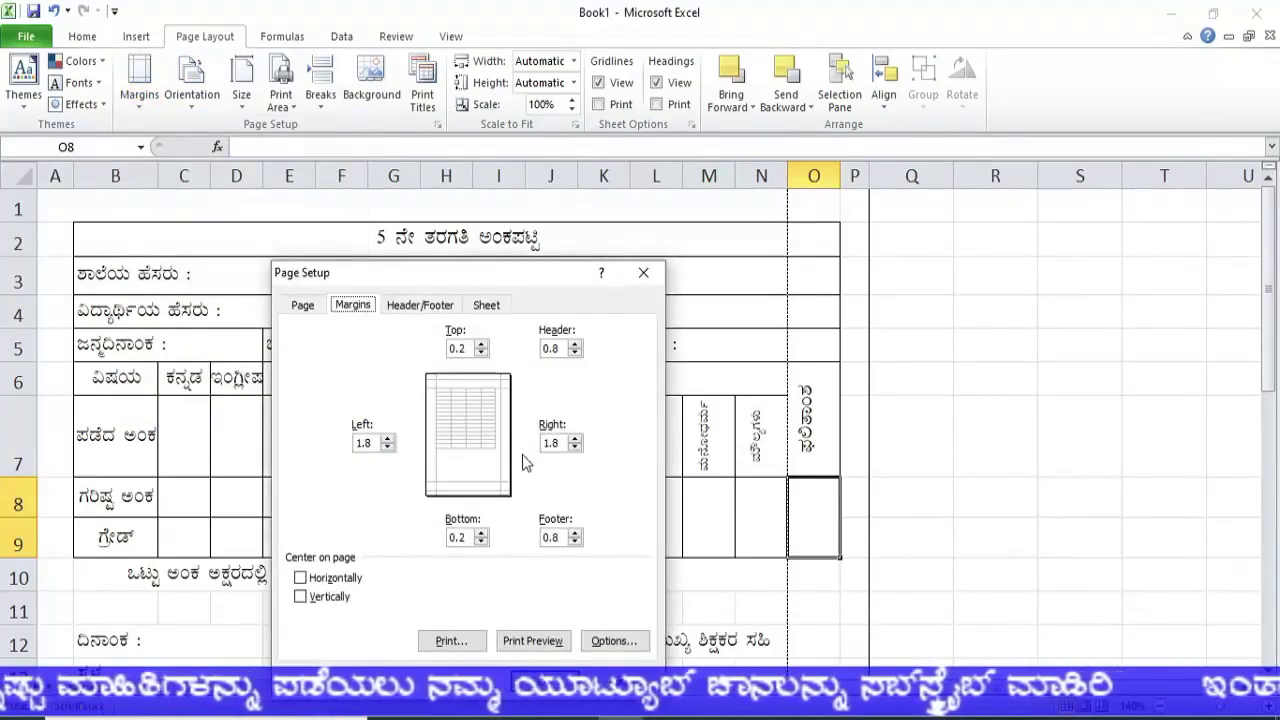
pyautogui.click(388, 448)
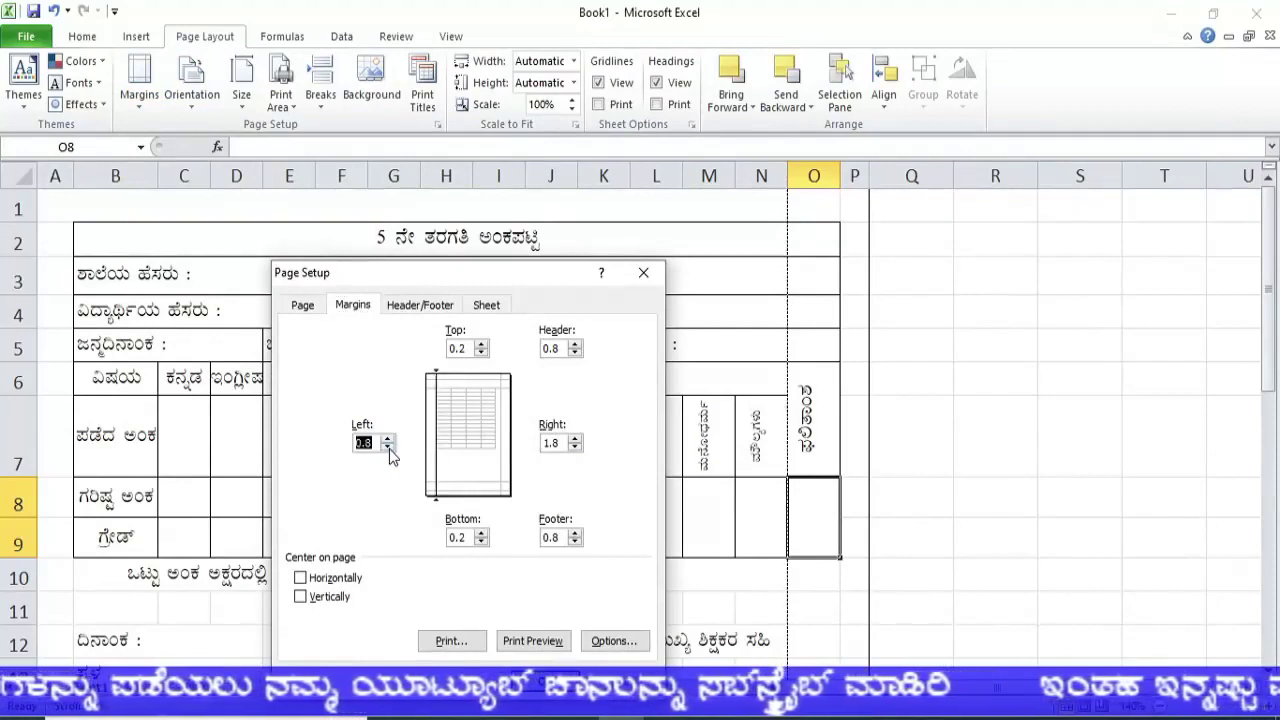
pyautogui.click(575, 447)
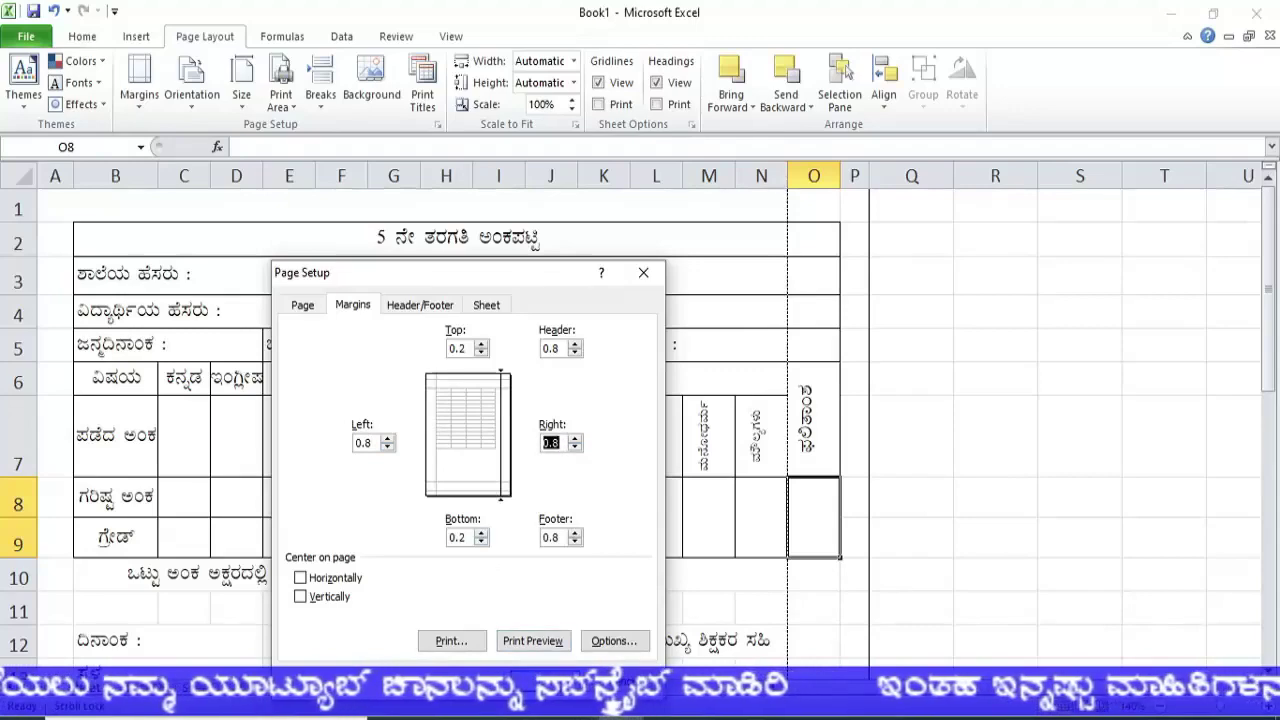
pyautogui.click(543, 681)
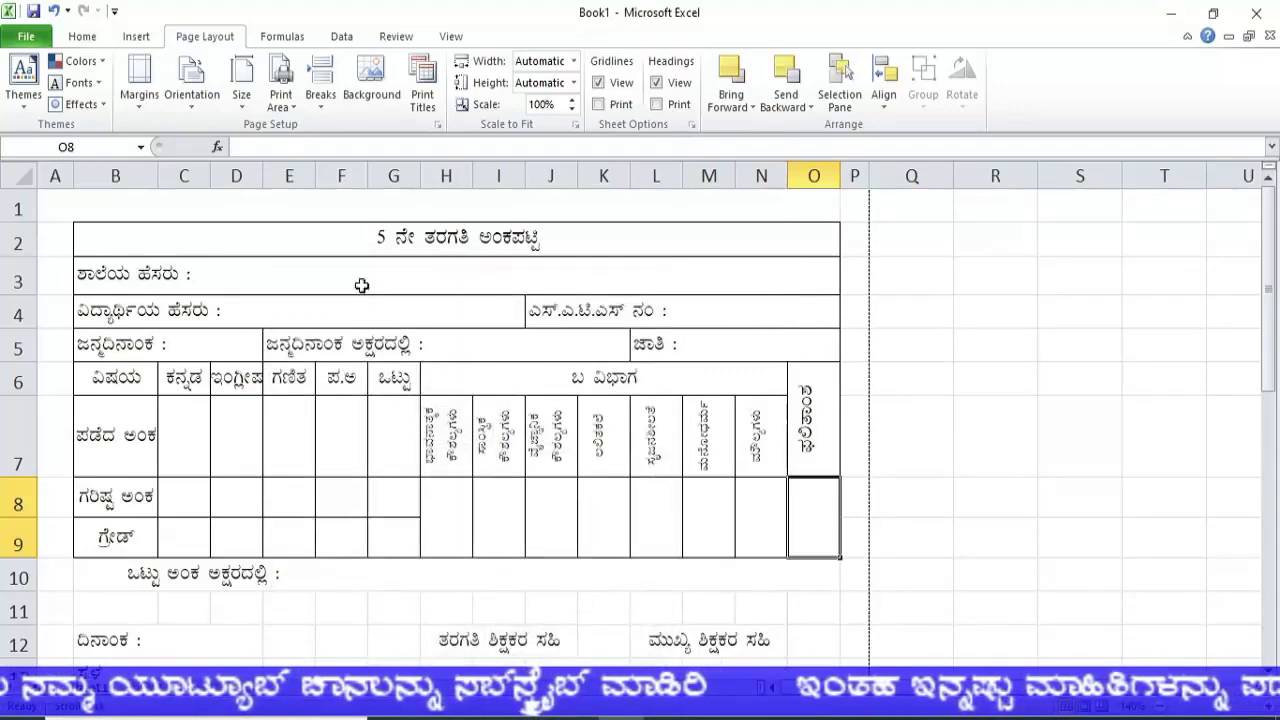
# Confirm in print preview that both marks cards fit one portrait A4 page, then return
pyautogui.scroll(-1, 566, 452)
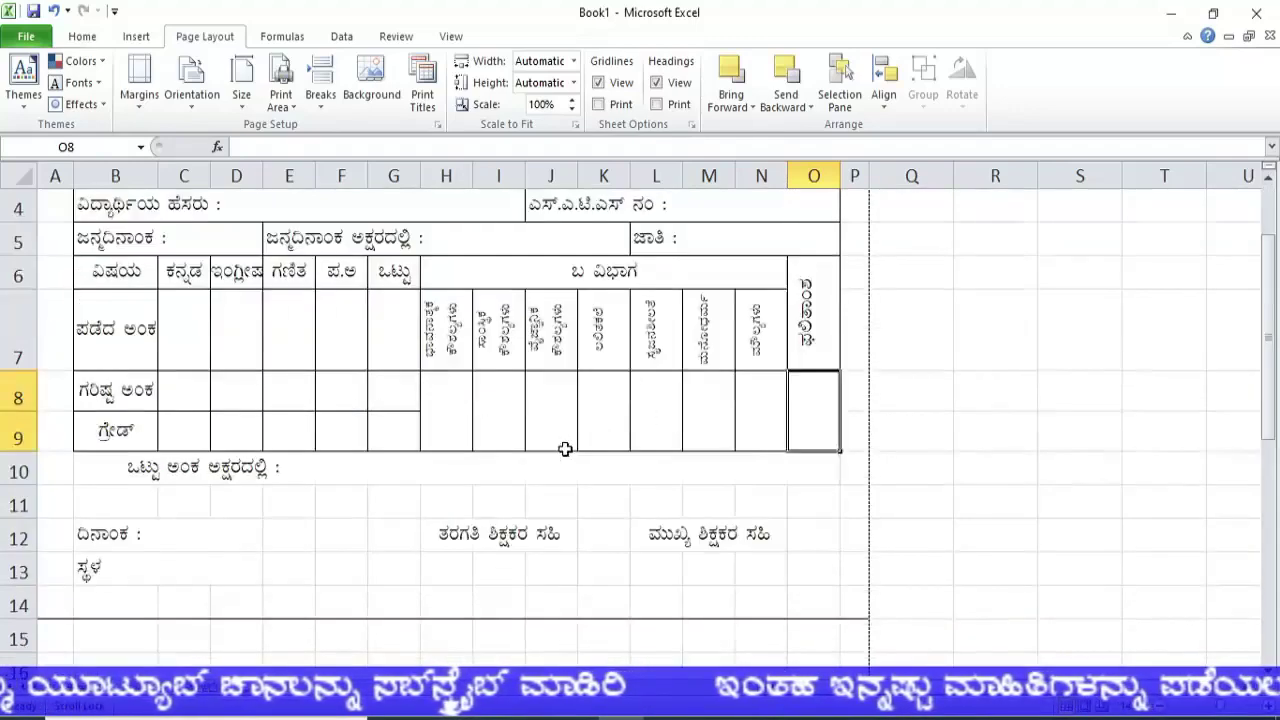
pyautogui.scroll(-3, 566, 452)
pyautogui.scroll(-2, 566, 450)
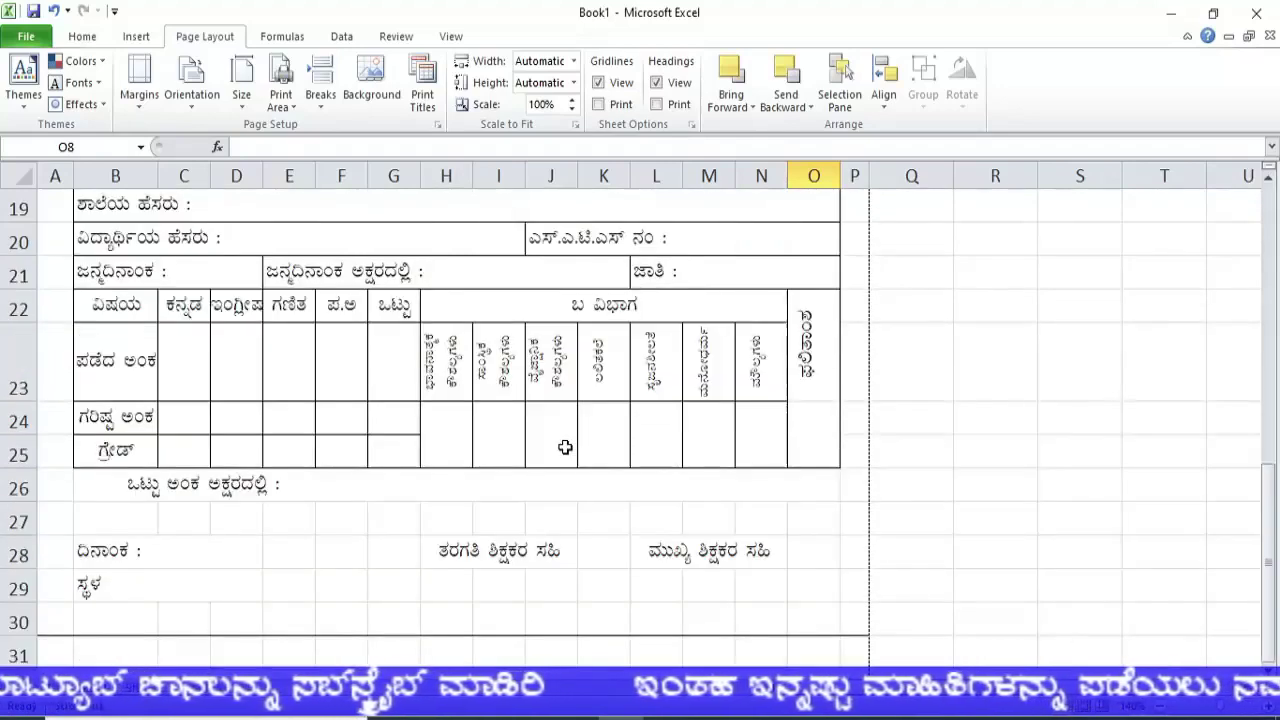
pyautogui.scroll(3, 564, 442)
pyautogui.scroll(3, 564, 442)
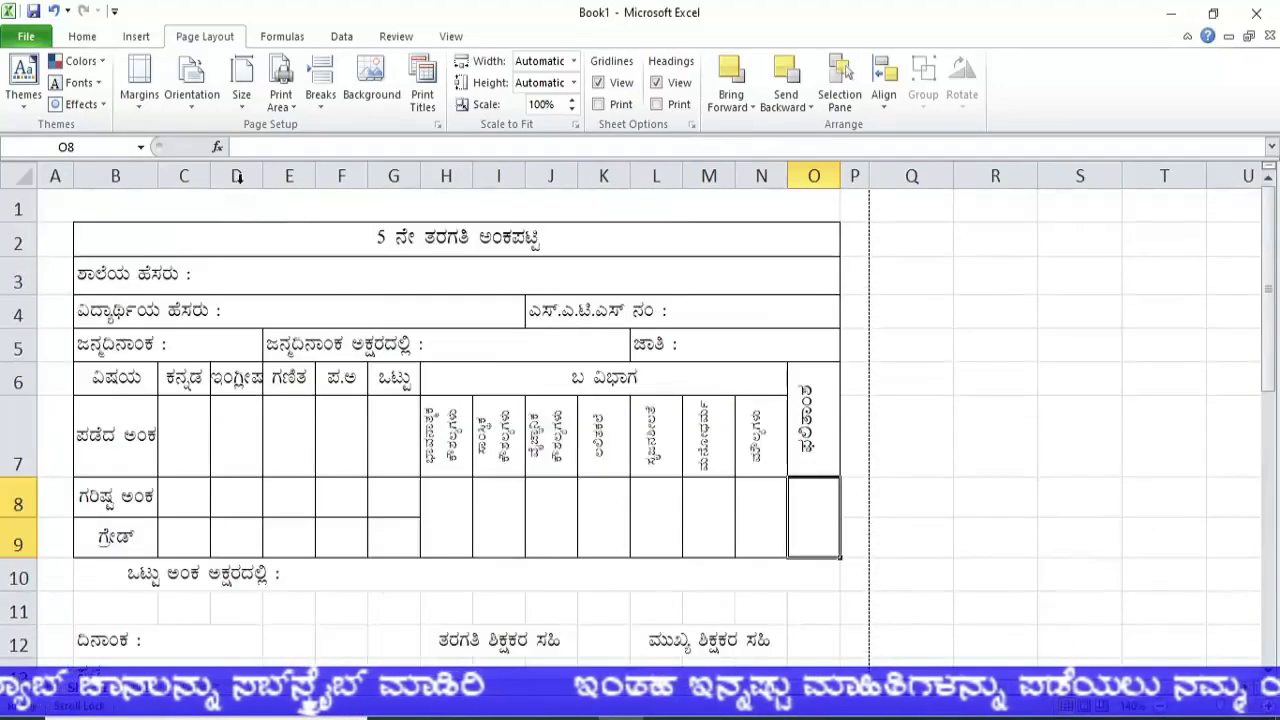
pyautogui.click(27, 37)
pyautogui.click(59, 304)
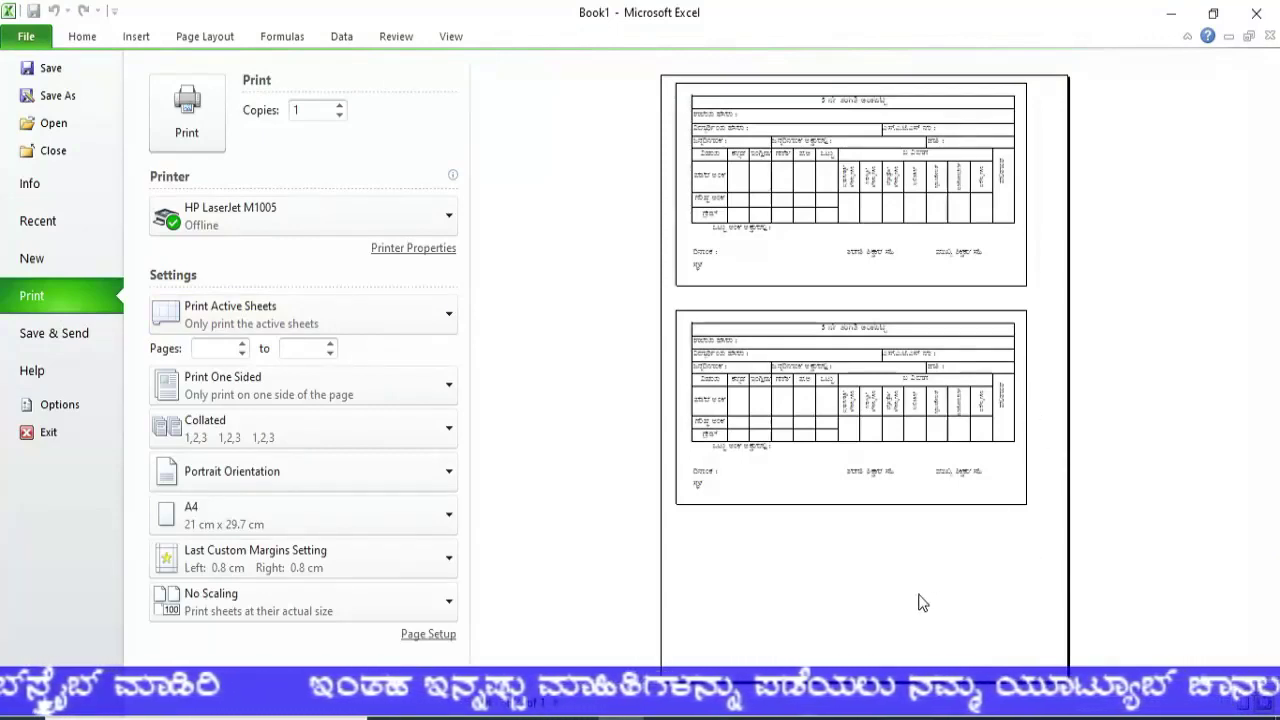
pyautogui.click(208, 36)
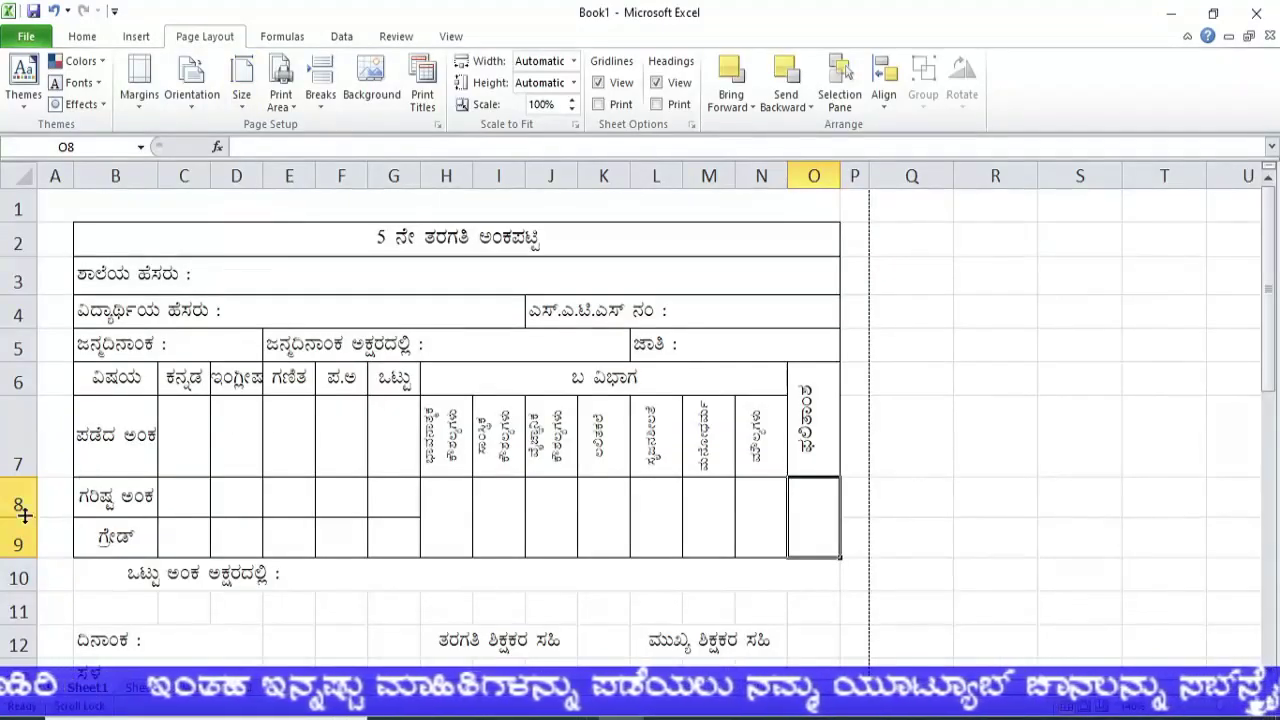
# Drag the borders of rows 8, 5, 4 and 6 to make them slightly taller
pyautogui.moveTo(25, 518); pyautogui.dragTo(27, 576)
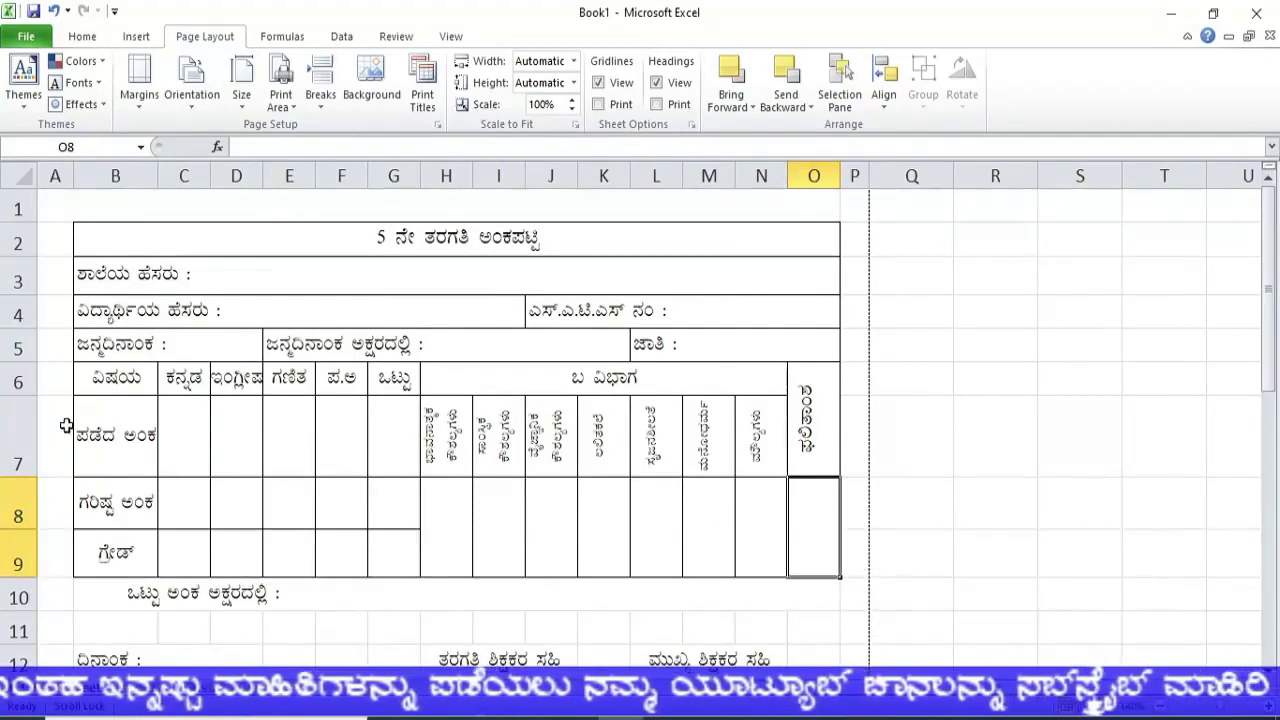
pyautogui.moveTo(22, 362); pyautogui.dragTo(25, 414)
pyautogui.moveTo(23, 330); pyautogui.dragTo(20, 343)
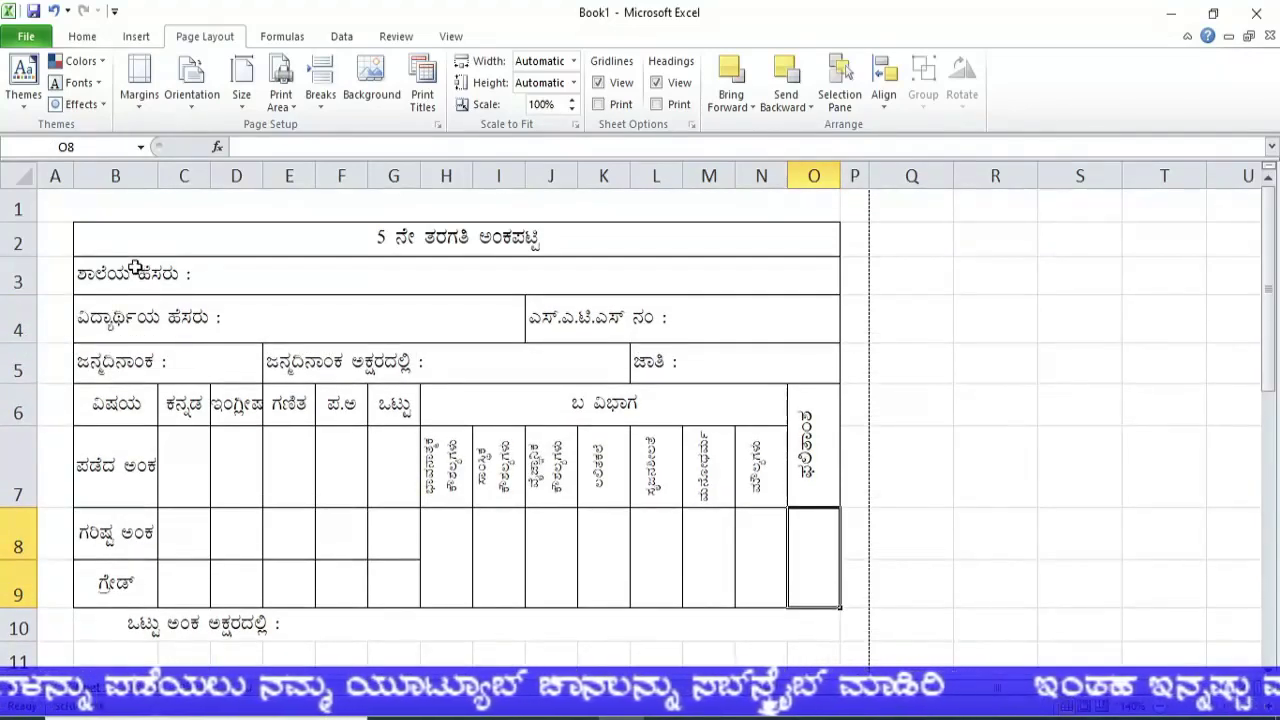
# Give rows 3 to 6 of the first card a row height of 30
pyautogui.moveTo(20, 280); pyautogui.dragTo(22, 410)
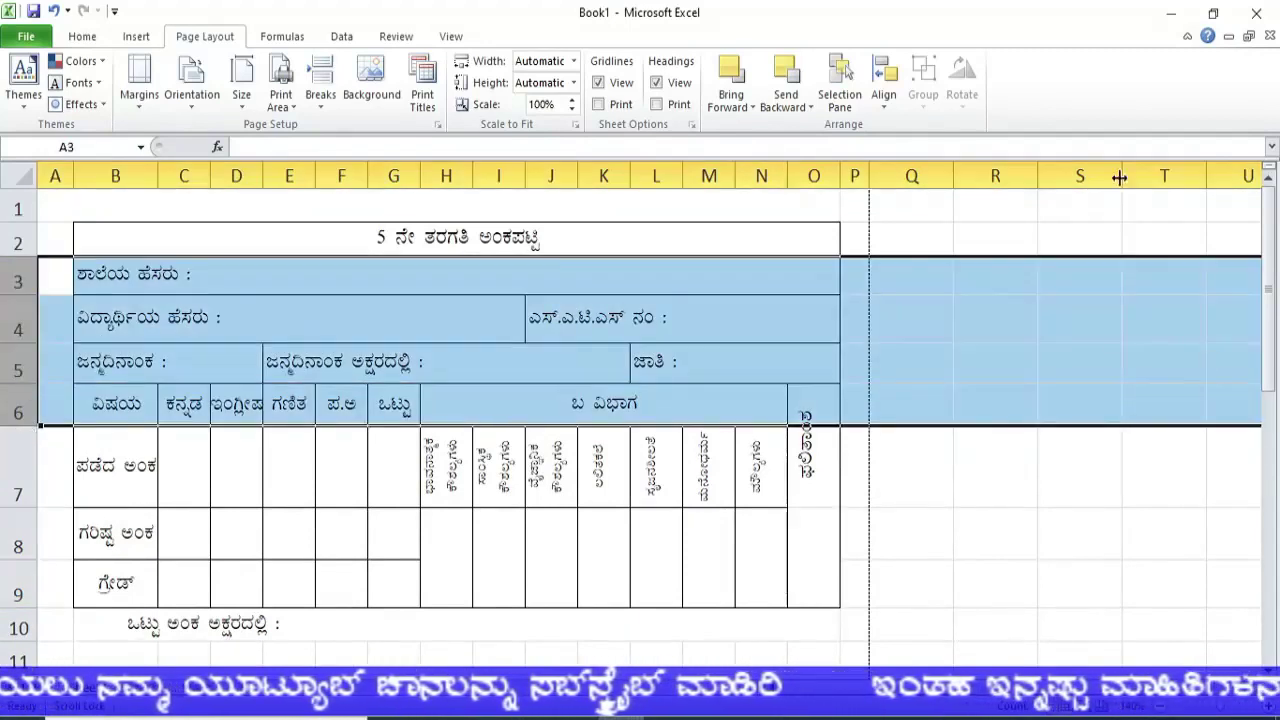
pyautogui.click(82, 36)
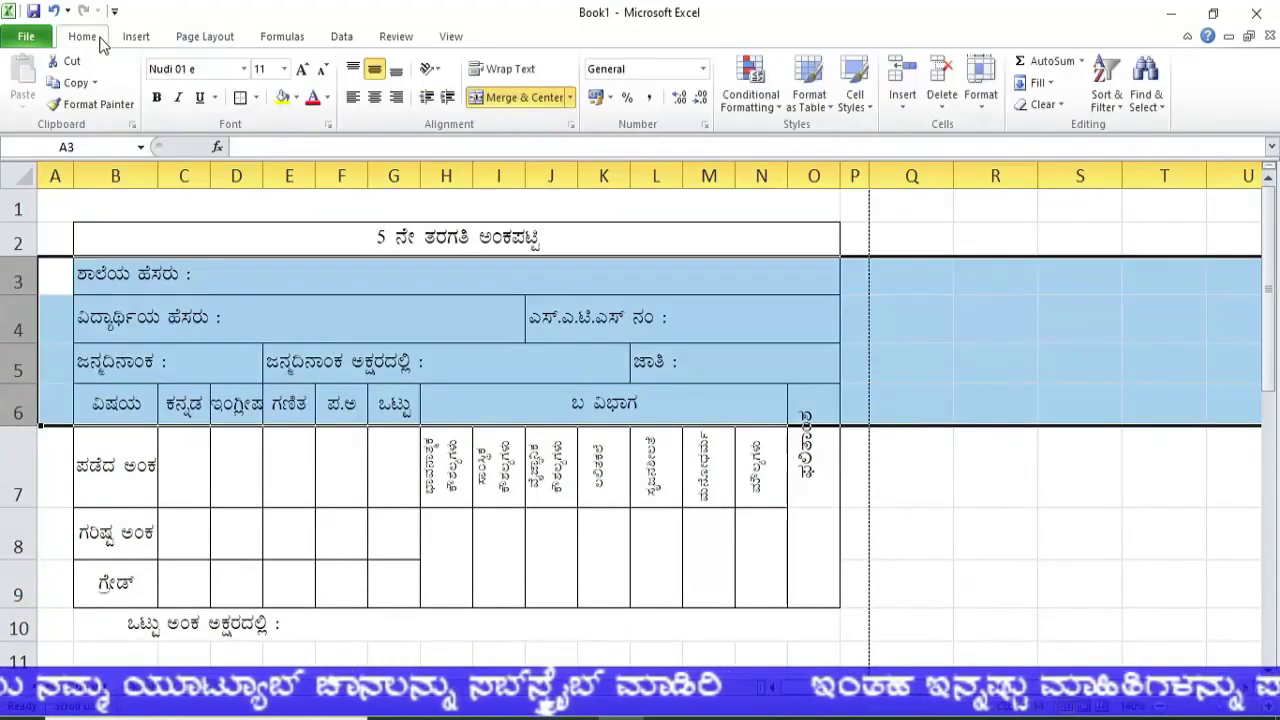
pyautogui.click(985, 100)
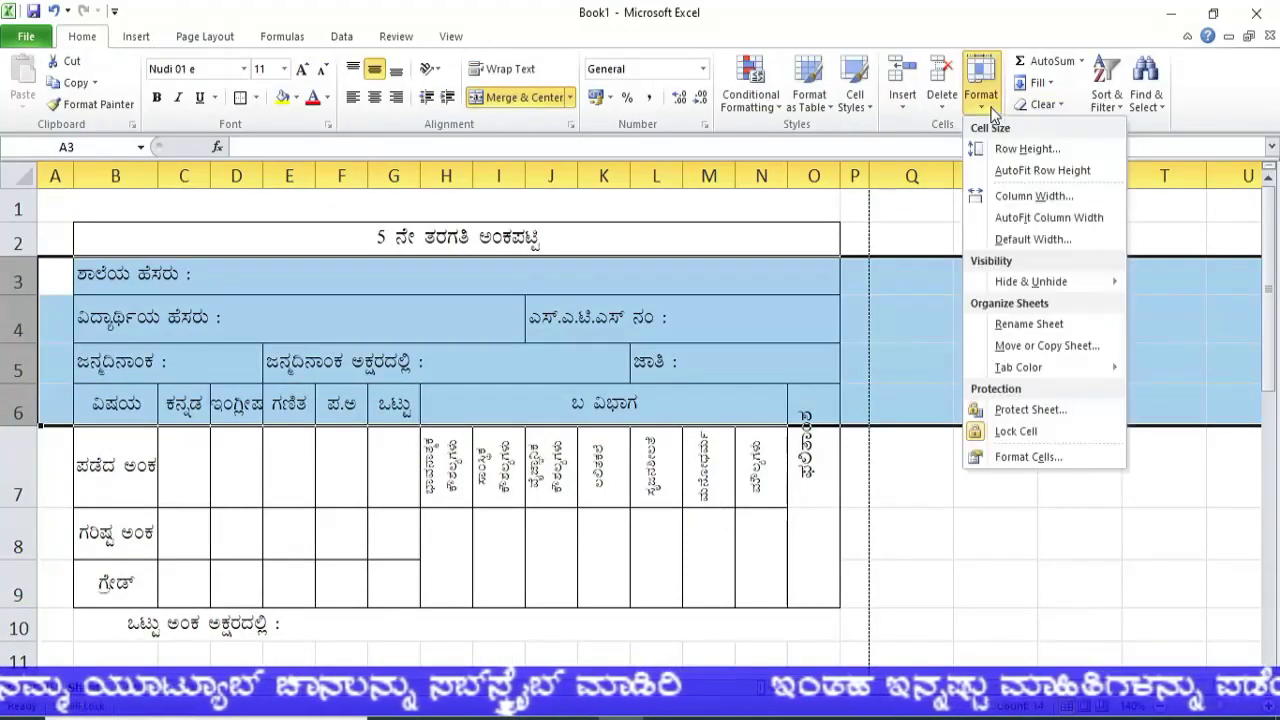
pyautogui.click(1015, 149)
pyautogui.write('15')
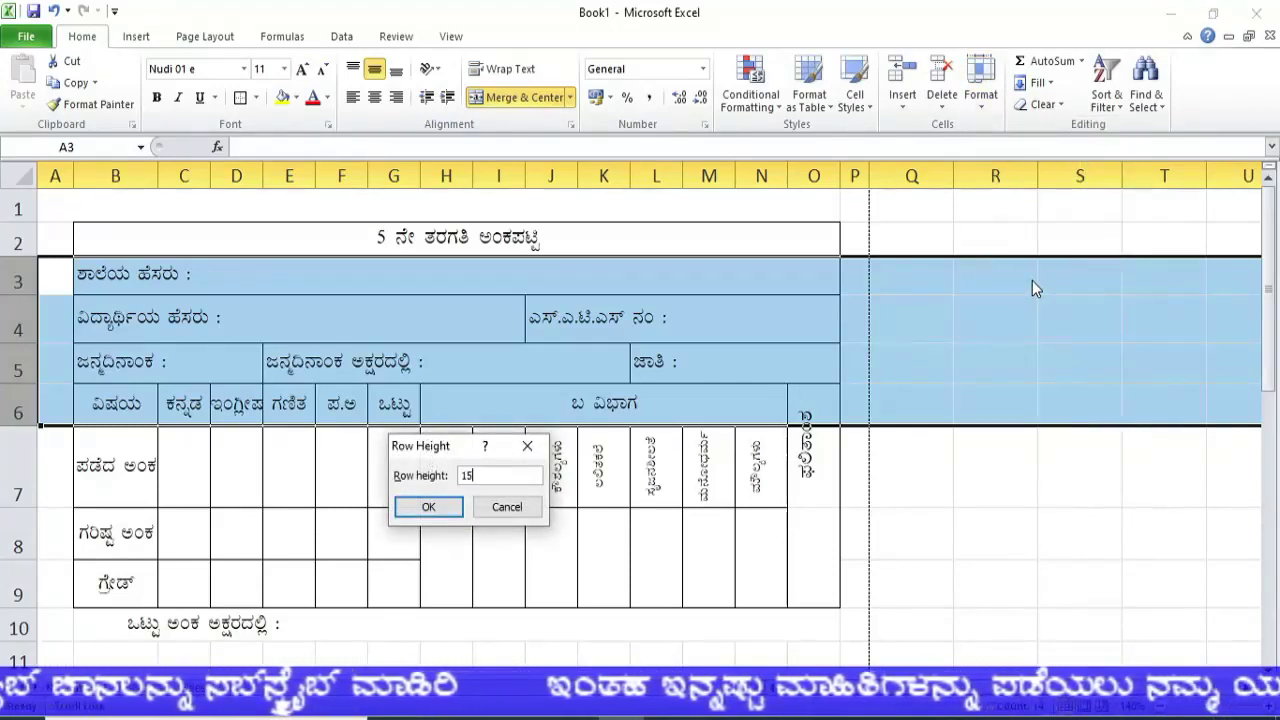
pyautogui.click(432, 507)
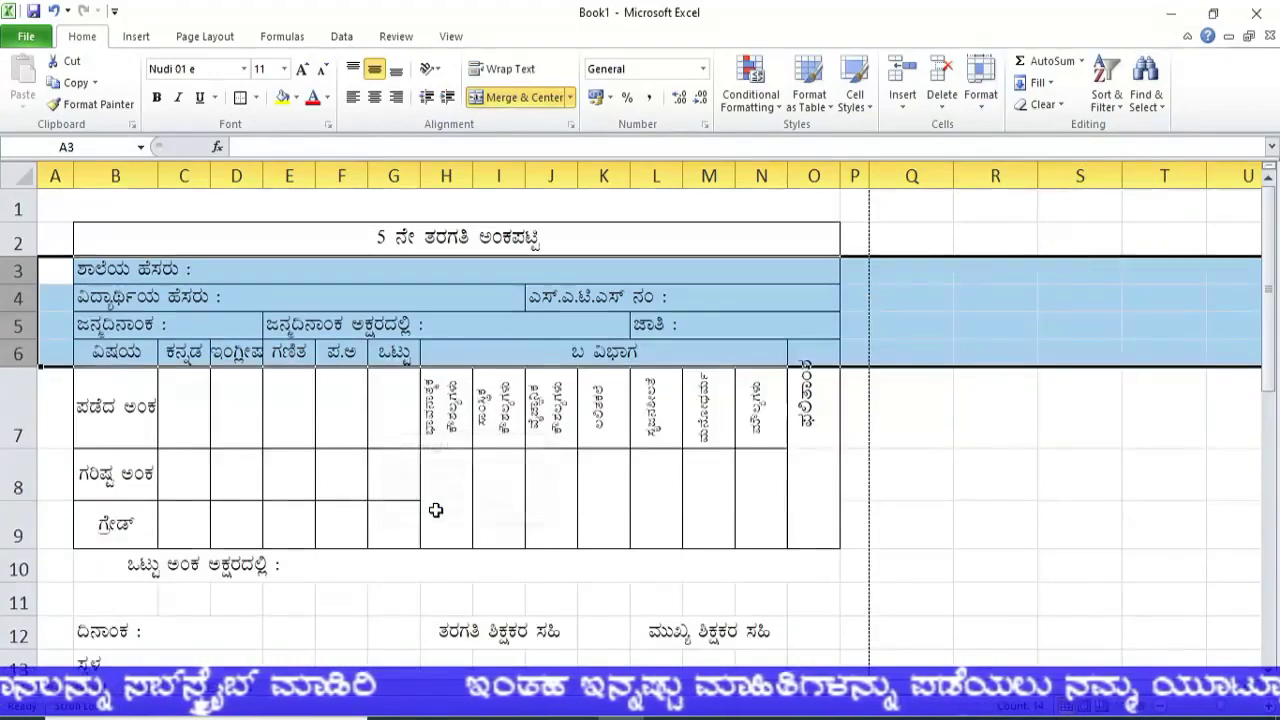
pyautogui.click(981, 97)
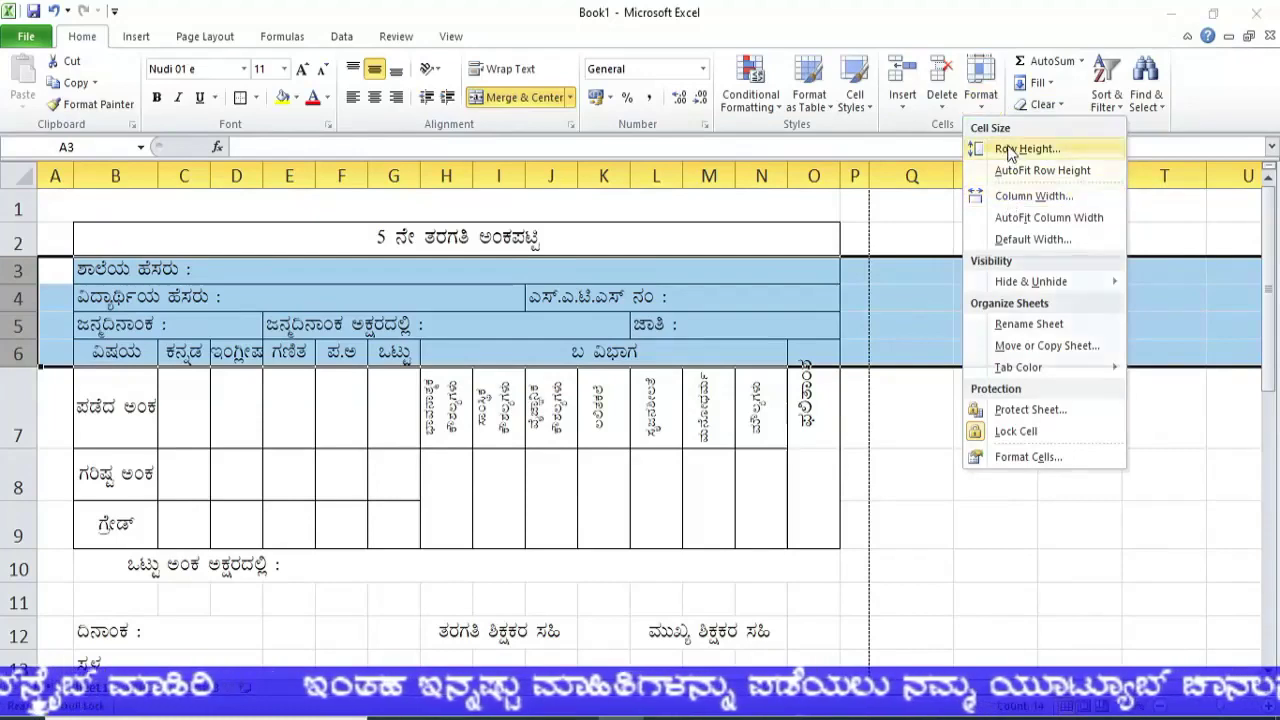
pyautogui.click(1027, 148)
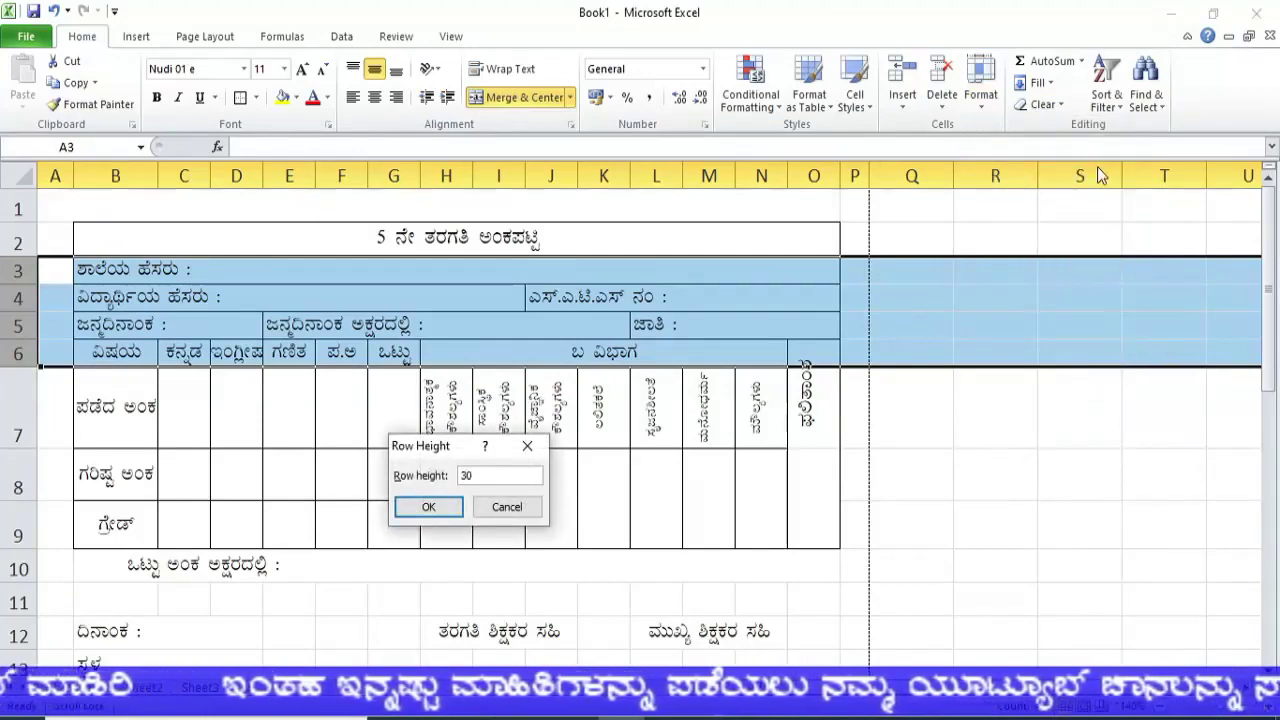
pyautogui.click(428, 506)
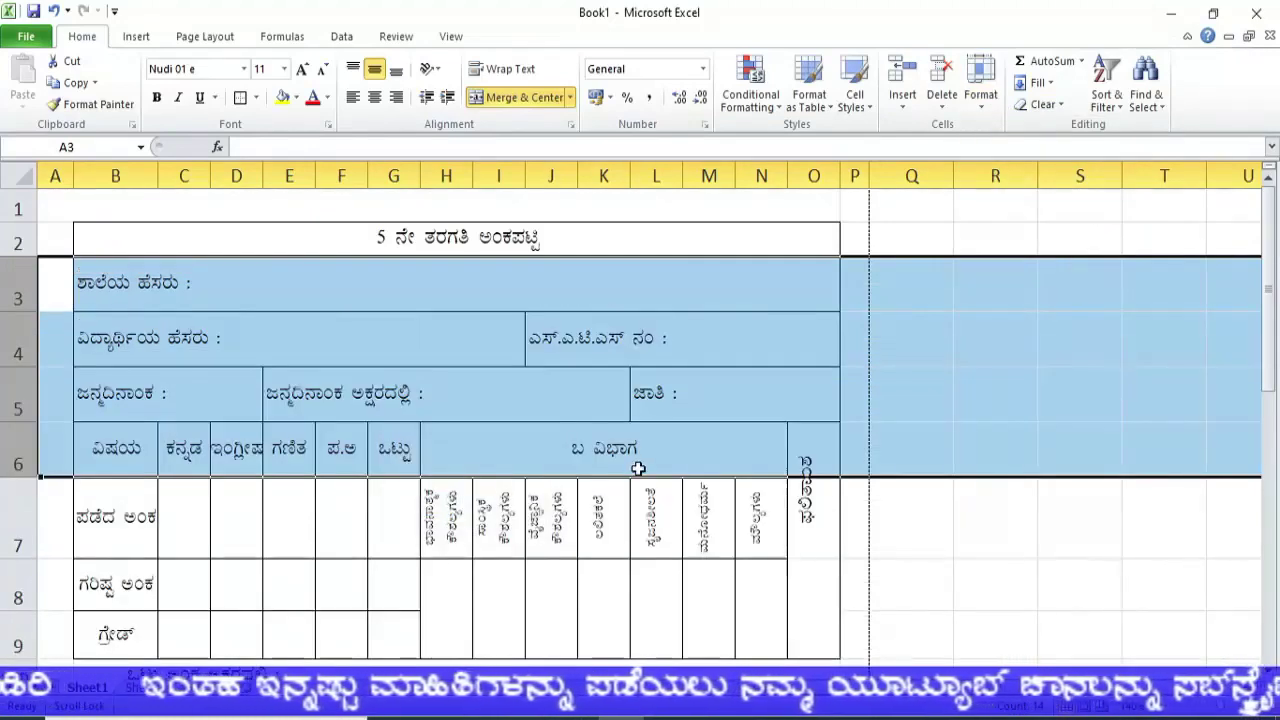
pyautogui.click(648, 470)
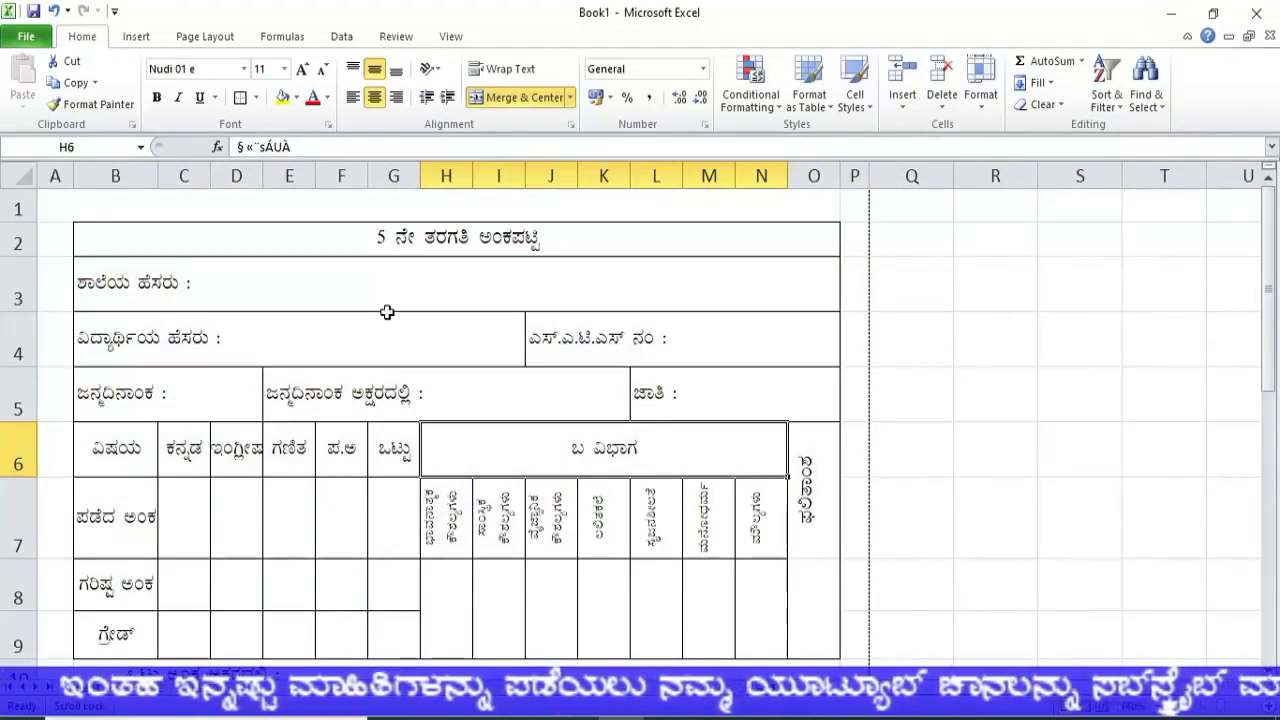
# Shrink the first card's subject headings in C6:G6 to font size 10
pyautogui.click(215, 455)
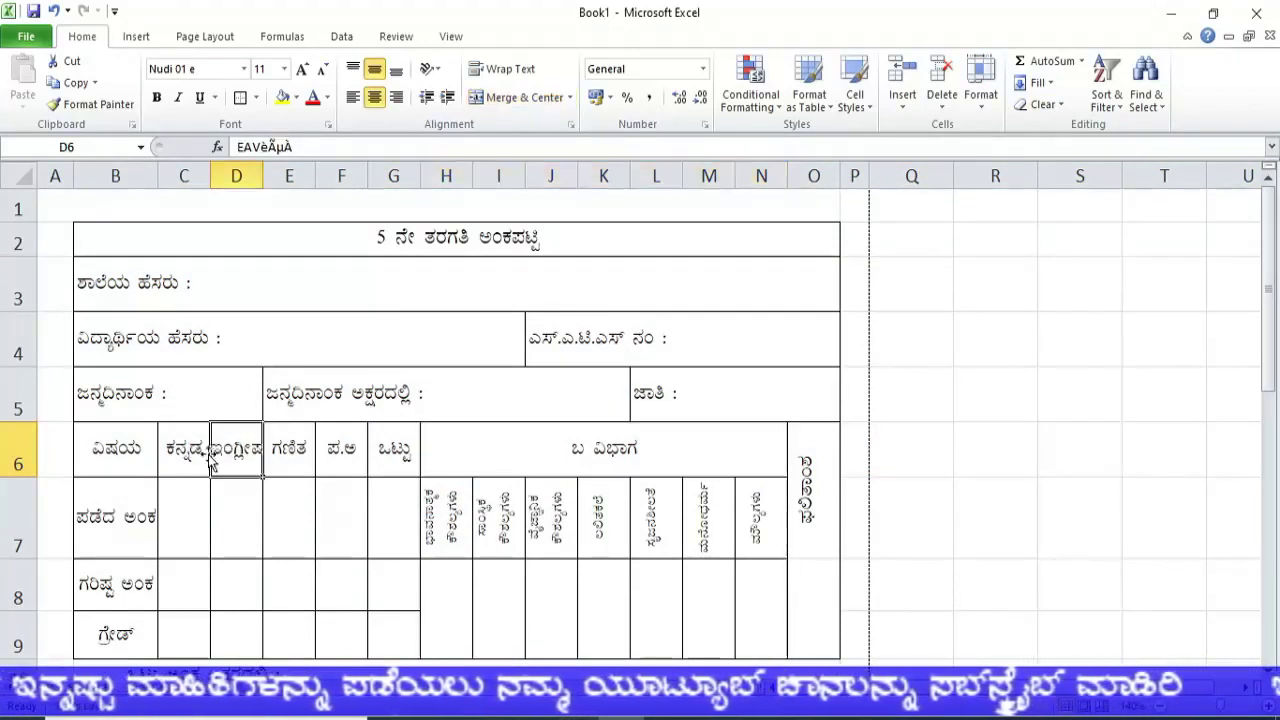
pyautogui.moveTo(184, 452); pyautogui.dragTo(394, 452)
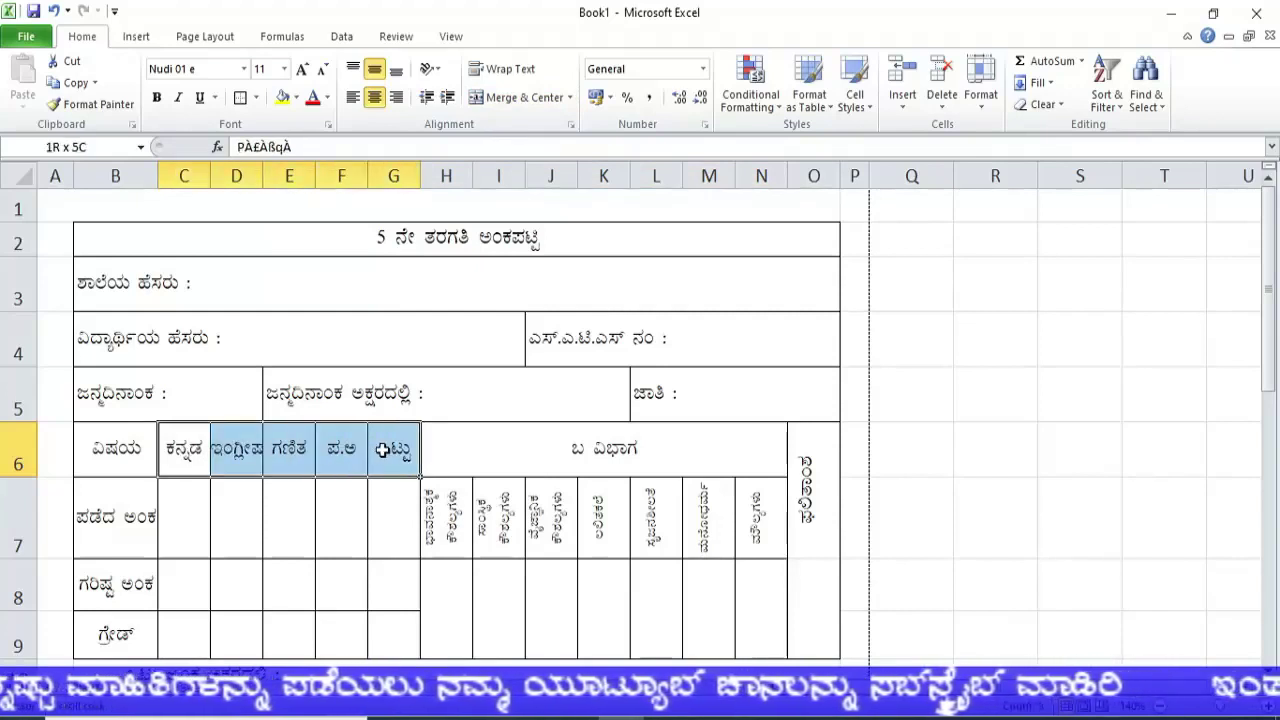
pyautogui.click(323, 72)
pyautogui.click(296, 518)
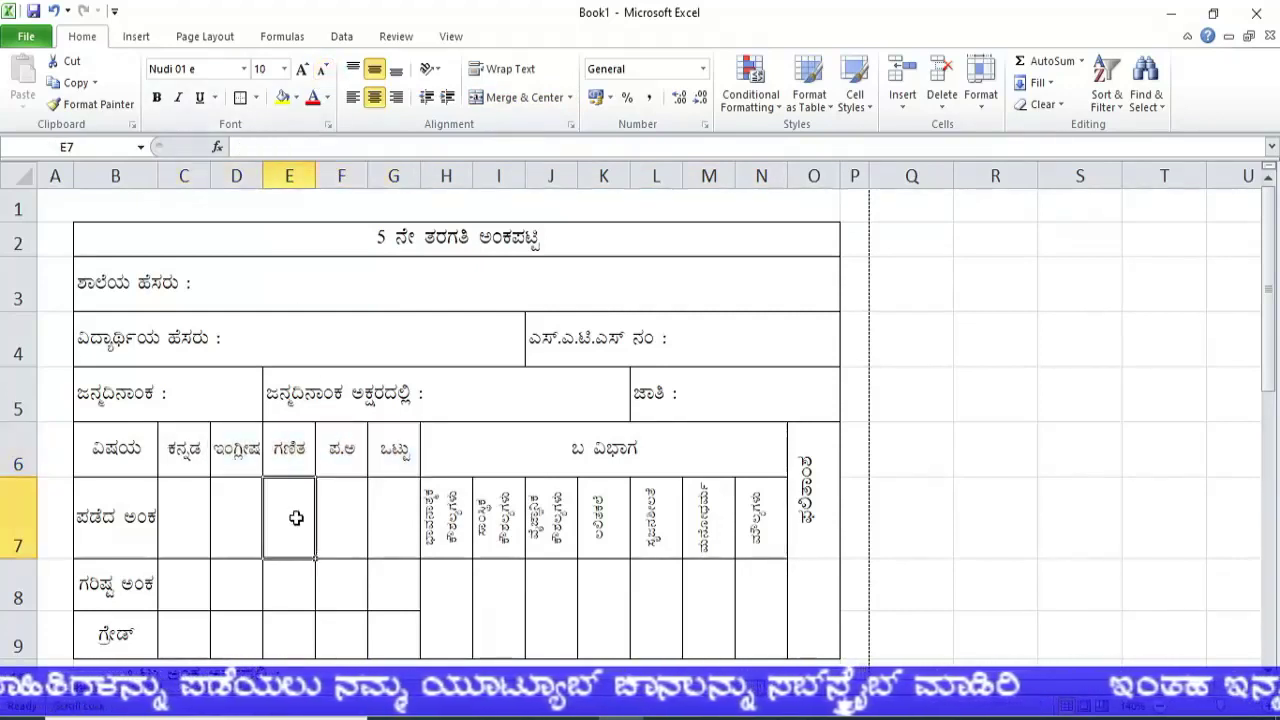
# Shrink the second card's subject headings in C22:G22 to font size 10 as well
pyautogui.scroll(-2, 245, 527)
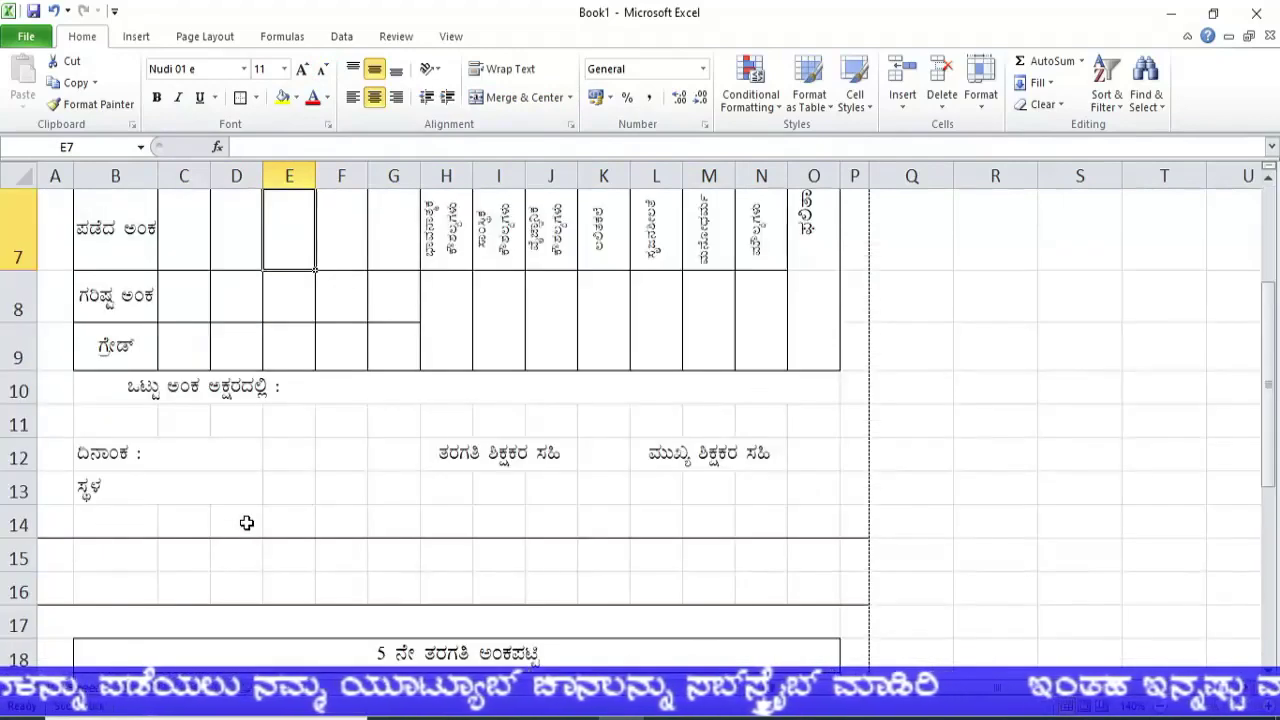
pyautogui.scroll(-2, 246, 522)
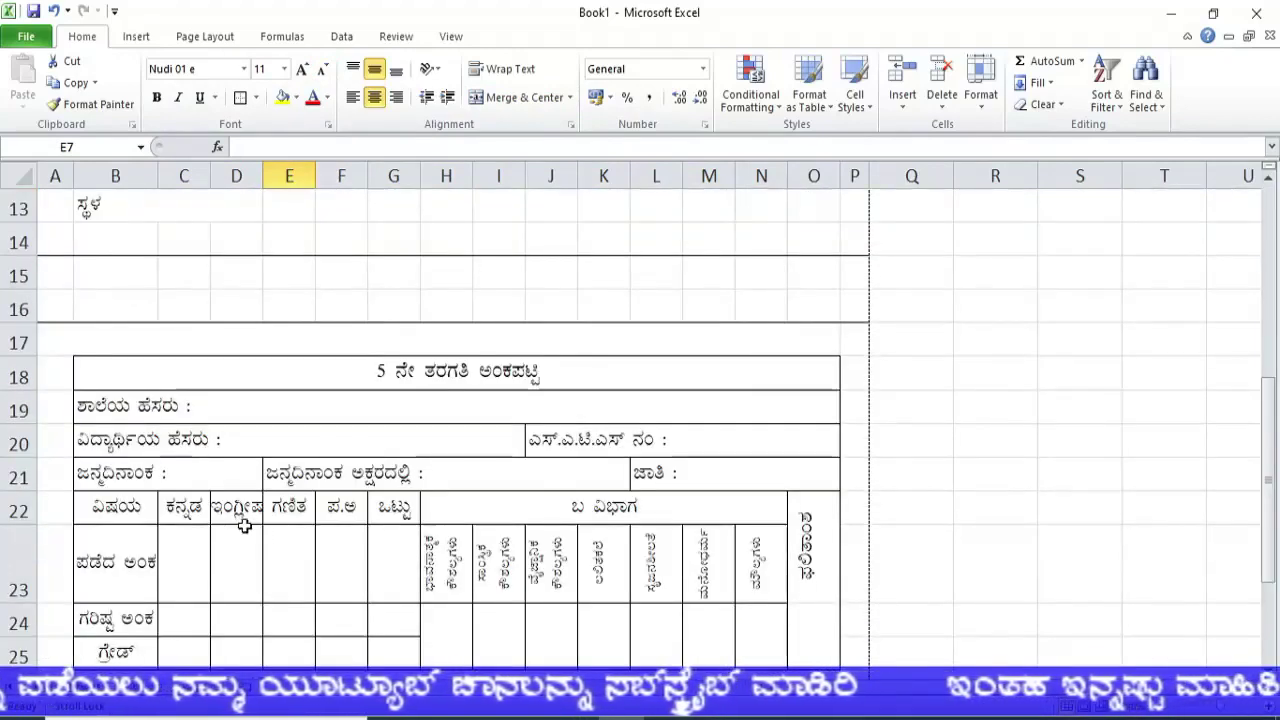
pyautogui.moveTo(176, 511); pyautogui.dragTo(400, 510)
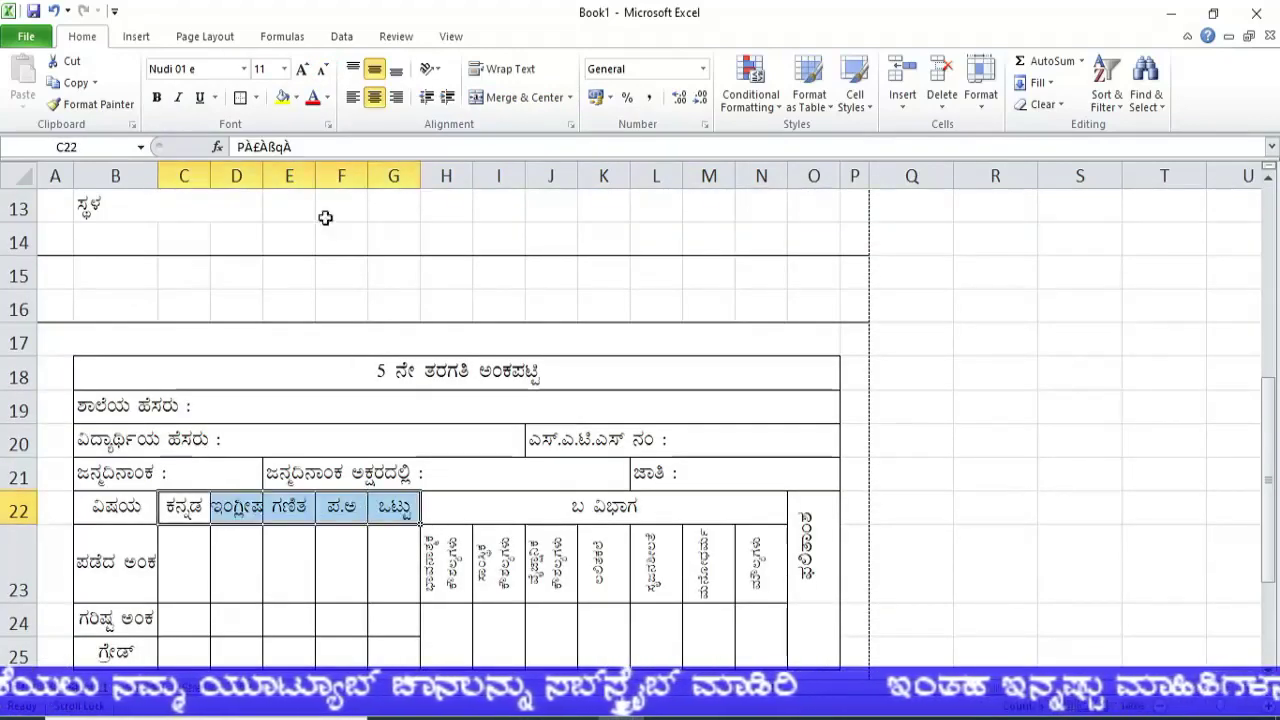
pyautogui.click(323, 71)
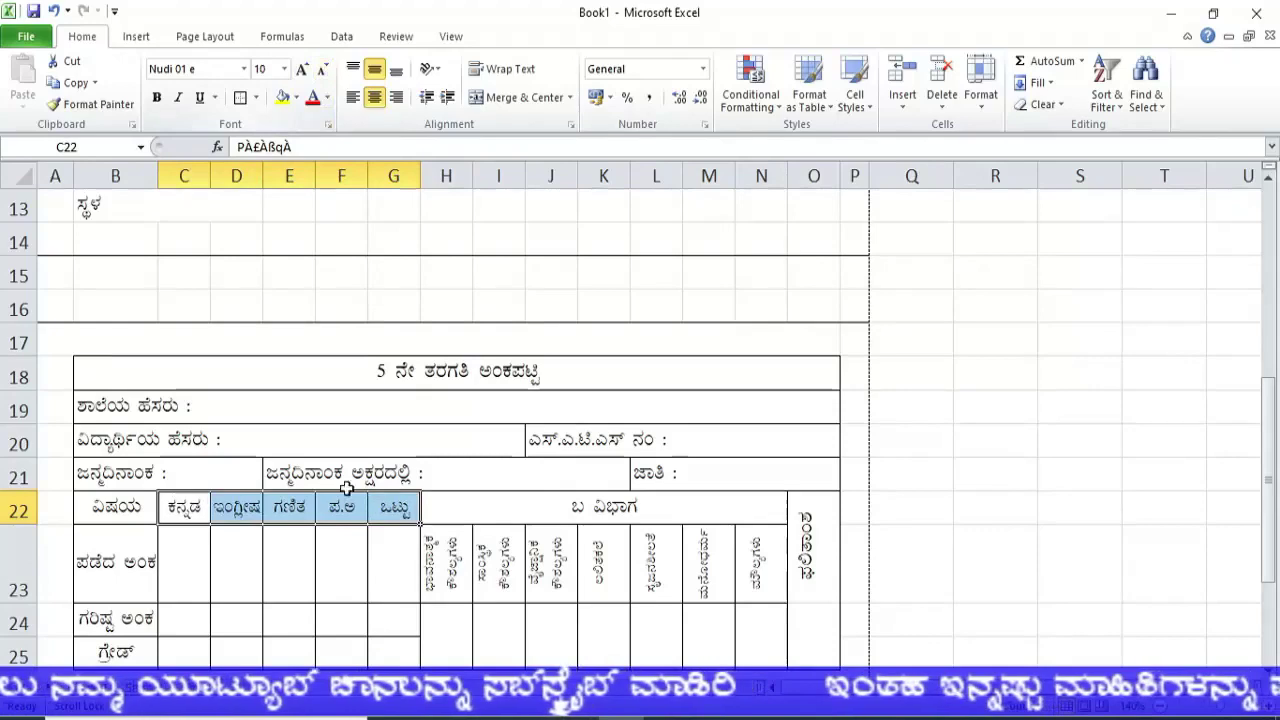
pyautogui.click(282, 585)
pyautogui.scroll(-2, 344, 608)
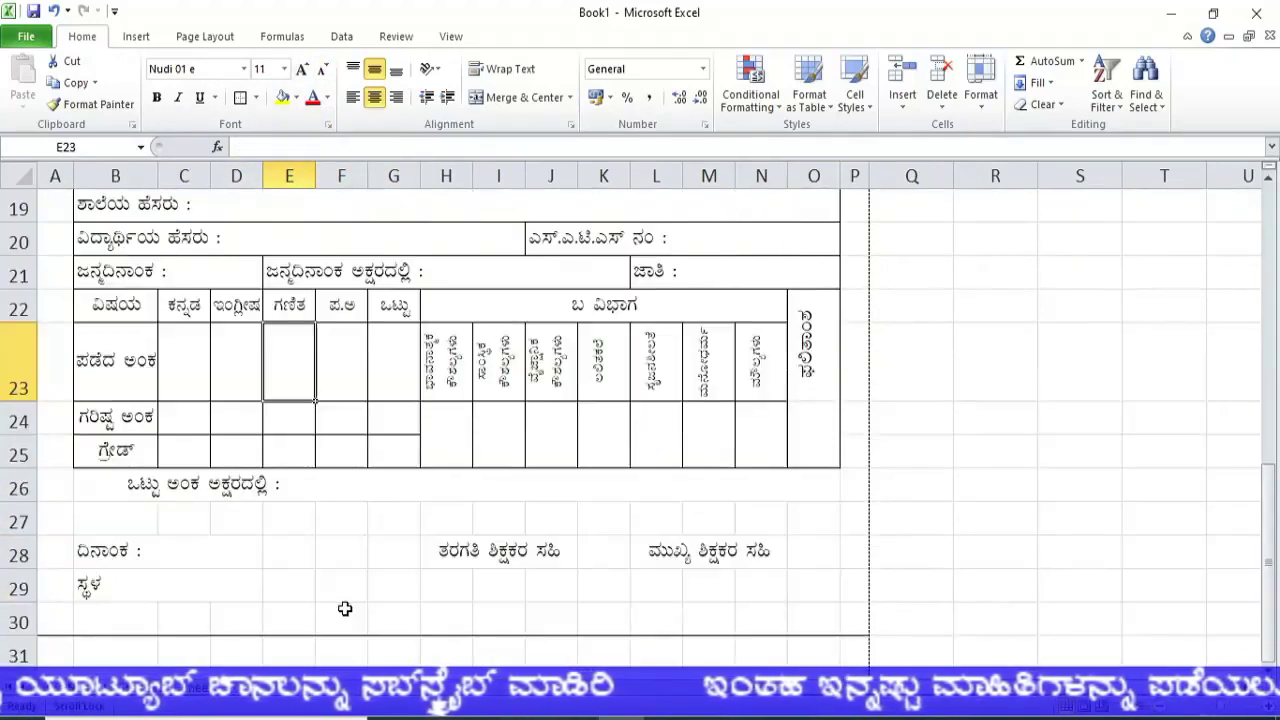
pyautogui.scroll(2, 343, 606)
pyautogui.scroll(1, 343, 606)
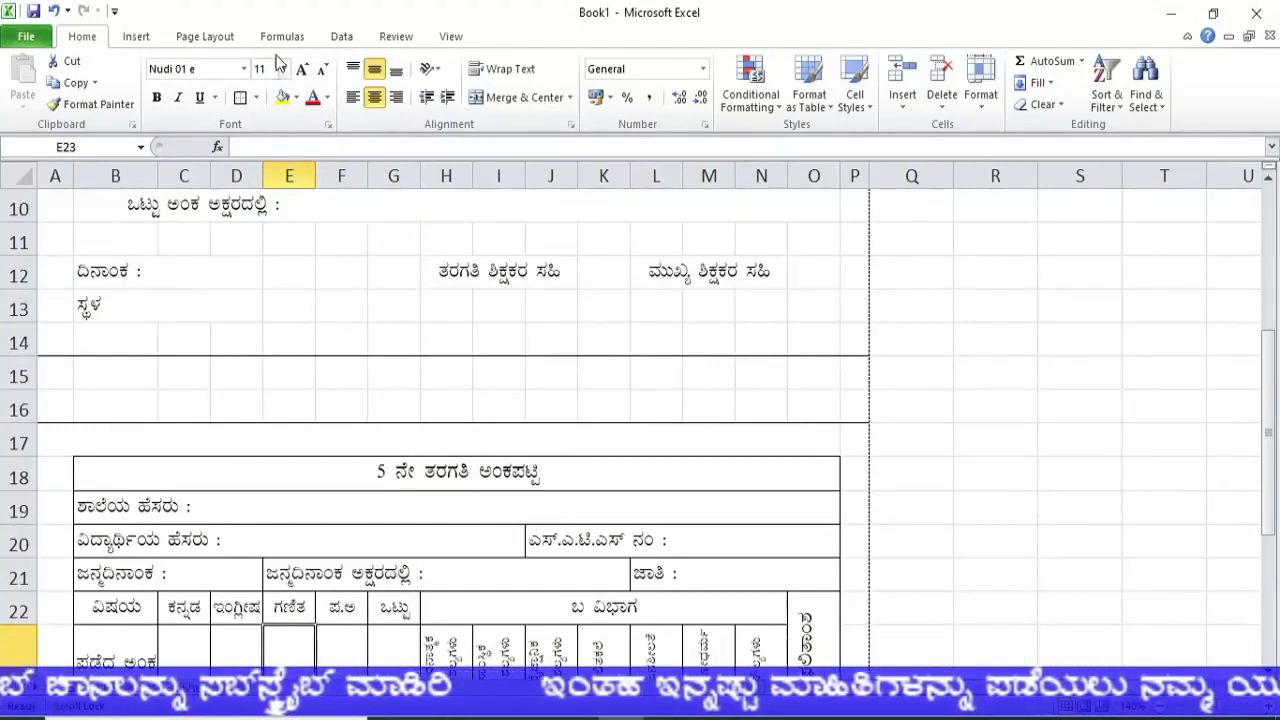
pyautogui.click(206, 37)
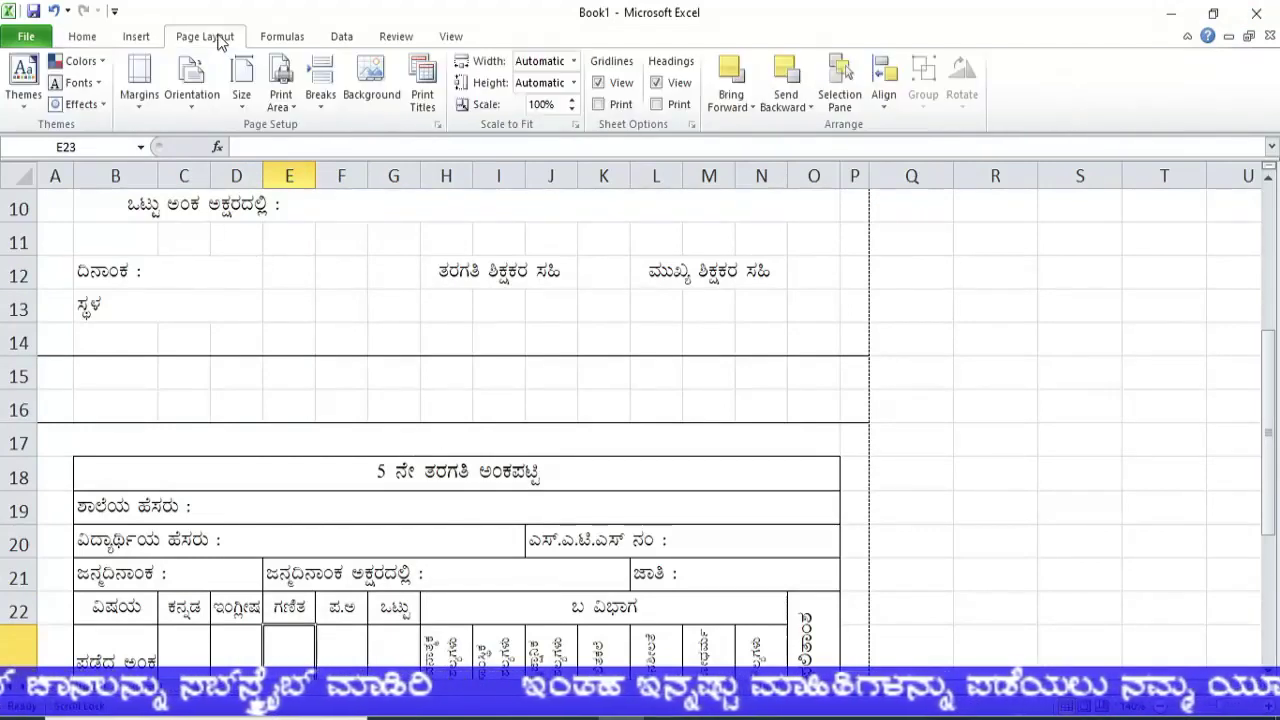
pyautogui.click(82, 37)
pyautogui.click(41, 40)
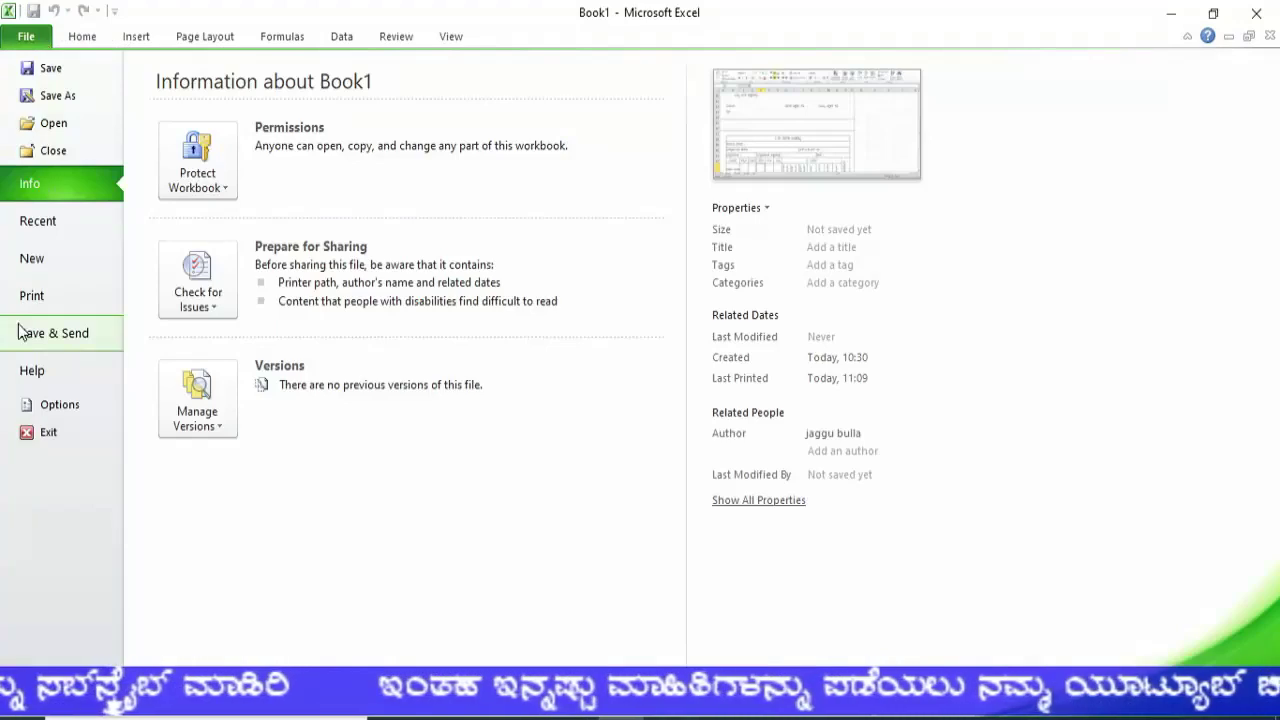
pyautogui.click(33, 295)
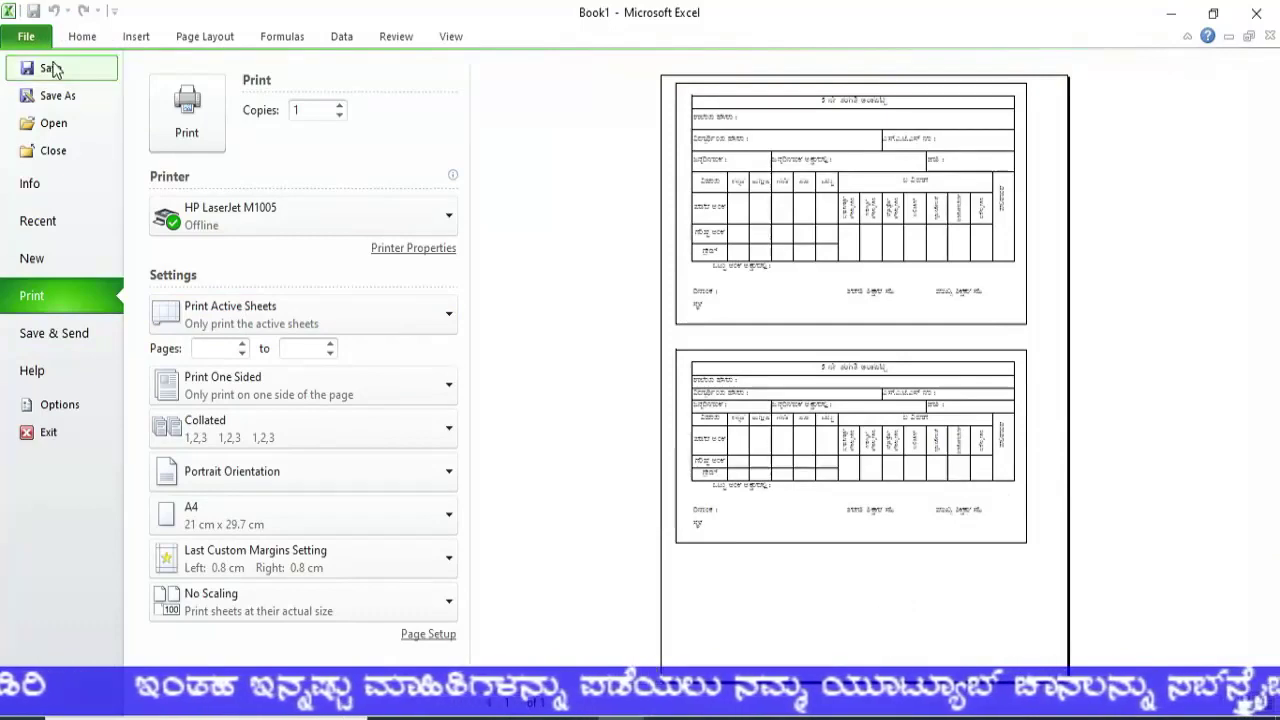
pyautogui.click(200, 38)
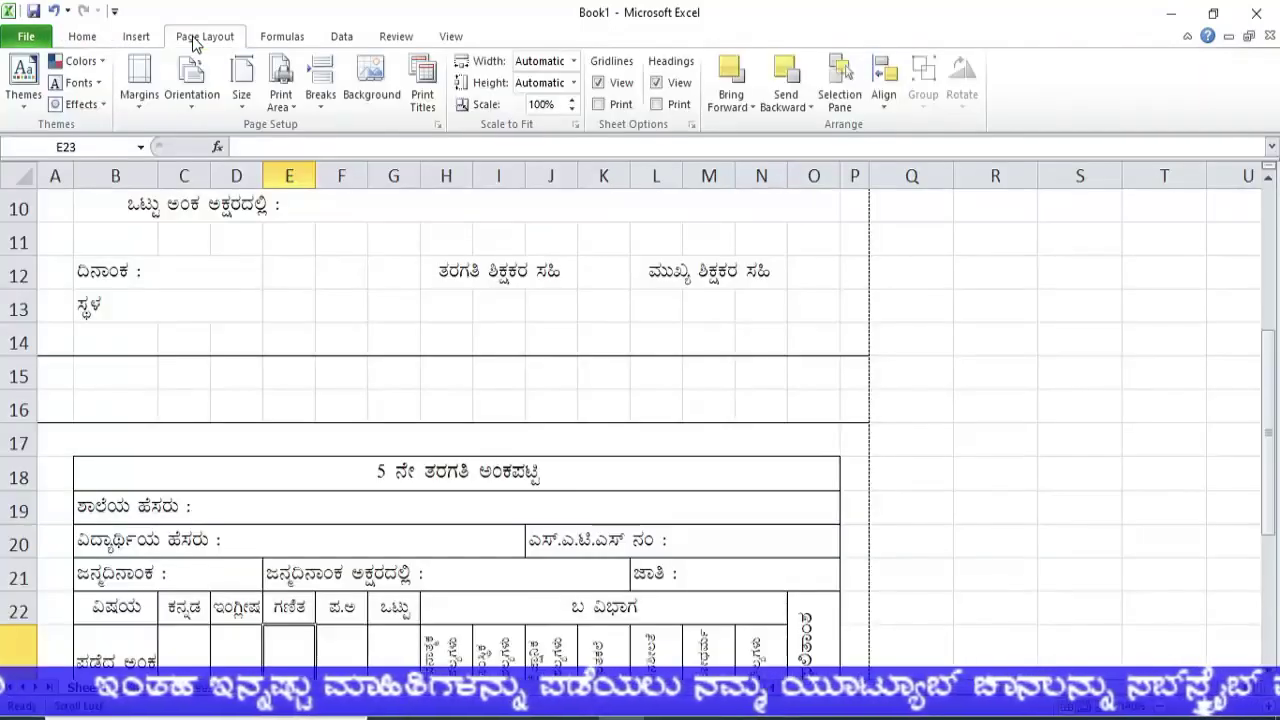
# Insert a blank row at row 16 between the two marks cards
pyautogui.click(18, 410)
pyautogui.rightClick(18, 410)
pyautogui.click(60, 538)
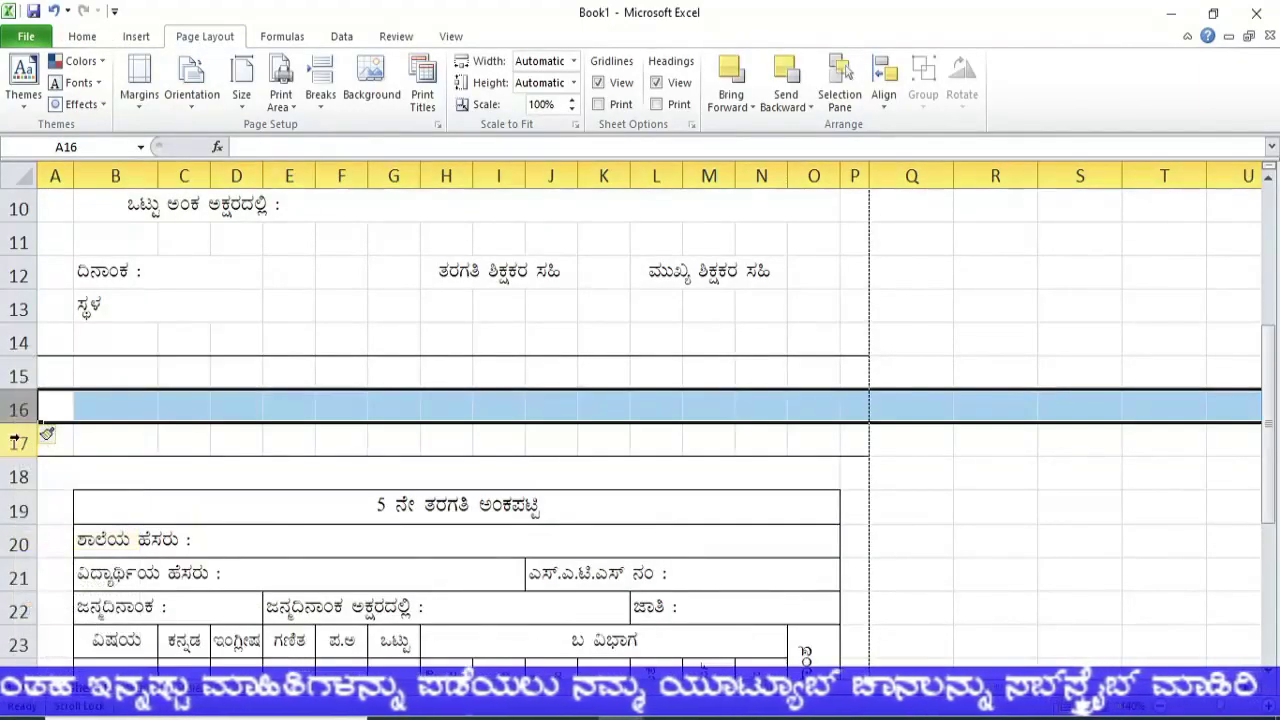
# Set the row height of the first card's marks grid B6:O9 to 45
pyautogui.scroll(2, 477, 406)
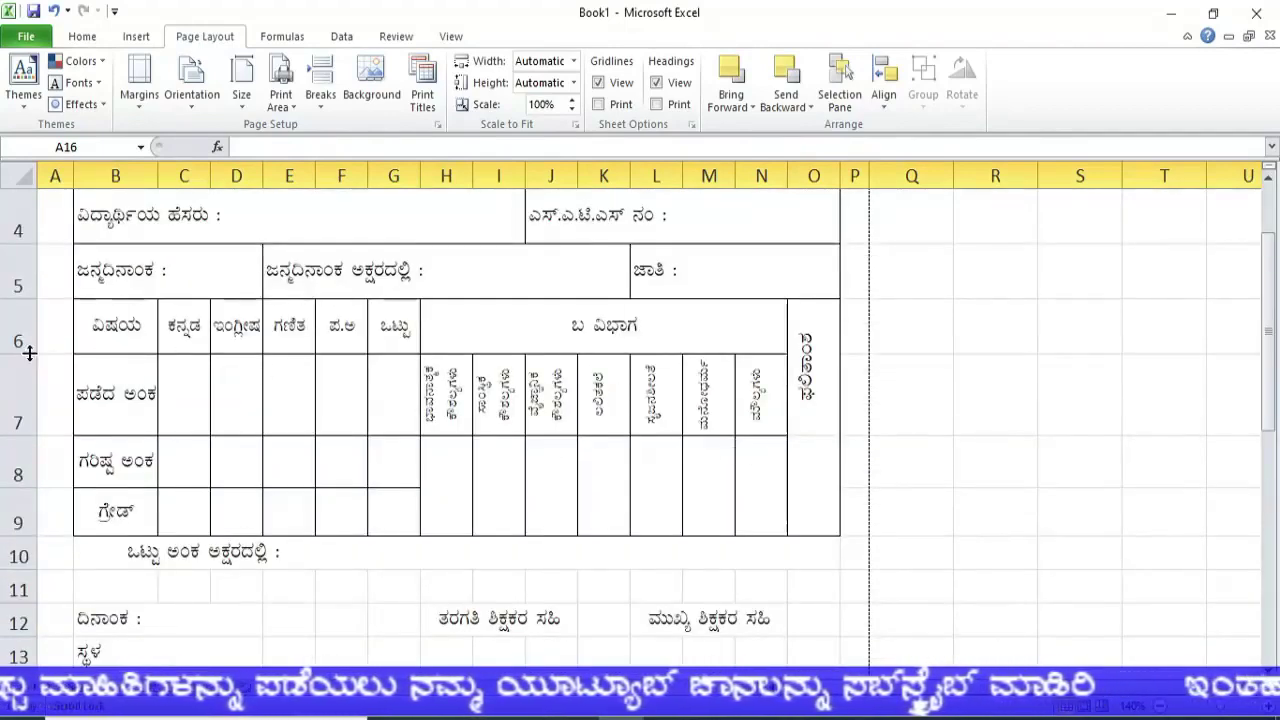
pyautogui.moveTo(128, 338); pyautogui.dragTo(395, 525)
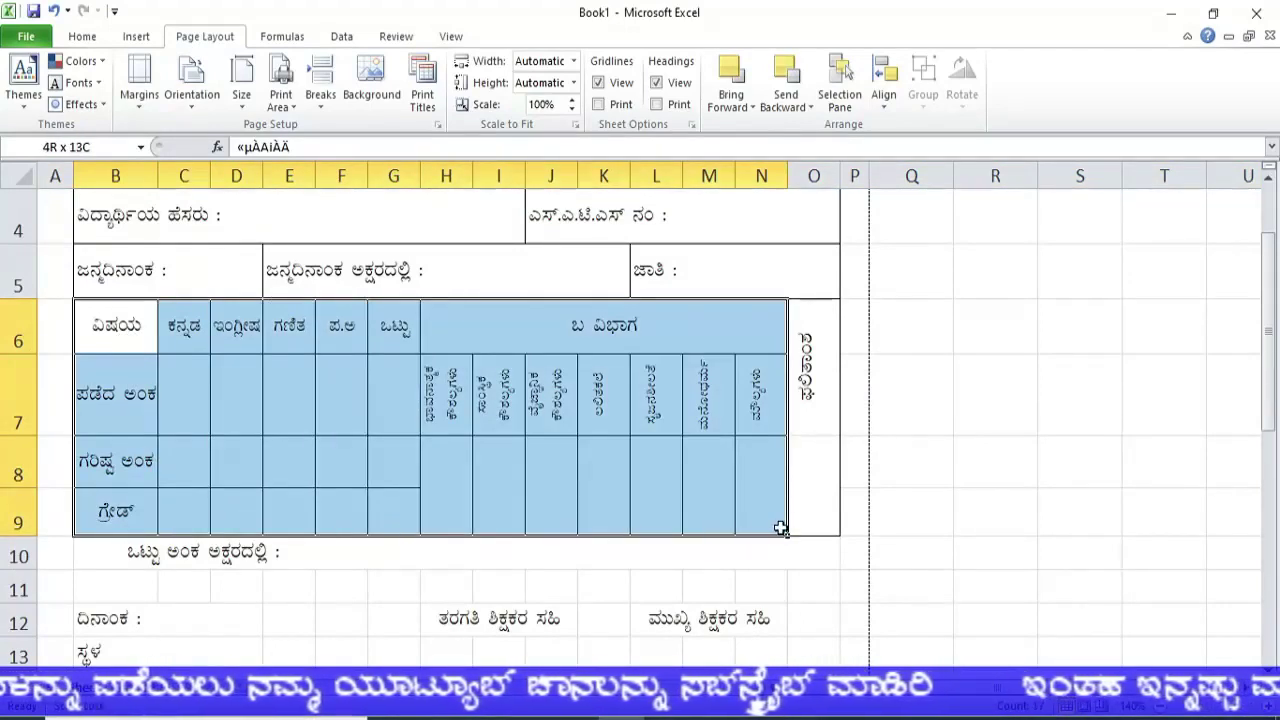
pyautogui.moveTo(395, 525); pyautogui.dragTo(795, 526)
pyautogui.click(82, 36)
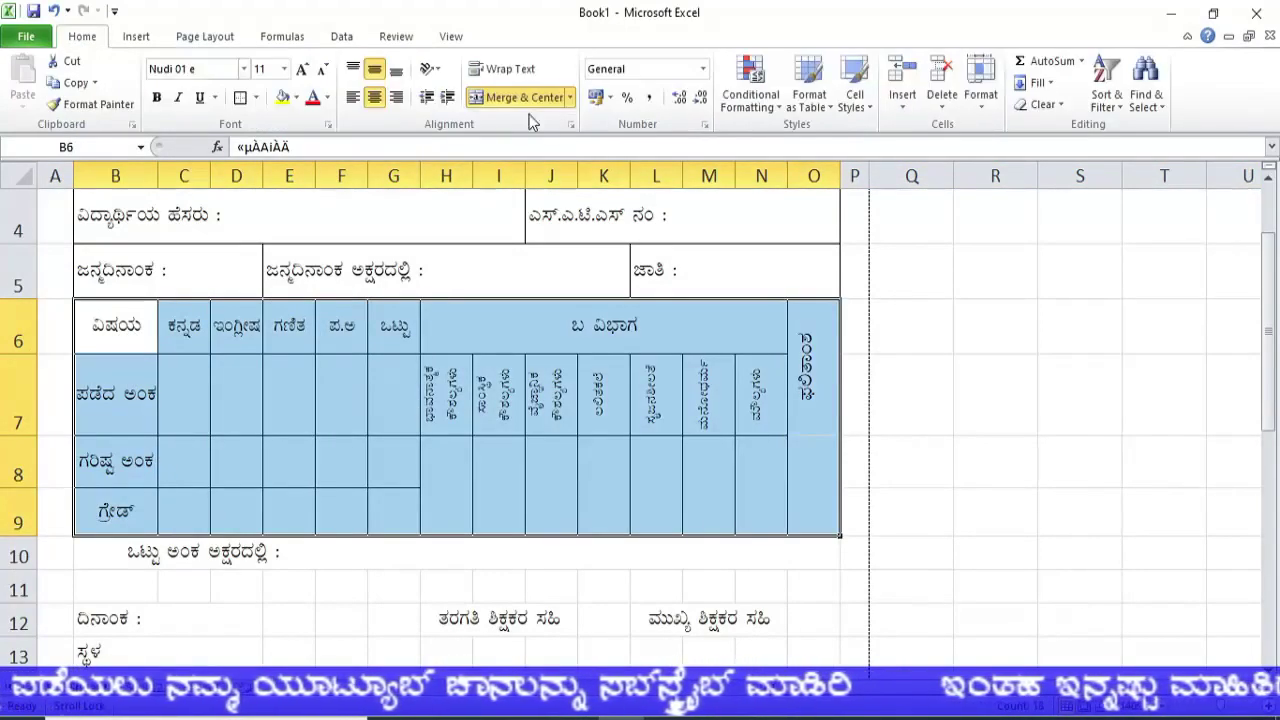
pyautogui.click(981, 110)
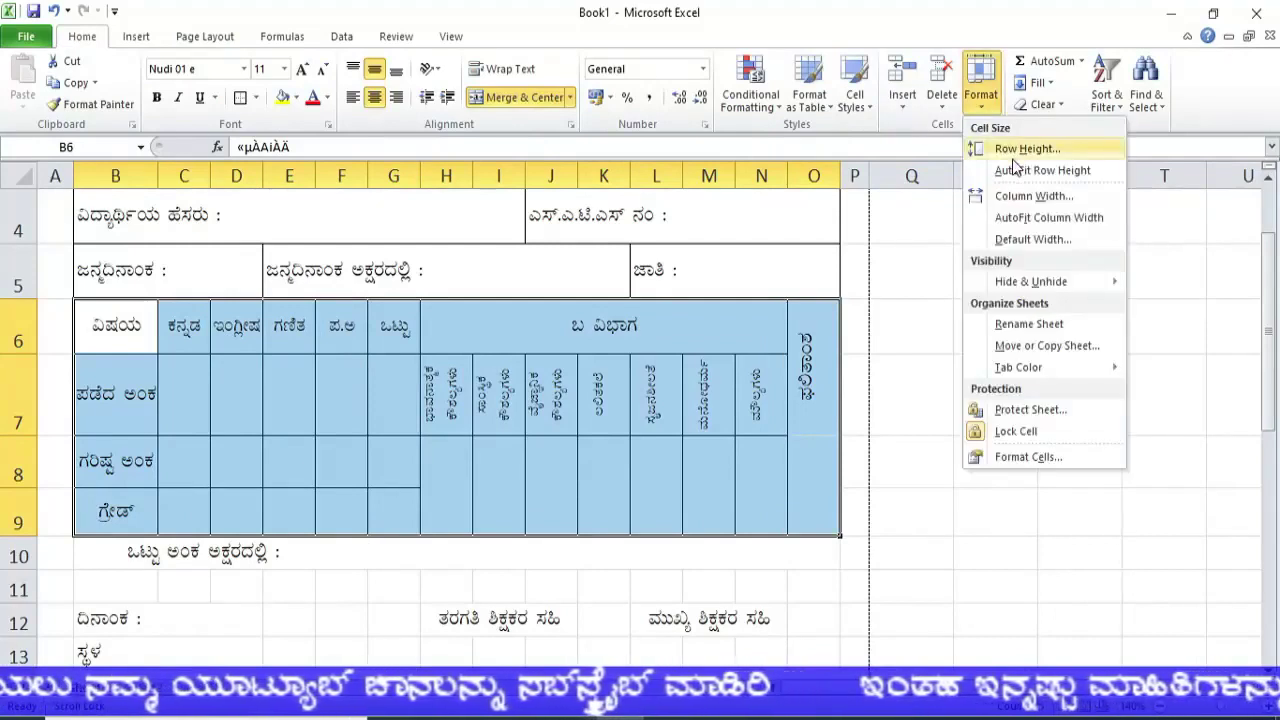
pyautogui.click(1157, 148)
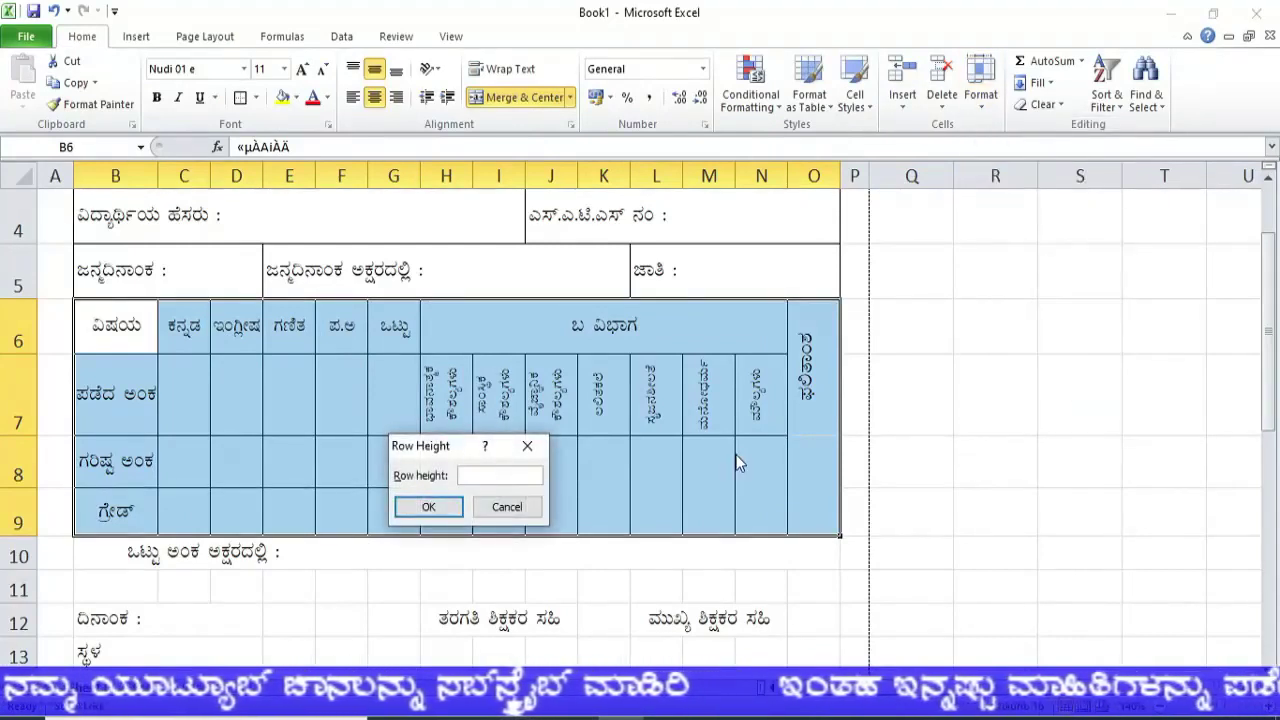
pyautogui.click(420, 507)
pyautogui.click(512, 555)
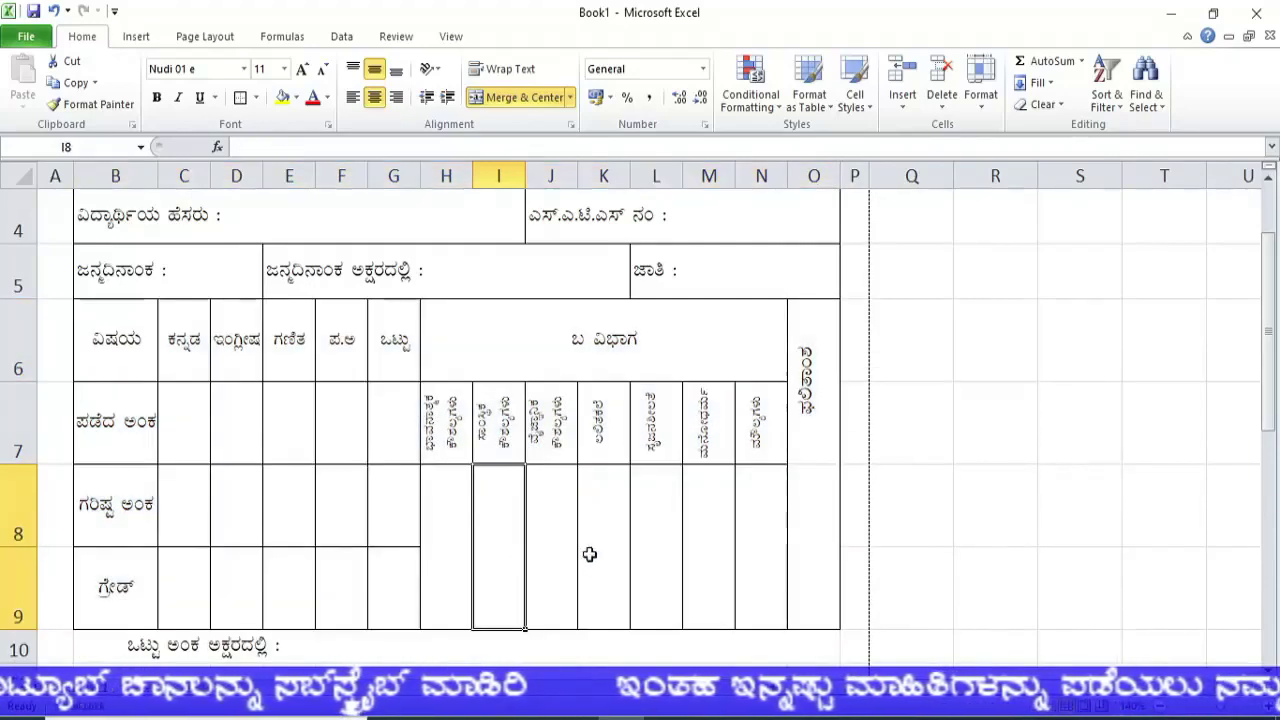
pyautogui.scroll(-3, 394, 550)
pyautogui.scroll(-4, 394, 550)
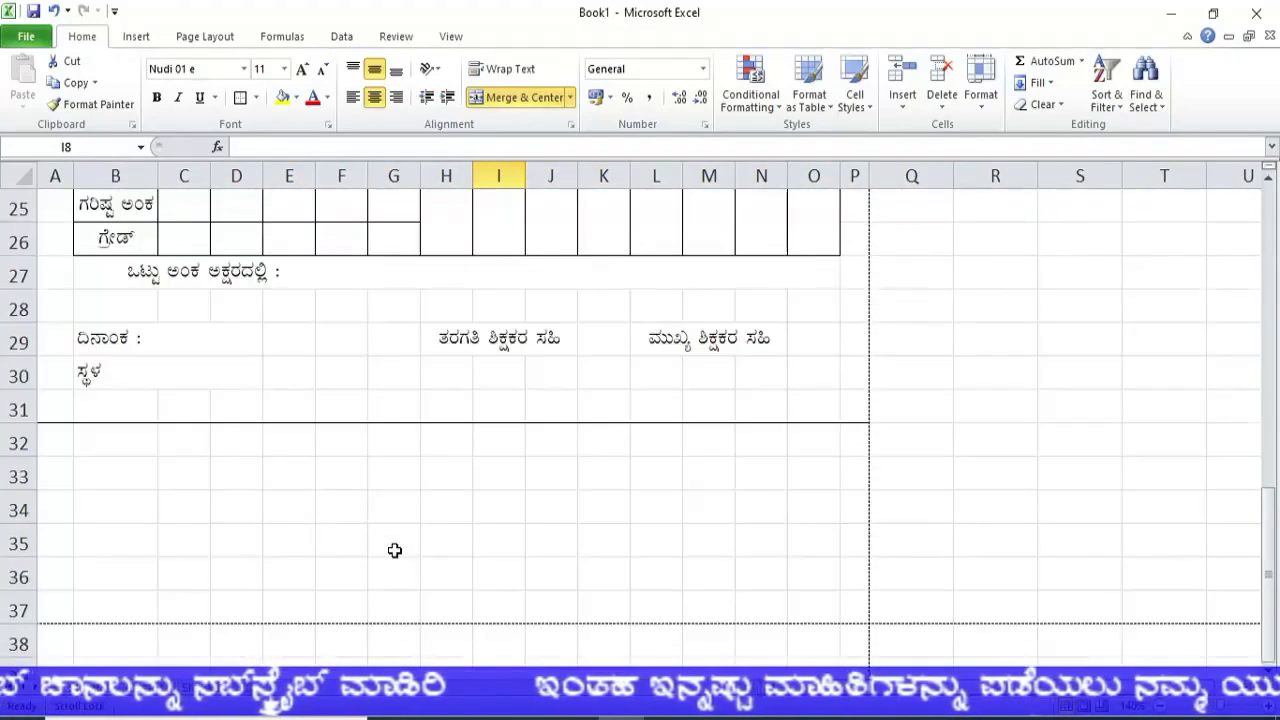
pyautogui.scroll(2, 394, 550)
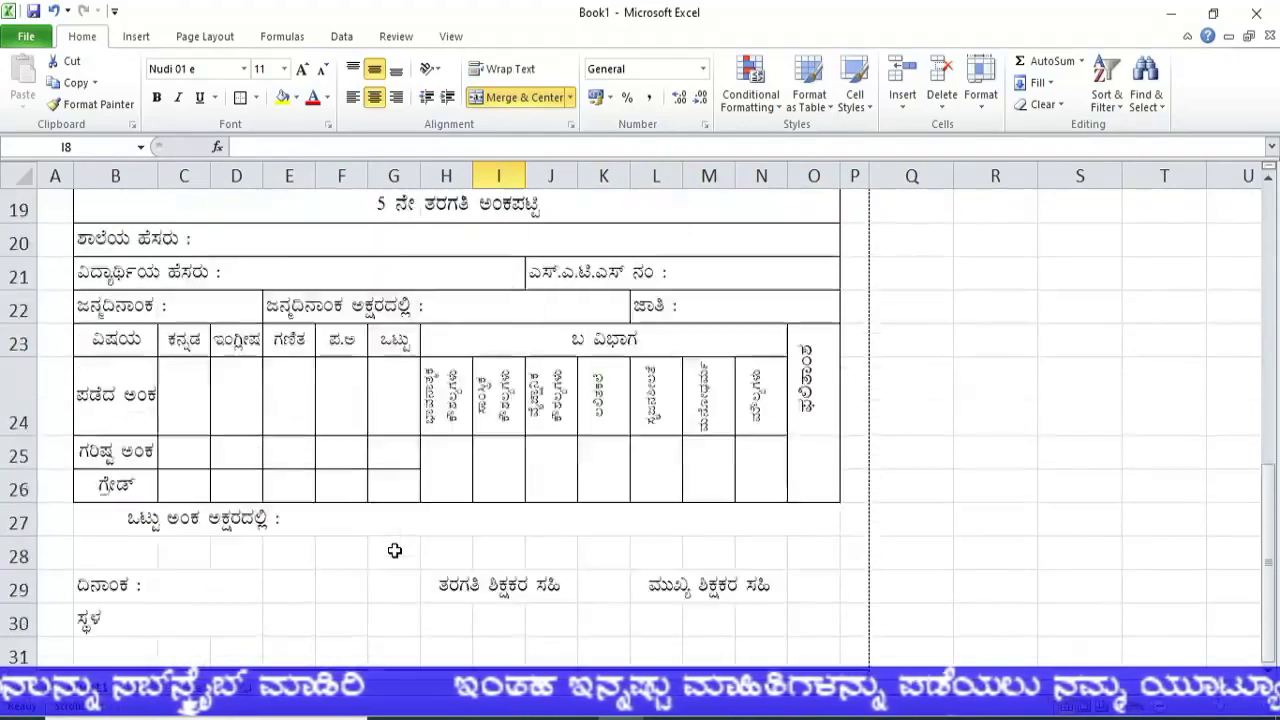
pyautogui.scroll(1, 394, 550)
pyautogui.scroll(3, 394, 550)
pyautogui.scroll(2, 395, 550)
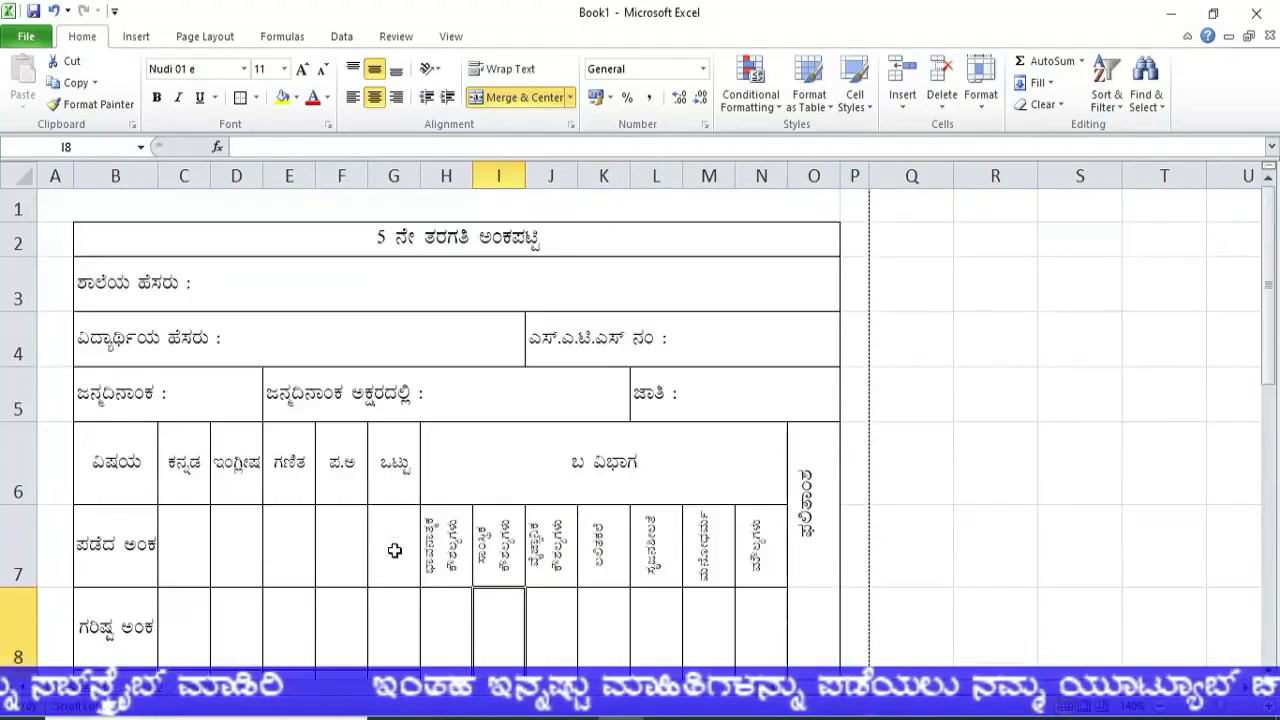
pyautogui.scroll(-3, 394, 548)
pyautogui.scroll(-2, 394, 548)
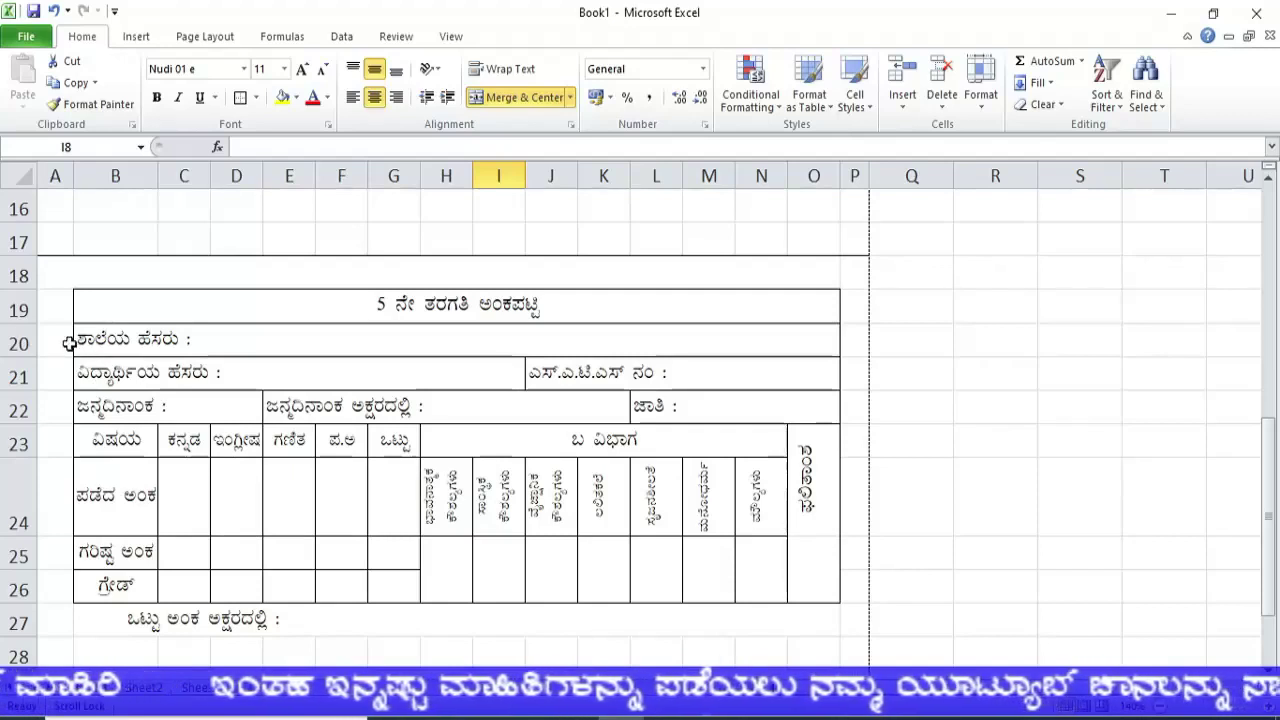
# Set rows 20–23 of the second card to a row height of 30
pyautogui.moveTo(20, 340); pyautogui.dragTo(20, 440)
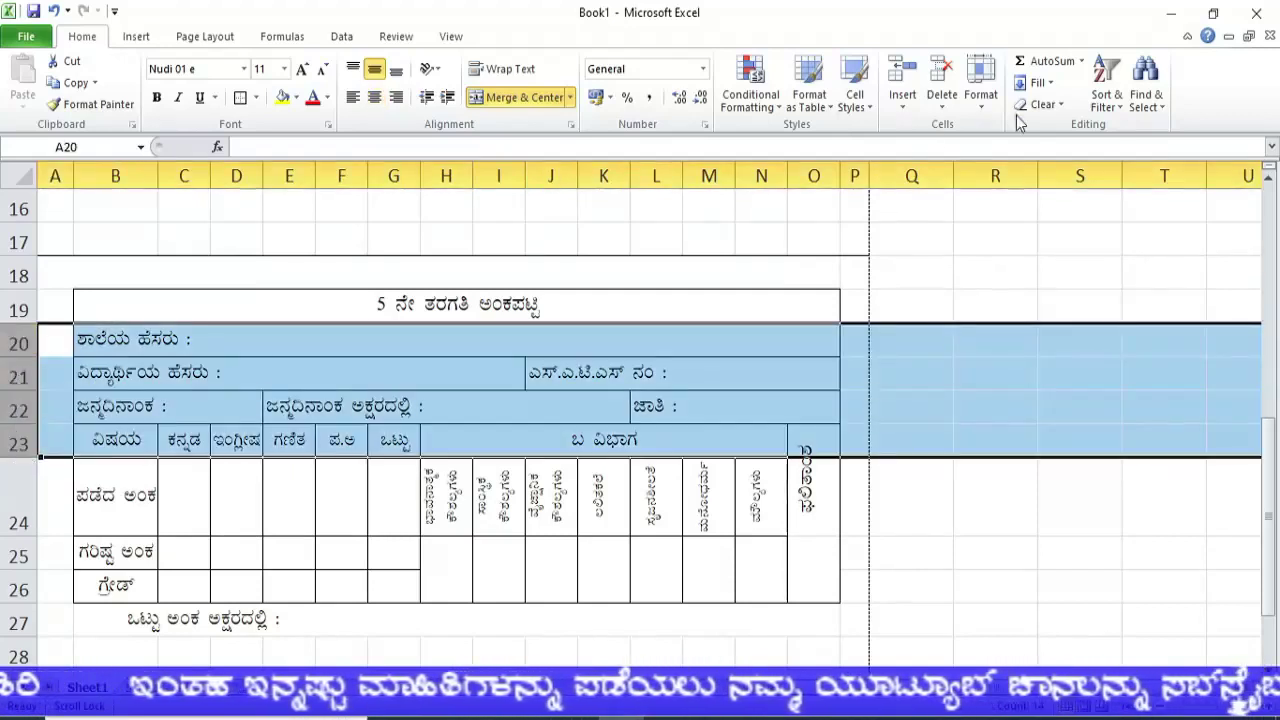
pyautogui.click(981, 97)
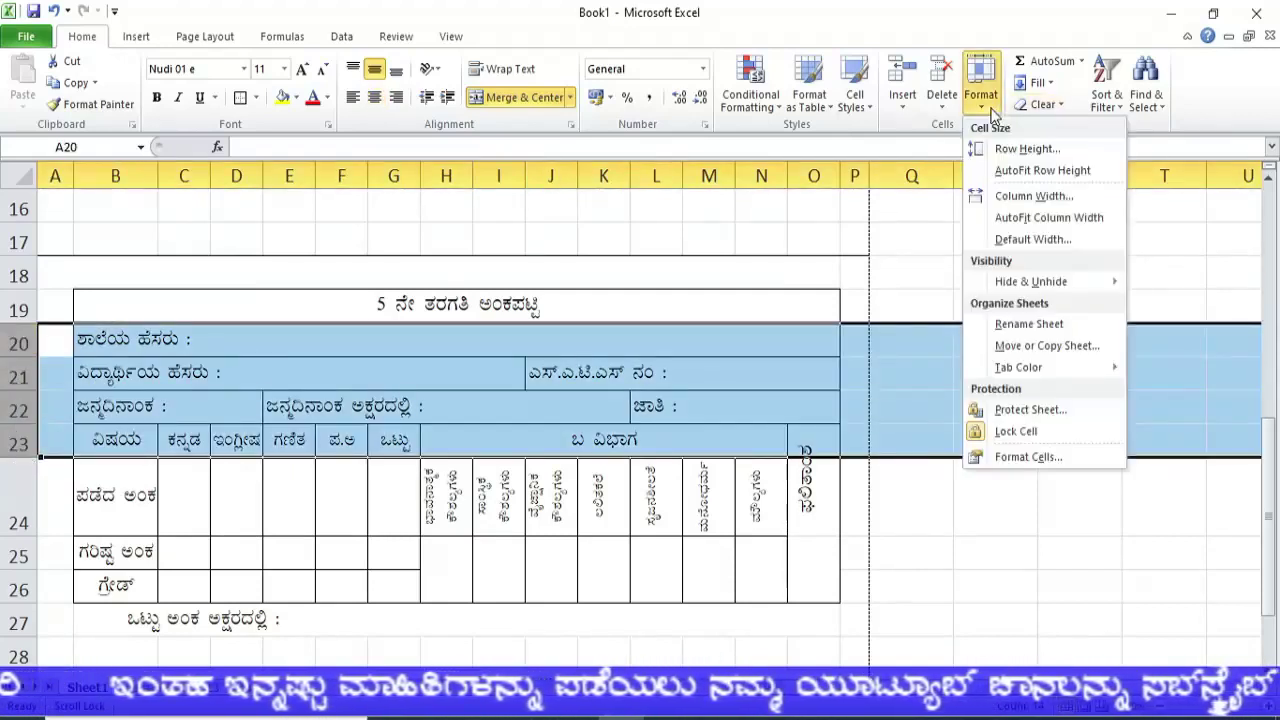
pyautogui.click(1013, 158)
pyautogui.write('30')
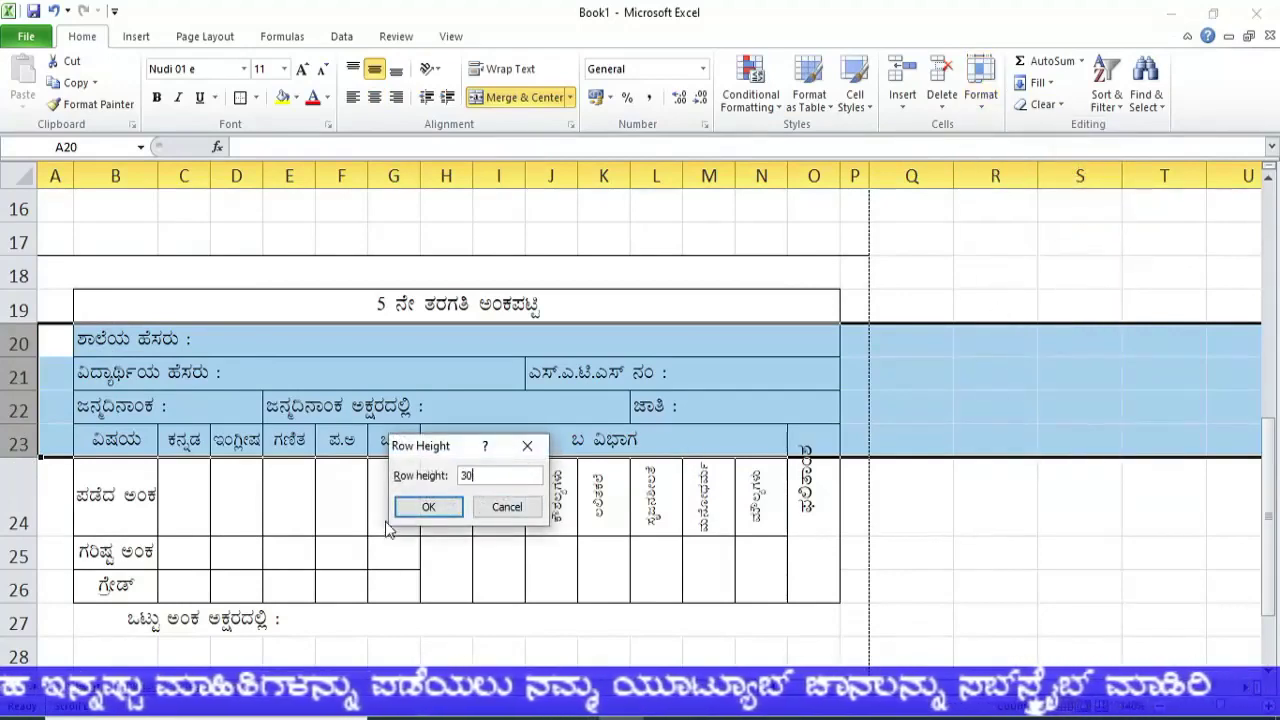
pyautogui.click(428, 506)
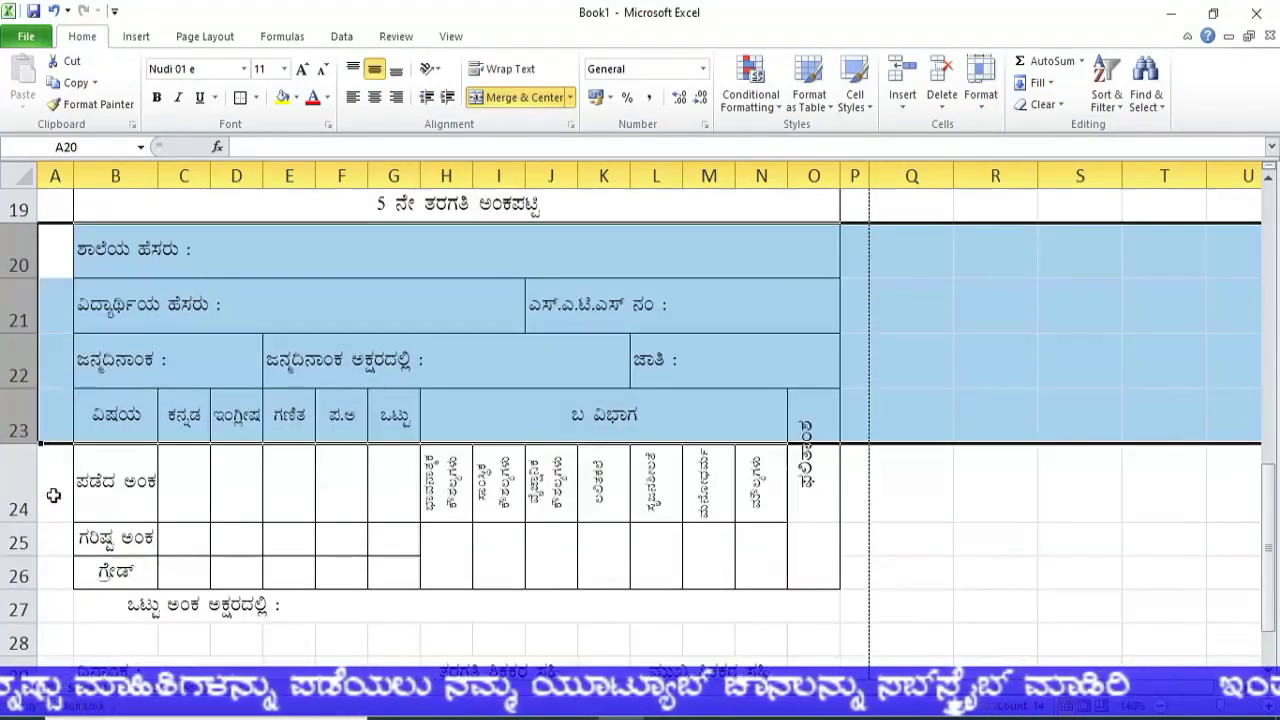
# Make rows 24–26 of the second card 45 high
pyautogui.moveTo(20, 483); pyautogui.dragTo(20, 575)
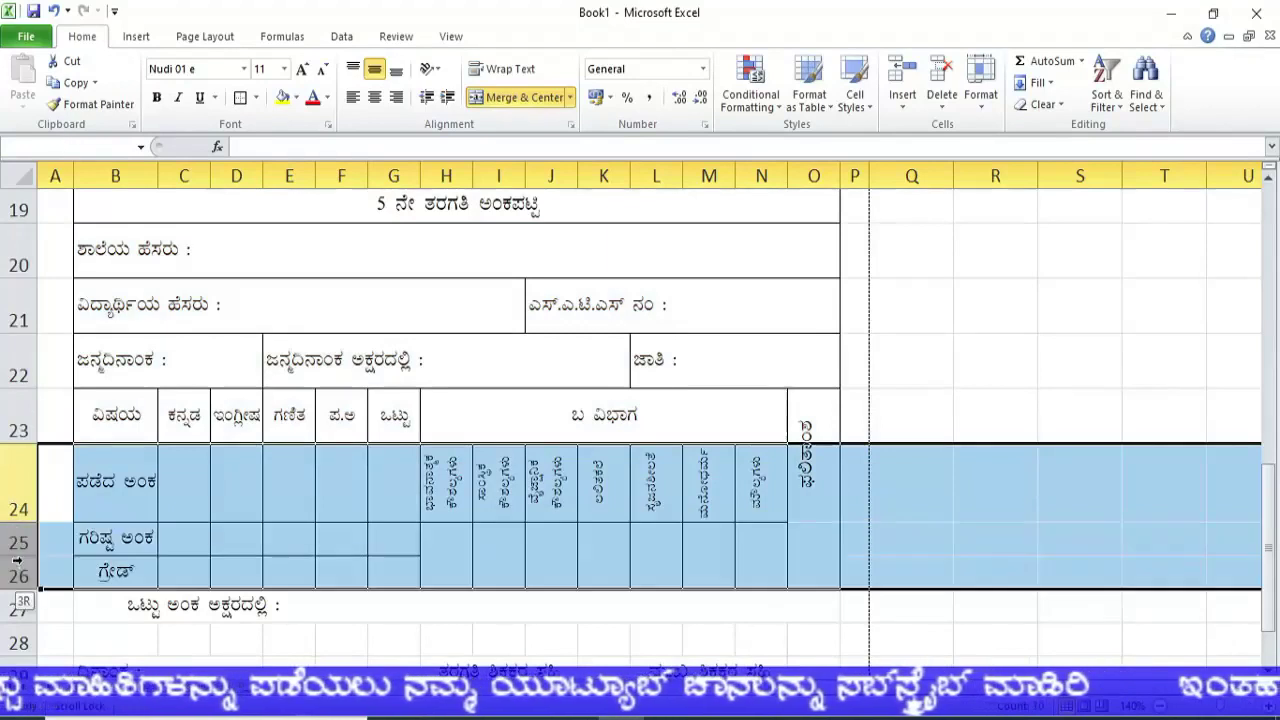
pyautogui.click(981, 95)
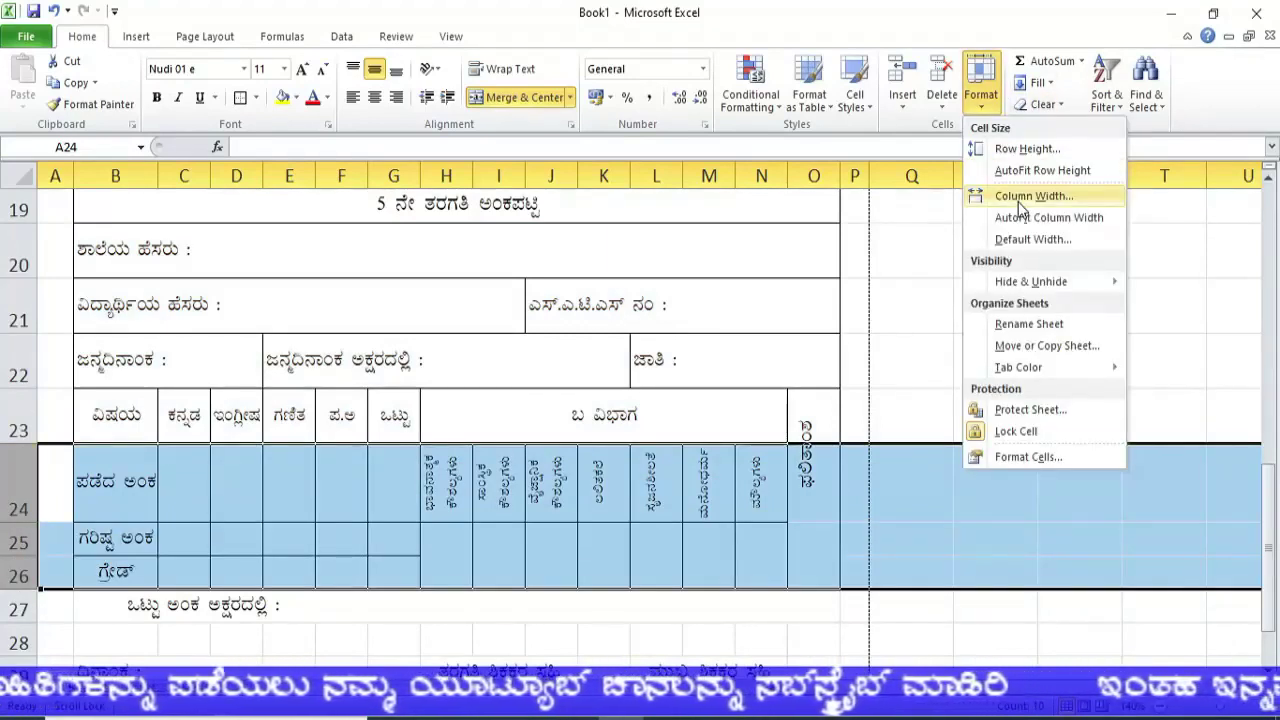
pyautogui.click(1027, 148)
pyautogui.write('45')
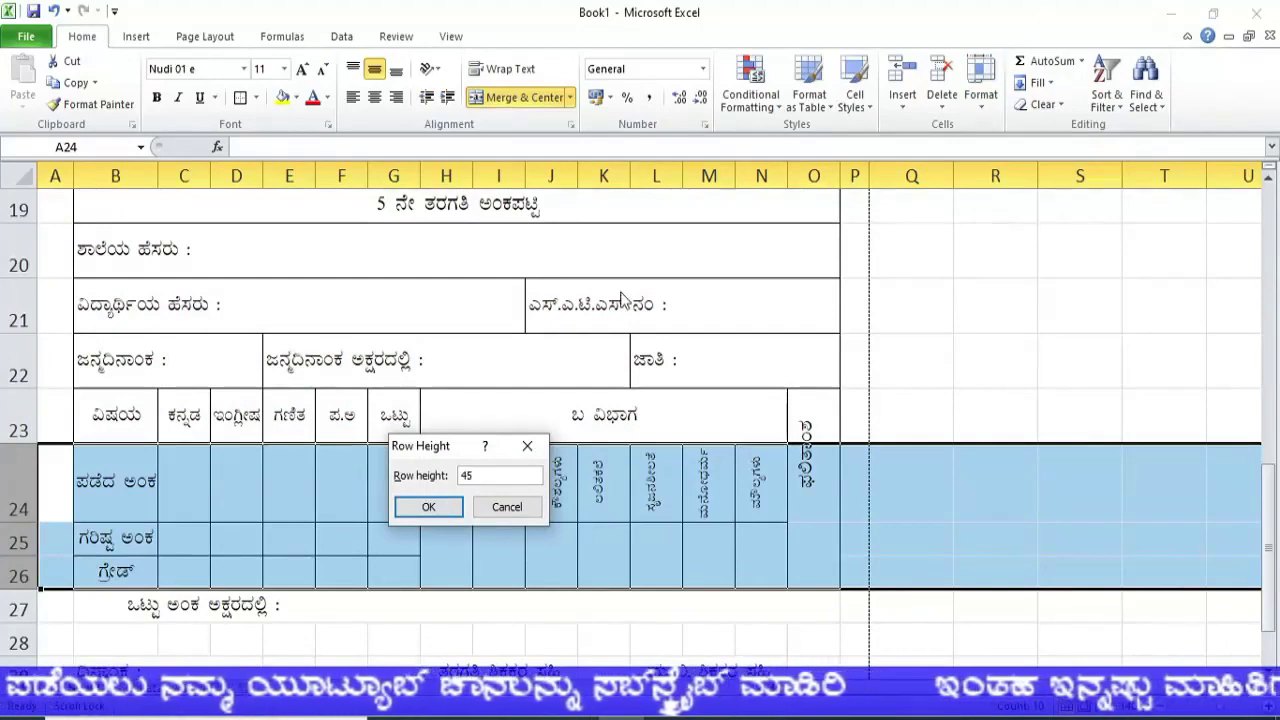
pyautogui.click(429, 509)
pyautogui.click(617, 605)
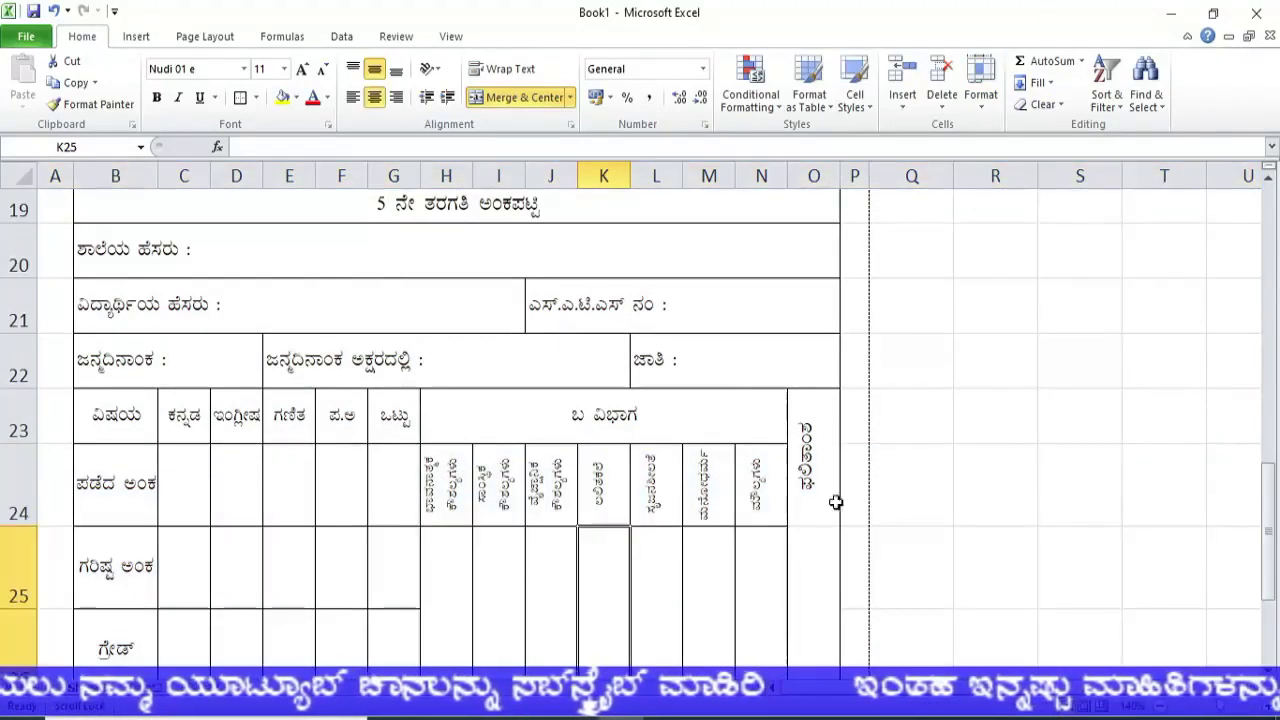
pyautogui.scroll(-1, 832, 451)
# Apply All Borders to cells O23:O26
pyautogui.moveTo(835, 351); pyautogui.dragTo(829, 466)
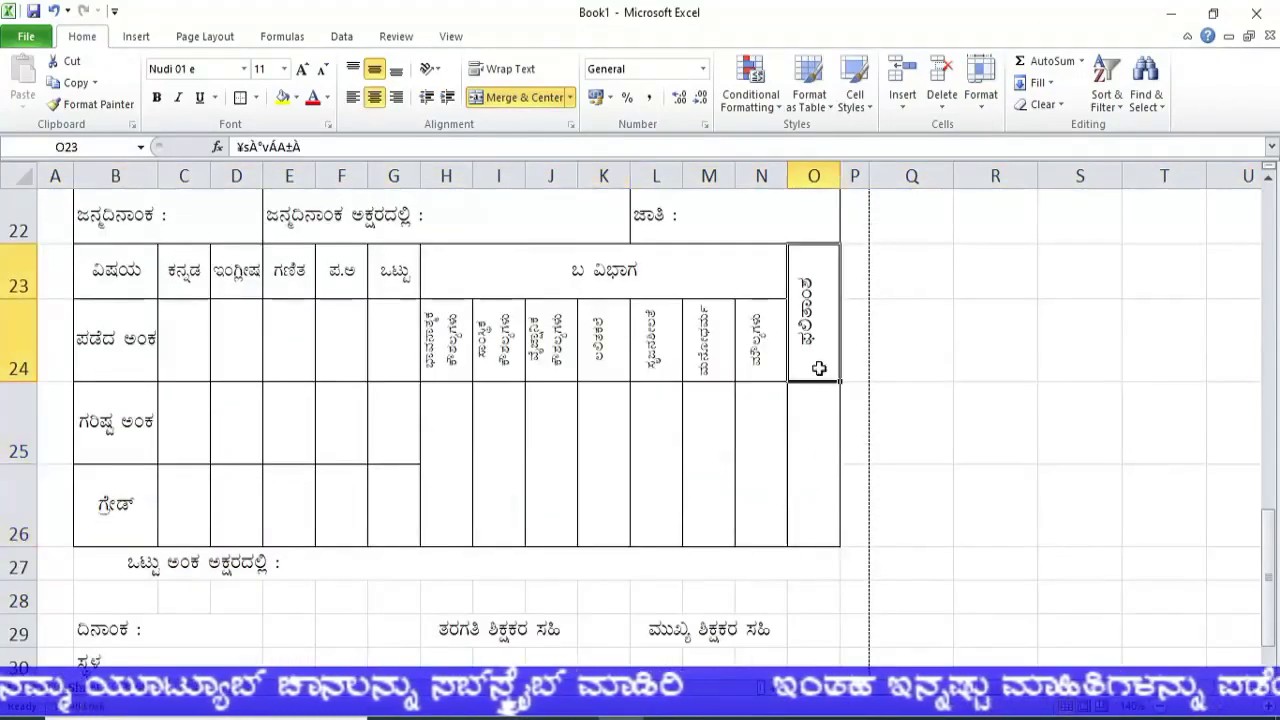
pyautogui.click(257, 97)
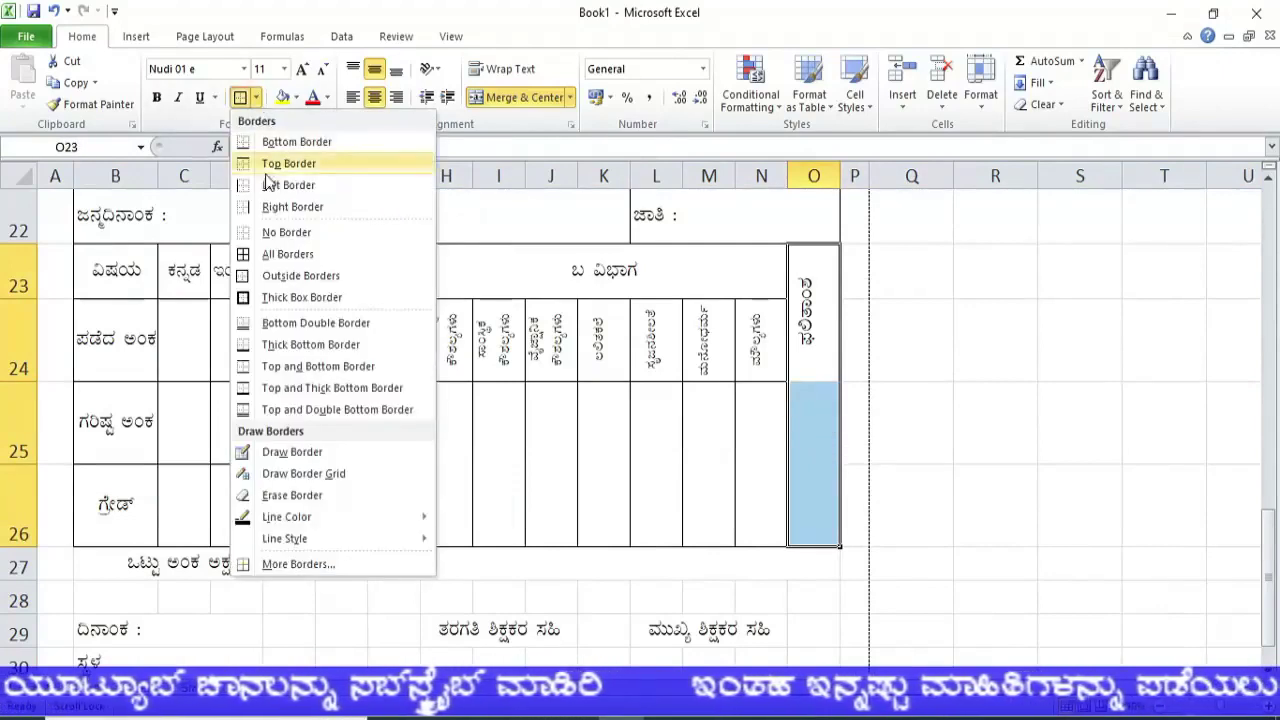
pyautogui.click(290, 253)
pyautogui.scroll(3, 728, 421)
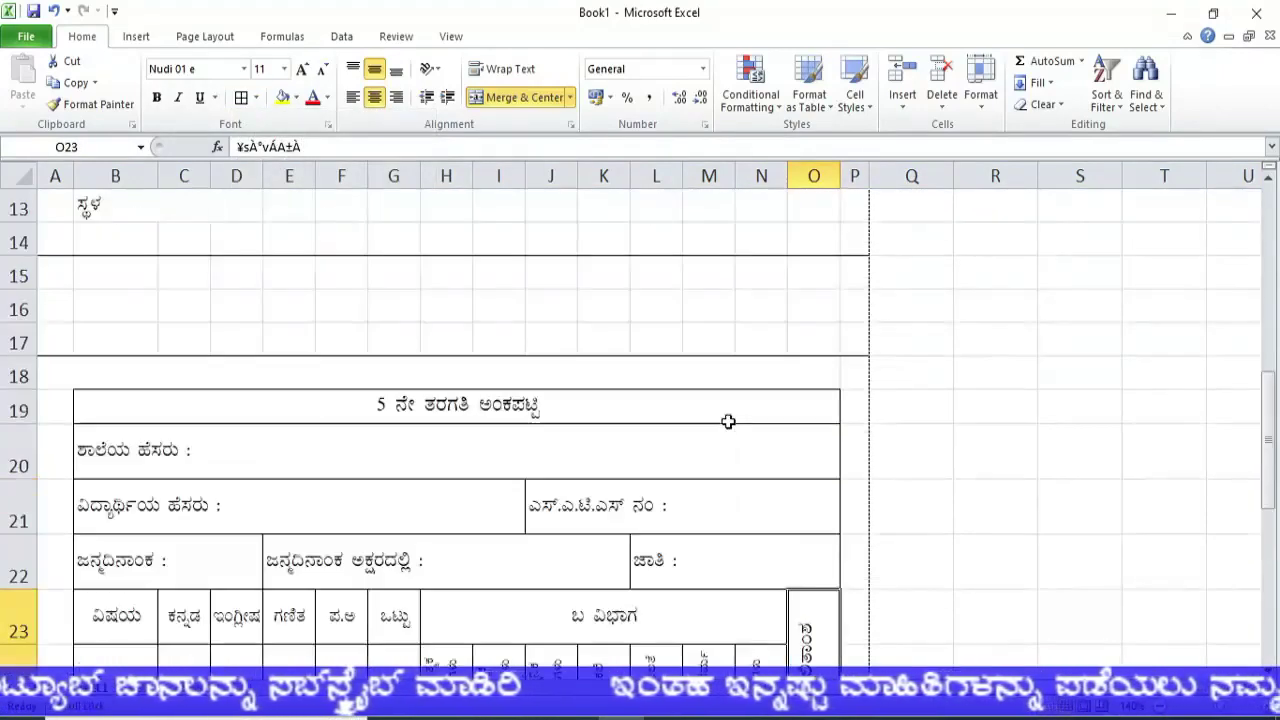
pyautogui.scroll(4, 728, 421)
pyautogui.moveTo(831, 497); pyautogui.dragTo(818, 627)
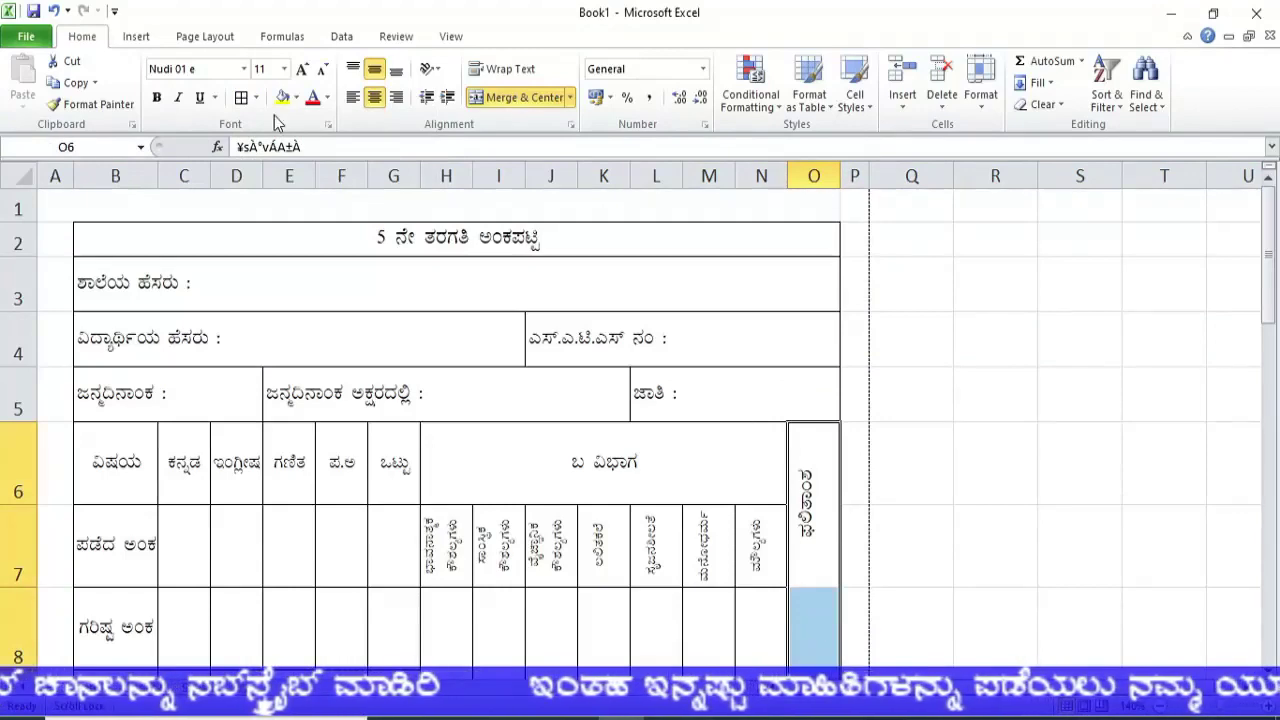
pyautogui.click(241, 97)
pyautogui.click(590, 384)
pyautogui.scroll(-1, 706, 480)
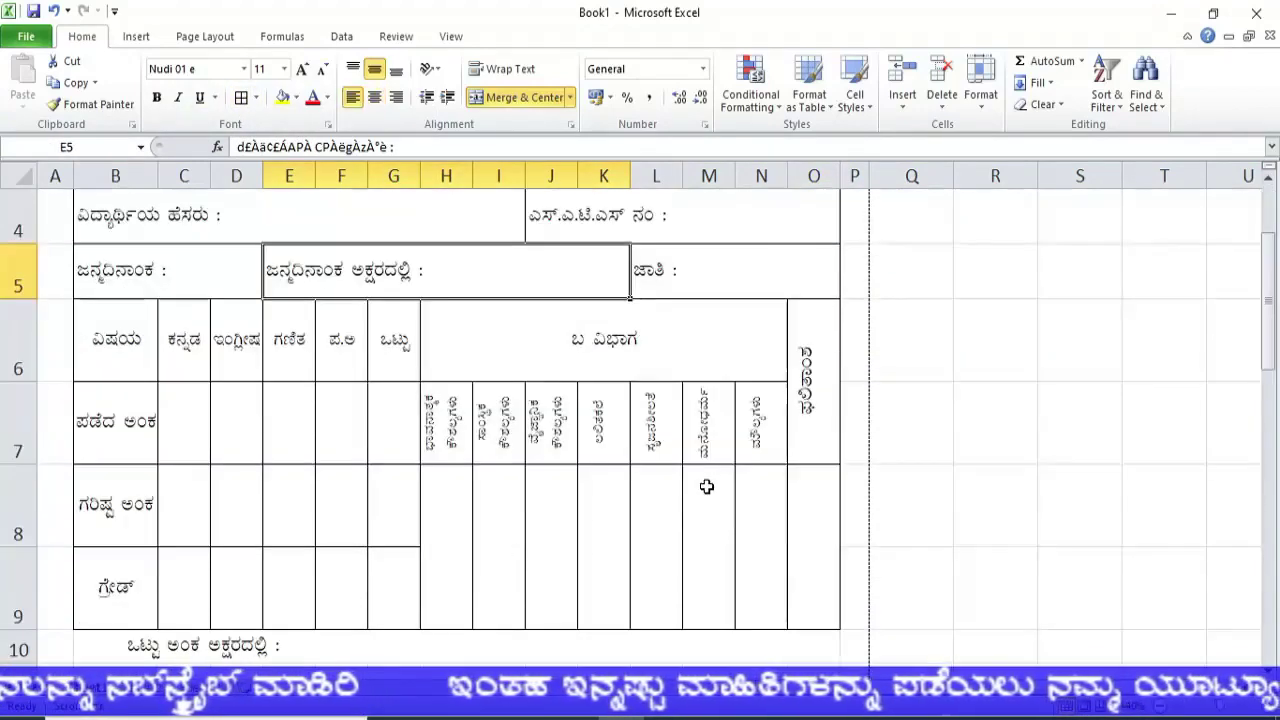
pyautogui.scroll(-2, 706, 480)
pyautogui.scroll(-3, 706, 480)
pyautogui.scroll(-1, 706, 468)
pyautogui.scroll(-3, 706, 466)
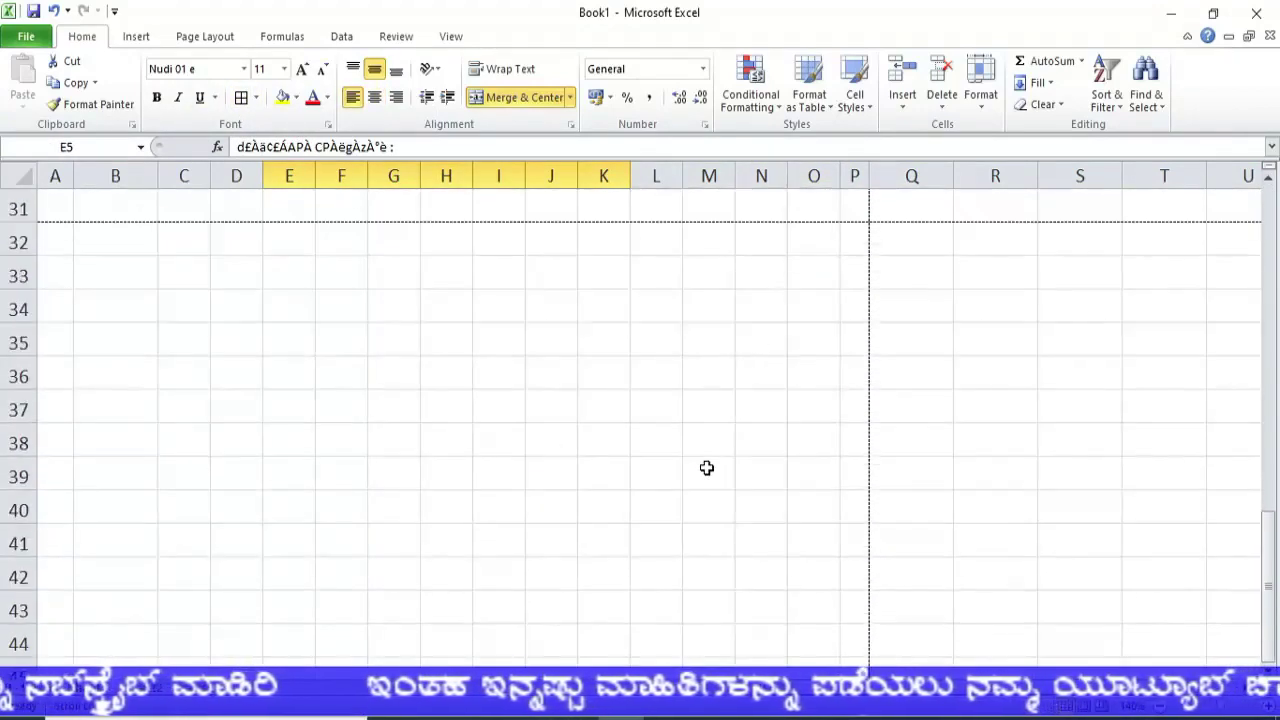
pyautogui.scroll(2, 706, 470)
pyautogui.click(38, 44)
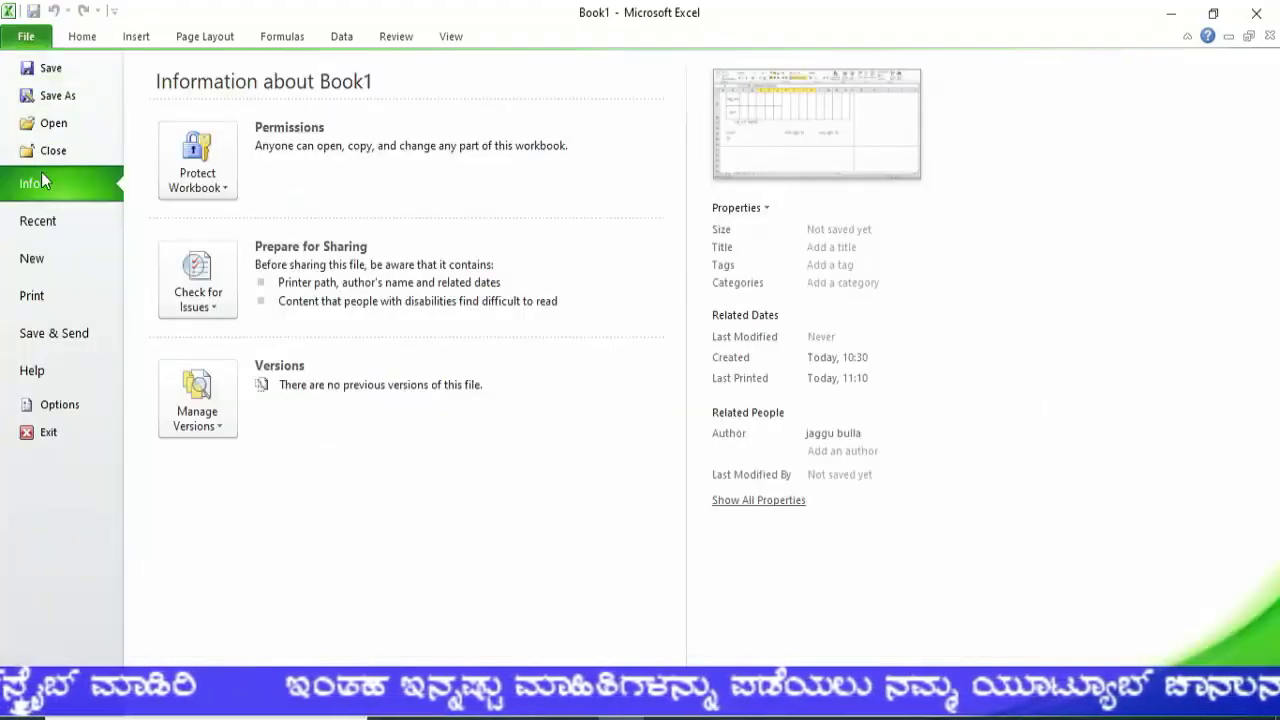
pyautogui.click(35, 295)
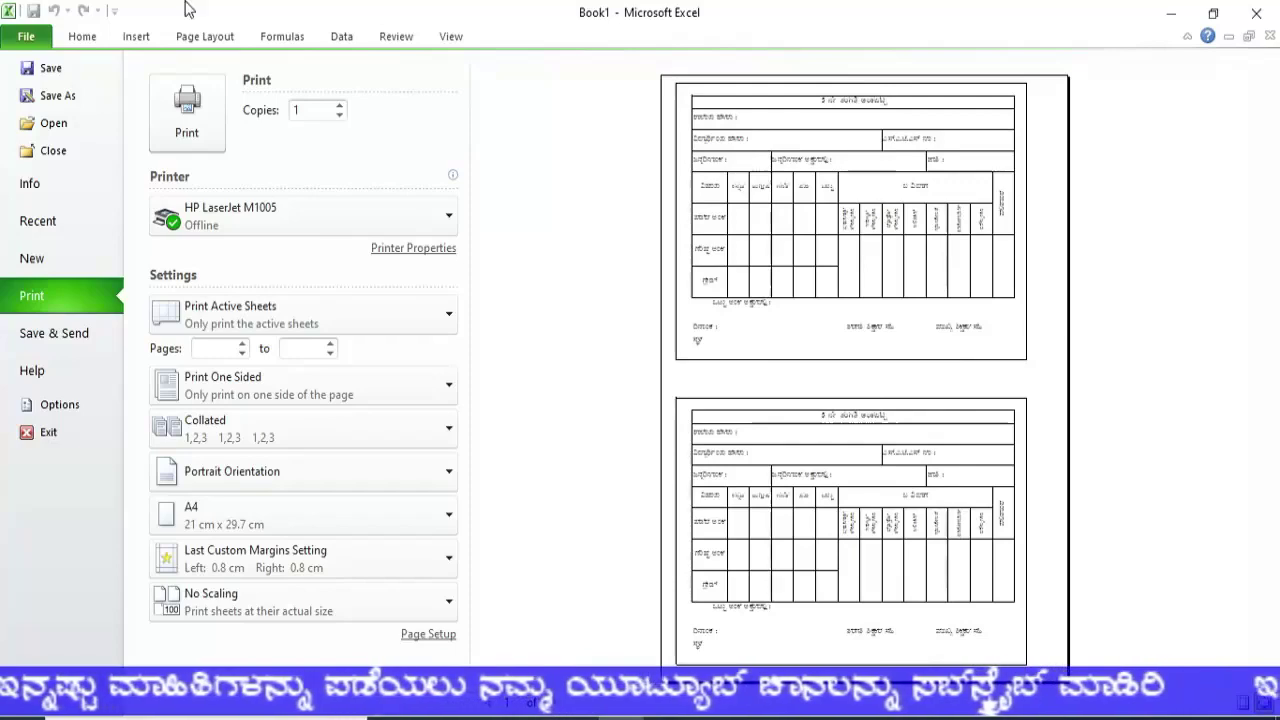
pyautogui.click(225, 37)
pyautogui.scroll(3, 699, 312)
# Check the column width at heading cell H24 without changing it
pyautogui.scroll(3, 699, 312)
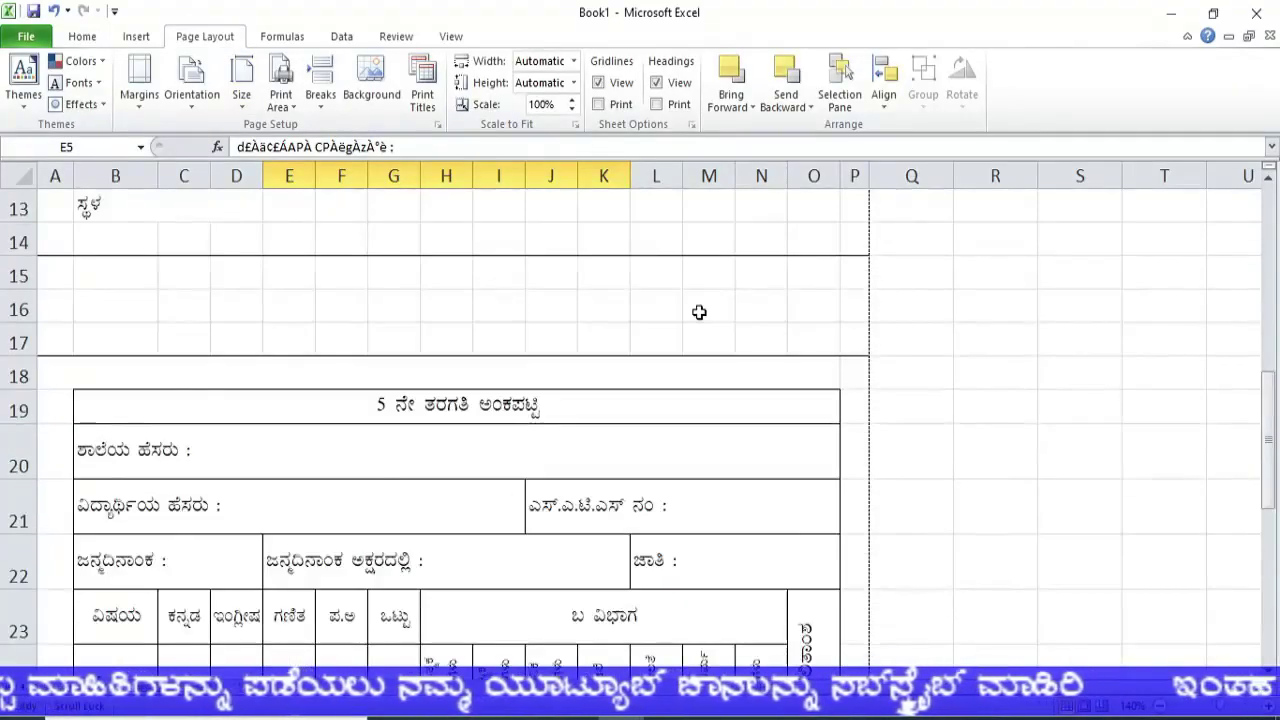
pyautogui.scroll(-3, 699, 312)
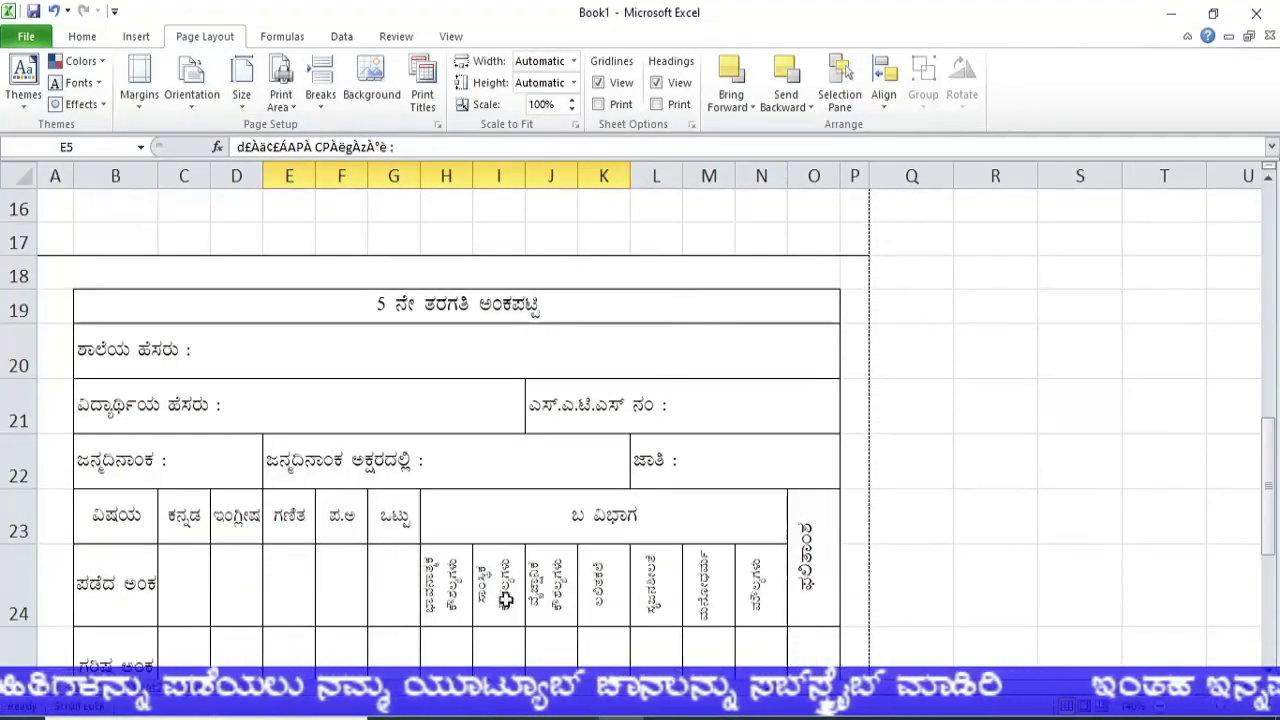
pyautogui.click(452, 605)
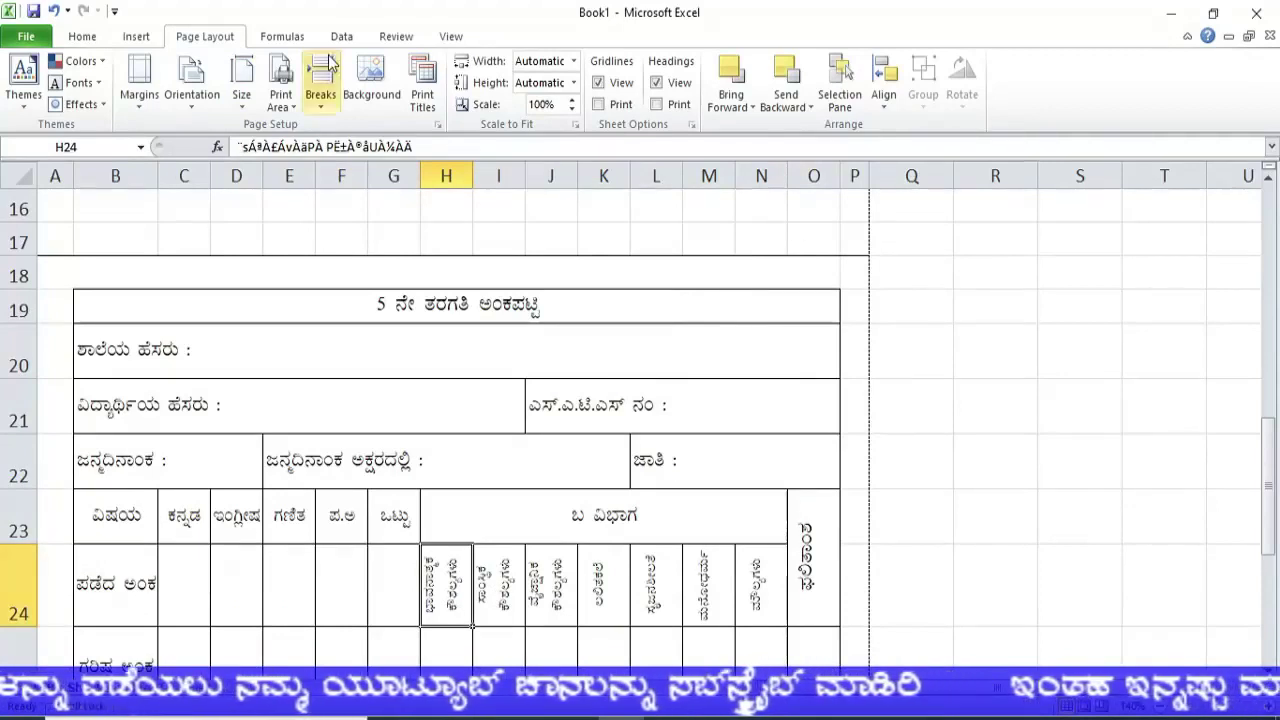
pyautogui.click(82, 36)
pyautogui.click(981, 95)
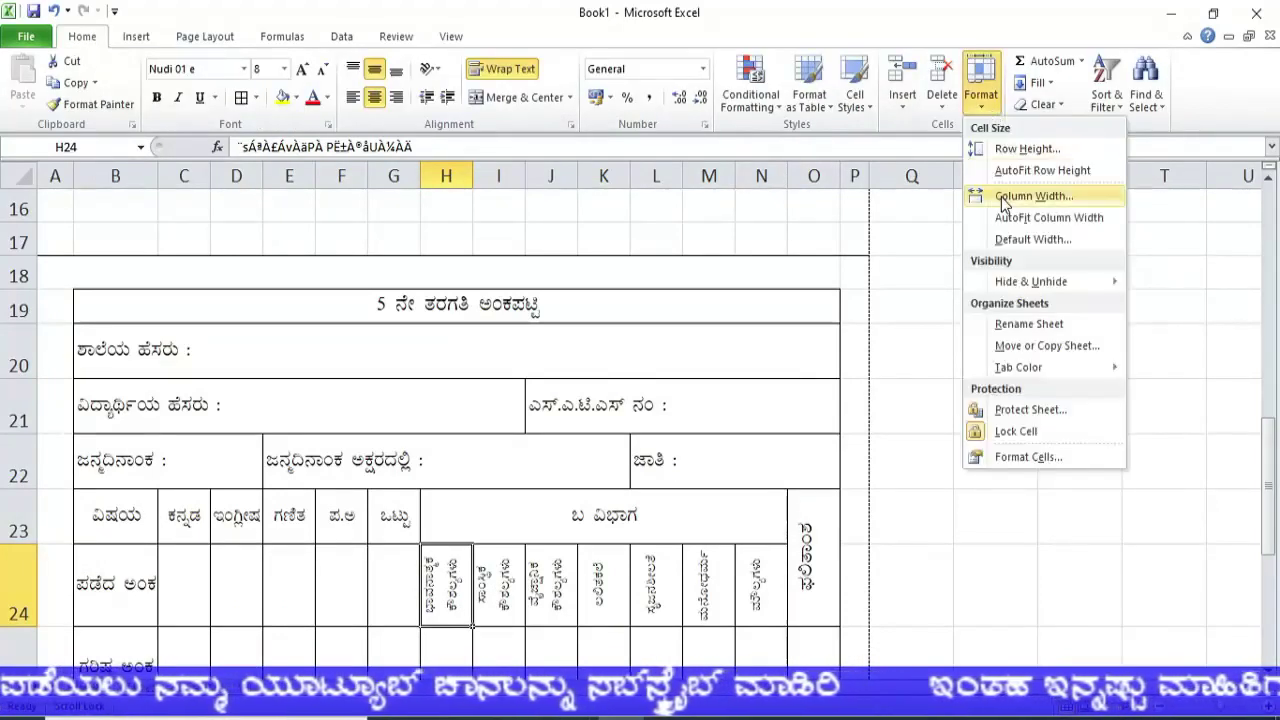
pyautogui.click(1004, 196)
pyautogui.click(429, 506)
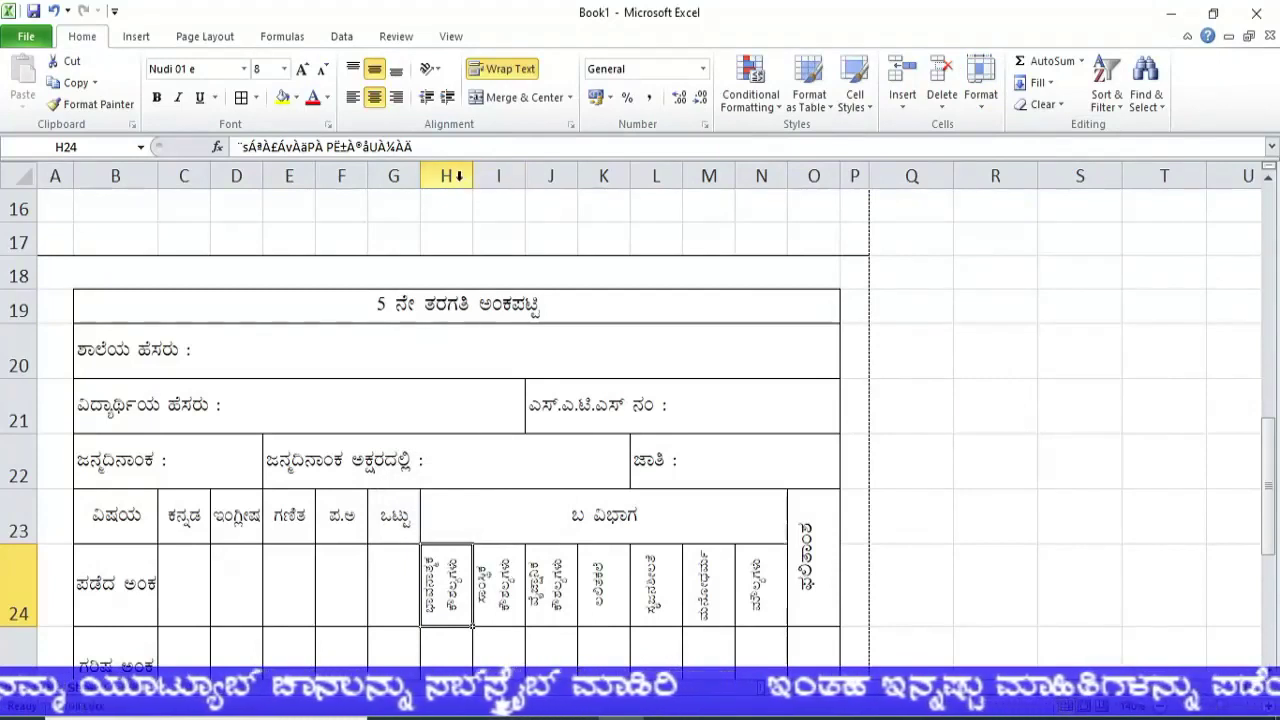
# Set columns H through O to a column width of 6
pyautogui.moveTo(459, 176)
pyautogui.mouseDown()
pyautogui.moveTo(773, 223)
pyautogui.moveTo(815, 215)
pyautogui.mouseUp()
pyautogui.click(524, 97)
pyautogui.click(981, 95)
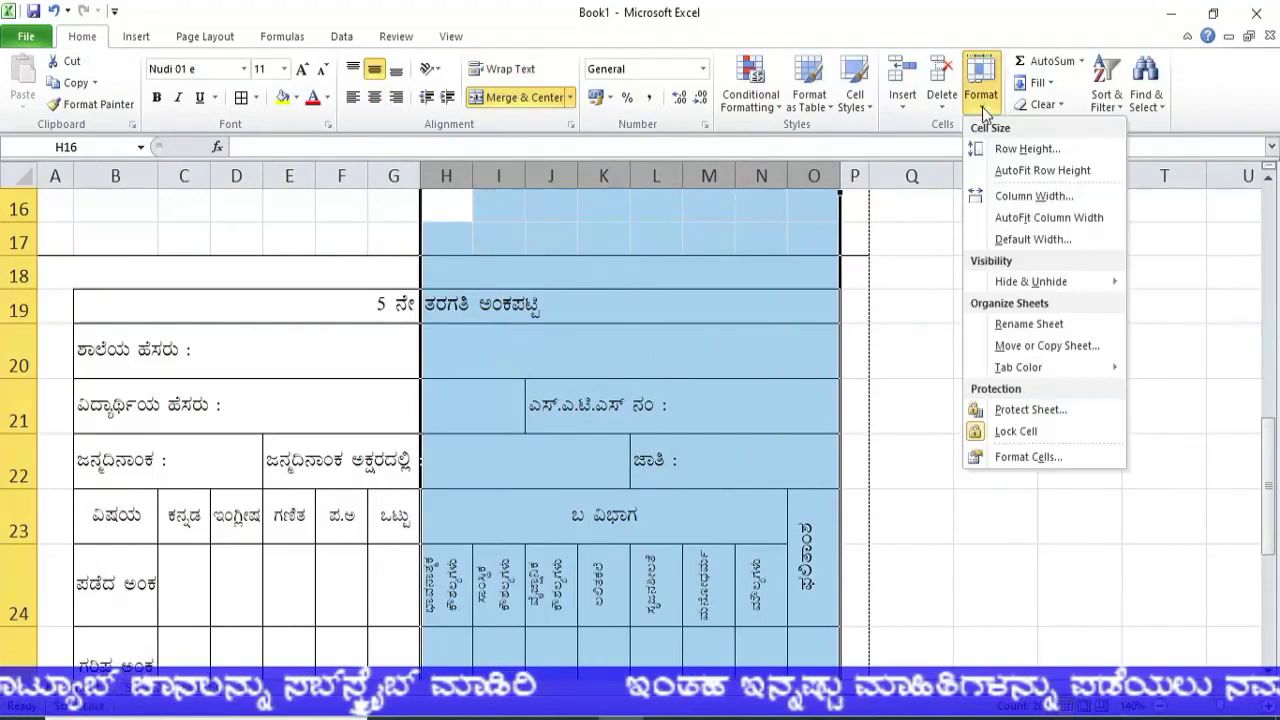
pyautogui.click(1010, 196)
pyautogui.write('6')
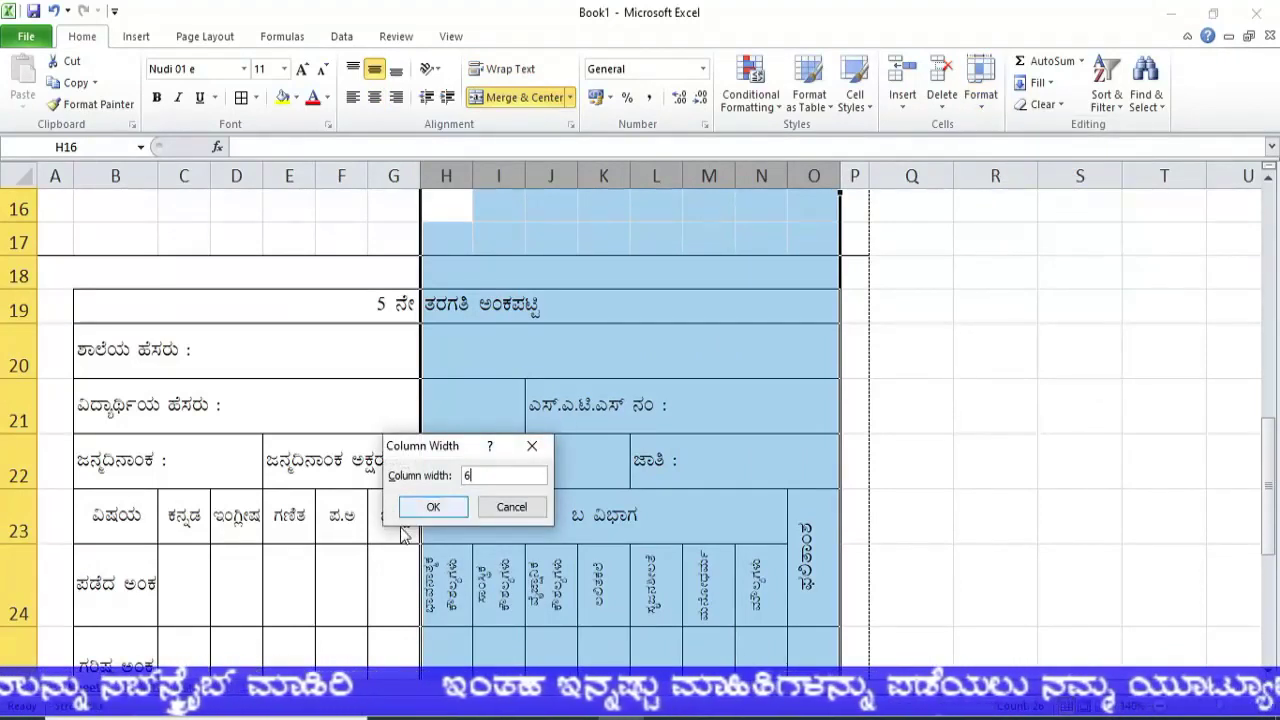
pyautogui.click(433, 507)
pyautogui.scroll(-2, 684, 472)
pyautogui.click(684, 472)
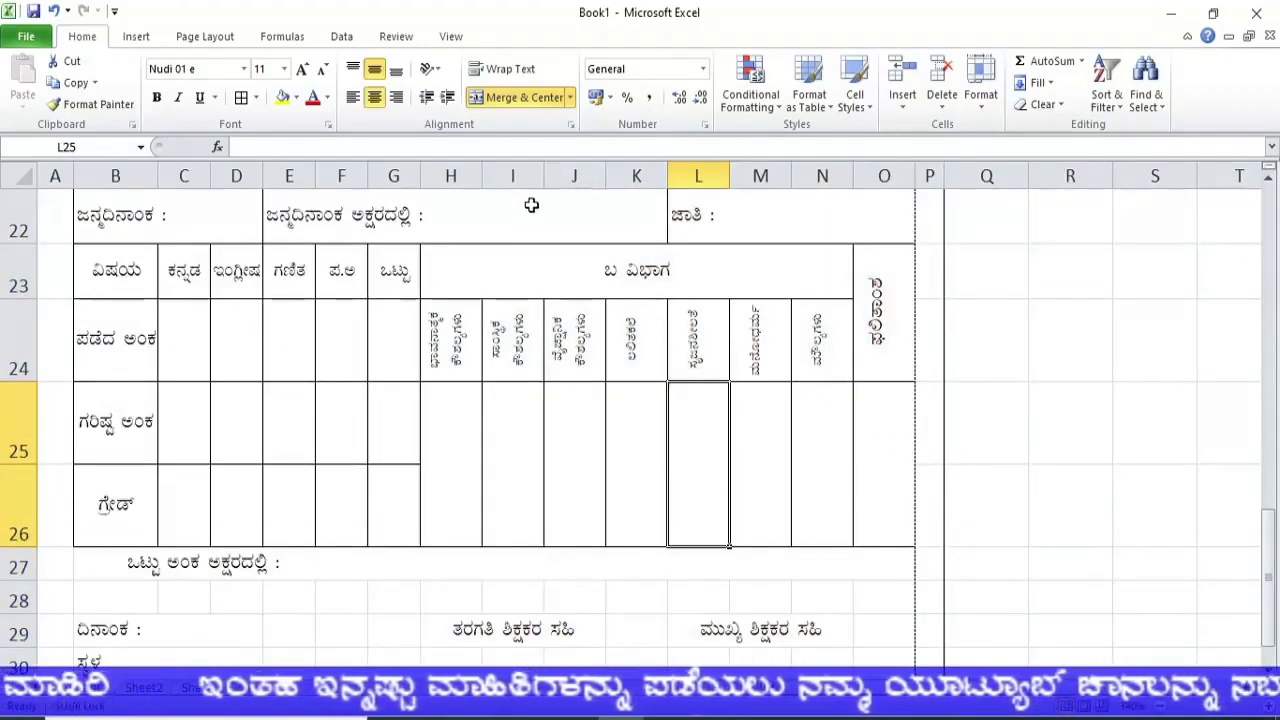
# Narrow columns H through N to a column width of 5.5
pyautogui.moveTo(450, 176); pyautogui.dragTo(818, 176)
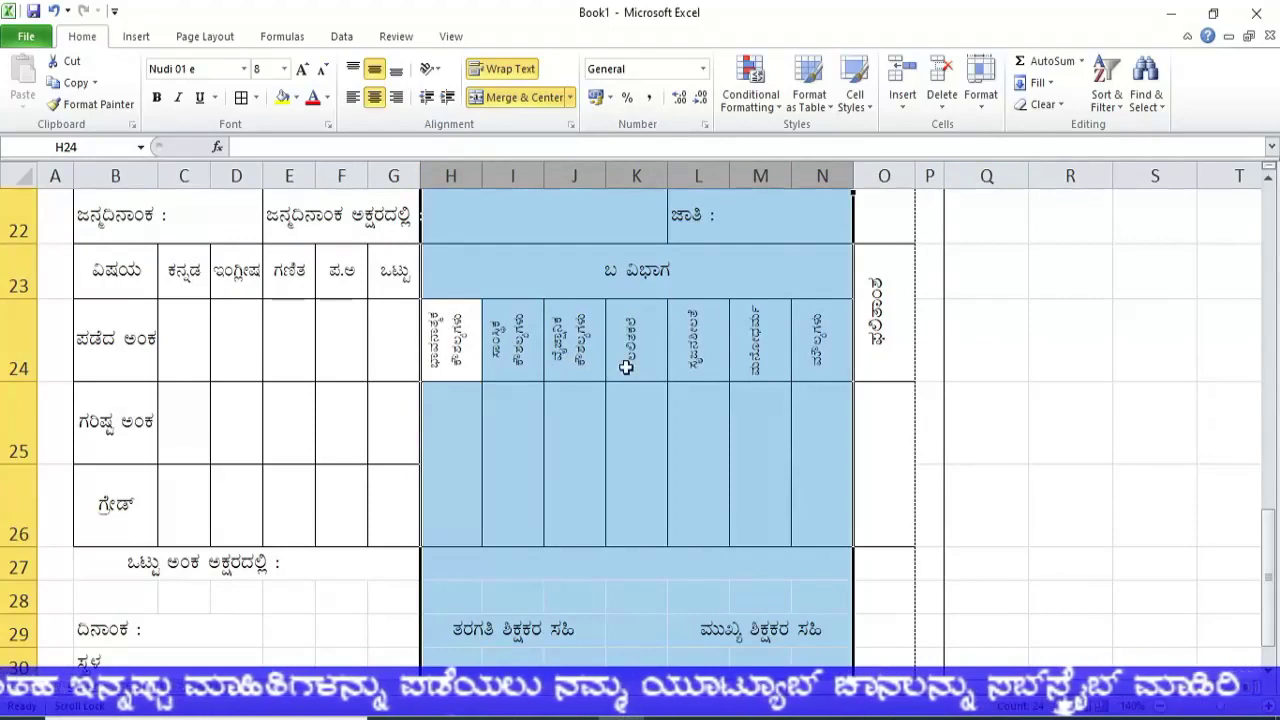
pyautogui.click(981, 96)
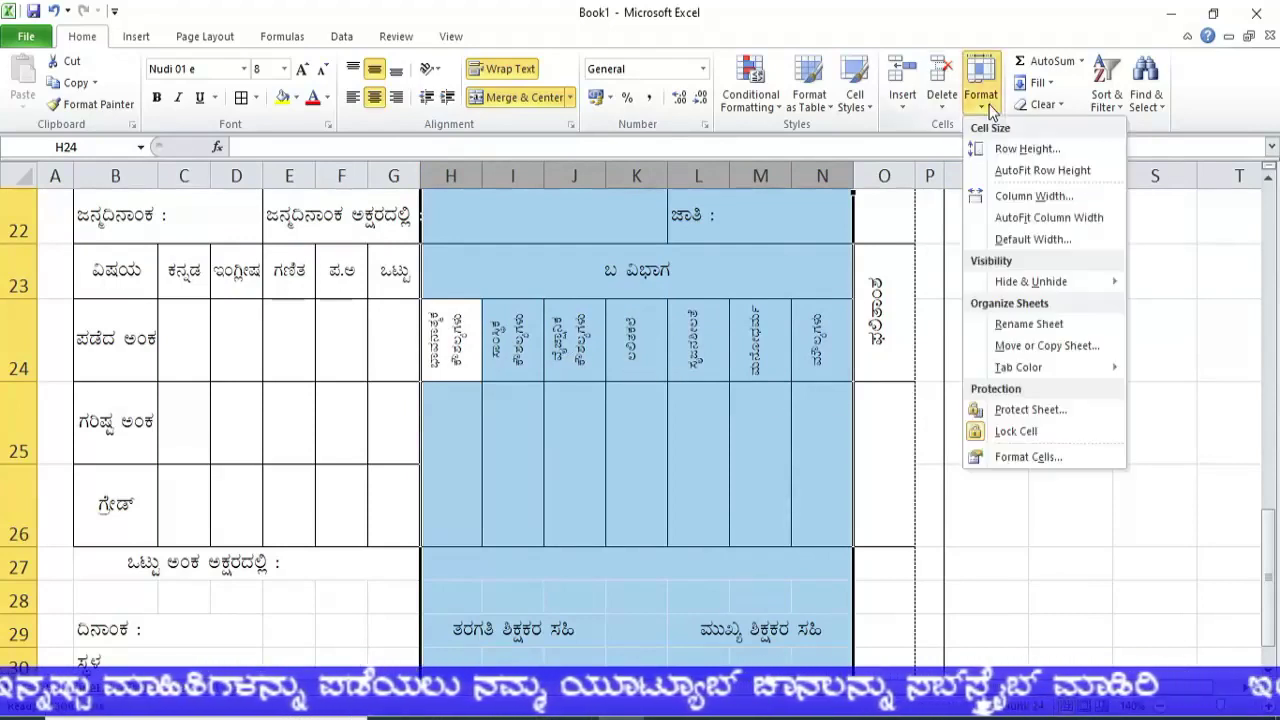
pyautogui.click(1001, 197)
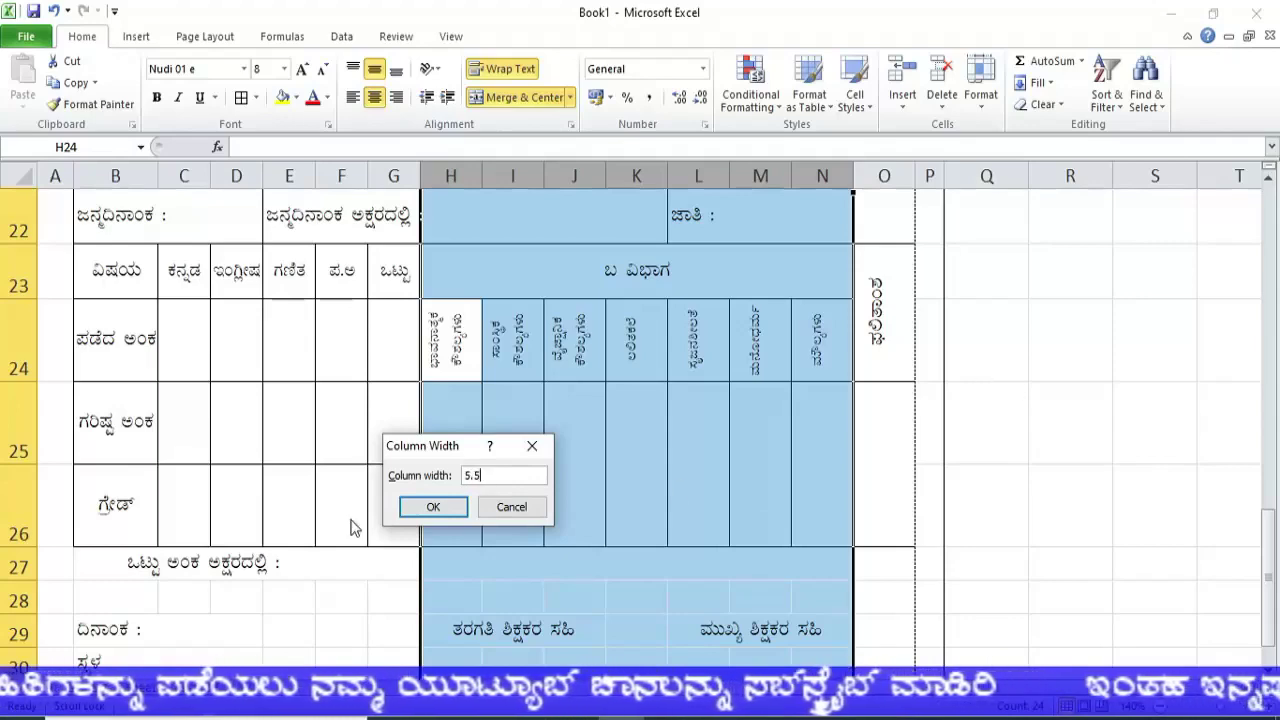
pyautogui.click(433, 506)
pyautogui.click(690, 480)
pyautogui.scroll(-1, 830, 478)
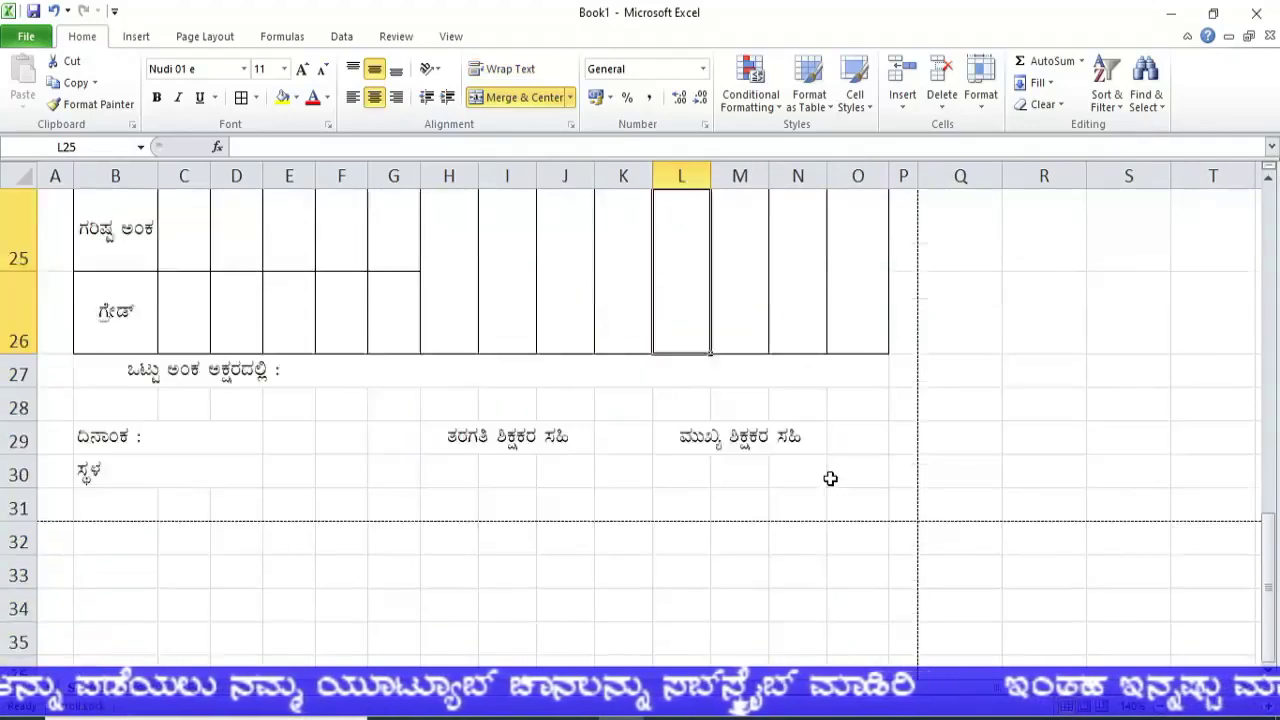
pyautogui.scroll(3, 828, 475)
pyautogui.scroll(2, 828, 475)
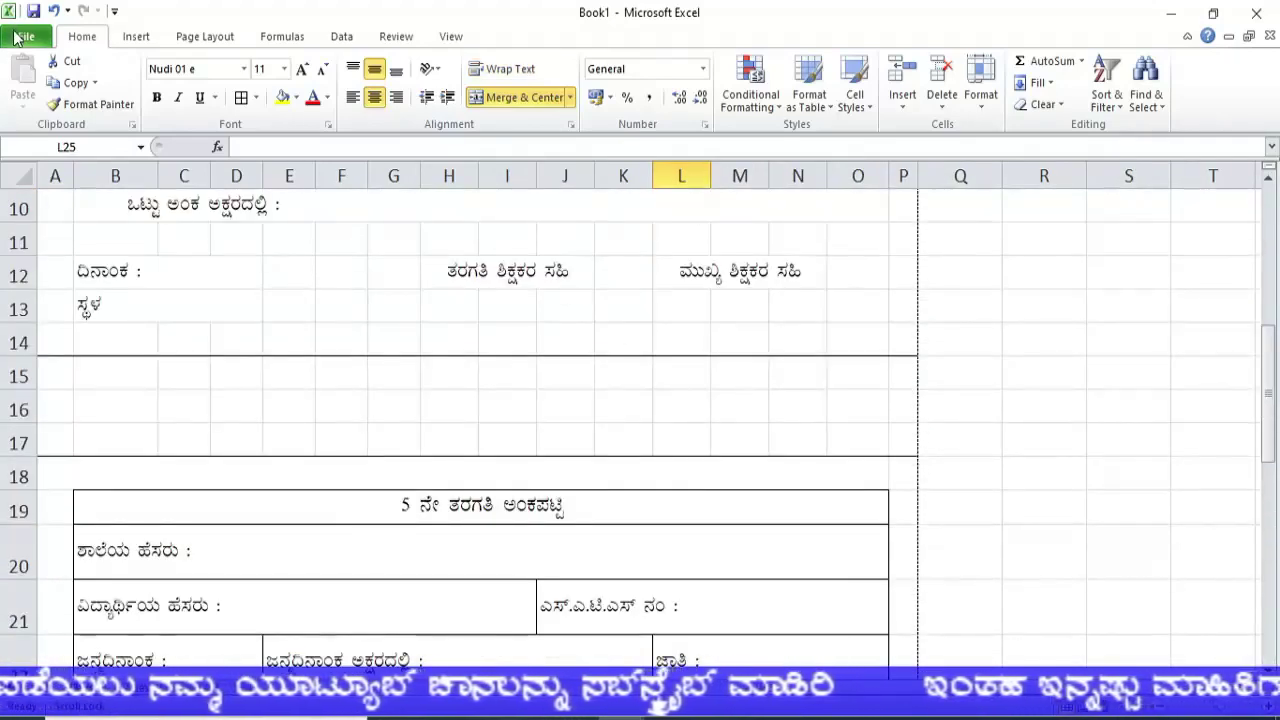
pyautogui.click(24, 37)
pyautogui.click(28, 296)
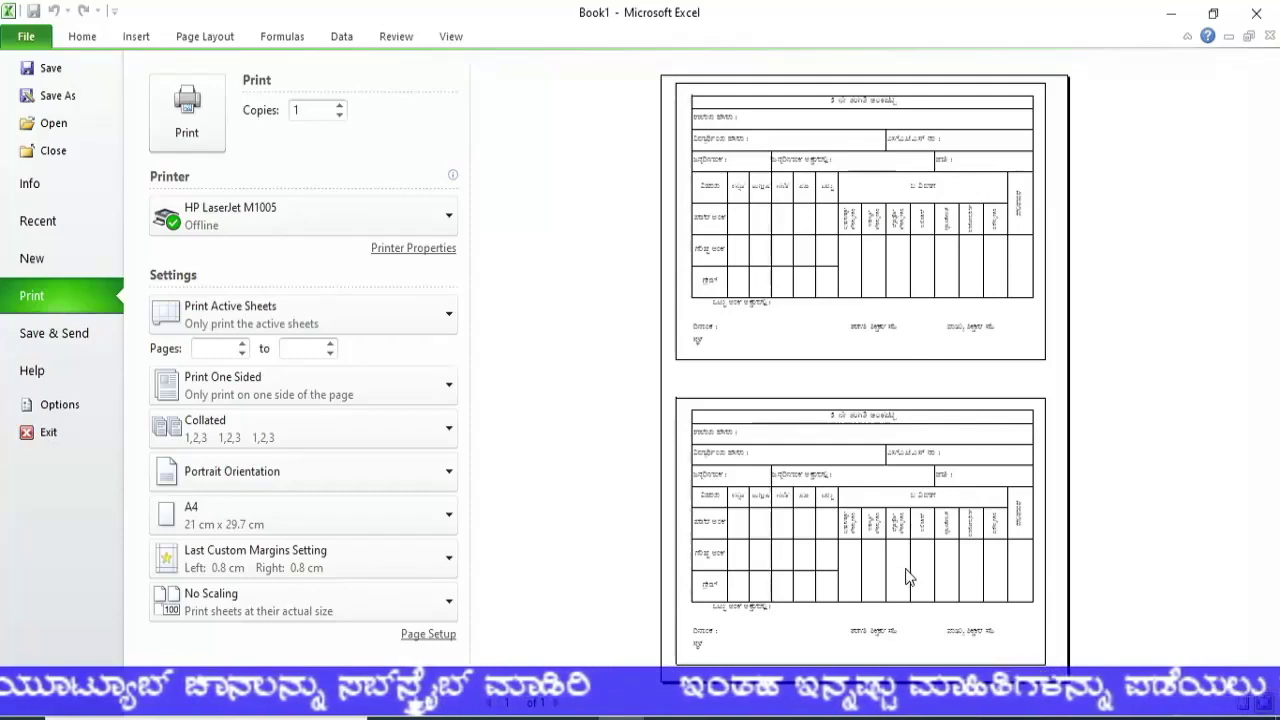
pyautogui.click(82, 36)
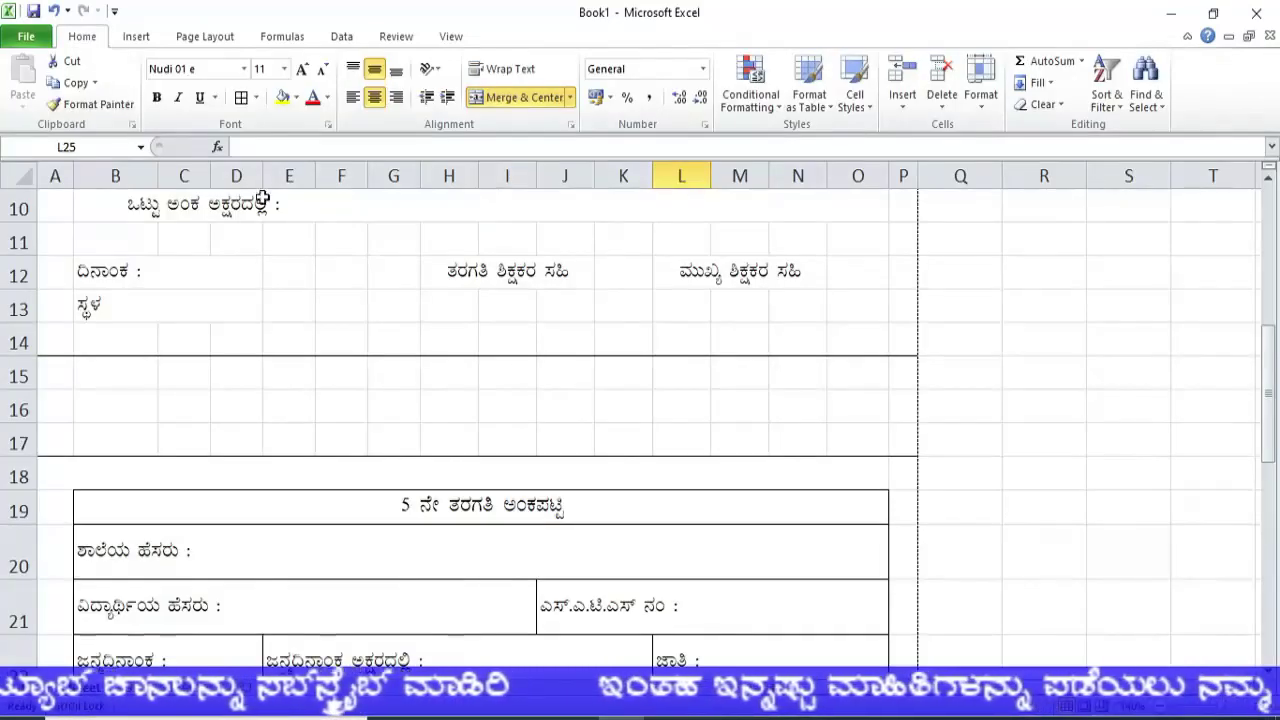
pyautogui.scroll(3, 292, 265)
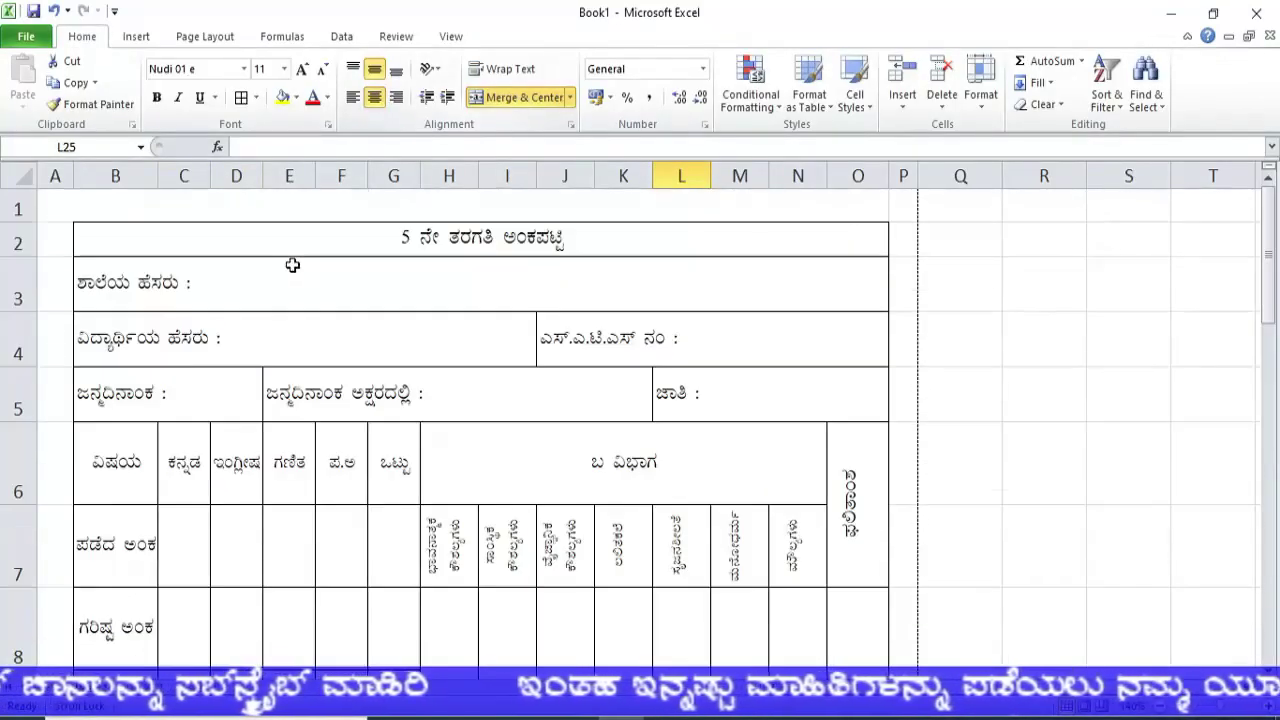
pyautogui.click(190, 290)
pyautogui.click(354, 97)
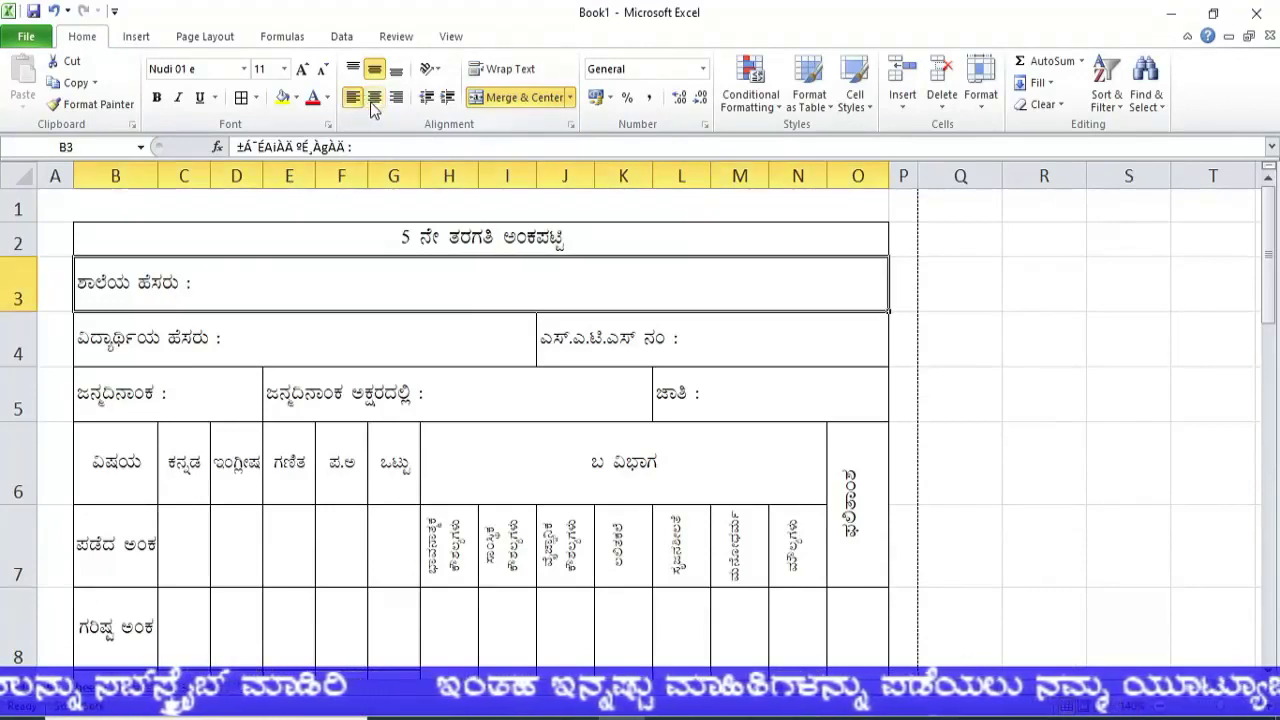